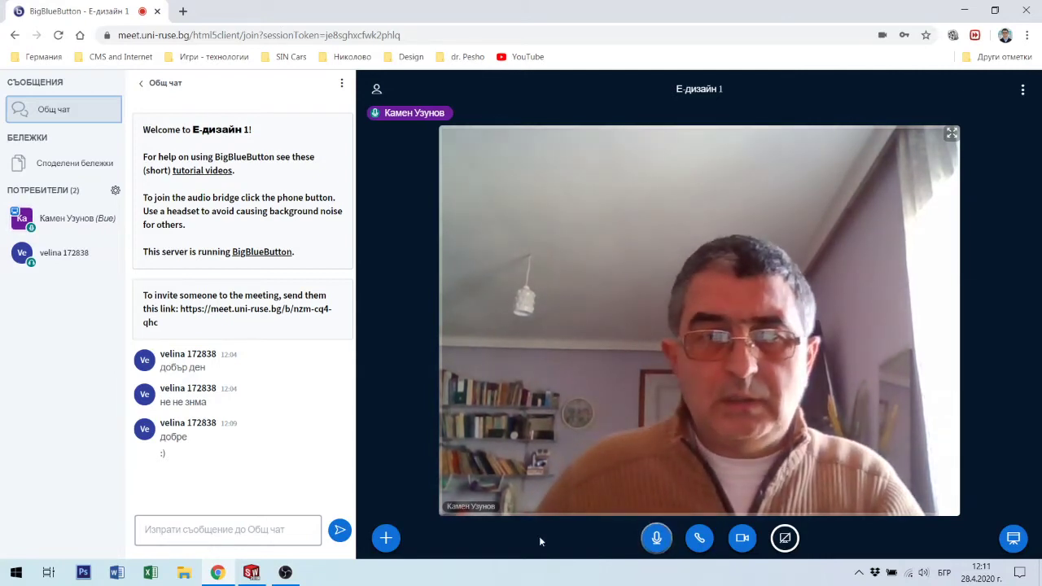
Switch from the BigBlueButton meeting to the SOLIDWORKS window showing the Bolt_M12x1.5x50x30 part.
{"action": "left_click", "coordinate": [252, 573]}
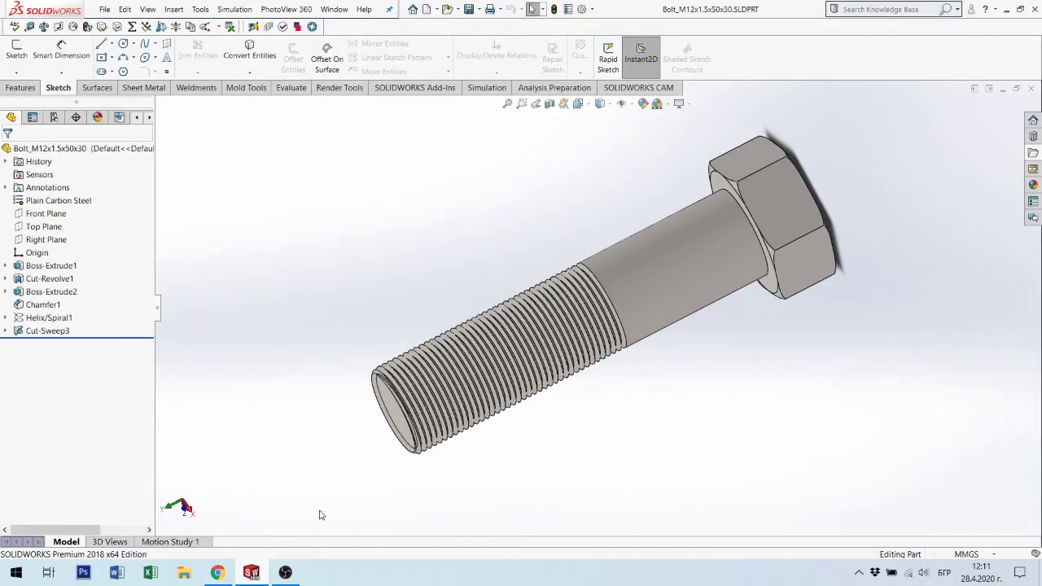
Show the Sheet Metal tools and minimize the Bolt_M12x1.5x50x30 part window.
{"action": "left_click", "coordinate": [145, 87]}
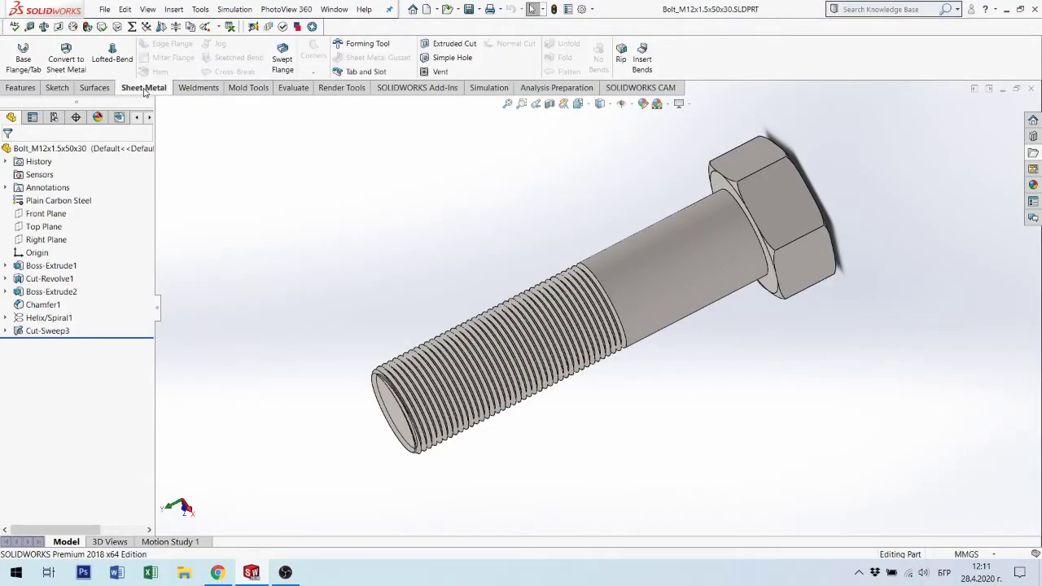
{"action": "left_click", "coordinate": [1003, 88]}
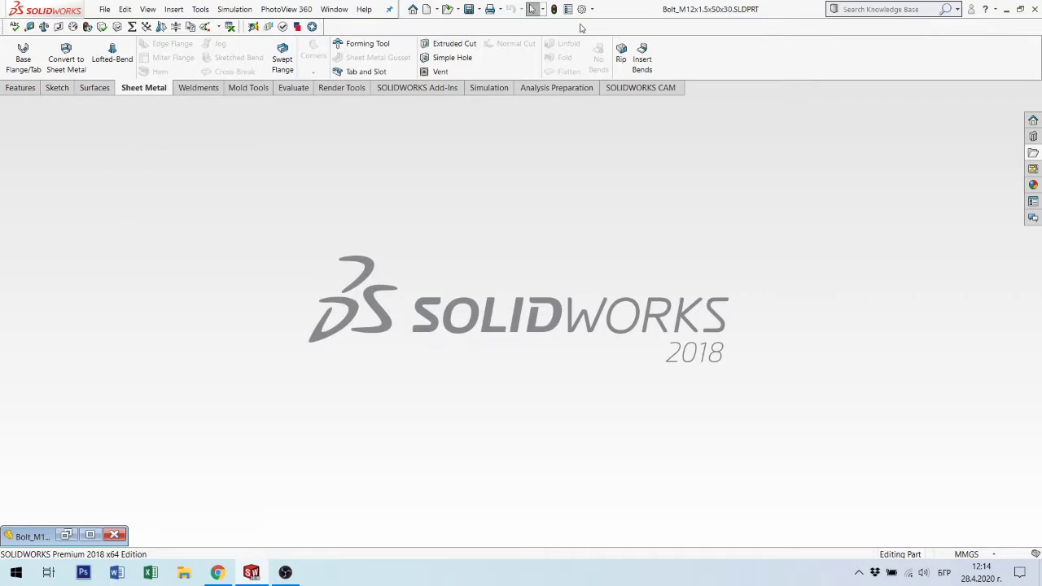
Create a new Part document from the New SOLIDWORKS Document dialog.
{"action": "left_click", "coordinate": [425, 9]}
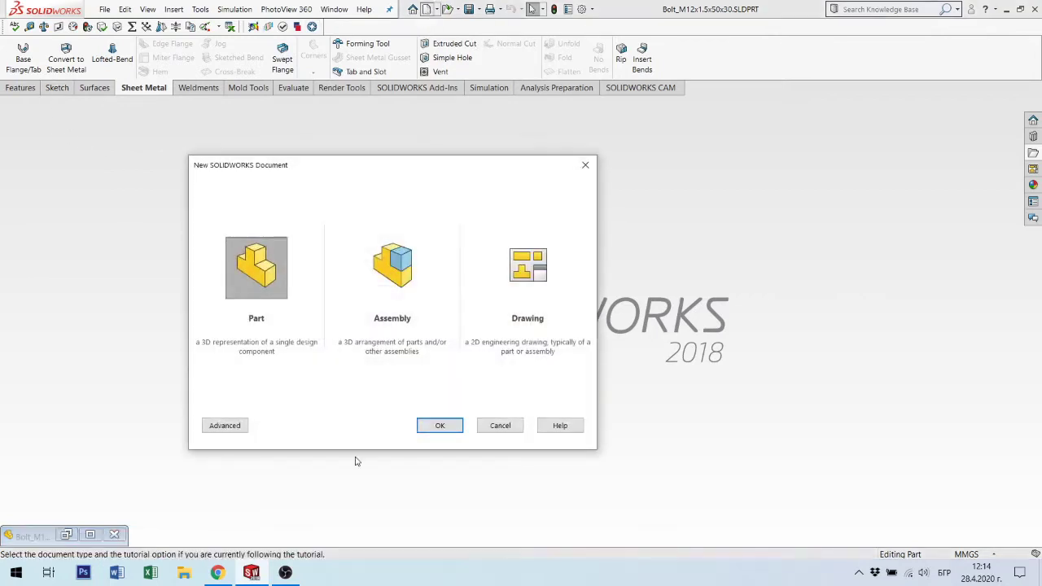
{"action": "left_click", "coordinate": [442, 425]}
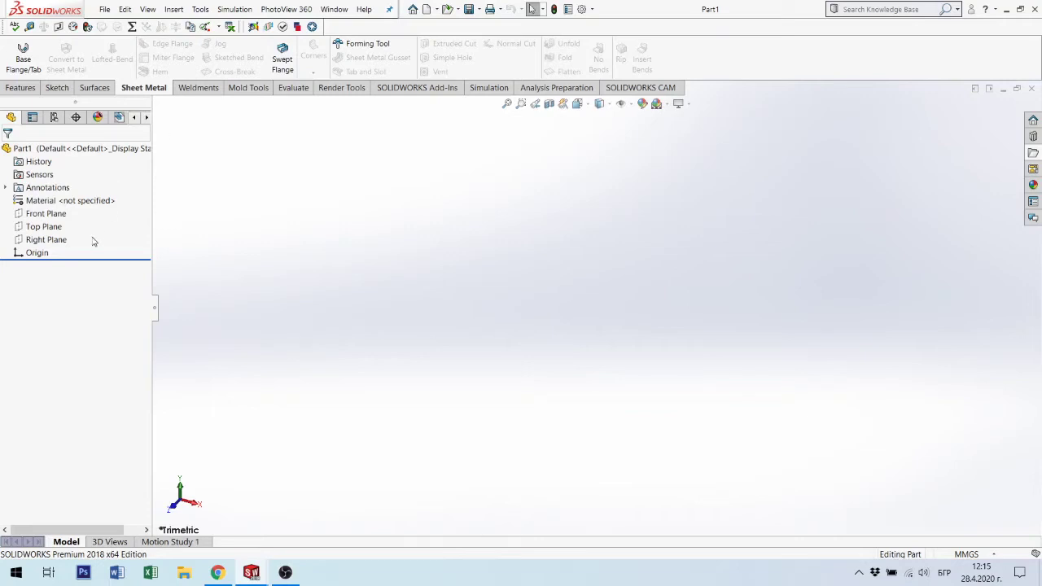
Start Sketch1 on the Front Plane of Part1.
{"action": "left_click", "coordinate": [51, 215]}
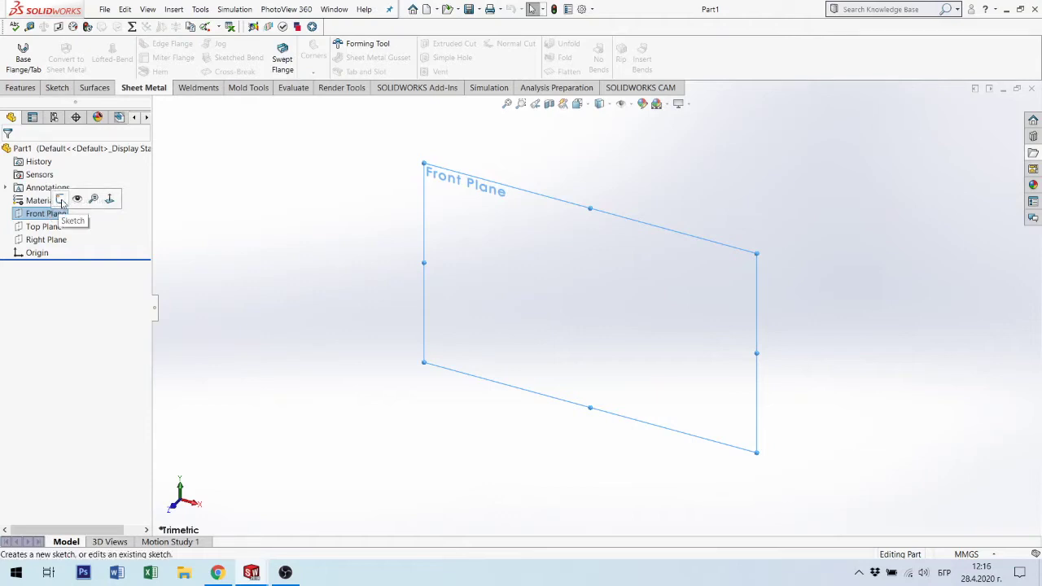
{"action": "left_click", "coordinate": [62, 201]}
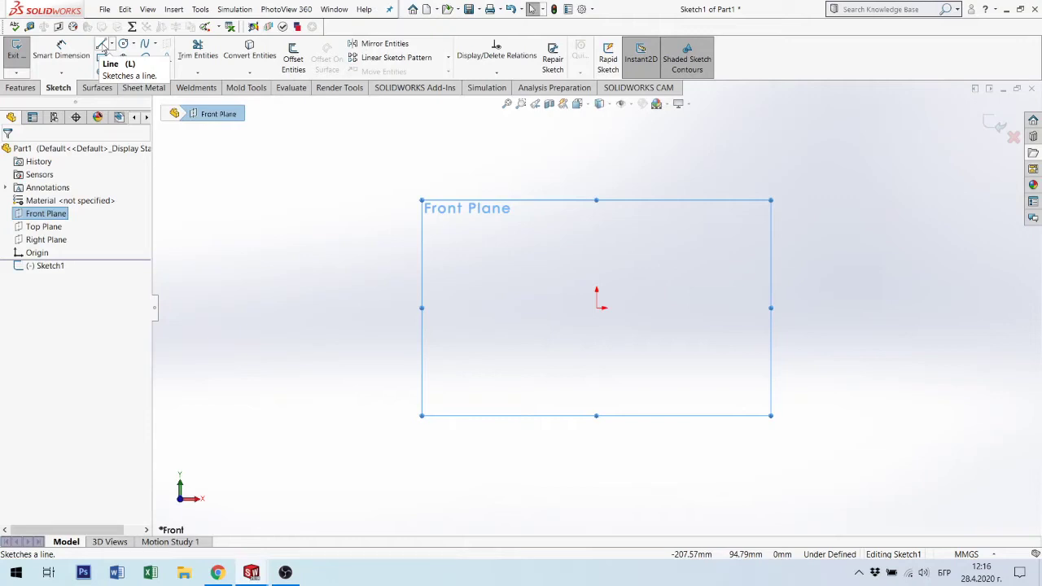
Draw a vertical line left of the origin with a short horizontal leg at its top.
{"action": "left_click", "coordinate": [102, 46]}
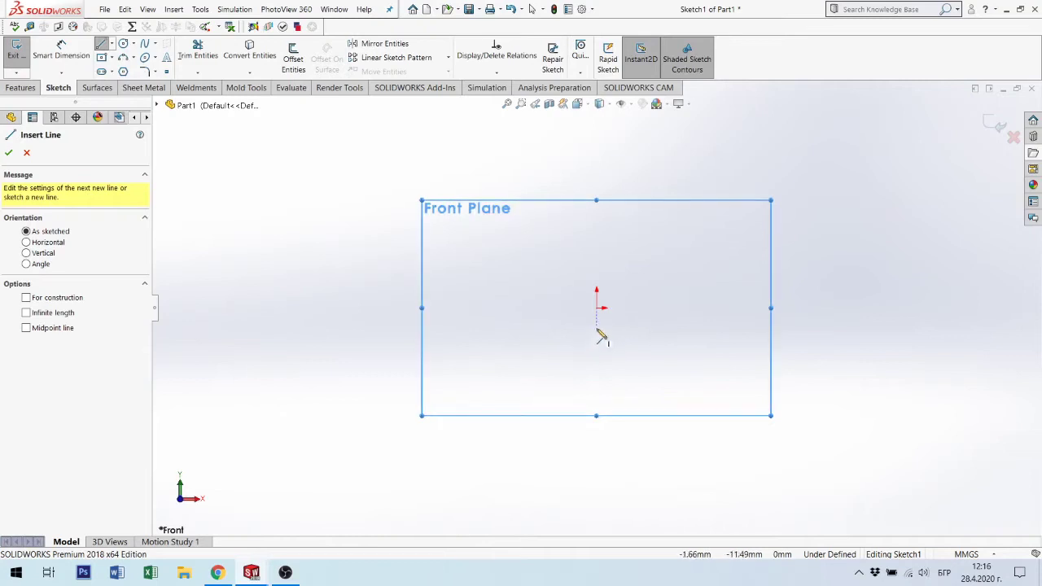
{"action": "left_click", "coordinate": [563, 308]}
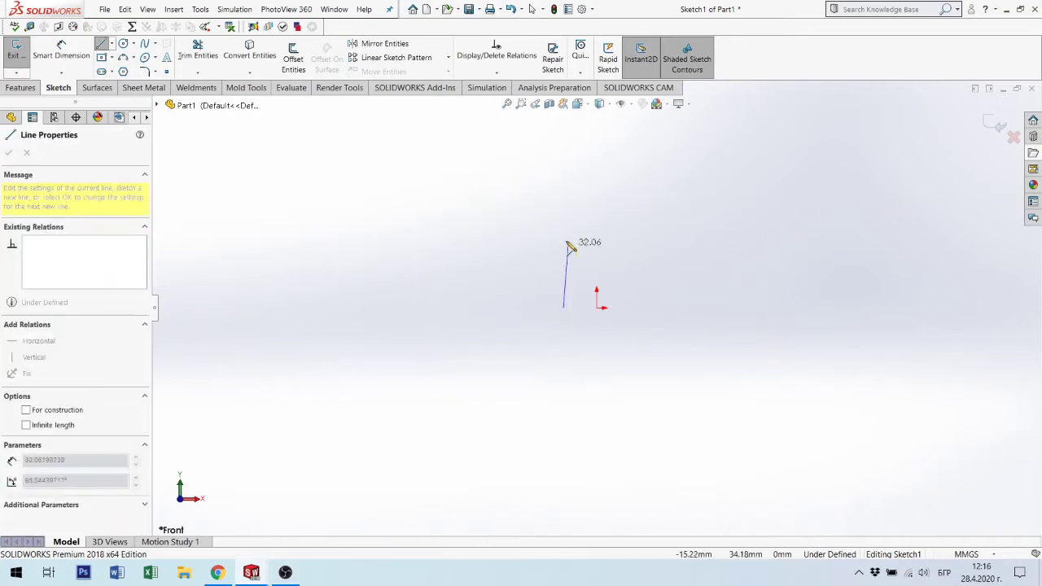
{"action": "left_click", "coordinate": [564, 190]}
{"action": "left_click", "coordinate": [597, 191]}
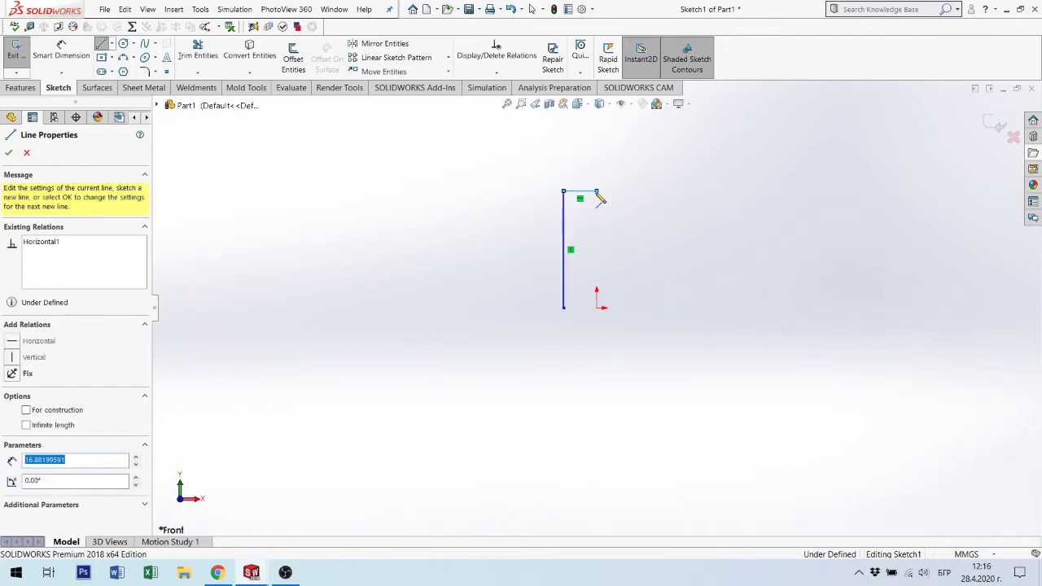
{"action": "key", "text": "Escape"}
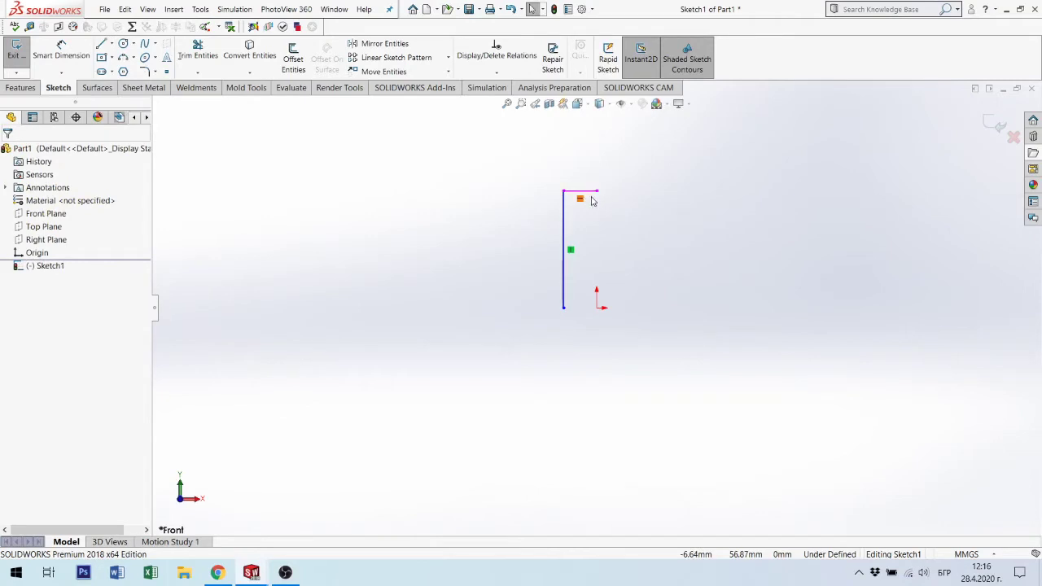
Relate the top leg's end vertically and the bottom end horizontally to the origin.
{"action": "left_click", "coordinate": [597, 191]}
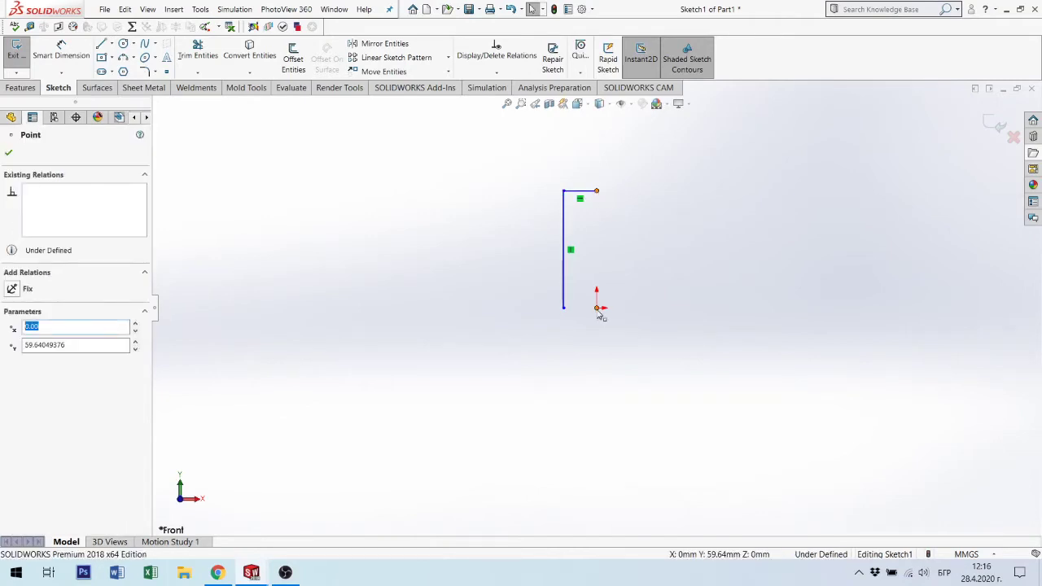
{"action": "left_click", "coordinate": [598, 309], "text": "ctrl"}
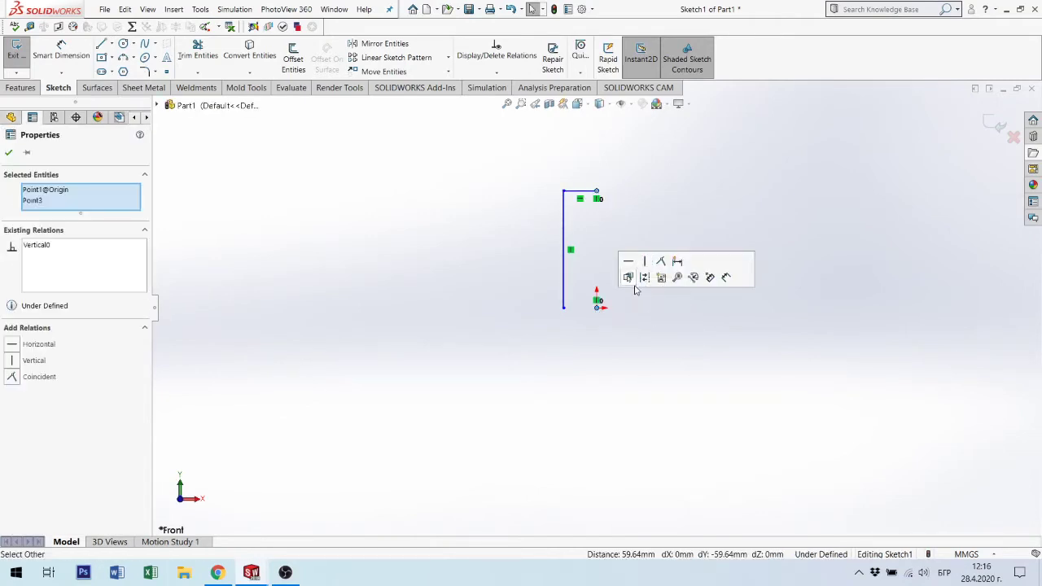
{"action": "left_click", "coordinate": [645, 262]}
{"action": "left_click", "coordinate": [564, 308]}
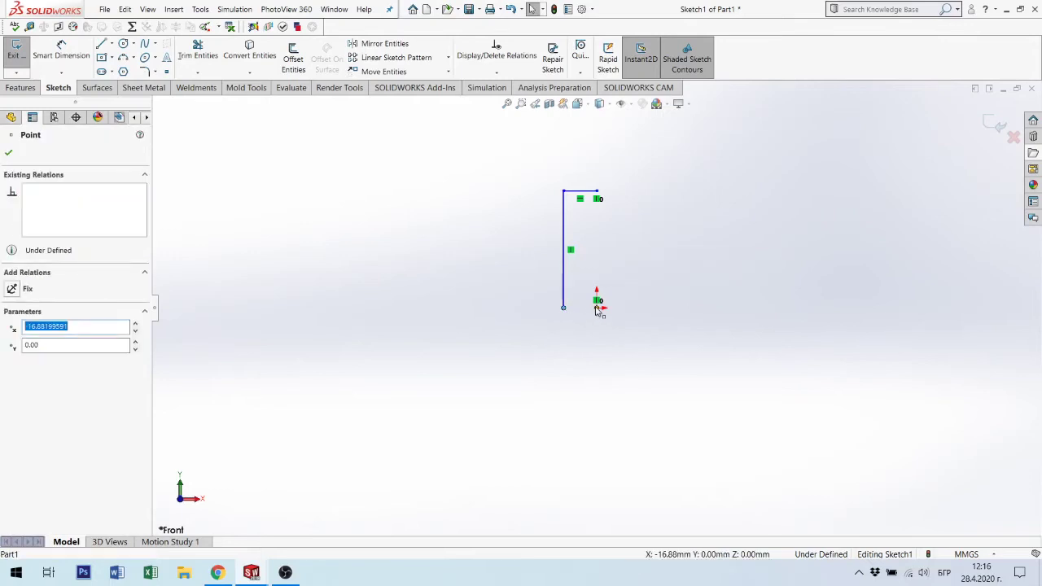
{"action": "left_click", "coordinate": [599, 307], "text": "ctrl"}
{"action": "left_click", "coordinate": [633, 266]}
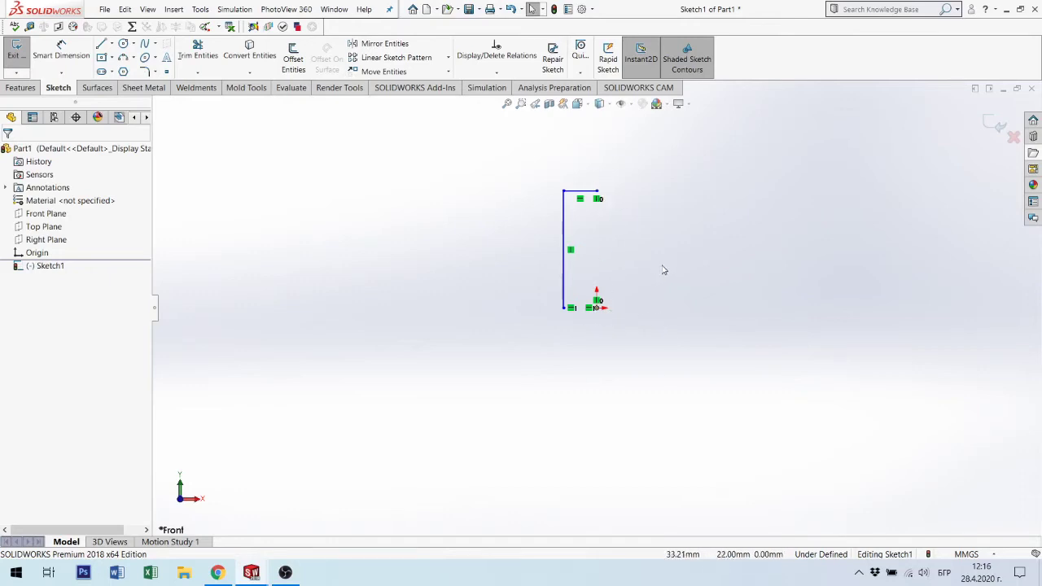
Dimension the vertical line to 500 mm.
{"action": "left_click", "coordinate": [61, 51]}
{"action": "left_click", "coordinate": [563, 256]}
{"action": "left_click", "coordinate": [521, 257]}
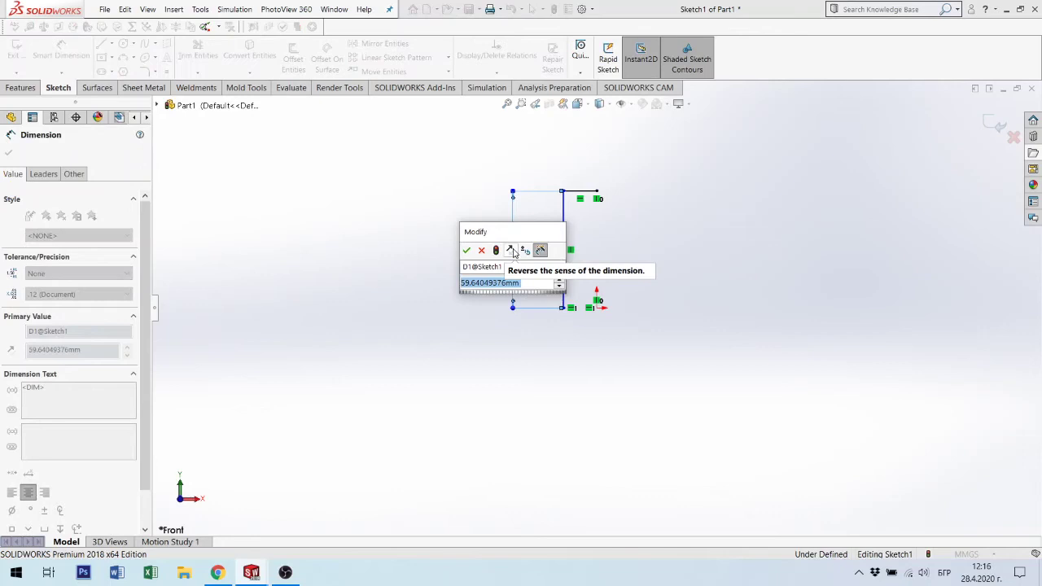
{"action": "type", "text": "500"}
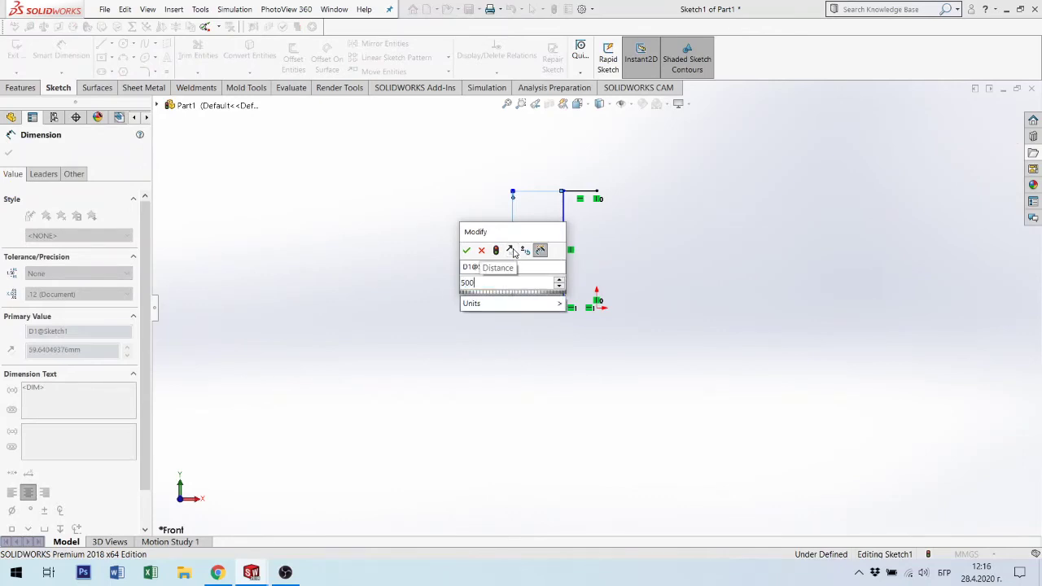
{"action": "key", "text": "Return"}
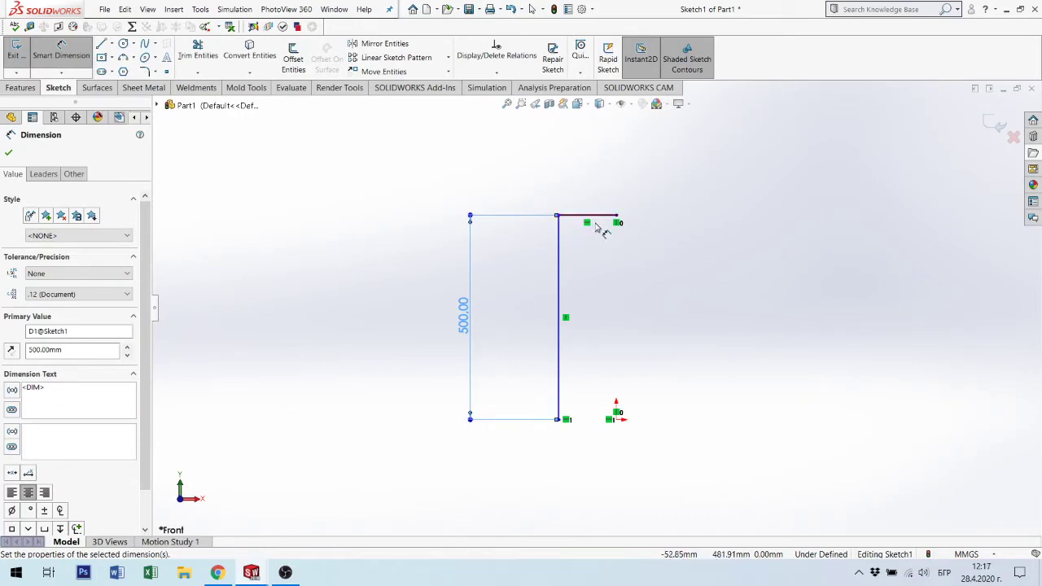
Dimension the top leg at 120 mm, then edit it to 130 mm.
{"action": "left_click", "coordinate": [559, 232]}
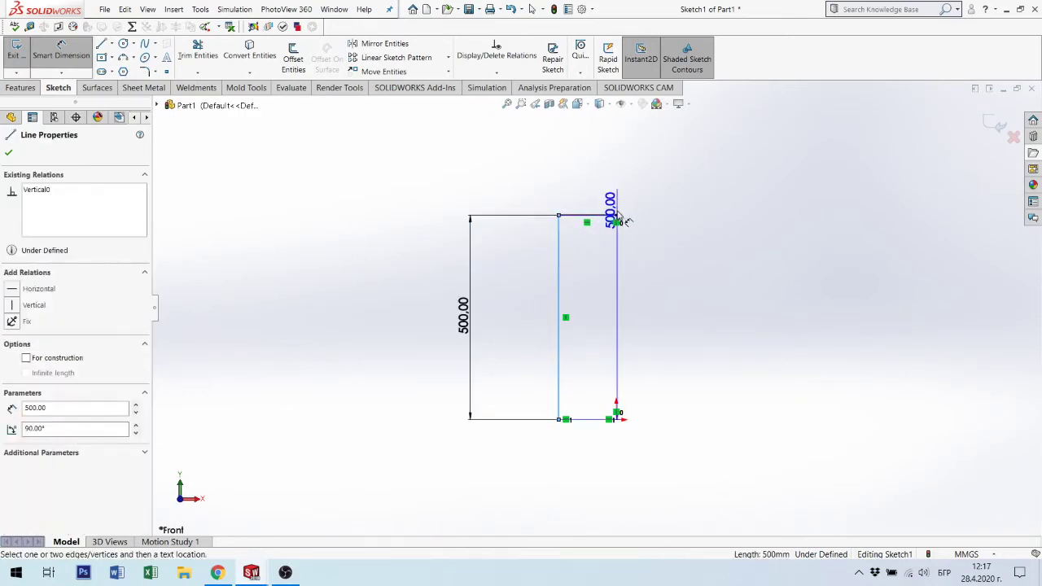
{"action": "left_click", "coordinate": [616, 215]}
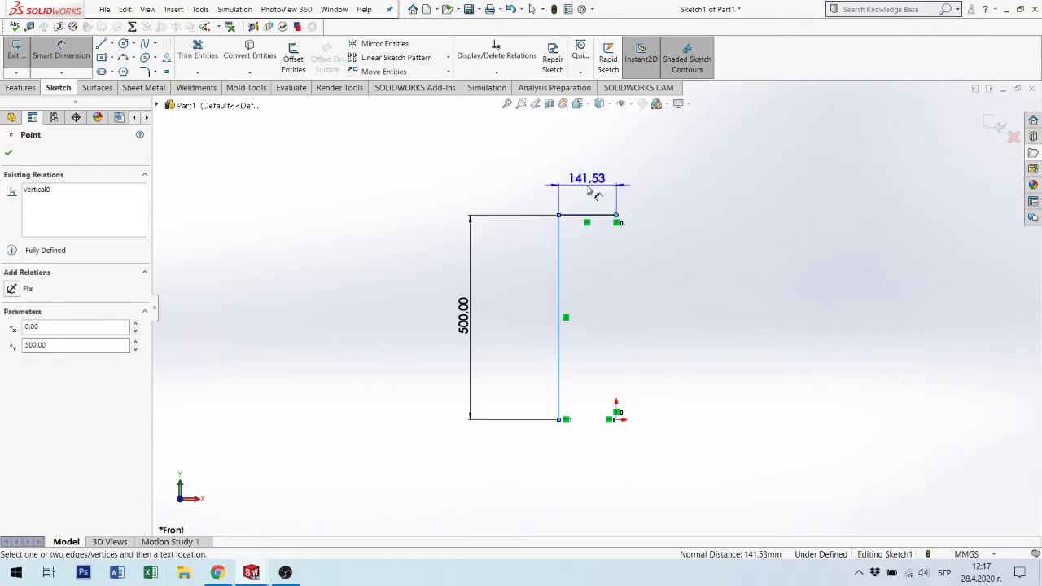
{"action": "left_click", "coordinate": [588, 190]}
{"action": "type", "text": "120"}
{"action": "key", "text": "Return"}
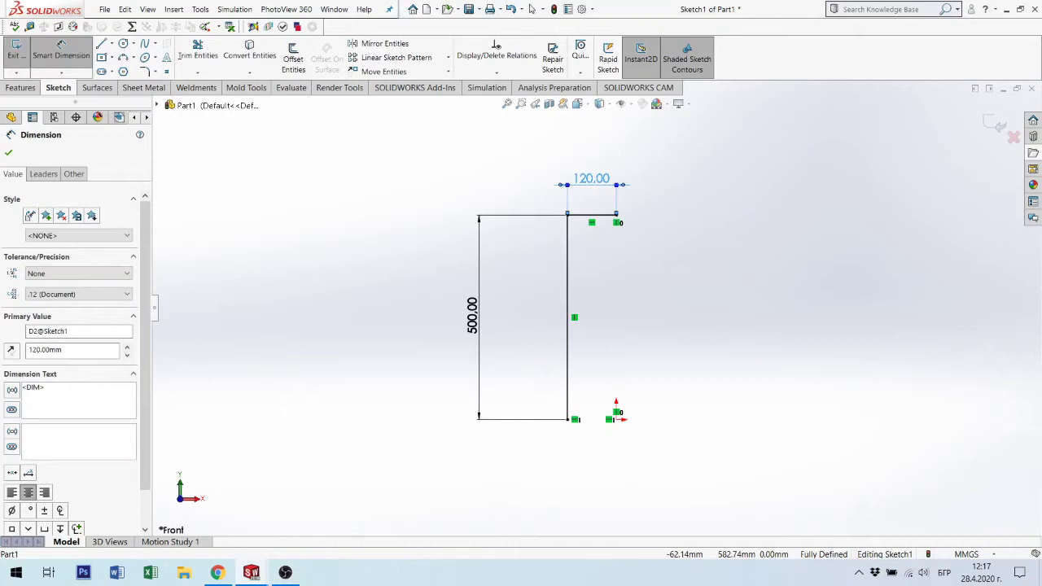
{"action": "double_click", "coordinate": [591, 179]}
{"action": "type", "text": "130"}
{"action": "key", "text": "Return"}
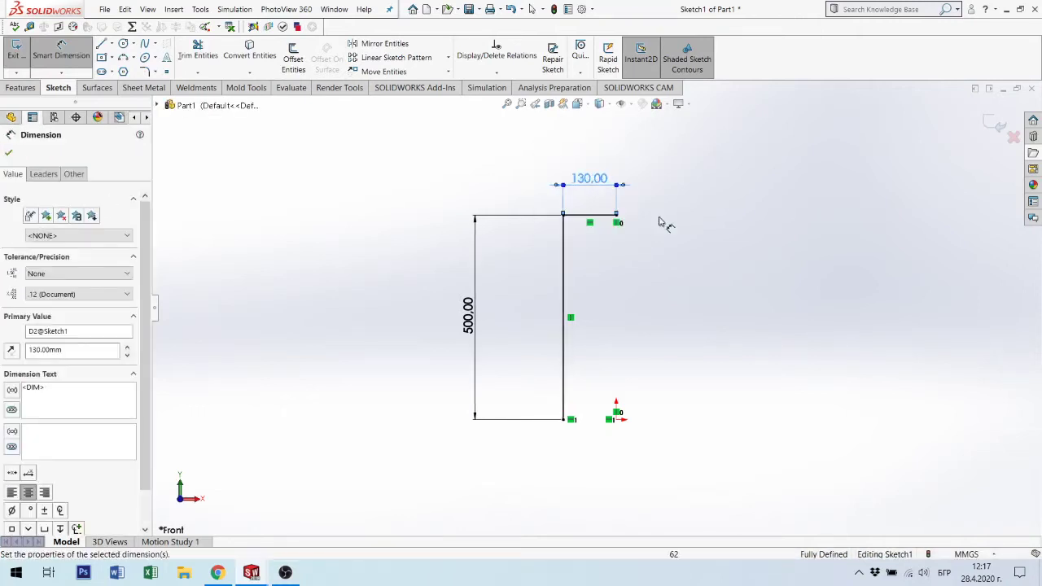
{"action": "left_click", "coordinate": [676, 248]}
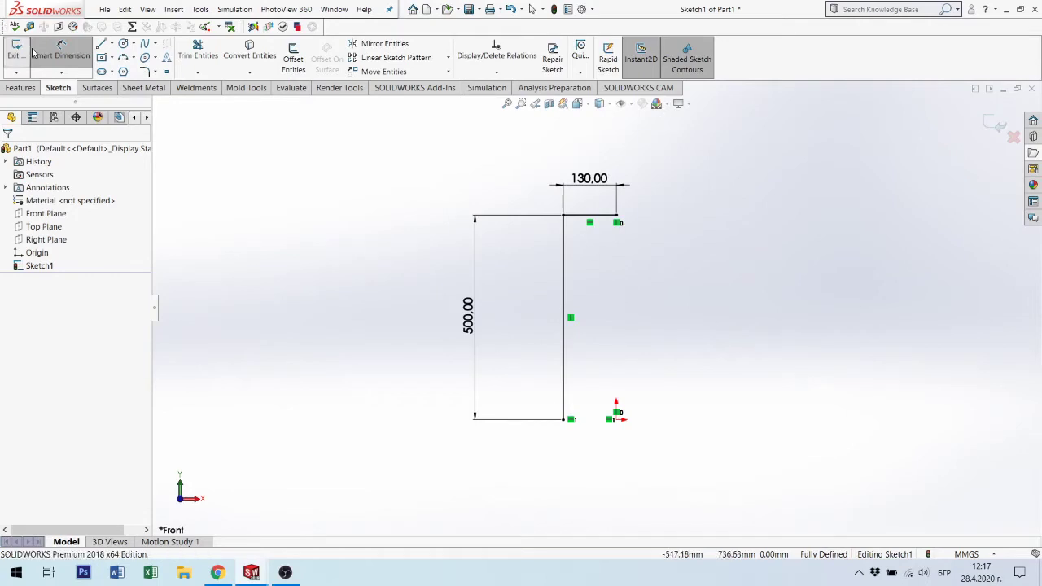
Show the Sheet Metal tab in the CommandManager for the L-shaped Sketch1.
{"action": "left_click", "coordinate": [145, 88]}
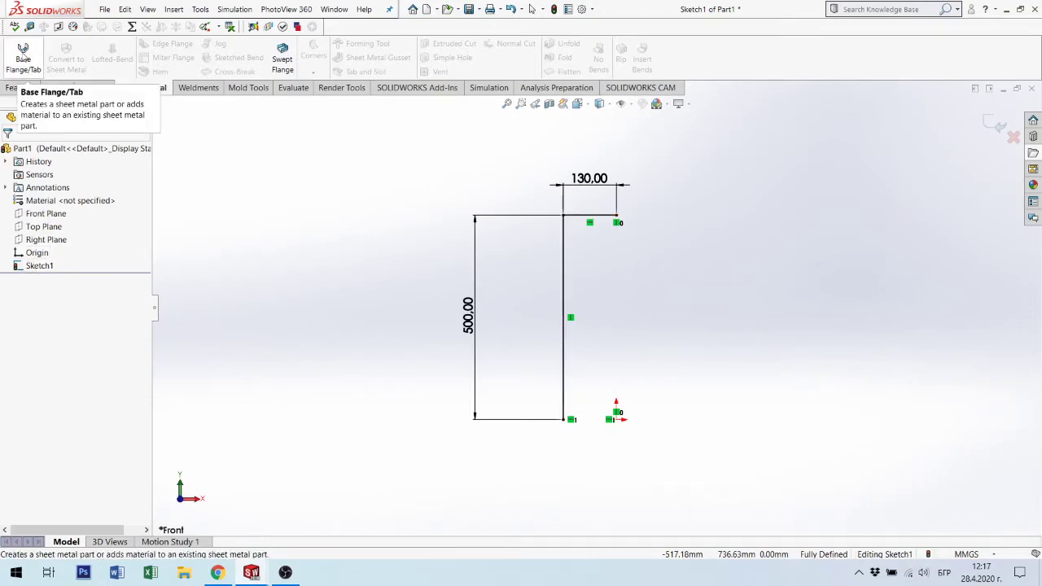
Start a Base Flange on Sketch1 with 2.00 mm thickness and 1.60 mm bend radius, inspecting the preview.
{"action": "left_click", "coordinate": [23, 53]}
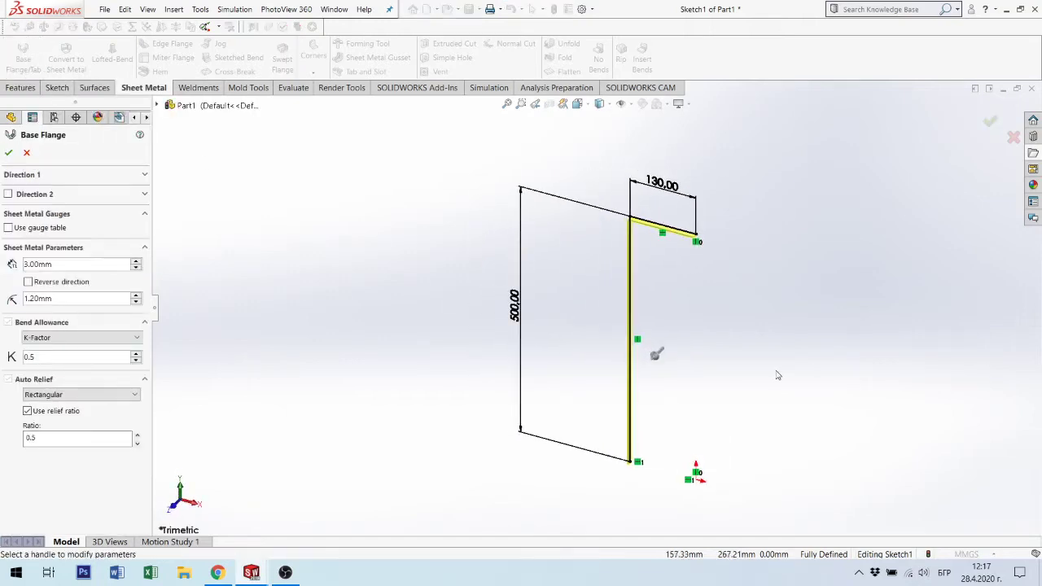
{"action": "scroll", "coordinate": [618, 235], "scroll_direction": "down", "scroll_amount": 2}
{"action": "scroll", "coordinate": [620, 236], "scroll_direction": "down", "scroll_amount": 2}
{"action": "scroll", "coordinate": [628, 239], "scroll_direction": "down", "scroll_amount": 2}
{"action": "middle_click_drag", "start_coordinate": [627, 239], "coordinate": [647, 226]}
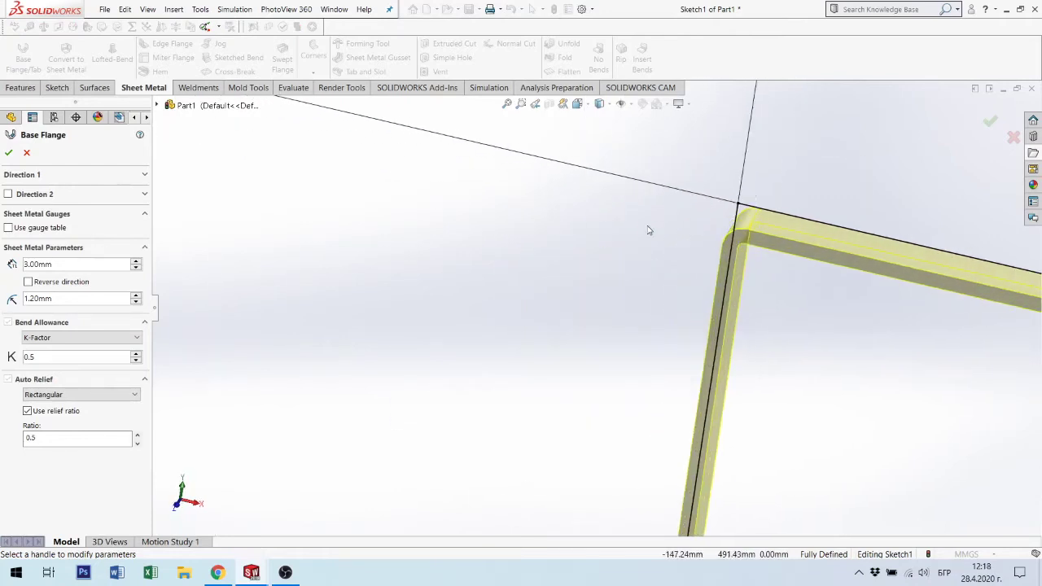
{"action": "scroll", "coordinate": [755, 254], "scroll_direction": "up", "scroll_amount": 2}
{"action": "scroll", "coordinate": [692, 272], "scroll_direction": "down", "scroll_amount": 2}
{"action": "scroll", "coordinate": [758, 352], "scroll_direction": "up", "scroll_amount": 2}
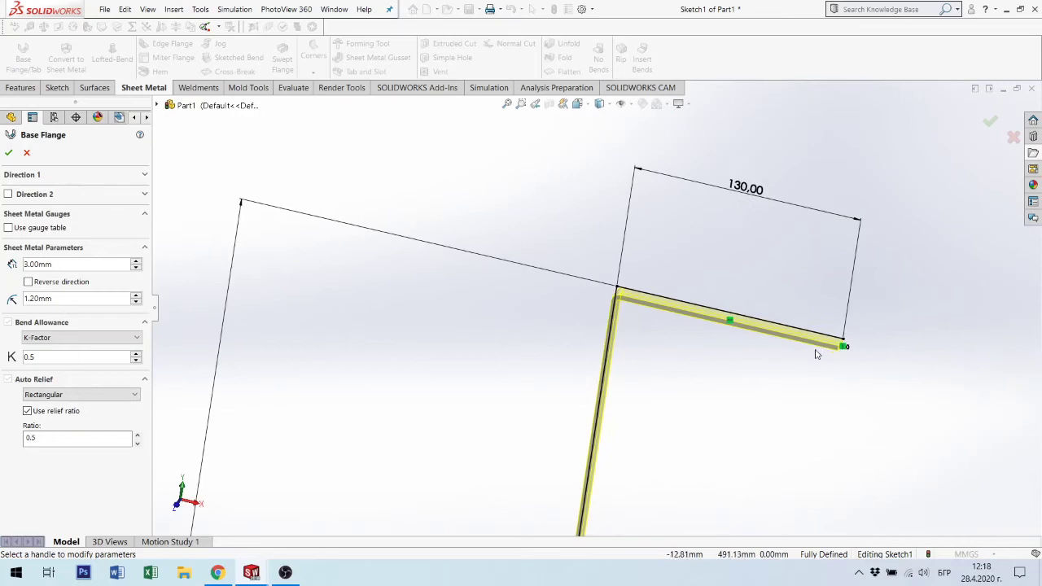
{"action": "scroll", "coordinate": [820, 354], "scroll_direction": "down", "scroll_amount": 1}
{"action": "scroll", "coordinate": [460, 321], "scroll_direction": "up", "scroll_amount": 2}
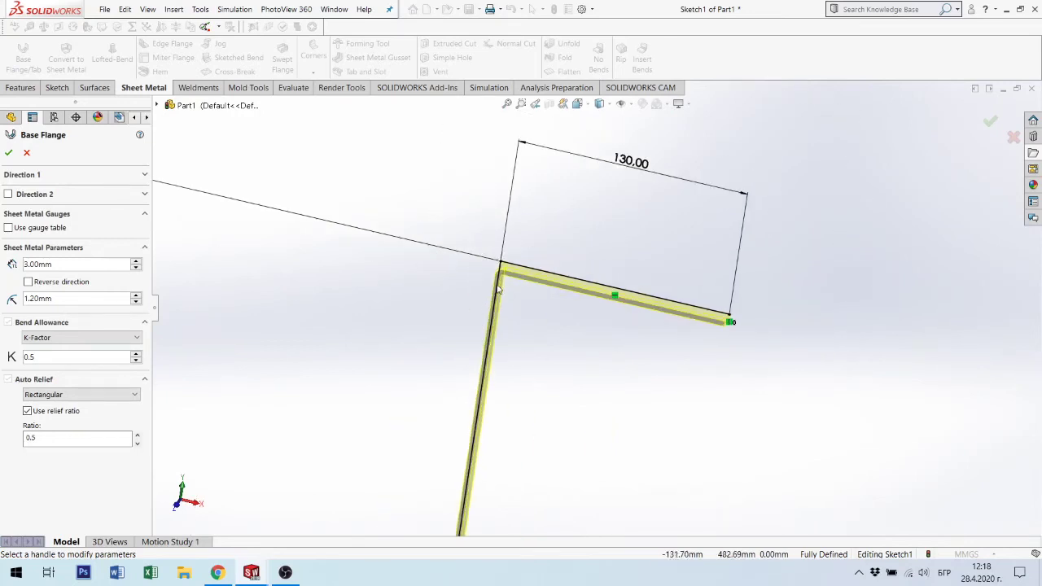
{"action": "scroll", "coordinate": [498, 291], "scroll_direction": "down", "scroll_amount": 2}
{"action": "mouse_move", "coordinate": [546, 267]}
{"action": "middle_mouse_down"}
{"action": "mouse_move", "coordinate": [530, 235]}
{"action": "mouse_move", "coordinate": [549, 220]}
{"action": "middle_mouse_up"}
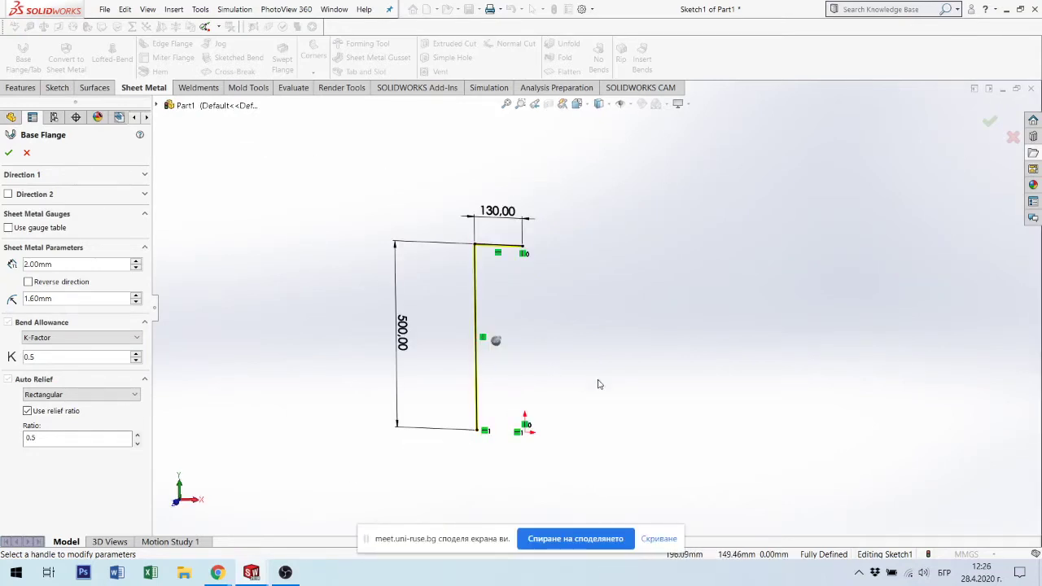
{"action": "scroll", "coordinate": [480, 256], "scroll_direction": "down", "scroll_amount": 2}
{"action": "scroll", "coordinate": [496, 234], "scroll_direction": "down", "scroll_amount": 3}
{"action": "scroll", "coordinate": [503, 224], "scroll_direction": "down", "scroll_amount": 3}
{"action": "scroll", "coordinate": [528, 242], "scroll_direction": "down", "scroll_amount": 3}
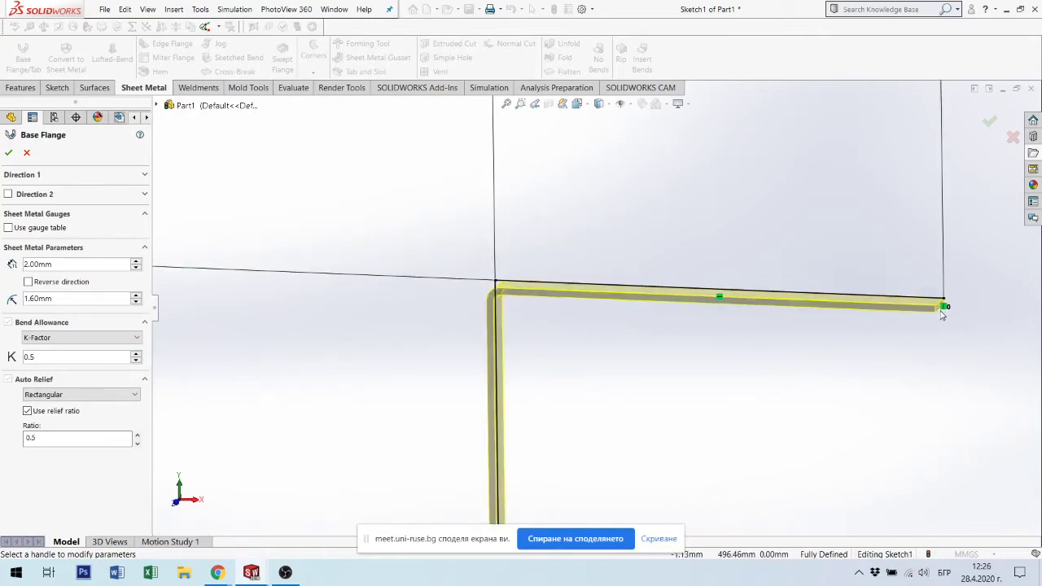
{"action": "scroll", "coordinate": [498, 319], "scroll_direction": "up", "scroll_amount": 2}
{"action": "scroll", "coordinate": [590, 318], "scroll_direction": "up", "scroll_amount": 1}
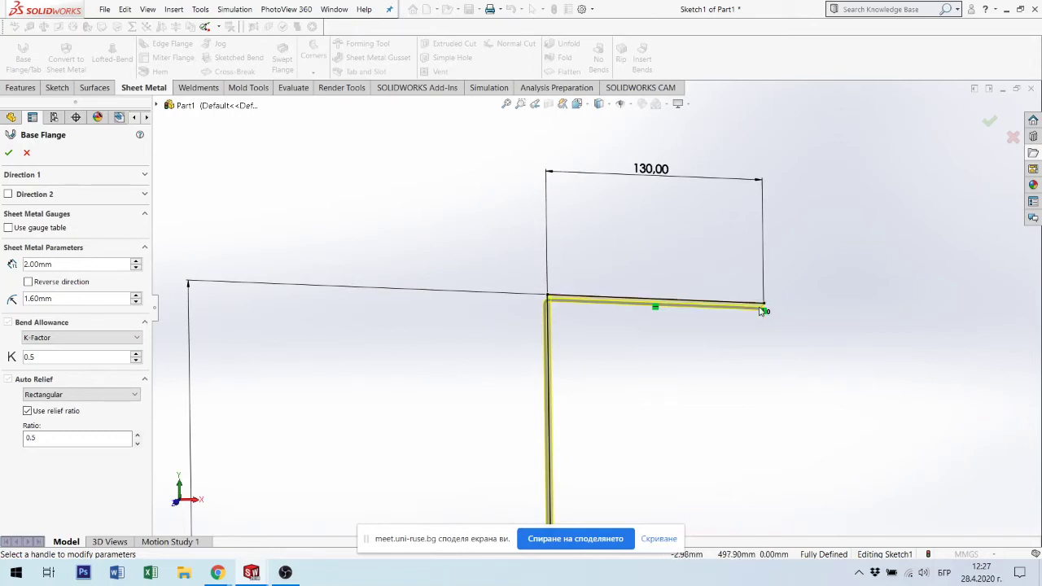
{"action": "scroll", "coordinate": [605, 469], "scroll_direction": "up", "scroll_amount": 3}
{"action": "scroll", "coordinate": [605, 469], "scroll_direction": "up", "scroll_amount": 2}
{"action": "scroll", "coordinate": [611, 480], "scroll_direction": "up", "scroll_amount": 1}
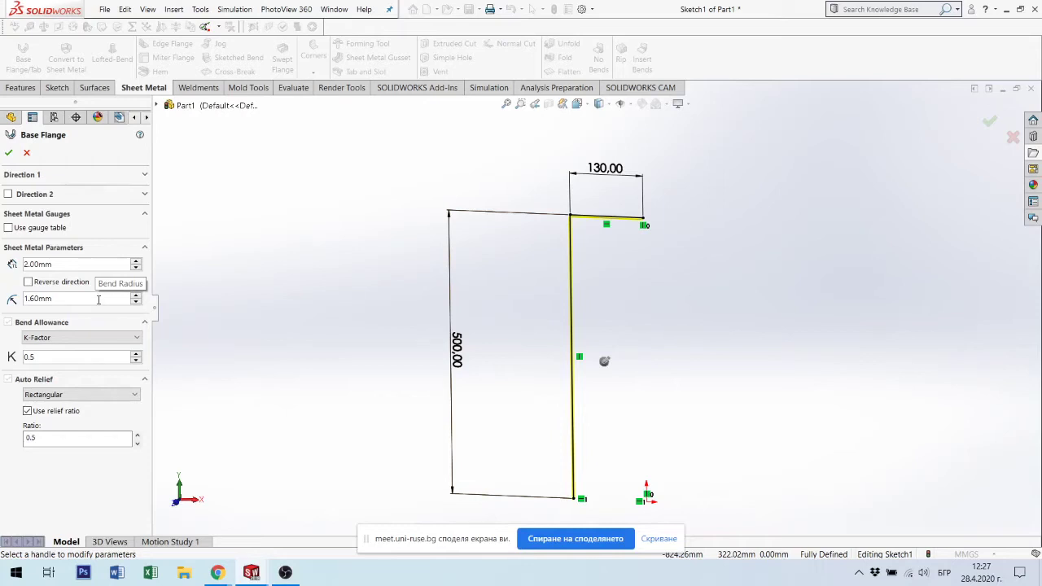
Set the Base Flange Direction 1 depth to 700 mm.
{"action": "middle_click_drag", "start_coordinate": [654, 274], "coordinate": [659, 321]}
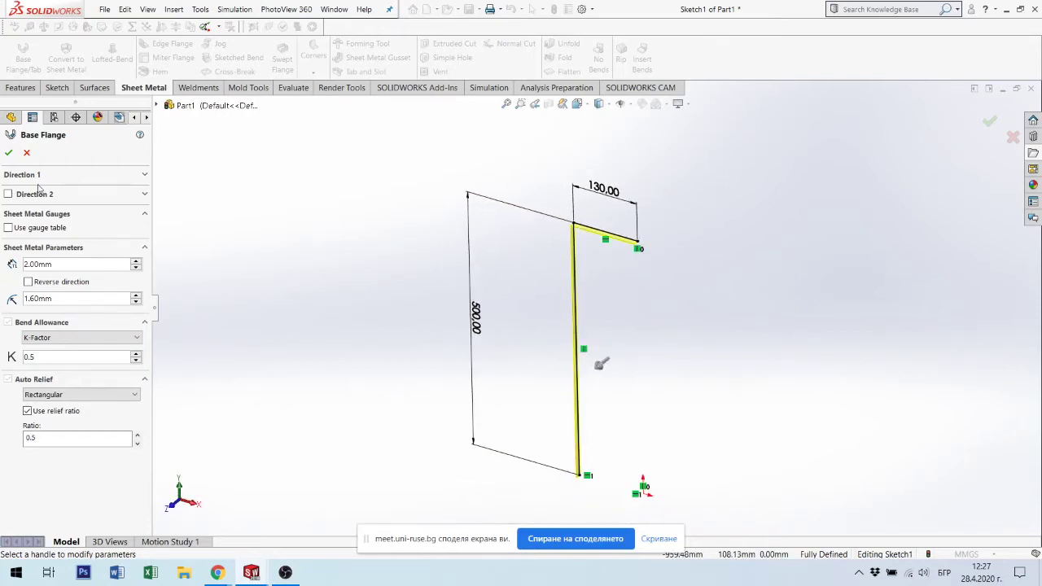
{"action": "left_click", "coordinate": [145, 175]}
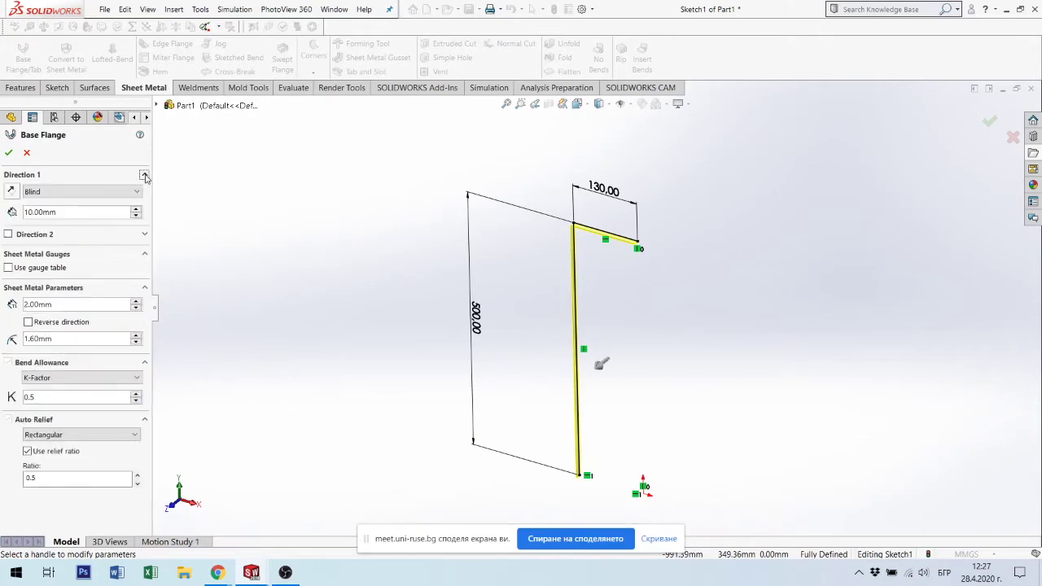
{"action": "left_click_drag", "start_coordinate": [94, 212], "coordinate": [4, 216]}
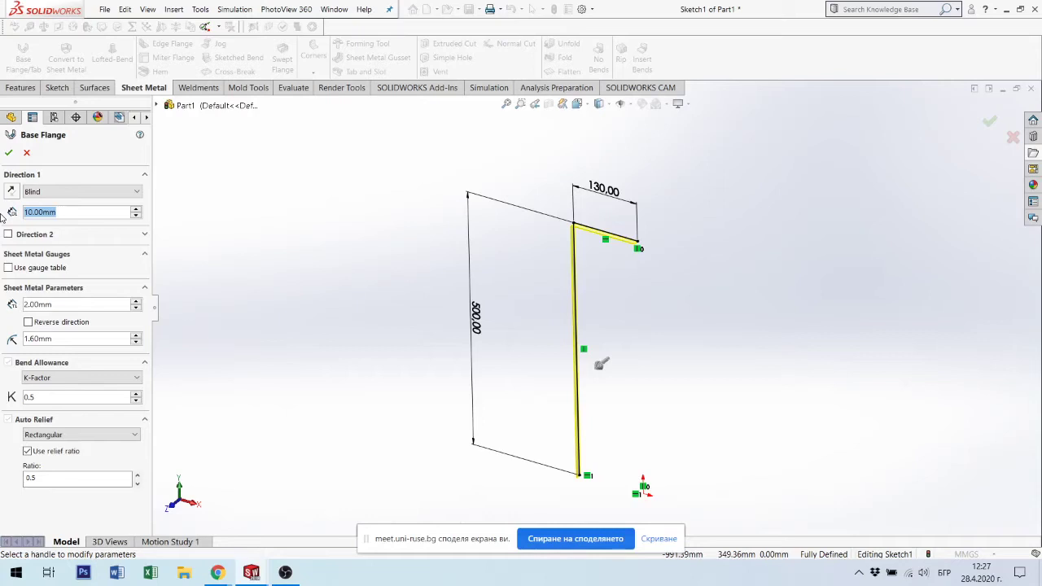
{"action": "type", "text": "700"}
{"action": "key", "text": "Return"}
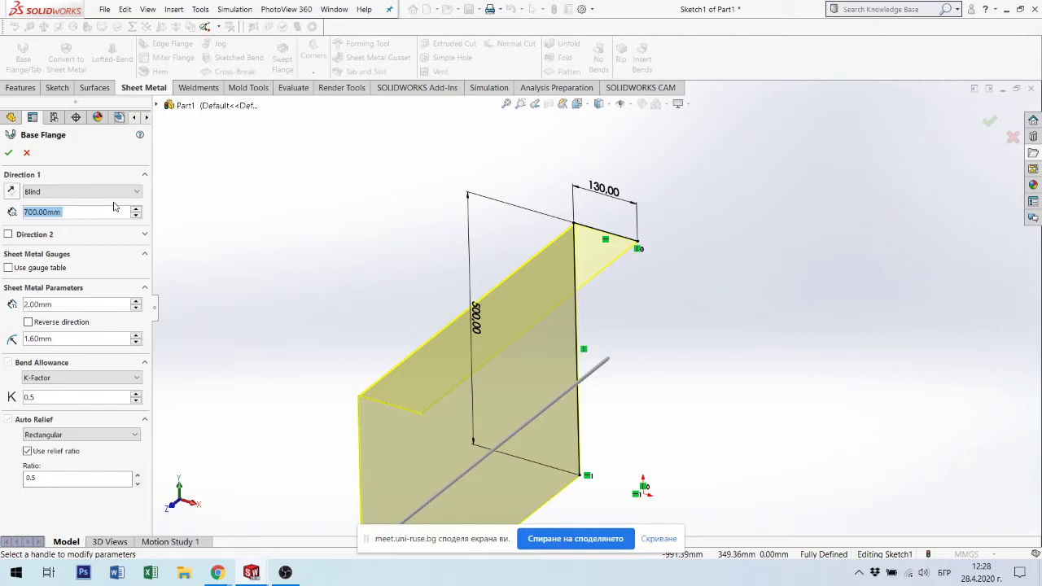
Use a Mid Plane end condition and create the 700 mm Base-Flange1.
{"action": "left_click", "coordinate": [94, 193]}
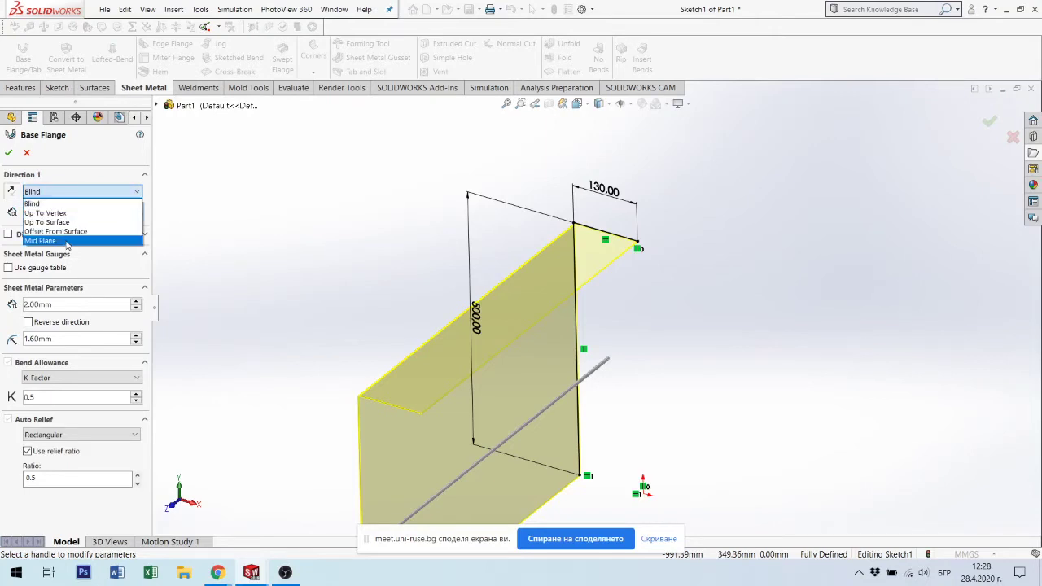
{"action": "left_click", "coordinate": [68, 240]}
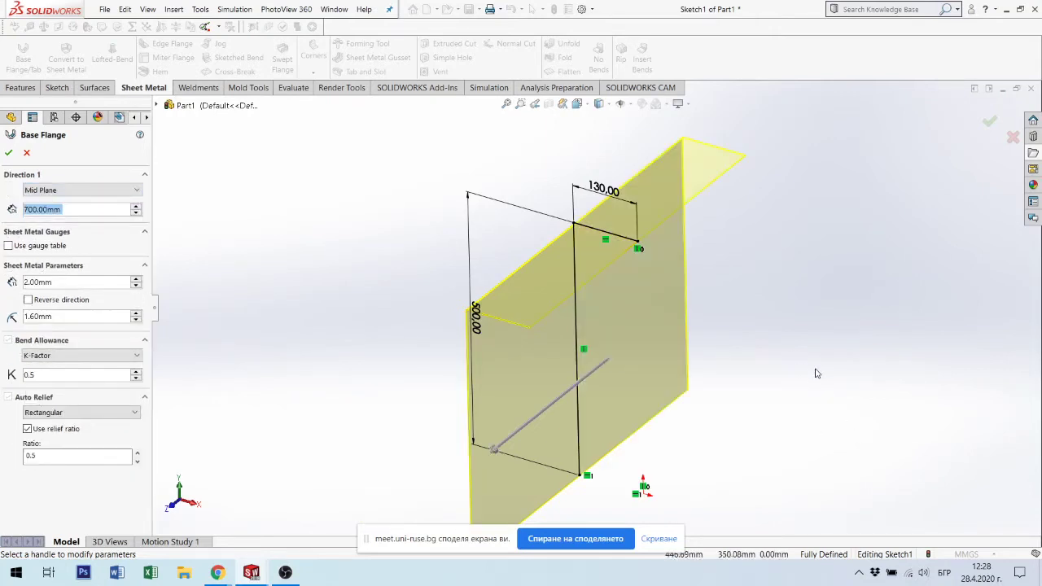
{"action": "key", "text": "f"}
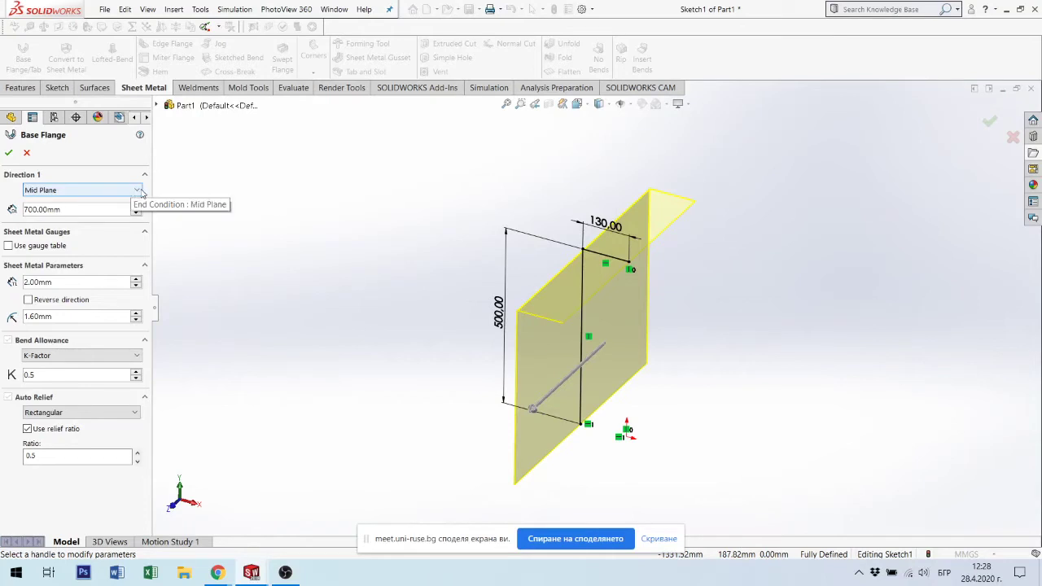
{"action": "left_click", "coordinate": [139, 192]}
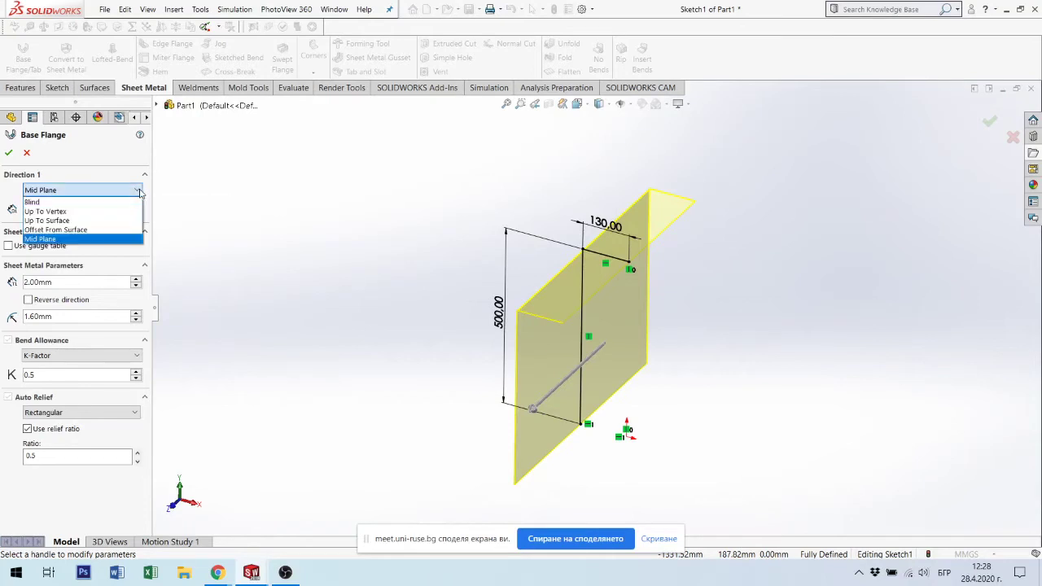
{"action": "left_click", "coordinate": [69, 239]}
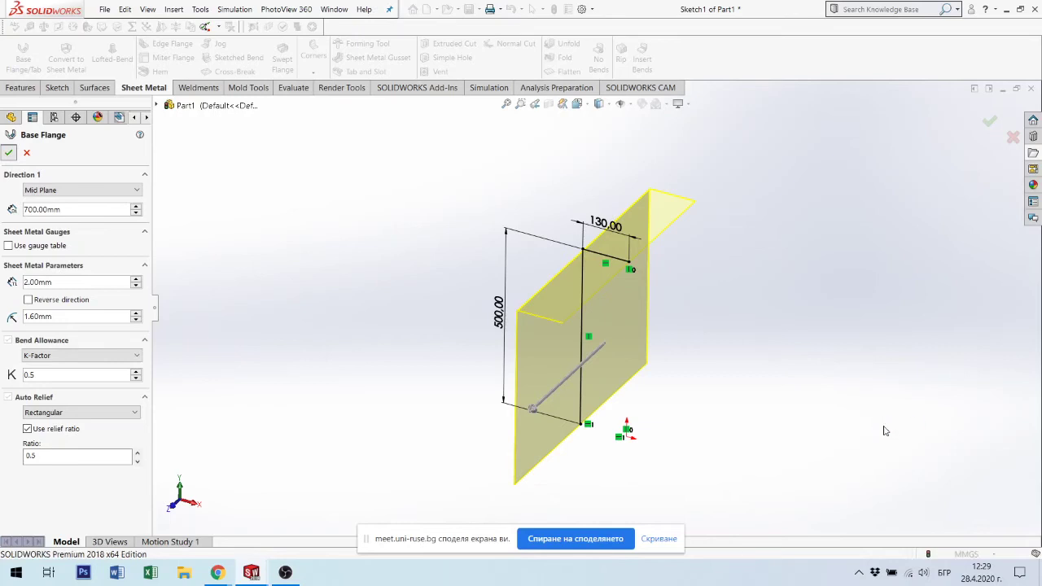
{"action": "key", "text": "Return"}
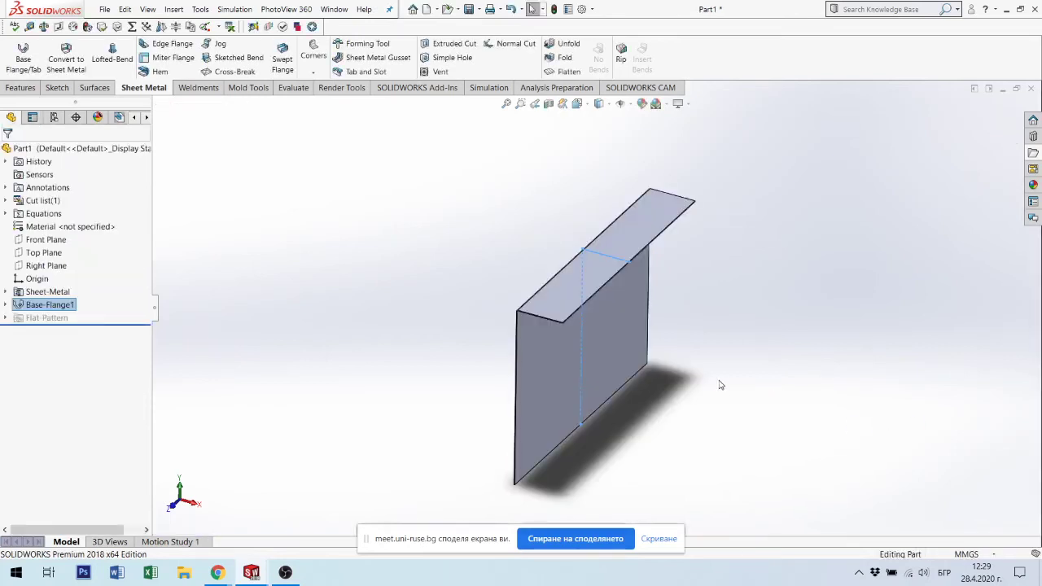
{"action": "mouse_move", "coordinate": [593, 232]}
{"action": "middle_mouse_down"}
{"action": "mouse_move", "coordinate": [577, 190]}
{"action": "mouse_move", "coordinate": [581, 239]}
{"action": "middle_mouse_up"}
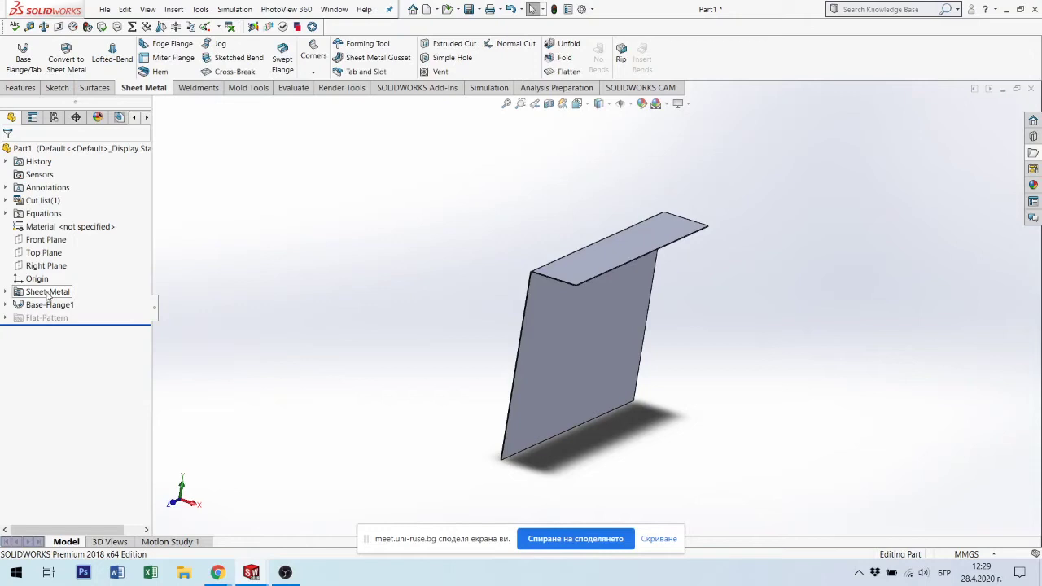
{"action": "left_click", "coordinate": [48, 293]}
{"action": "left_click", "coordinate": [56, 307]}
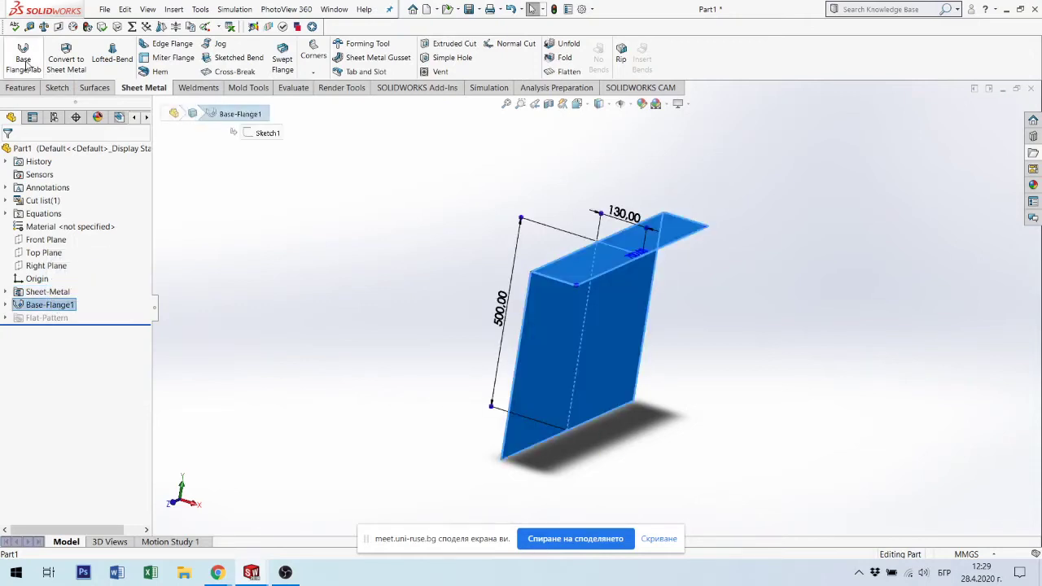
{"action": "left_click", "coordinate": [42, 318]}
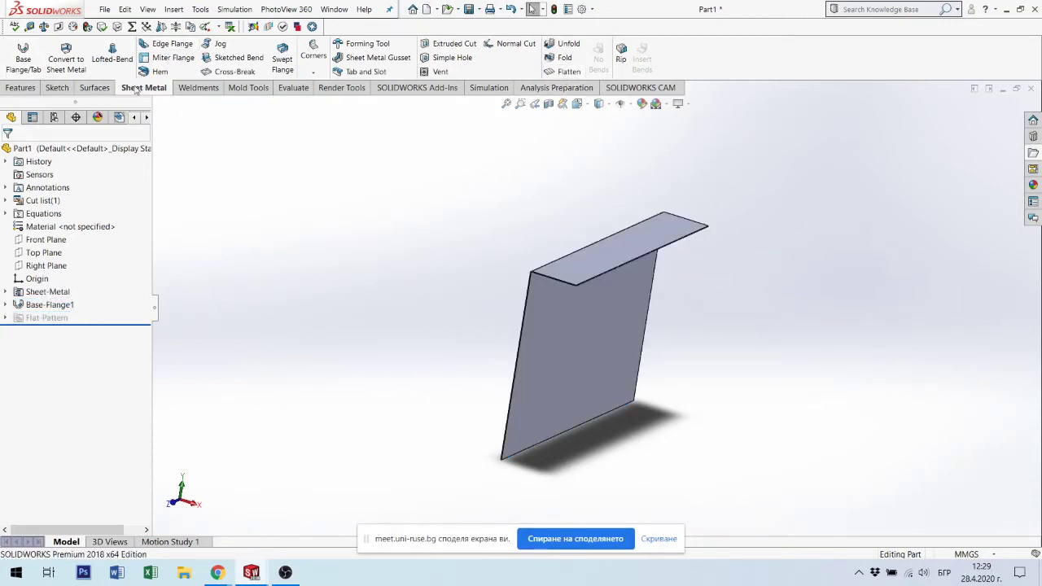
{"action": "left_click", "coordinate": [566, 72]}
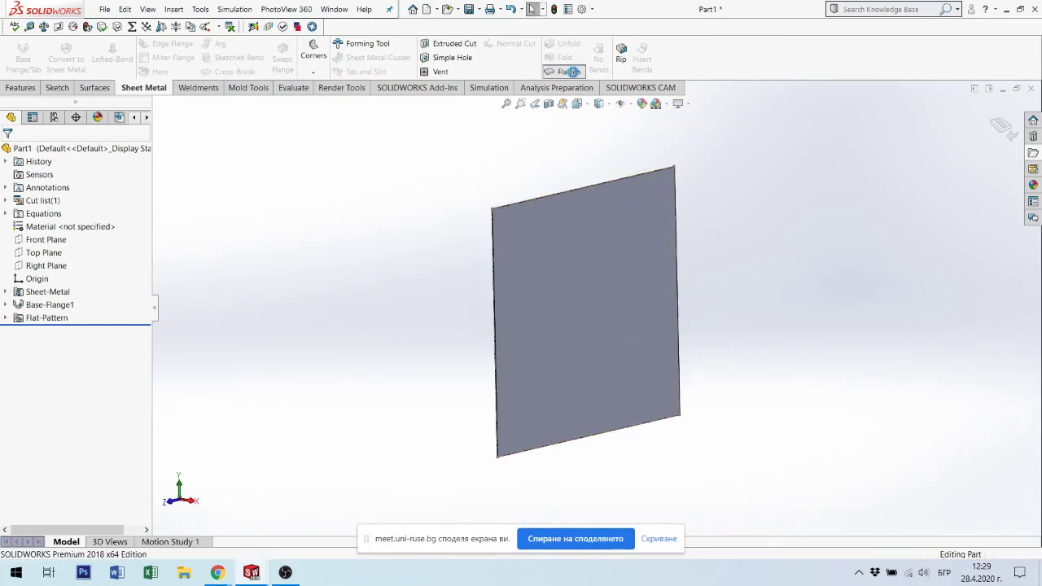
{"action": "left_click", "coordinate": [574, 75]}
{"action": "mouse_move", "coordinate": [705, 315]}
{"action": "middle_mouse_down"}
{"action": "mouse_move", "coordinate": [763, 333]}
{"action": "mouse_move", "coordinate": [712, 309]}
{"action": "mouse_move", "coordinate": [695, 326]}
{"action": "mouse_move", "coordinate": [713, 337]}
{"action": "mouse_move", "coordinate": [692, 326]}
{"action": "mouse_move", "coordinate": [695, 344]}
{"action": "mouse_move", "coordinate": [672, 348]}
{"action": "middle_mouse_up"}
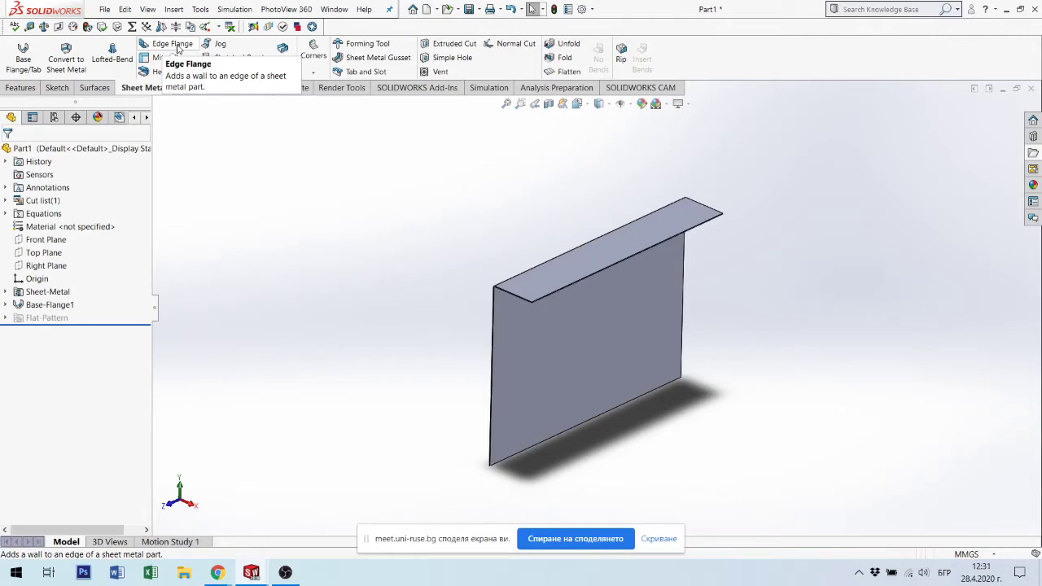
Zoom in and select the 496.4 mm left vertical edge of the tall panel.
{"action": "middle_click_drag", "start_coordinate": [561, 370], "coordinate": [553, 368]}
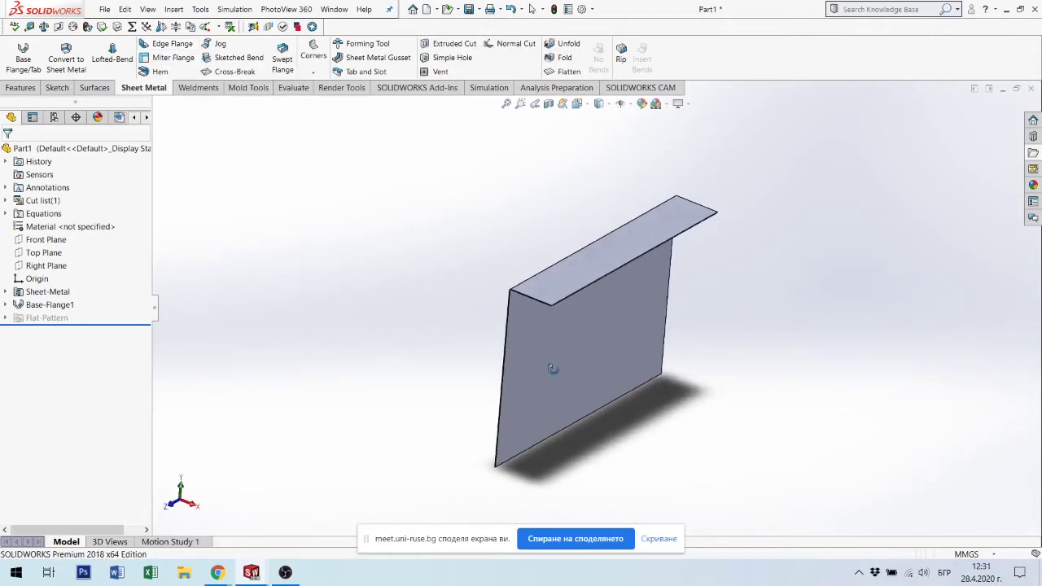
{"action": "scroll", "coordinate": [481, 332], "scroll_direction": "down", "scroll_amount": 2}
{"action": "scroll", "coordinate": [534, 325], "scroll_direction": "up", "scroll_amount": 1}
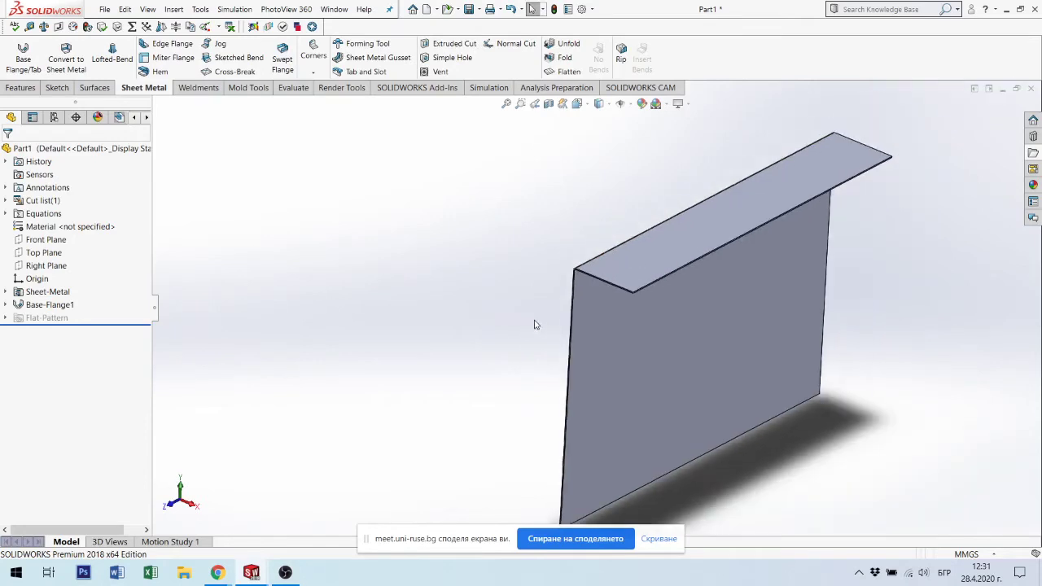
{"action": "scroll", "coordinate": [568, 365], "scroll_direction": "down", "scroll_amount": 1}
{"action": "scroll", "coordinate": [570, 368], "scroll_direction": "down", "scroll_amount": 1}
{"action": "scroll", "coordinate": [580, 377], "scroll_direction": "up", "scroll_amount": 1}
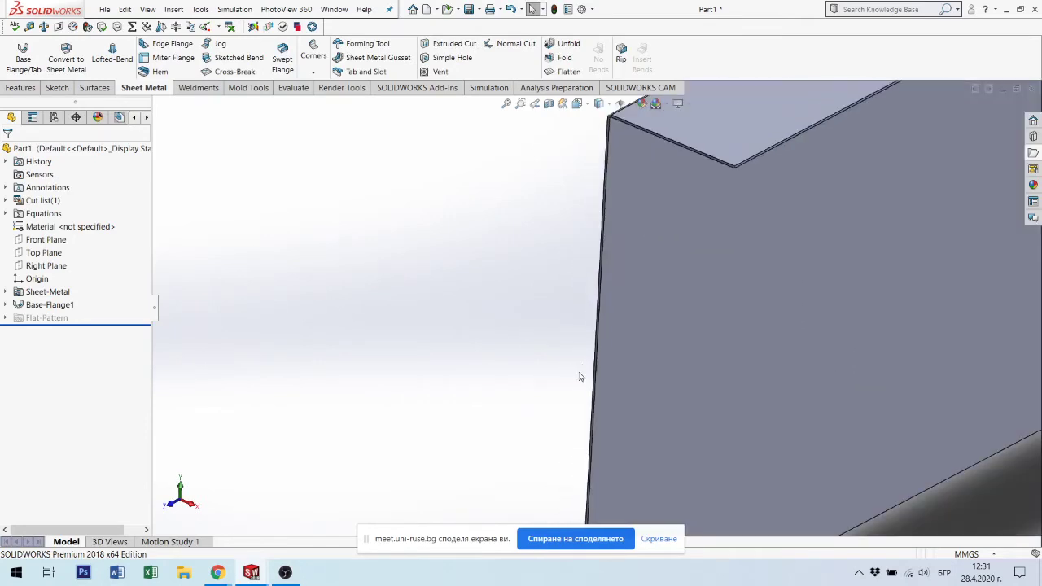
{"action": "scroll", "coordinate": [578, 370], "scroll_direction": "up", "scroll_amount": 2}
{"action": "scroll", "coordinate": [586, 382], "scroll_direction": "down", "scroll_amount": 1}
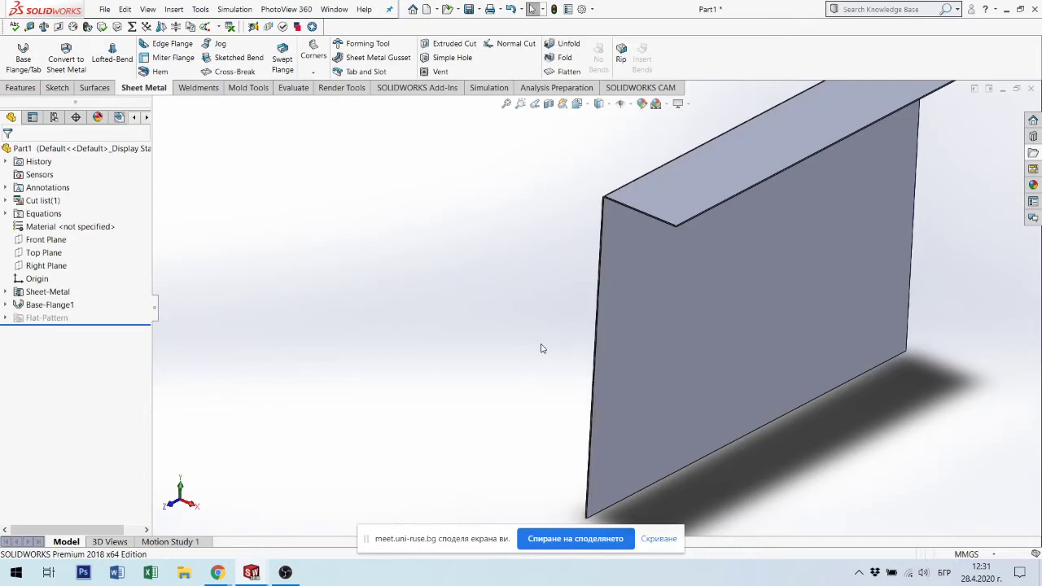
{"action": "scroll", "coordinate": [592, 376], "scroll_direction": "down", "scroll_amount": 2}
{"action": "scroll", "coordinate": [593, 377], "scroll_direction": "down", "scroll_amount": 1}
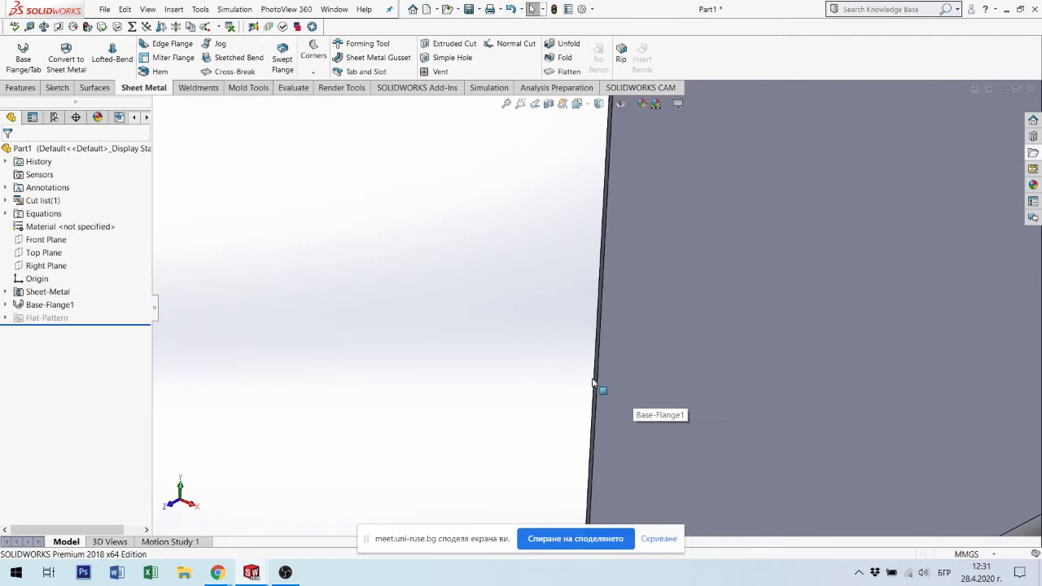
{"action": "left_click", "coordinate": [595, 379]}
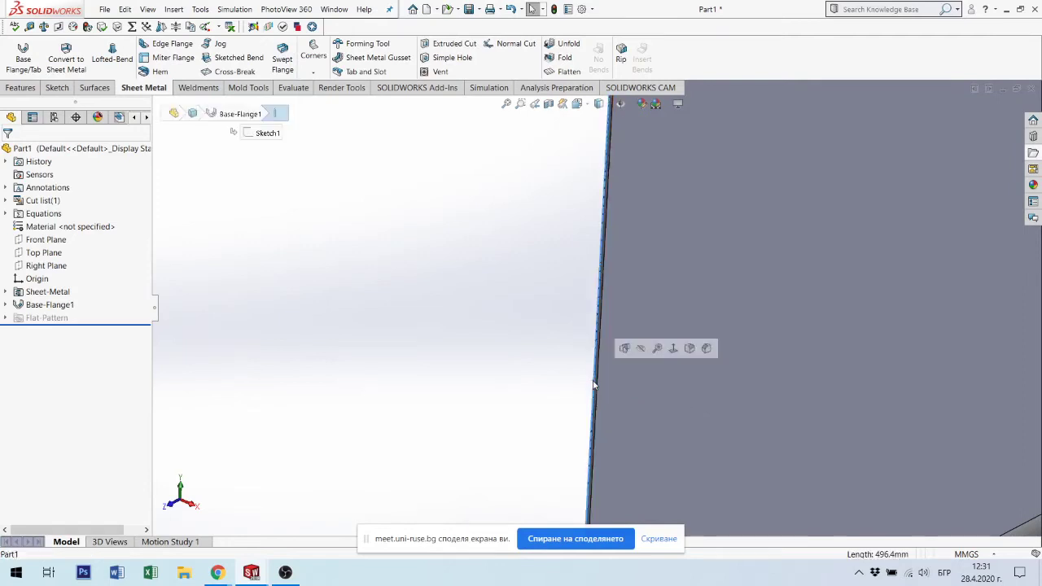
{"action": "scroll", "coordinate": [584, 224], "scroll_direction": "up", "scroll_amount": 3}
{"action": "scroll", "coordinate": [599, 209], "scroll_direction": "down", "scroll_amount": 2}
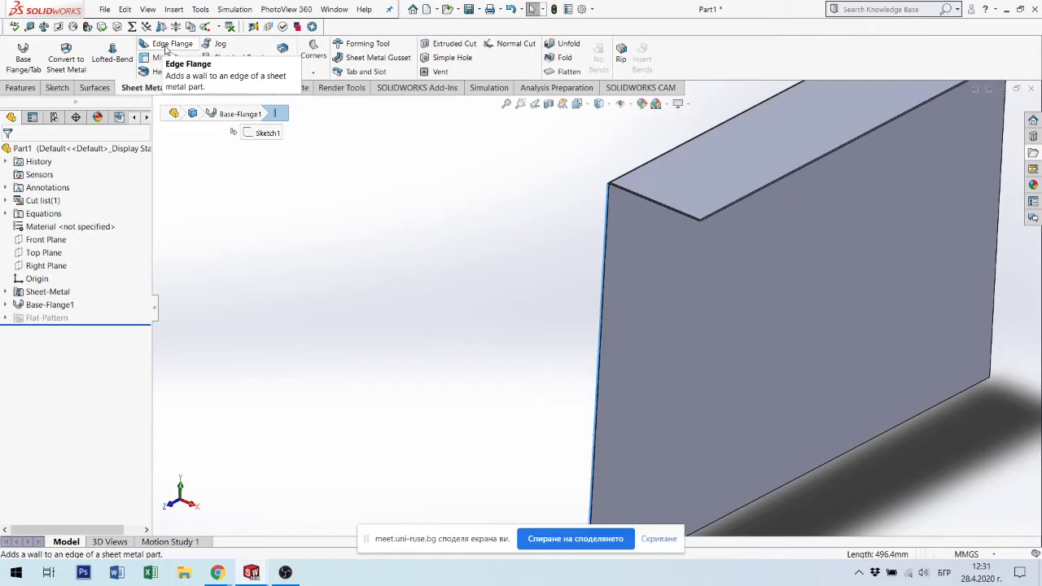
Start an Edge Flange on the selected edge with a 35 mm length.
{"action": "left_click", "coordinate": [165, 49]}
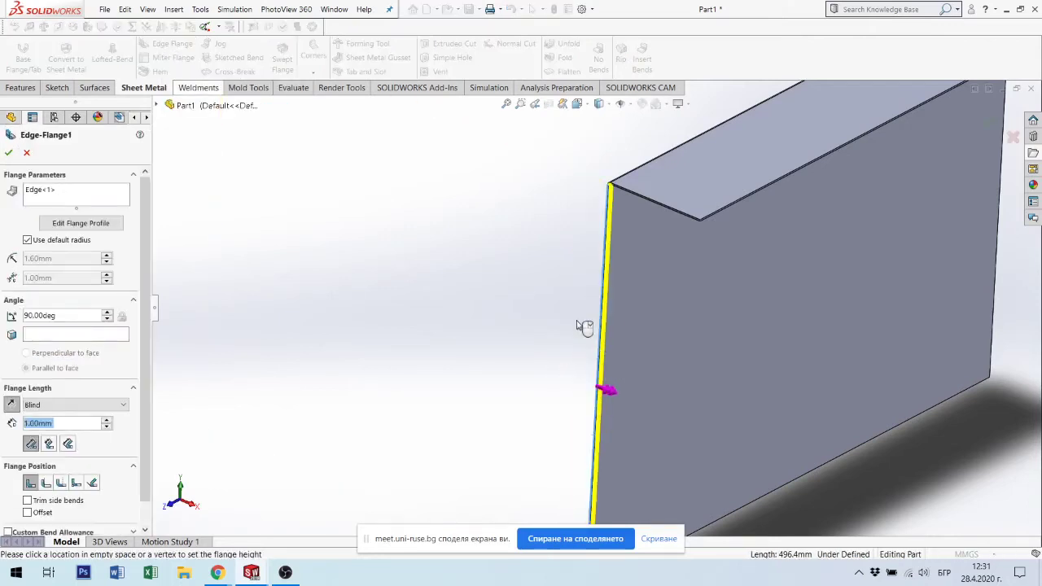
{"action": "mouse_move", "coordinate": [611, 302]}
{"action": "middle_mouse_down"}
{"action": "mouse_move", "coordinate": [634, 365]}
{"action": "mouse_move", "coordinate": [625, 313]}
{"action": "middle_mouse_up"}
{"action": "scroll", "coordinate": [620, 227], "scroll_direction": "down", "scroll_amount": 1}
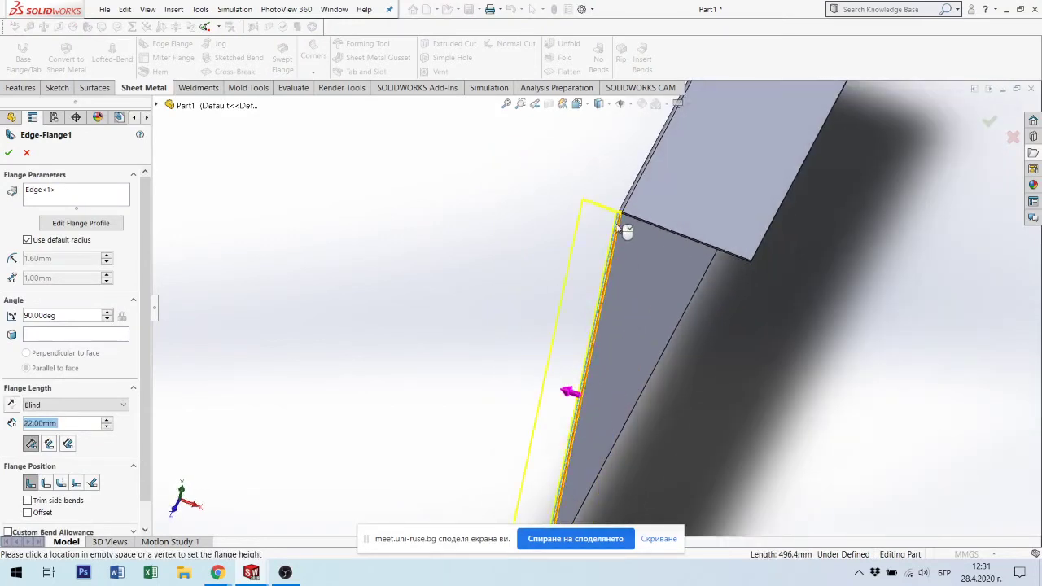
{"action": "scroll", "coordinate": [619, 226], "scroll_direction": "down", "scroll_amount": 2}
{"action": "scroll", "coordinate": [619, 227], "scroll_direction": "down", "scroll_amount": 2}
{"action": "scroll", "coordinate": [622, 253], "scroll_direction": "down", "scroll_amount": 1}
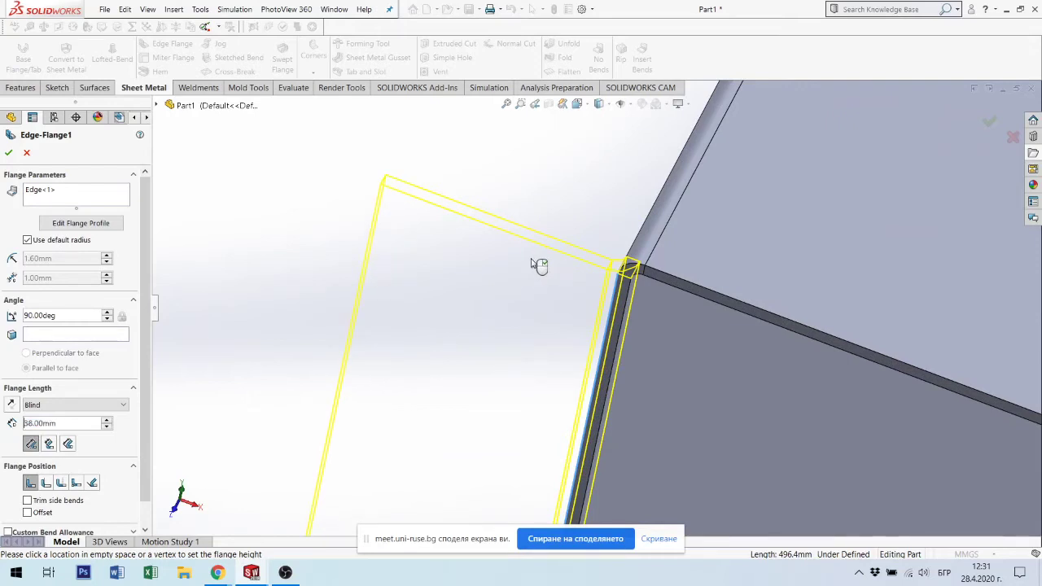
{"action": "scroll", "coordinate": [545, 325], "scroll_direction": "up", "scroll_amount": 2}
{"action": "scroll", "coordinate": [541, 338], "scroll_direction": "up", "scroll_amount": 1}
{"action": "scroll", "coordinate": [547, 347], "scroll_direction": "up", "scroll_amount": 2}
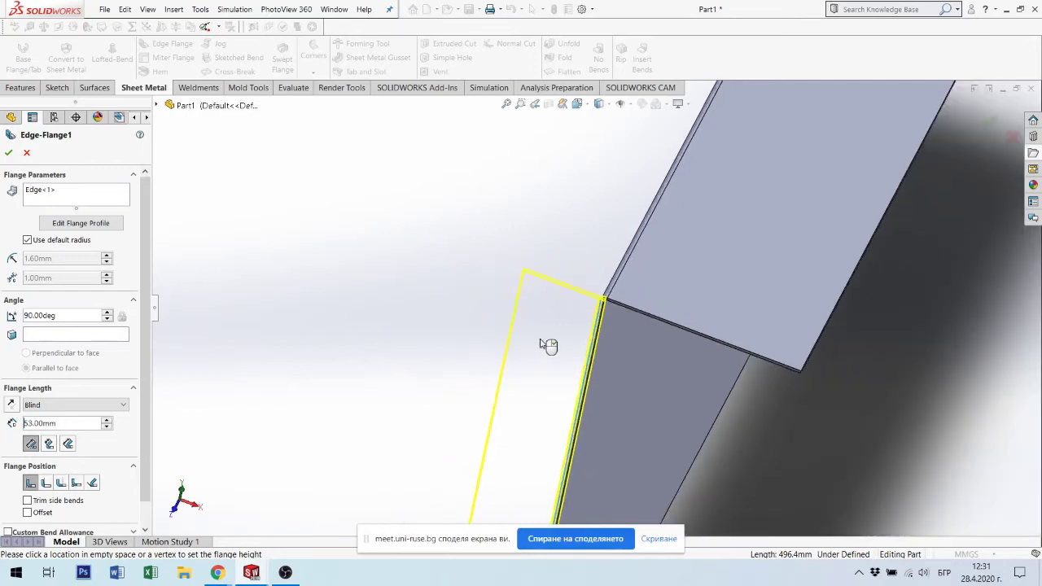
{"action": "left_click", "coordinate": [572, 353]}
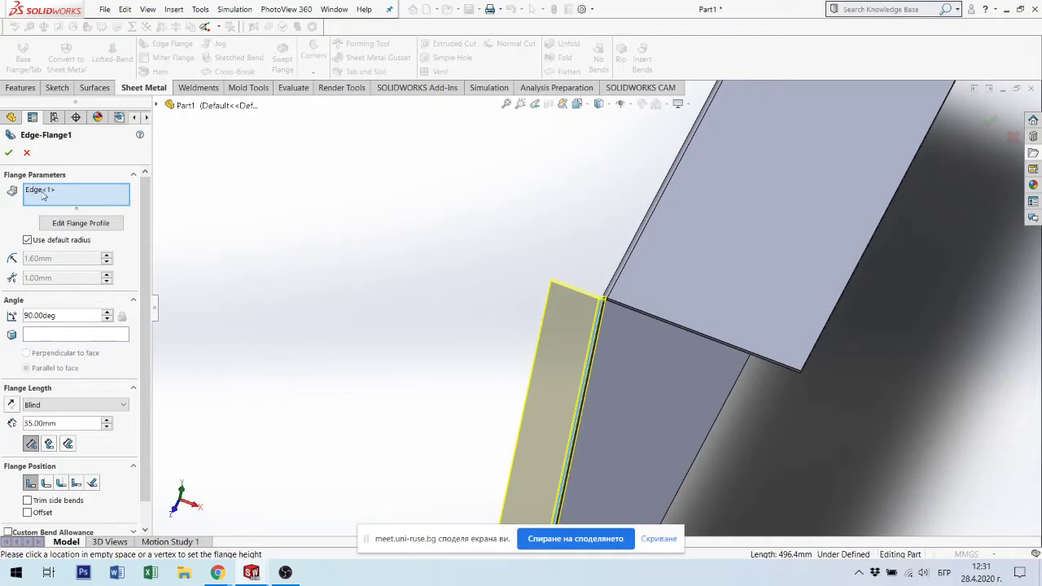
Delete the second edge (Edge<2>) so the flange stays on one edge.
{"action": "left_click", "coordinate": [45, 195]}
{"action": "left_click", "coordinate": [759, 358]}
{"action": "mouse_move", "coordinate": [779, 350]}
{"action": "middle_mouse_down"}
{"action": "mouse_move", "coordinate": [728, 286]}
{"action": "mouse_move", "coordinate": [733, 207]}
{"action": "middle_mouse_up"}
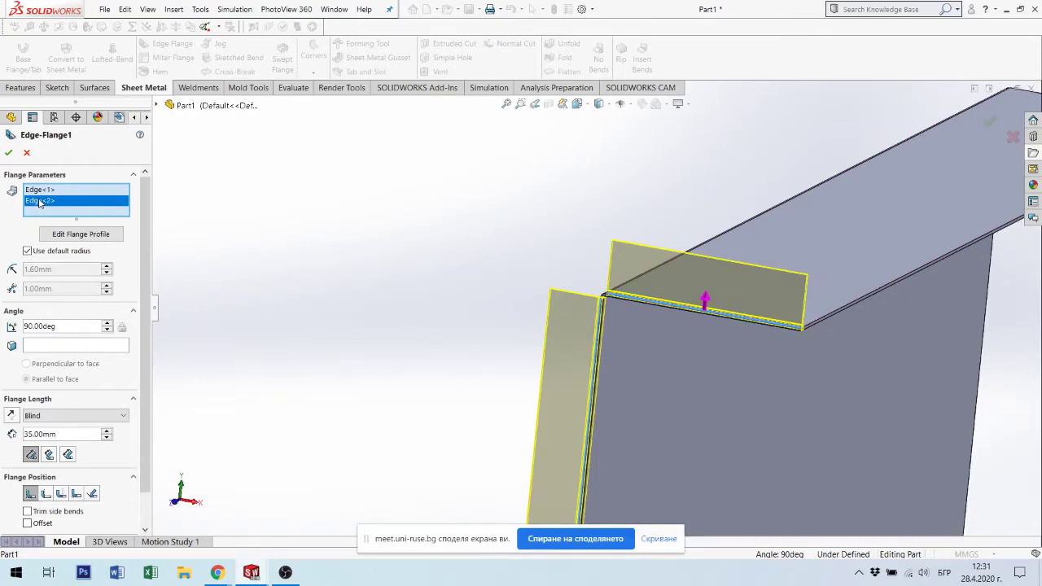
{"action": "key", "text": "Delete"}
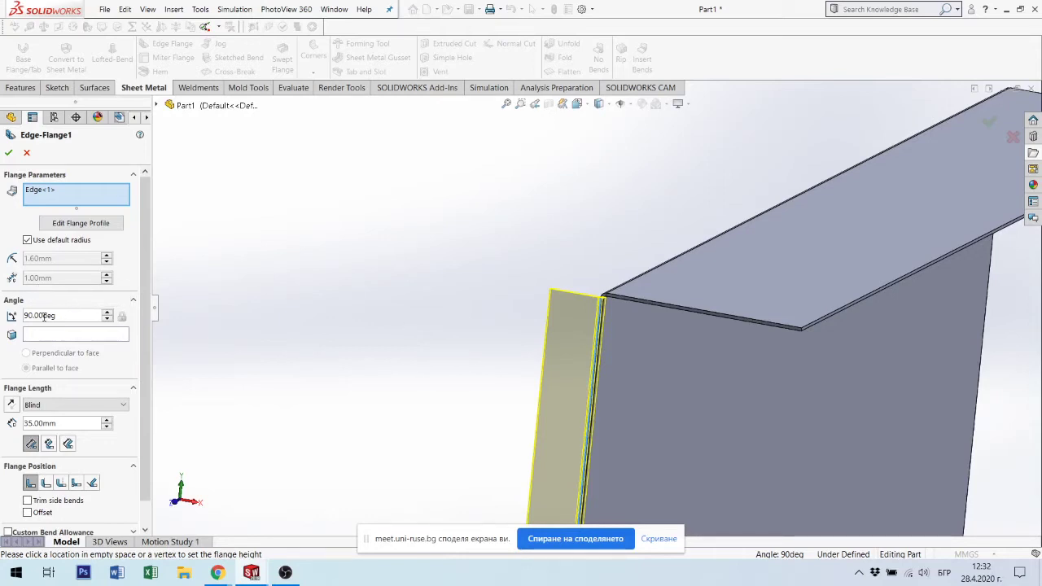
{"action": "mouse_move", "coordinate": [628, 313]}
{"action": "middle_mouse_down"}
{"action": "mouse_move", "coordinate": [617, 347]}
{"action": "mouse_move", "coordinate": [649, 384]}
{"action": "mouse_move", "coordinate": [630, 428]}
{"action": "mouse_move", "coordinate": [572, 346]}
{"action": "middle_mouse_up"}
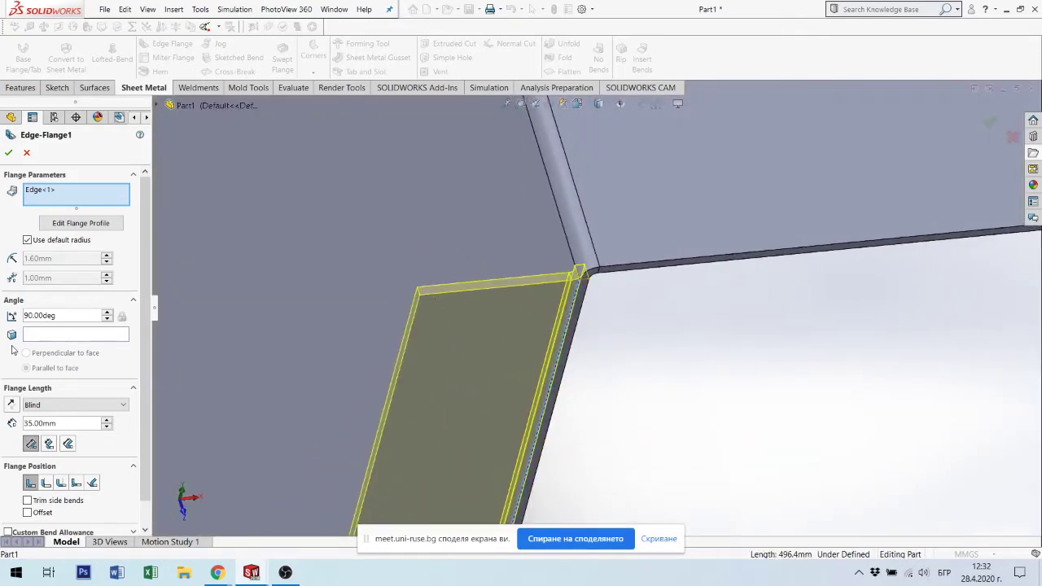
{"action": "double_click", "coordinate": [68, 317]}
{"action": "type", "text": "30"}
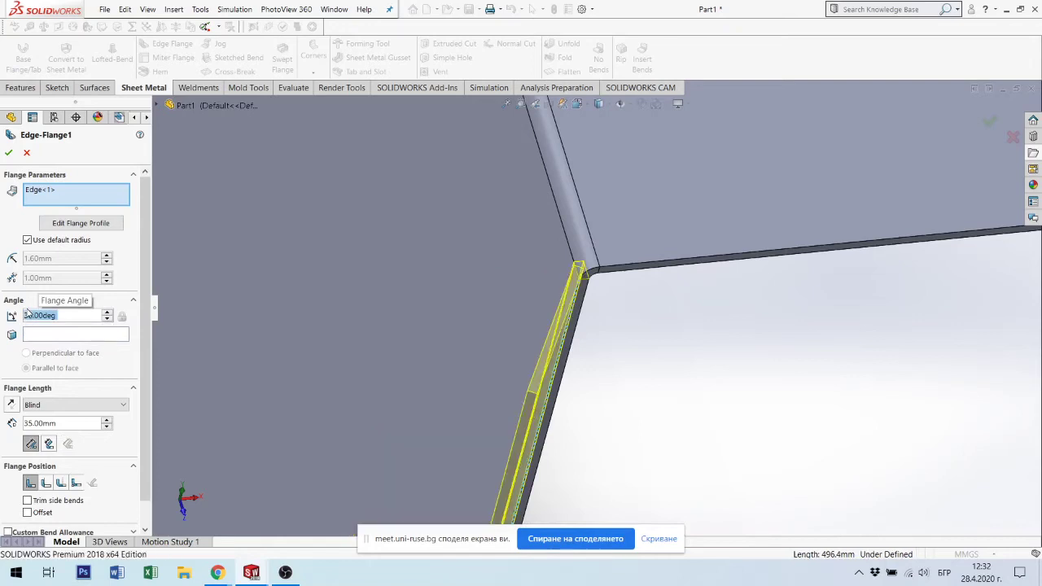
{"action": "mouse_move", "coordinate": [644, 353]}
{"action": "middle_mouse_down"}
{"action": "mouse_move", "coordinate": [545, 203]}
{"action": "mouse_move", "coordinate": [562, 261]}
{"action": "middle_mouse_up"}
{"action": "double_click", "coordinate": [66, 319]}
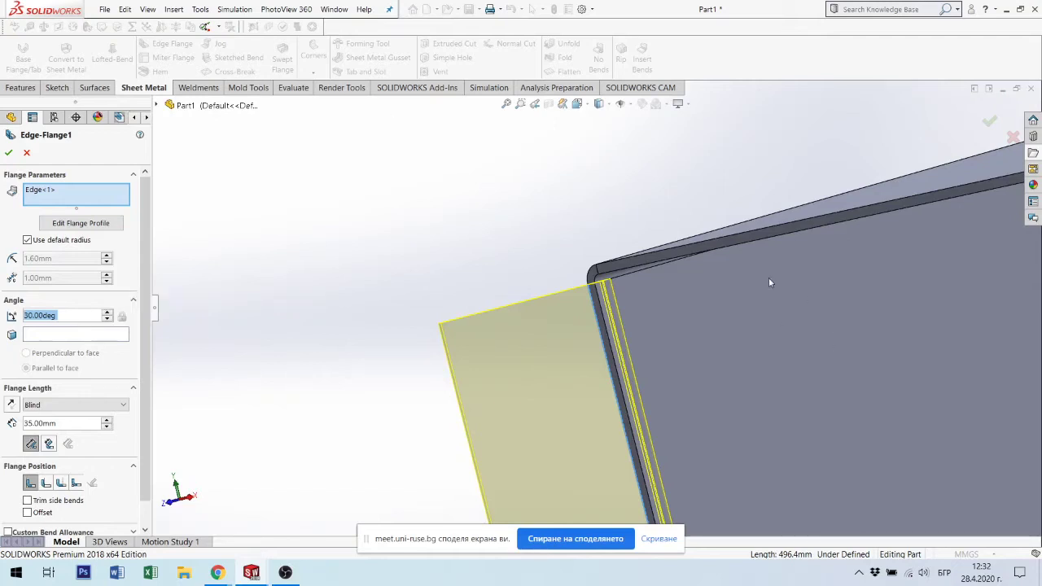
{"action": "mouse_move", "coordinate": [608, 337]}
{"action": "middle_mouse_down"}
{"action": "mouse_move", "coordinate": [666, 360]}
{"action": "mouse_move", "coordinate": [561, 324]}
{"action": "mouse_move", "coordinate": [655, 327]}
{"action": "mouse_move", "coordinate": [583, 315]}
{"action": "middle_mouse_up"}
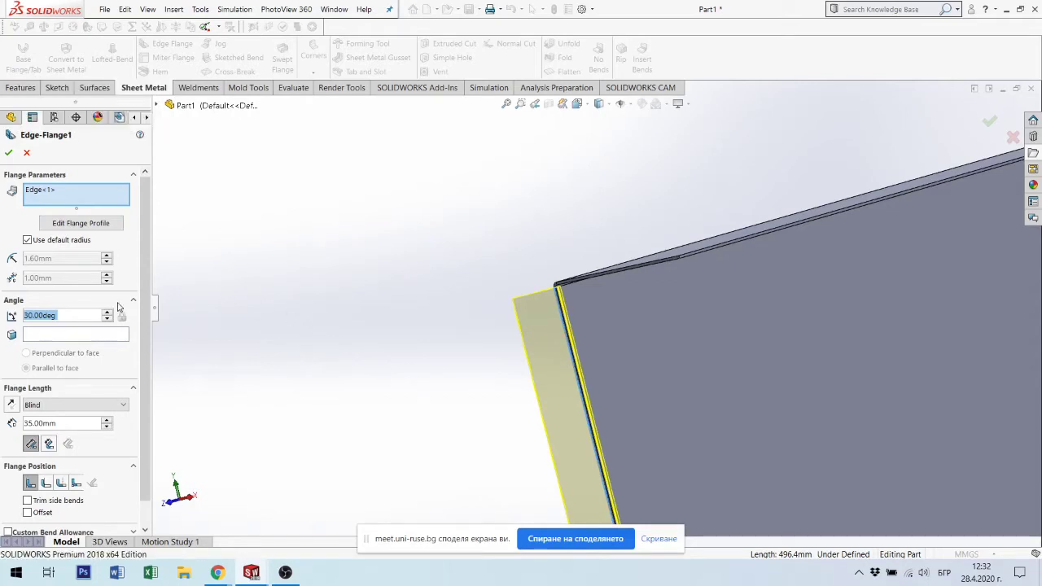
{"action": "type", "text": "90"}
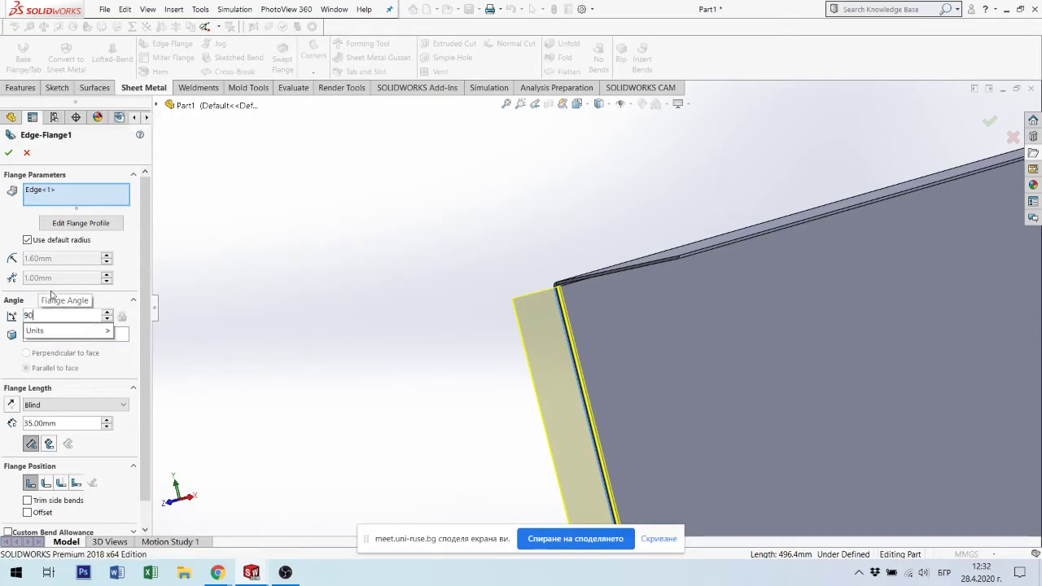
{"action": "key", "text": "Return"}
{"action": "mouse_move", "coordinate": [610, 330]}
{"action": "middle_mouse_down"}
{"action": "mouse_move", "coordinate": [663, 425]}
{"action": "mouse_move", "coordinate": [196, 384]}
{"action": "middle_mouse_up"}
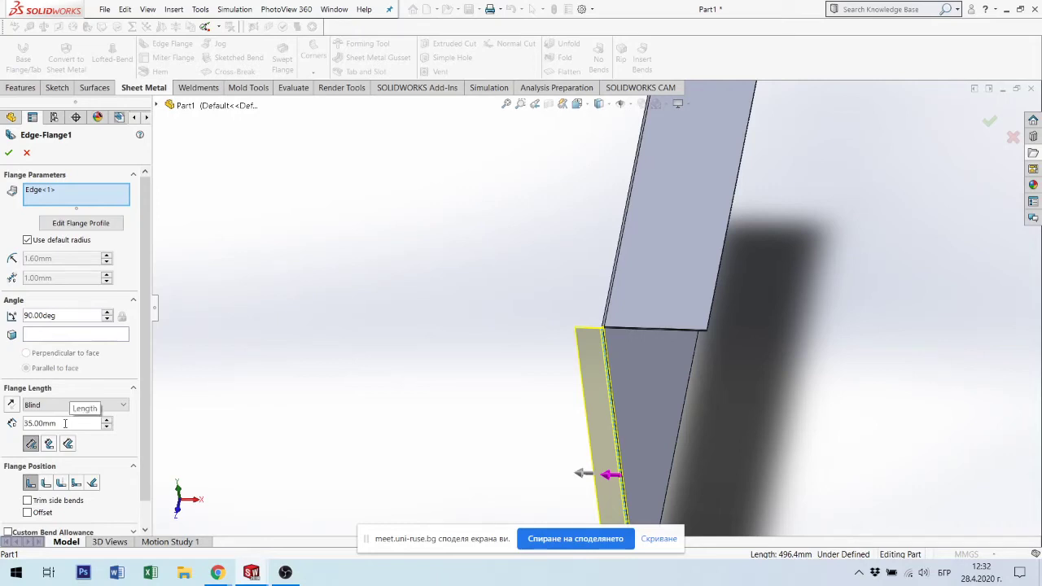
{"action": "left_click_drag", "start_coordinate": [65, 423], "coordinate": [18, 424]}
Set the flange length to 20 mm and inspect the flange corner.
{"action": "type", "text": "20"}
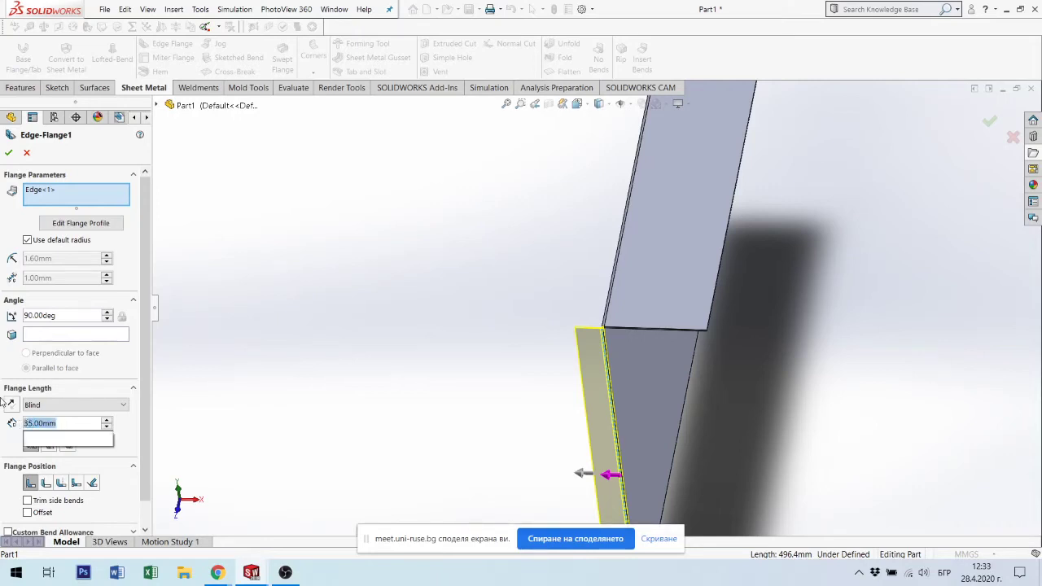
{"action": "key", "text": "Return"}
{"action": "scroll", "coordinate": [71, 449], "scroll_direction": "down", "scroll_amount": 1}
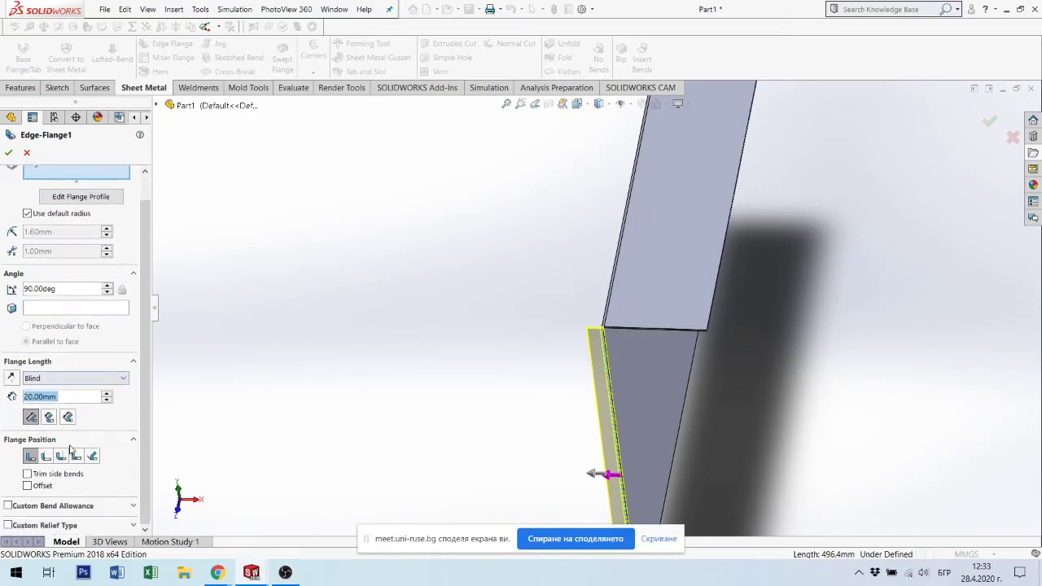
{"action": "scroll", "coordinate": [692, 350], "scroll_direction": "down", "scroll_amount": 3}
{"action": "mouse_move", "coordinate": [434, 361]}
{"action": "middle_mouse_down"}
{"action": "mouse_move", "coordinate": [724, 253]}
{"action": "mouse_move", "coordinate": [699, 332]}
{"action": "mouse_move", "coordinate": [684, 337]}
{"action": "middle_mouse_up"}
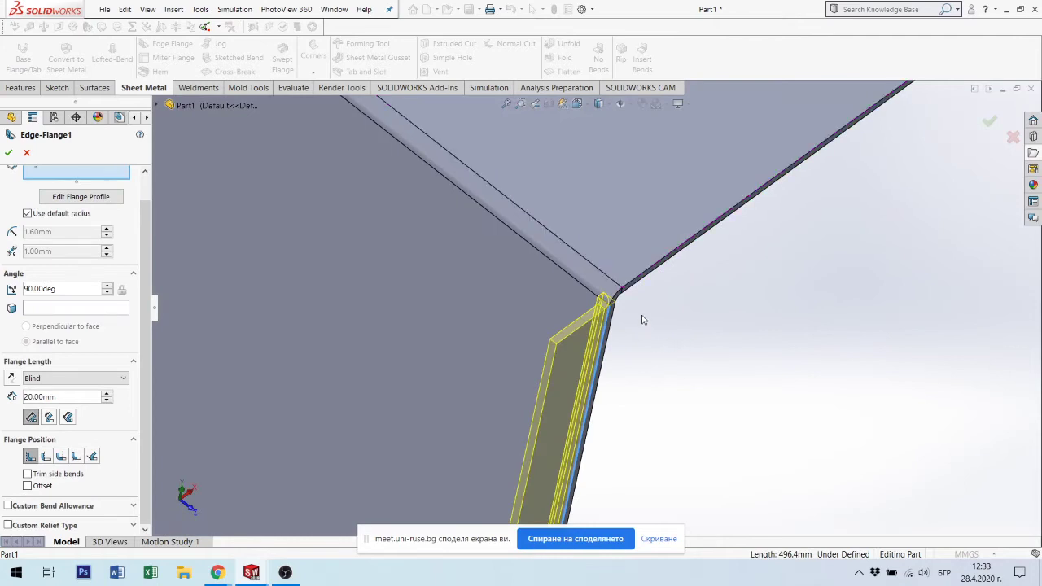
{"action": "scroll", "coordinate": [631, 317], "scroll_direction": "down", "scroll_amount": 1}
{"action": "scroll", "coordinate": [604, 319], "scroll_direction": "down", "scroll_amount": 1}
{"action": "scroll", "coordinate": [598, 302], "scroll_direction": "down", "scroll_amount": 1}
{"action": "mouse_move", "coordinate": [594, 277]}
{"action": "middle_mouse_down"}
{"action": "mouse_move", "coordinate": [588, 292]}
{"action": "mouse_move", "coordinate": [542, 170]}
{"action": "middle_mouse_up"}
{"action": "mouse_move", "coordinate": [615, 273]}
{"action": "middle_mouse_down"}
{"action": "mouse_move", "coordinate": [686, 277]}
{"action": "mouse_move", "coordinate": [553, 281]}
{"action": "middle_mouse_up"}
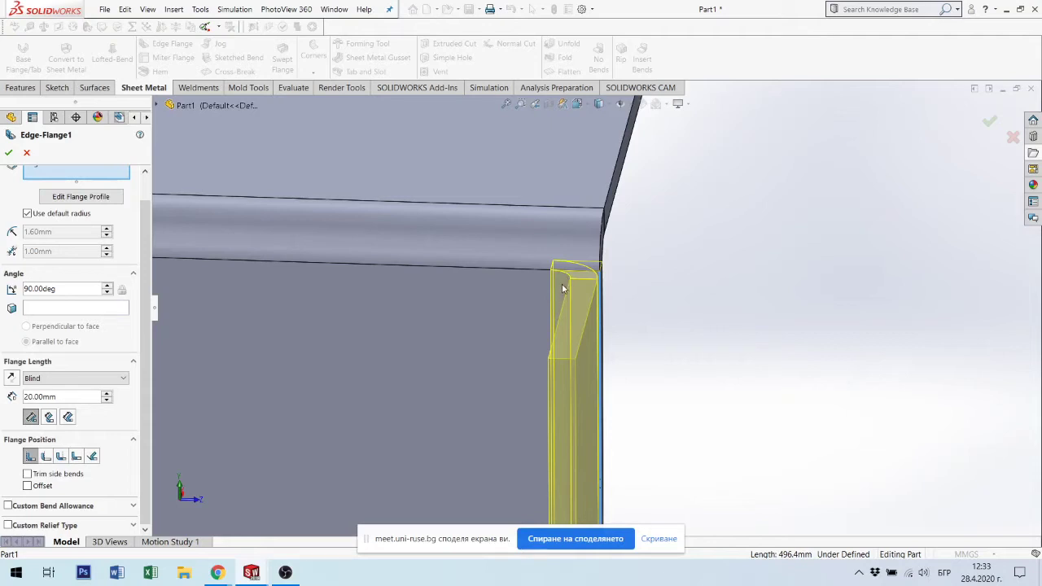
{"action": "mouse_move", "coordinate": [611, 292]}
{"action": "middle_mouse_down"}
{"action": "mouse_move", "coordinate": [595, 285]}
{"action": "mouse_move", "coordinate": [573, 343]}
{"action": "middle_mouse_up"}
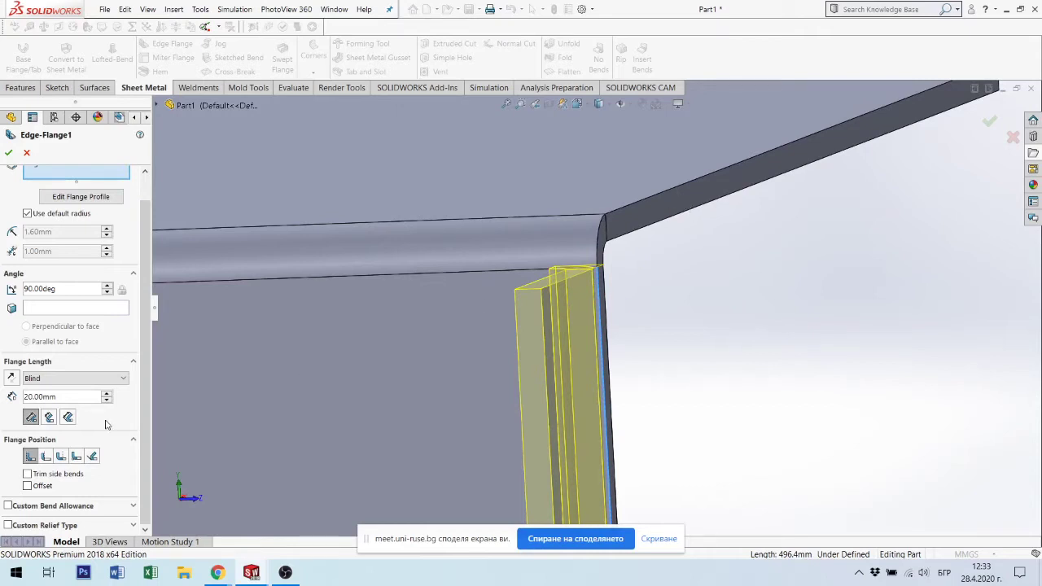
Compare the Inner Virtual Sharp and Tangent Bend length references, ending on Outer Virtual Sharp.
{"action": "left_click", "coordinate": [50, 416]}
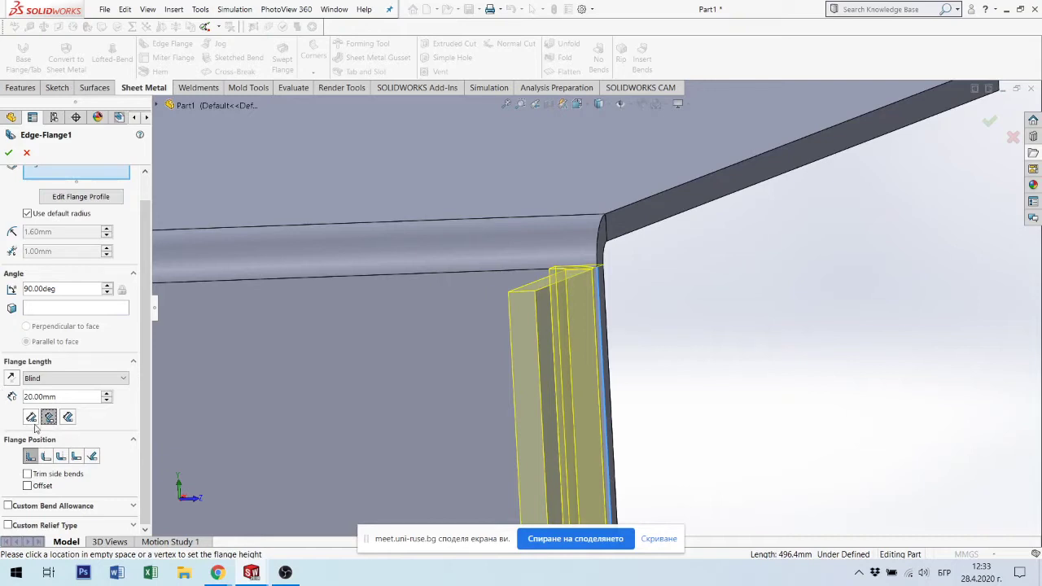
{"action": "left_click", "coordinate": [30, 417]}
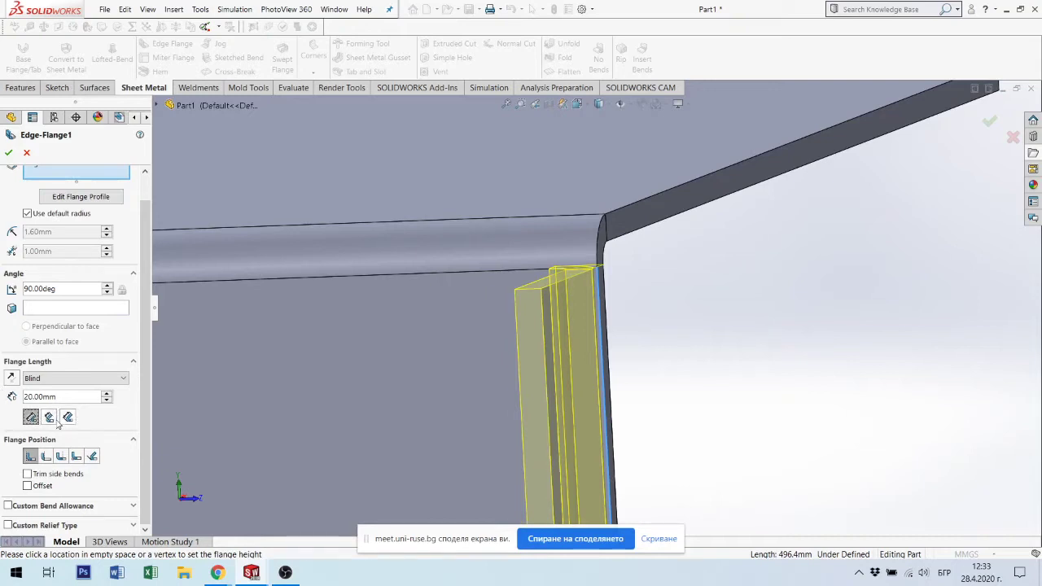
{"action": "middle_click_drag", "start_coordinate": [612, 316], "coordinate": [376, 421]}
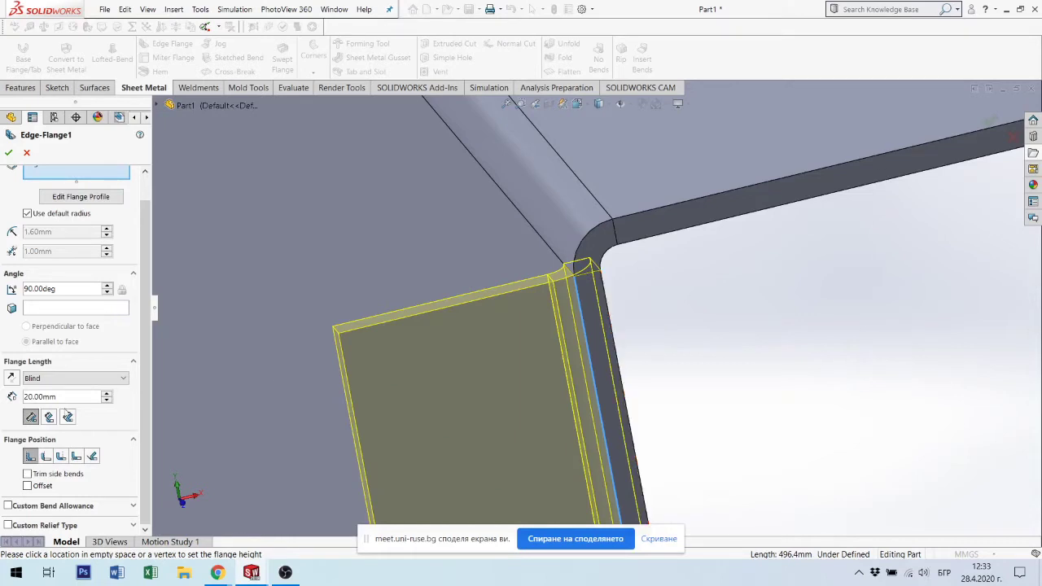
{"action": "left_click", "coordinate": [49, 417]}
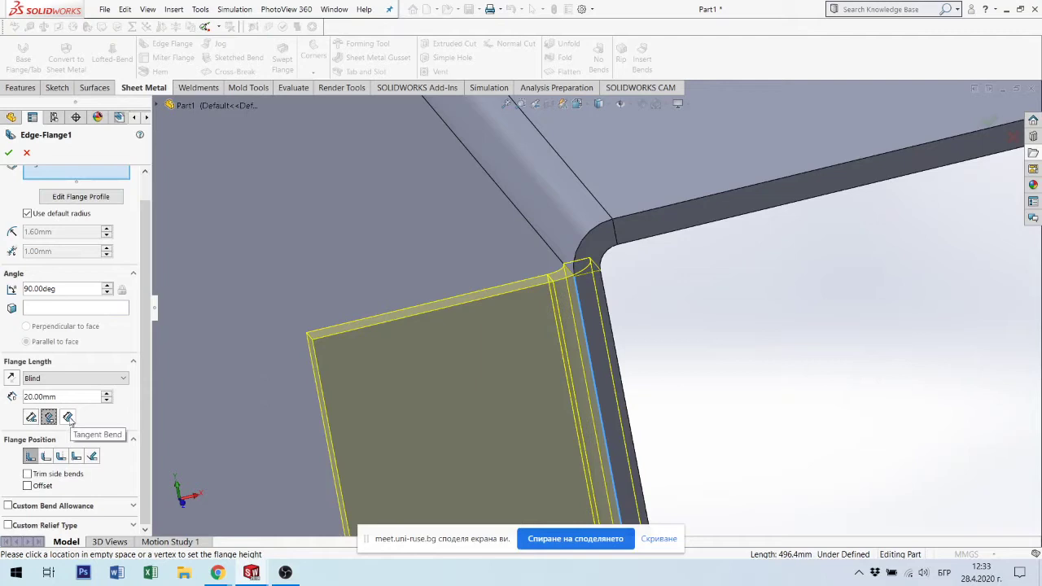
{"action": "left_click", "coordinate": [69, 417]}
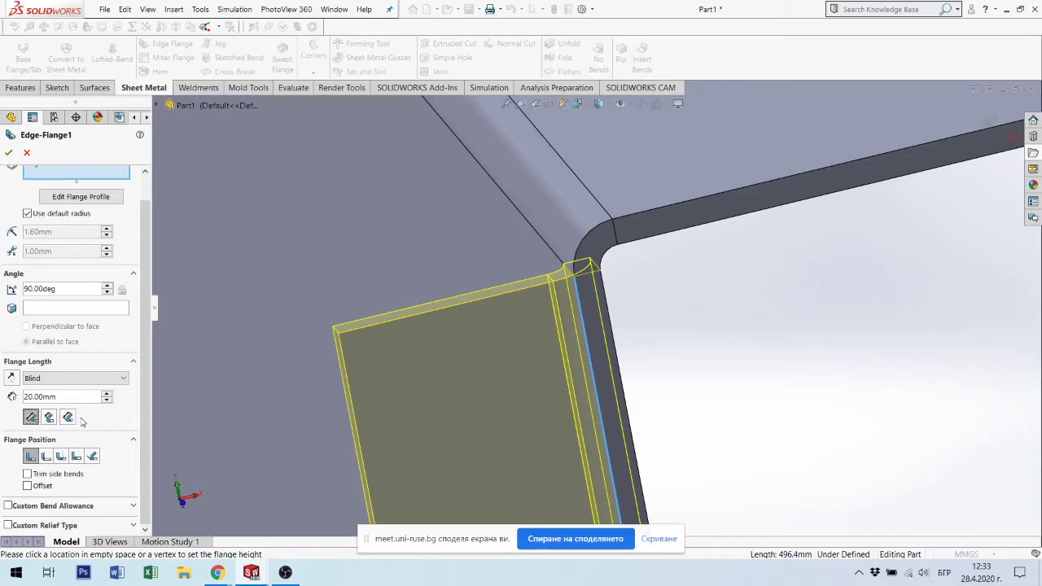
{"action": "left_click", "coordinate": [31, 417]}
Preview the Material Outside, Bend Outside, Virtual Sharp and Tangent to Bend flange positions.
{"action": "left_click", "coordinate": [46, 456]}
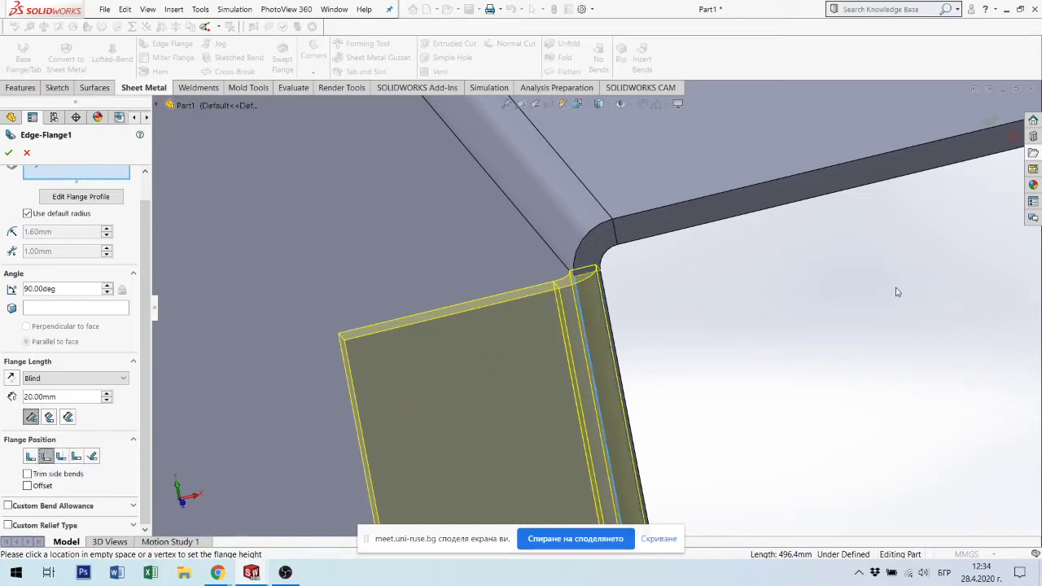
{"action": "left_click", "coordinate": [732, 290]}
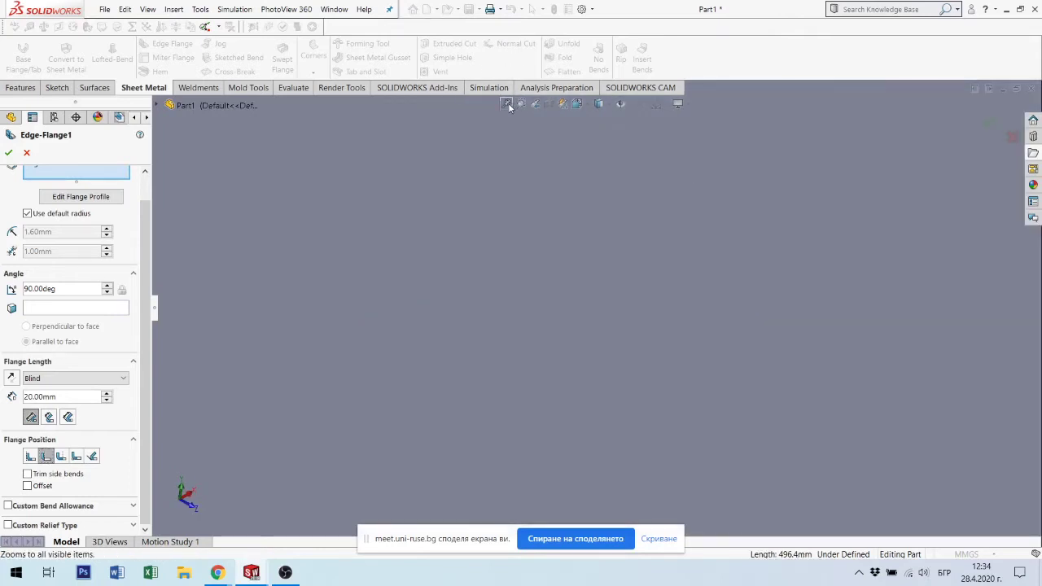
{"action": "scroll", "coordinate": [710, 385], "scroll_direction": "down", "scroll_amount": 5}
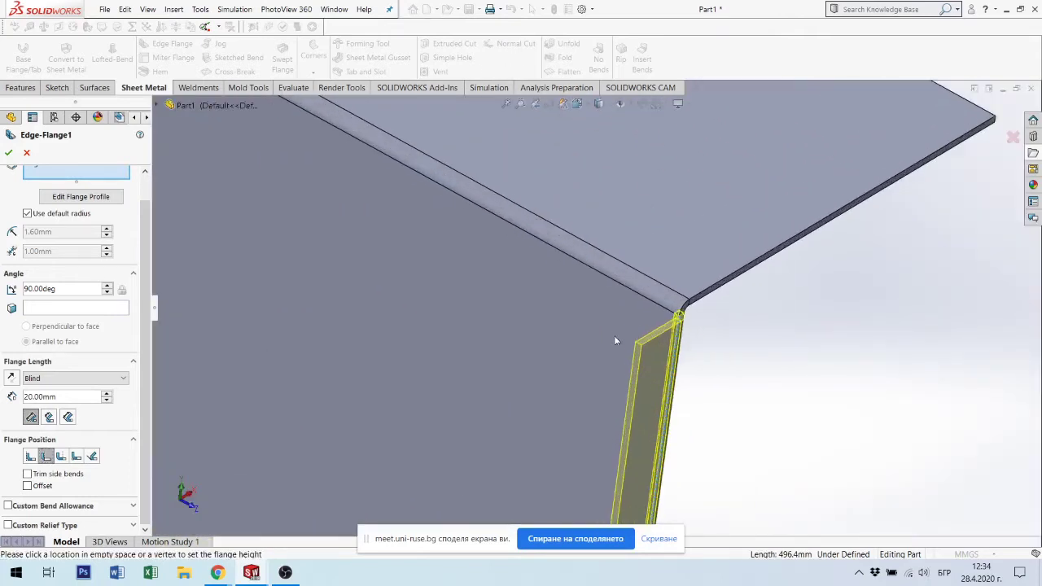
{"action": "mouse_move", "coordinate": [744, 321]}
{"action": "middle_mouse_down"}
{"action": "mouse_move", "coordinate": [771, 326]}
{"action": "mouse_move", "coordinate": [692, 321]}
{"action": "middle_mouse_up"}
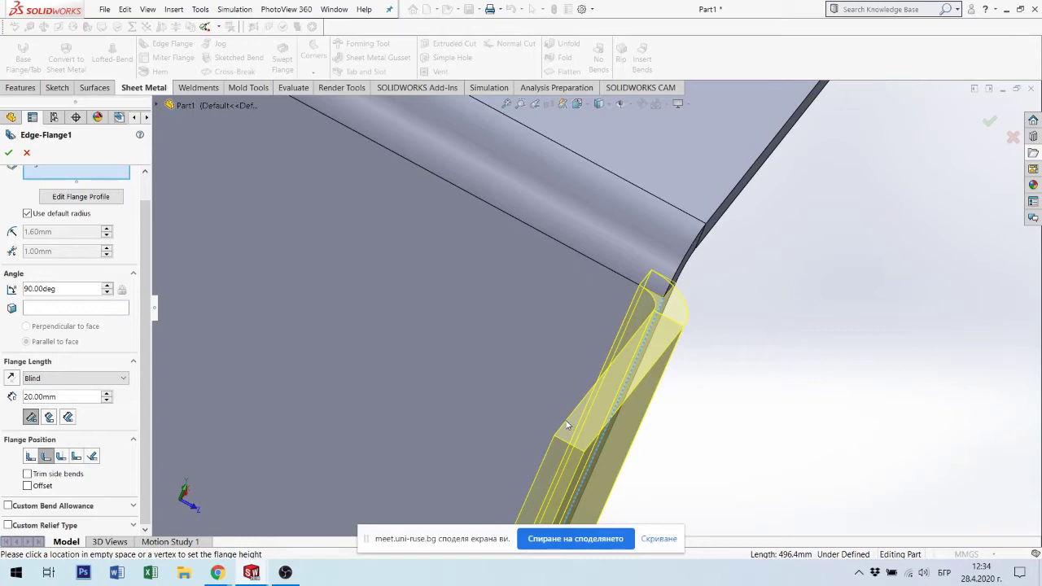
{"action": "left_click", "coordinate": [61, 458]}
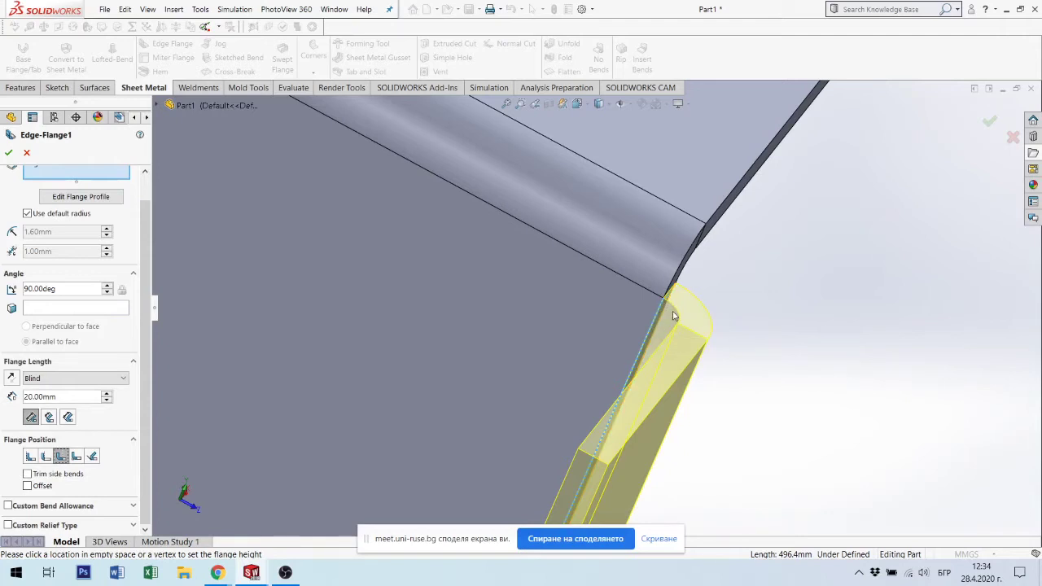
{"action": "left_click", "coordinate": [75, 457]}
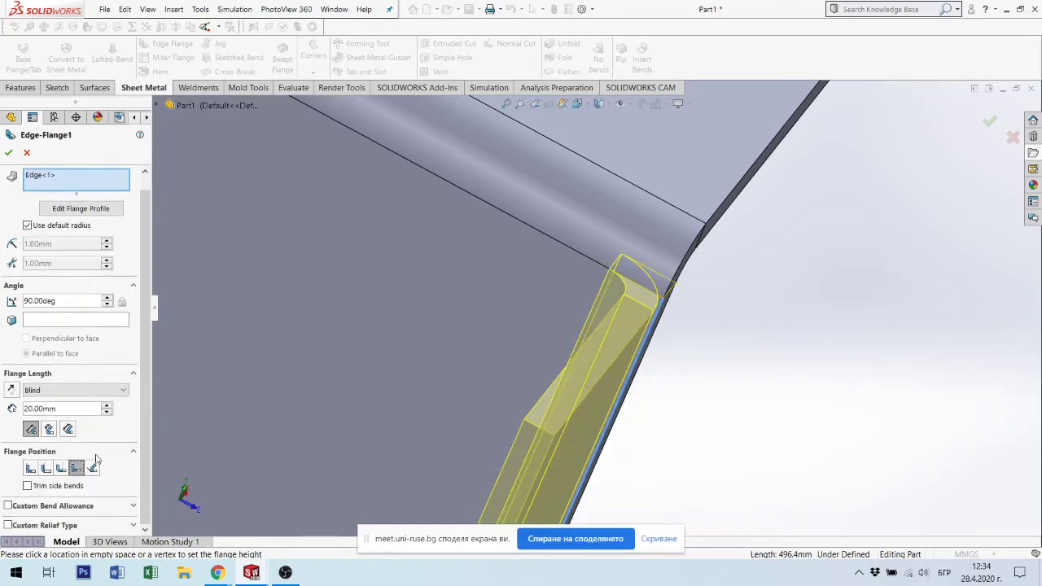
{"action": "left_click", "coordinate": [92, 468]}
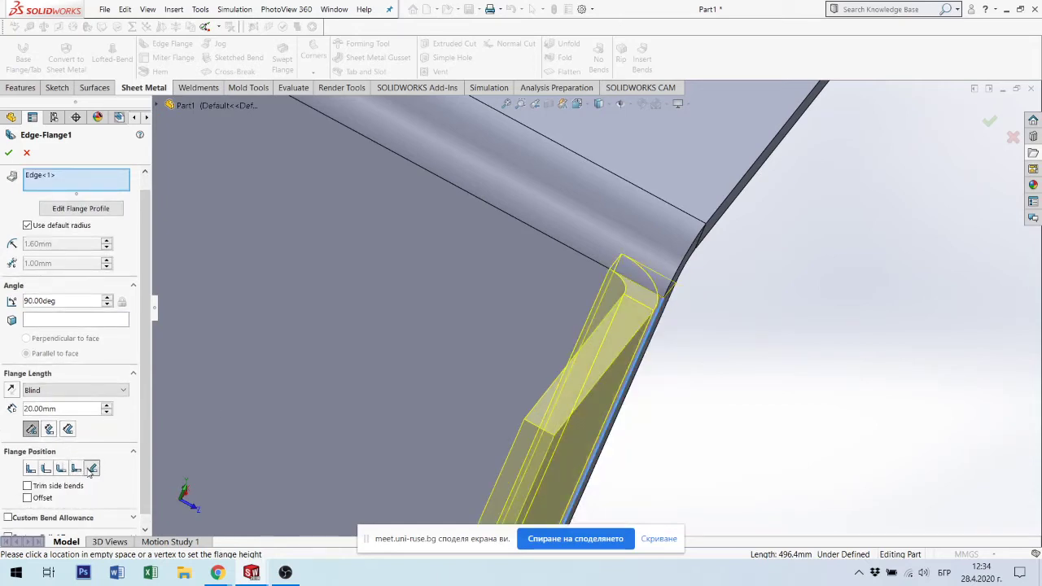
Settle on the Material Inside flange position and check the flange corner.
{"action": "left_click", "coordinate": [75, 468]}
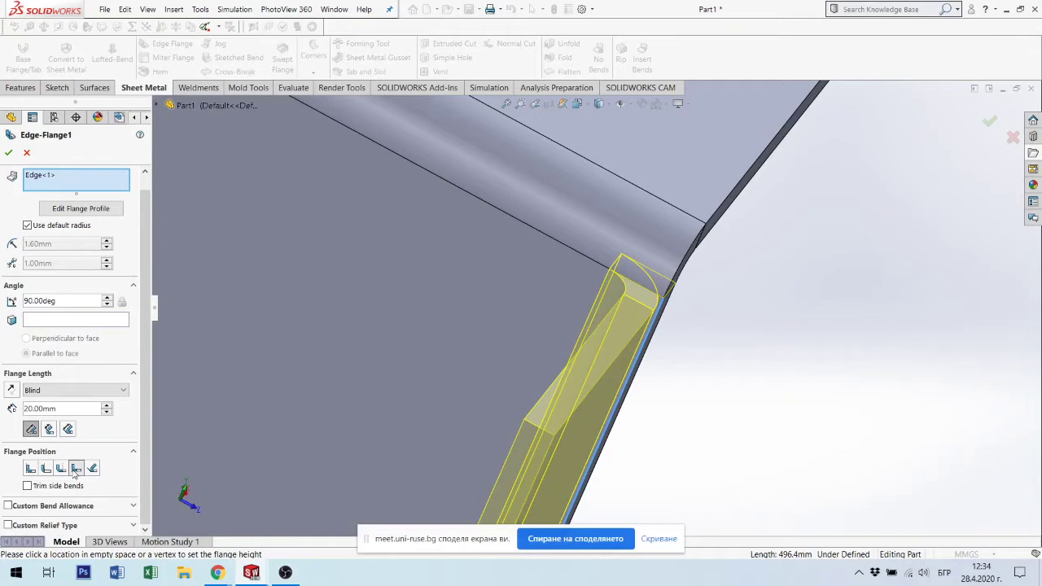
{"action": "left_click", "coordinate": [30, 470]}
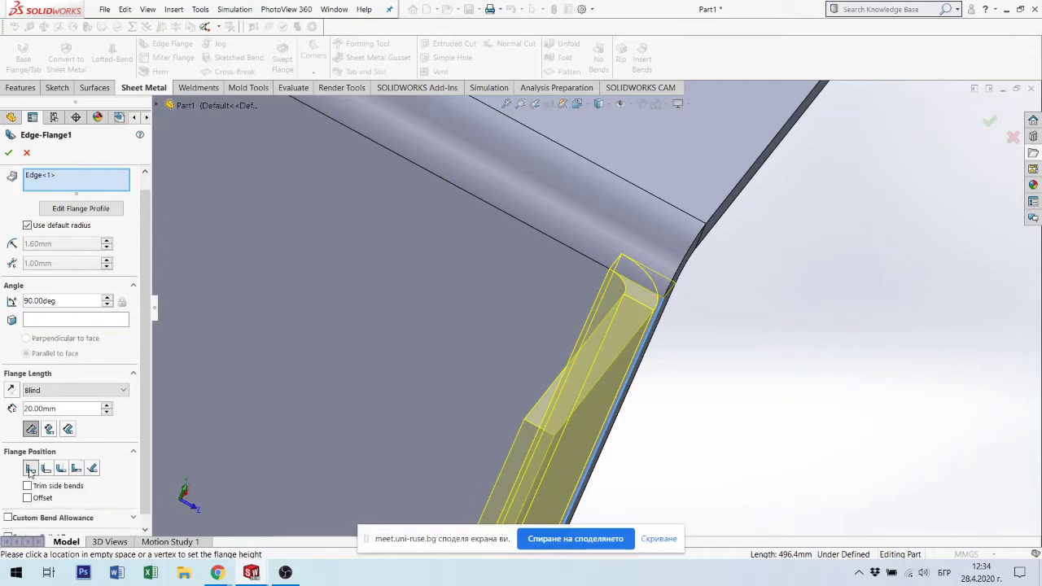
{"action": "left_click", "coordinate": [61, 469]}
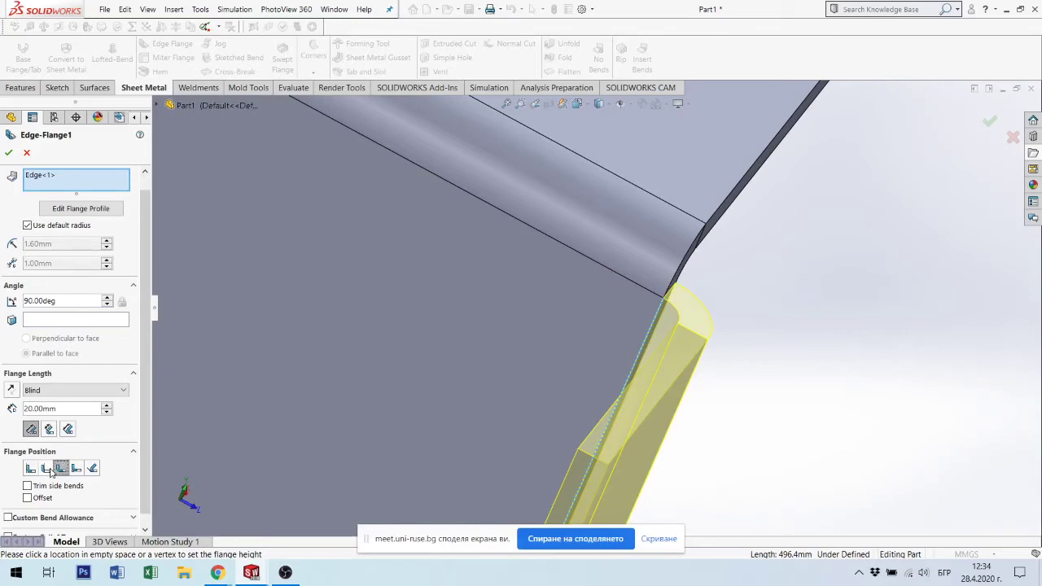
{"action": "left_click", "coordinate": [31, 470]}
{"action": "mouse_move", "coordinate": [893, 331]}
{"action": "middle_mouse_down"}
{"action": "mouse_move", "coordinate": [527, 178]}
{"action": "mouse_move", "coordinate": [633, 285]}
{"action": "middle_mouse_up"}
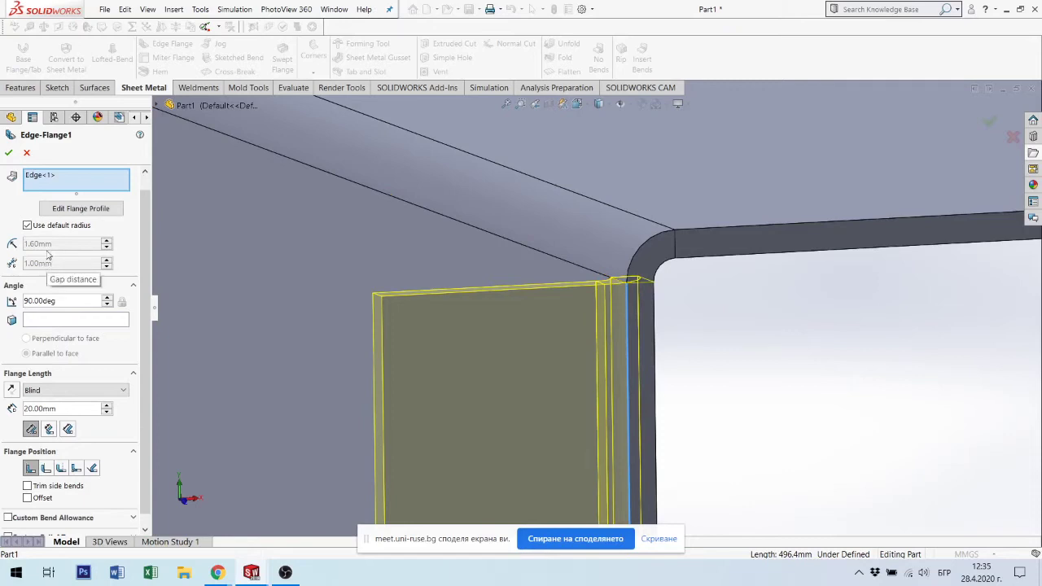
{"action": "scroll", "coordinate": [104, 424], "scroll_direction": "down", "scroll_amount": 1}
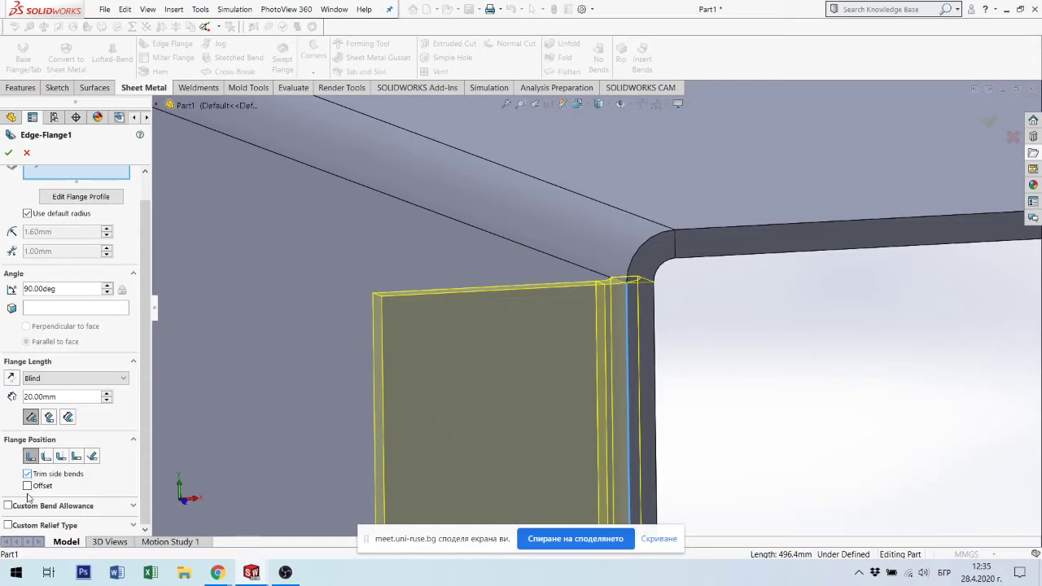
{"action": "left_click", "coordinate": [27, 486]}
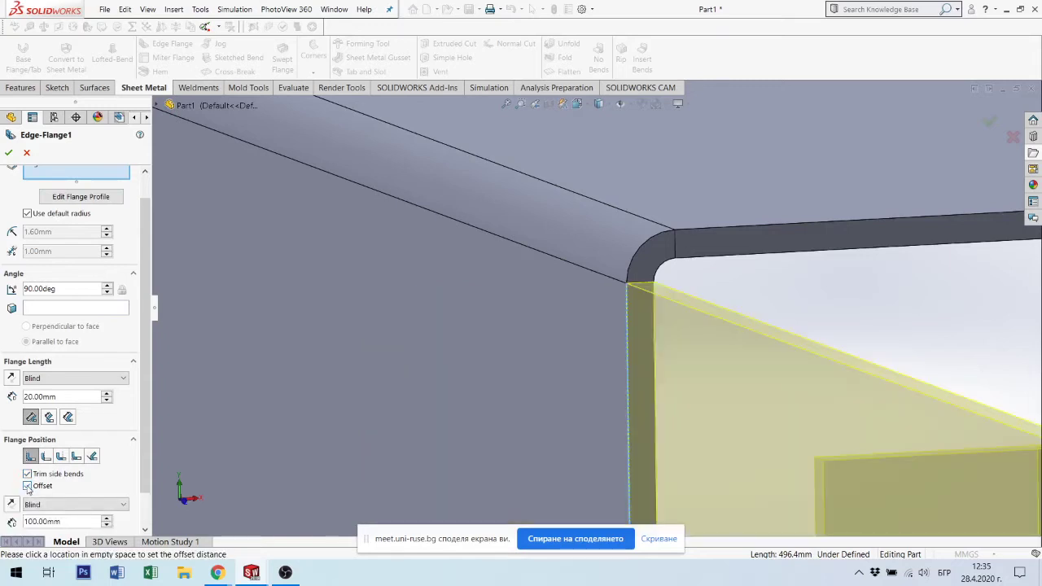
{"action": "left_click", "coordinate": [28, 486]}
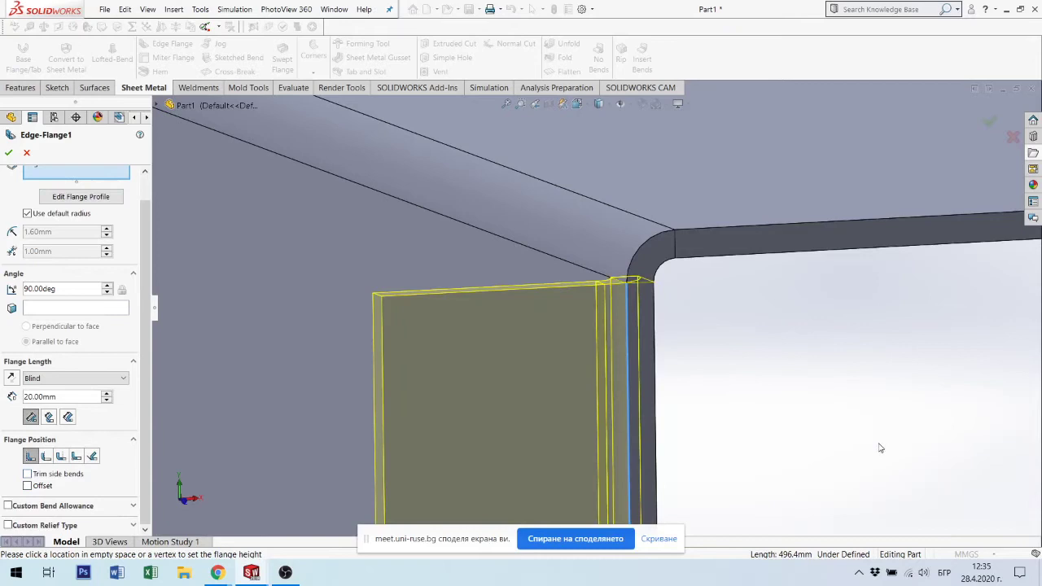
{"action": "scroll", "coordinate": [477, 415], "scroll_direction": "up", "scroll_amount": 3}
{"action": "scroll", "coordinate": [728, 449], "scroll_direction": "up", "scroll_amount": 3}
{"action": "scroll", "coordinate": [644, 423], "scroll_direction": "up", "scroll_amount": 2}
{"action": "scroll", "coordinate": [641, 424], "scroll_direction": "up", "scroll_amount": 1}
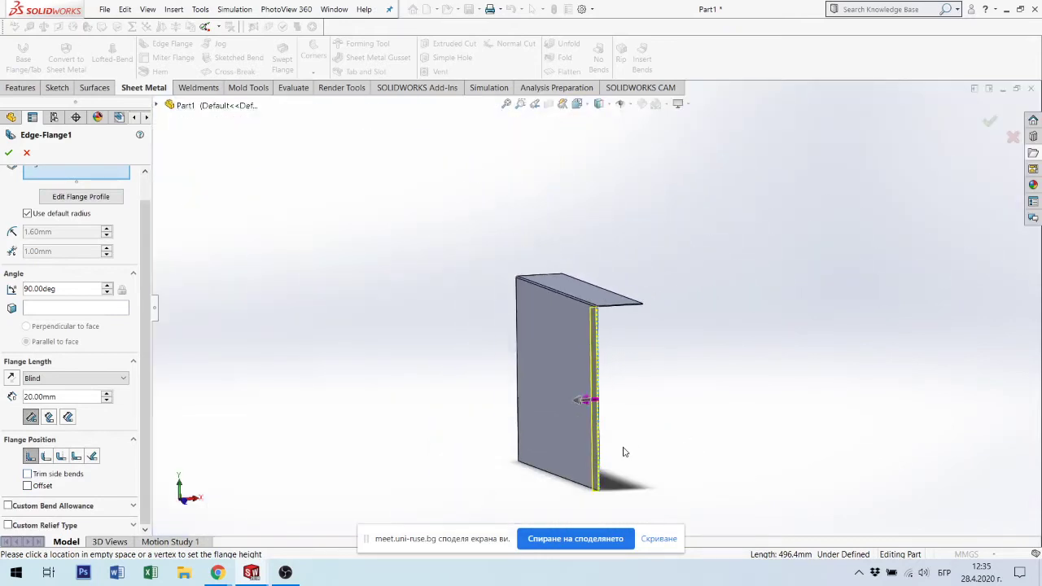
{"action": "scroll", "coordinate": [622, 445], "scroll_direction": "up", "scroll_amount": 1}
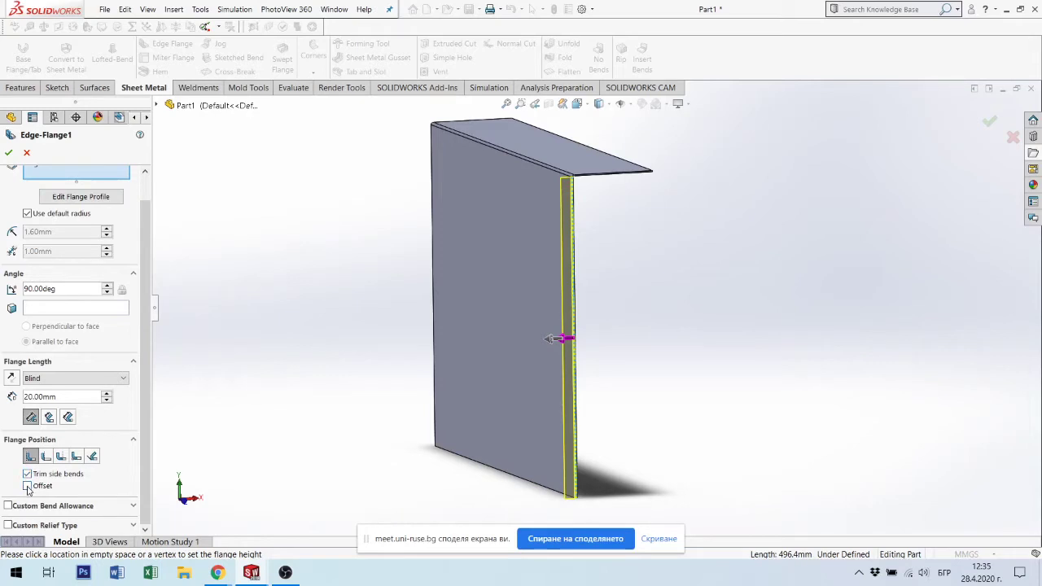
{"action": "left_click", "coordinate": [28, 486]}
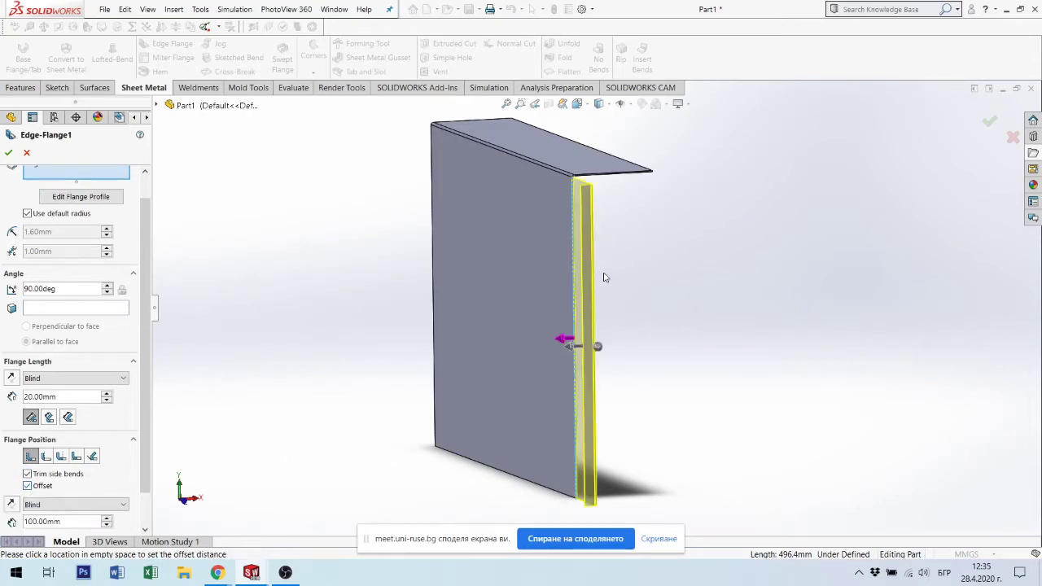
{"action": "middle_click_drag", "start_coordinate": [603, 278], "coordinate": [767, 219]}
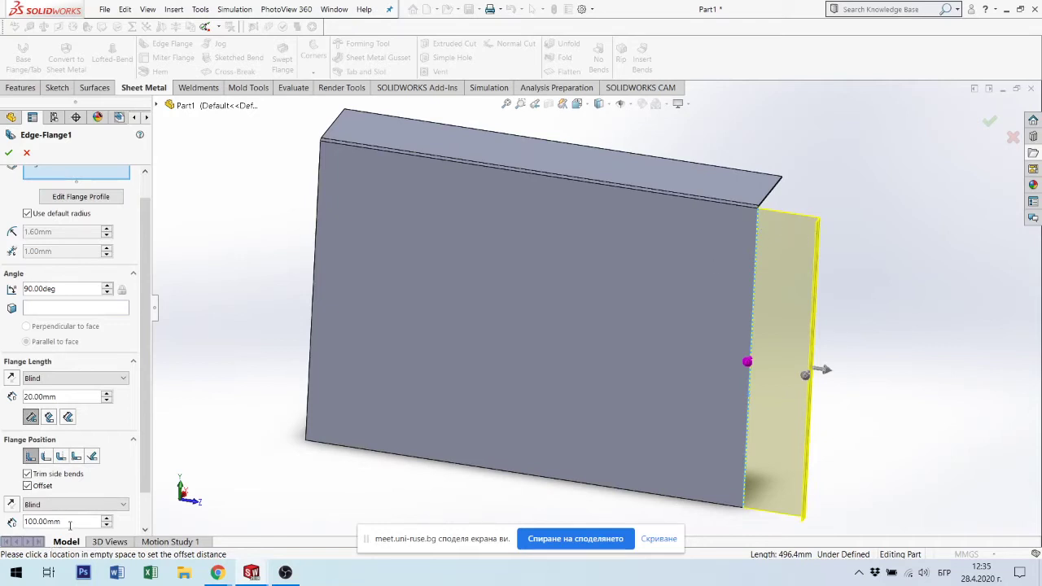
{"action": "left_click_drag", "start_coordinate": [70, 525], "coordinate": [5, 525]}
{"action": "type", "text": "100"}
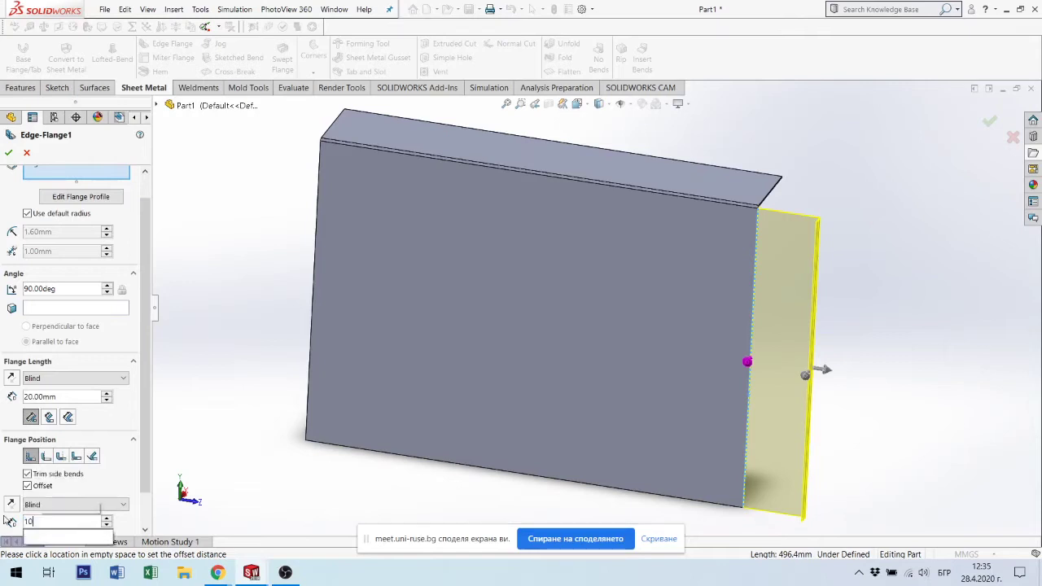
{"action": "key", "text": "BackSpace"}
{"action": "key", "text": "BackSpace"}
{"action": "key", "text": "BackSpace"}
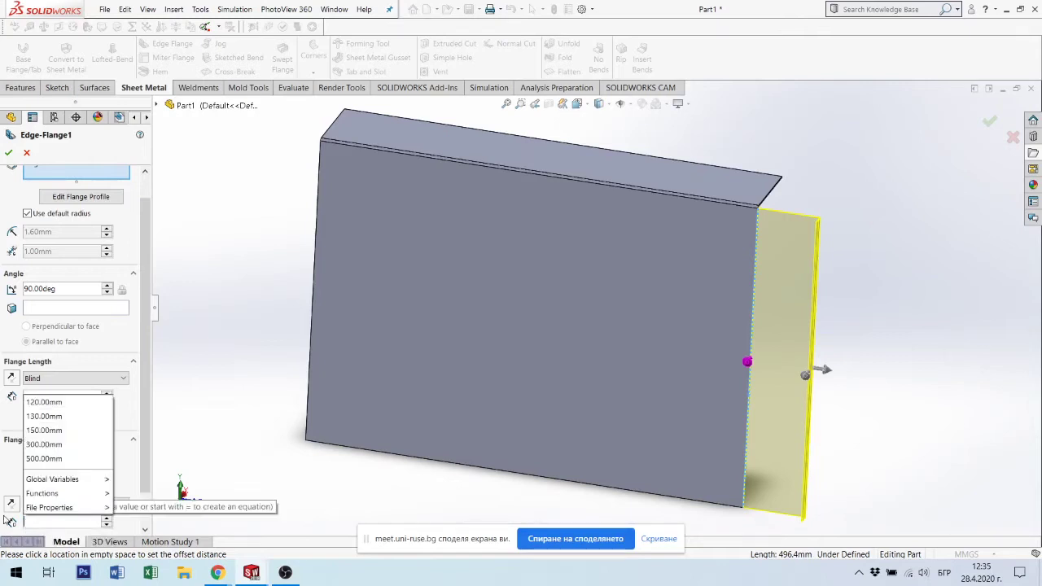
{"action": "type", "text": "20.00mm"}
{"action": "key", "text": "Return"}
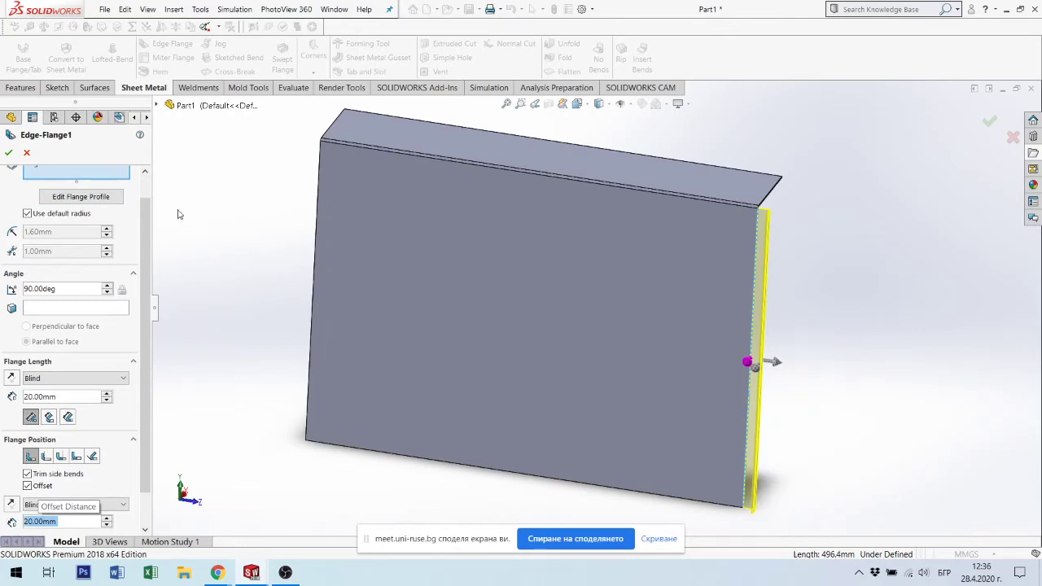
{"action": "scroll", "coordinate": [735, 242], "scroll_direction": "down", "scroll_amount": 2}
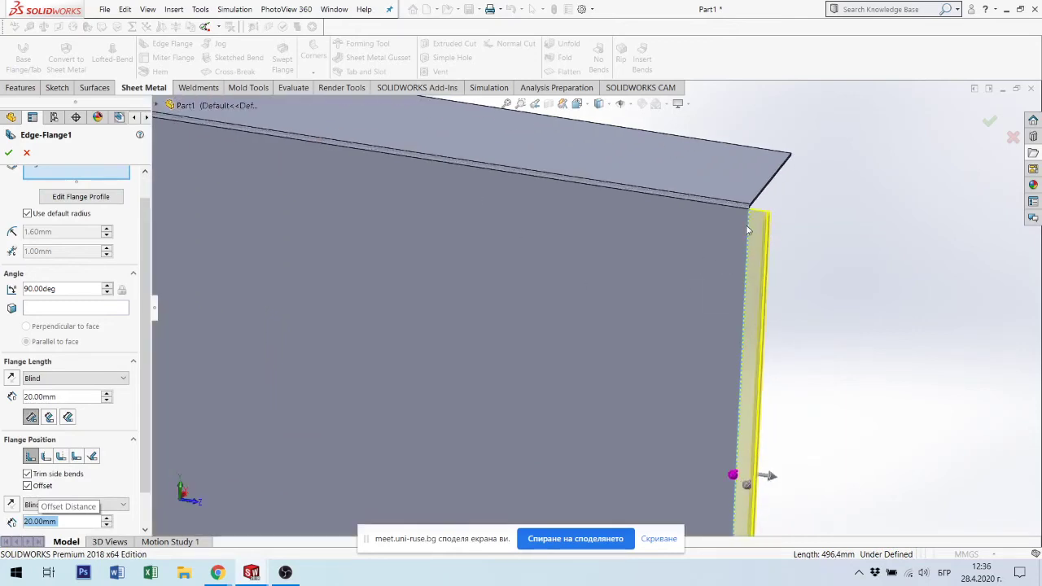
{"action": "scroll", "coordinate": [735, 242], "scroll_direction": "down", "scroll_amount": 2}
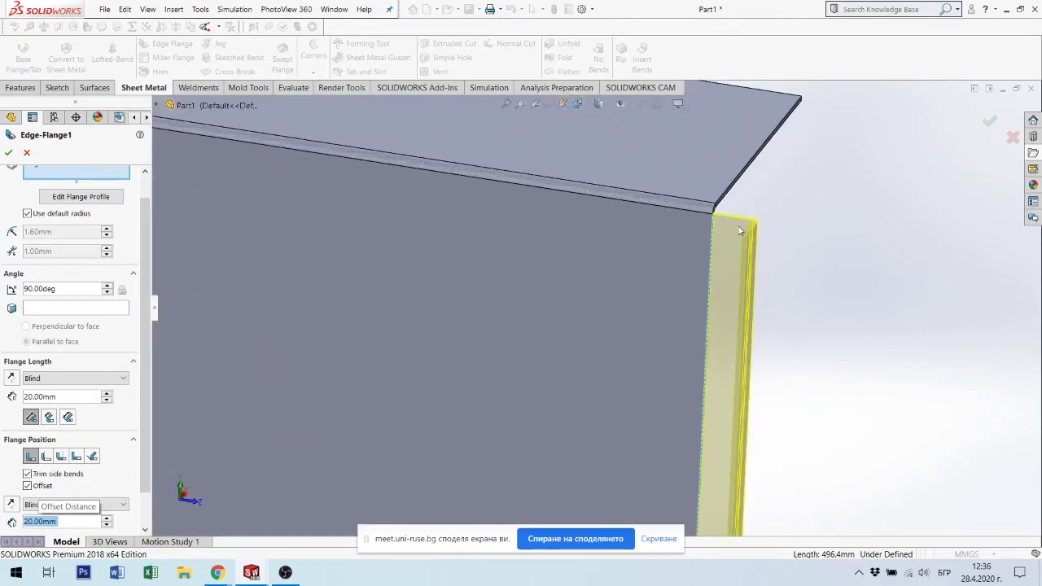
{"action": "left_click", "coordinate": [28, 486]}
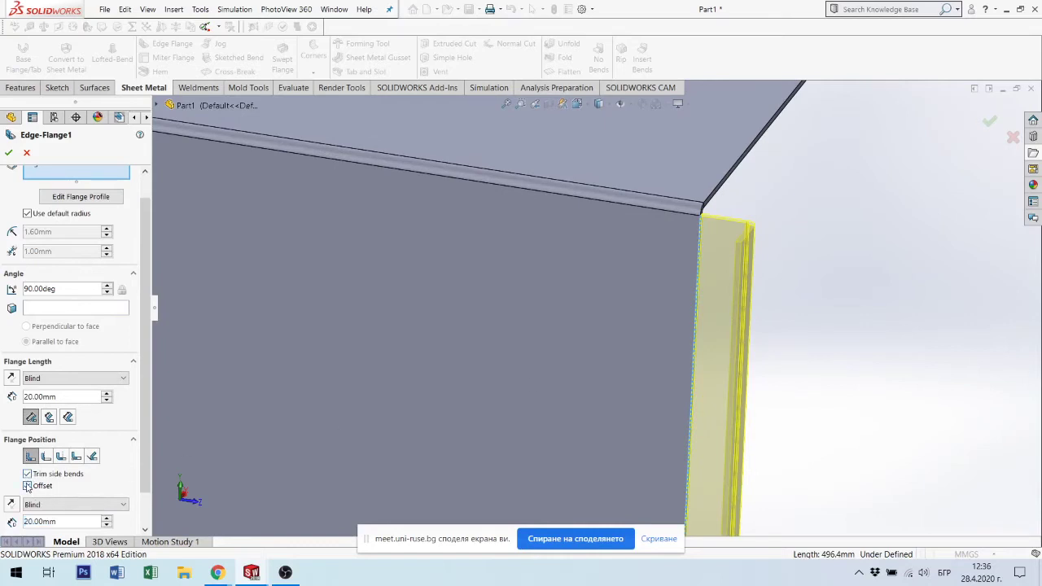
{"action": "scroll", "coordinate": [676, 187], "scroll_direction": "down", "scroll_amount": 1}
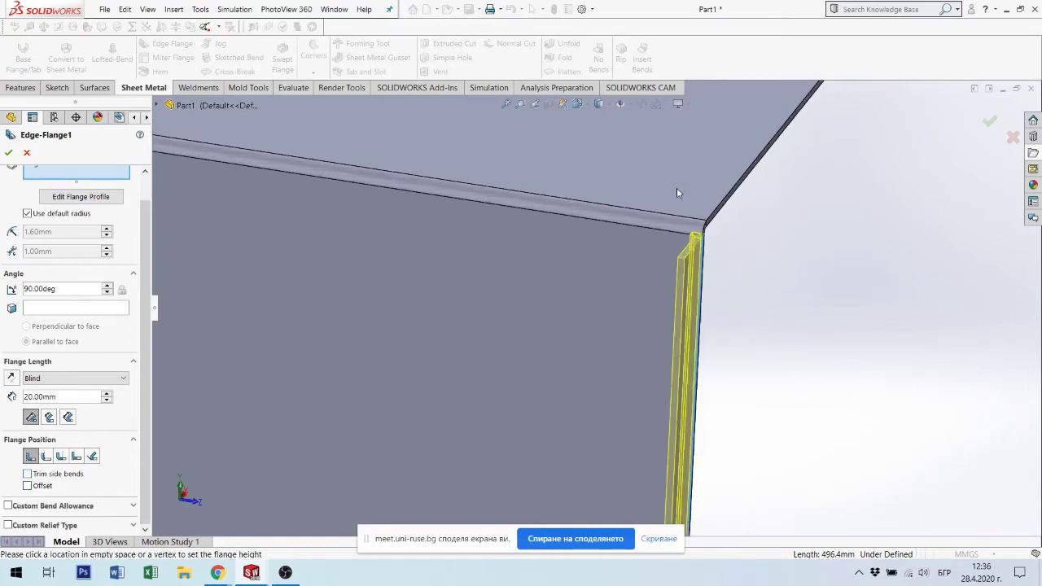
{"action": "scroll", "coordinate": [693, 323], "scroll_direction": "down", "scroll_amount": 2}
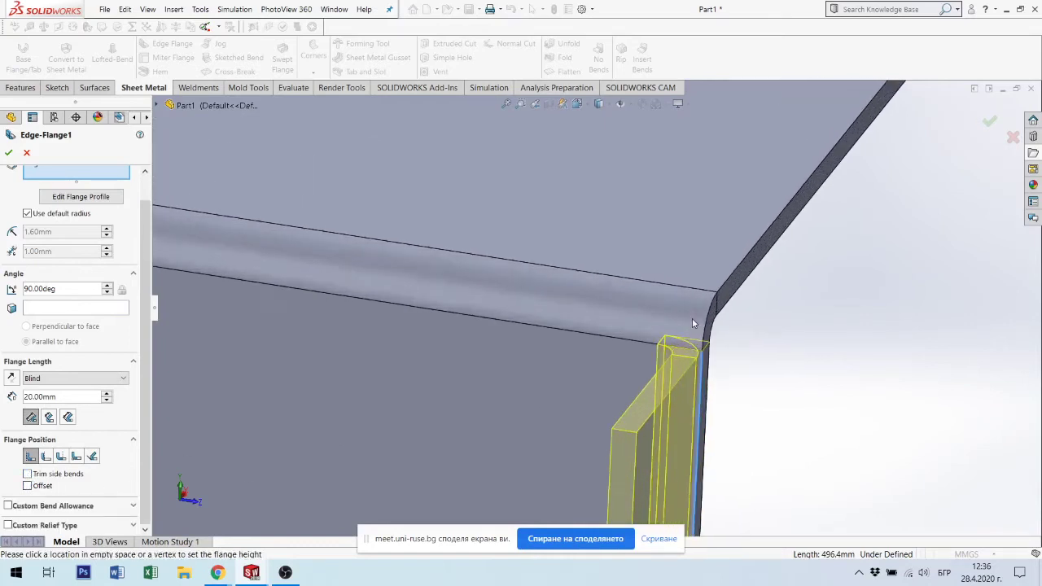
Build Edge-Flange1, check its flat pattern with Flatten, refold, and open Save As.
{"action": "left_click", "coordinate": [9, 153]}
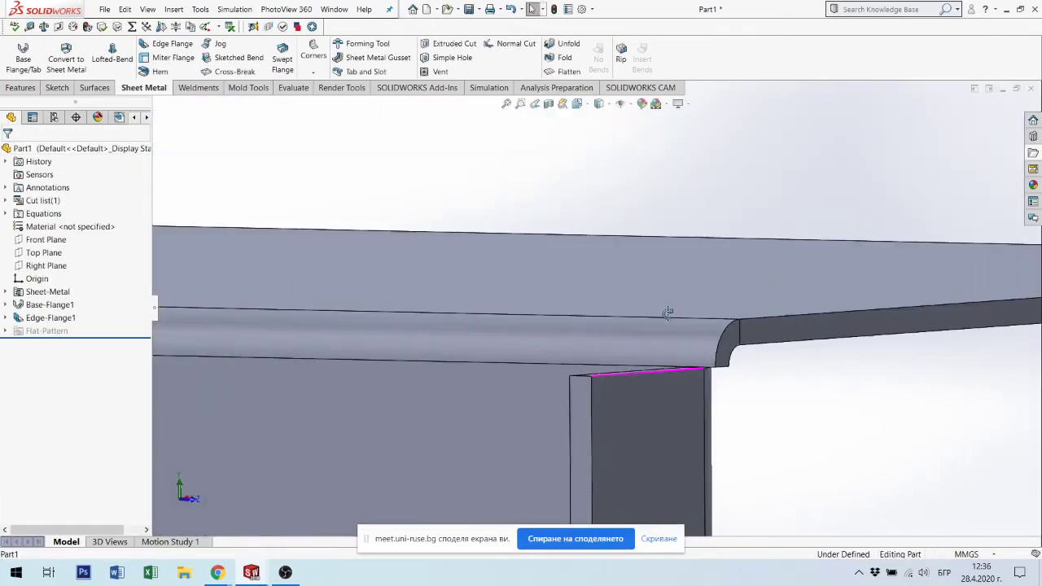
{"action": "mouse_move", "coordinate": [667, 313]}
{"action": "middle_mouse_down"}
{"action": "mouse_move", "coordinate": [656, 298]}
{"action": "mouse_move", "coordinate": [756, 418]}
{"action": "mouse_move", "coordinate": [667, 349]}
{"action": "mouse_move", "coordinate": [658, 289]}
{"action": "mouse_move", "coordinate": [647, 303]}
{"action": "mouse_move", "coordinate": [666, 315]}
{"action": "mouse_move", "coordinate": [548, 304]}
{"action": "middle_mouse_up"}
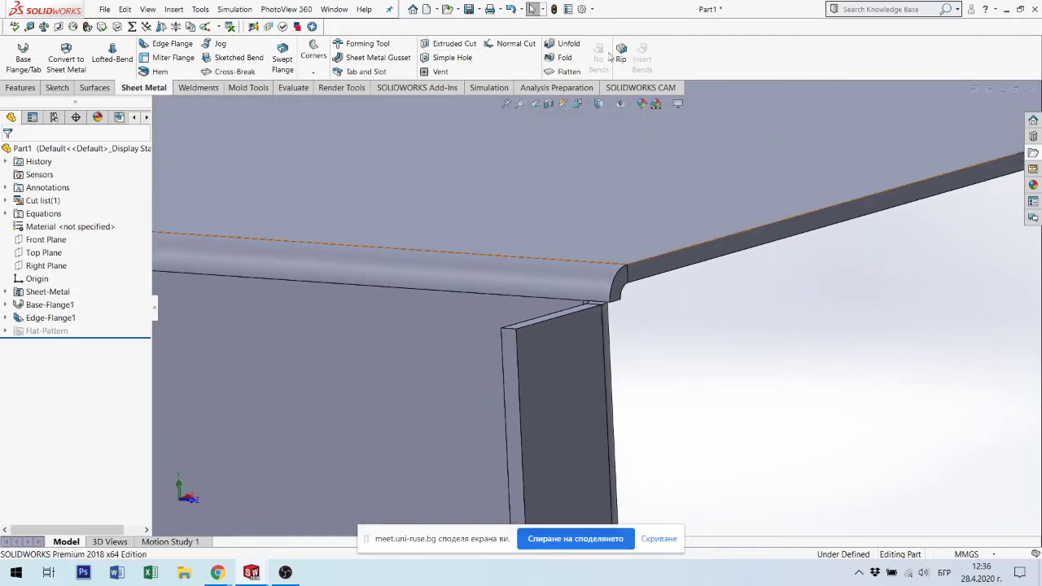
{"action": "left_click", "coordinate": [574, 71]}
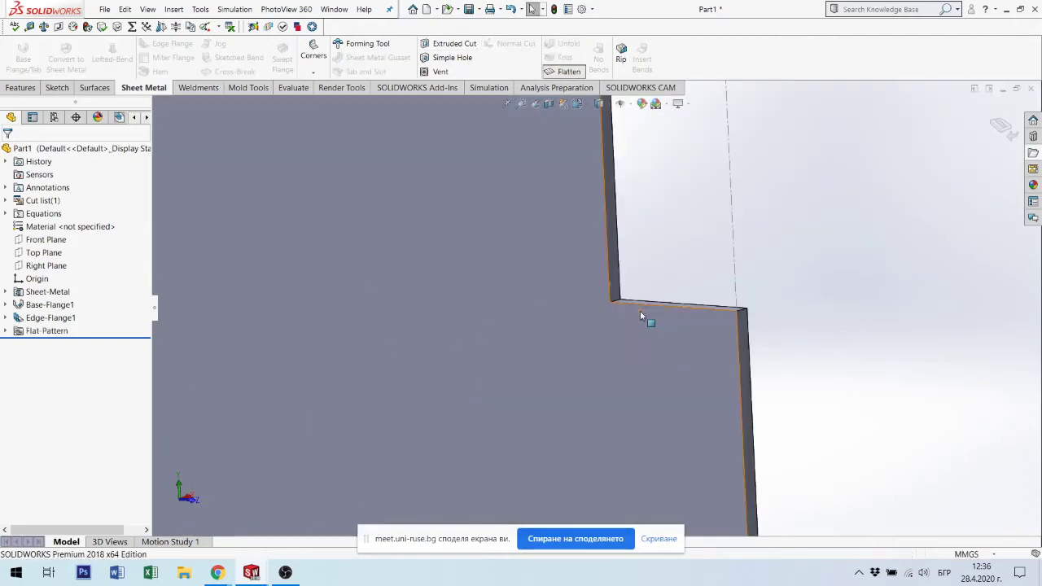
{"action": "mouse_move", "coordinate": [608, 315]}
{"action": "middle_mouse_down"}
{"action": "mouse_move", "coordinate": [447, 267]}
{"action": "mouse_move", "coordinate": [488, 348]}
{"action": "mouse_move", "coordinate": [621, 288]}
{"action": "mouse_move", "coordinate": [534, 306]}
{"action": "mouse_move", "coordinate": [500, 233]}
{"action": "mouse_move", "coordinate": [502, 210]}
{"action": "mouse_move", "coordinate": [528, 225]}
{"action": "mouse_move", "coordinate": [564, 395]}
{"action": "mouse_move", "coordinate": [607, 316]}
{"action": "mouse_move", "coordinate": [600, 286]}
{"action": "middle_mouse_up"}
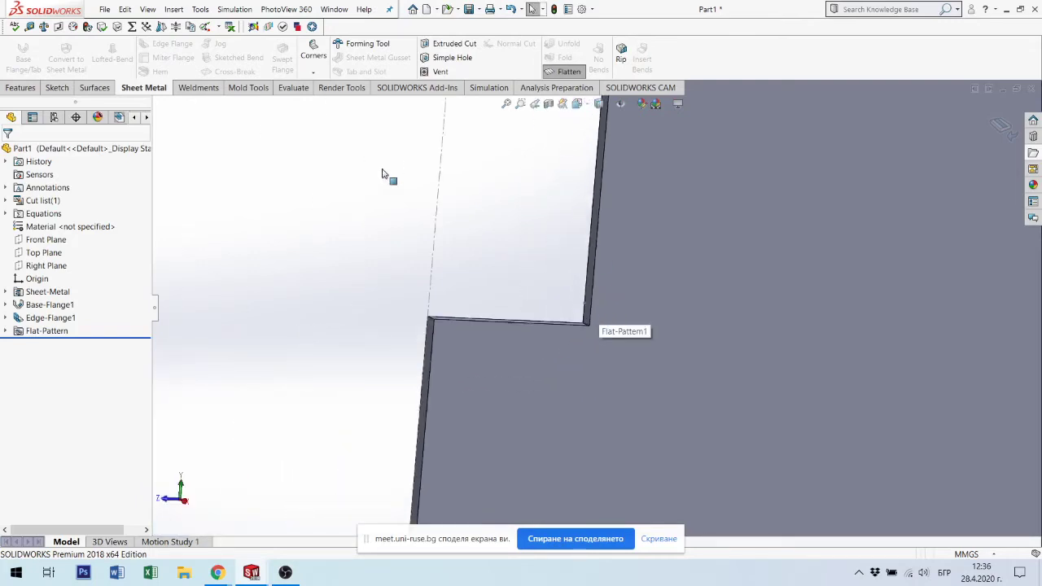
{"action": "left_click", "coordinate": [562, 71]}
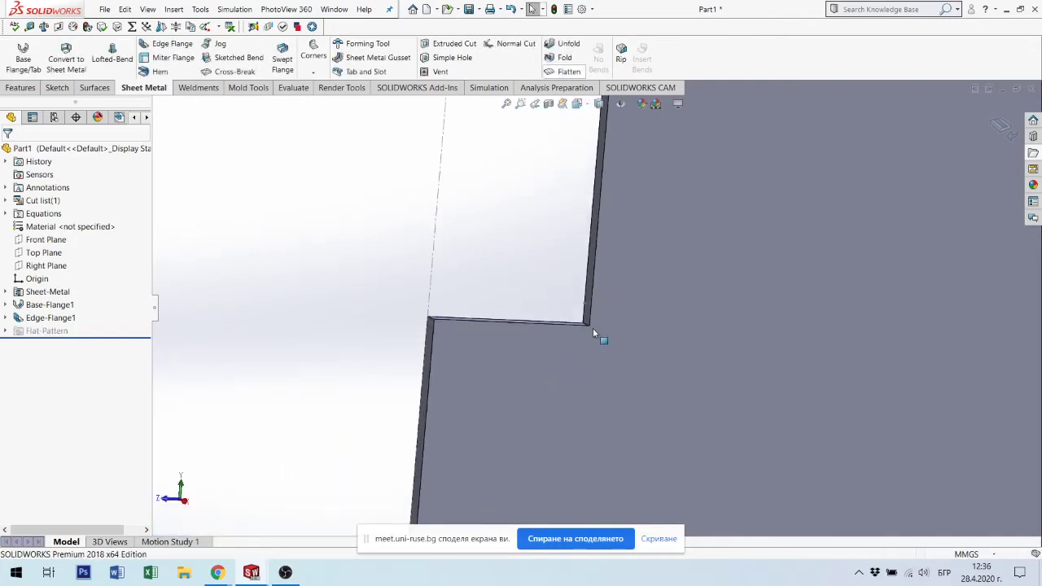
{"action": "mouse_move", "coordinate": [611, 328]}
{"action": "middle_mouse_down"}
{"action": "mouse_move", "coordinate": [721, 349]}
{"action": "mouse_move", "coordinate": [570, 342]}
{"action": "middle_mouse_up"}
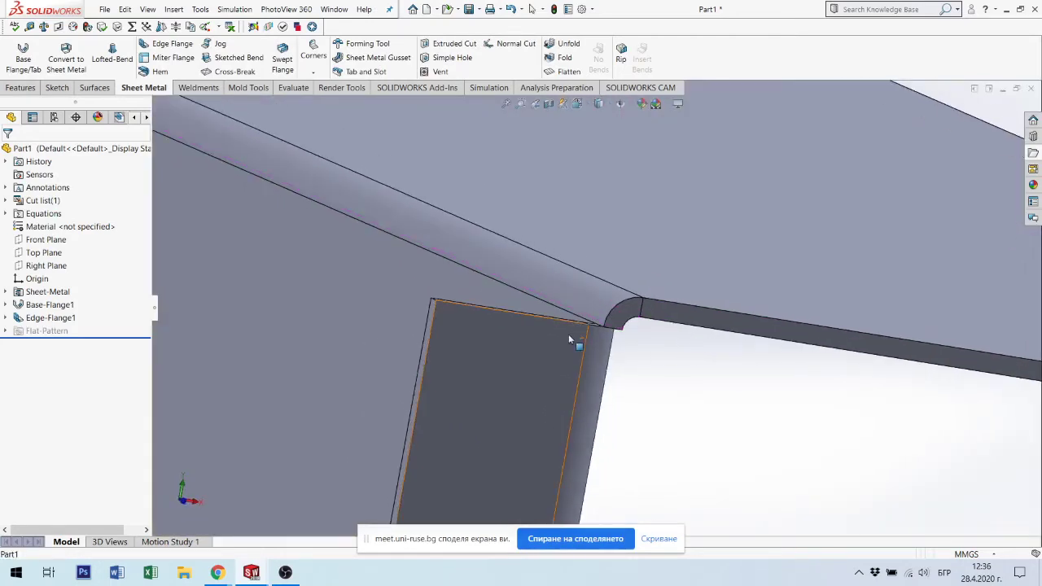
{"action": "mouse_move", "coordinate": [648, 351]}
{"action": "middle_mouse_down"}
{"action": "mouse_move", "coordinate": [665, 363]}
{"action": "mouse_move", "coordinate": [589, 331]}
{"action": "middle_mouse_up"}
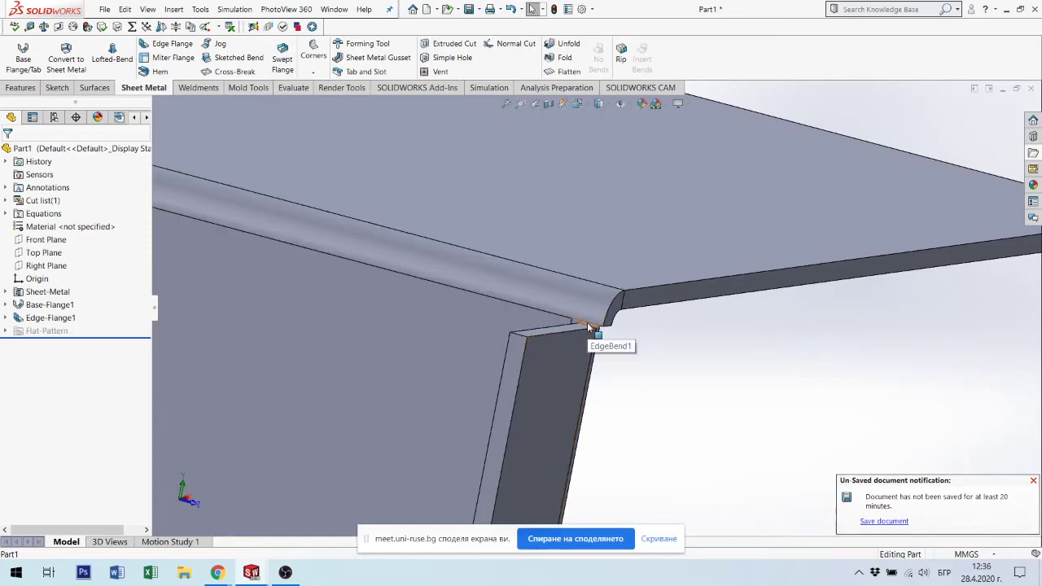
{"action": "key", "text": "ctrl+s"}
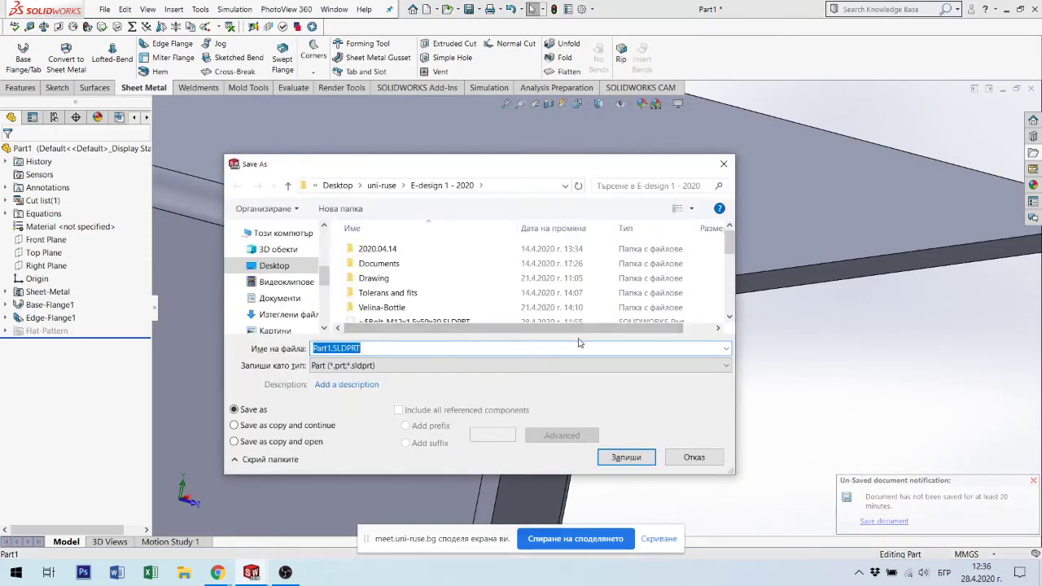
Save the part as SheetMetal.SLDPRT.
{"action": "type", "text": "C"}
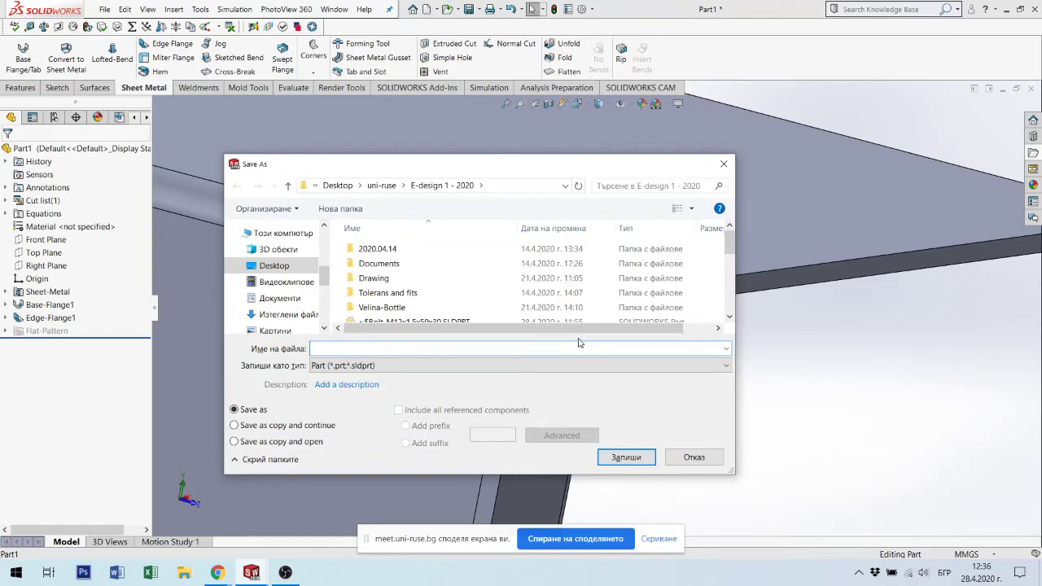
{"action": "type", "text": "heetMetal"}
{"action": "key", "text": "Return"}
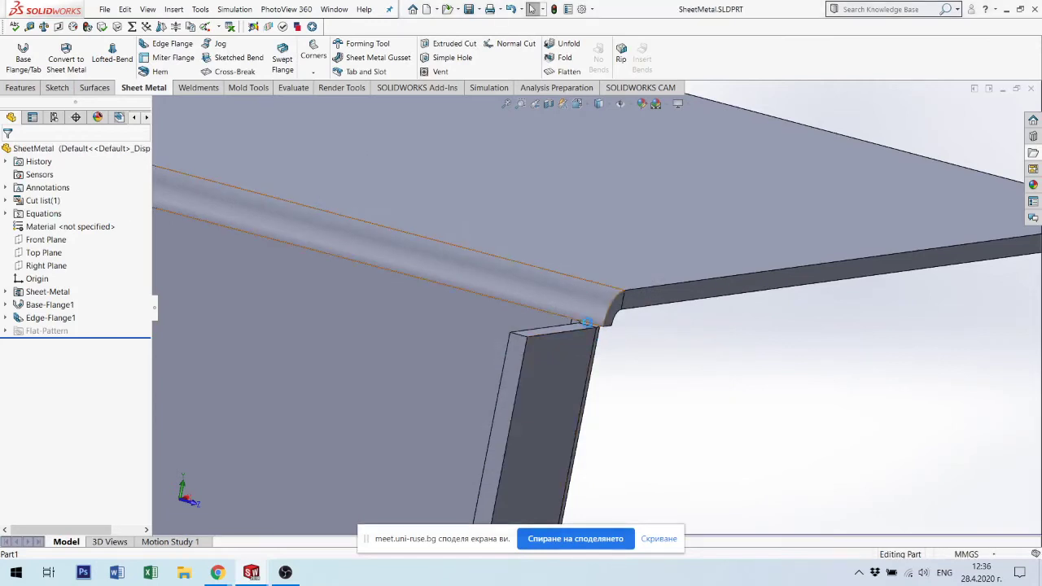
{"action": "mouse_move", "coordinate": [597, 331]}
{"action": "middle_mouse_down"}
{"action": "mouse_move", "coordinate": [557, 304]}
{"action": "mouse_move", "coordinate": [608, 335]}
{"action": "middle_mouse_up"}
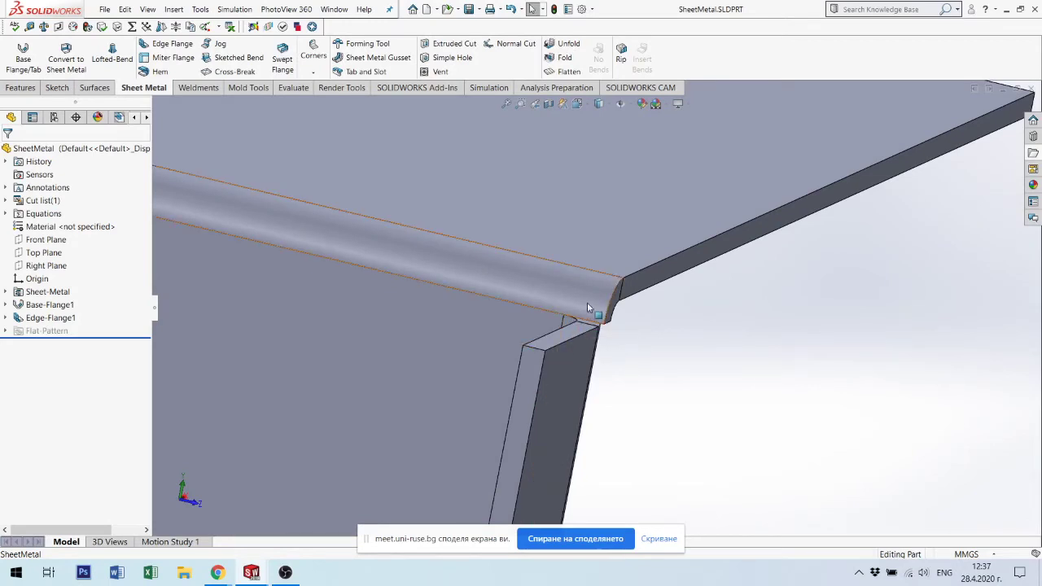
Inspect the top flange bend and select Edge-Flange1 in the feature tree.
{"action": "left_click", "coordinate": [569, 319]}
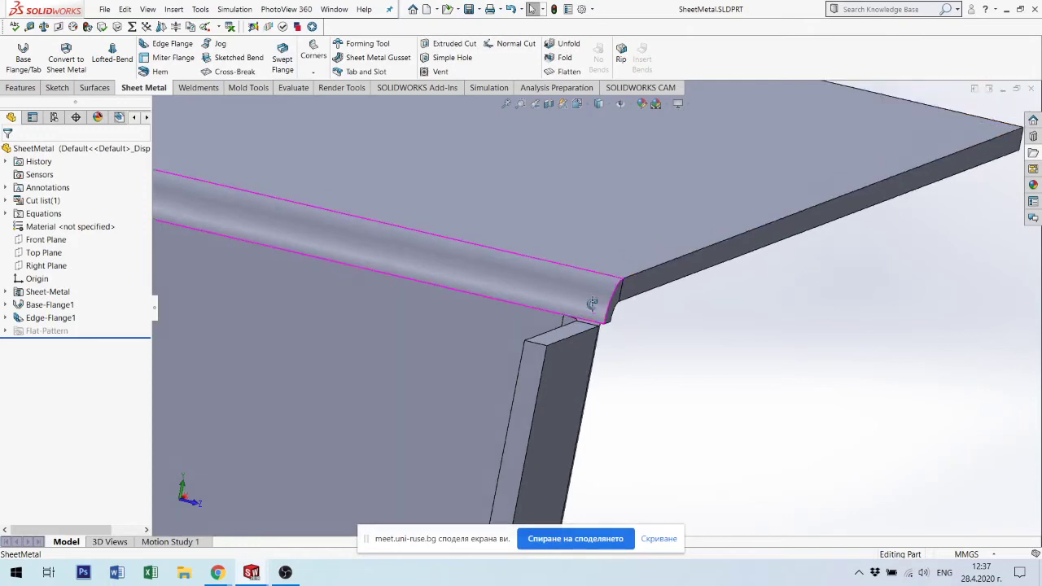
{"action": "middle_click_drag", "start_coordinate": [569, 319], "coordinate": [515, 334]}
{"action": "key", "text": "Escape"}
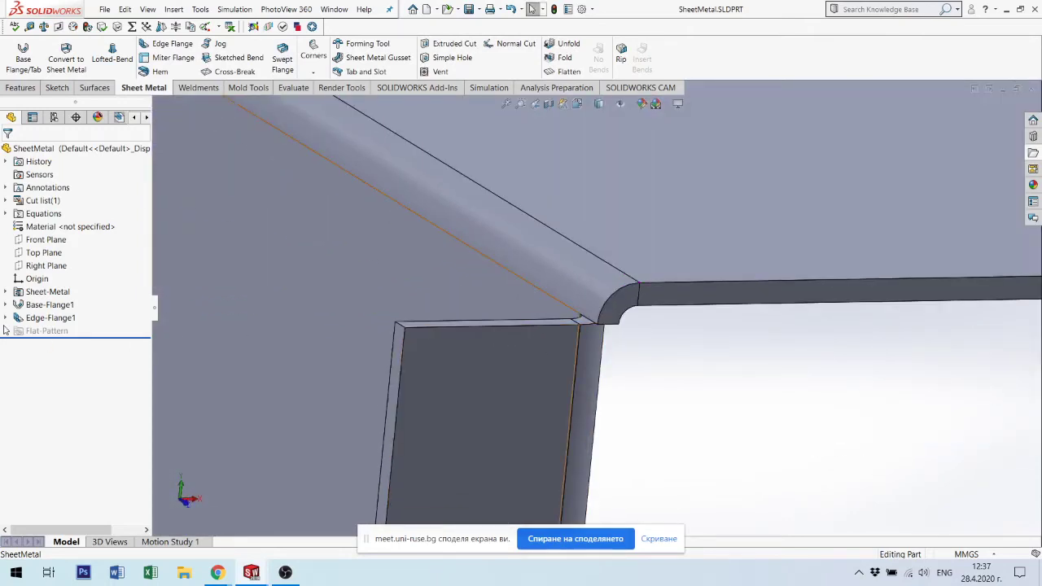
{"action": "left_click", "coordinate": [46, 318]}
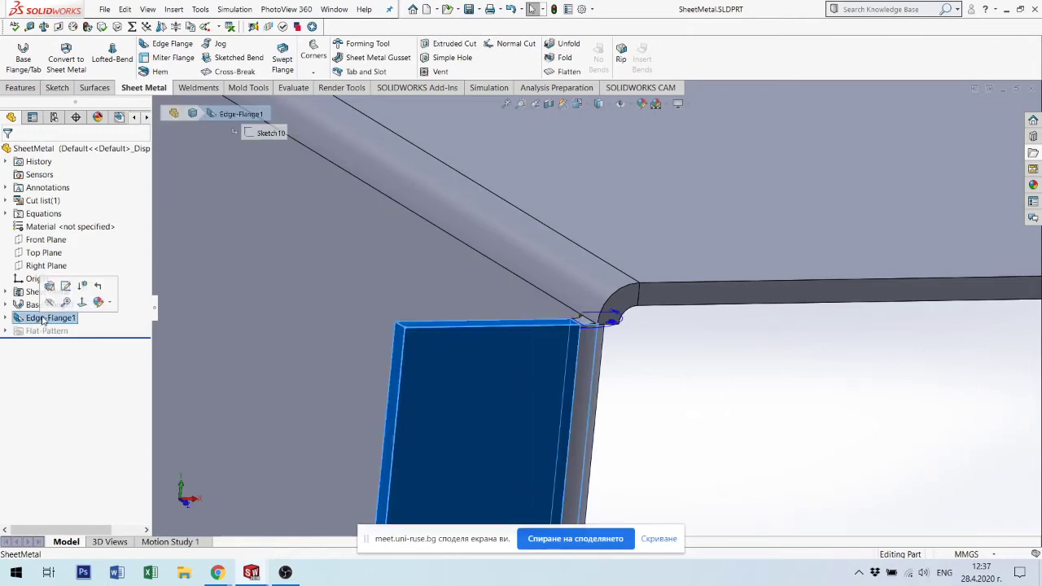
Edit Edge-Flange1, preview Material Outside and Bend Outside positions, and inspect the corner.
{"action": "left_click", "coordinate": [51, 286]}
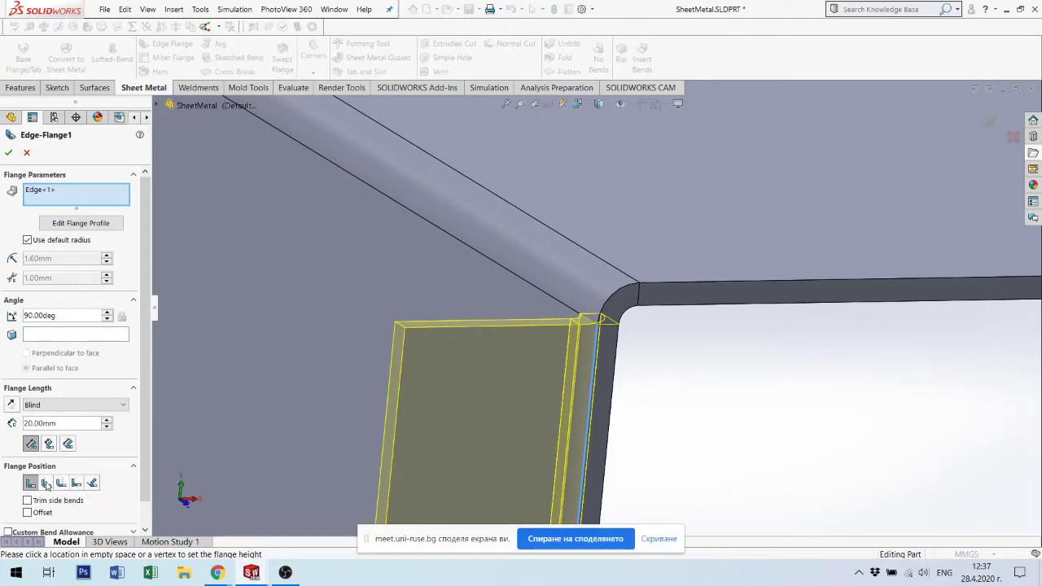
{"action": "left_click", "coordinate": [46, 483]}
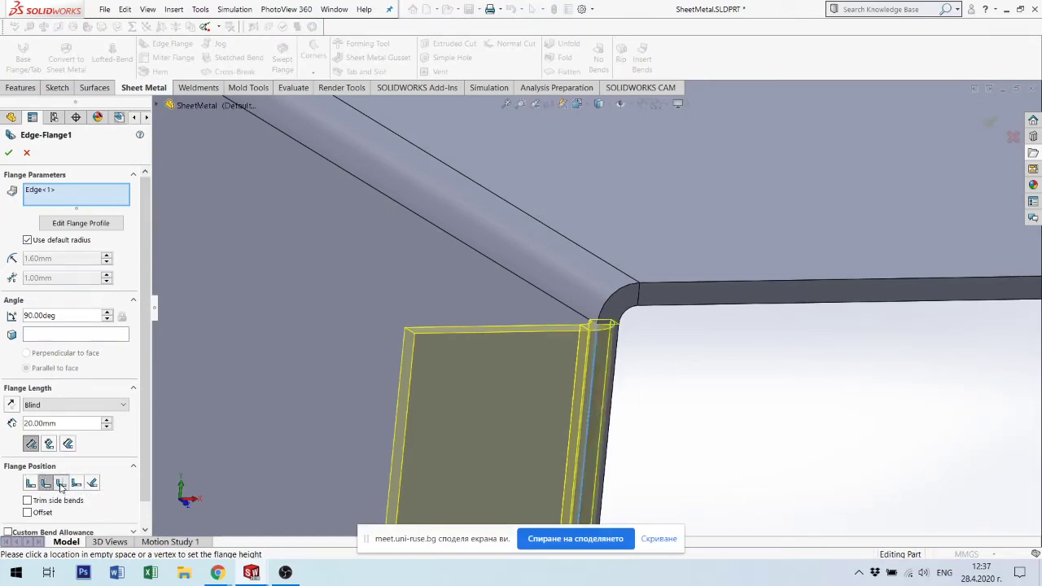
{"action": "left_click", "coordinate": [61, 483]}
{"action": "scroll", "coordinate": [674, 339], "scroll_direction": "down", "scroll_amount": 5}
{"action": "scroll", "coordinate": [709, 353], "scroll_direction": "down", "scroll_amount": 3}
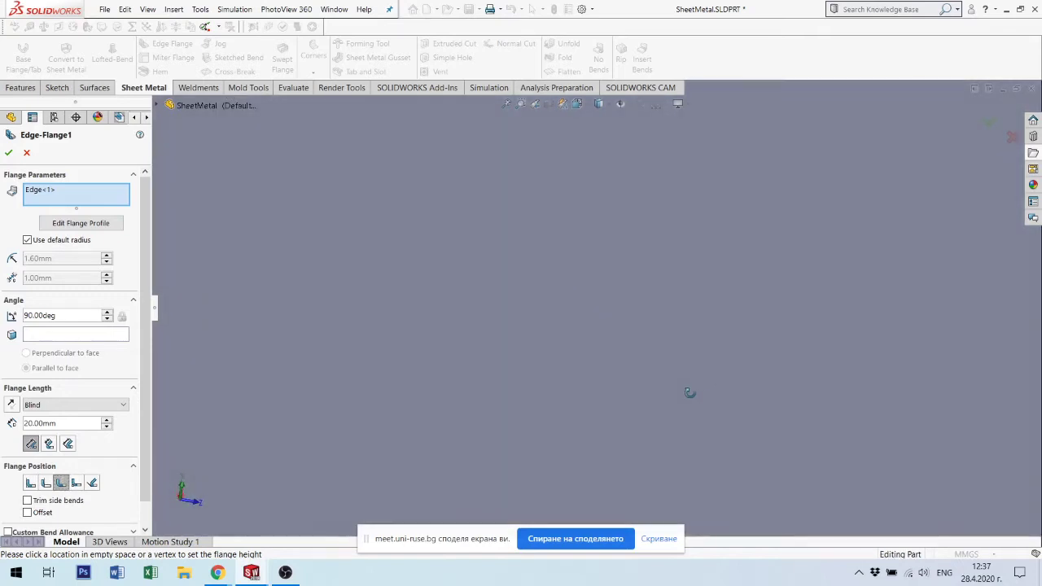
{"action": "left_click", "coordinate": [505, 106]}
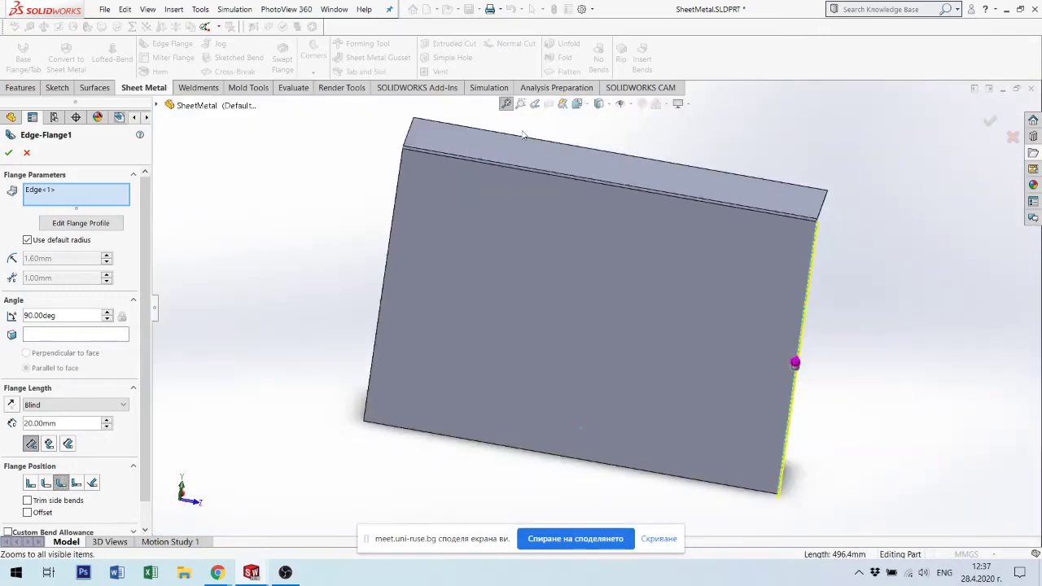
{"action": "scroll", "coordinate": [814, 252], "scroll_direction": "down", "scroll_amount": 3}
{"action": "scroll", "coordinate": [693, 158], "scroll_direction": "down", "scroll_amount": 2}
{"action": "scroll", "coordinate": [646, 143], "scroll_direction": "down", "scroll_amount": 2}
{"action": "scroll", "coordinate": [651, 244], "scroll_direction": "down", "scroll_amount": 2}
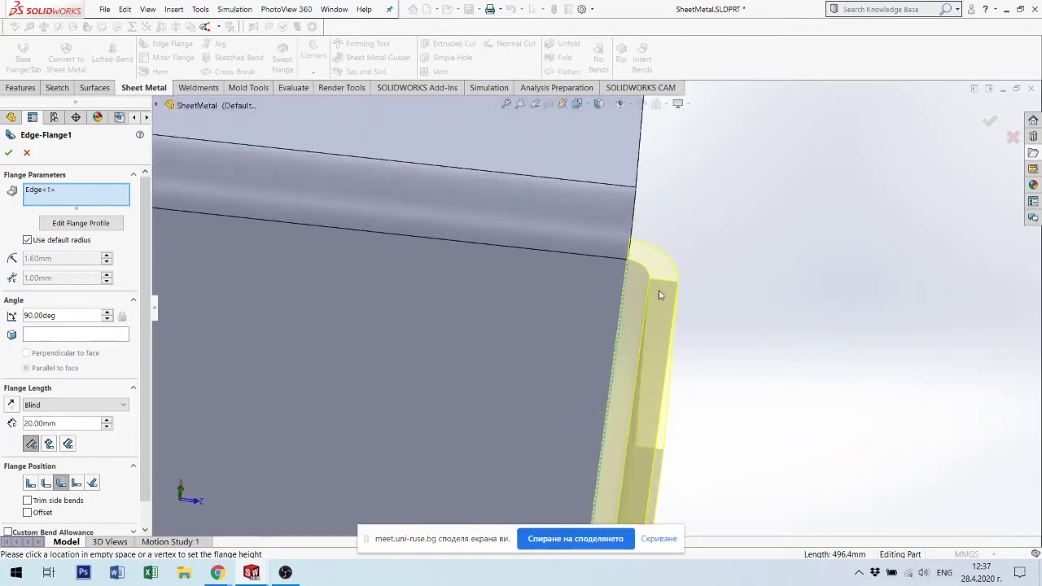
{"action": "scroll", "coordinate": [612, 258], "scroll_direction": "down", "scroll_amount": 1}
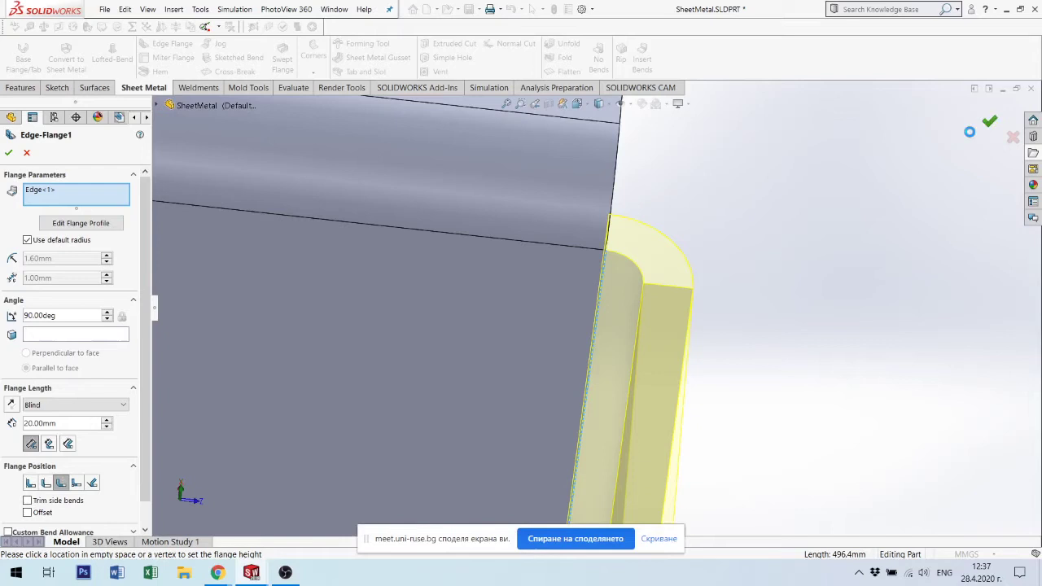
{"action": "mouse_move", "coordinate": [694, 355]}
{"action": "middle_mouse_down"}
{"action": "mouse_move", "coordinate": [693, 333]}
{"action": "mouse_move", "coordinate": [651, 421]}
{"action": "mouse_move", "coordinate": [600, 356]}
{"action": "mouse_move", "coordinate": [533, 330]}
{"action": "mouse_move", "coordinate": [521, 389]}
{"action": "mouse_move", "coordinate": [567, 386]}
{"action": "mouse_move", "coordinate": [645, 343]}
{"action": "middle_mouse_up"}
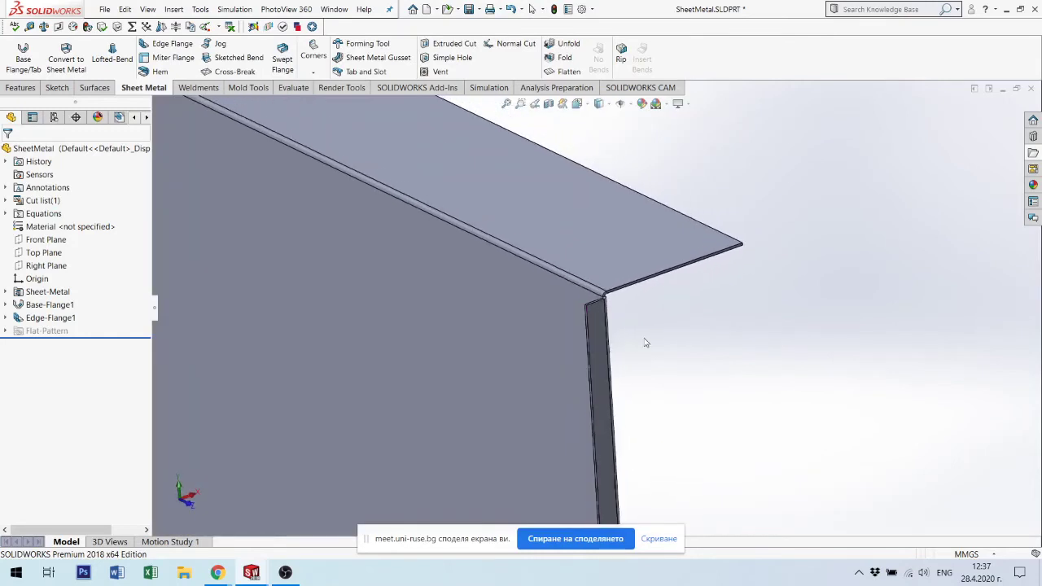
Review Base-Flange1 and Edge-Flange1, then select the 126.4 mm top flange edge.
{"action": "left_click", "coordinate": [37, 305]}
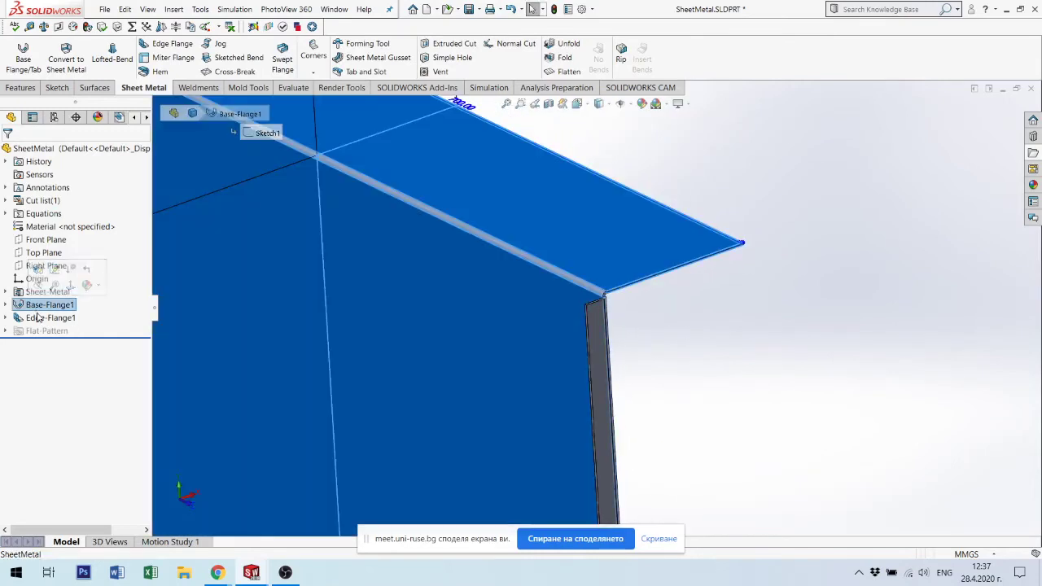
{"action": "left_click", "coordinate": [39, 319]}
{"action": "mouse_move", "coordinate": [614, 356]}
{"action": "middle_mouse_down"}
{"action": "mouse_move", "coordinate": [628, 339]}
{"action": "mouse_move", "coordinate": [651, 337]}
{"action": "mouse_move", "coordinate": [637, 352]}
{"action": "mouse_move", "coordinate": [621, 347]}
{"action": "middle_mouse_up"}
{"action": "scroll", "coordinate": [600, 256], "scroll_direction": "down", "scroll_amount": 2}
{"action": "scroll", "coordinate": [578, 262], "scroll_direction": "down", "scroll_amount": 2}
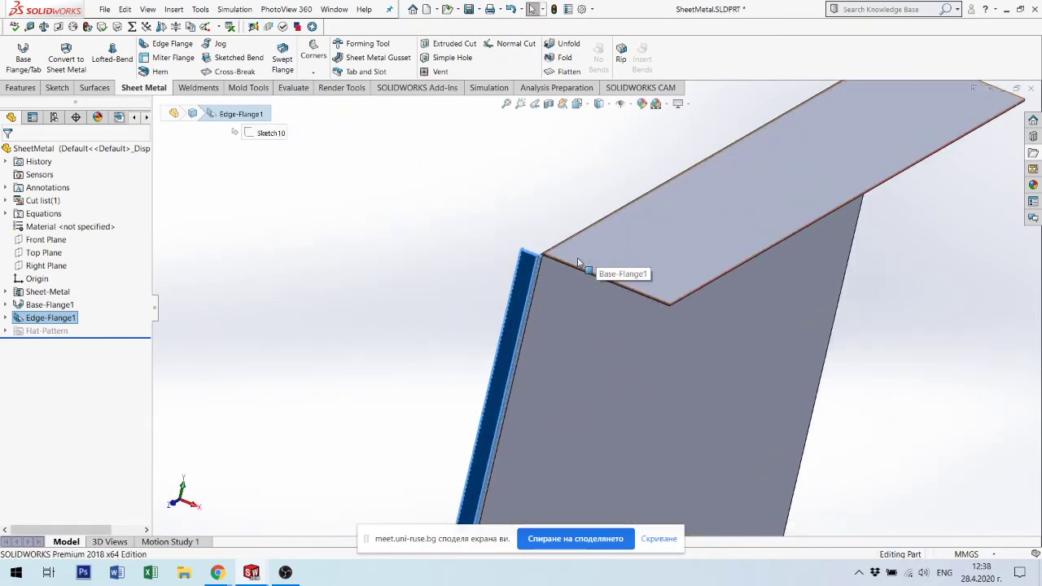
{"action": "scroll", "coordinate": [578, 262], "scroll_direction": "down", "scroll_amount": 2}
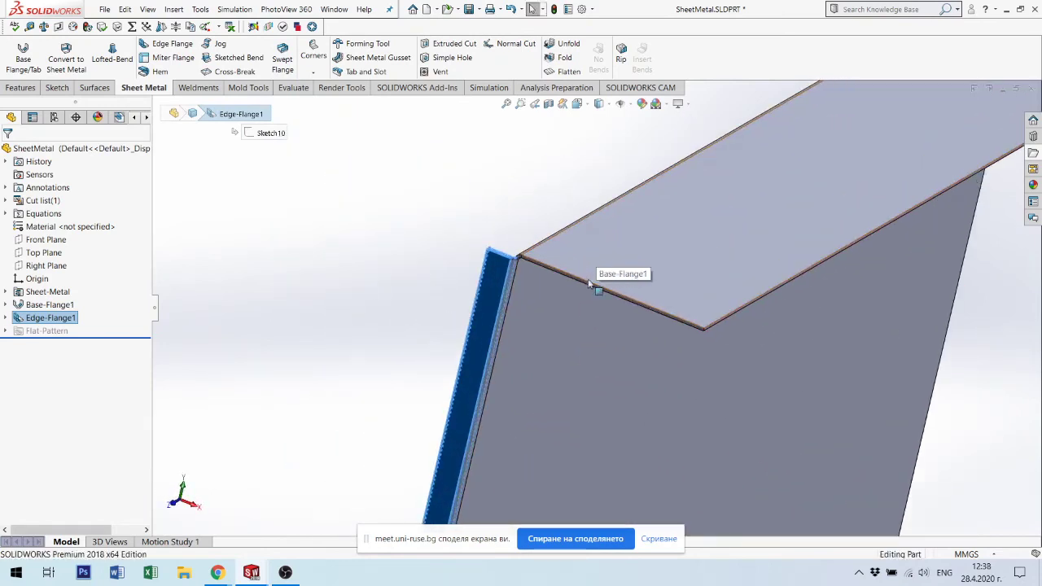
{"action": "left_click", "coordinate": [633, 300]}
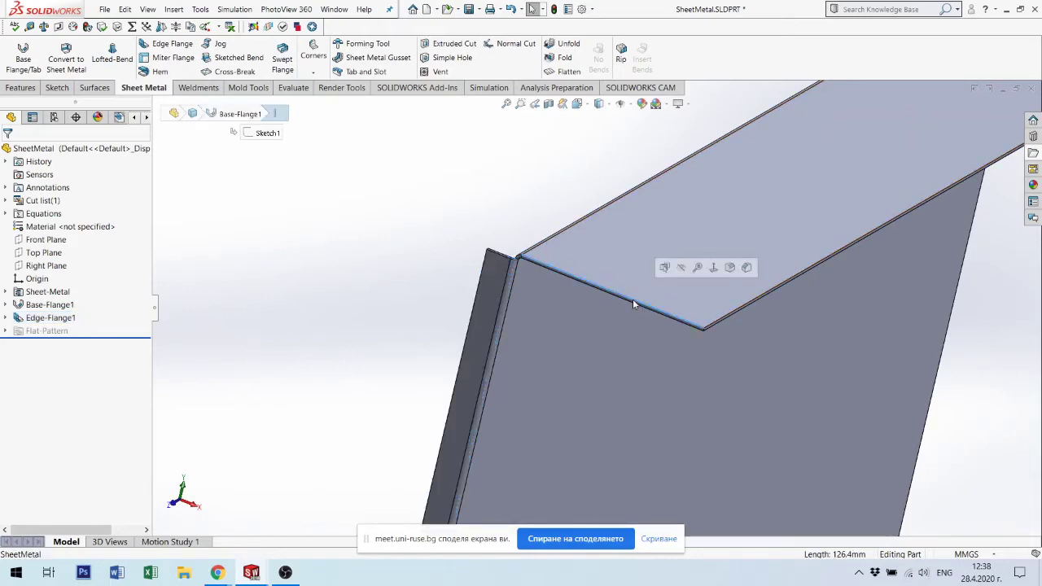
Start a Hem on that edge and inspect the 10 mm open hem preview.
{"action": "left_click", "coordinate": [156, 75]}
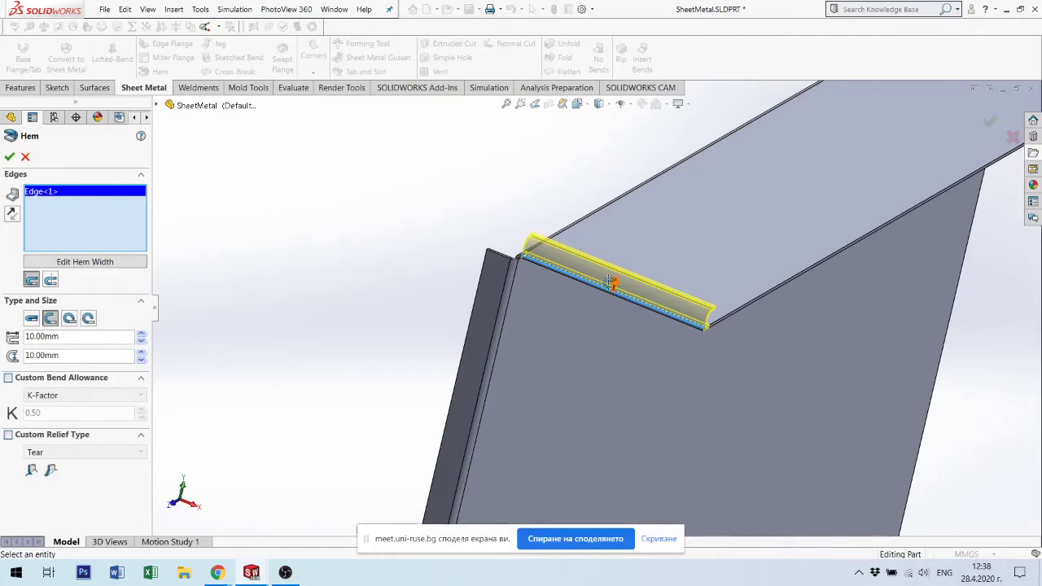
{"action": "middle_click_drag", "start_coordinate": [611, 281], "coordinate": [571, 262]}
{"action": "middle_click_drag", "start_coordinate": [583, 273], "coordinate": [568, 295]}
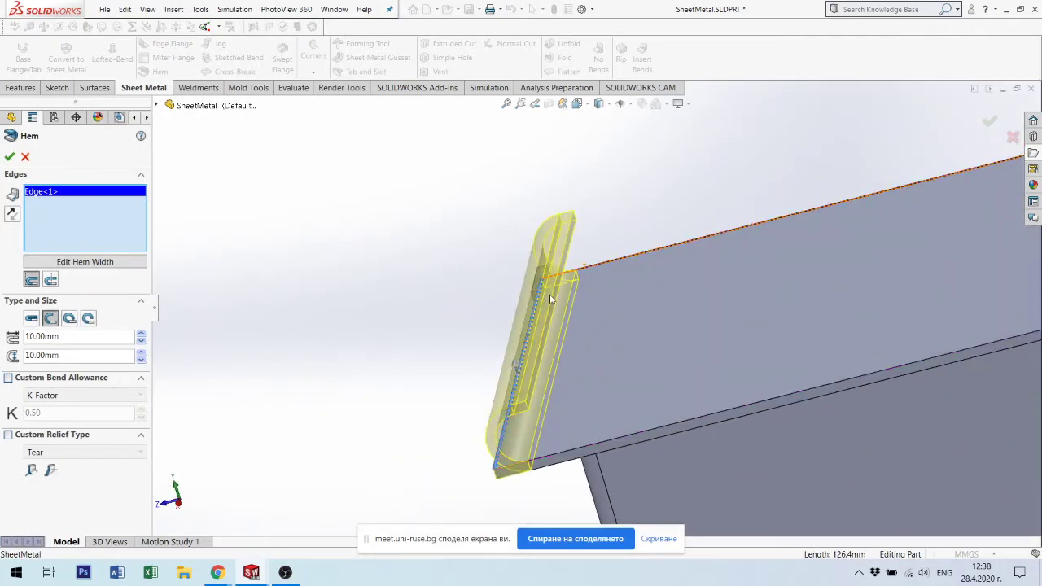
{"action": "mouse_move", "coordinate": [563, 416]}
{"action": "middle_mouse_down"}
{"action": "mouse_move", "coordinate": [568, 340]}
{"action": "mouse_move", "coordinate": [350, 330]}
{"action": "middle_mouse_up"}
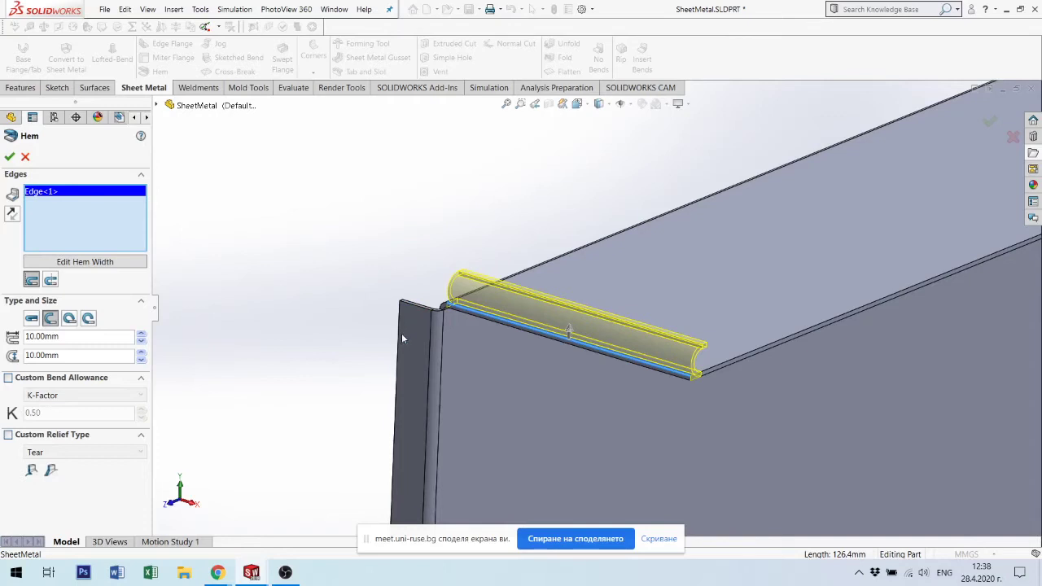
{"action": "middle_click_drag", "start_coordinate": [604, 332], "coordinate": [572, 335]}
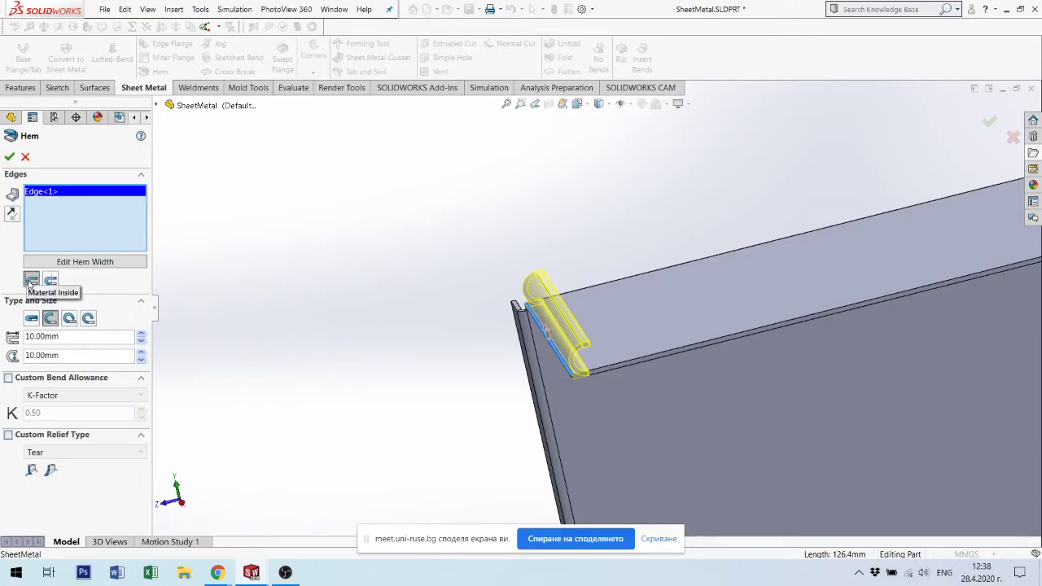
Set the hem to Bend Outside and choose the Tear Drop type.
{"action": "left_click", "coordinate": [53, 281]}
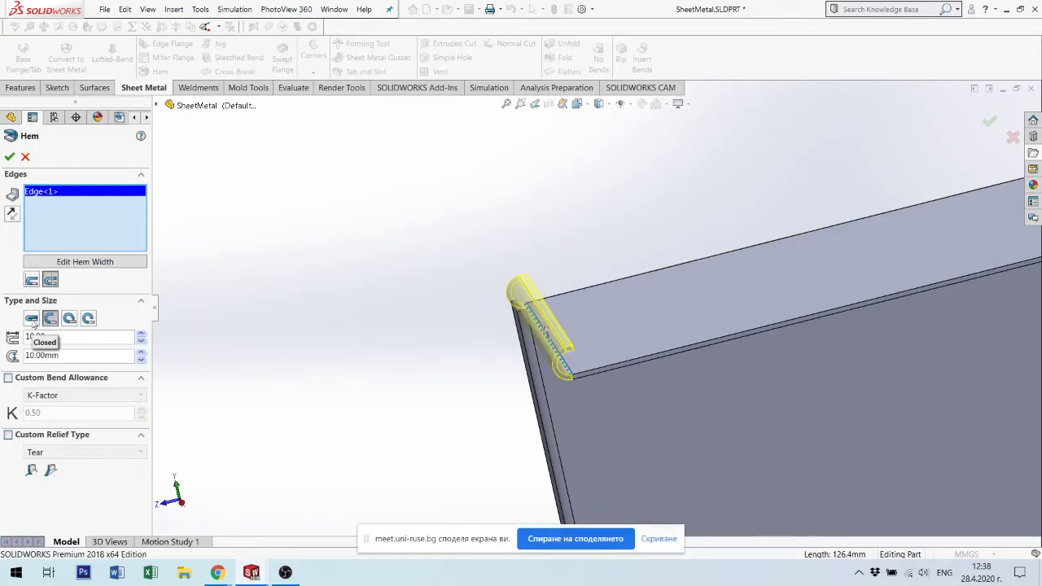
{"action": "left_click", "coordinate": [30, 320]}
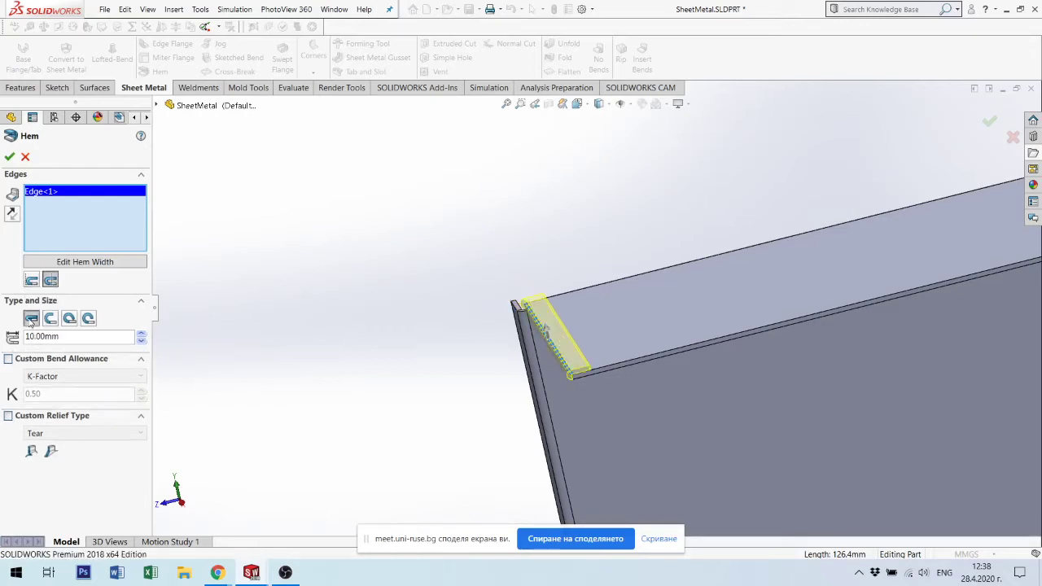
{"action": "left_click", "coordinate": [49, 318]}
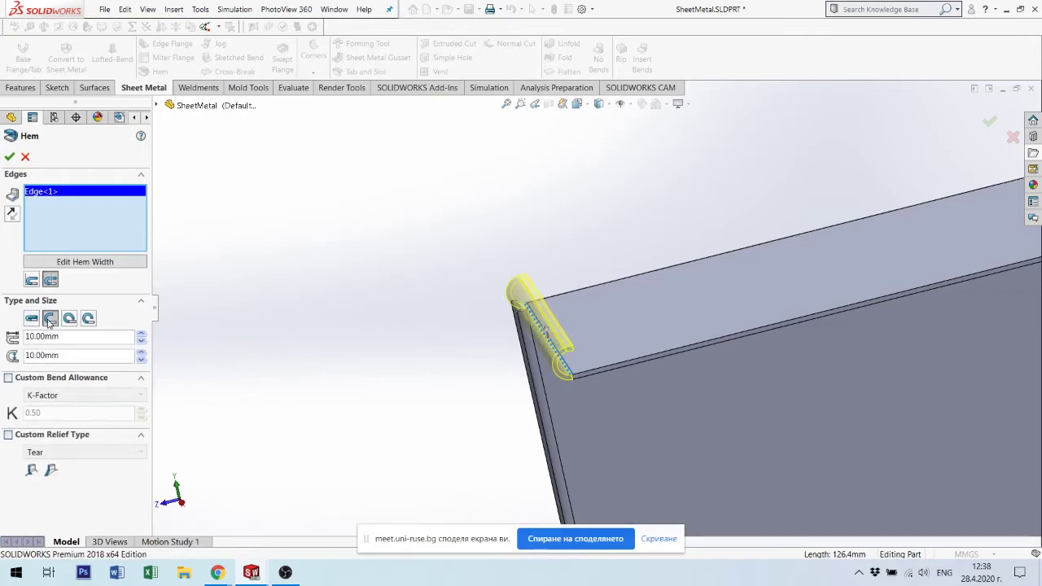
{"action": "left_click", "coordinate": [70, 319]}
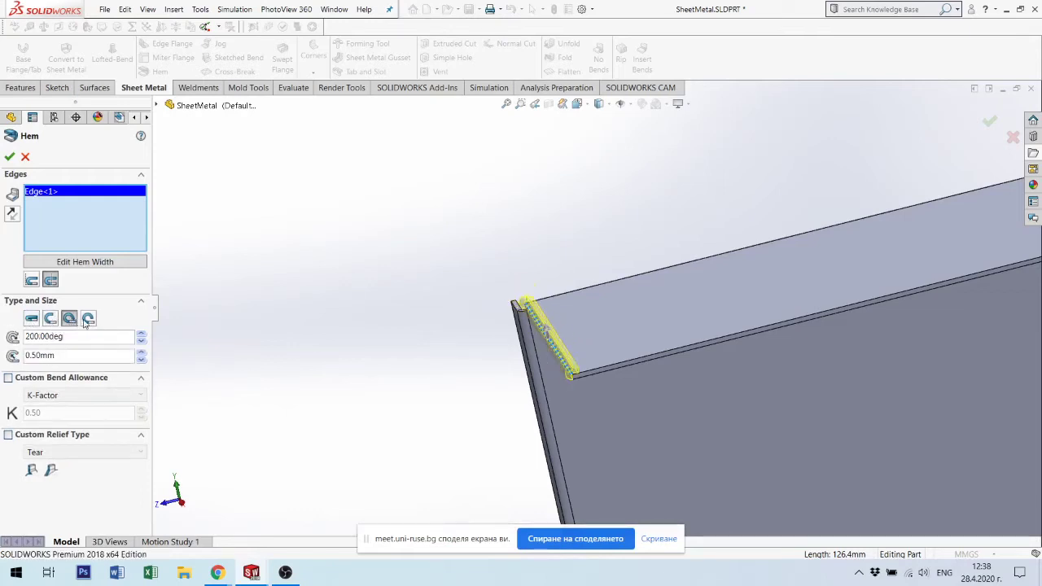
{"action": "left_click", "coordinate": [89, 320]}
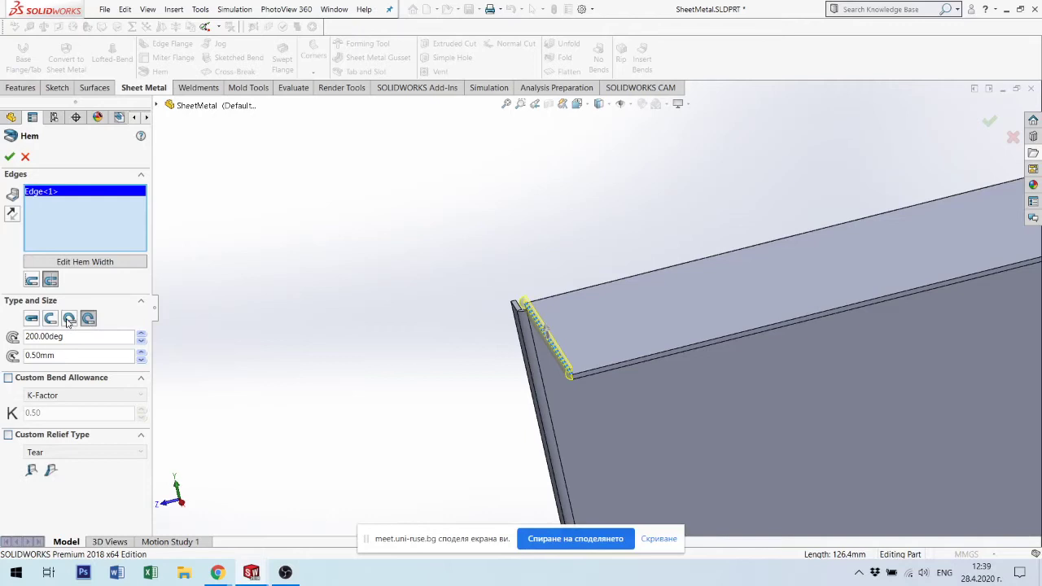
{"action": "left_click", "coordinate": [69, 319]}
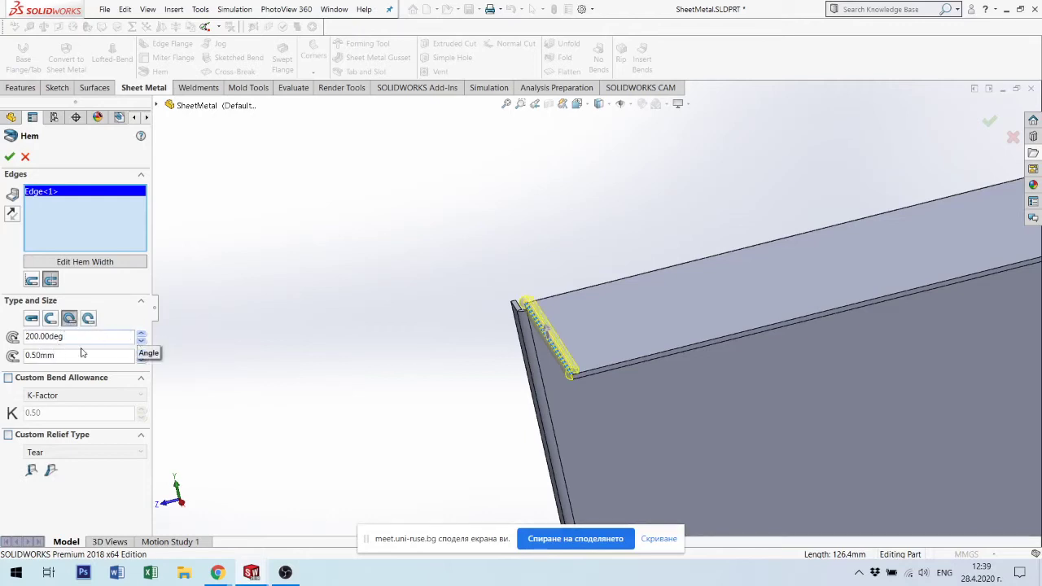
Set the hem radius to 2 mm.
{"action": "left_click", "coordinate": [71, 357]}
{"action": "double_click", "coordinate": [71, 357]}
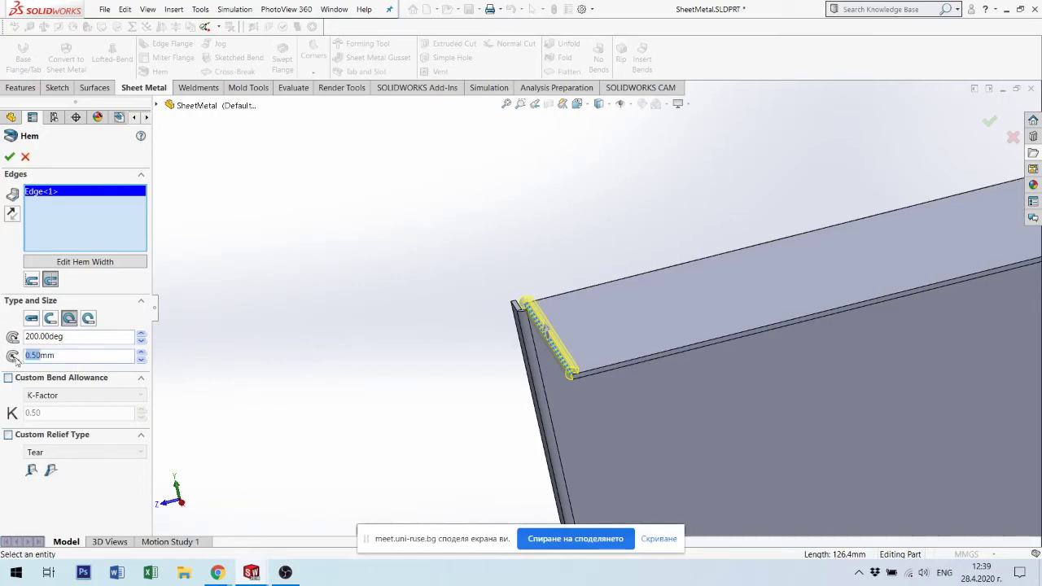
{"action": "left_click_drag", "start_coordinate": [75, 357], "coordinate": [18, 360]}
{"action": "type", "text": "2"}
{"action": "key", "text": "Return"}
Try hem angles of 70° (rejected as out of range) and 260°.
{"action": "mouse_move", "coordinate": [559, 386]}
{"action": "middle_mouse_down"}
{"action": "mouse_move", "coordinate": [543, 334]}
{"action": "mouse_move", "coordinate": [581, 263]}
{"action": "mouse_move", "coordinate": [539, 284]}
{"action": "middle_mouse_up"}
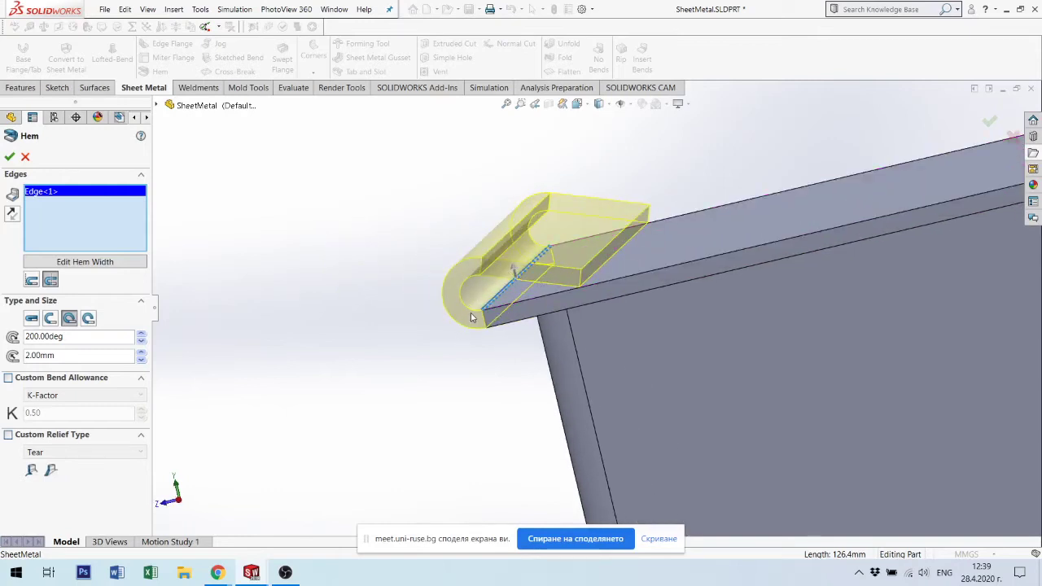
{"action": "scroll", "coordinate": [480, 301], "scroll_direction": "up", "scroll_amount": 3}
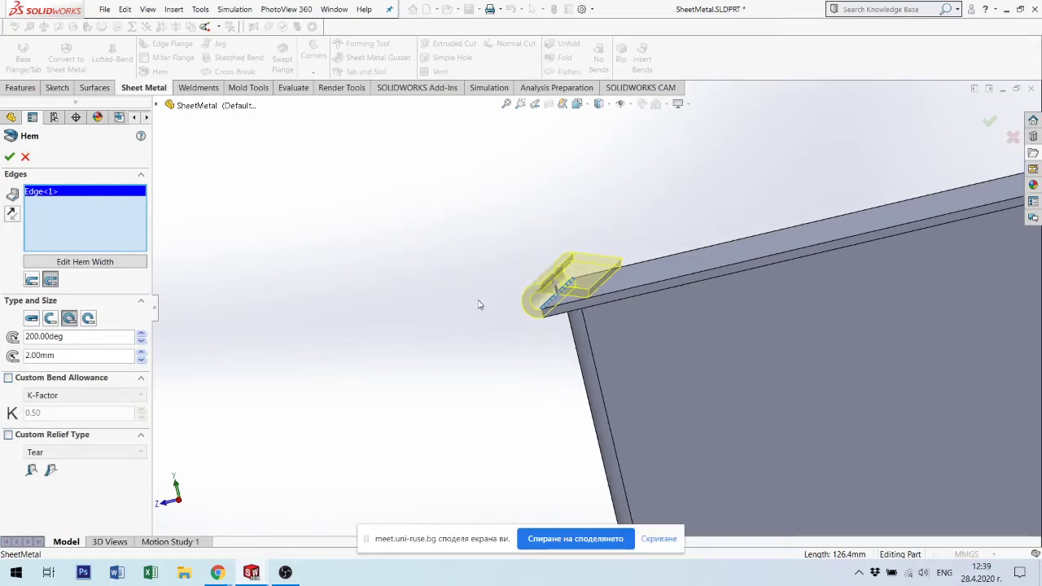
{"action": "scroll", "coordinate": [521, 294], "scroll_direction": "up", "scroll_amount": 2}
{"action": "mouse_move", "coordinate": [580, 295]}
{"action": "middle_mouse_down"}
{"action": "mouse_move", "coordinate": [632, 291]}
{"action": "mouse_move", "coordinate": [613, 325]}
{"action": "mouse_move", "coordinate": [651, 332]}
{"action": "middle_mouse_up"}
{"action": "scroll", "coordinate": [661, 342], "scroll_direction": "down", "scroll_amount": 2}
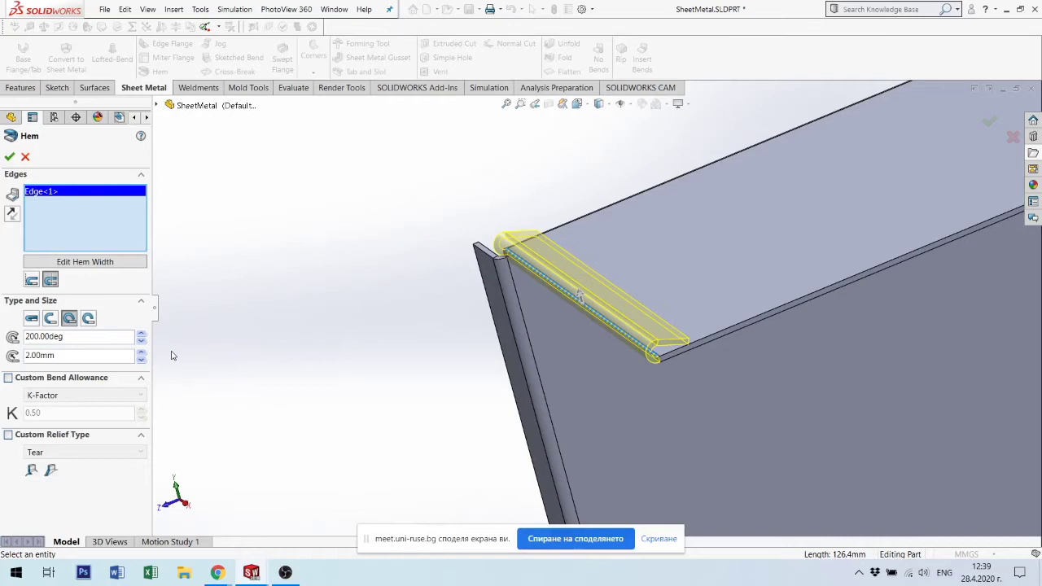
{"action": "double_click", "coordinate": [27, 333]}
{"action": "type", "text": "70"}
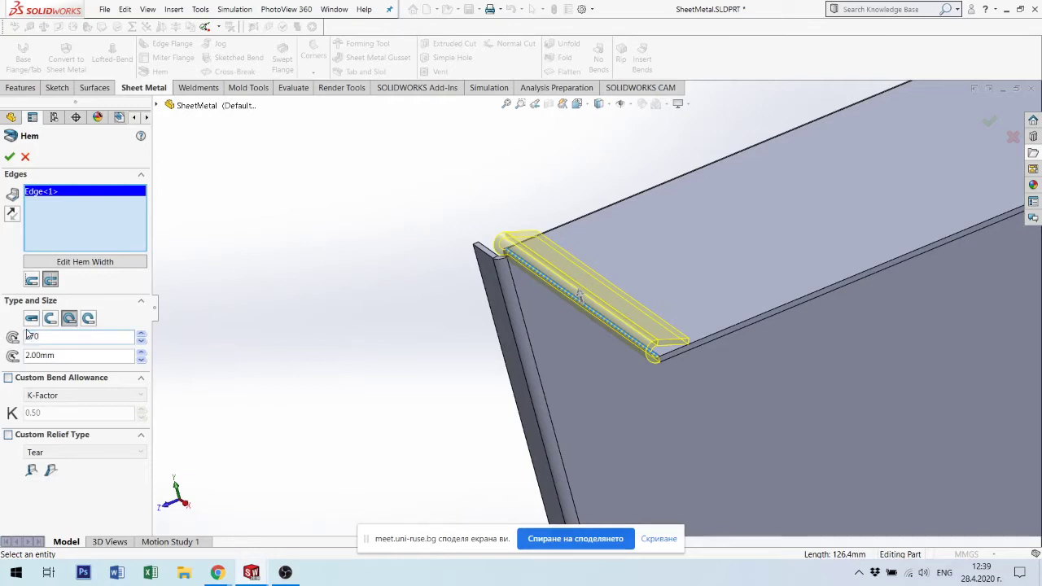
{"action": "key", "text": "Return"}
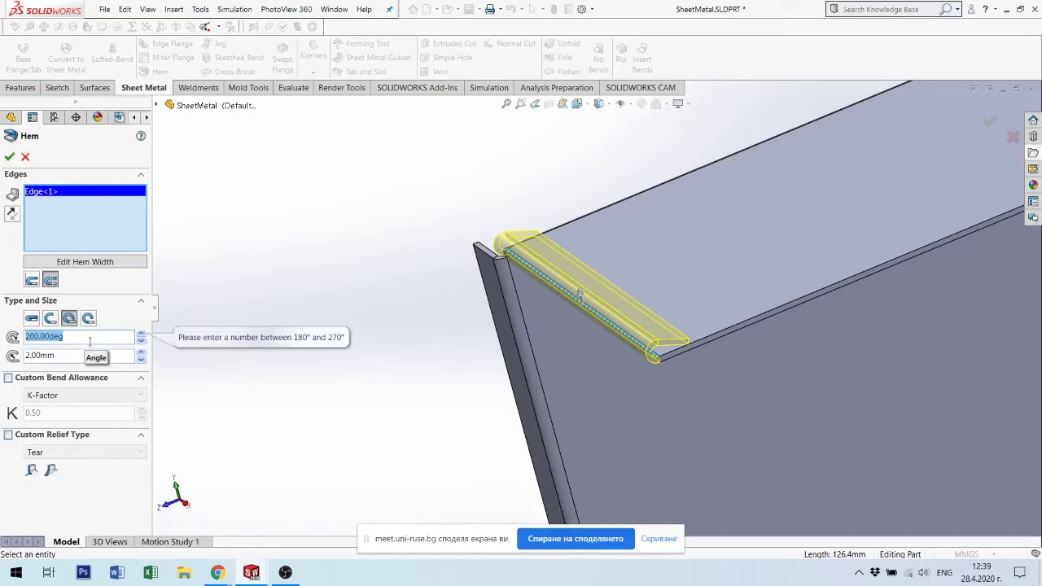
{"action": "type", "text": "260"}
{"action": "key", "text": "Return"}
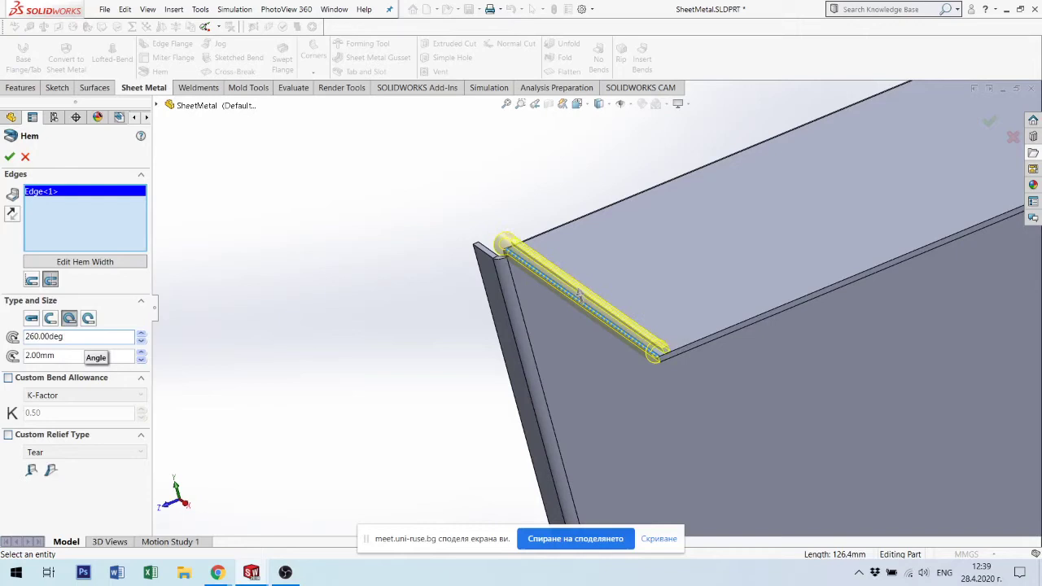
Return the hem angle to 200°.
{"action": "scroll", "coordinate": [619, 325], "scroll_direction": "down", "scroll_amount": 2}
{"action": "scroll", "coordinate": [617, 320], "scroll_direction": "down", "scroll_amount": 2}
{"action": "scroll", "coordinate": [614, 309], "scroll_direction": "down", "scroll_amount": 2}
{"action": "mouse_move", "coordinate": [614, 310]}
{"action": "middle_mouse_down"}
{"action": "mouse_move", "coordinate": [598, 297]}
{"action": "mouse_move", "coordinate": [605, 291]}
{"action": "middle_mouse_up"}
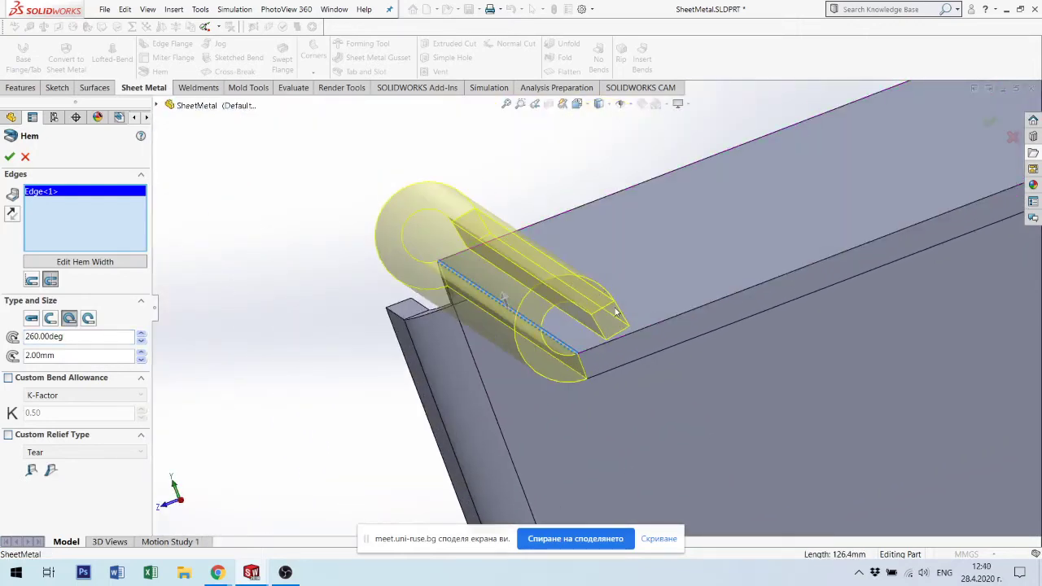
{"action": "left_click_drag", "start_coordinate": [65, 336], "coordinate": [13, 336]}
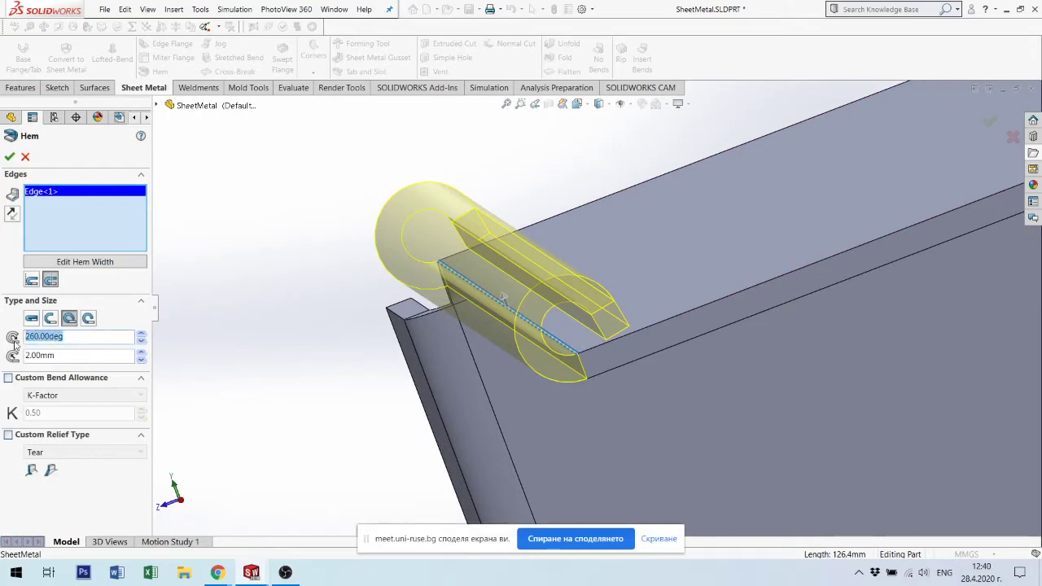
{"action": "type", "text": "200"}
{"action": "key", "text": "Return"}
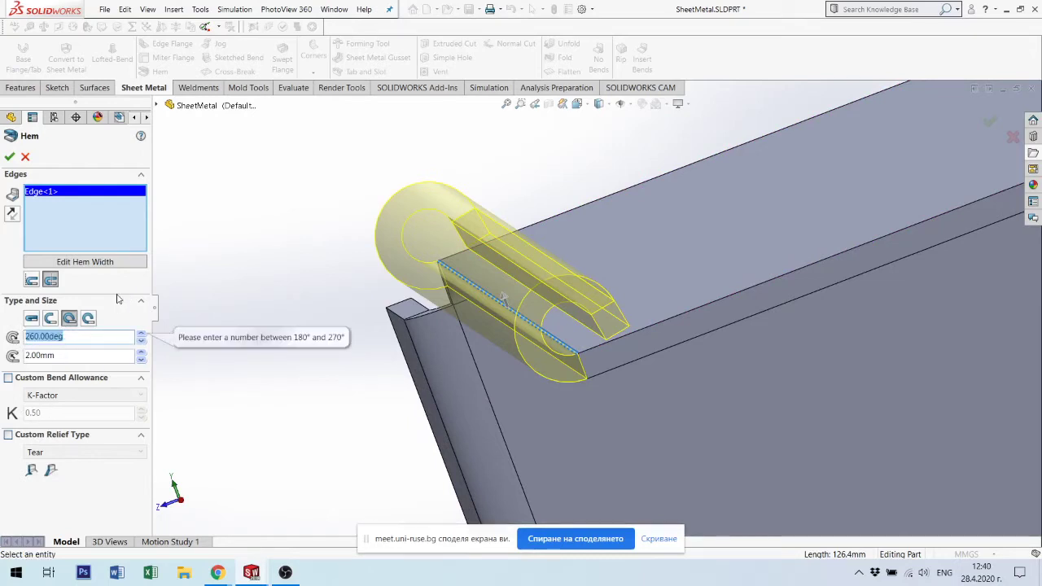
{"action": "type", "text": "2"}
{"action": "key", "text": "Return"}
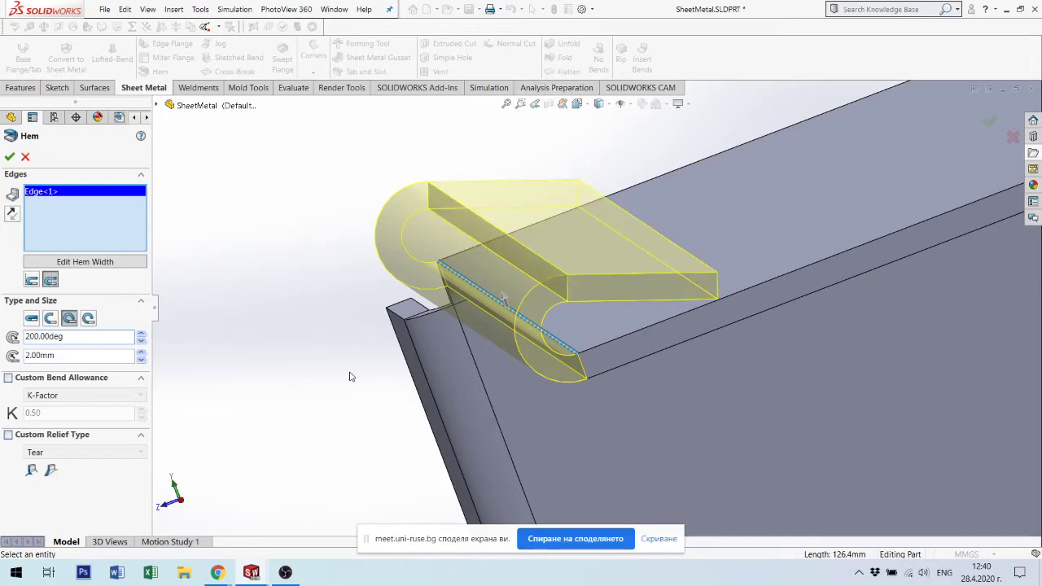
Accept the 200°, 2 mm rolled hem to create Hem1.
{"action": "scroll", "coordinate": [358, 383], "scroll_direction": "up", "scroll_amount": 1}
{"action": "scroll", "coordinate": [848, 270], "scroll_direction": "up", "scroll_amount": 1}
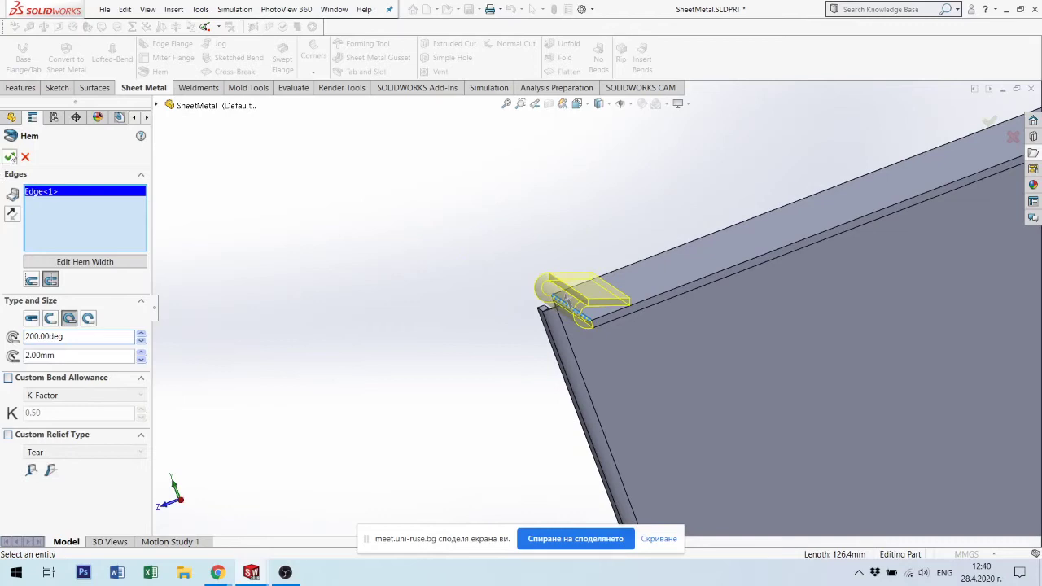
{"action": "left_click", "coordinate": [10, 156]}
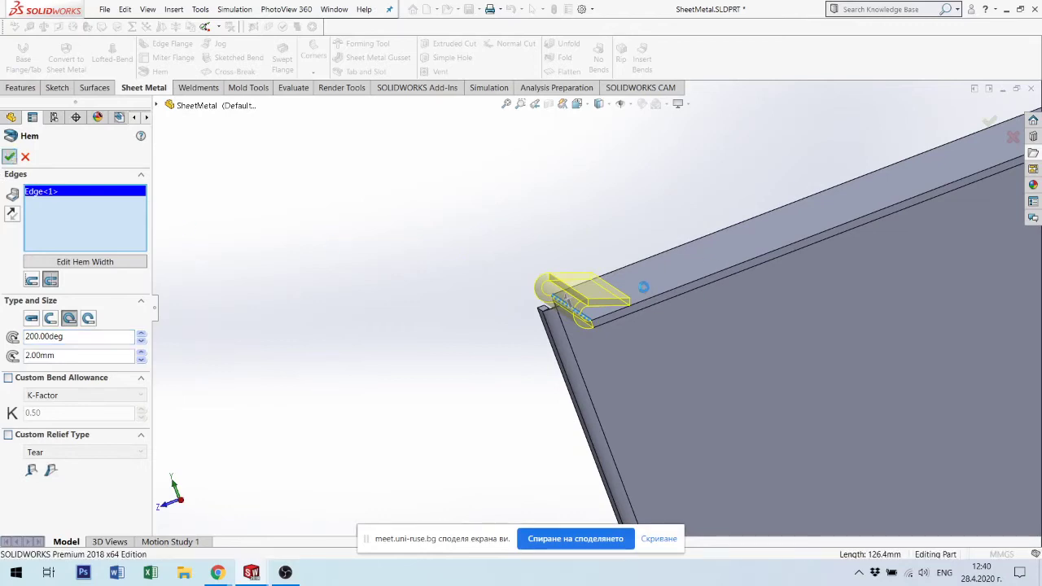
{"action": "mouse_move", "coordinate": [593, 302]}
{"action": "middle_mouse_down"}
{"action": "mouse_move", "coordinate": [665, 328]}
{"action": "mouse_move", "coordinate": [590, 309]}
{"action": "mouse_move", "coordinate": [516, 386]}
{"action": "mouse_move", "coordinate": [514, 355]}
{"action": "mouse_move", "coordinate": [656, 358]}
{"action": "mouse_move", "coordinate": [595, 302]}
{"action": "mouse_move", "coordinate": [586, 386]}
{"action": "mouse_move", "coordinate": [613, 383]}
{"action": "mouse_move", "coordinate": [626, 397]}
{"action": "mouse_move", "coordinate": [624, 373]}
{"action": "middle_mouse_up"}
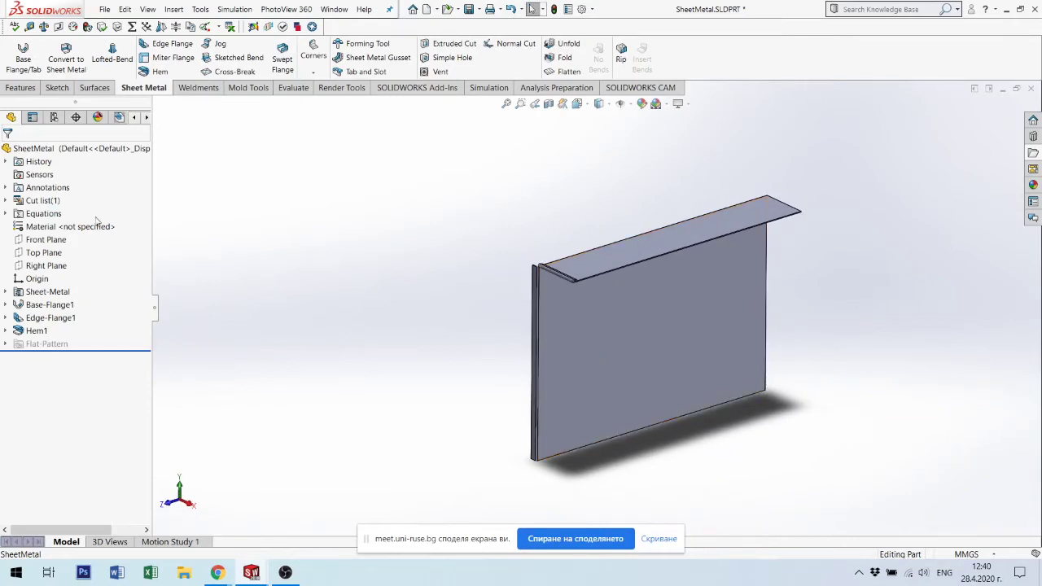
Assign Plain Carbon Steel as the material of SheetMetal.SLDPRT.
{"action": "right_click", "coordinate": [94, 228]}
{"action": "left_click", "coordinate": [144, 276]}
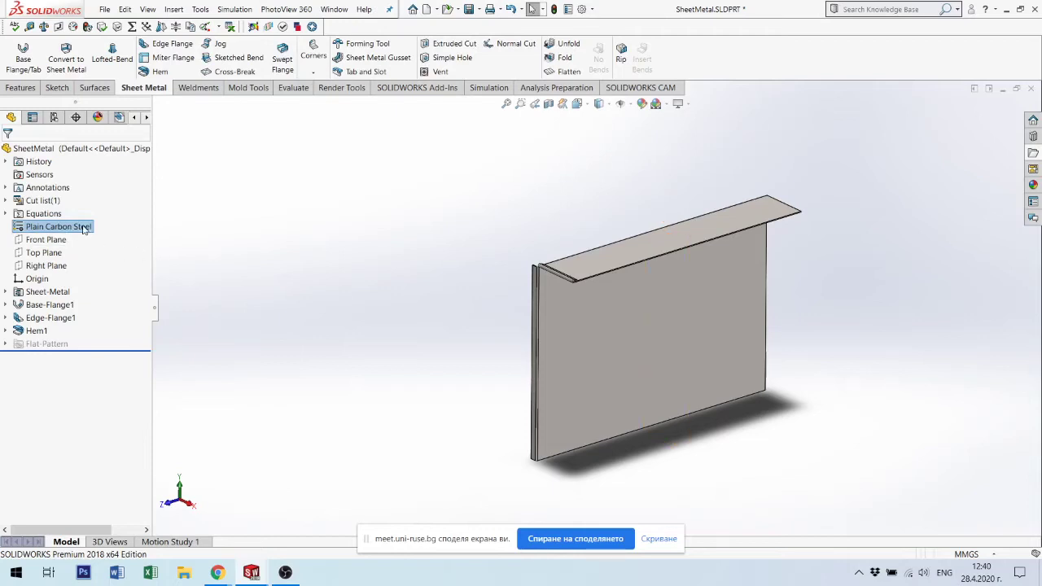
{"action": "scroll", "coordinate": [642, 287], "scroll_direction": "down", "scroll_amount": 2}
{"action": "scroll", "coordinate": [497, 292], "scroll_direction": "down", "scroll_amount": 2}
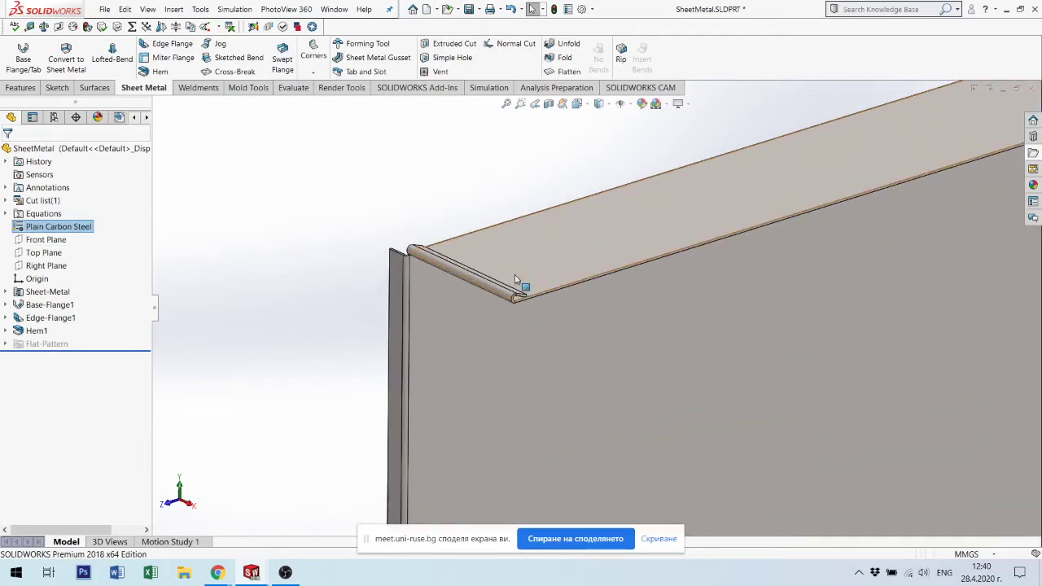
{"action": "scroll", "coordinate": [514, 279], "scroll_direction": "down", "scroll_amount": 2}
{"action": "scroll", "coordinate": [513, 285], "scroll_direction": "up", "scroll_amount": 3}
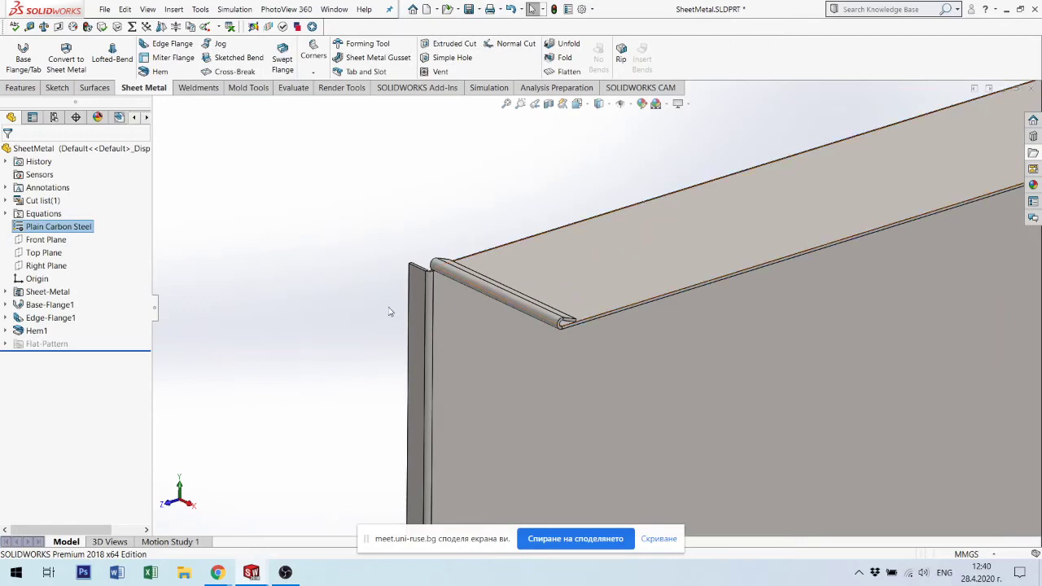
Orbit and zoom to inspect the rolled hem along the top flange's edge.
{"action": "middle_click_drag", "start_coordinate": [524, 280], "coordinate": [595, 372]}
{"action": "scroll", "coordinate": [614, 421], "scroll_direction": "down", "scroll_amount": 3}
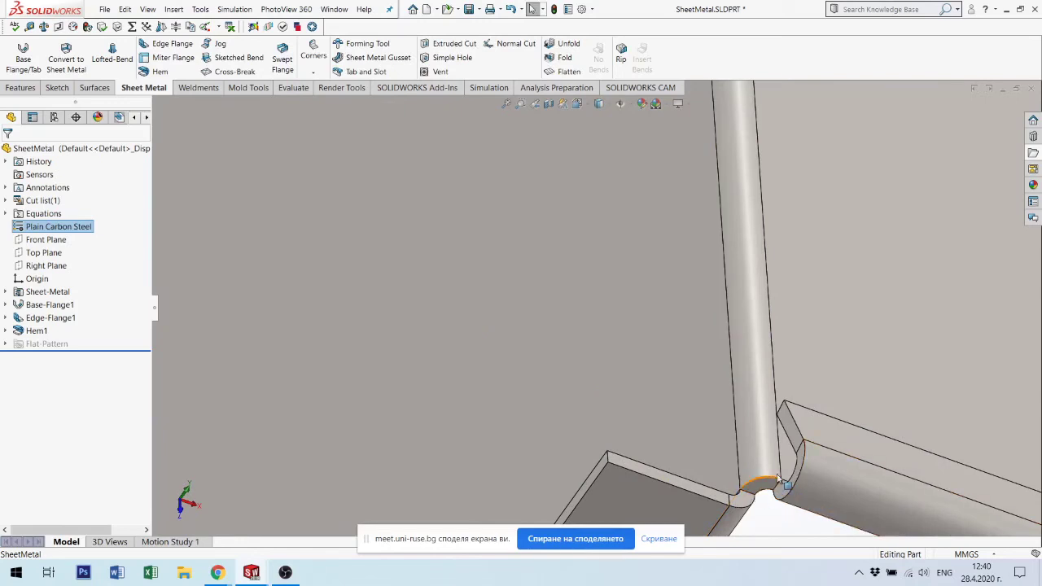
{"action": "scroll", "coordinate": [765, 431], "scroll_direction": "up", "scroll_amount": 3}
{"action": "scroll", "coordinate": [717, 411], "scroll_direction": "up", "scroll_amount": 2}
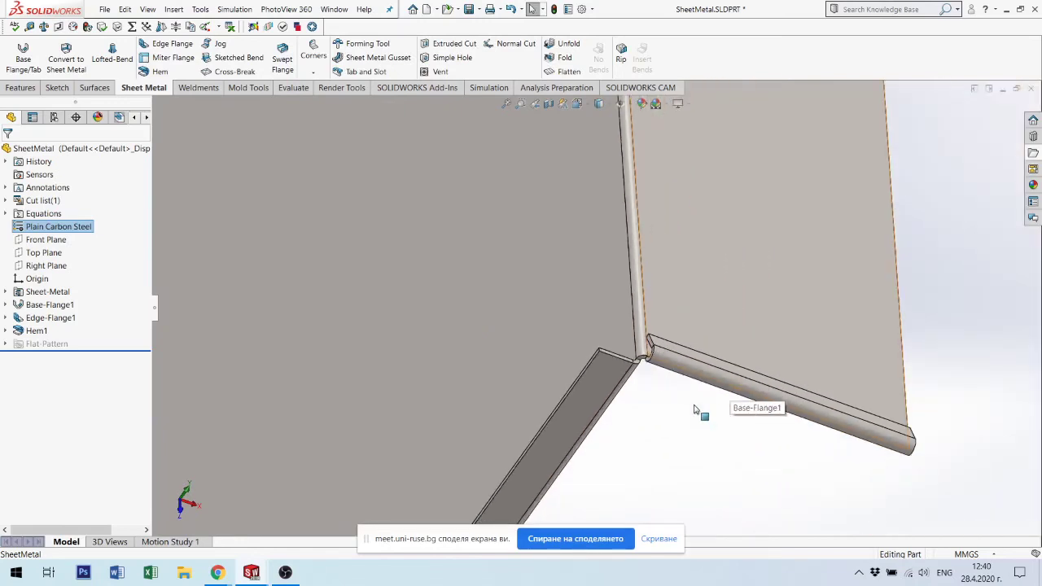
{"action": "middle_click_drag", "start_coordinate": [696, 409], "coordinate": [578, 223]}
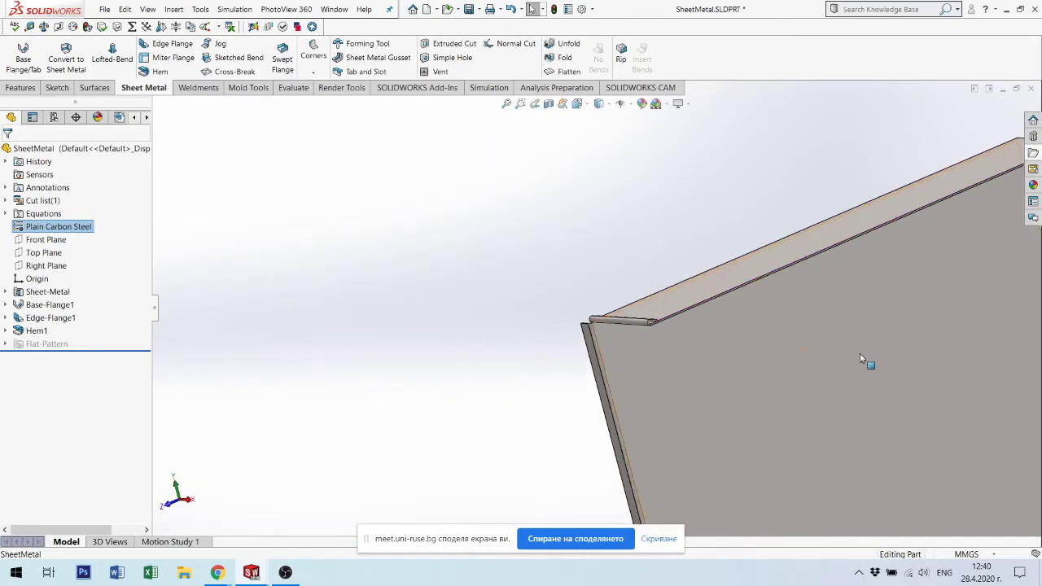
{"action": "middle_click_drag", "start_coordinate": [863, 358], "coordinate": [763, 302]}
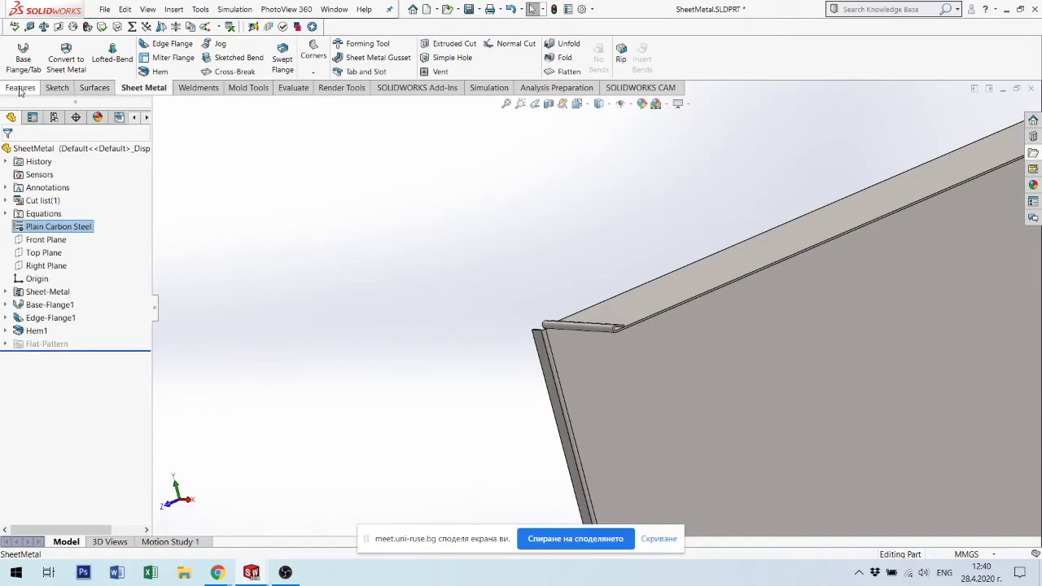
On the Features tab, select Right Plane in the FeatureManager tree as the reference.
{"action": "left_click", "coordinate": [21, 88]}
{"action": "left_click", "coordinate": [261, 281]}
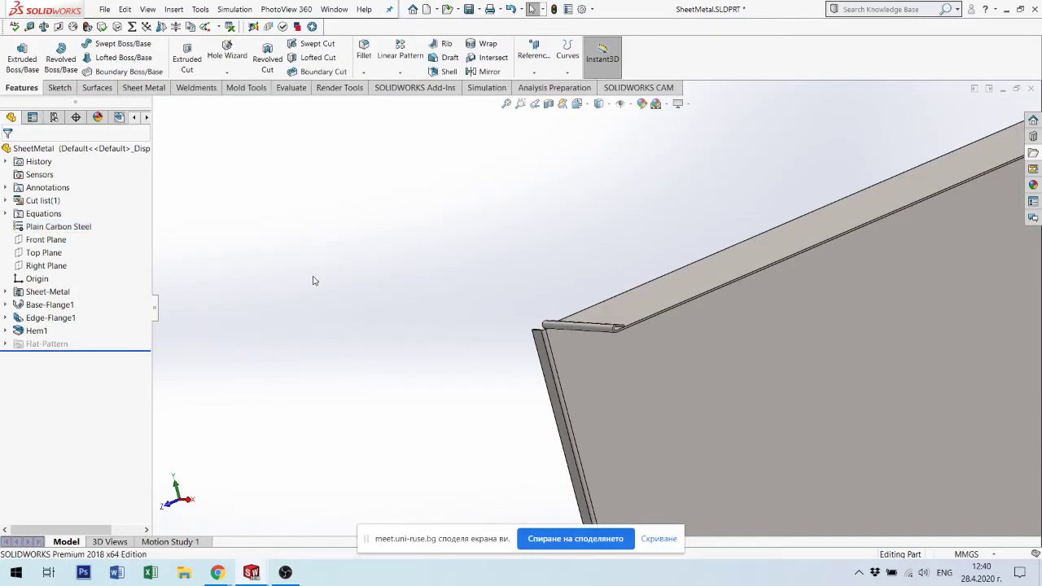
{"action": "left_click", "coordinate": [55, 269]}
{"action": "middle_click_drag", "start_coordinate": [851, 317], "coordinate": [803, 268]}
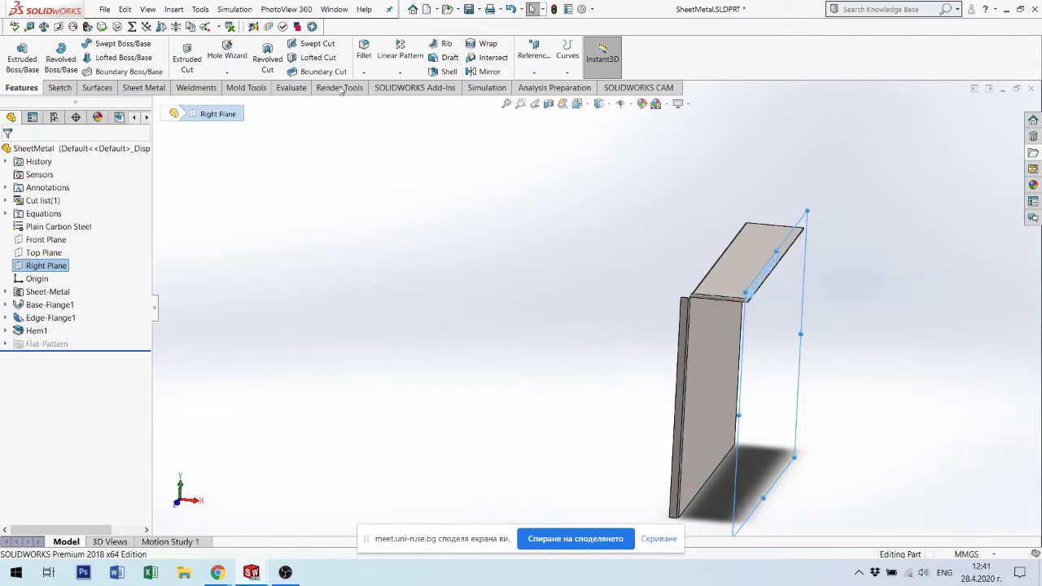
Start a Mirror feature seeded with Right Plane and switch to choosing Bodies to Mirror.
{"action": "left_click", "coordinate": [485, 71]}
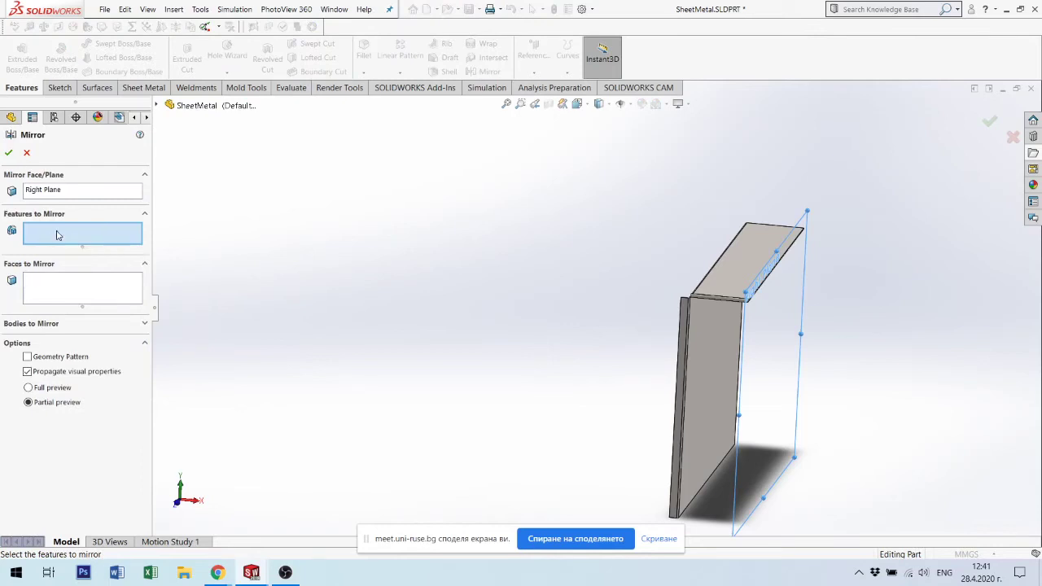
{"action": "left_click", "coordinate": [55, 287]}
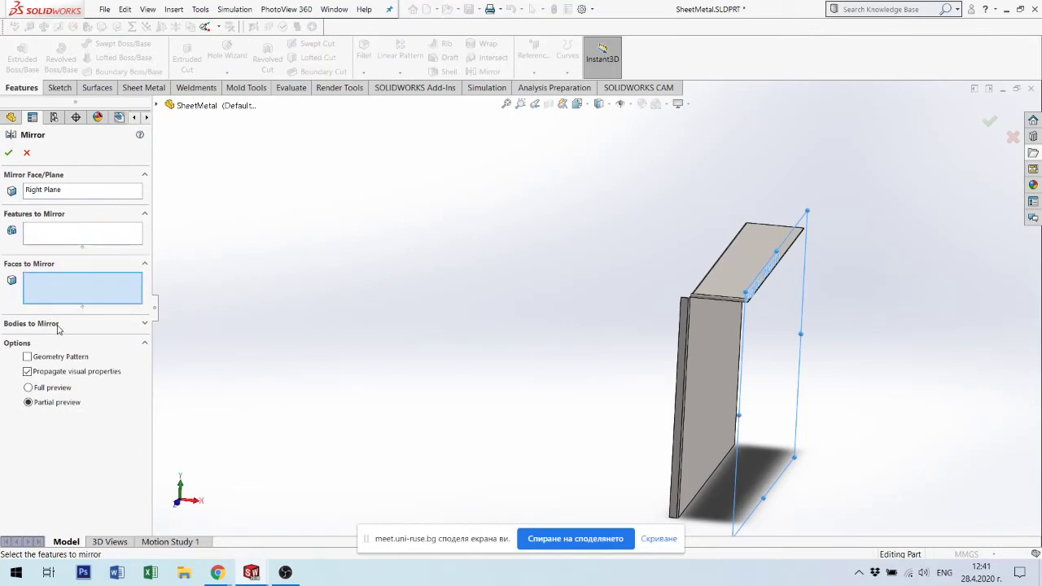
{"action": "left_click", "coordinate": [57, 325]}
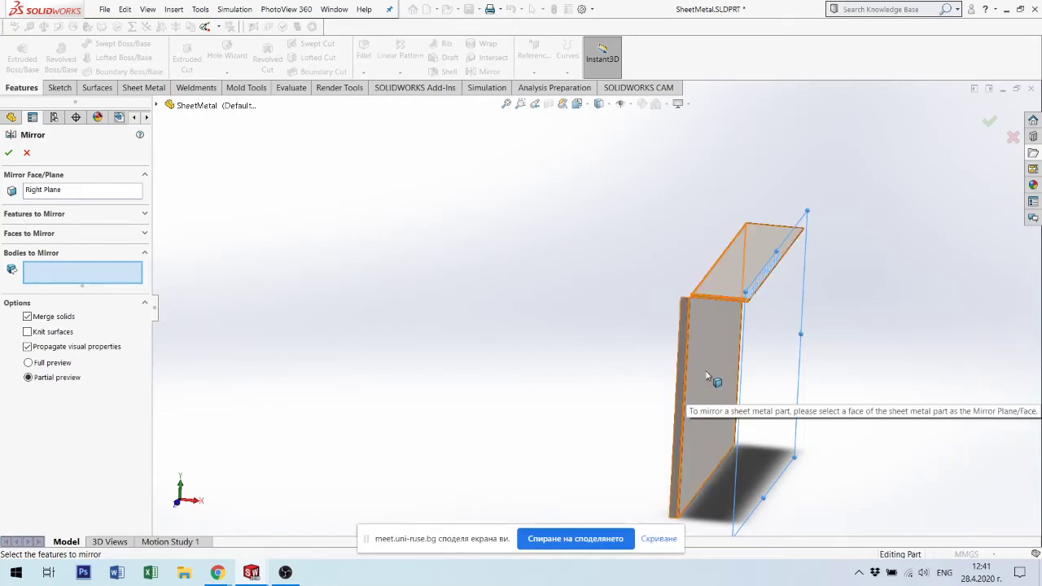
{"action": "middle_click_drag", "start_coordinate": [447, 333], "coordinate": [510, 370]}
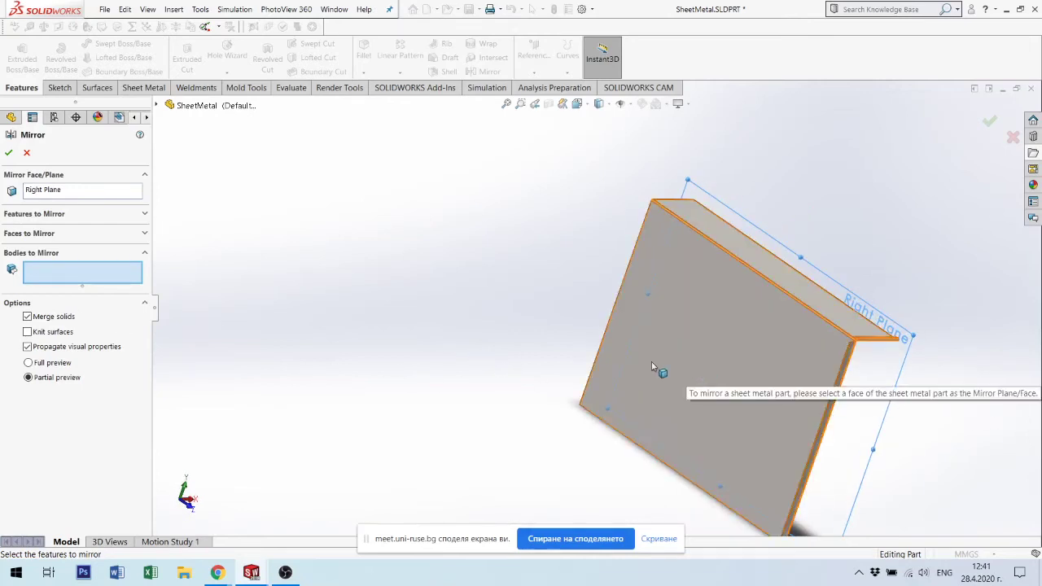
{"action": "left_click", "coordinate": [156, 105]}
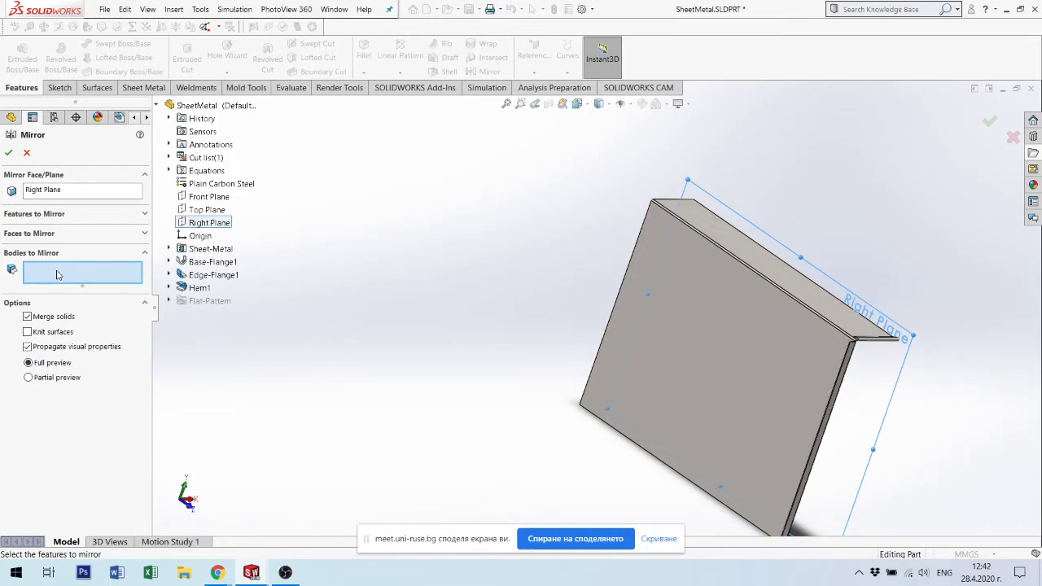
{"action": "middle_click_drag", "start_coordinate": [804, 358], "coordinate": [730, 344]}
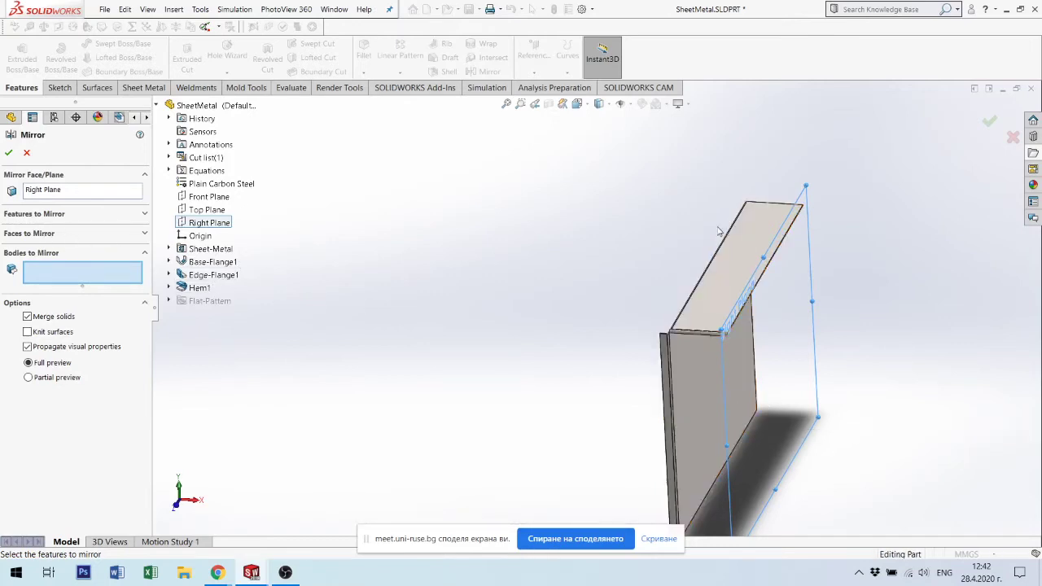
Delete Right Plane from the Mirror Face/Plane field.
{"action": "right_click", "coordinate": [760, 229]}
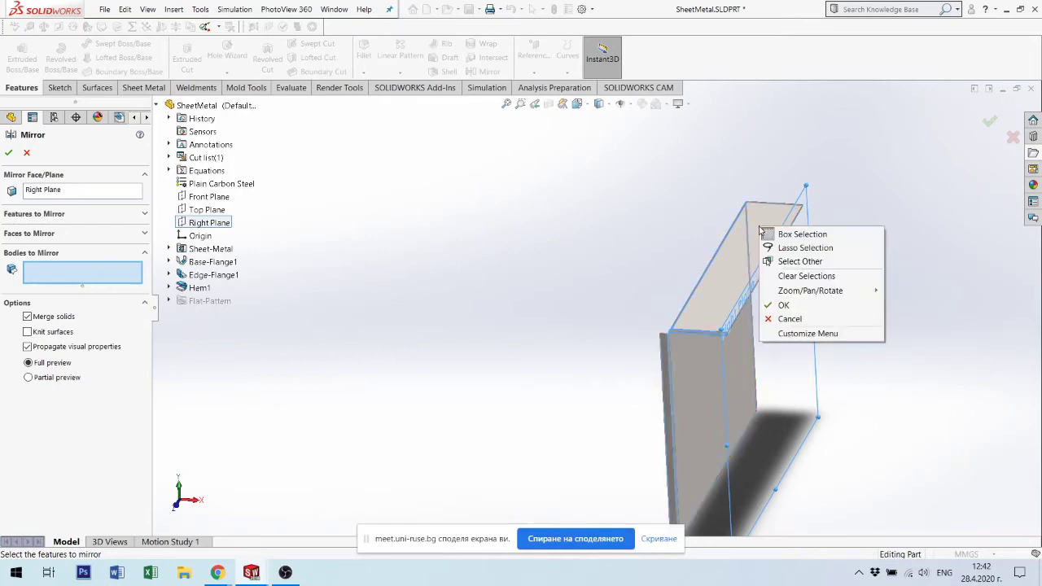
{"action": "key", "text": "Escape"}
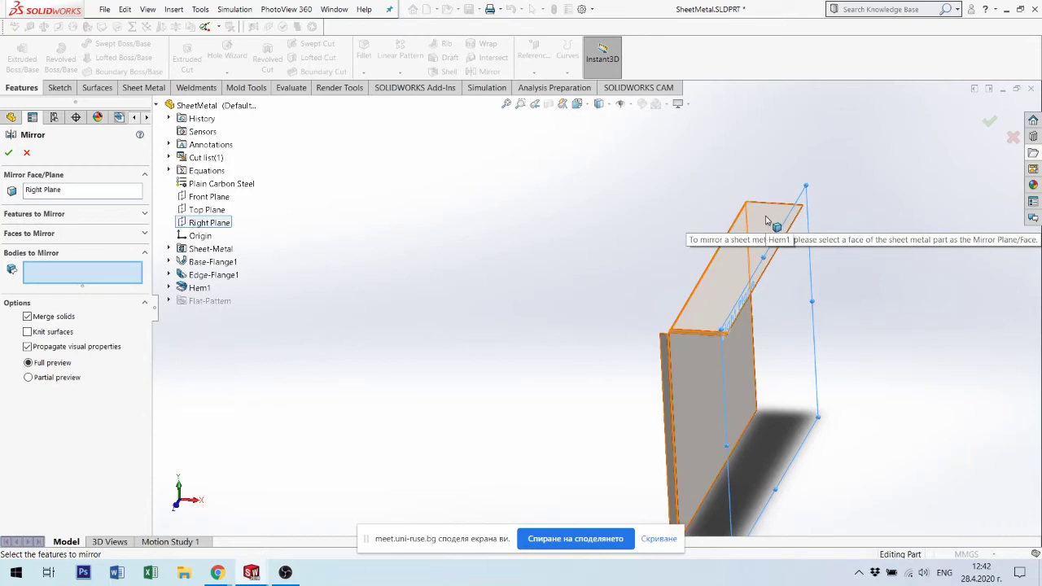
{"action": "left_click", "coordinate": [56, 193]}
{"action": "key", "text": "Delete"}
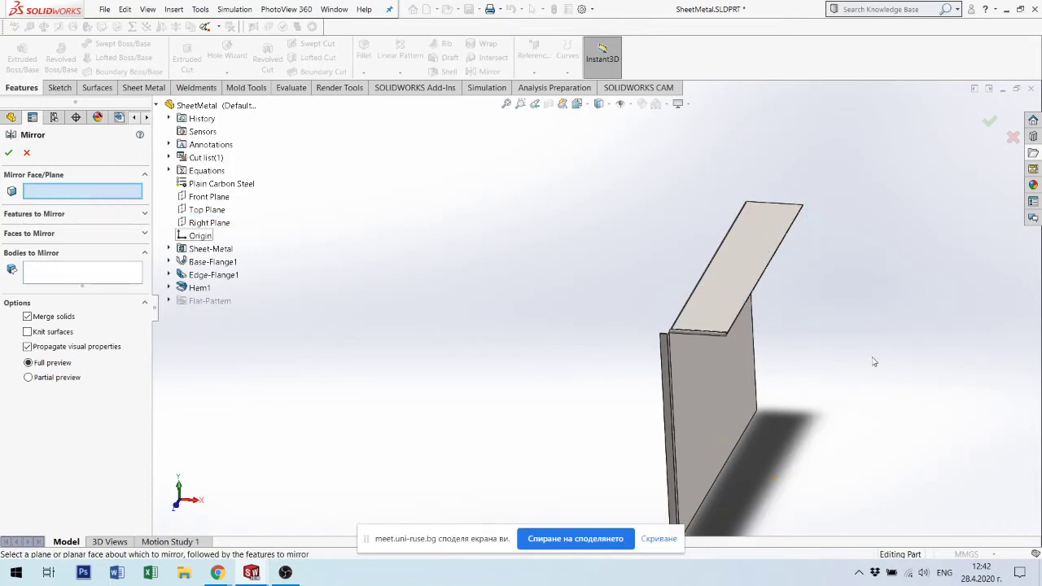
Pick a part face as the mirror plane and Hem1 as the body to mirror.
{"action": "scroll", "coordinate": [757, 301], "scroll_direction": "down", "scroll_amount": 3}
{"action": "scroll", "coordinate": [521, 358], "scroll_direction": "down", "scroll_amount": 3}
{"action": "scroll", "coordinate": [491, 354], "scroll_direction": "down", "scroll_amount": 2}
{"action": "scroll", "coordinate": [484, 330], "scroll_direction": "up", "scroll_amount": 1}
{"action": "scroll", "coordinate": [520, 360], "scroll_direction": "down", "scroll_amount": 1}
{"action": "left_click", "coordinate": [520, 358]}
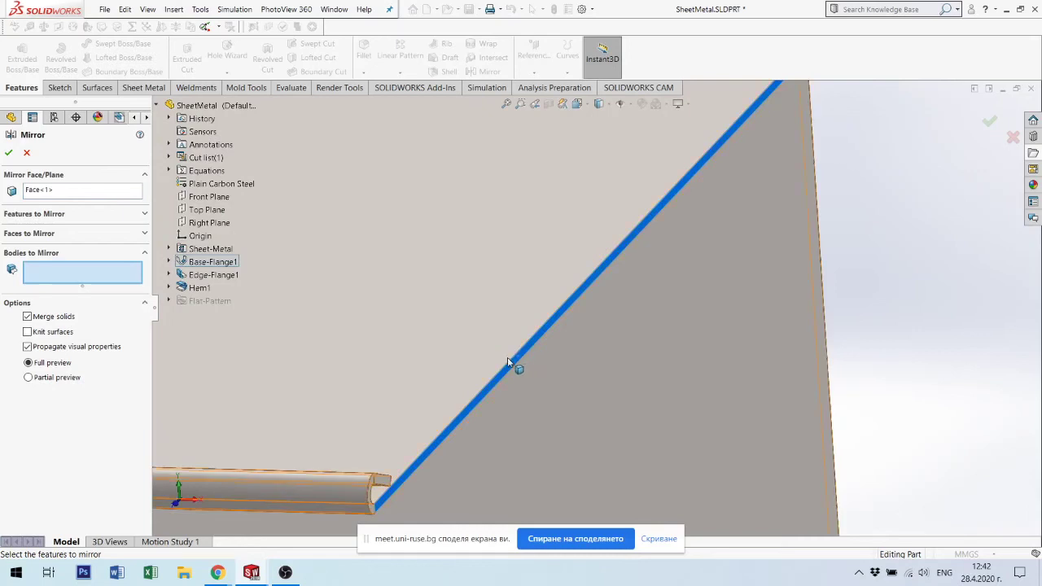
{"action": "left_click", "coordinate": [492, 282]}
Confirm the mirror to create Mirror1 and view the doubled box from above.
{"action": "scroll", "coordinate": [633, 356], "scroll_direction": "up", "scroll_amount": 2}
{"action": "scroll", "coordinate": [647, 343], "scroll_direction": "up", "scroll_amount": 2}
{"action": "scroll", "coordinate": [647, 343], "scroll_direction": "up", "scroll_amount": 2}
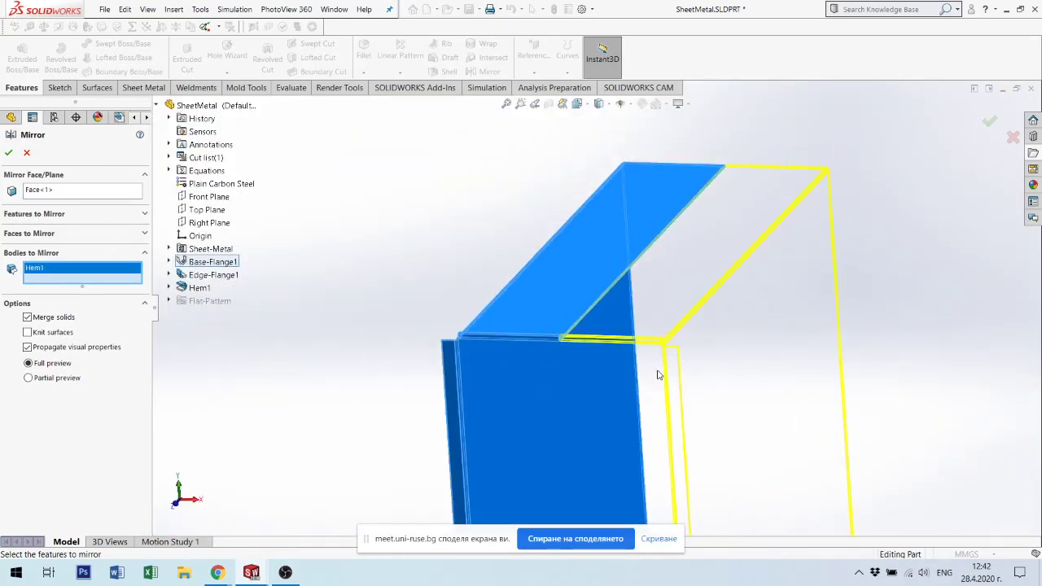
{"action": "scroll", "coordinate": [577, 326], "scroll_direction": "down", "scroll_amount": 3}
{"action": "scroll", "coordinate": [577, 325], "scroll_direction": "down", "scroll_amount": 1}
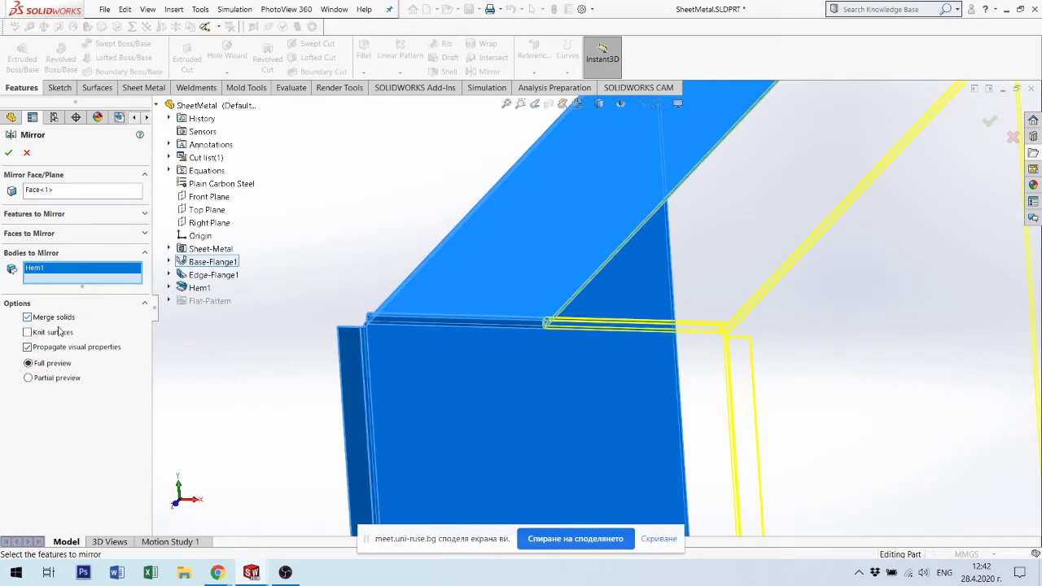
{"action": "left_click", "coordinate": [9, 153]}
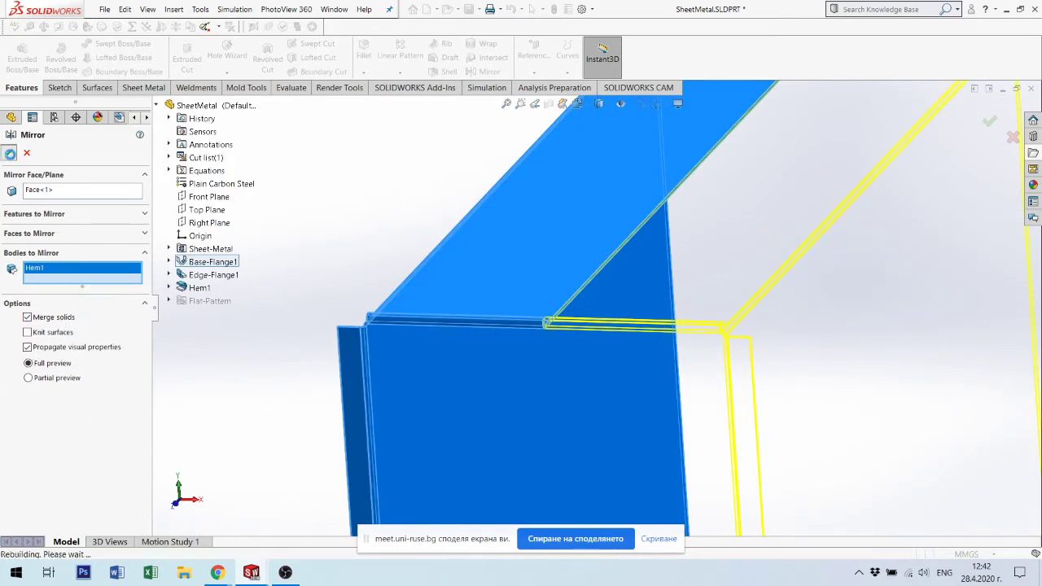
{"action": "scroll", "coordinate": [707, 319], "scroll_direction": "up", "scroll_amount": 3}
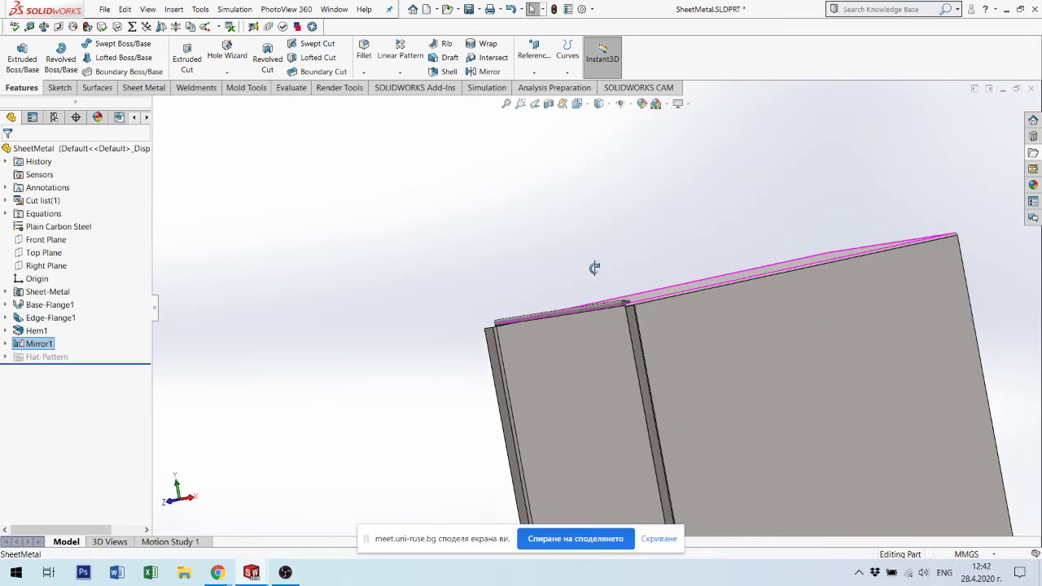
{"action": "middle_click_drag", "start_coordinate": [593, 268], "coordinate": [600, 337]}
{"action": "scroll", "coordinate": [627, 371], "scroll_direction": "down", "scroll_amount": 3}
{"action": "scroll", "coordinate": [627, 371], "scroll_direction": "down", "scroll_amount": 1}
Select the mirrored and left flanges to inspect them, then clear the selection.
{"action": "left_click", "coordinate": [634, 374]}
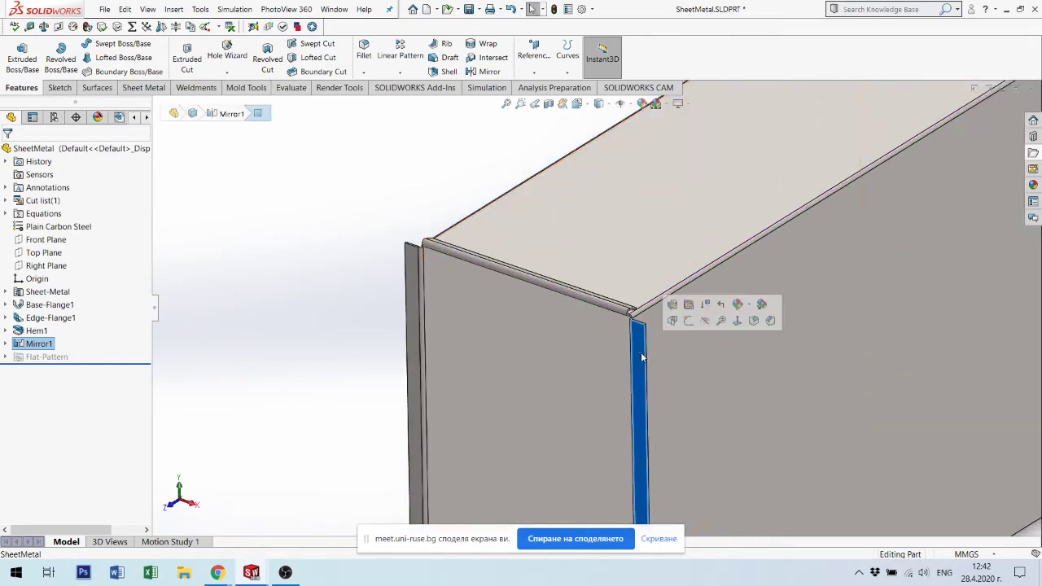
{"action": "left_click", "coordinate": [414, 315]}
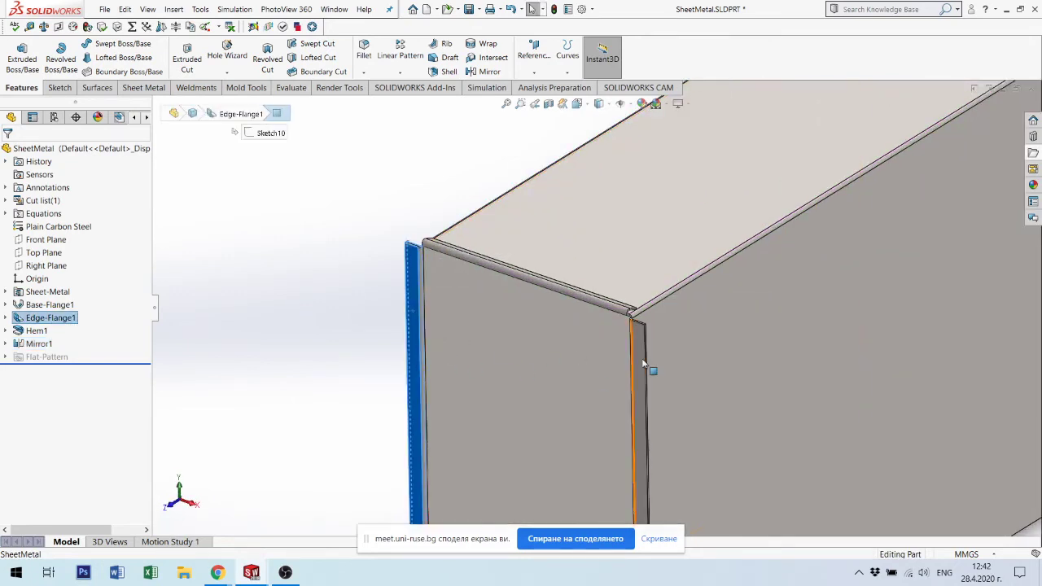
{"action": "scroll", "coordinate": [699, 368], "scroll_direction": "up", "scroll_amount": 3}
{"action": "scroll", "coordinate": [719, 348], "scroll_direction": "up", "scroll_amount": 2}
{"action": "middle_click_drag", "start_coordinate": [719, 349], "coordinate": [665, 372]}
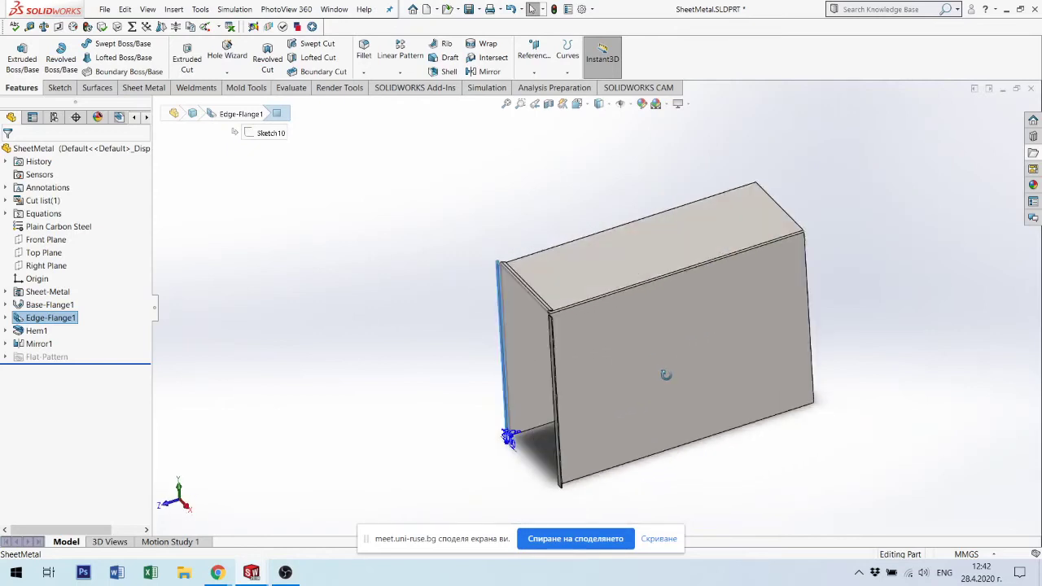
{"action": "left_click", "coordinate": [452, 448]}
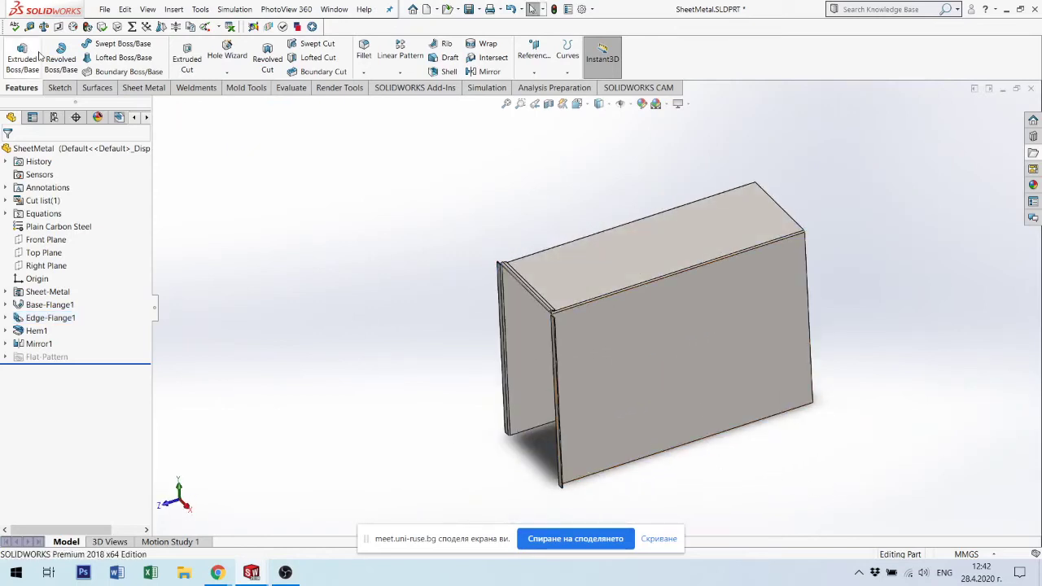
{"action": "left_click", "coordinate": [157, 92]}
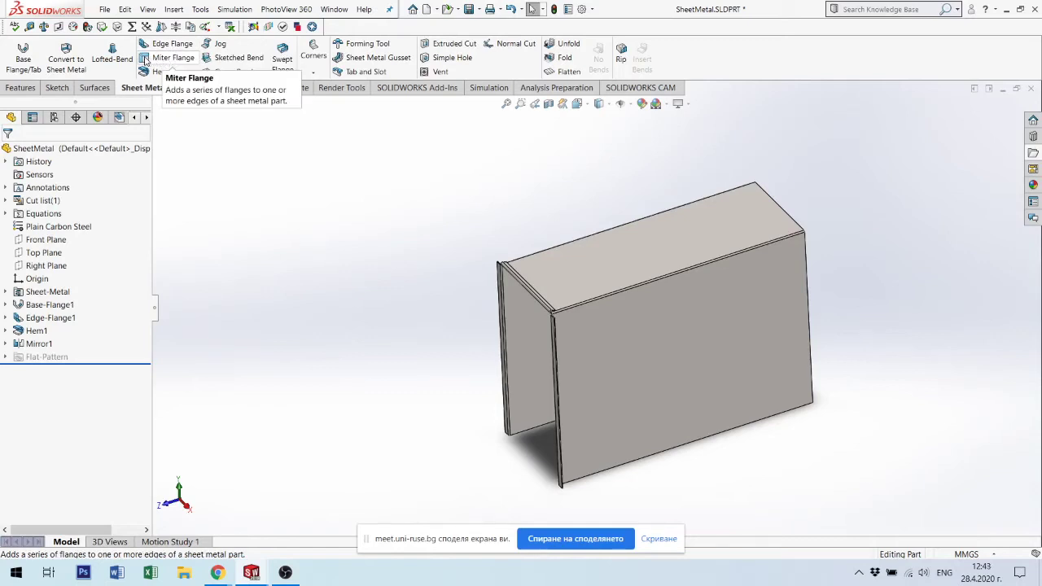
Orbit to face the box's open end and zoom into its lower-right corner.
{"action": "mouse_move", "coordinate": [774, 349]}
{"action": "middle_mouse_down"}
{"action": "mouse_move", "coordinate": [608, 366]}
{"action": "mouse_move", "coordinate": [632, 367]}
{"action": "middle_mouse_up"}
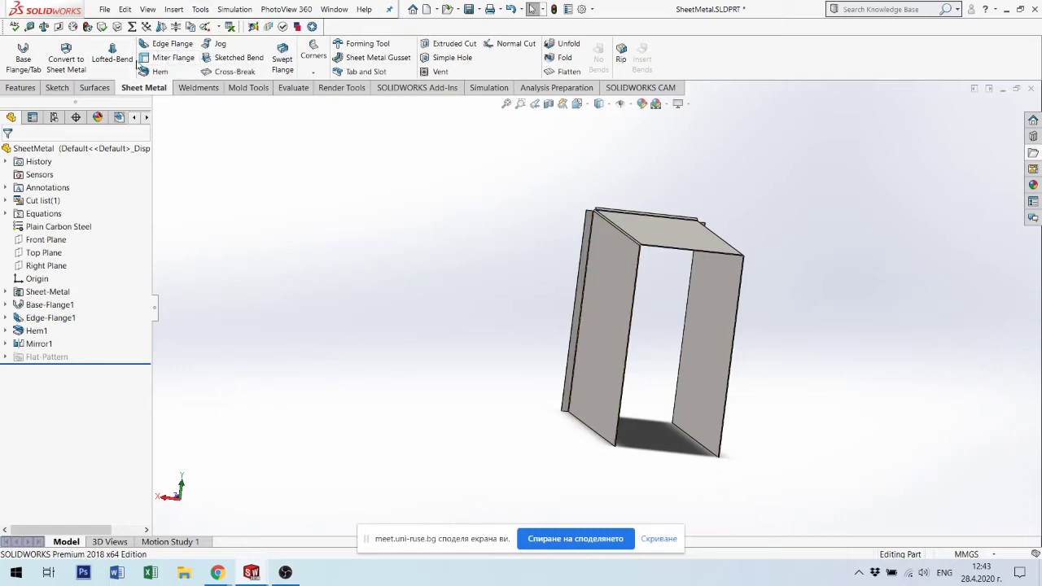
{"action": "mouse_move", "coordinate": [545, 257]}
{"action": "middle_mouse_down"}
{"action": "mouse_move", "coordinate": [602, 288]}
{"action": "mouse_move", "coordinate": [575, 334]}
{"action": "mouse_move", "coordinate": [570, 314]}
{"action": "middle_mouse_up"}
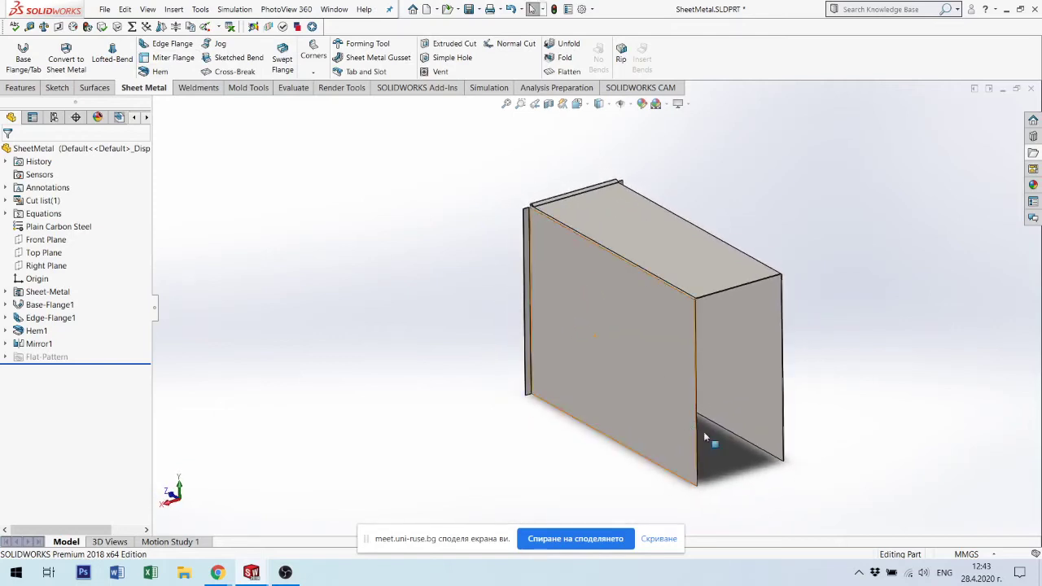
{"action": "scroll", "coordinate": [705, 439], "scroll_direction": "down", "scroll_amount": 2}
{"action": "scroll", "coordinate": [673, 409], "scroll_direction": "down", "scroll_amount": 3}
{"action": "scroll", "coordinate": [674, 409], "scroll_direction": "down", "scroll_amount": 2}
{"action": "scroll", "coordinate": [643, 415], "scroll_direction": "down", "scroll_amount": 2}
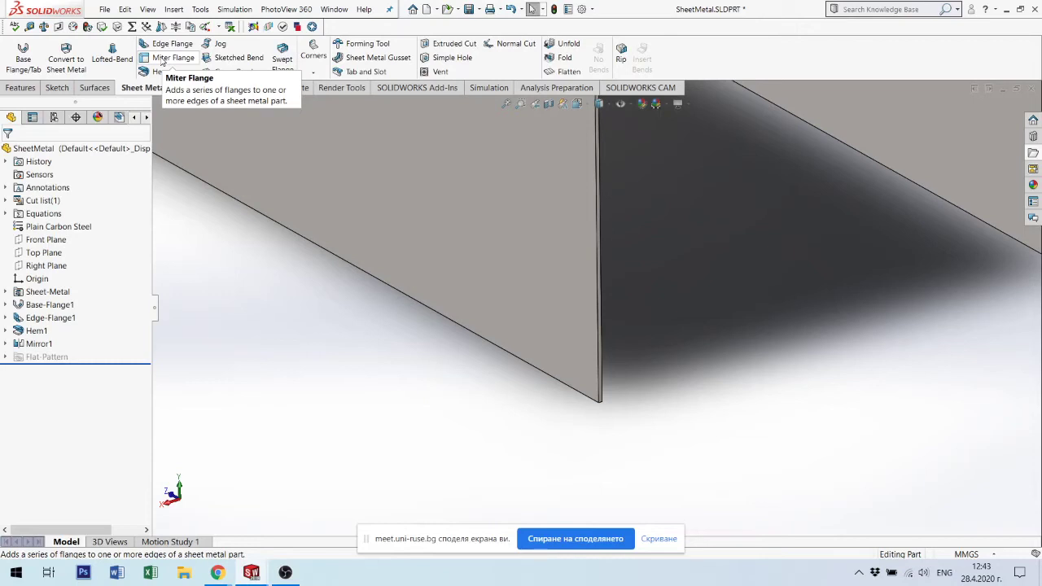
Start a Miter Flange on the box's end edge, opening Sketch15 viewed Normal To.
{"action": "left_click", "coordinate": [162, 59]}
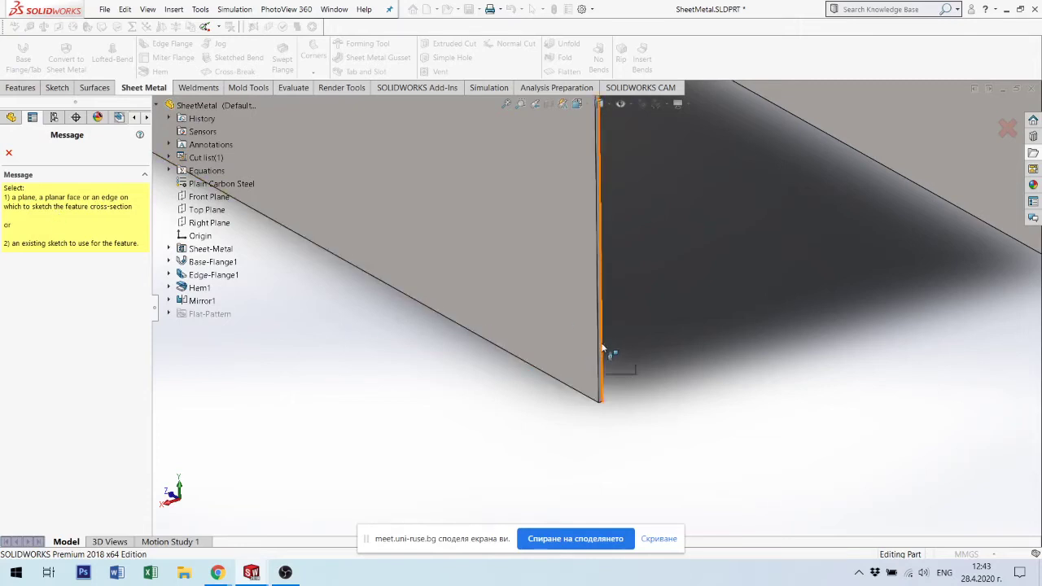
{"action": "left_click", "coordinate": [602, 348]}
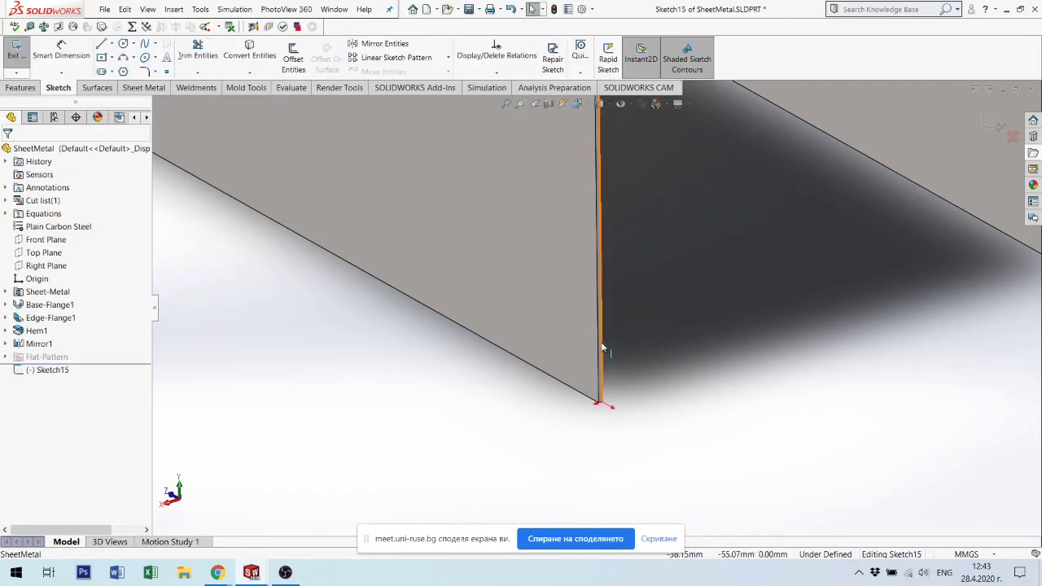
{"action": "key", "text": "ctrl+8"}
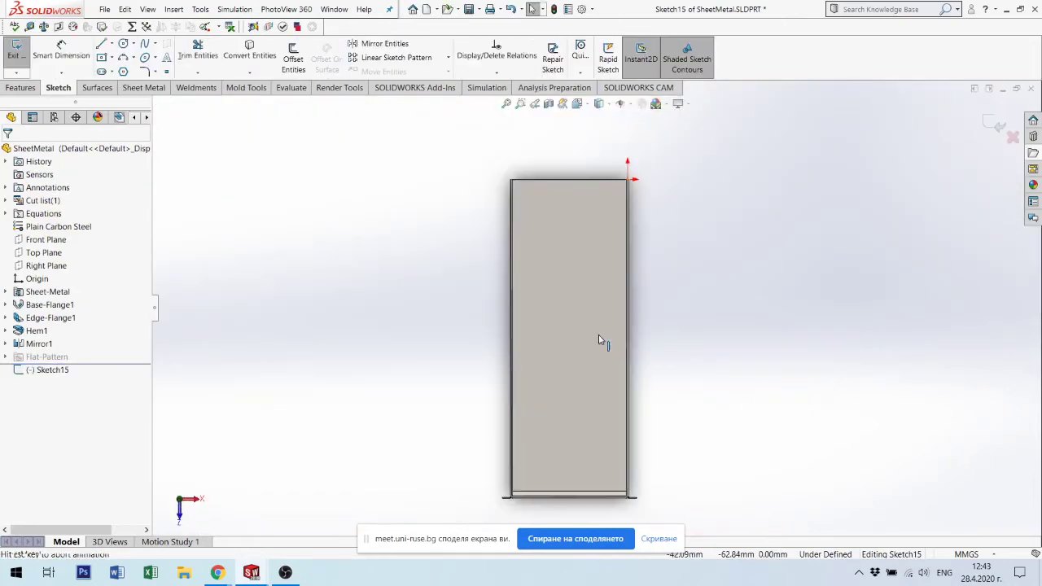
{"action": "scroll", "coordinate": [586, 151], "scroll_direction": "down", "scroll_amount": 3}
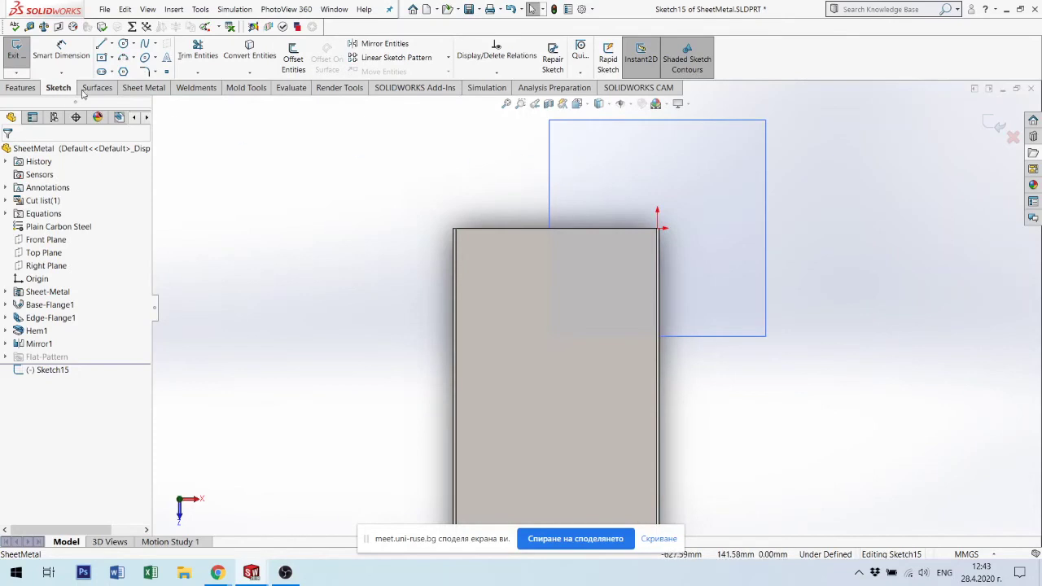
{"action": "left_click", "coordinate": [101, 44]}
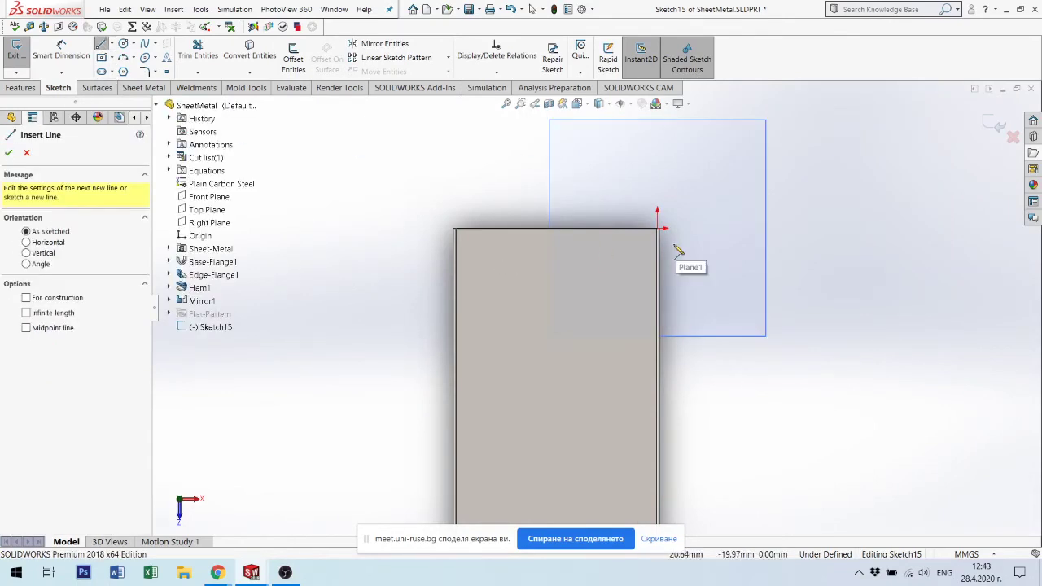
Orbit and zoom to frame the flange corner in 3D.
{"action": "scroll", "coordinate": [656, 244], "scroll_direction": "down", "scroll_amount": 2}
{"action": "scroll", "coordinate": [654, 246], "scroll_direction": "down", "scroll_amount": 2}
{"action": "scroll", "coordinate": [652, 243], "scroll_direction": "down", "scroll_amount": 2}
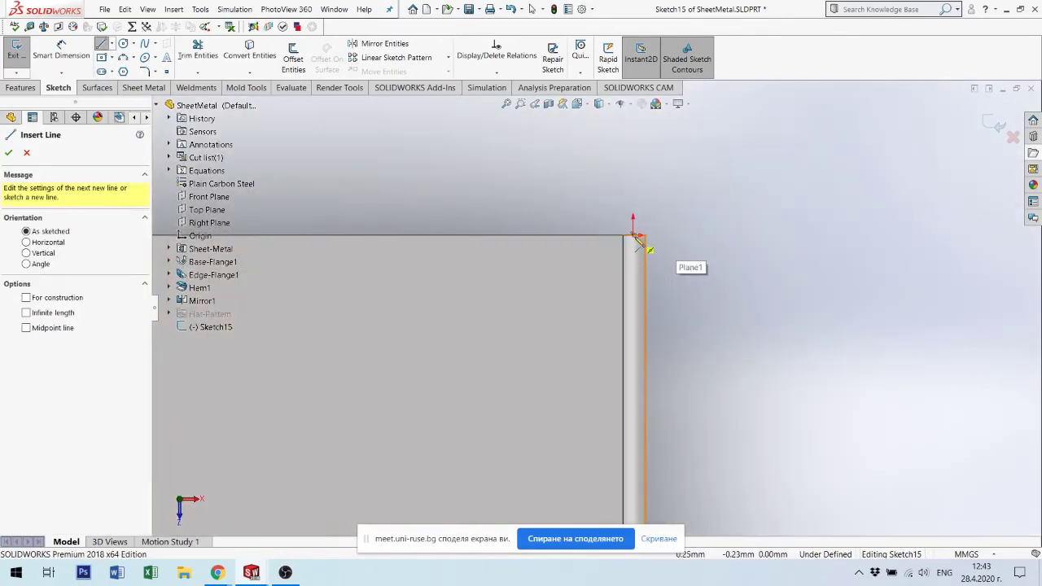
{"action": "middle_click_drag", "start_coordinate": [638, 240], "coordinate": [555, 211]}
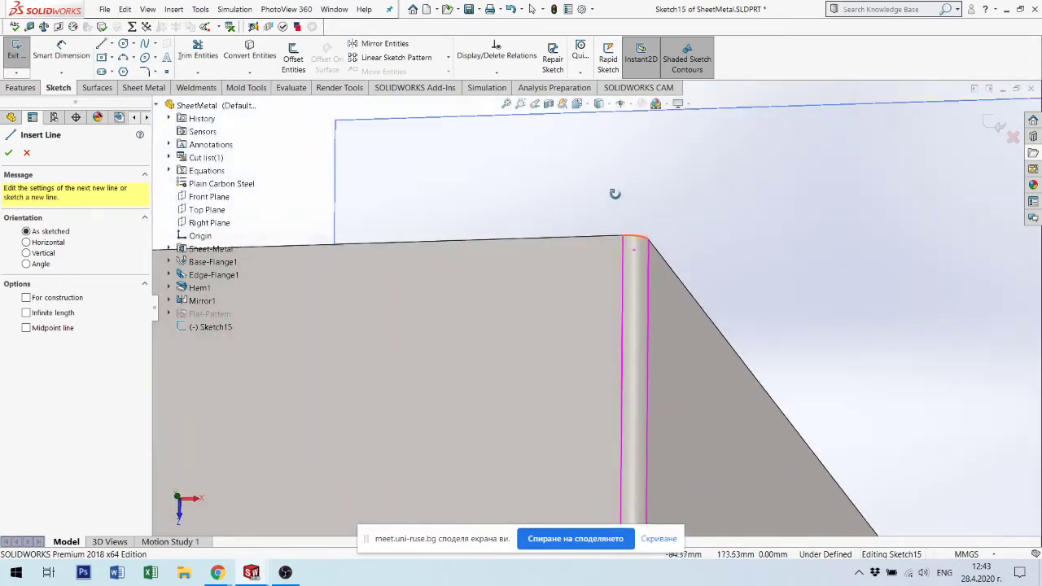
{"action": "scroll", "coordinate": [851, 290], "scroll_direction": "up", "scroll_amount": 2}
{"action": "scroll", "coordinate": [876, 309], "scroll_direction": "up", "scroll_amount": 2}
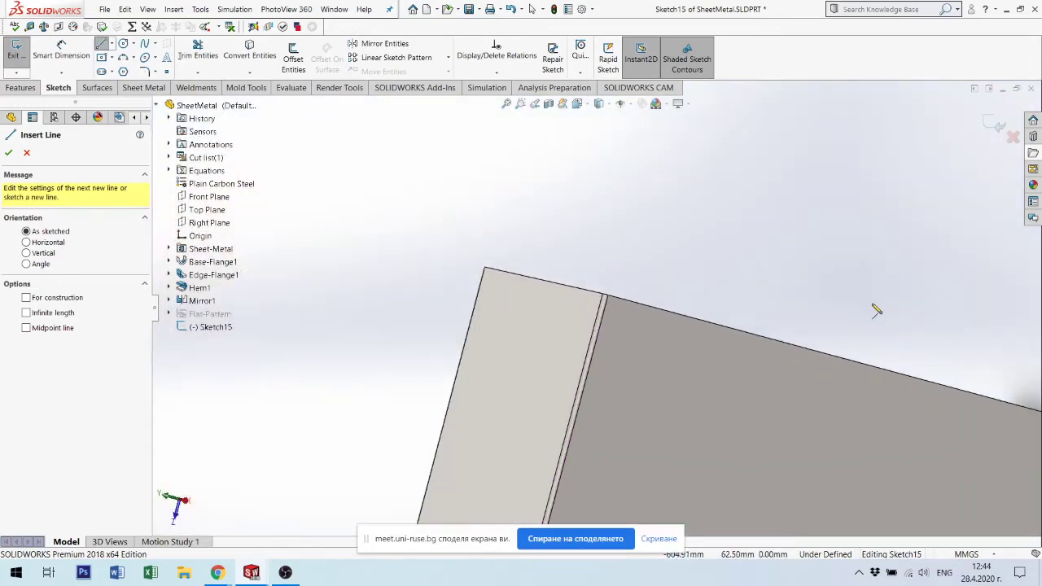
{"action": "scroll", "coordinate": [925, 353], "scroll_direction": "up", "scroll_amount": 2}
{"action": "scroll", "coordinate": [847, 329], "scroll_direction": "up", "scroll_amount": 2}
{"action": "middle_click_drag", "start_coordinate": [687, 299], "coordinate": [665, 418]}
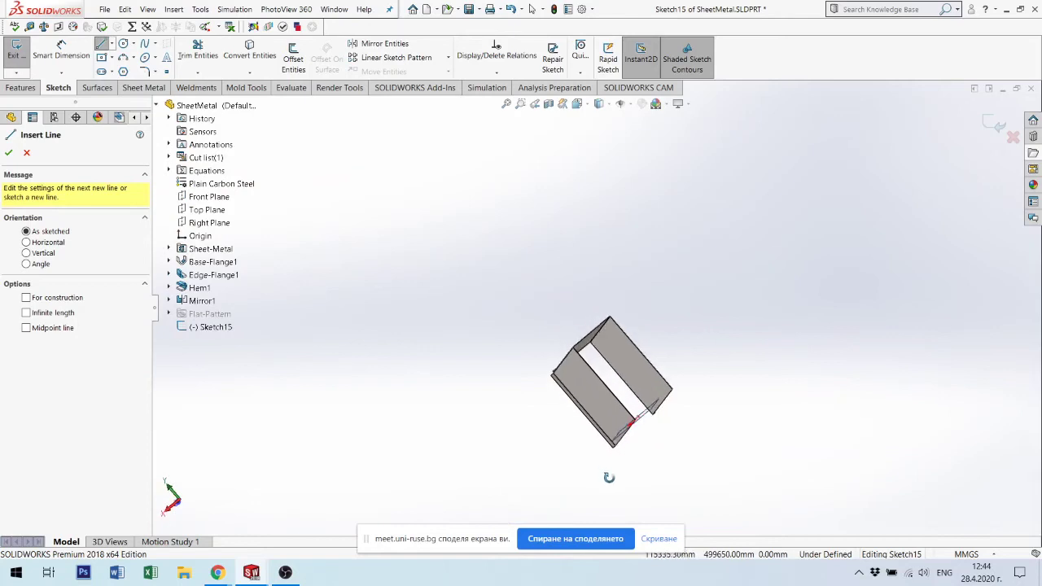
{"action": "scroll", "coordinate": [655, 411], "scroll_direction": "down", "scroll_amount": 3}
{"action": "scroll", "coordinate": [610, 395], "scroll_direction": "down", "scroll_amount": 4}
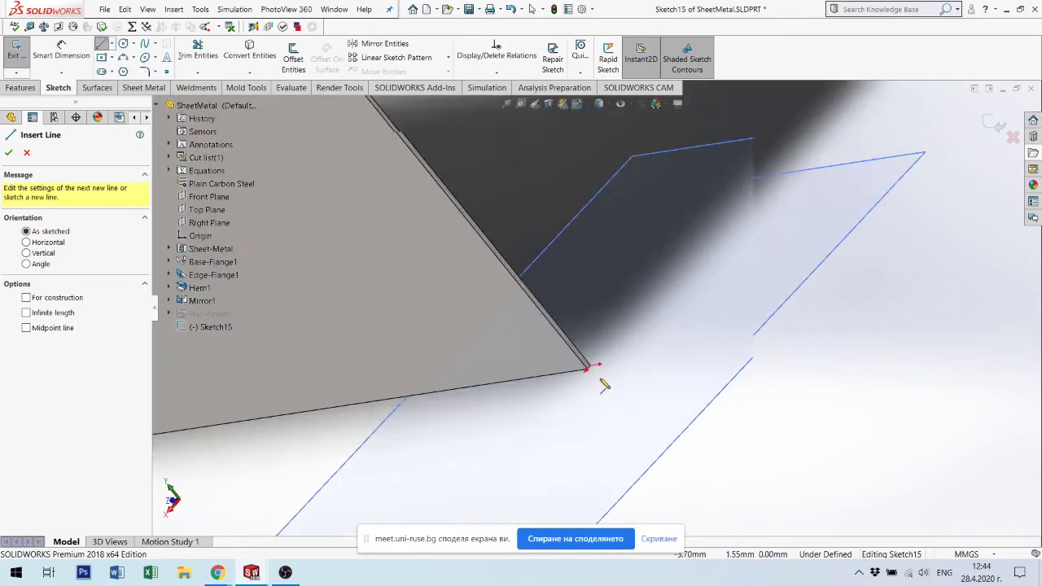
{"action": "scroll", "coordinate": [586, 358], "scroll_direction": "down", "scroll_amount": 2}
Draw a line from the flange corner point and make it horizontal.
{"action": "left_click", "coordinate": [593, 345]}
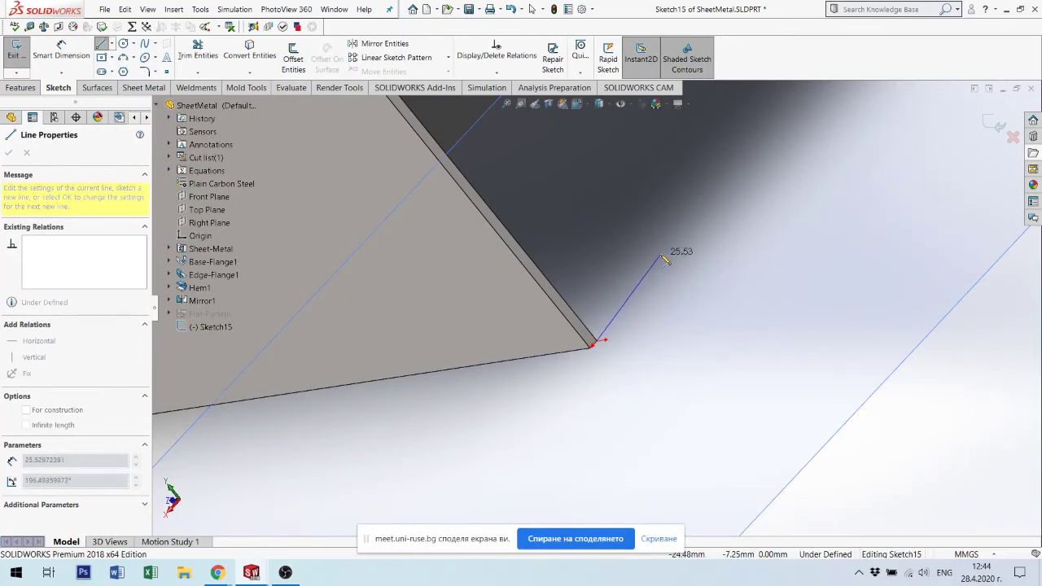
{"action": "left_click", "coordinate": [687, 230]}
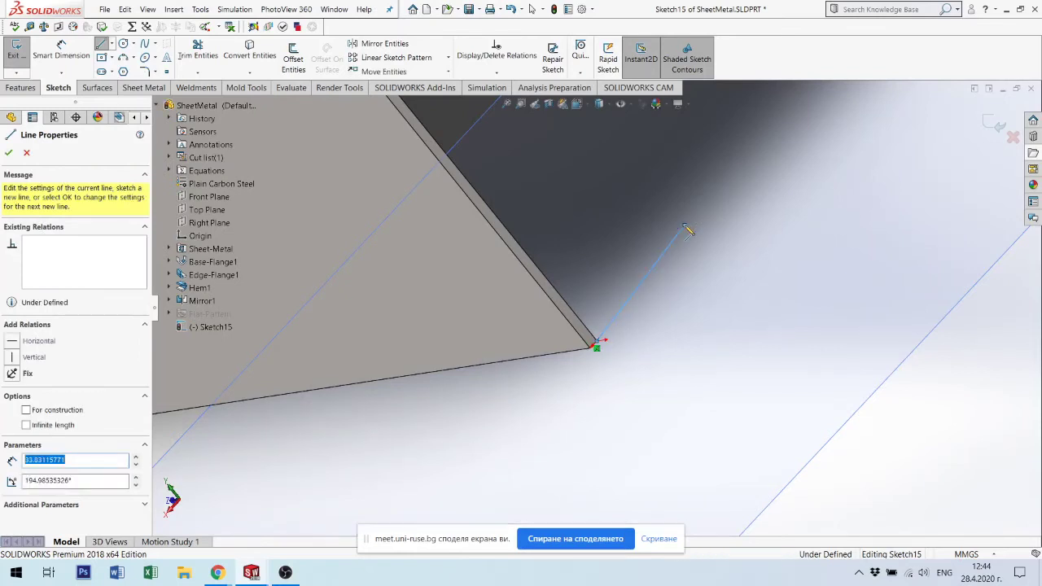
{"action": "key", "text": "Escape"}
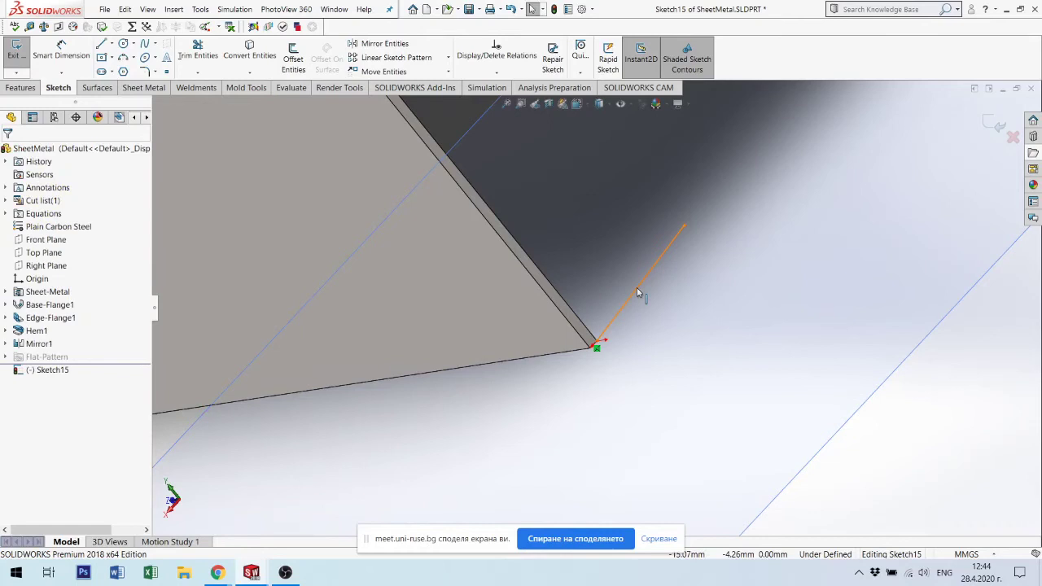
{"action": "left_click", "coordinate": [636, 287]}
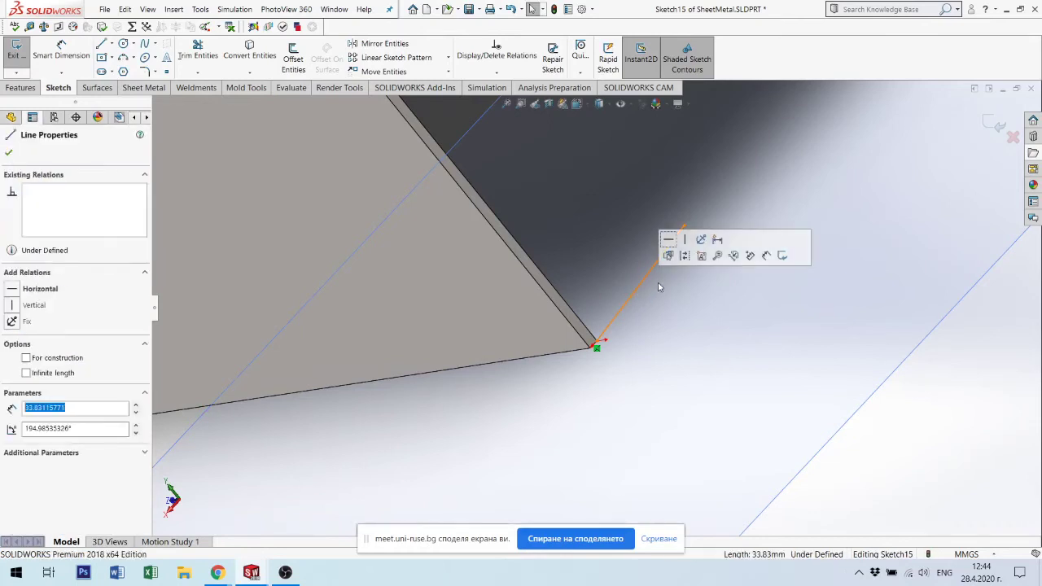
{"action": "left_click", "coordinate": [667, 239]}
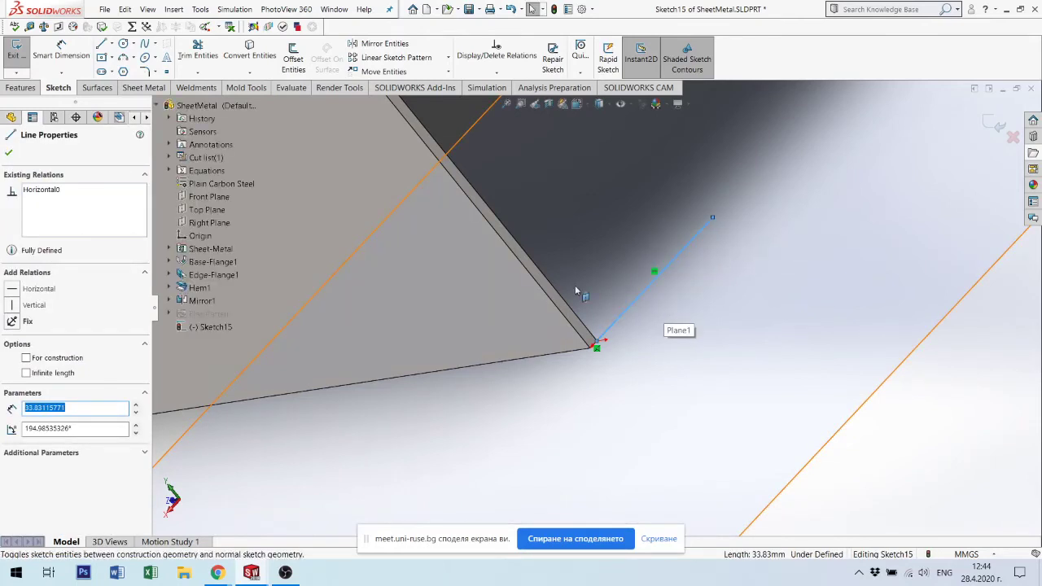
{"action": "mouse_move", "coordinate": [669, 322]}
{"action": "middle_mouse_down"}
{"action": "mouse_move", "coordinate": [709, 322]}
{"action": "mouse_move", "coordinate": [692, 324]}
{"action": "mouse_move", "coordinate": [814, 421]}
{"action": "mouse_move", "coordinate": [814, 387]}
{"action": "mouse_move", "coordinate": [734, 325]}
{"action": "mouse_move", "coordinate": [716, 333]}
{"action": "middle_mouse_up"}
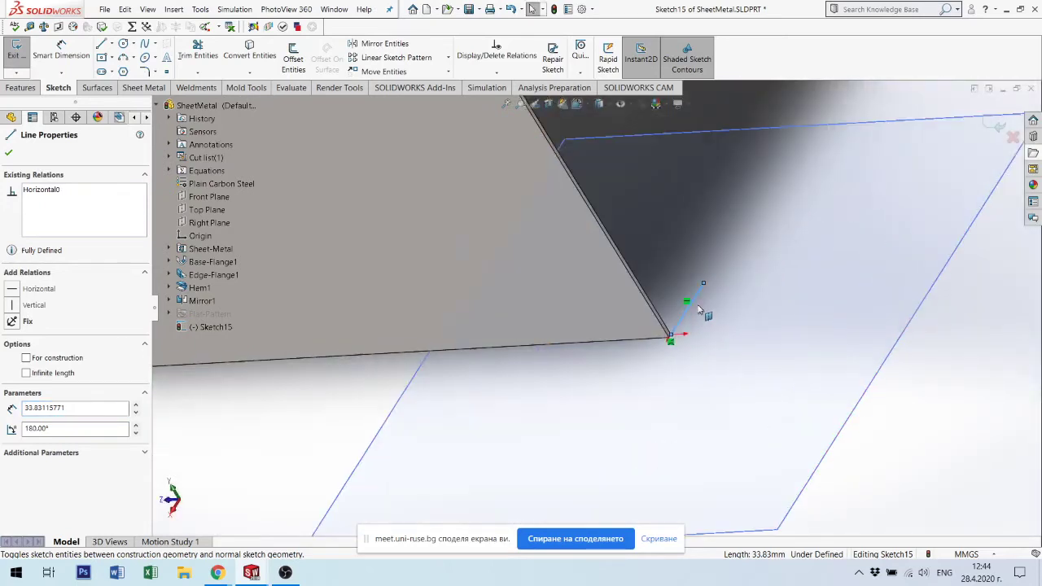
{"action": "scroll", "coordinate": [700, 333], "scroll_direction": "down", "scroll_amount": 3}
Dimension the line to 26 mm and close the dimension.
{"action": "left_click", "coordinate": [61, 49]}
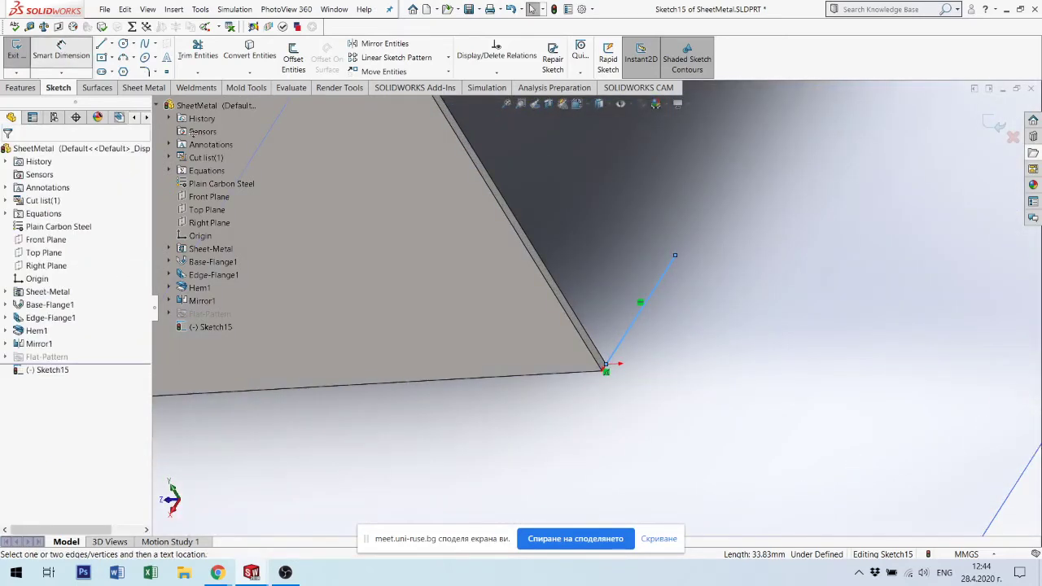
{"action": "left_click", "coordinate": [643, 317]}
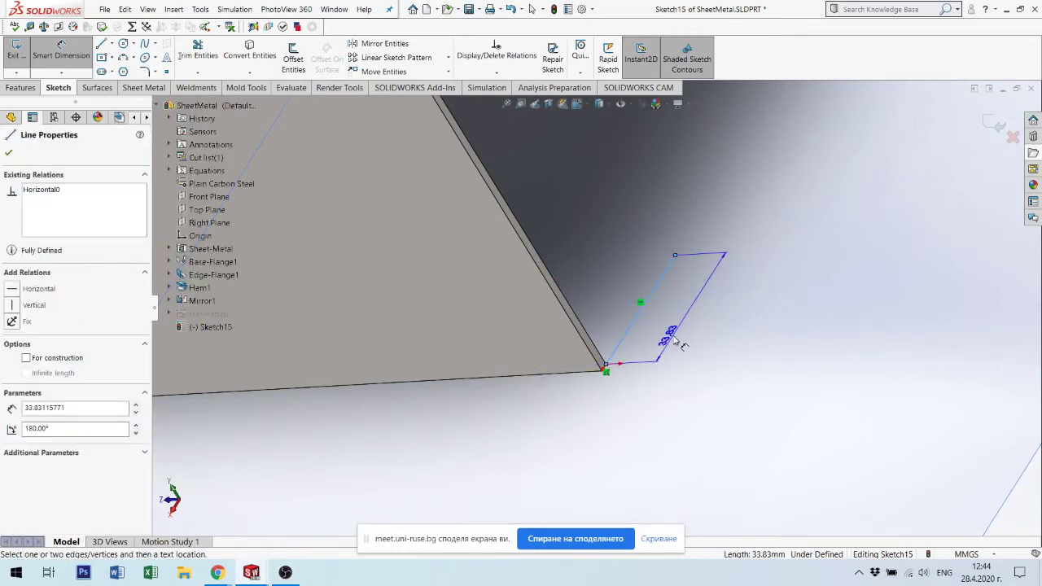
{"action": "left_click", "coordinate": [678, 341]}
{"action": "type", "text": "26"}
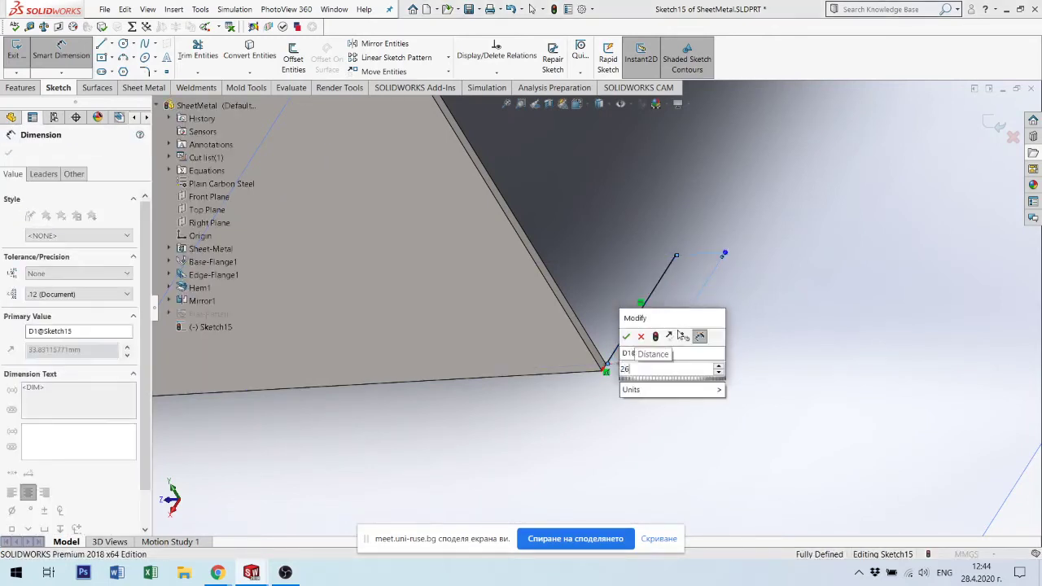
{"action": "key", "text": "Return"}
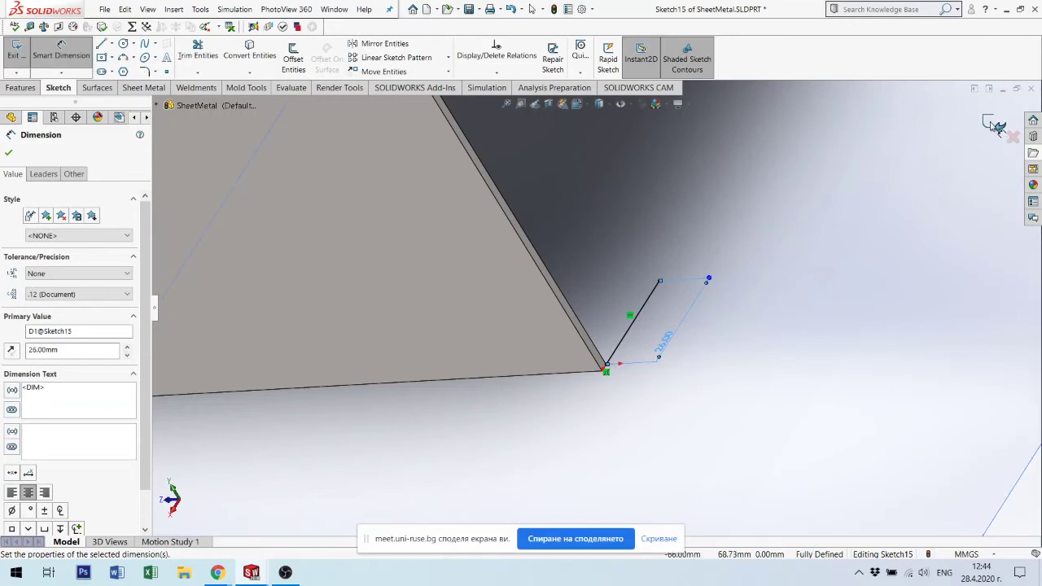
{"action": "left_click", "coordinate": [993, 125]}
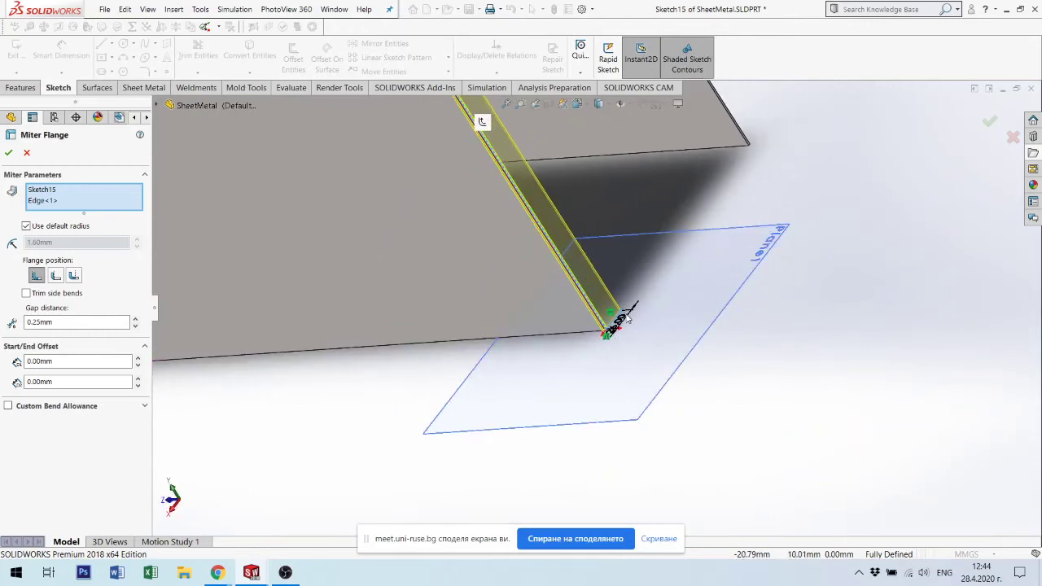
Zoom and orbit to inspect the miter flange preview along the box's first edge.
{"action": "scroll", "coordinate": [628, 318], "scroll_direction": "down", "scroll_amount": 3}
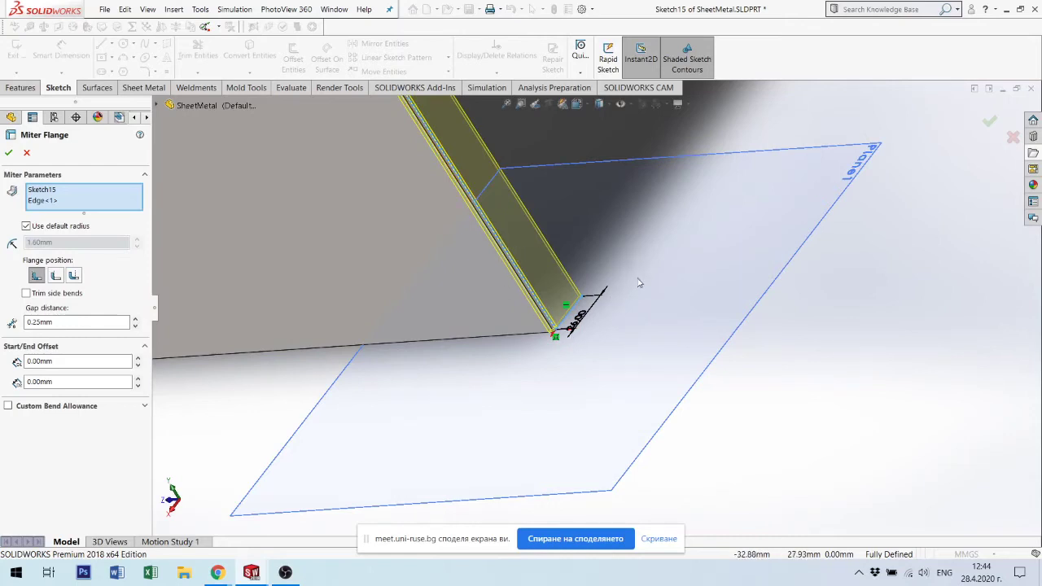
{"action": "scroll", "coordinate": [639, 281], "scroll_direction": "up", "scroll_amount": 3}
{"action": "scroll", "coordinate": [651, 265], "scroll_direction": "up", "scroll_amount": 2}
{"action": "mouse_move", "coordinate": [656, 258]}
{"action": "middle_mouse_down"}
{"action": "mouse_move", "coordinate": [637, 223]}
{"action": "mouse_move", "coordinate": [607, 214]}
{"action": "mouse_move", "coordinate": [627, 240]}
{"action": "mouse_move", "coordinate": [619, 251]}
{"action": "middle_mouse_up"}
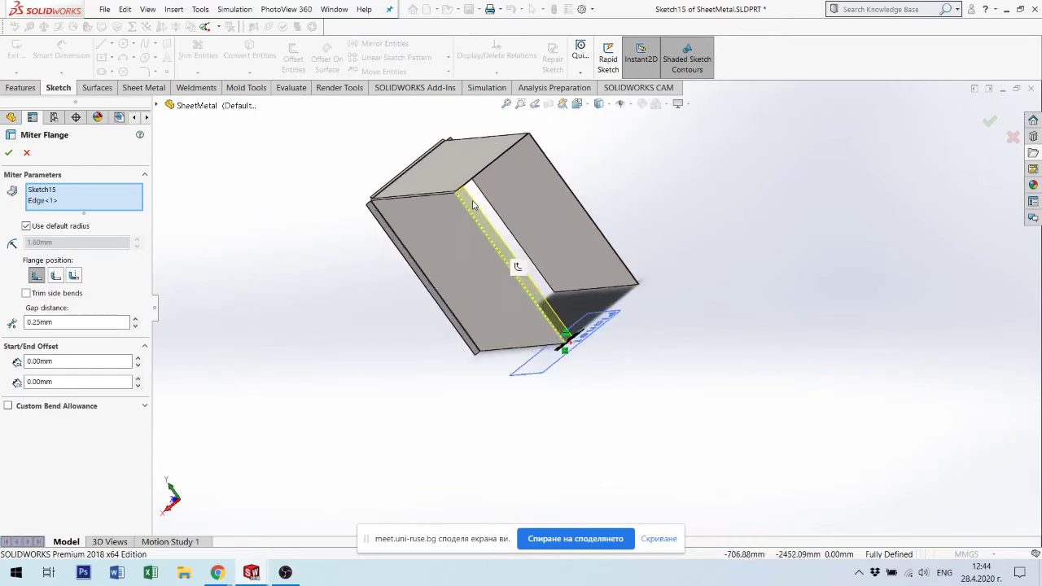
{"action": "scroll", "coordinate": [473, 205], "scroll_direction": "down", "scroll_amount": 3}
{"action": "scroll", "coordinate": [518, 199], "scroll_direction": "down", "scroll_amount": 3}
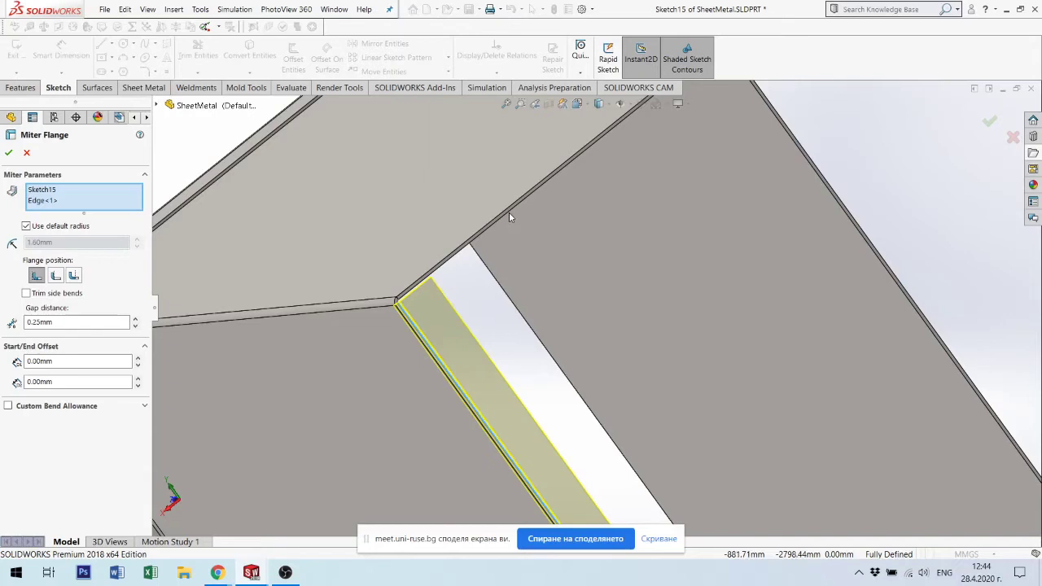
Add the opening's right-hand edges, Edge<4> and Edge<5>, to the miter flange.
{"action": "left_click", "coordinate": [112, 196]}
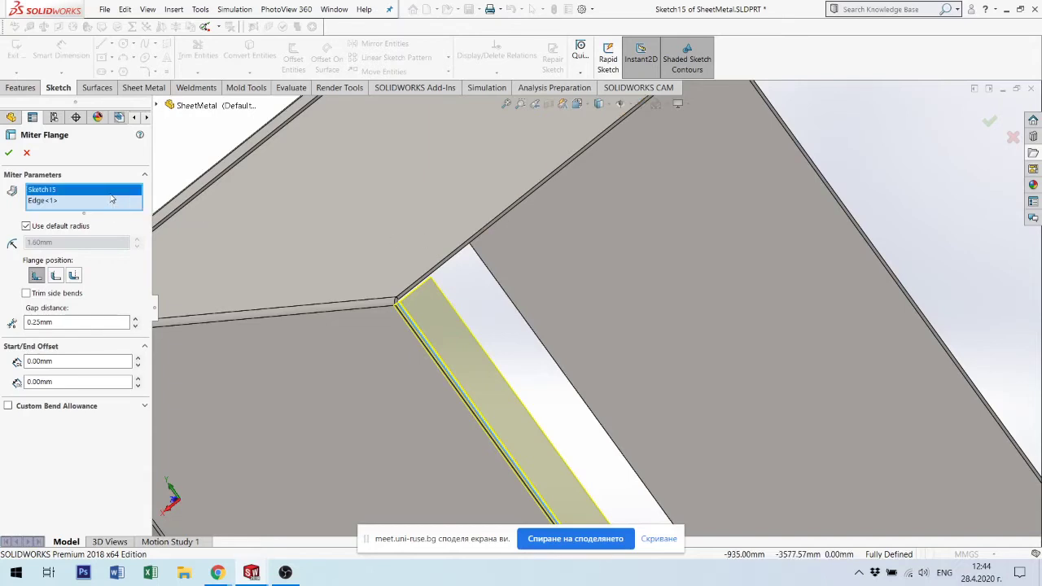
{"action": "left_click", "coordinate": [462, 258]}
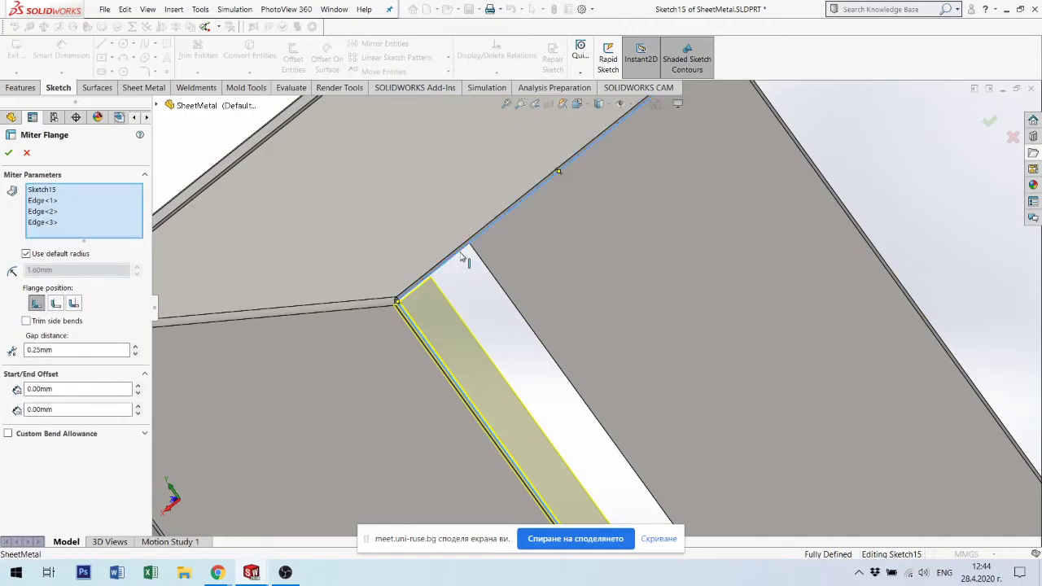
{"action": "scroll", "coordinate": [706, 291], "scroll_direction": "down", "scroll_amount": 2}
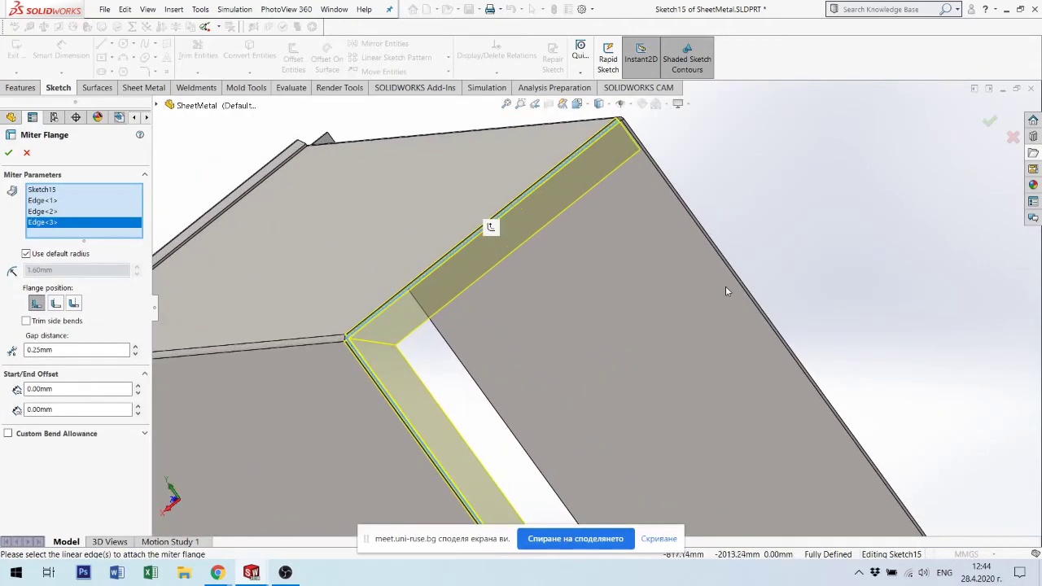
{"action": "left_click", "coordinate": [744, 291]}
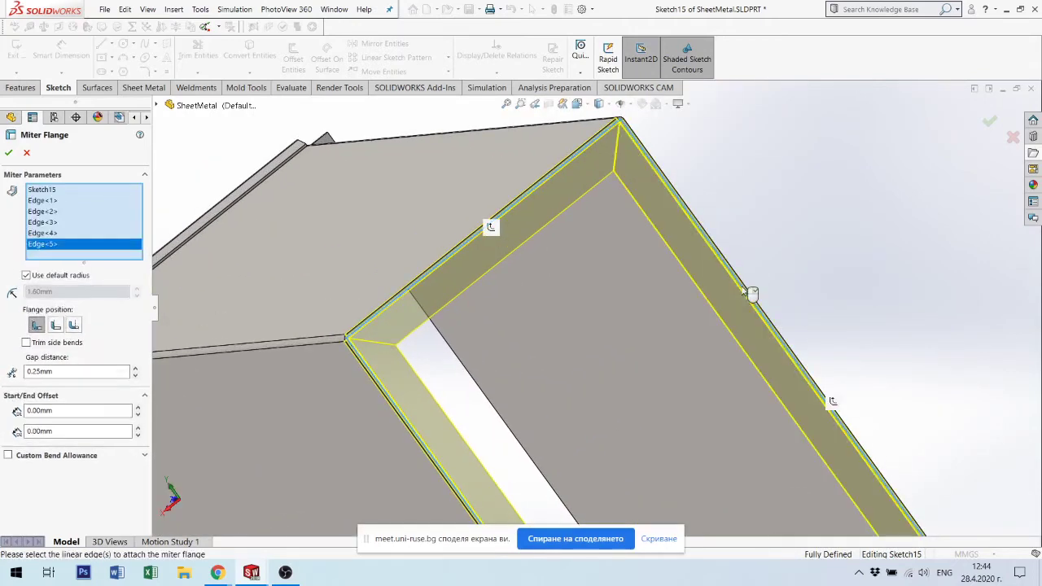
{"action": "scroll", "coordinate": [610, 346], "scroll_direction": "up", "scroll_amount": 5}
{"action": "mouse_move", "coordinate": [610, 346]}
{"action": "middle_mouse_down"}
{"action": "mouse_move", "coordinate": [616, 422]}
{"action": "mouse_move", "coordinate": [595, 337]}
{"action": "middle_mouse_up"}
{"action": "scroll", "coordinate": [595, 337], "scroll_direction": "down", "scroll_amount": 3}
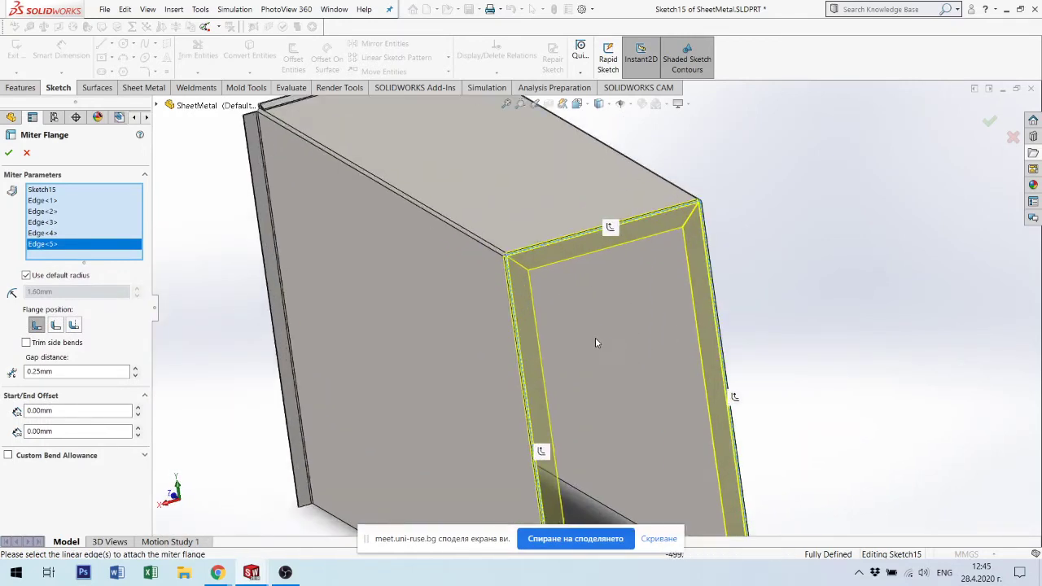
{"action": "scroll", "coordinate": [540, 254], "scroll_direction": "down", "scroll_amount": 2}
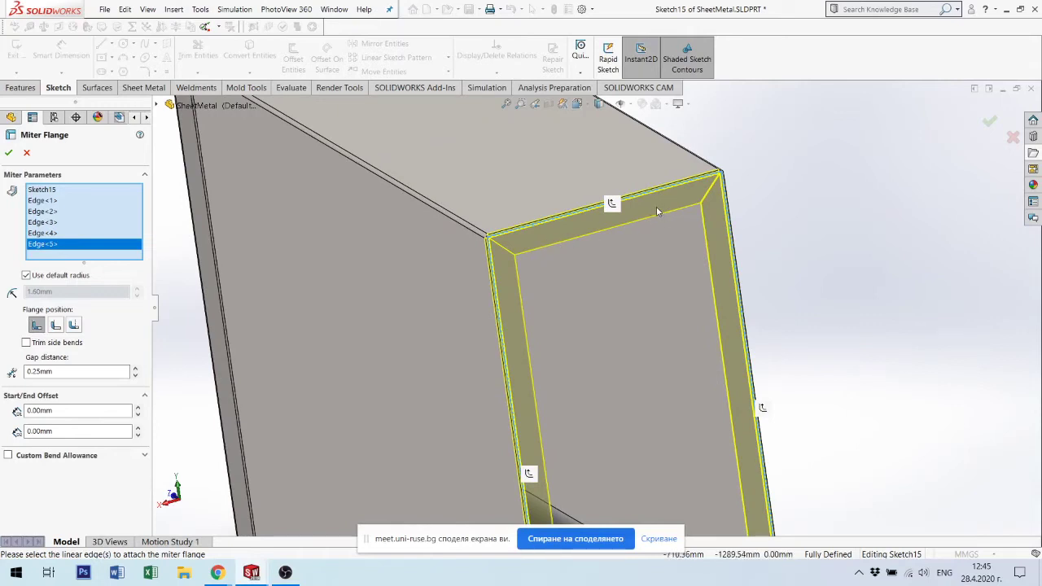
{"action": "scroll", "coordinate": [690, 211], "scroll_direction": "down", "scroll_amount": 1}
Set the flange position to Bend Outside with a 1 mm gap distance.
{"action": "scroll", "coordinate": [690, 212], "scroll_direction": "down", "scroll_amount": 2}
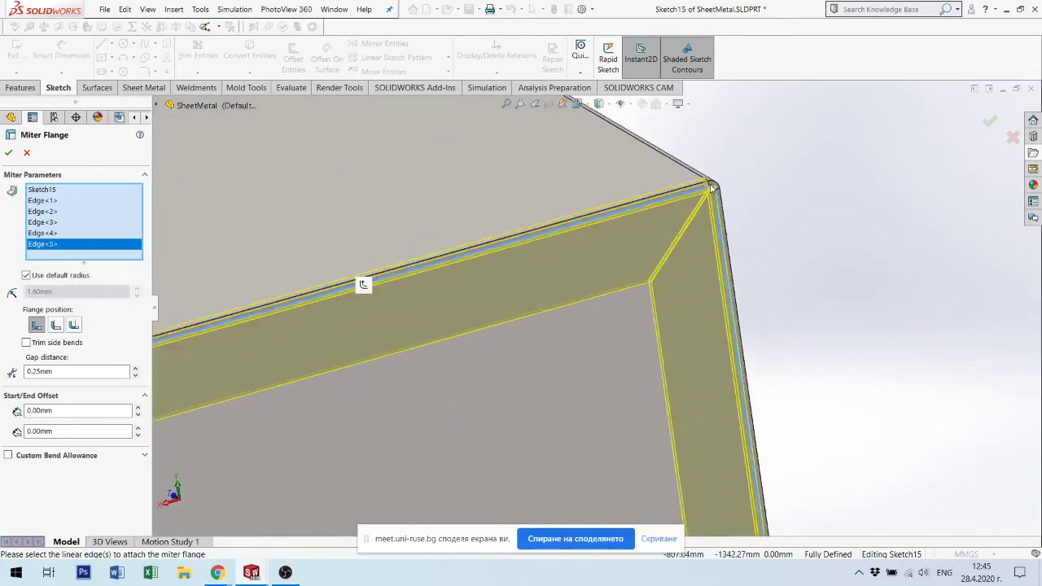
{"action": "scroll", "coordinate": [644, 270], "scroll_direction": "down", "scroll_amount": 3}
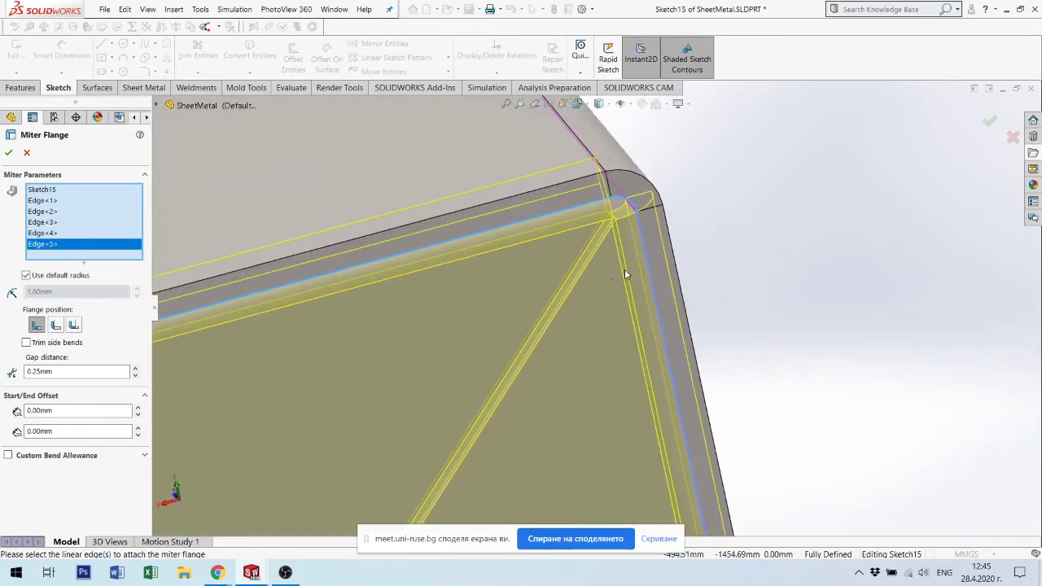
{"action": "left_click", "coordinate": [73, 325]}
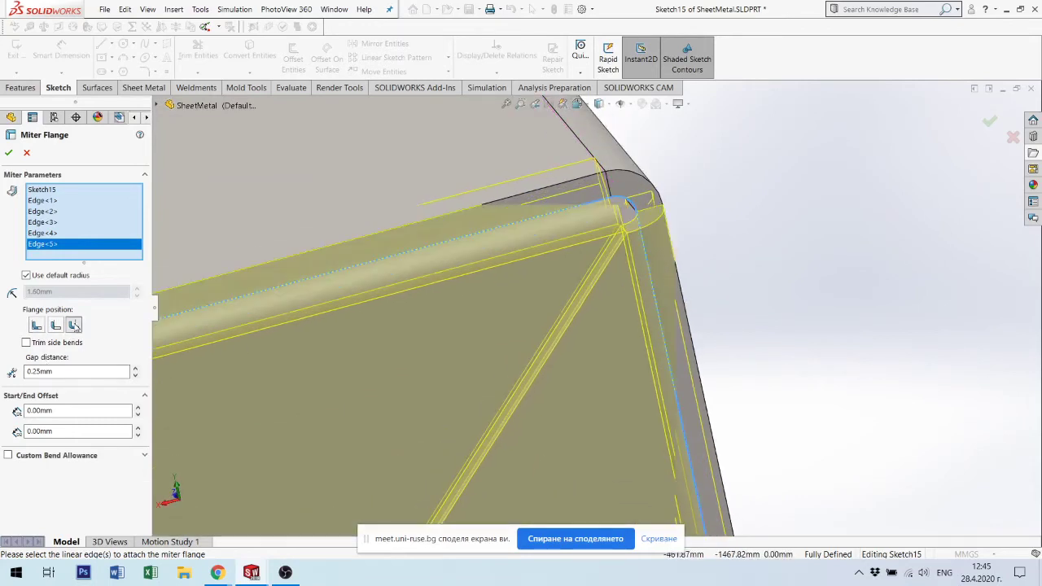
{"action": "scroll", "coordinate": [614, 264], "scroll_direction": "up", "scroll_amount": 2}
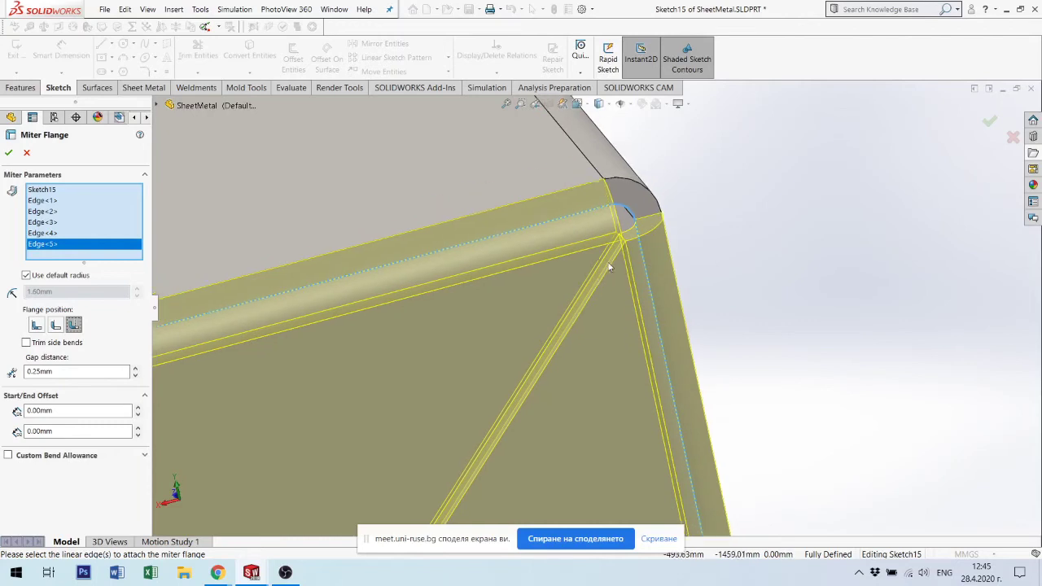
{"action": "scroll", "coordinate": [493, 344], "scroll_direction": "up", "scroll_amount": 2}
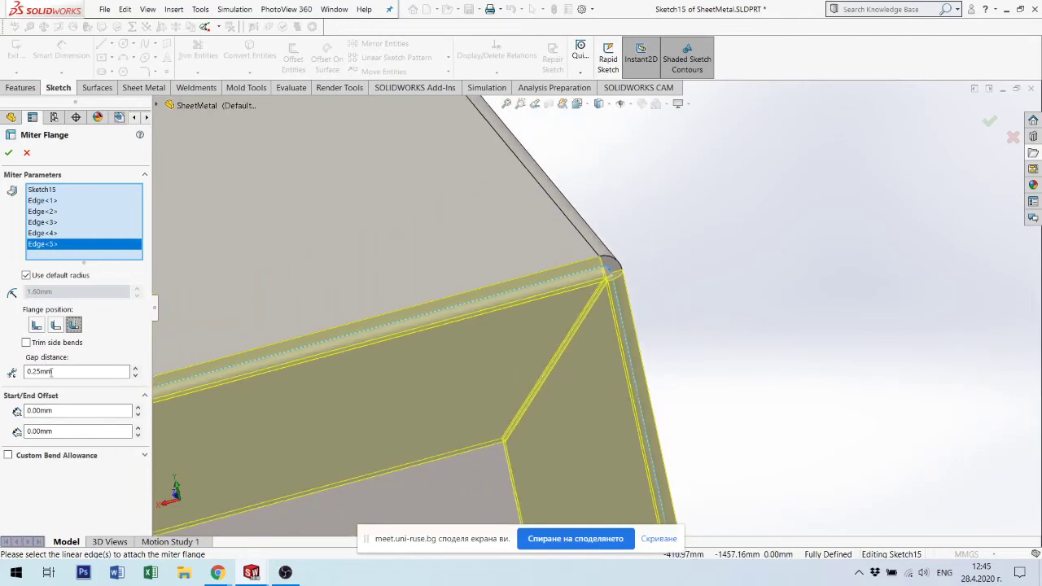
{"action": "type", "text": "1"}
{"action": "key", "text": "Return"}
Uncheck Use default radius to give the flange its own 1.60 mm radius.
{"action": "scroll", "coordinate": [590, 295], "scroll_direction": "down", "scroll_amount": 2}
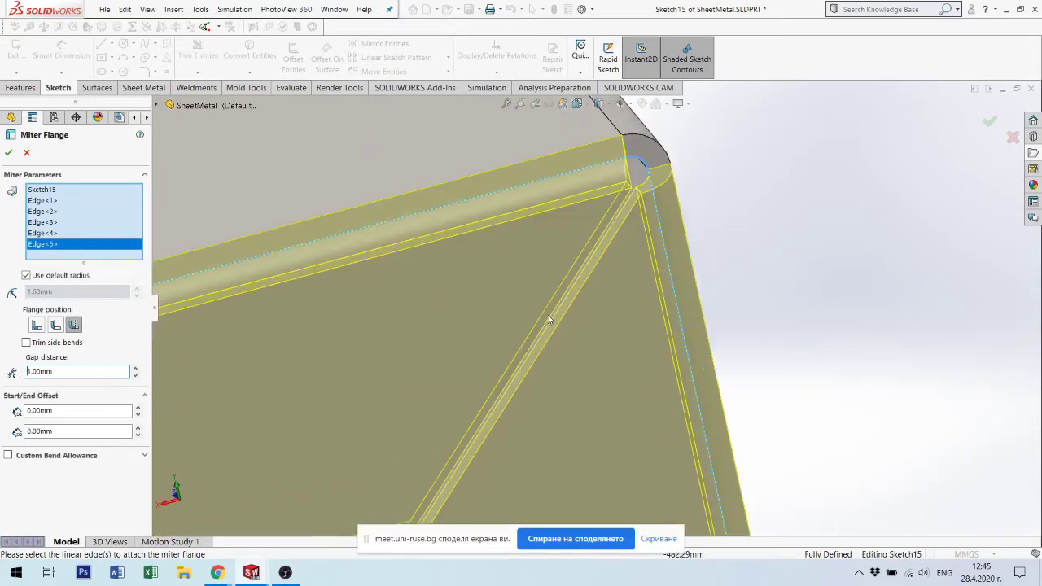
{"action": "scroll", "coordinate": [548, 318], "scroll_direction": "down", "scroll_amount": 2}
{"action": "scroll", "coordinate": [591, 186], "scroll_direction": "down", "scroll_amount": 2}
{"action": "scroll", "coordinate": [591, 162], "scroll_direction": "down", "scroll_amount": 2}
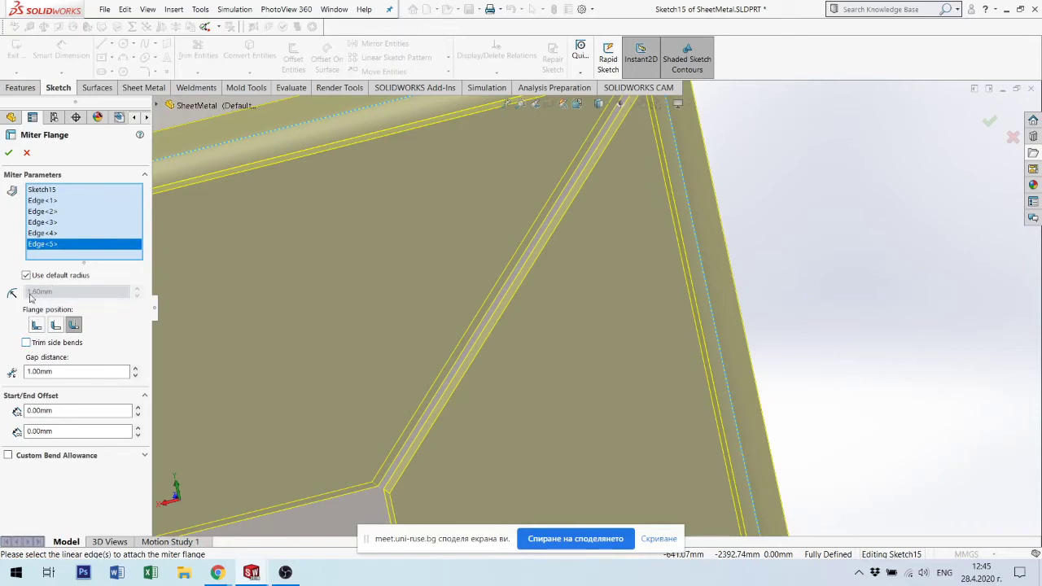
{"action": "left_click", "coordinate": [128, 277]}
{"action": "scroll", "coordinate": [379, 354], "scroll_direction": "up", "scroll_amount": 5}
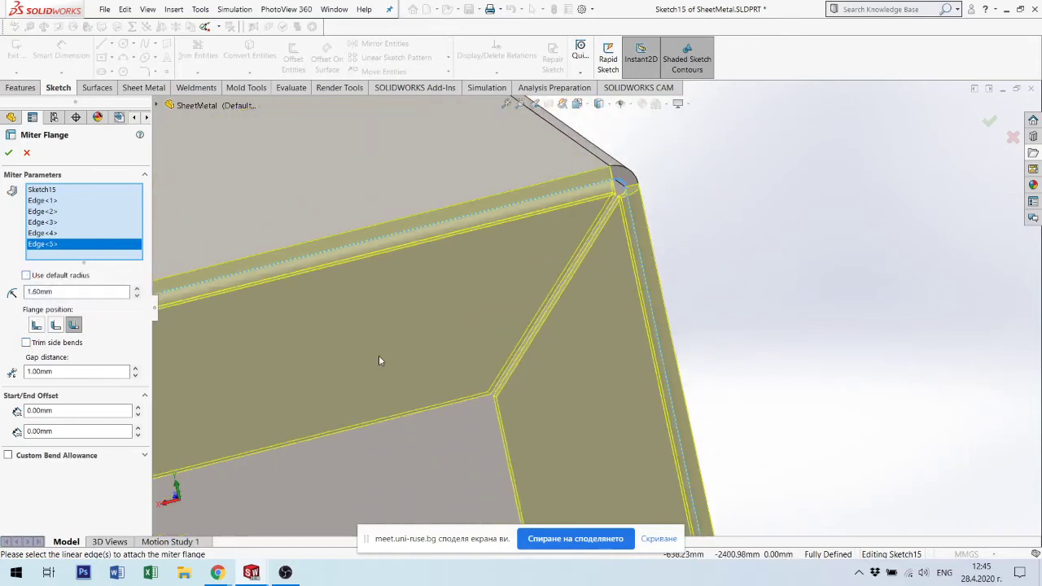
{"action": "scroll", "coordinate": [617, 419], "scroll_direction": "down", "scroll_amount": 3}
{"action": "scroll", "coordinate": [515, 395], "scroll_direction": "down", "scroll_amount": 2}
{"action": "scroll", "coordinate": [515, 400], "scroll_direction": "up", "scroll_amount": 3}
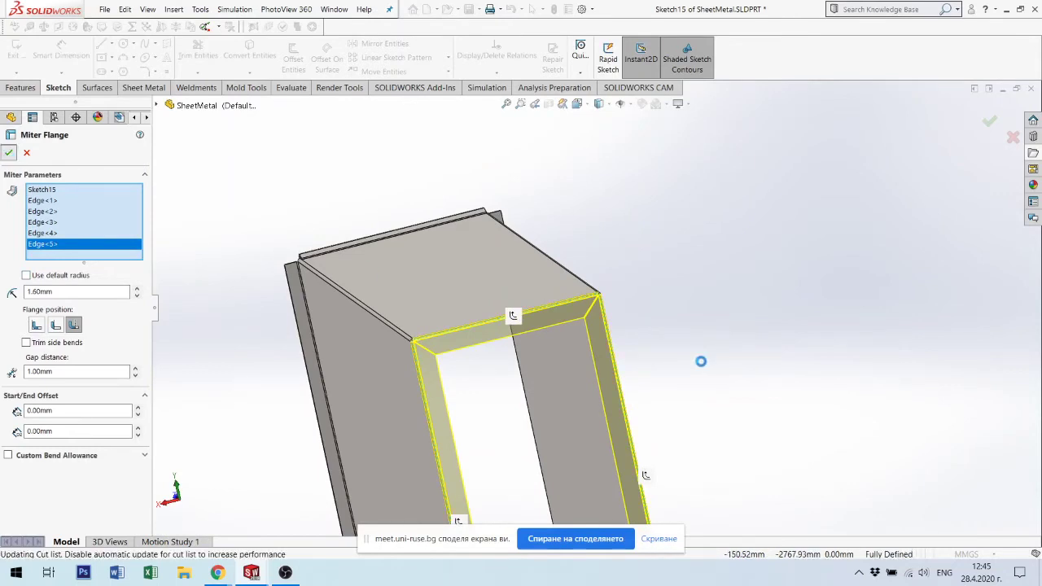
{"action": "scroll", "coordinate": [569, 385], "scroll_direction": "up", "scroll_amount": 2}
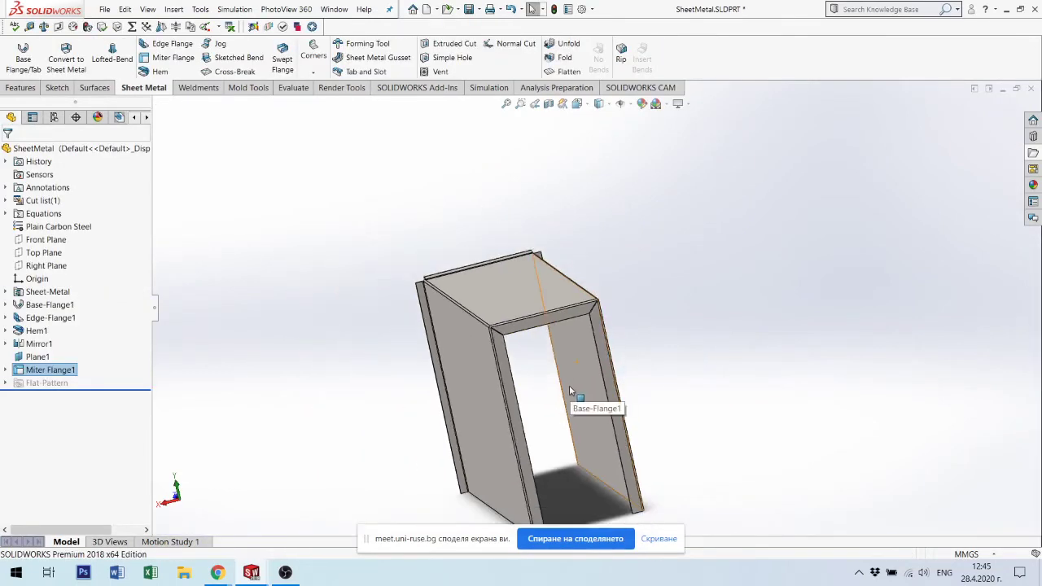
{"action": "key", "text": "ctrl+4"}
Hide Plane1 and orbit the box to an angled view.
{"action": "left_click", "coordinate": [38, 356]}
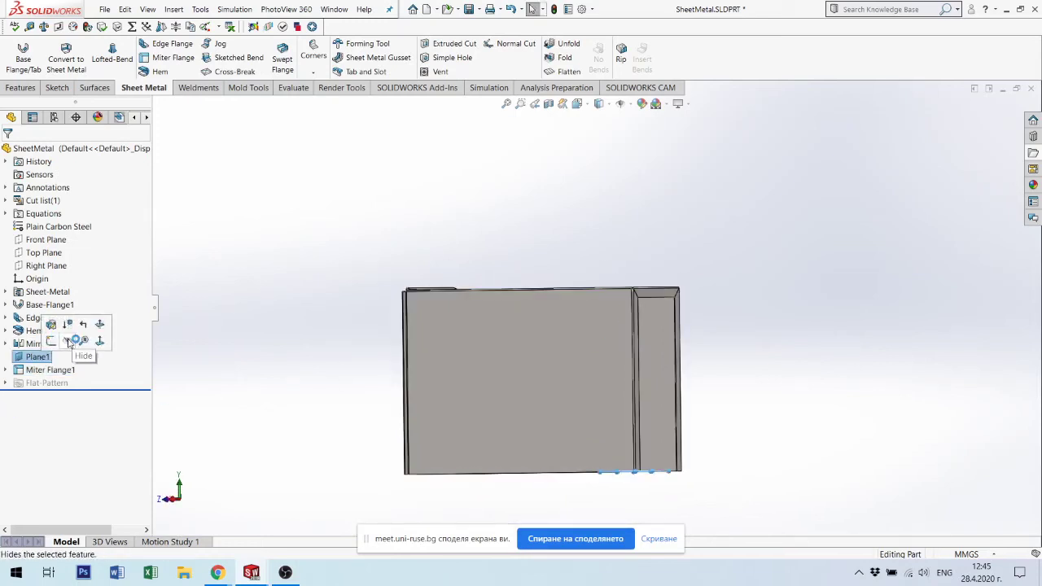
{"action": "left_click", "coordinate": [70, 342]}
{"action": "middle_click_drag", "start_coordinate": [597, 448], "coordinate": [579, 497]}
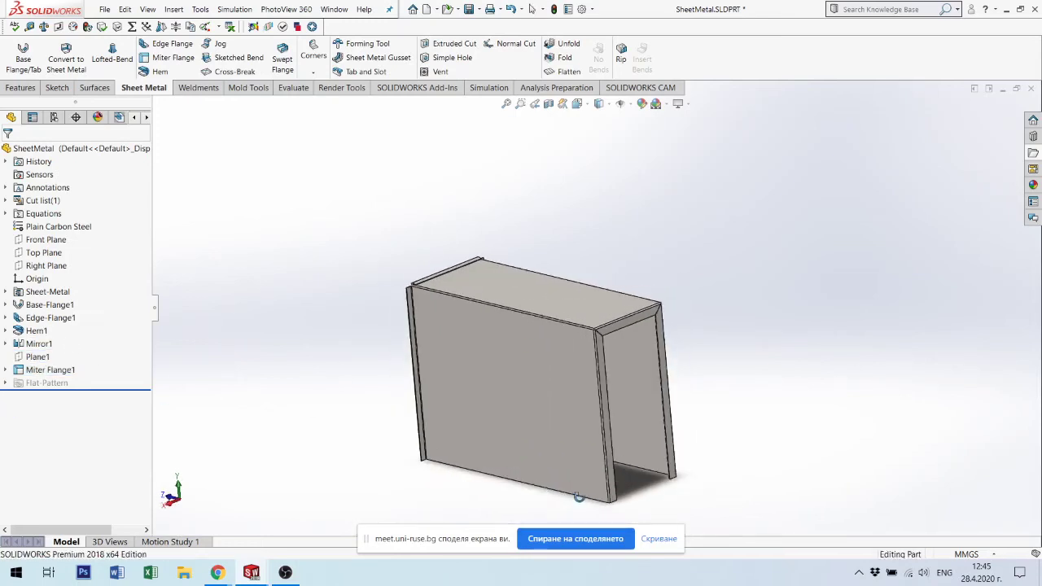
{"action": "scroll", "coordinate": [590, 366], "scroll_direction": "down", "scroll_amount": 3}
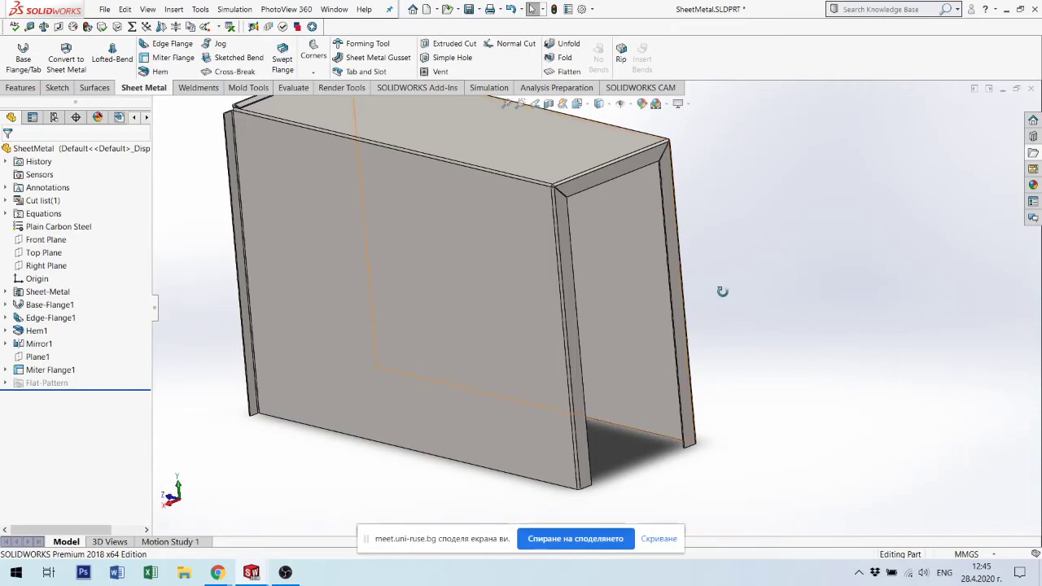
{"action": "middle_click_drag", "start_coordinate": [722, 291], "coordinate": [623, 338]}
{"action": "scroll", "coordinate": [266, 159], "scroll_direction": "down", "scroll_amount": 3}
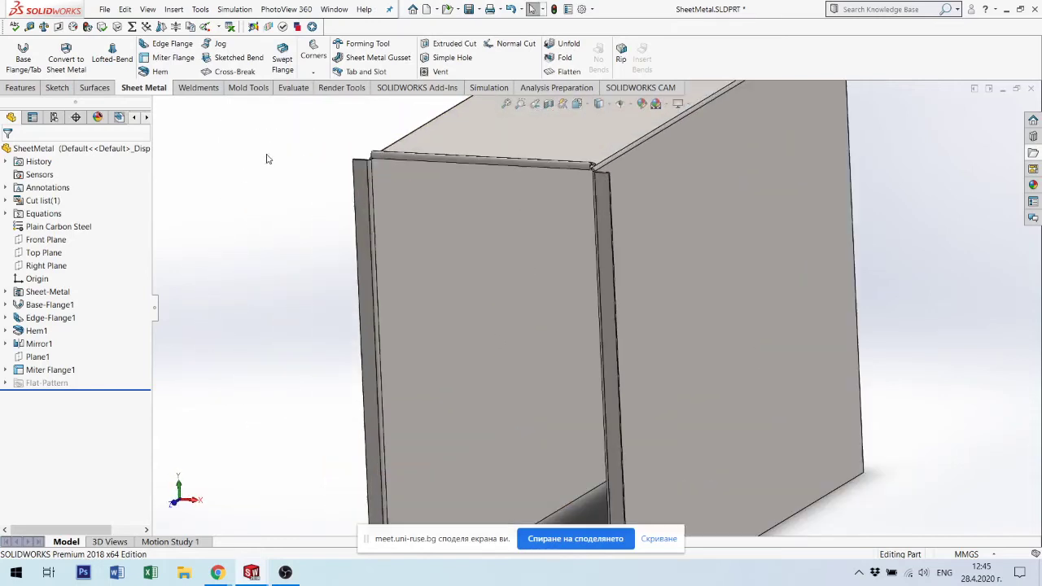
Select the left side flange, then expand Edge-Flange1 and select its Sketch10.
{"action": "left_click", "coordinate": [363, 225]}
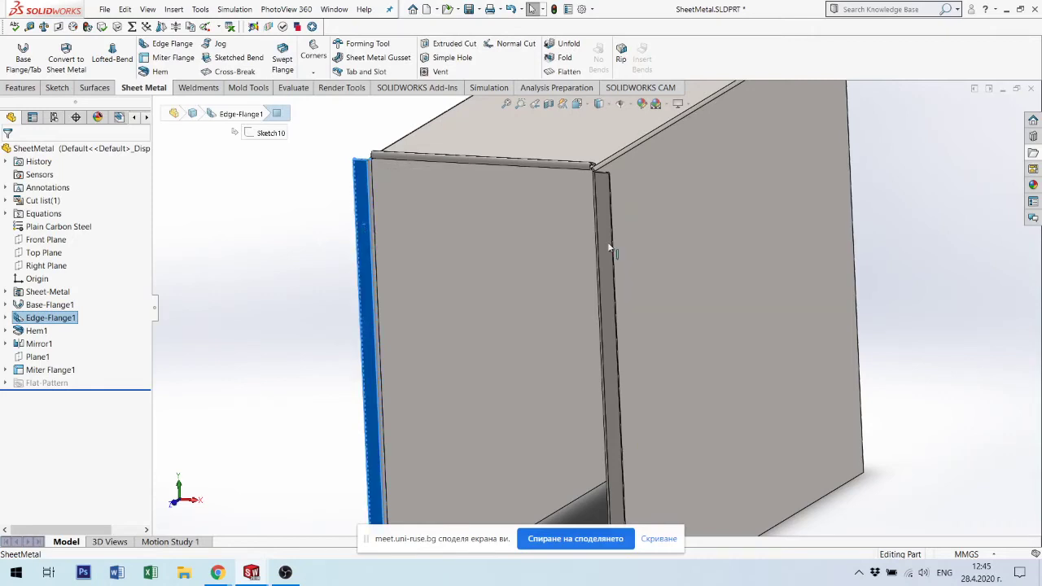
{"action": "scroll", "coordinate": [365, 196], "scroll_direction": "down", "scroll_amount": 3}
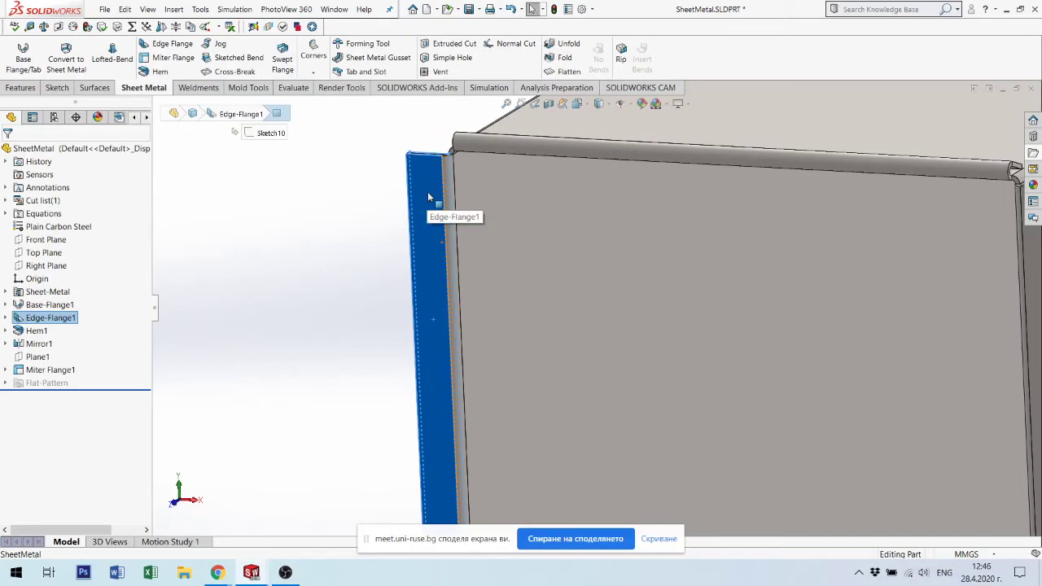
{"action": "left_click", "coordinate": [424, 182]}
{"action": "mouse_move", "coordinate": [424, 182]}
{"action": "middle_mouse_down"}
{"action": "mouse_move", "coordinate": [450, 222]}
{"action": "mouse_move", "coordinate": [469, 216]}
{"action": "middle_mouse_up"}
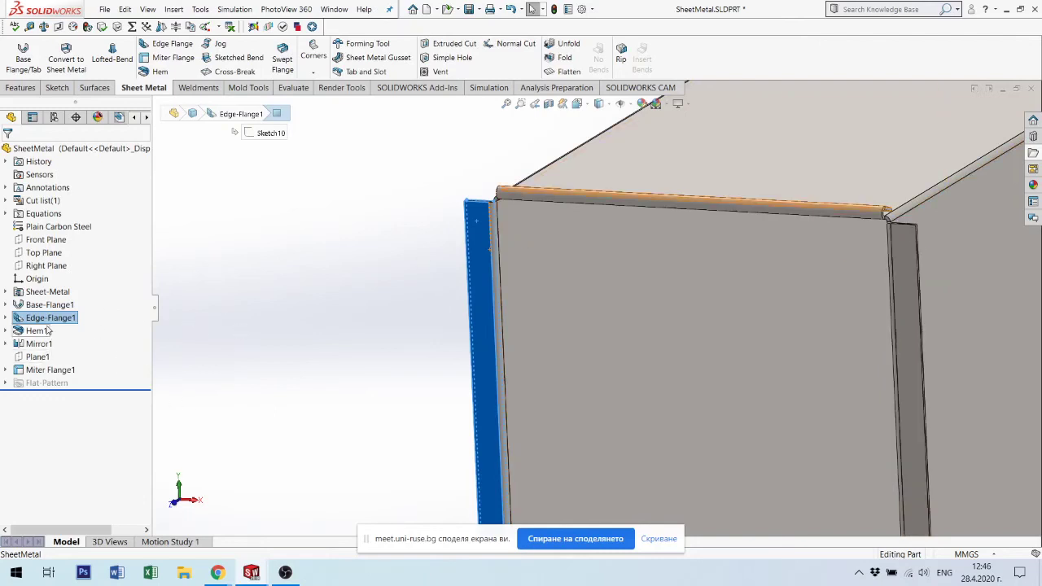
{"action": "left_click", "coordinate": [6, 318]}
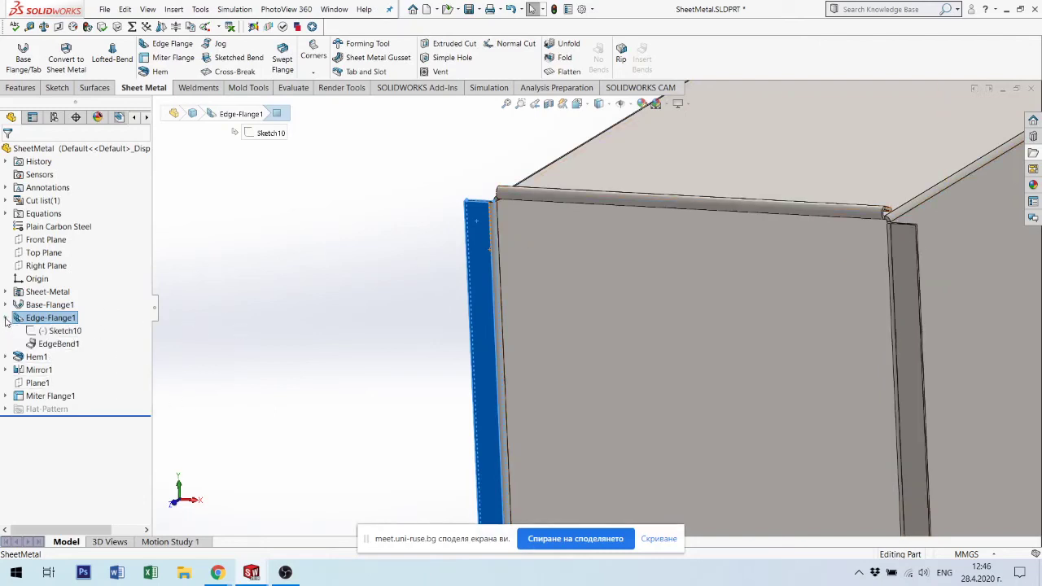
{"action": "left_click", "coordinate": [54, 331]}
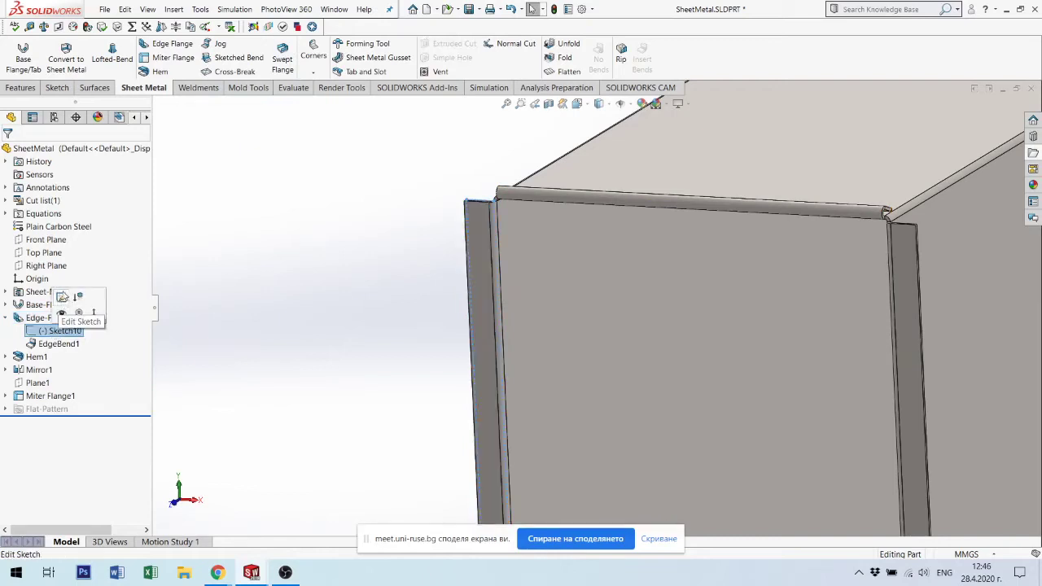
Edit Sketch10 and pull the profile's right end leftward to shorten it.
{"action": "left_click", "coordinate": [61, 297]}
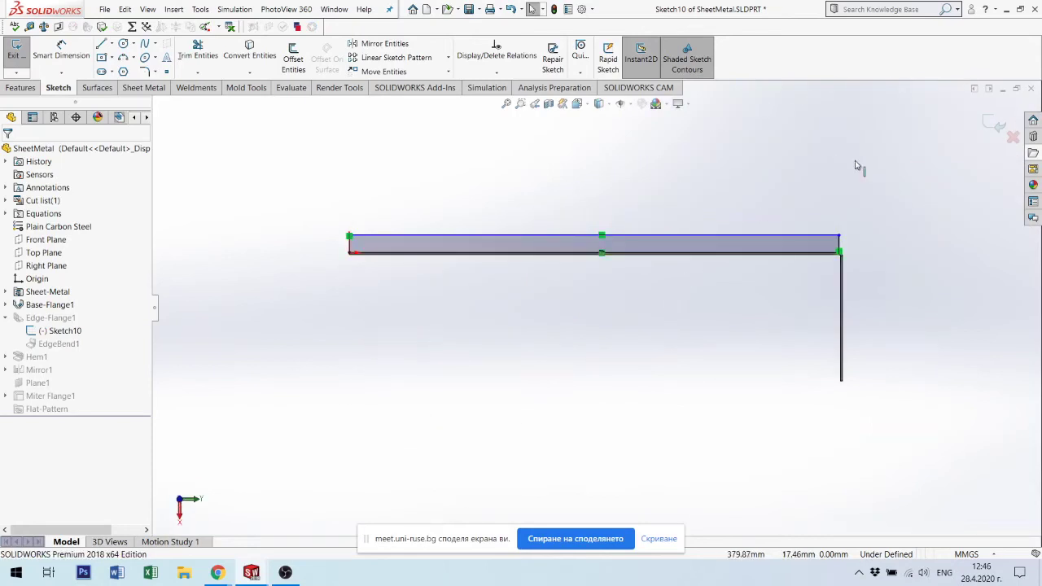
{"action": "scroll", "coordinate": [812, 235], "scroll_direction": "down", "scroll_amount": 3}
{"action": "scroll", "coordinate": [781, 272], "scroll_direction": "down", "scroll_amount": 2}
{"action": "scroll", "coordinate": [726, 291], "scroll_direction": "down", "scroll_amount": 2}
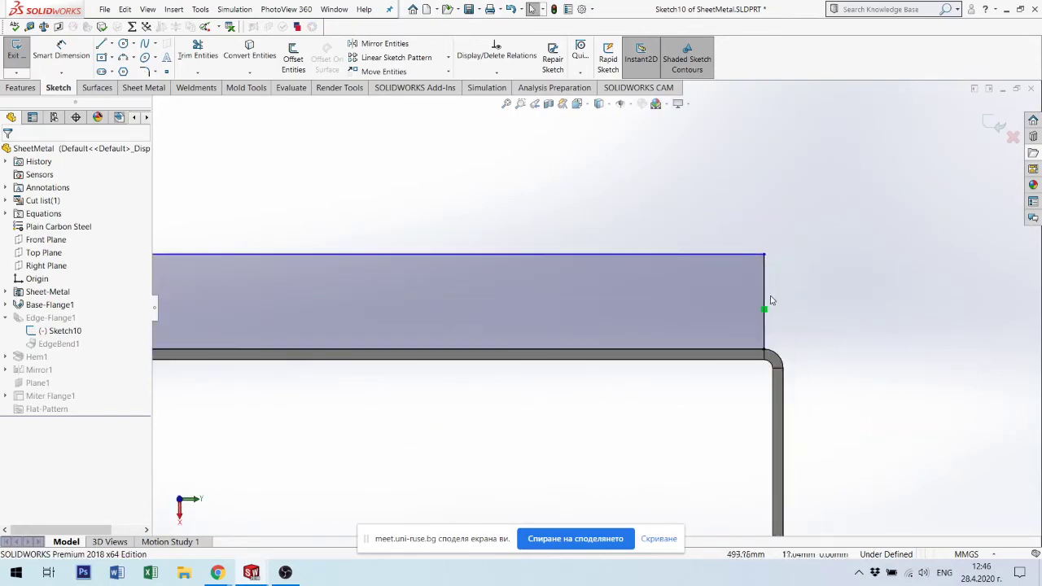
{"action": "scroll", "coordinate": [611, 303], "scroll_direction": "up", "scroll_amount": 3}
{"action": "scroll", "coordinate": [366, 297], "scroll_direction": "down", "scroll_amount": 2}
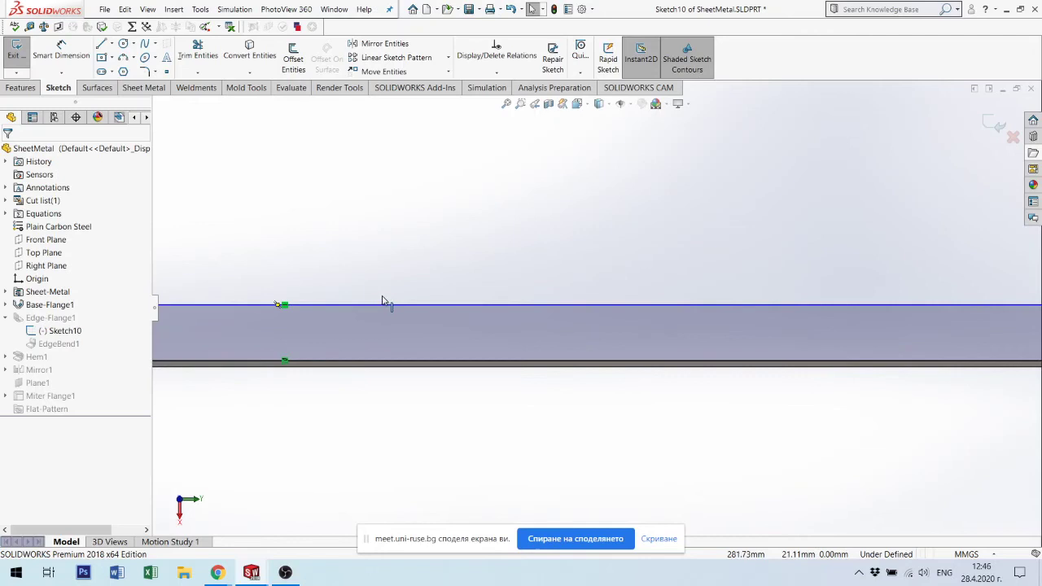
{"action": "scroll", "coordinate": [570, 321], "scroll_direction": "up", "scroll_amount": 2}
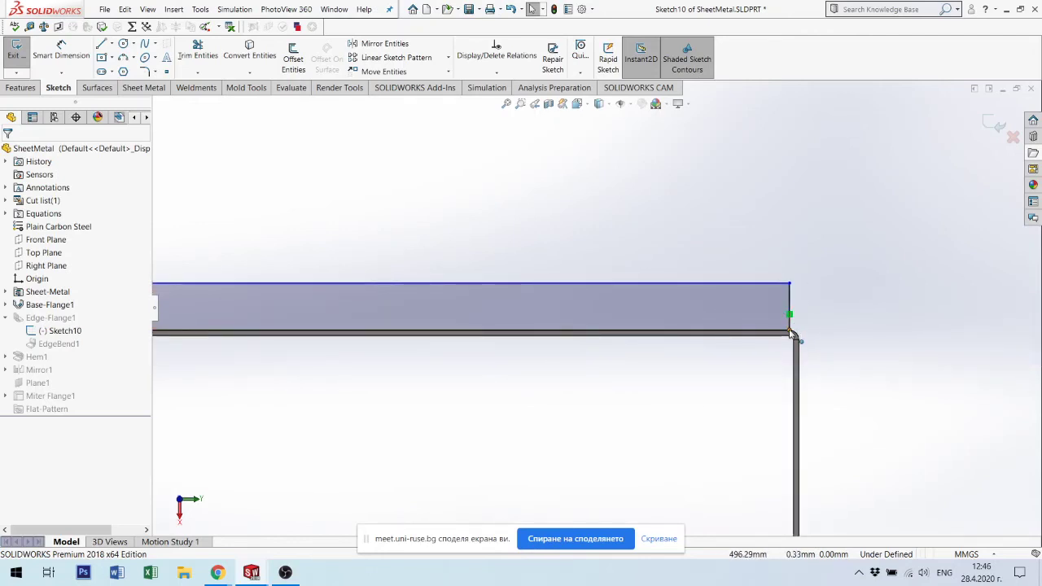
{"action": "left_click_drag", "start_coordinate": [791, 334], "coordinate": [710, 334]}
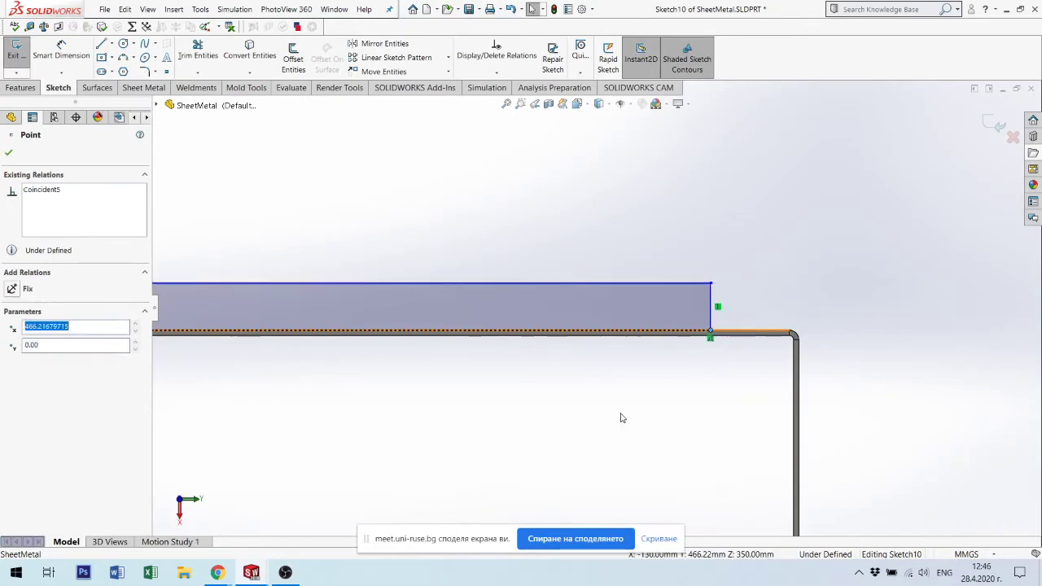
Shift the profile's left end right and drag its top corner inward to slant it, then zoom to fit.
{"action": "scroll", "coordinate": [367, 350], "scroll_direction": "up", "scroll_amount": 2}
{"action": "scroll", "coordinate": [284, 330], "scroll_direction": "up", "scroll_amount": 1}
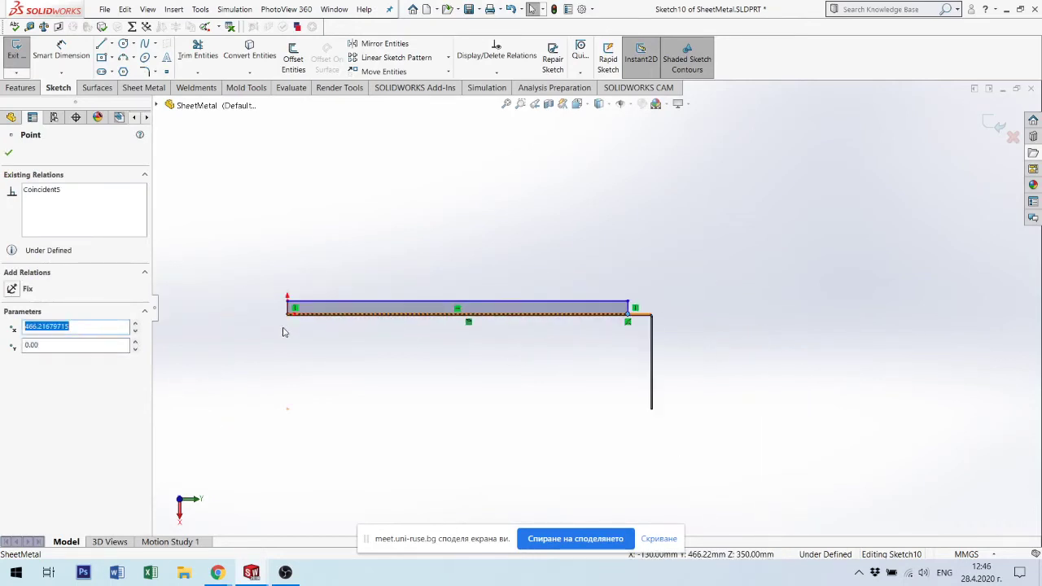
{"action": "scroll", "coordinate": [328, 309], "scroll_direction": "down", "scroll_amount": 2}
{"action": "scroll", "coordinate": [396, 309], "scroll_direction": "down", "scroll_amount": 2}
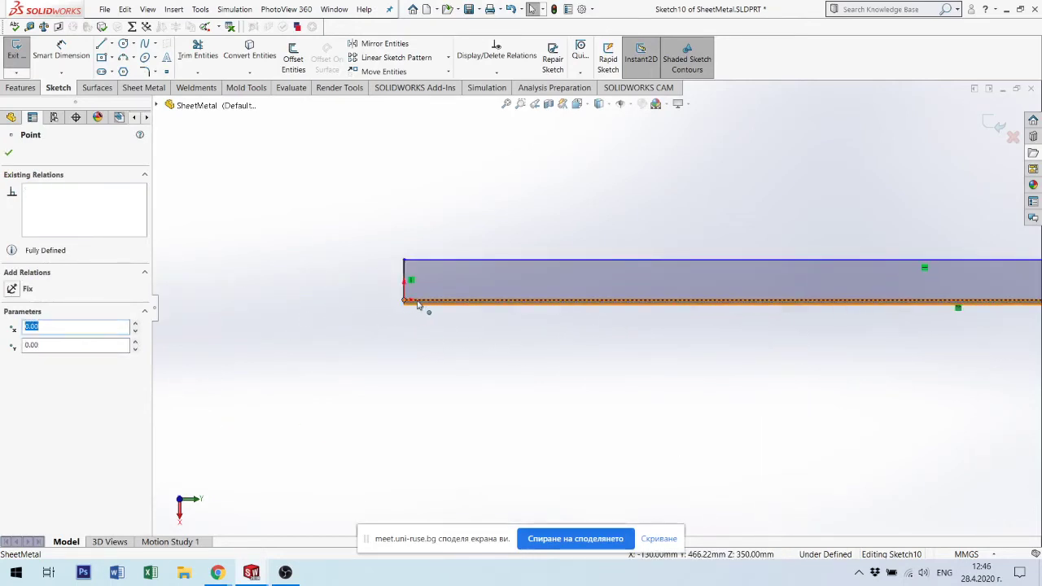
{"action": "left_click_drag", "start_coordinate": [407, 305], "coordinate": [450, 302]}
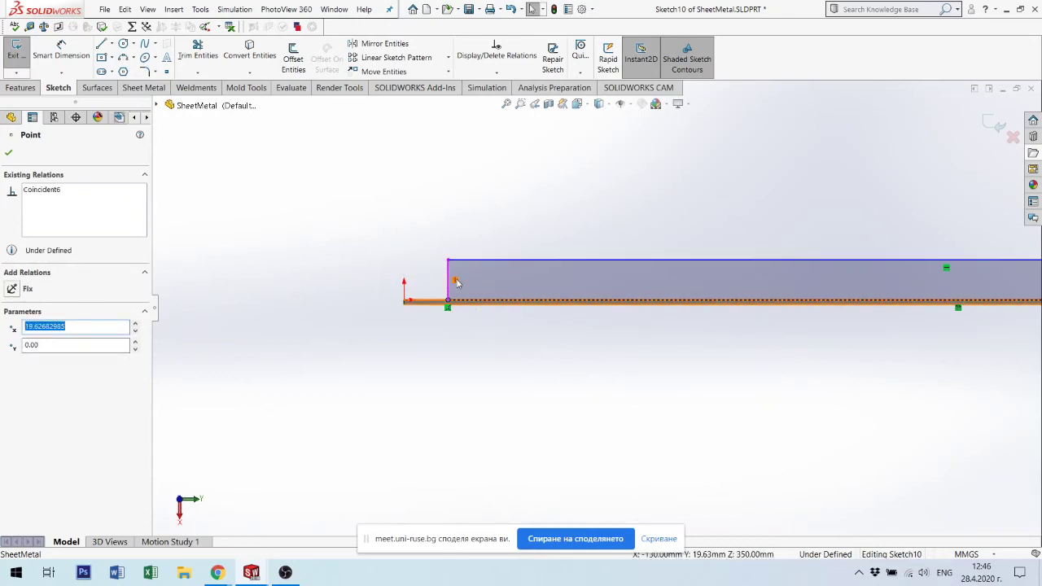
{"action": "left_click_drag", "start_coordinate": [448, 261], "coordinate": [491, 265]}
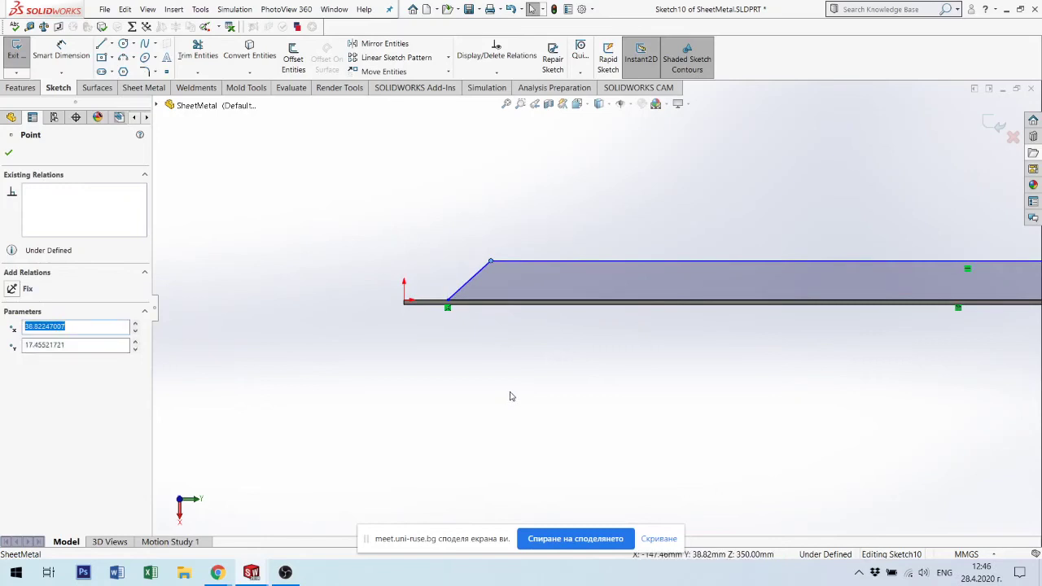
{"action": "scroll", "coordinate": [847, 293], "scroll_direction": "up", "scroll_amount": 1}
{"action": "scroll", "coordinate": [930, 304], "scroll_direction": "down", "scroll_amount": 3}
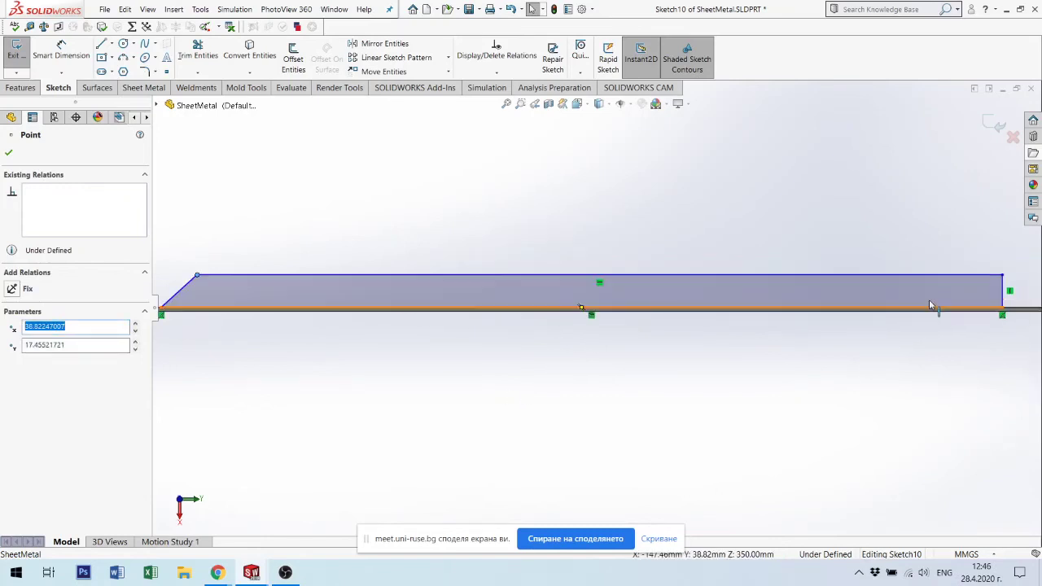
{"action": "scroll", "coordinate": [939, 295], "scroll_direction": "down", "scroll_amount": 3}
{"action": "scroll", "coordinate": [939, 291], "scroll_direction": "down", "scroll_amount": 2}
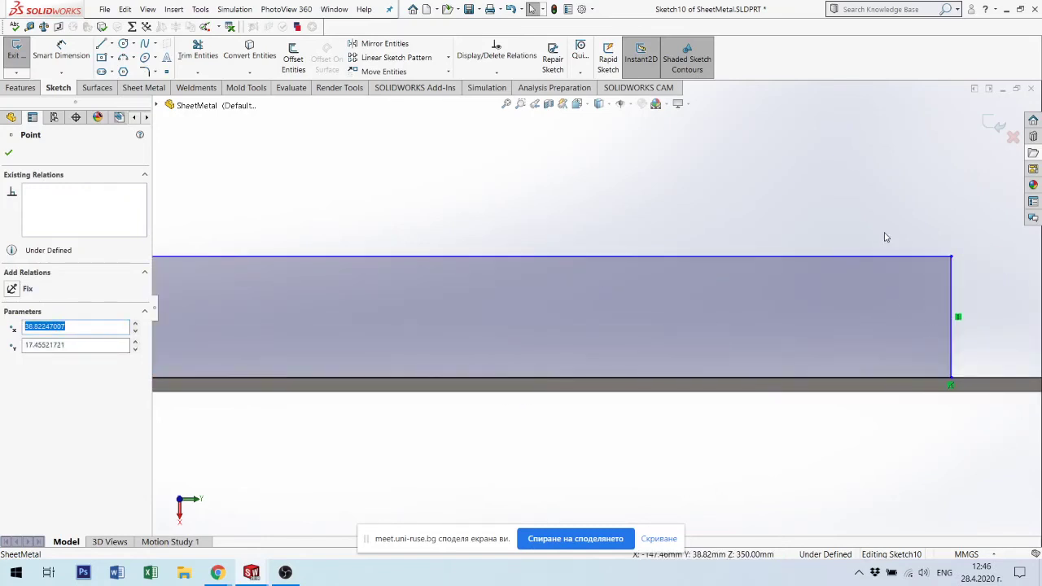
{"action": "scroll", "coordinate": [903, 421], "scroll_direction": "up", "scroll_amount": 1}
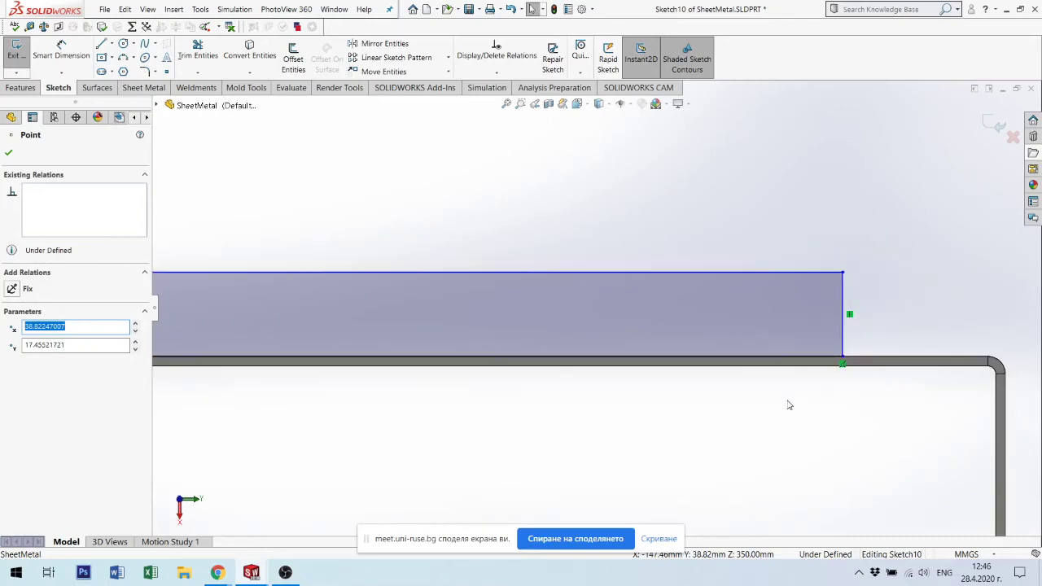
{"action": "scroll", "coordinate": [787, 405], "scroll_direction": "up", "scroll_amount": 2}
{"action": "key", "text": "f"}
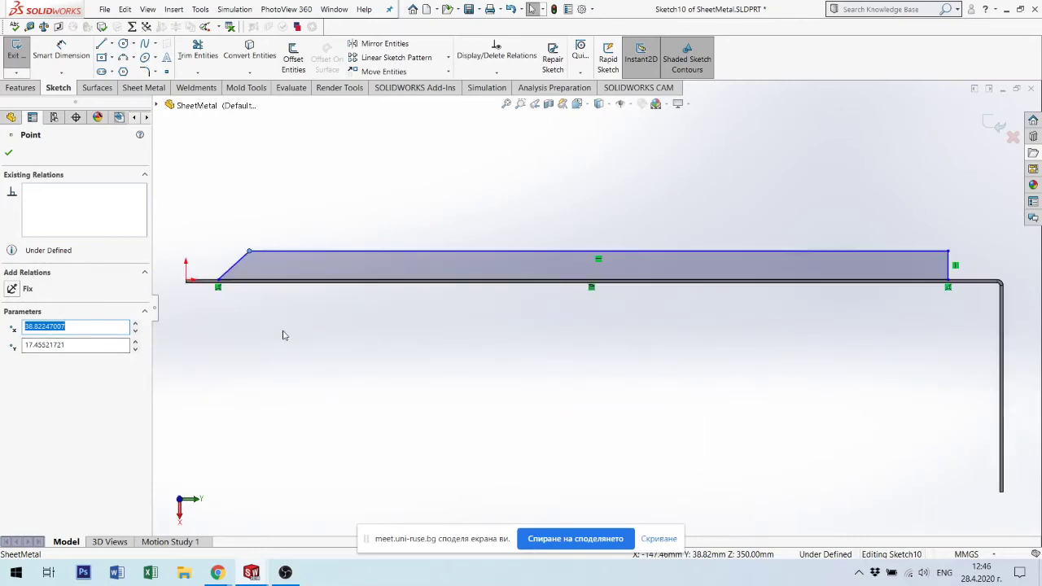
Dimension the slant's start offset to 20 mm and the slant angle to 45°.
{"action": "left_click", "coordinate": [61, 50]}
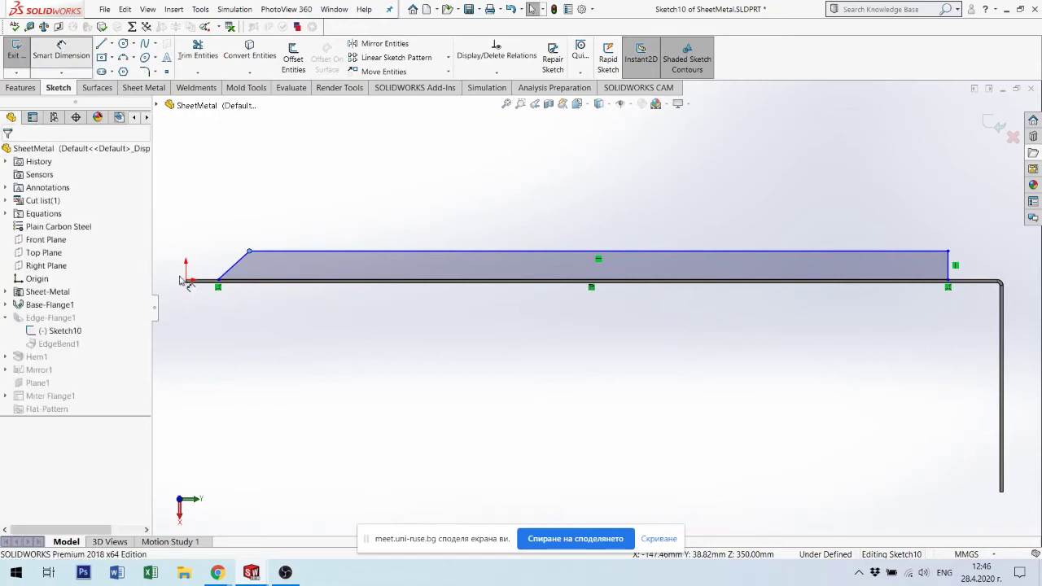
{"action": "scroll", "coordinate": [260, 303], "scroll_direction": "down", "scroll_amount": 2}
{"action": "left_click", "coordinate": [198, 248]}
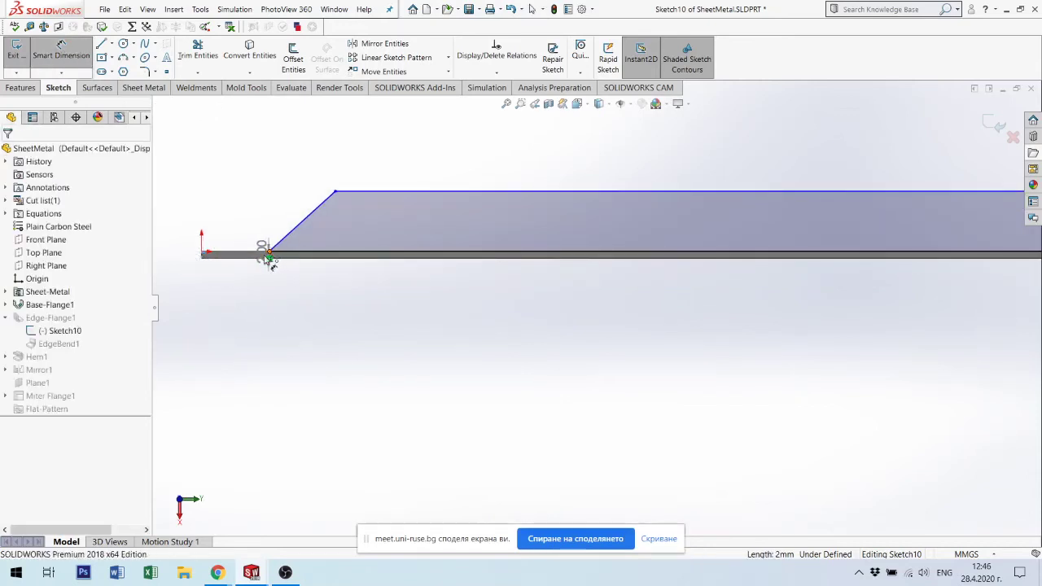
{"action": "left_click", "coordinate": [269, 256]}
{"action": "left_click", "coordinate": [242, 317]}
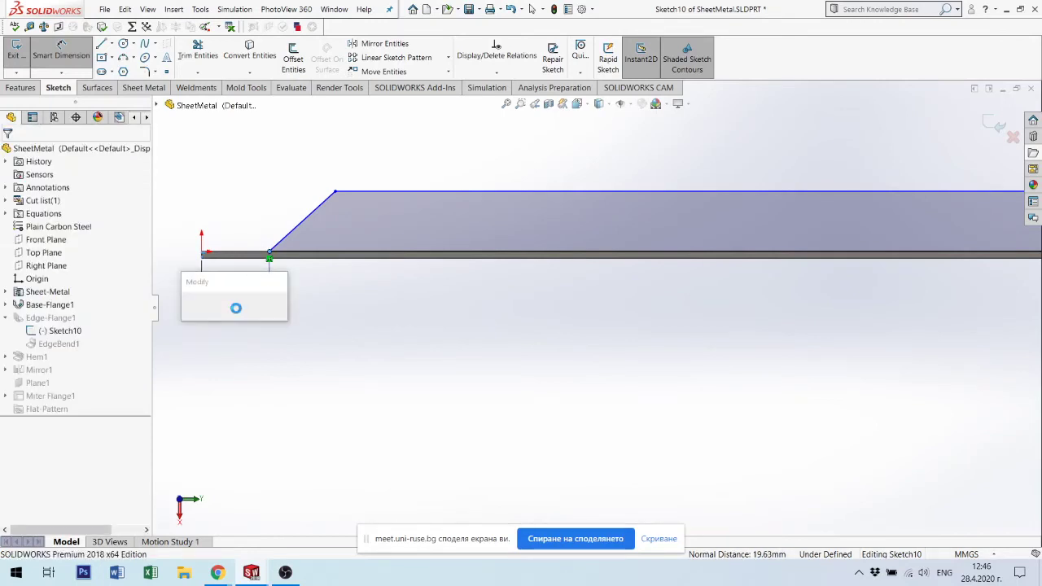
{"action": "type", "text": "20"}
{"action": "key", "text": "Return"}
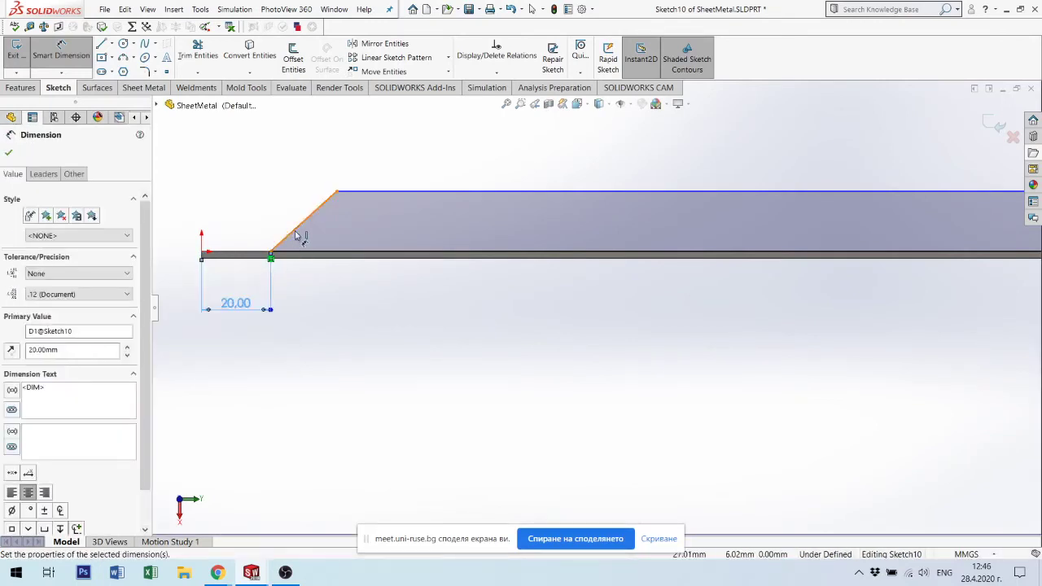
{"action": "left_click", "coordinate": [303, 228]}
{"action": "left_click", "coordinate": [323, 257]}
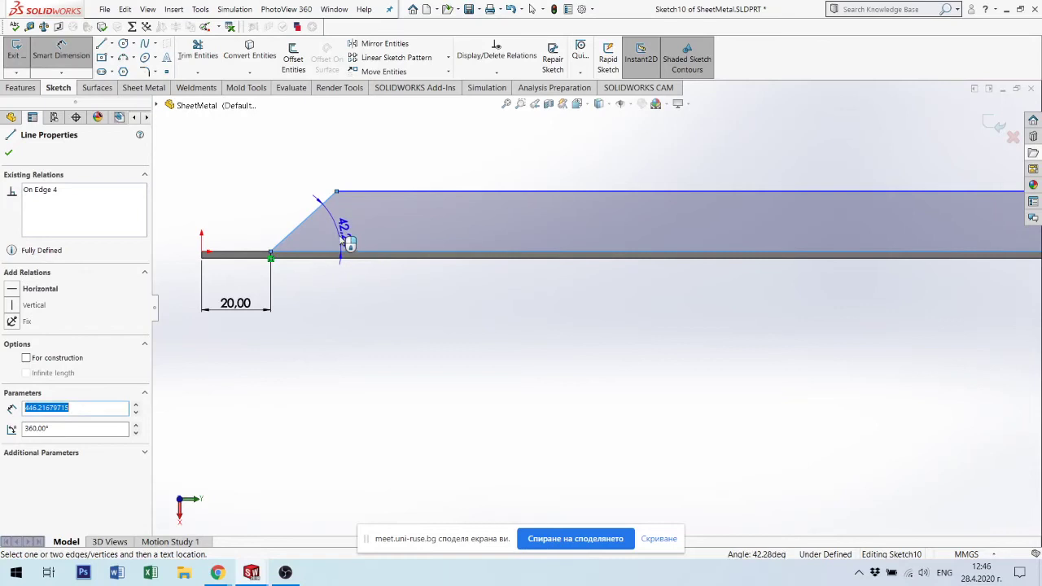
{"action": "left_click", "coordinate": [343, 234]}
{"action": "type", "text": "45"}
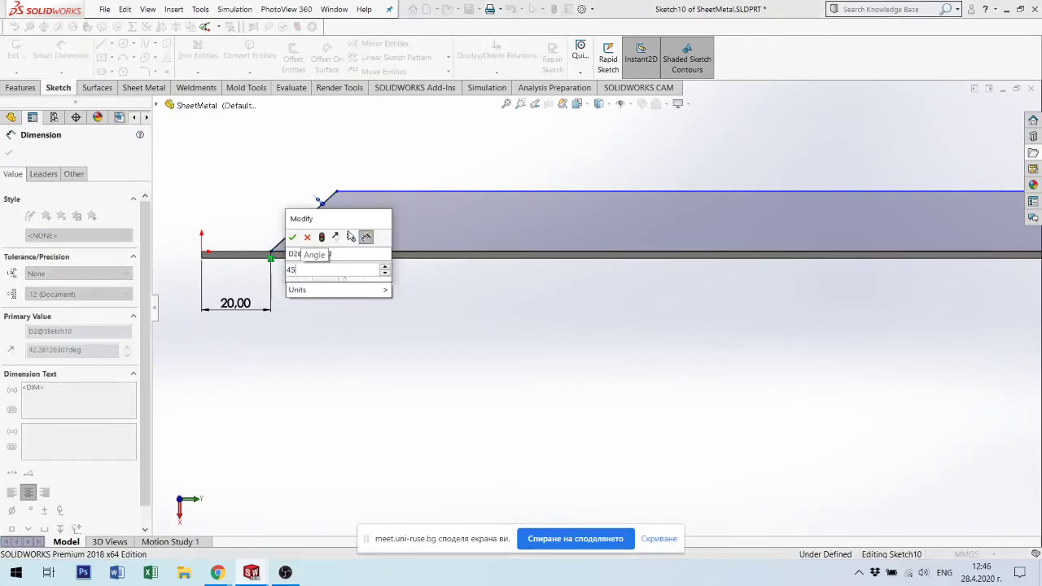
{"action": "key", "text": "Return"}
Dimension the profile height to 20 mm.
{"action": "left_click", "coordinate": [494, 189]}
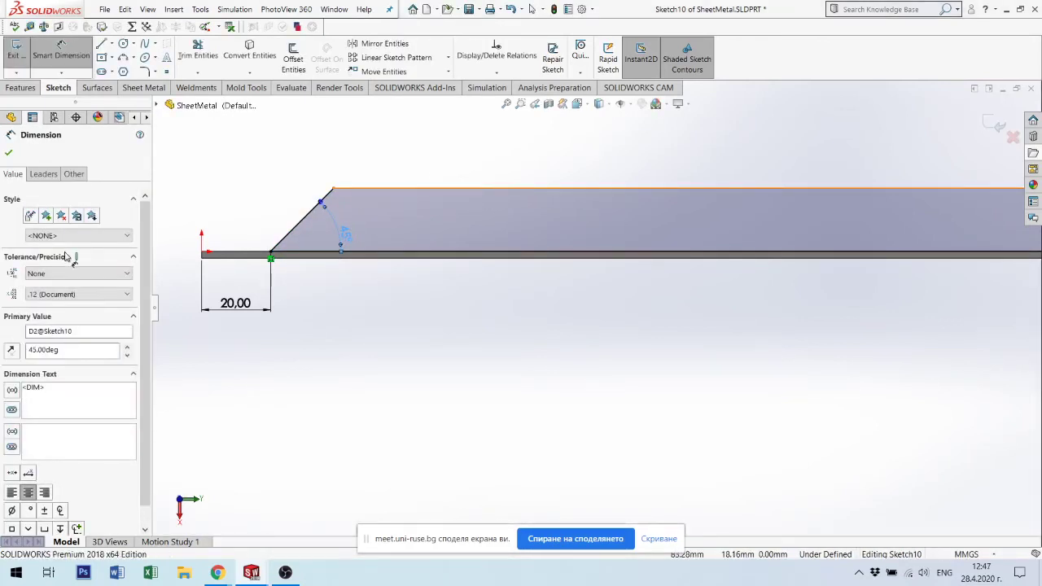
{"action": "left_click", "coordinate": [201, 250]}
{"action": "left_click", "coordinate": [189, 240]}
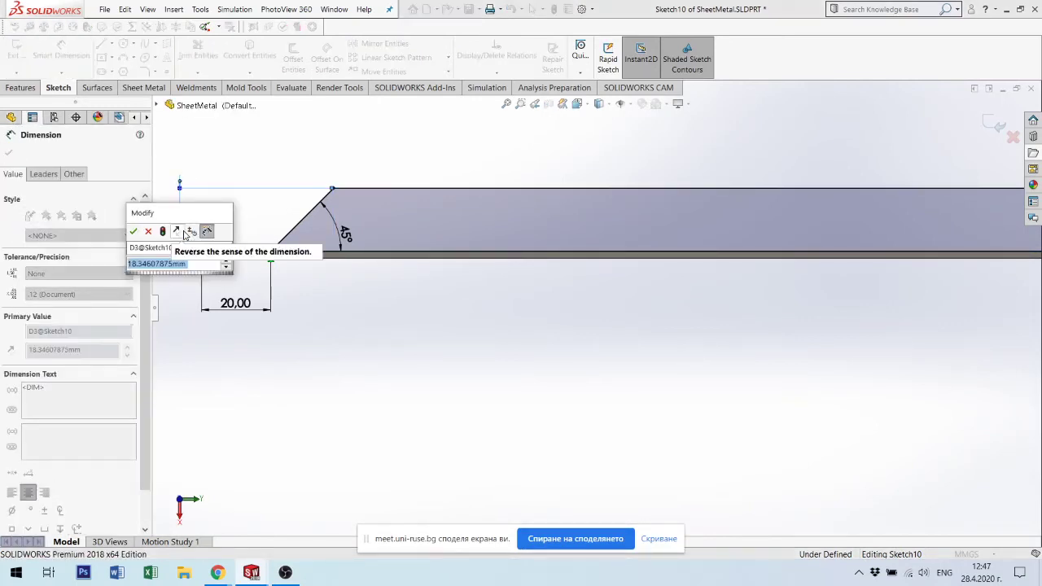
{"action": "type", "text": "20"}
{"action": "key", "text": "Return"}
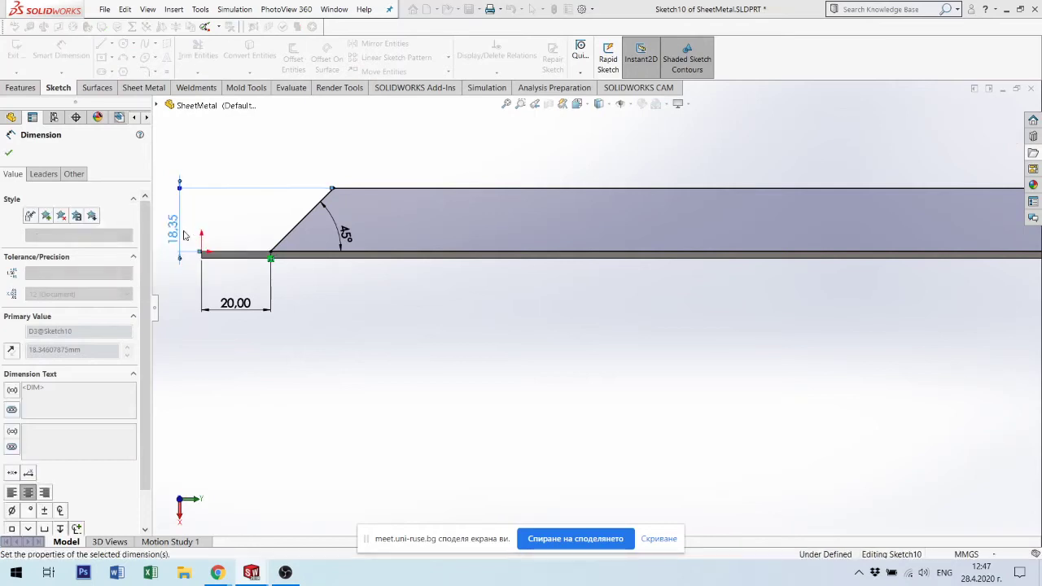
{"action": "scroll", "coordinate": [814, 305], "scroll_direction": "up", "scroll_amount": 3}
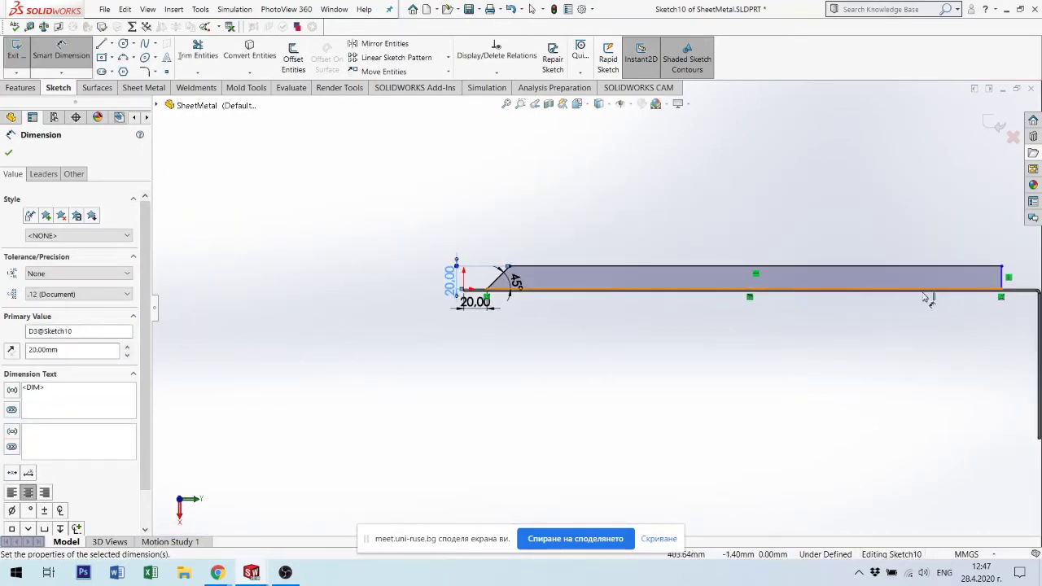
{"action": "scroll", "coordinate": [924, 295], "scroll_direction": "down", "scroll_amount": 5}
{"action": "scroll", "coordinate": [928, 294], "scroll_direction": "up", "scroll_amount": 2}
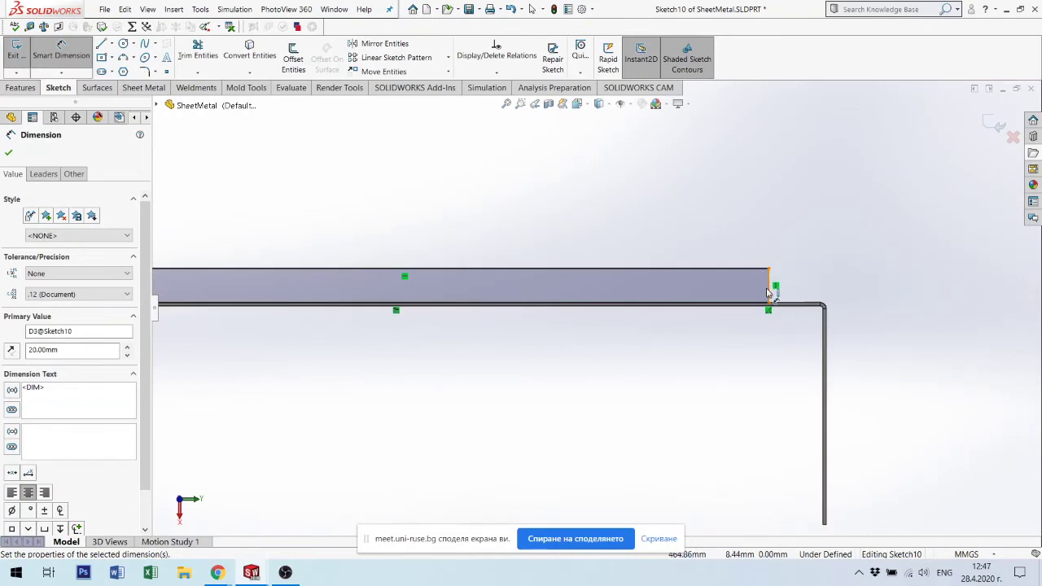
Dimension the profile length to 450 mm, from the right end to the slant's lower corner.
{"action": "left_click", "coordinate": [345, 297]}
{"action": "scroll", "coordinate": [346, 326], "scroll_direction": "up", "scroll_amount": 2}
{"action": "scroll", "coordinate": [423, 333], "scroll_direction": "down", "scroll_amount": 2}
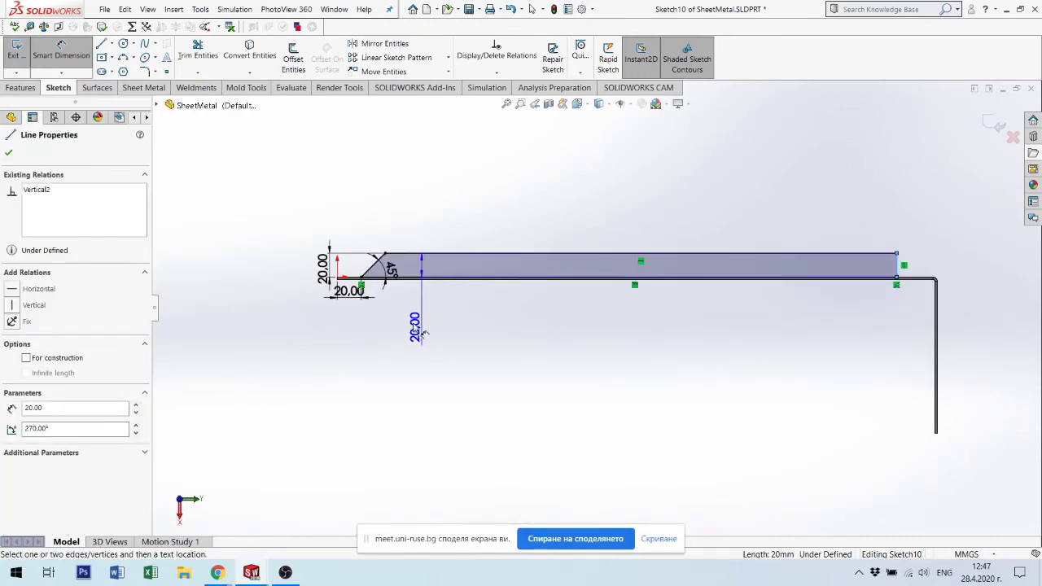
{"action": "scroll", "coordinate": [350, 321], "scroll_direction": "down", "scroll_amount": 2}
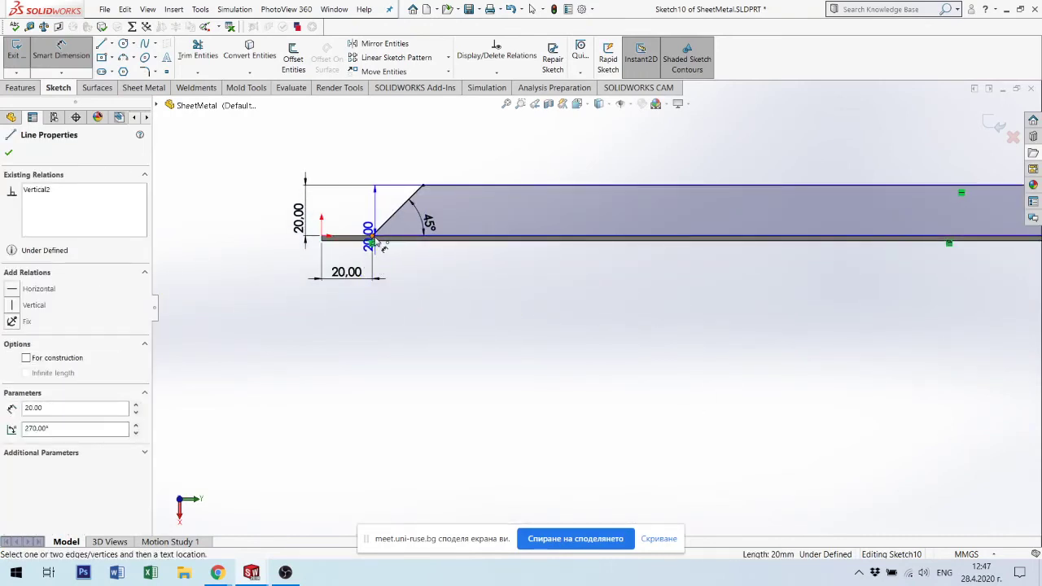
{"action": "left_click", "coordinate": [372, 238]}
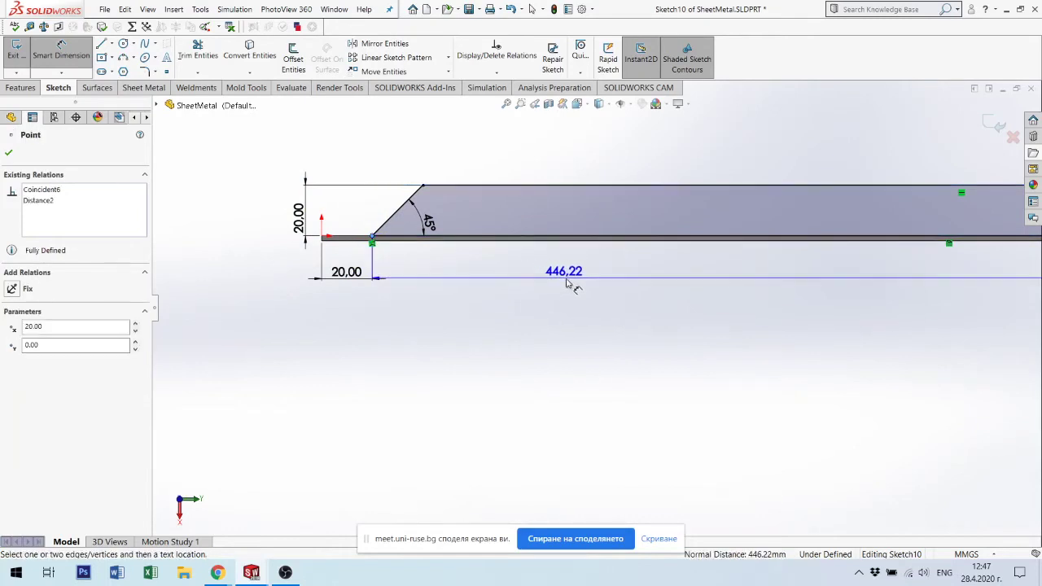
{"action": "left_click", "coordinate": [569, 283]}
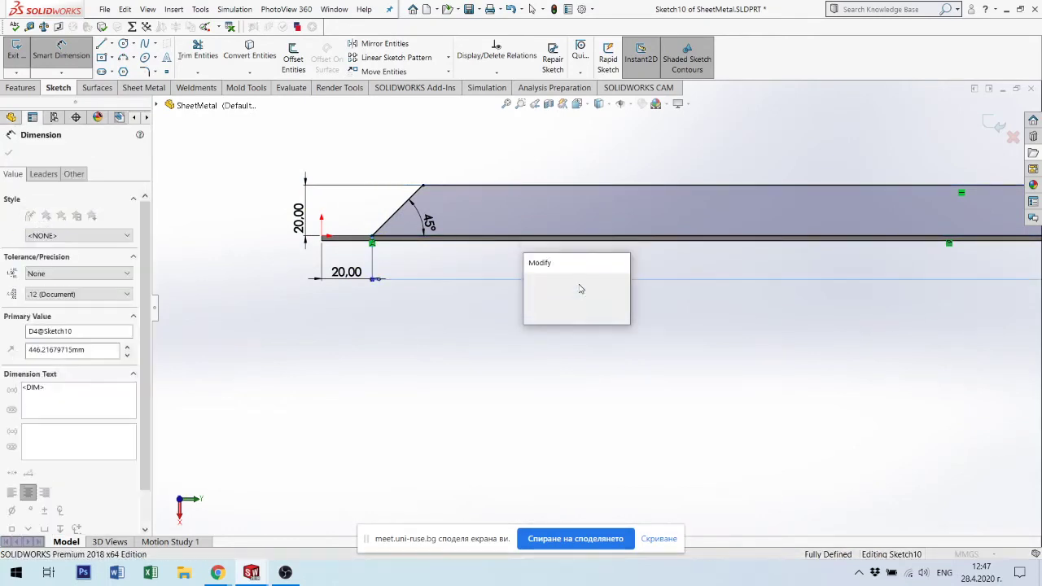
{"action": "type", "text": "450"}
{"action": "key", "text": "Return"}
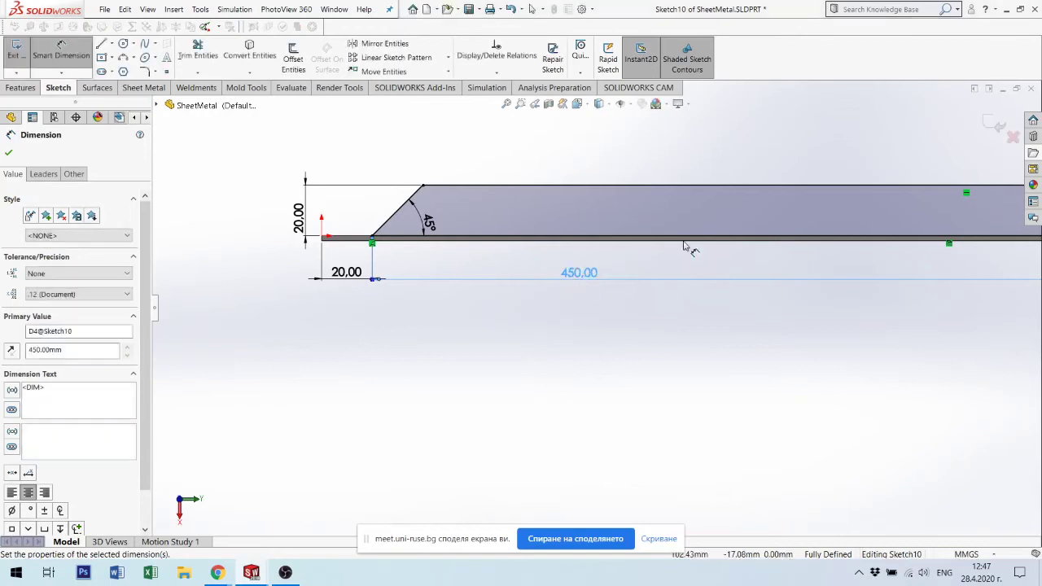
{"action": "scroll", "coordinate": [972, 322], "scroll_direction": "up", "scroll_amount": 2}
{"action": "scroll", "coordinate": [949, 276], "scroll_direction": "up", "scroll_amount": 1}
{"action": "scroll", "coordinate": [746, 272], "scroll_direction": "down", "scroll_amount": 1}
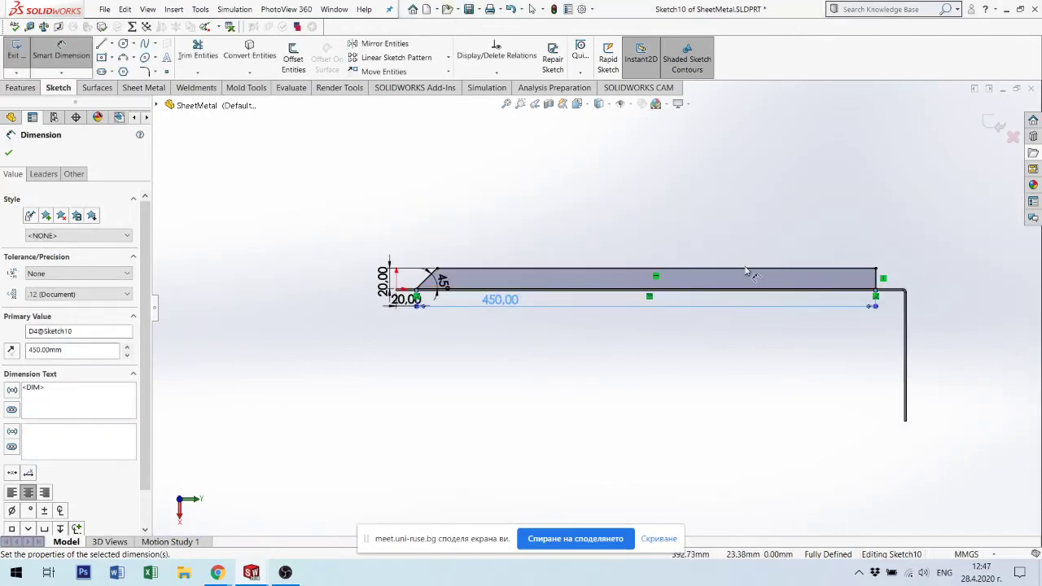
{"action": "scroll", "coordinate": [733, 272], "scroll_direction": "down", "scroll_amount": 1}
{"action": "scroll", "coordinate": [895, 285], "scroll_direction": "down", "scroll_amount": 1}
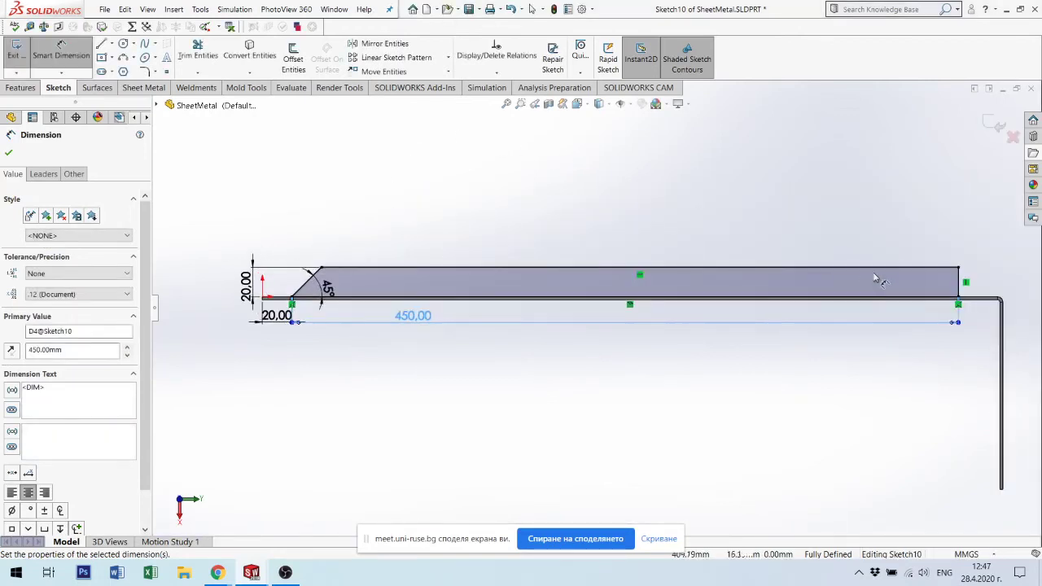
Chamfer the profile's top-right sketch corner by 5 mm.
{"action": "left_click", "coordinate": [159, 73]}
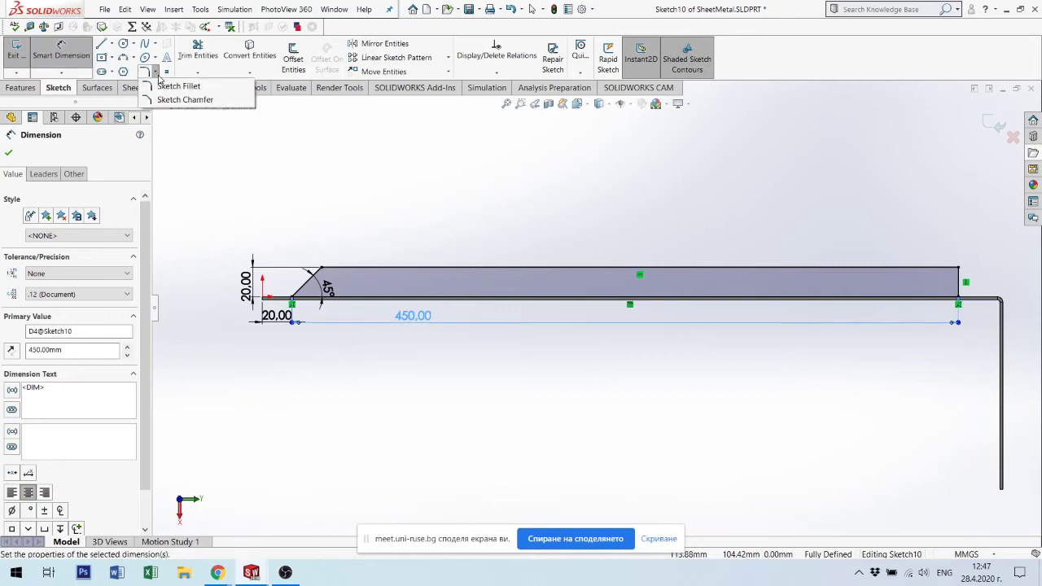
{"action": "left_click", "coordinate": [175, 97]}
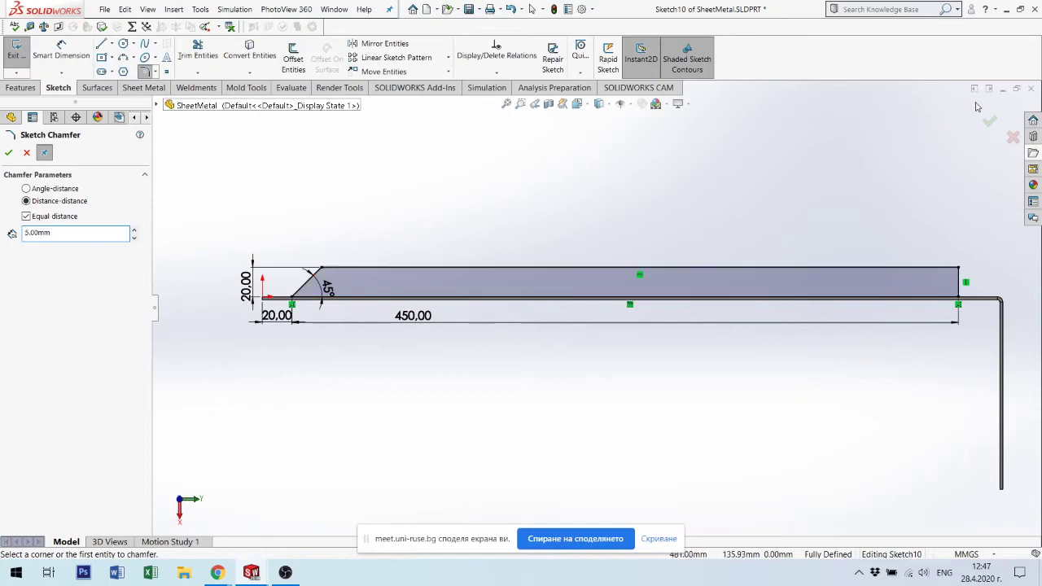
{"action": "left_click", "coordinate": [959, 269]}
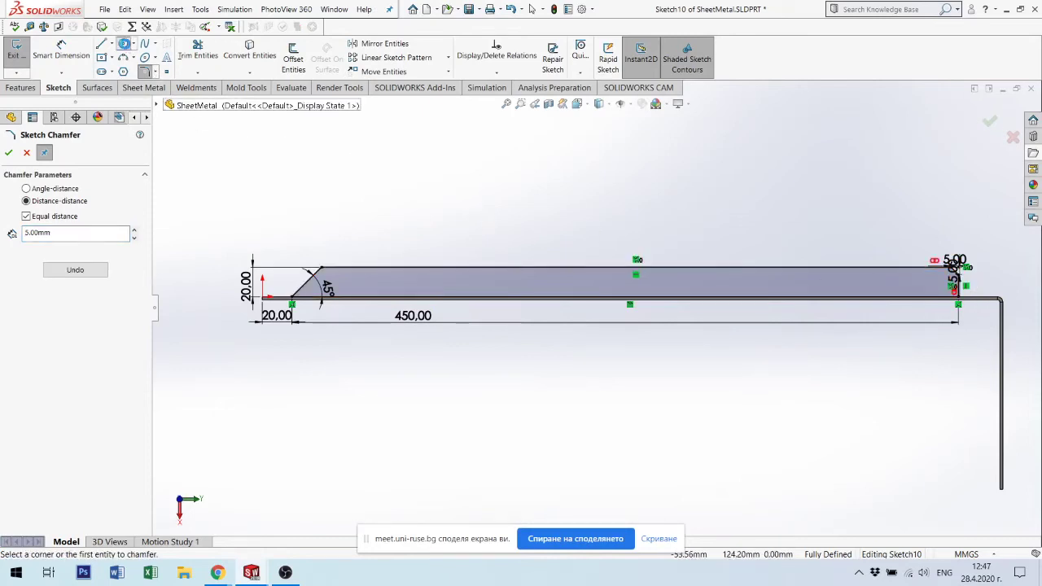
Draw a small circle of about 5.5 mm radius near the plate's right end.
{"action": "left_click", "coordinate": [123, 43]}
{"action": "scroll", "coordinate": [855, 305], "scroll_direction": "down", "scroll_amount": 3}
{"action": "scroll", "coordinate": [931, 297], "scroll_direction": "down", "scroll_amount": 2}
{"action": "scroll", "coordinate": [951, 294], "scroll_direction": "up", "scroll_amount": 1}
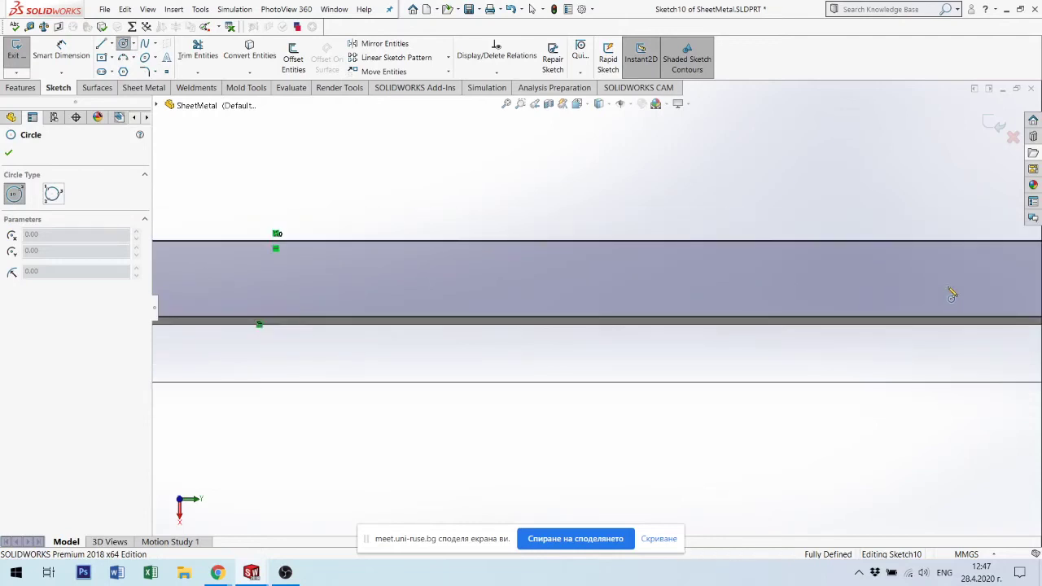
{"action": "scroll", "coordinate": [951, 294], "scroll_direction": "up", "scroll_amount": 1}
{"action": "scroll", "coordinate": [895, 297], "scroll_direction": "up", "scroll_amount": 1}
{"action": "scroll", "coordinate": [814, 298], "scroll_direction": "up", "scroll_amount": 1}
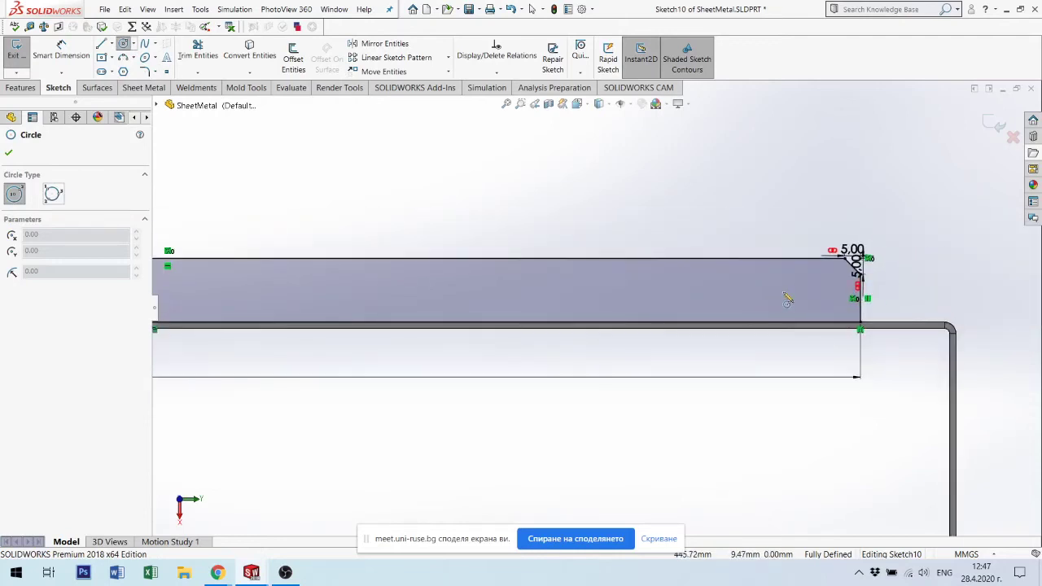
{"action": "left_click", "coordinate": [784, 294]}
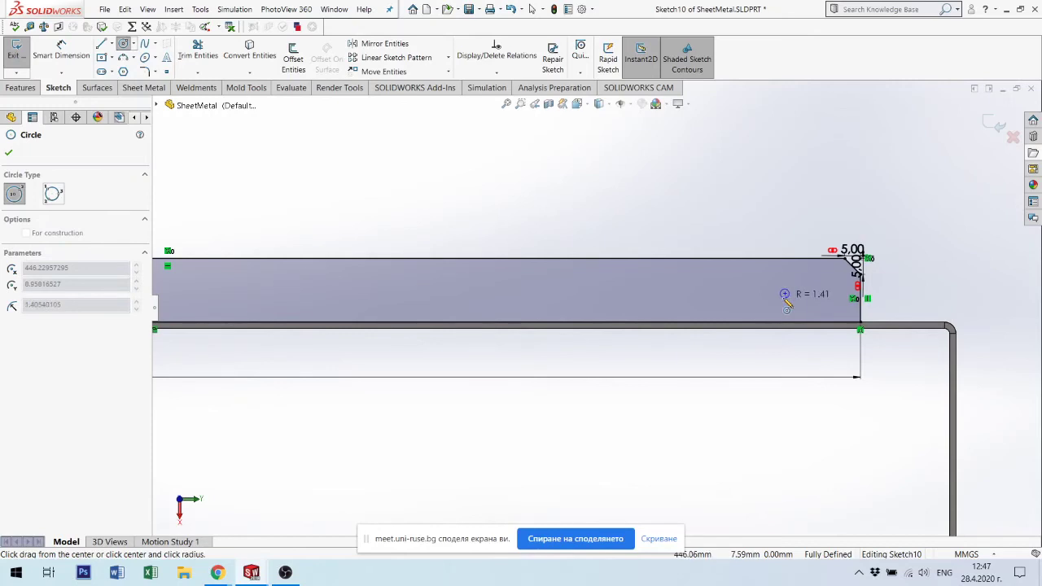
{"action": "left_click", "coordinate": [805, 305]}
{"action": "scroll", "coordinate": [737, 321], "scroll_direction": "up", "scroll_amount": 1}
{"action": "scroll", "coordinate": [216, 307], "scroll_direction": "up", "scroll_amount": 1}
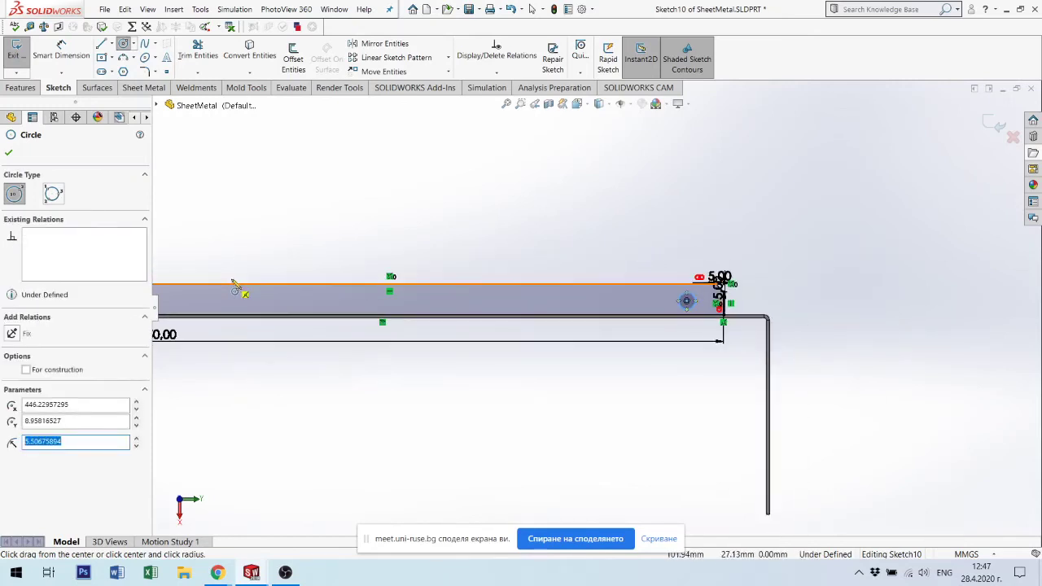
{"action": "scroll", "coordinate": [212, 308], "scroll_direction": "up", "scroll_amount": 2}
{"action": "scroll", "coordinate": [210, 309], "scroll_direction": "up", "scroll_amount": 1}
{"action": "scroll", "coordinate": [489, 314], "scroll_direction": "down", "scroll_amount": 2}
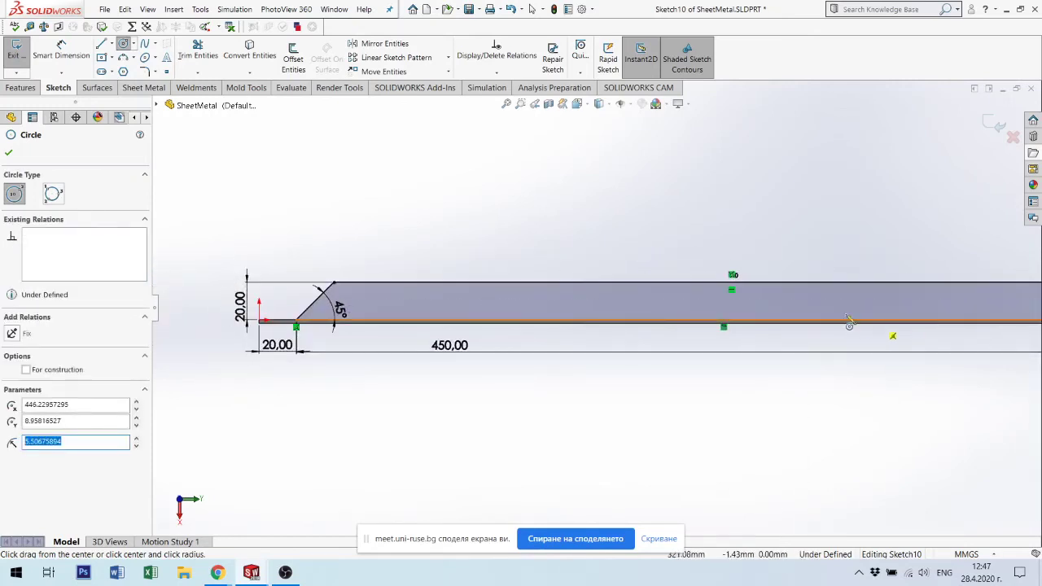
{"action": "scroll", "coordinate": [770, 297], "scroll_direction": "up", "scroll_amount": 2}
{"action": "scroll", "coordinate": [770, 297], "scroll_direction": "down", "scroll_amount": 2}
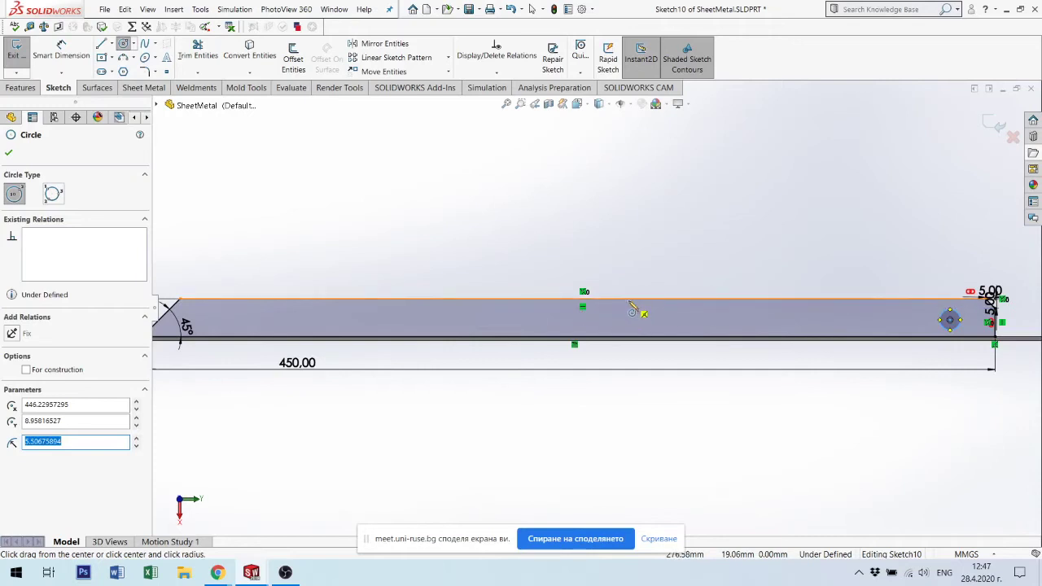
{"action": "left_click", "coordinate": [112, 46]}
Draw a vertical centerline through the profile's midpoint, then select the circle's centre.
{"action": "left_click", "coordinate": [131, 65]}
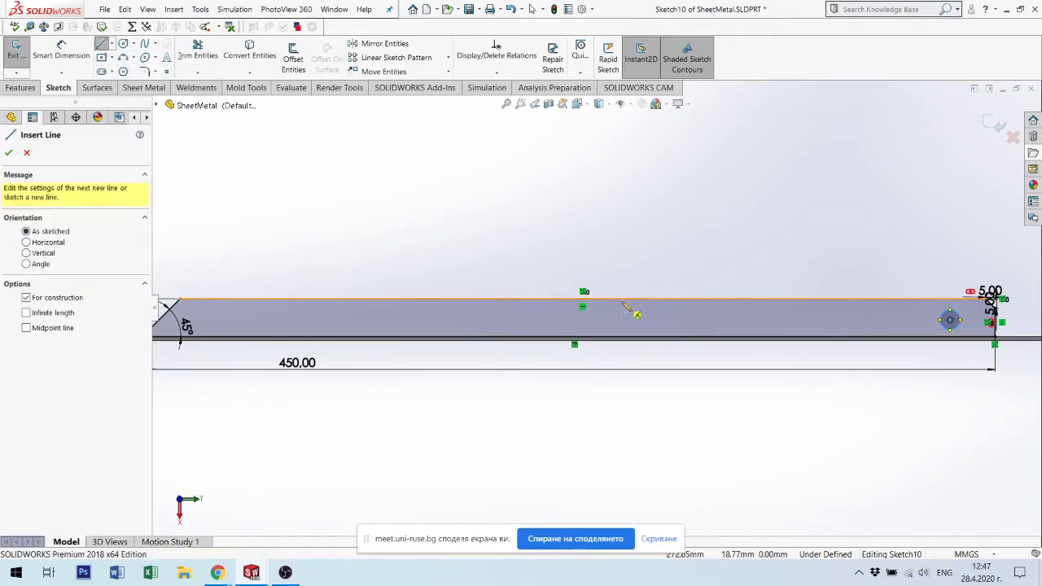
{"action": "left_click", "coordinate": [582, 300]}
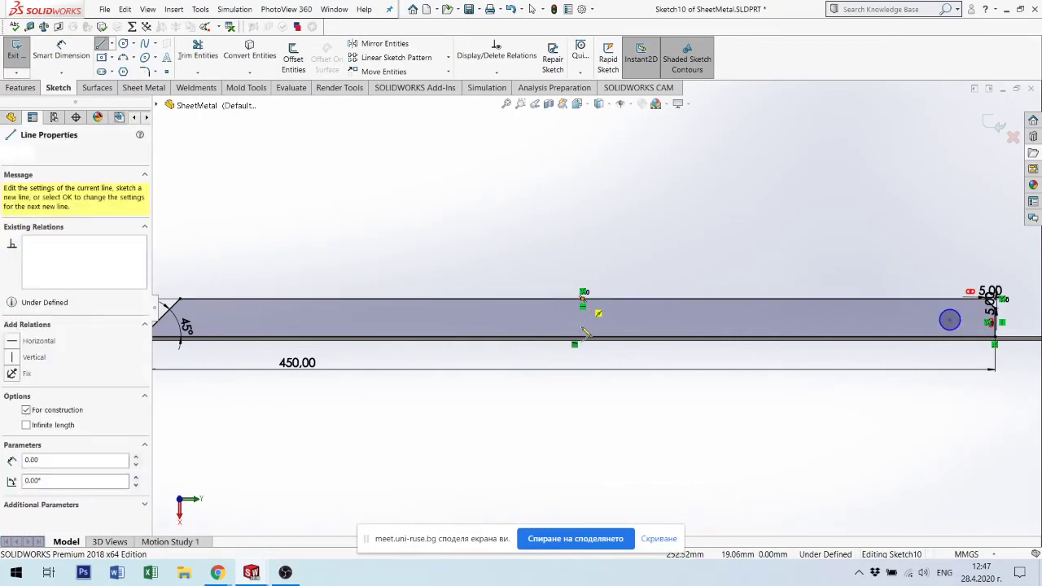
{"action": "left_click", "coordinate": [583, 337]}
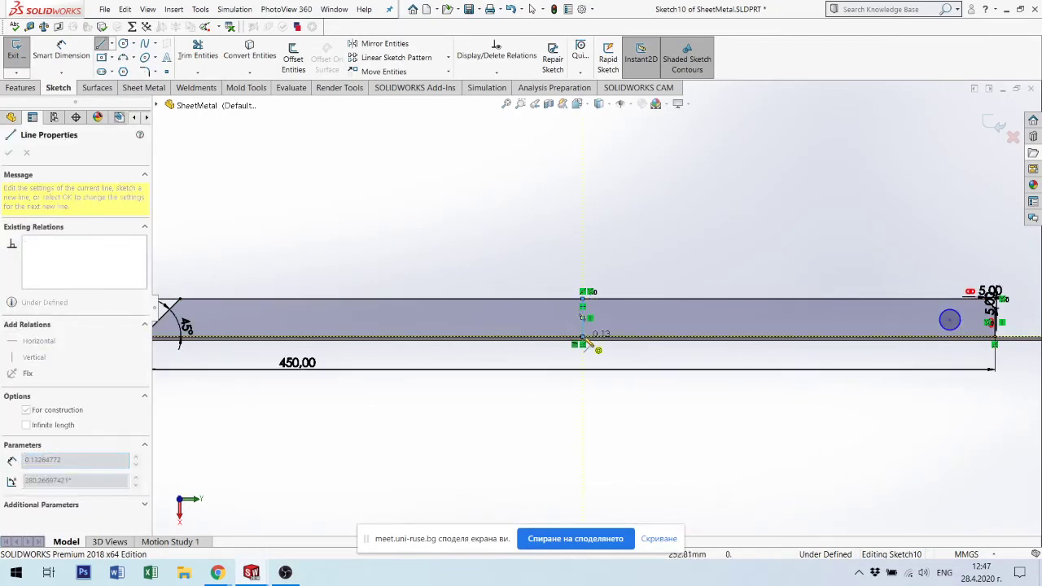
{"action": "key", "text": "Escape"}
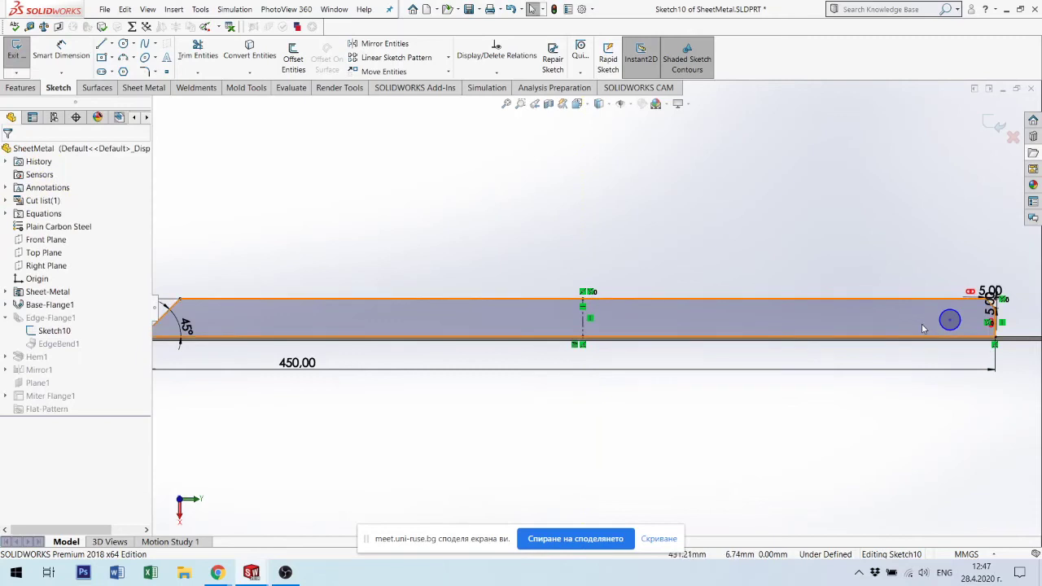
{"action": "left_click", "coordinate": [939, 316]}
{"action": "left_click", "coordinate": [949, 319]}
Draw a centerline from the vertical centerline to the circle centre and make it horizontal.
{"action": "left_click", "coordinate": [112, 45]}
{"action": "left_click", "coordinate": [114, 69]}
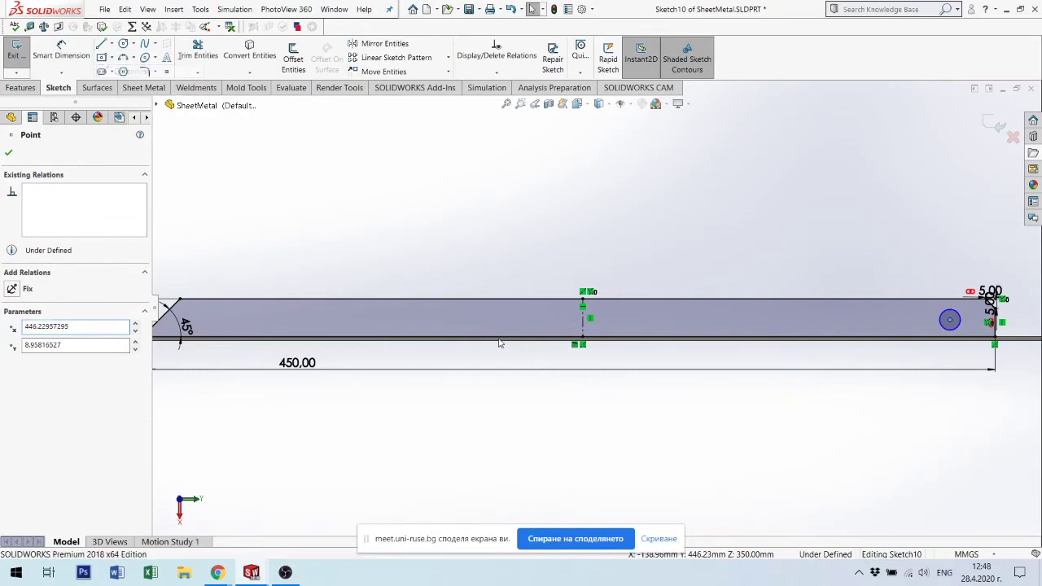
{"action": "left_click", "coordinate": [583, 317]}
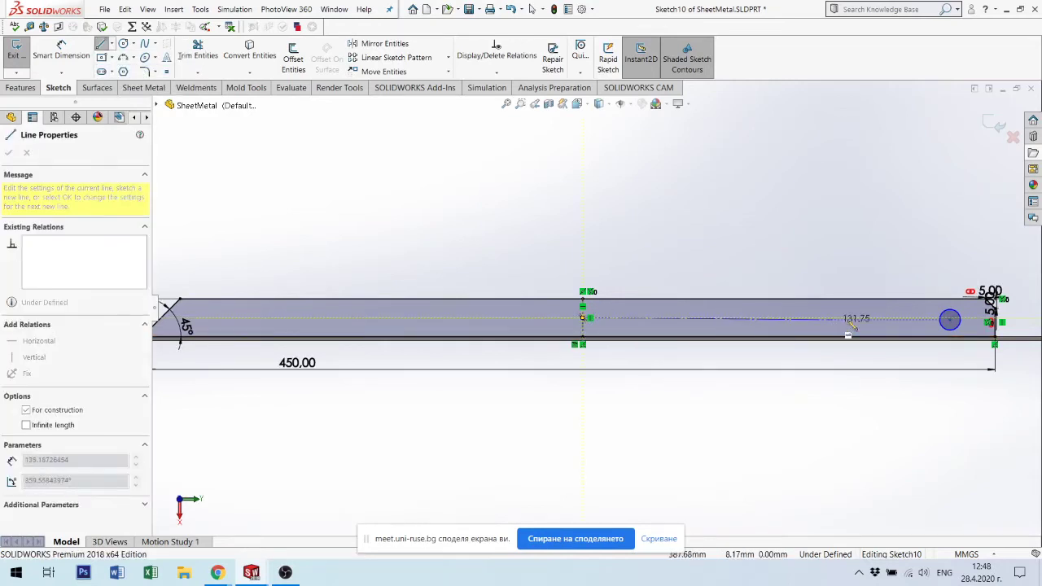
{"action": "left_click", "coordinate": [949, 320]}
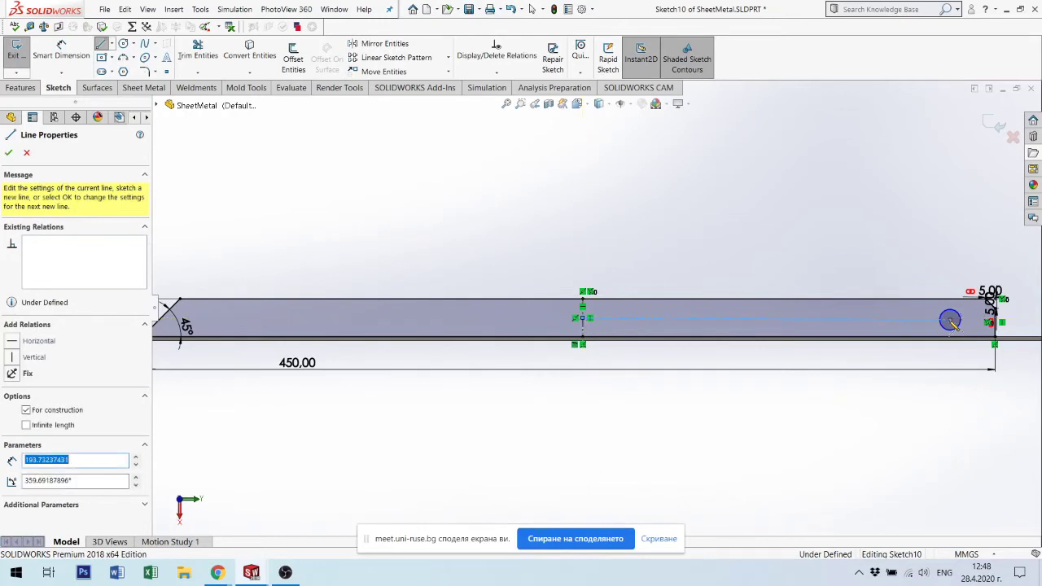
{"action": "key", "text": "Escape"}
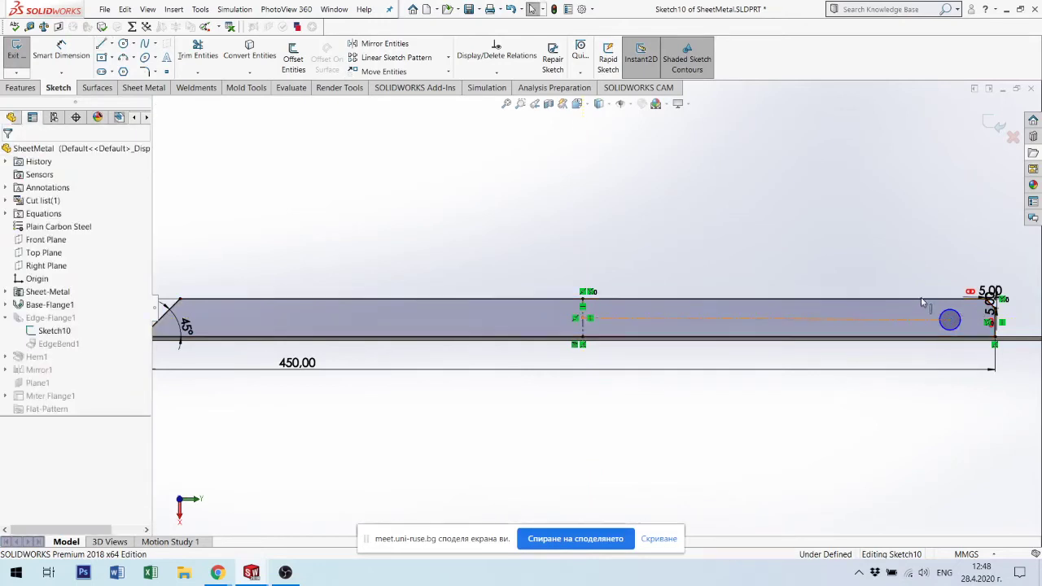
{"action": "left_click", "coordinate": [915, 318]}
{"action": "left_click", "coordinate": [915, 271]}
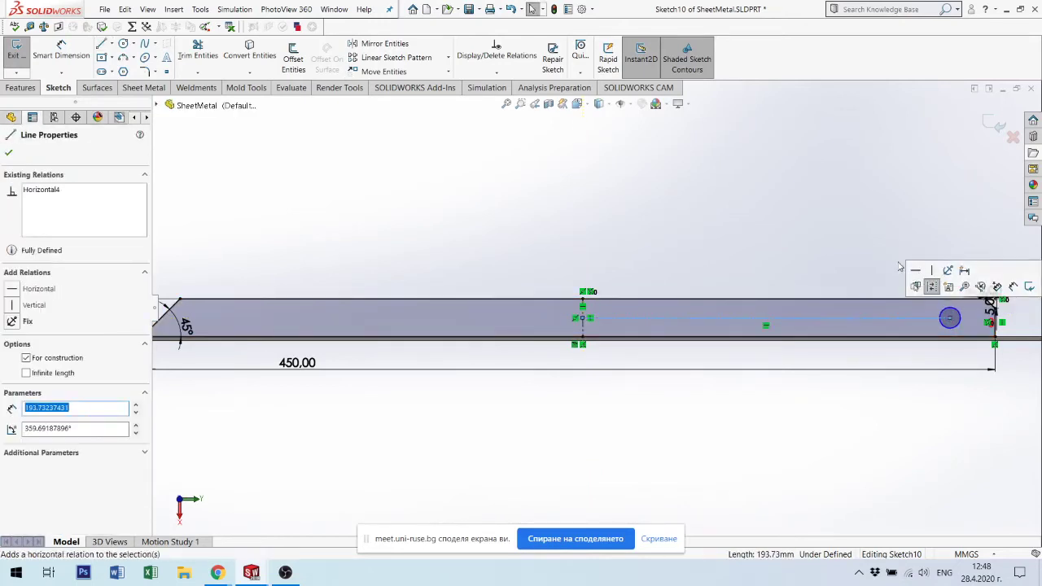
Dimension the hole to Ø8.20 and the horizontal centerline to 190 mm.
{"action": "left_click", "coordinate": [795, 239]}
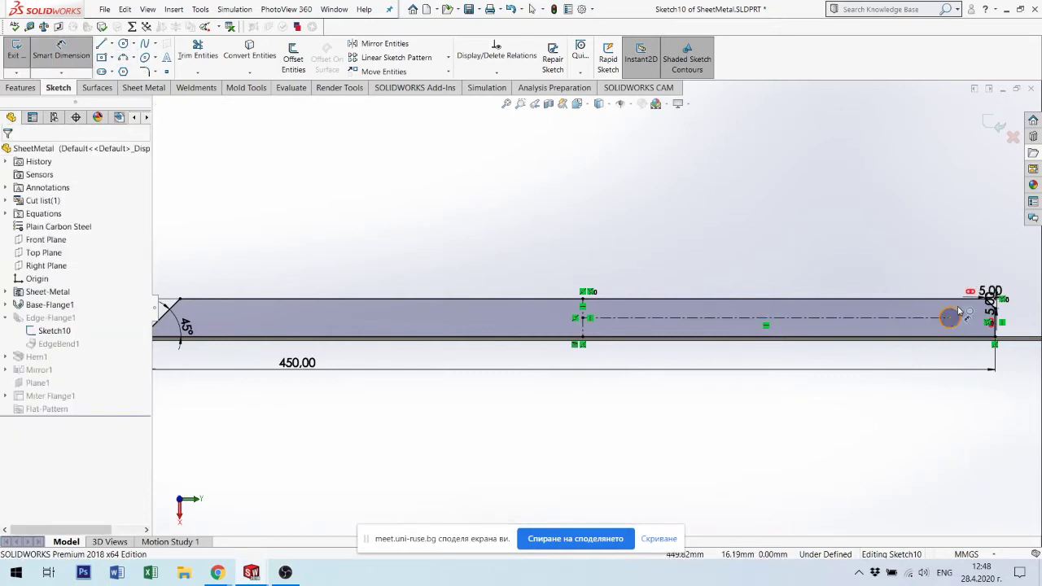
{"action": "left_click", "coordinate": [892, 268]}
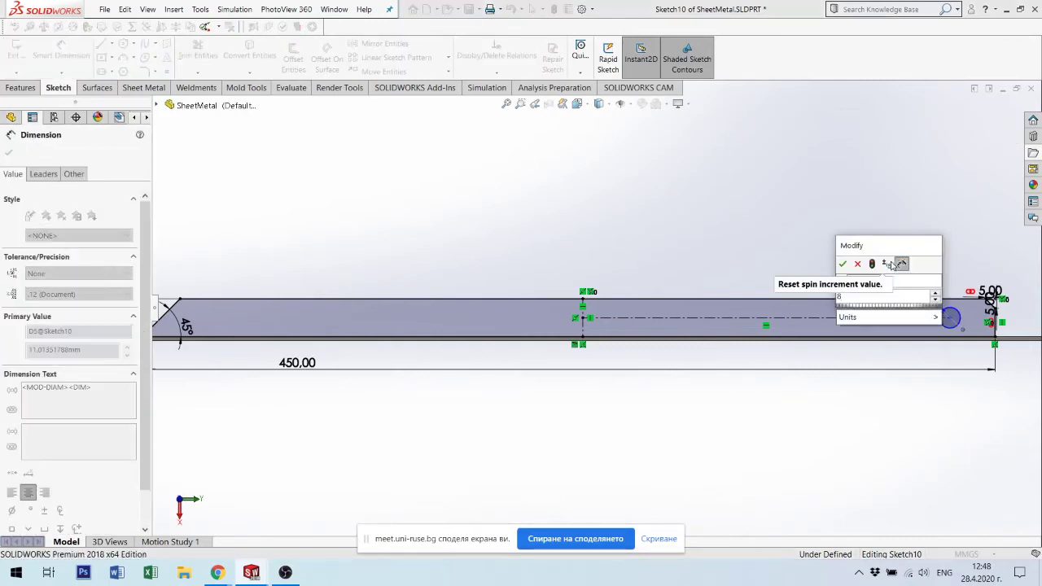
{"action": "type", "text": "8.2"}
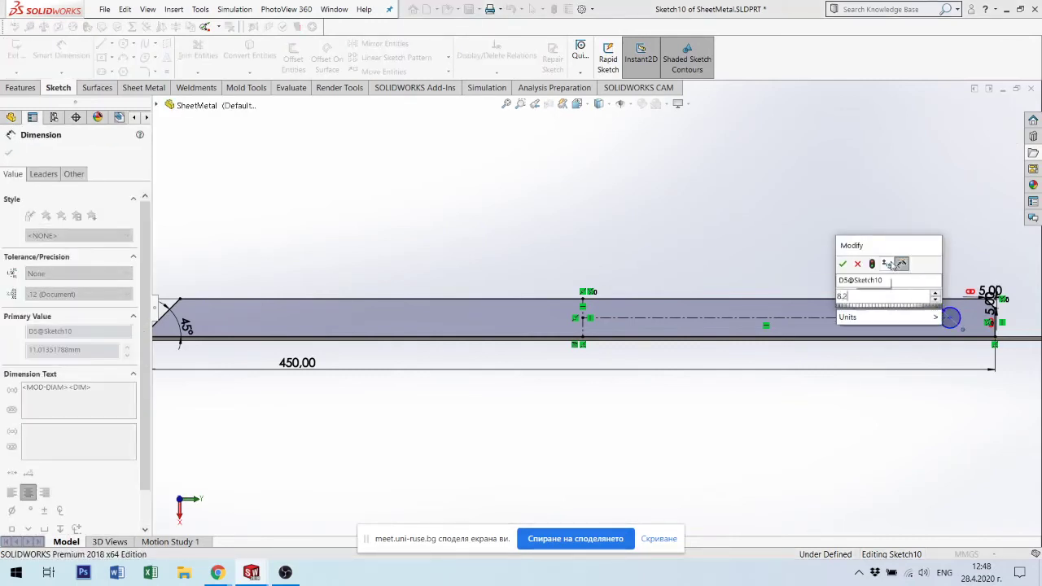
{"action": "left_click", "coordinate": [842, 264]}
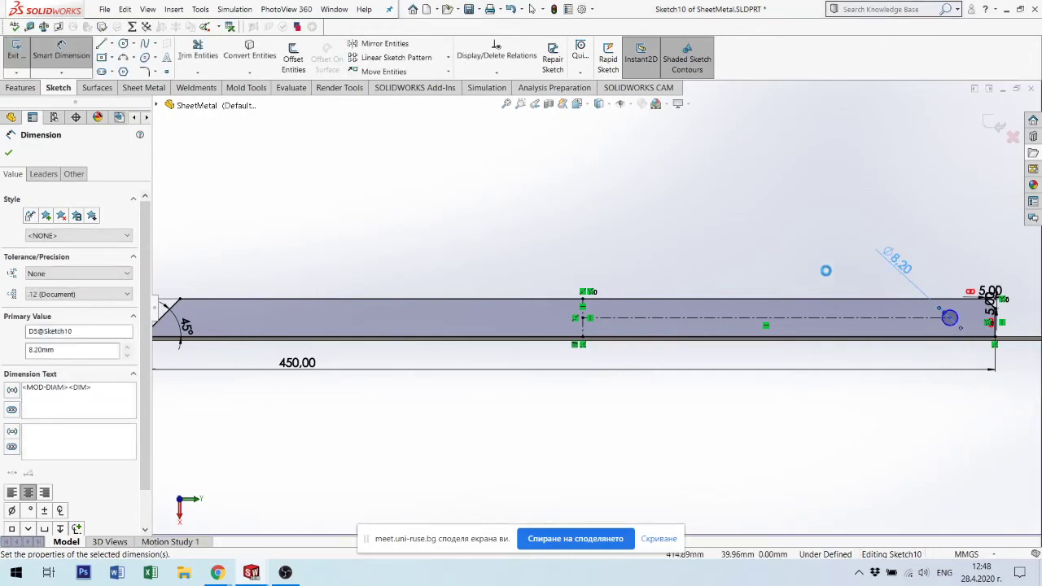
{"action": "left_click", "coordinate": [781, 319]}
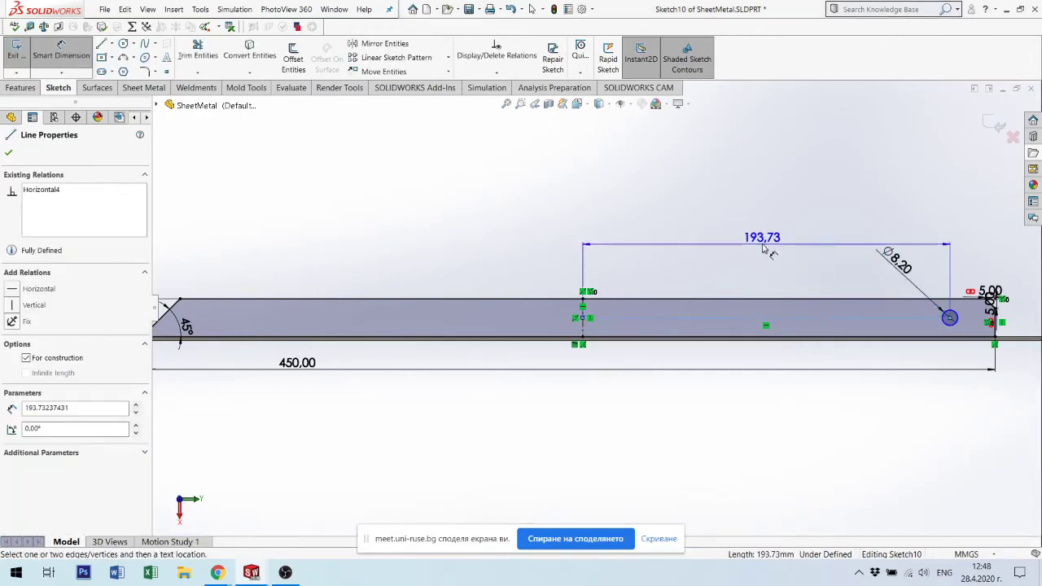
{"action": "left_click", "coordinate": [766, 248]}
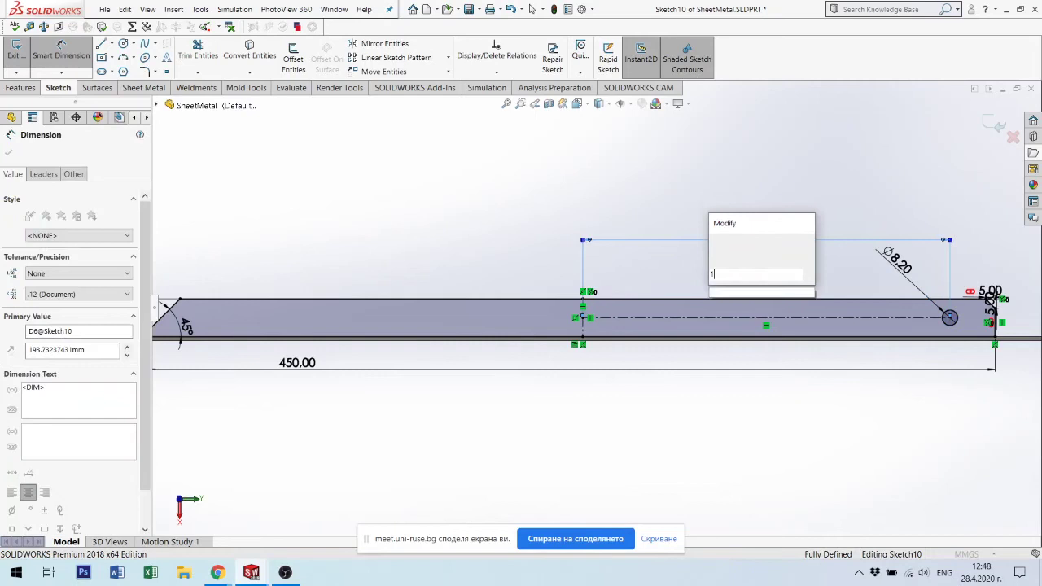
{"action": "type", "text": "190.00mm"}
{"action": "key", "text": "Return"}
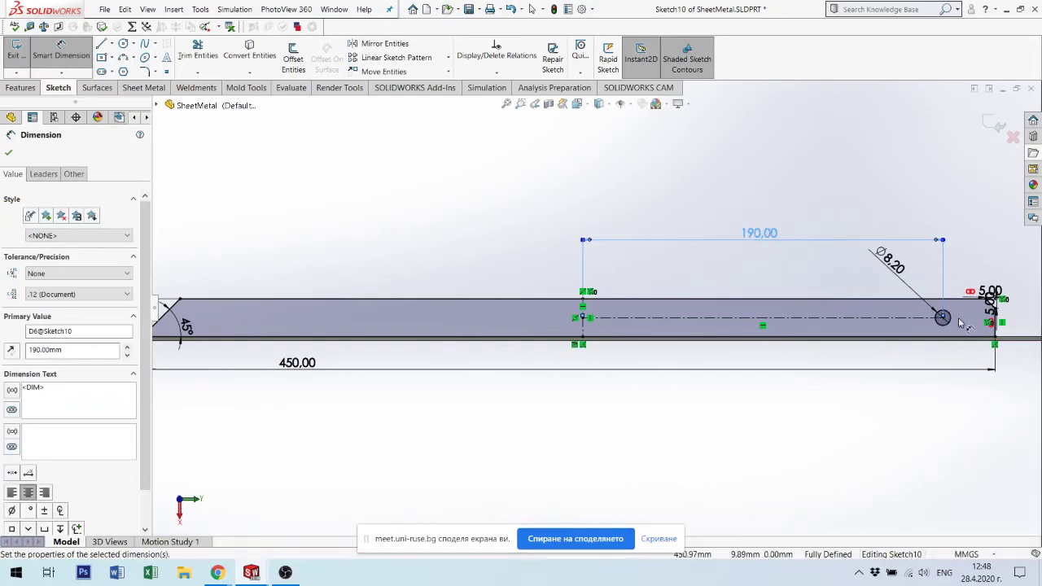
{"action": "key", "text": "Escape"}
Mirror the hole about the vertical centerline and exit Sketch10.
{"action": "left_click", "coordinate": [951, 321]}
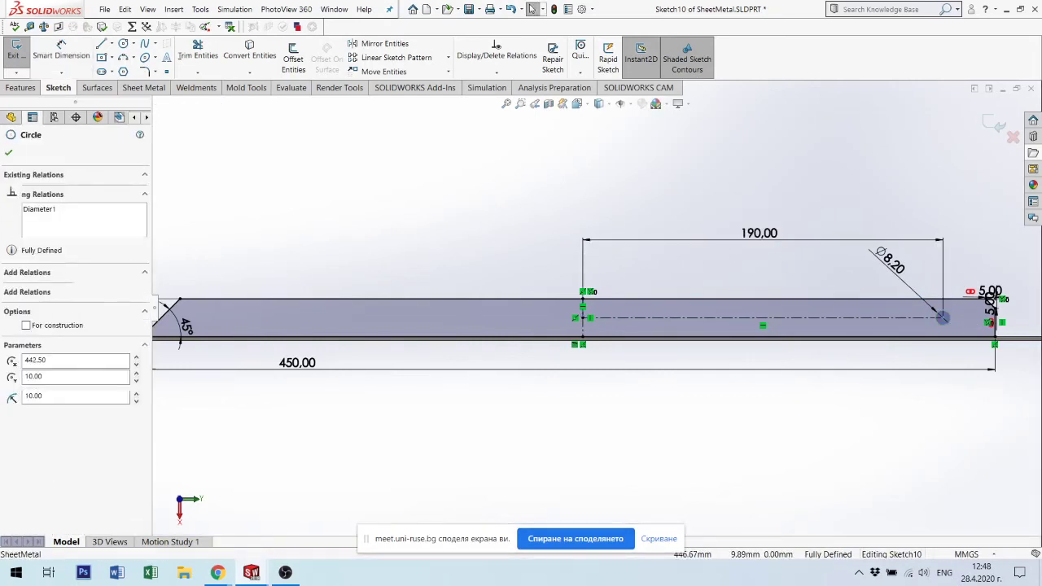
{"action": "left_click", "coordinate": [584, 332]}
{"action": "left_click", "coordinate": [584, 332], "text": "ctrl"}
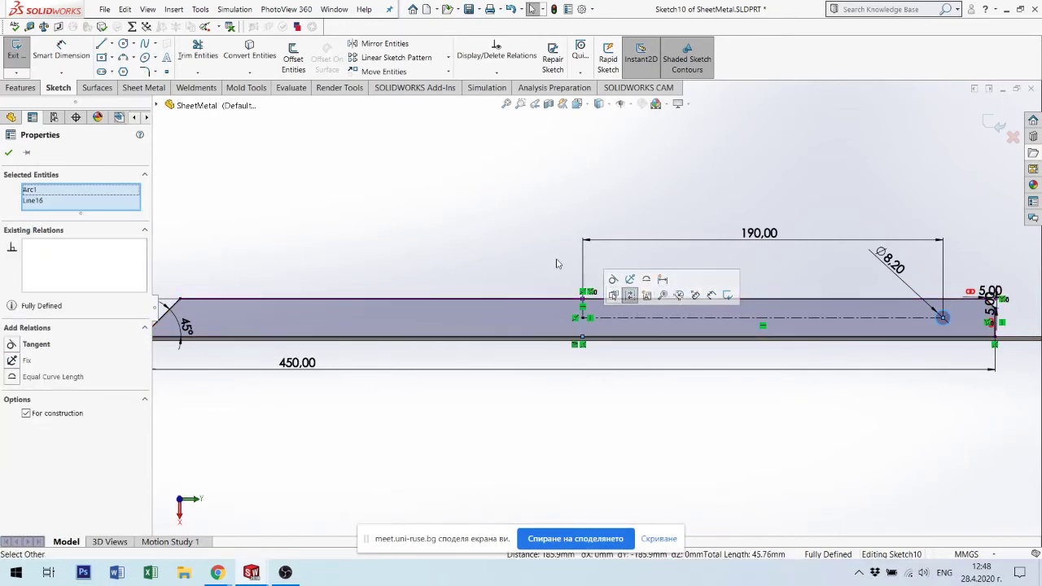
{"action": "left_click", "coordinate": [376, 49]}
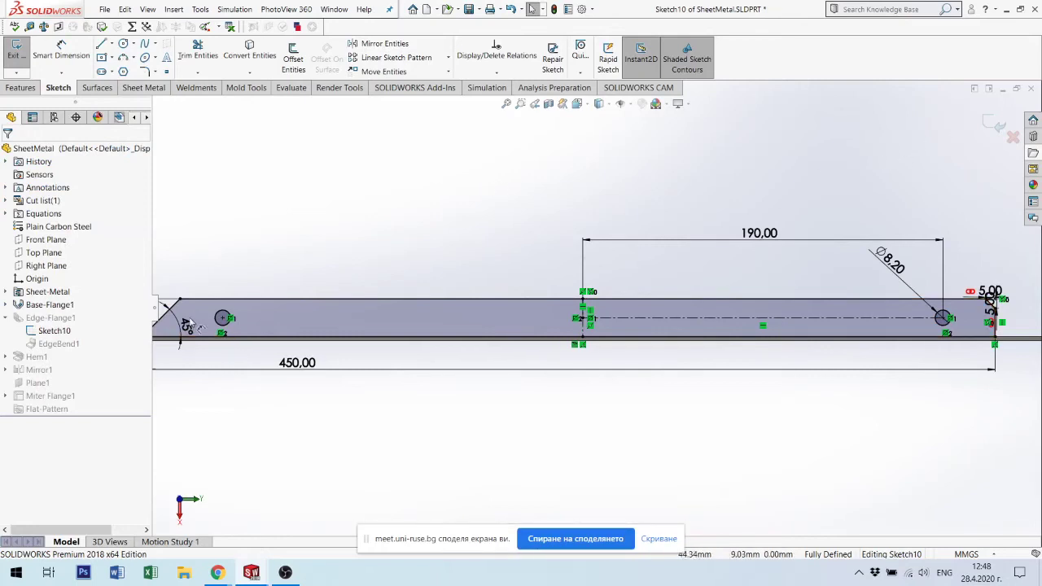
{"action": "left_click", "coordinate": [995, 123]}
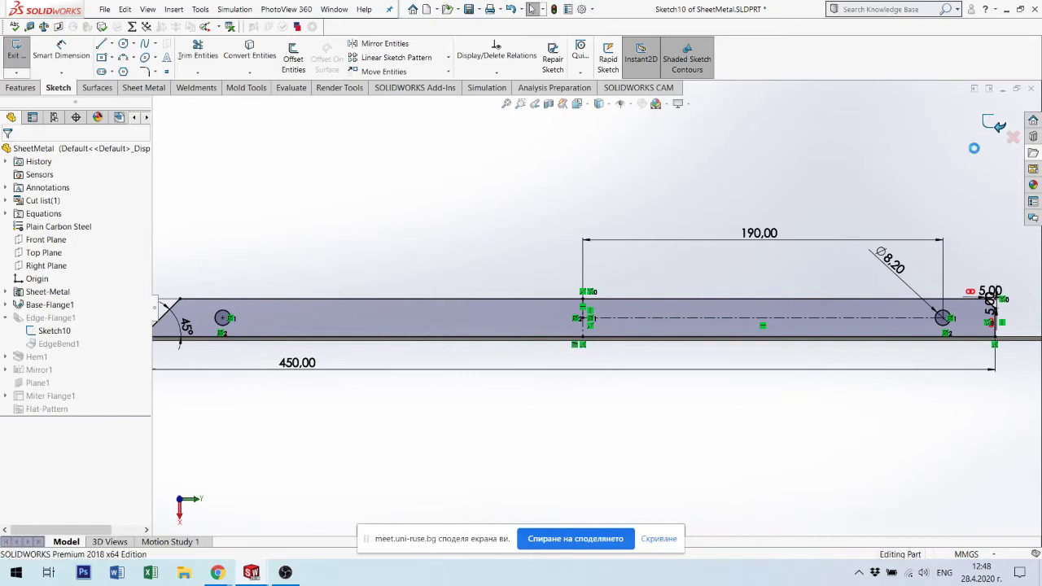
Zoom out and orbit the box until the slanted flange's two holes are visible.
{"action": "scroll", "coordinate": [809, 355], "scroll_direction": "up", "scroll_amount": 3}
{"action": "mouse_move", "coordinate": [445, 328]}
{"action": "middle_mouse_down"}
{"action": "mouse_move", "coordinate": [451, 235]}
{"action": "mouse_move", "coordinate": [593, 305]}
{"action": "mouse_move", "coordinate": [532, 337]}
{"action": "mouse_move", "coordinate": [537, 283]}
{"action": "middle_mouse_up"}
{"action": "scroll", "coordinate": [534, 317], "scroll_direction": "up", "scroll_amount": 3}
{"action": "scroll", "coordinate": [613, 344], "scroll_direction": "down", "scroll_amount": 3}
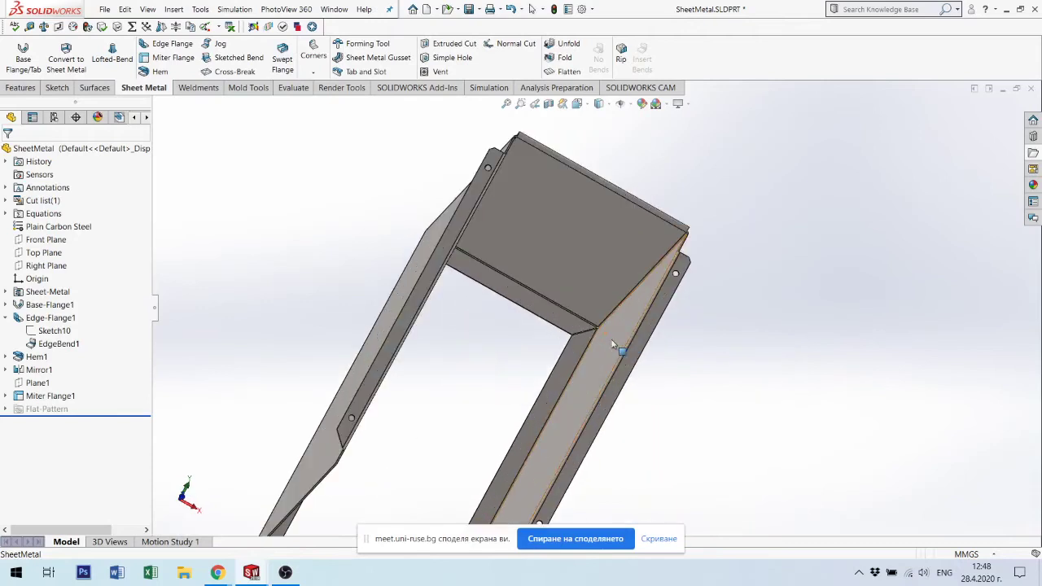
{"action": "scroll", "coordinate": [643, 326], "scroll_direction": "up", "scroll_amount": 3}
{"action": "scroll", "coordinate": [609, 368], "scroll_direction": "down", "scroll_amount": 3}
{"action": "mouse_move", "coordinate": [587, 349]}
{"action": "middle_mouse_down"}
{"action": "mouse_move", "coordinate": [575, 343]}
{"action": "mouse_move", "coordinate": [558, 362]}
{"action": "middle_mouse_up"}
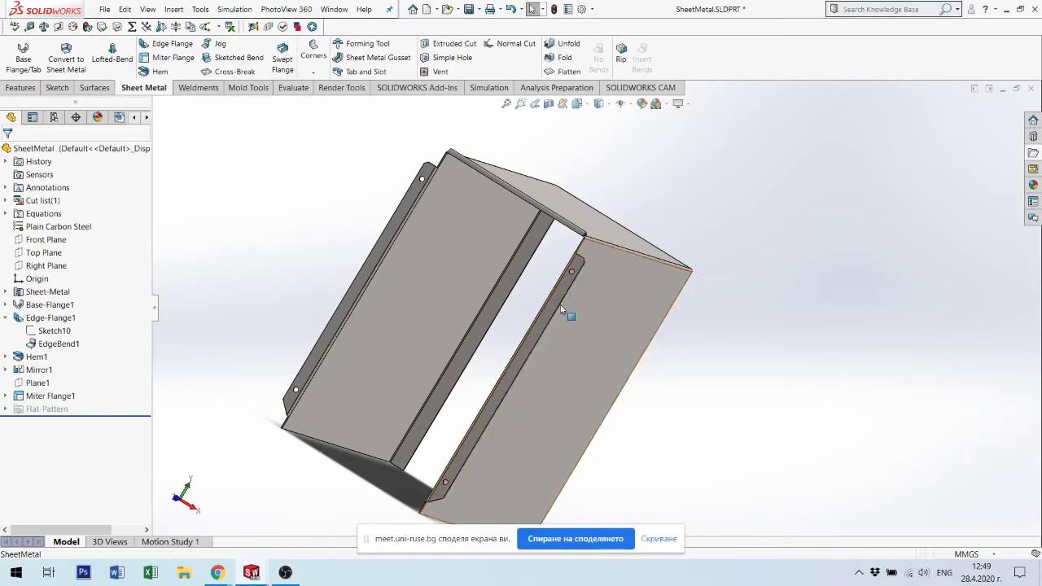
Open a new sketch on the outer face of the right side flange and view it face-on.
{"action": "left_click", "coordinate": [559, 305]}
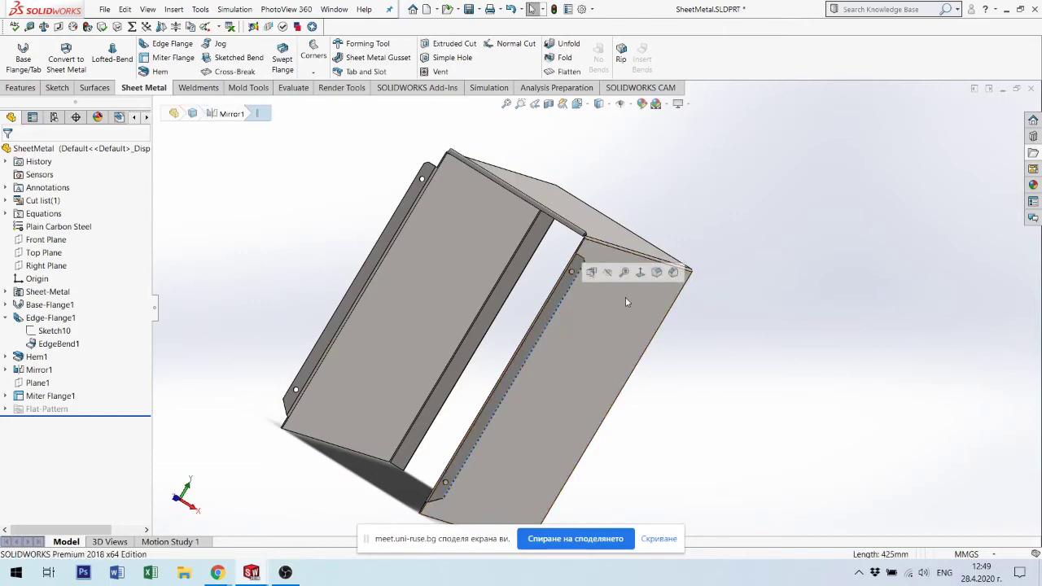
{"action": "key", "text": "Escape"}
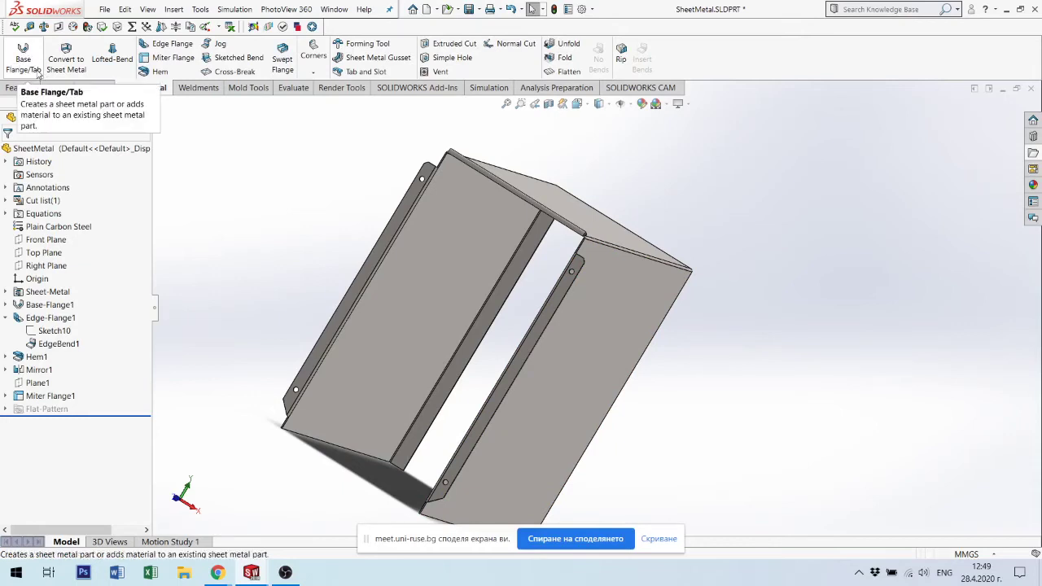
{"action": "left_click", "coordinate": [557, 309]}
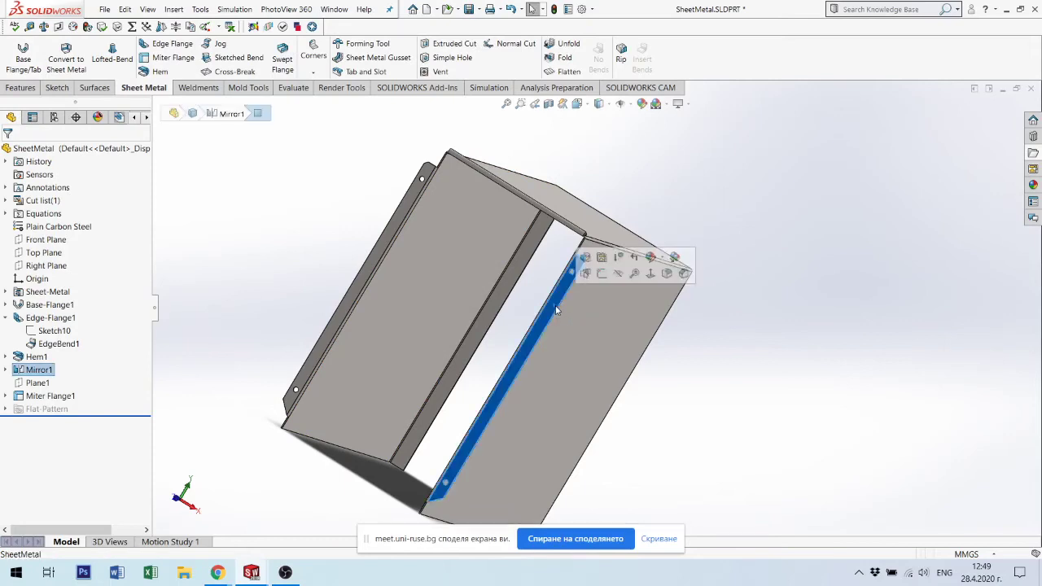
{"action": "left_click", "coordinate": [602, 274]}
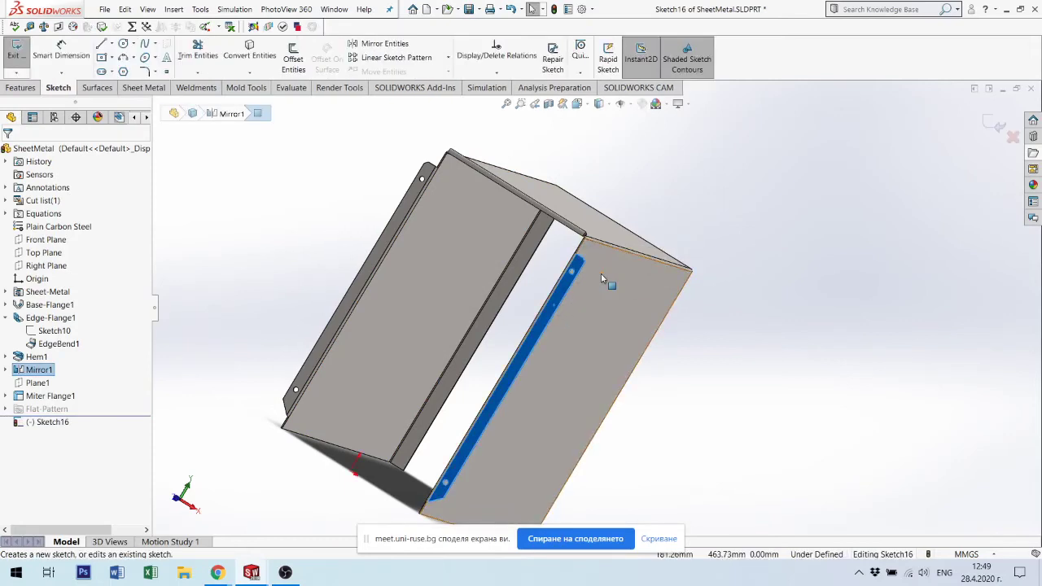
{"action": "key", "text": "ctrl+8"}
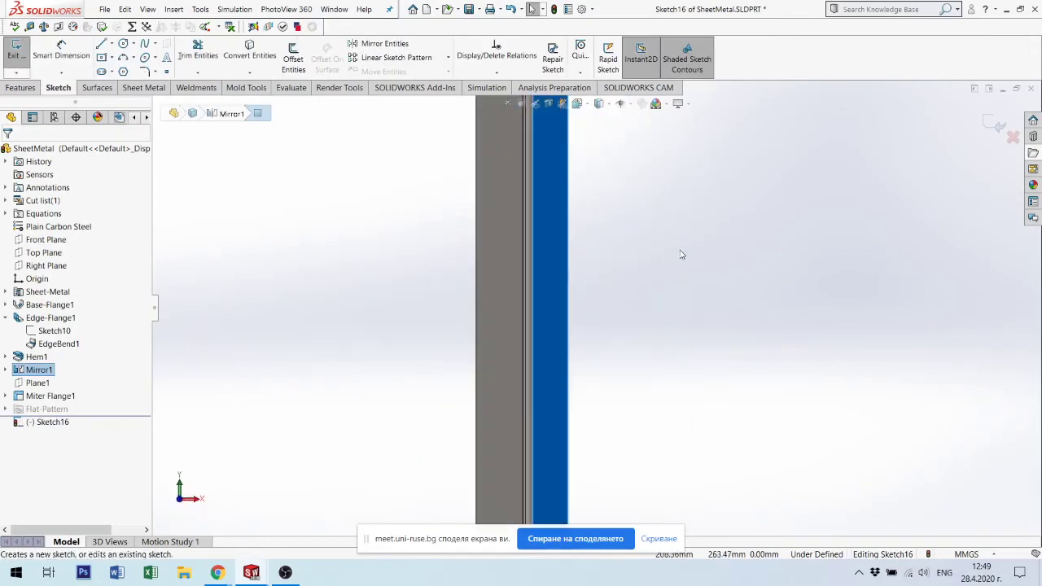
{"action": "key", "text": "ctrl+8"}
{"action": "key", "text": "ctrl+8"}
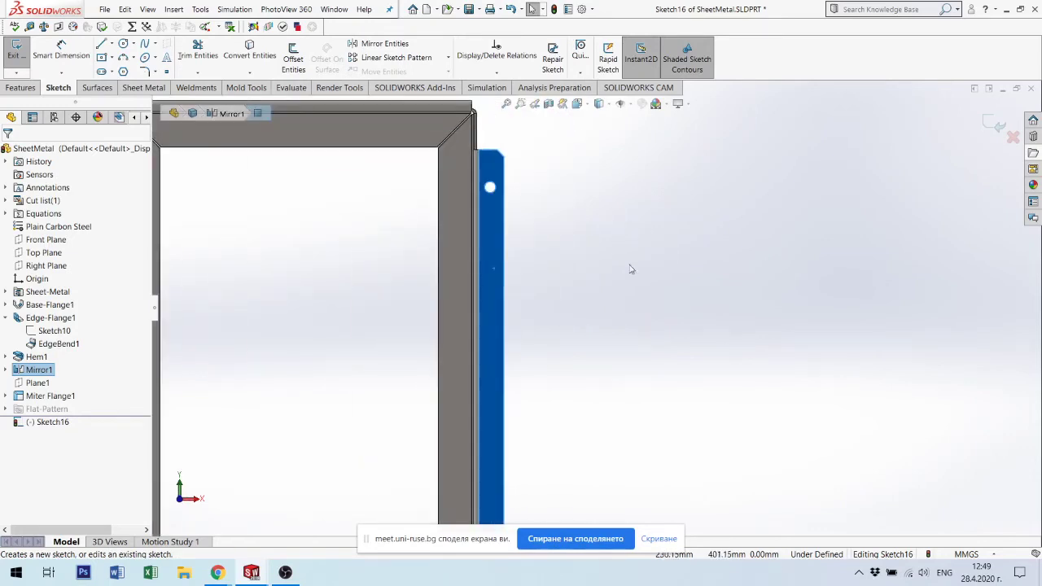
Draw a closed triangle off the flange edge and drag its outer tip upward.
{"action": "left_click", "coordinate": [101, 44]}
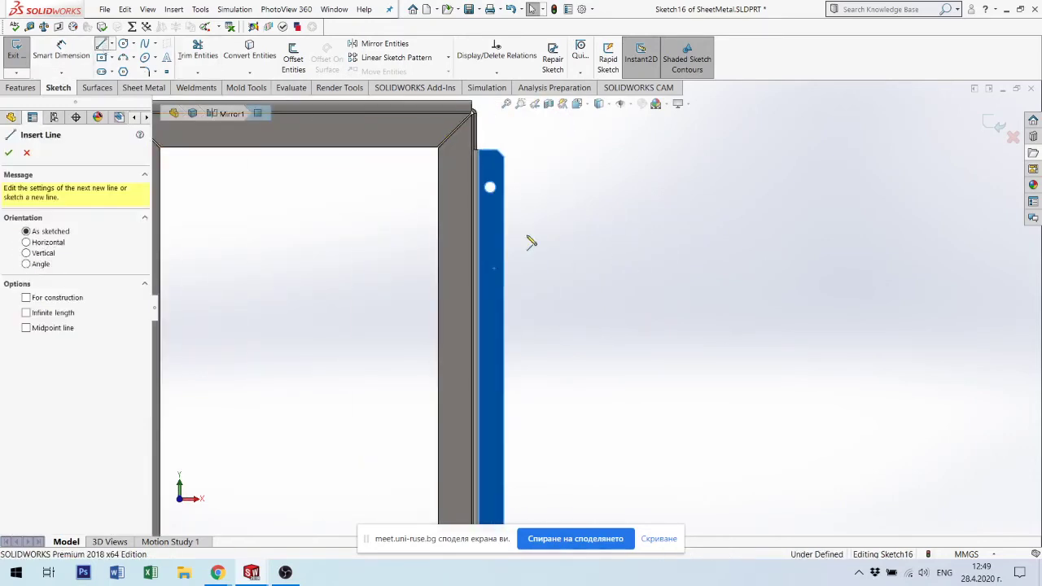
{"action": "left_click", "coordinate": [504, 231]}
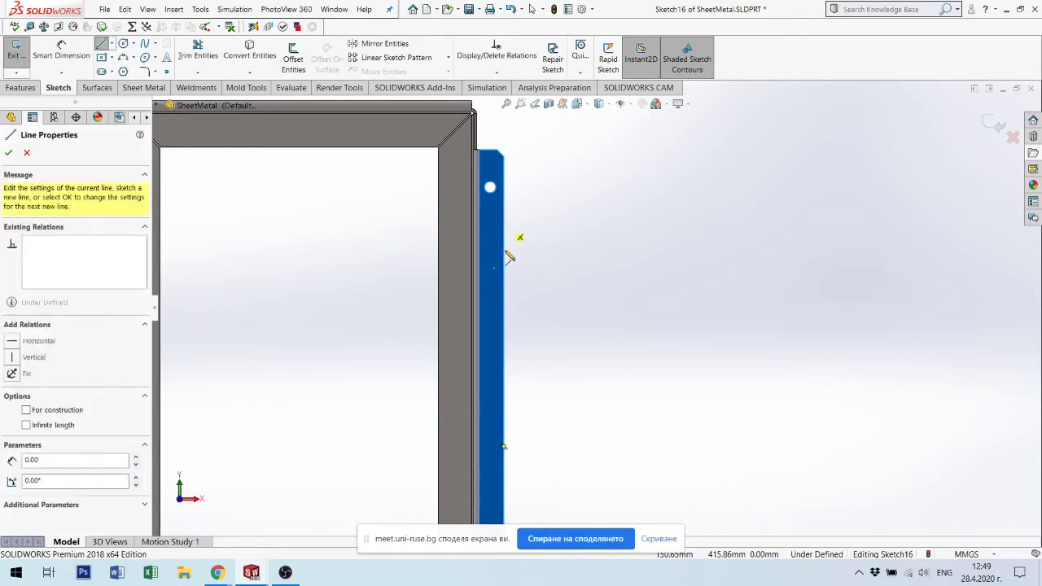
{"action": "left_click", "coordinate": [505, 303]}
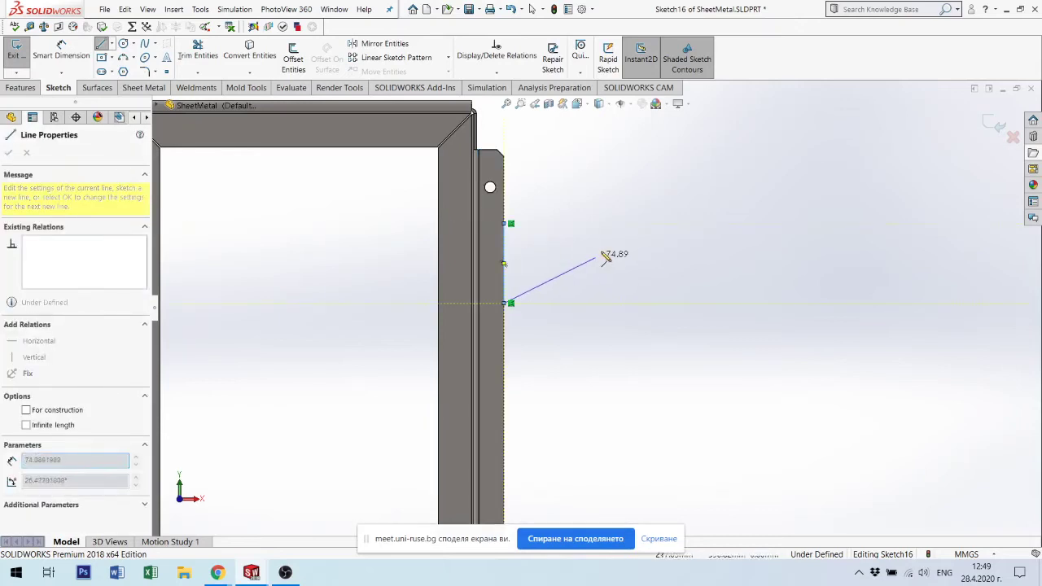
{"action": "left_click", "coordinate": [632, 220]}
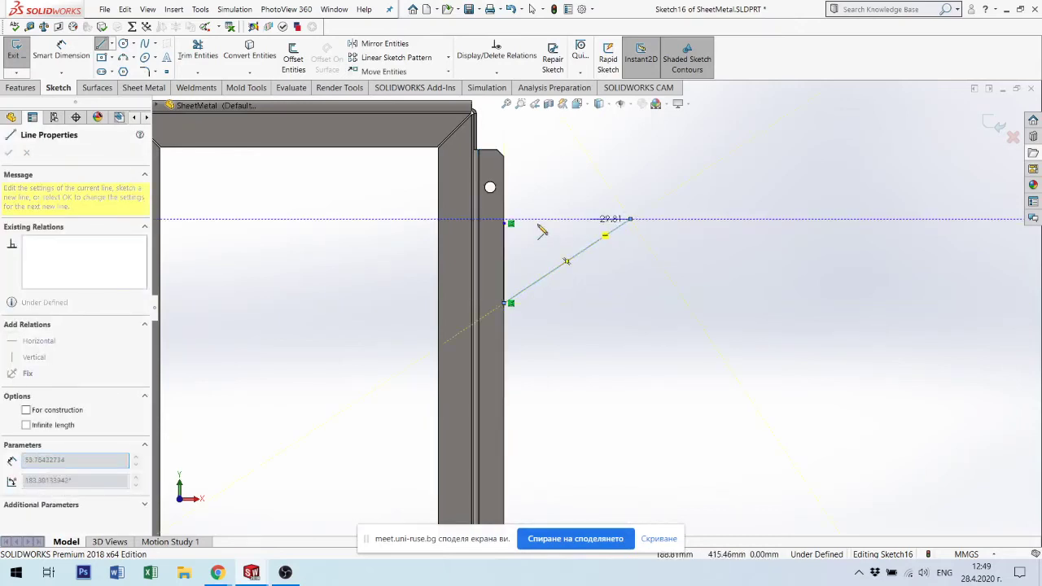
{"action": "left_click", "coordinate": [508, 223]}
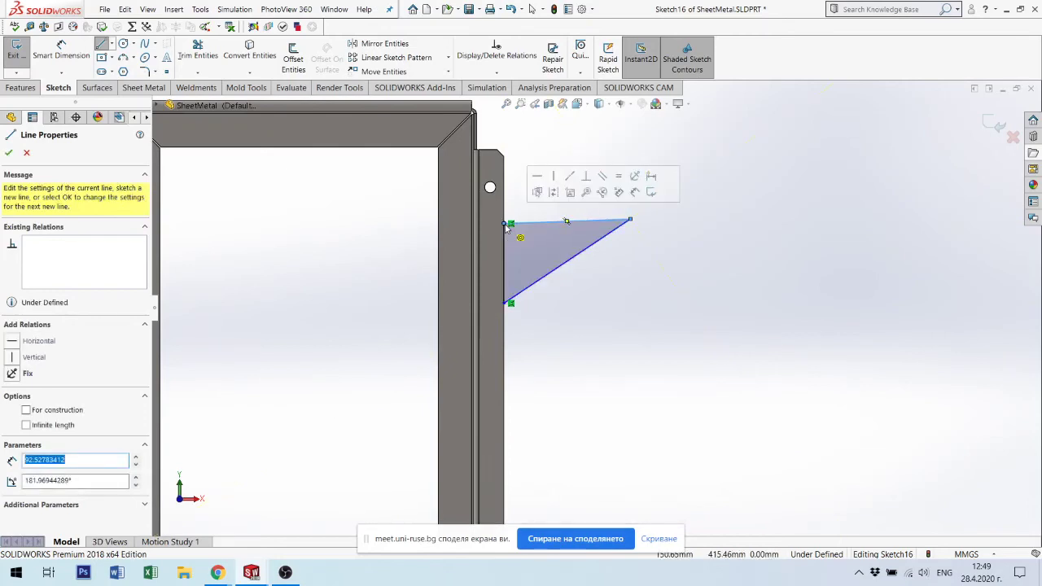
{"action": "key", "text": "Escape"}
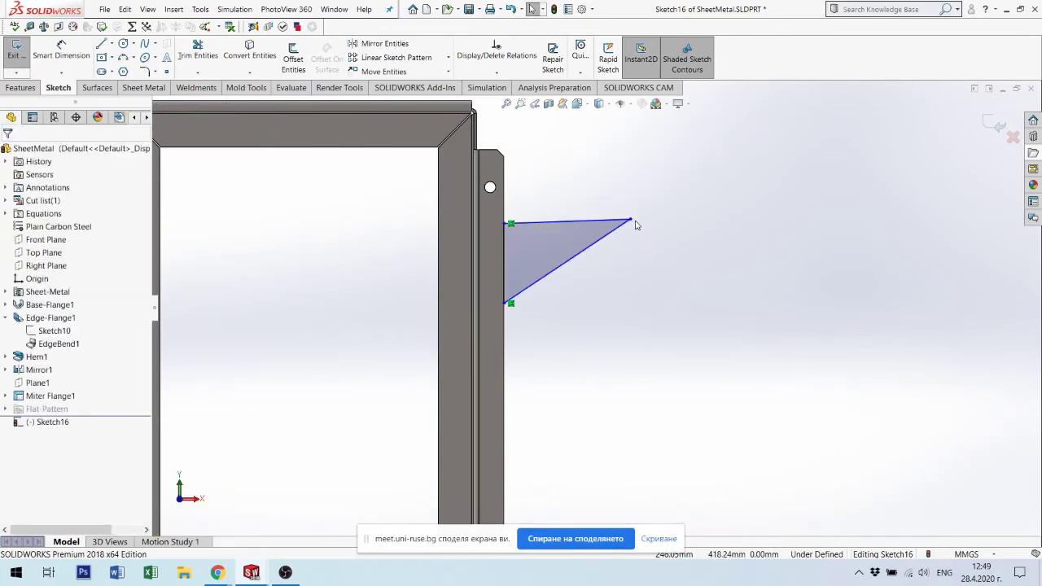
{"action": "left_click_drag", "start_coordinate": [631, 220], "coordinate": [631, 187]}
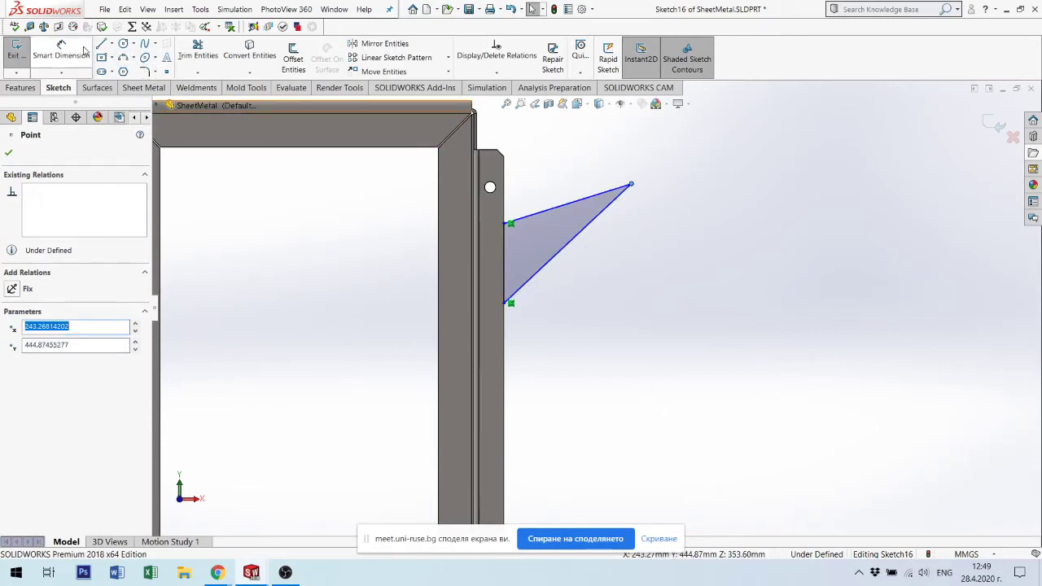
Round the triangle's outer tip with an R10 sketch fillet.
{"action": "left_click", "coordinate": [145, 72]}
{"action": "left_click", "coordinate": [631, 186]}
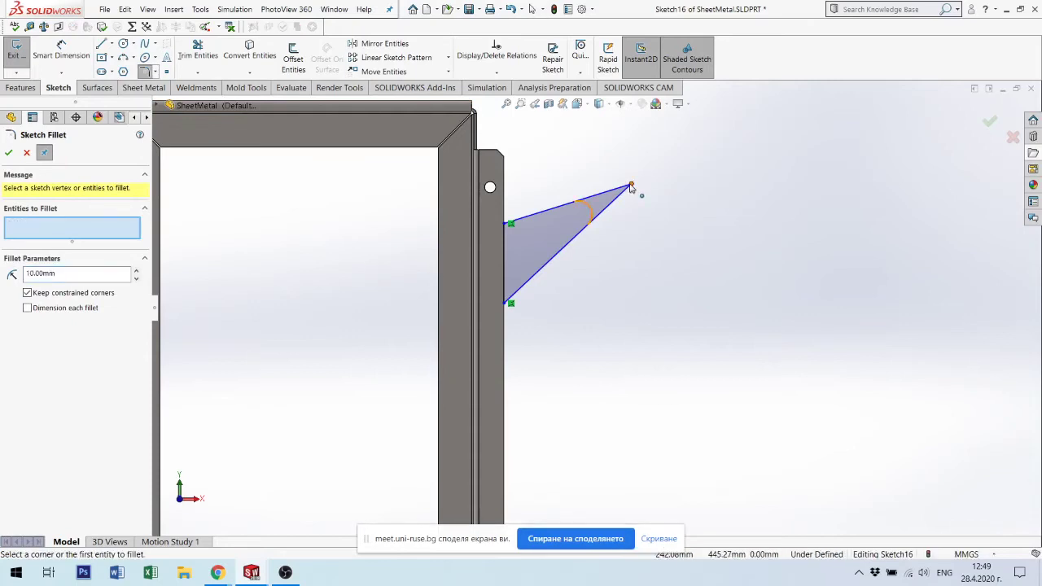
{"action": "left_click", "coordinate": [10, 155]}
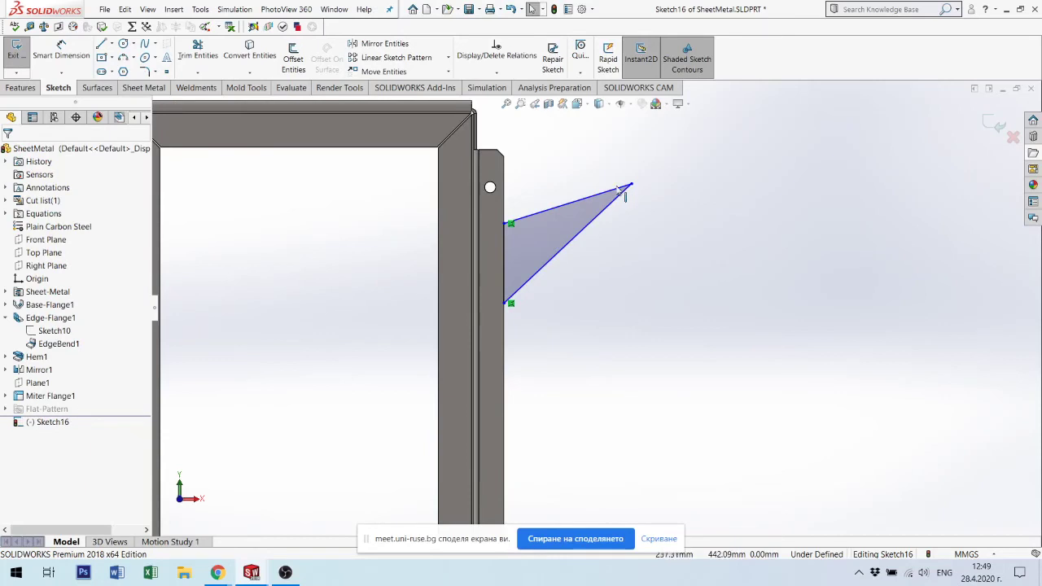
{"action": "left_click", "coordinate": [150, 72]}
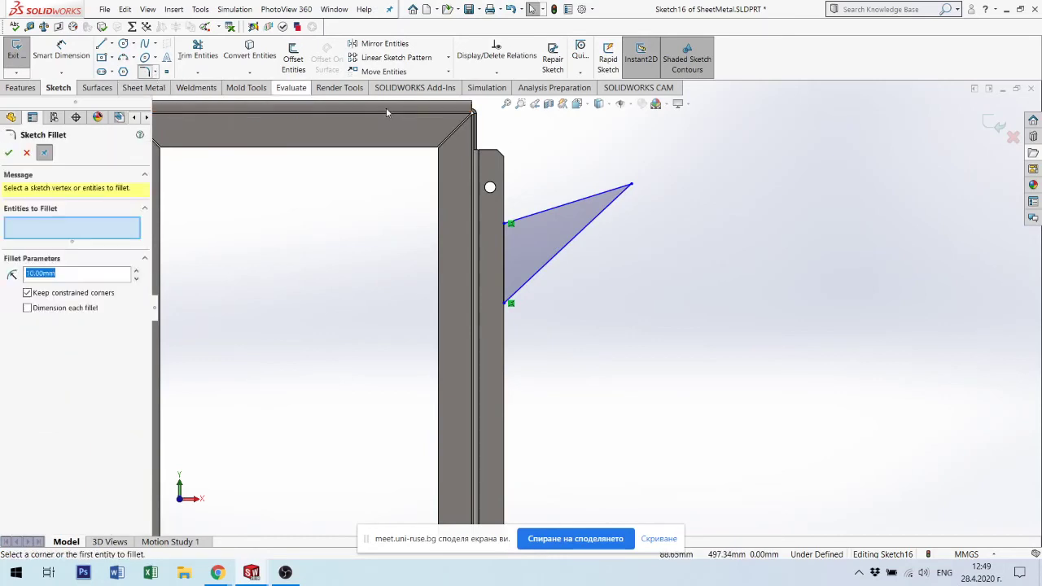
{"action": "left_click", "coordinate": [633, 187]}
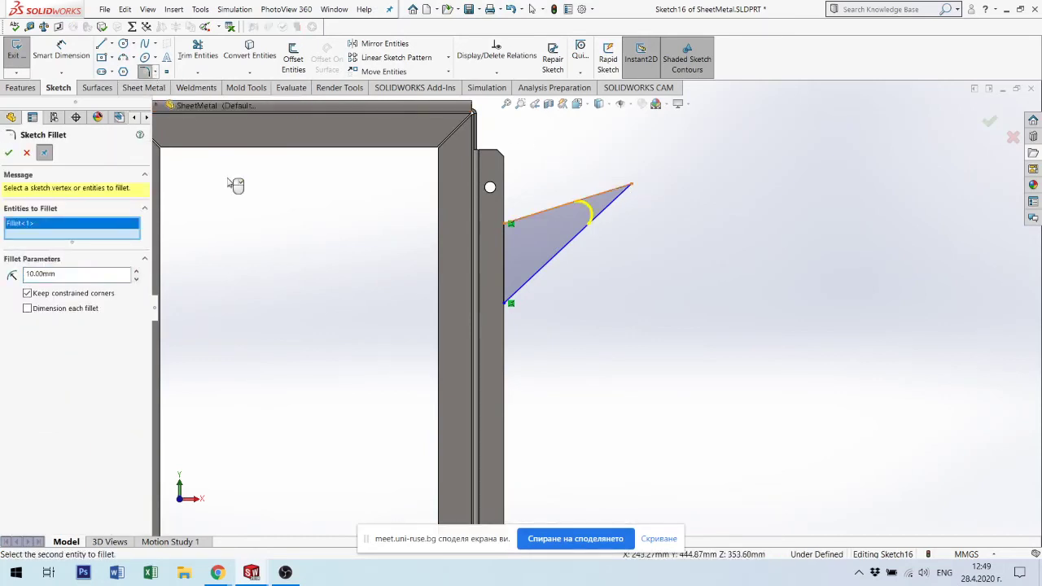
{"action": "left_click", "coordinate": [9, 153]}
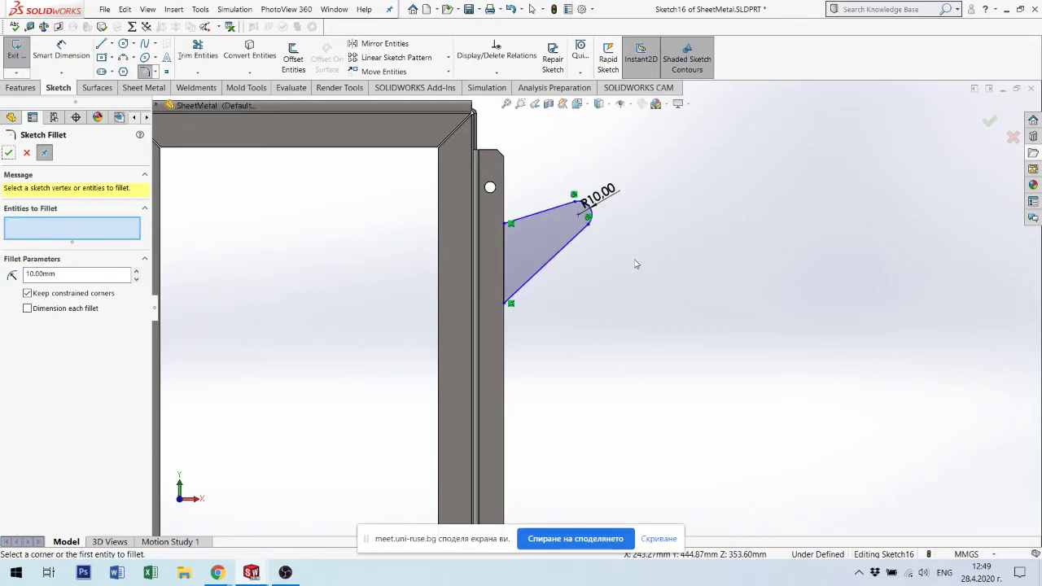
{"action": "scroll", "coordinate": [598, 277], "scroll_direction": "down", "scroll_amount": 3}
{"action": "scroll", "coordinate": [560, 298], "scroll_direction": "up", "scroll_amount": 2}
{"action": "scroll", "coordinate": [581, 227], "scroll_direction": "down", "scroll_amount": 3}
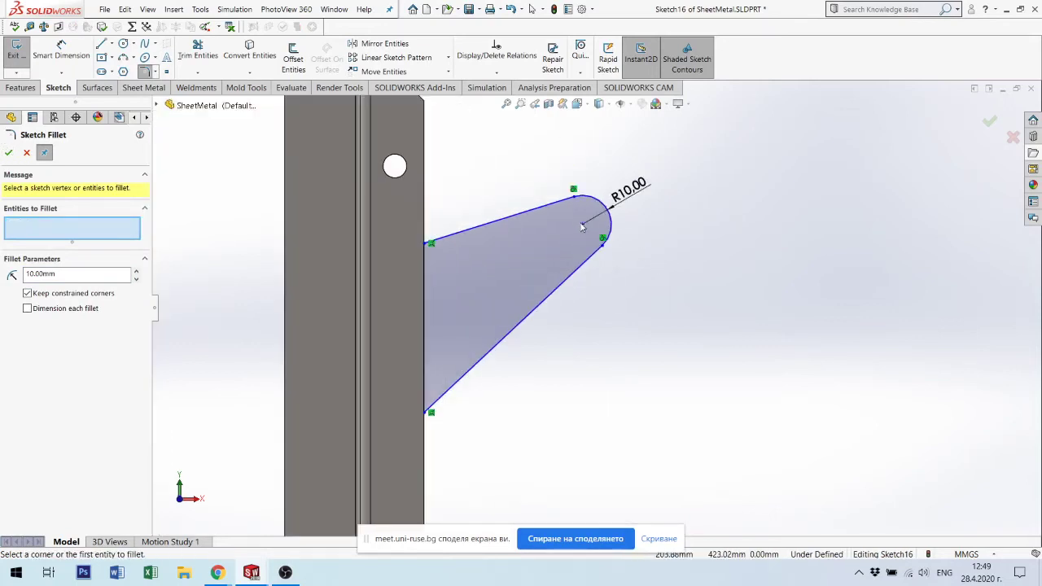
Add a circle at the rounded tip and dimension its gap to the fillet arc.
{"action": "left_click", "coordinate": [123, 44]}
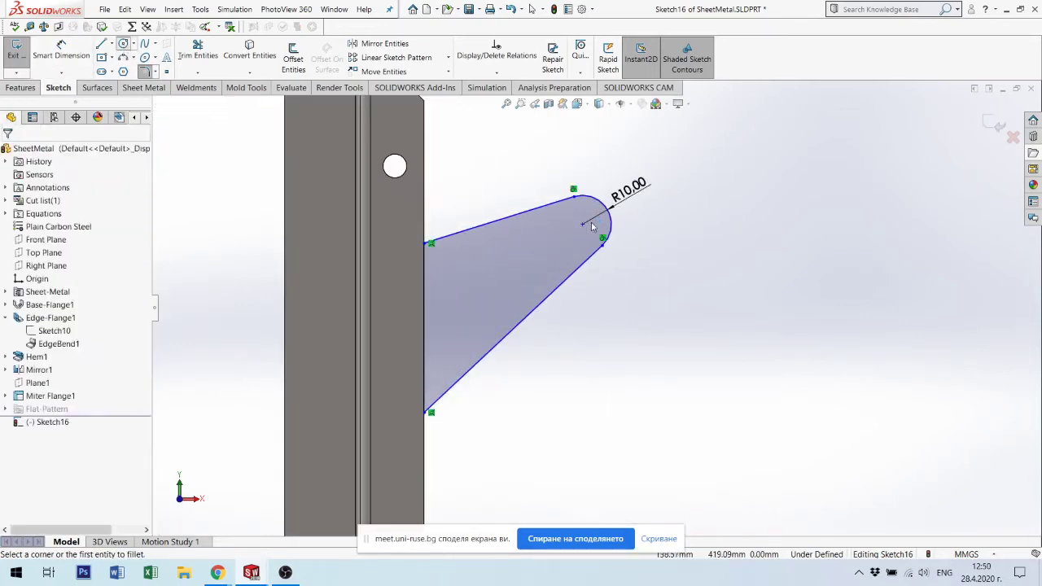
{"action": "left_click", "coordinate": [582, 224]}
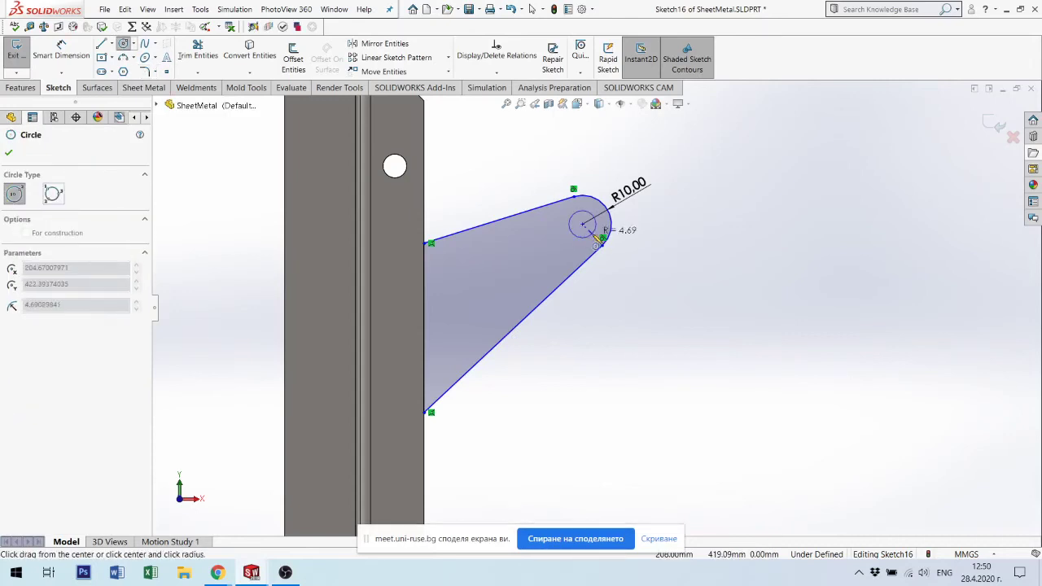
{"action": "left_click", "coordinate": [598, 239]}
{"action": "left_click", "coordinate": [49, 62]}
{"action": "left_click", "coordinate": [598, 236]}
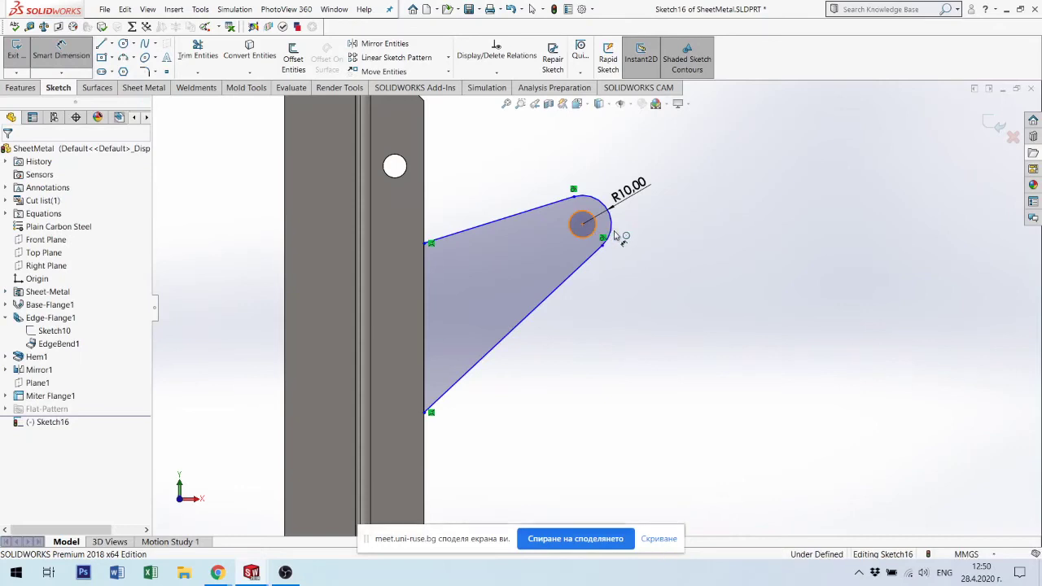
{"action": "left_click", "coordinate": [619, 236]}
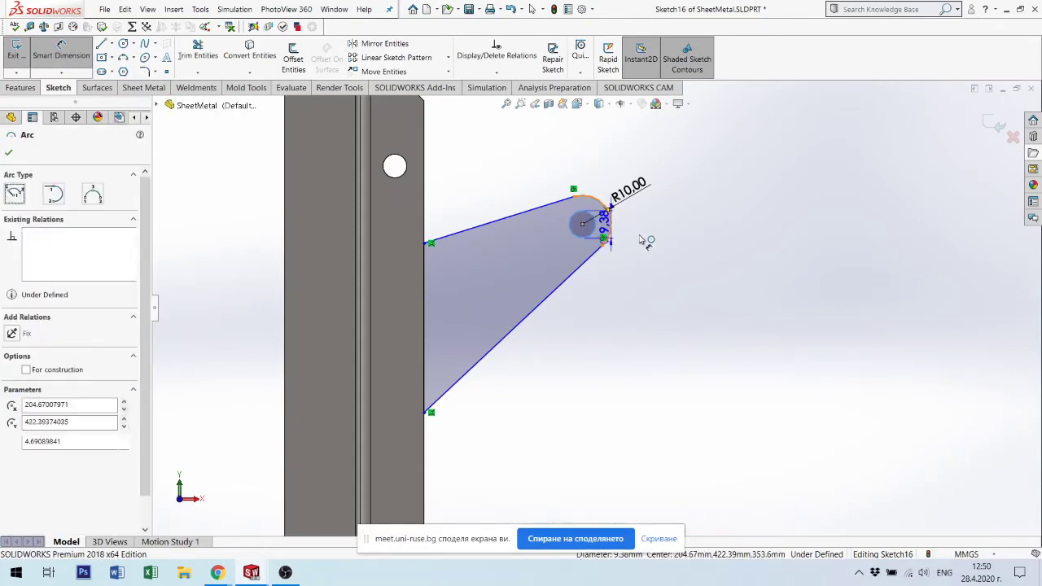
{"action": "left_click", "coordinate": [649, 242]}
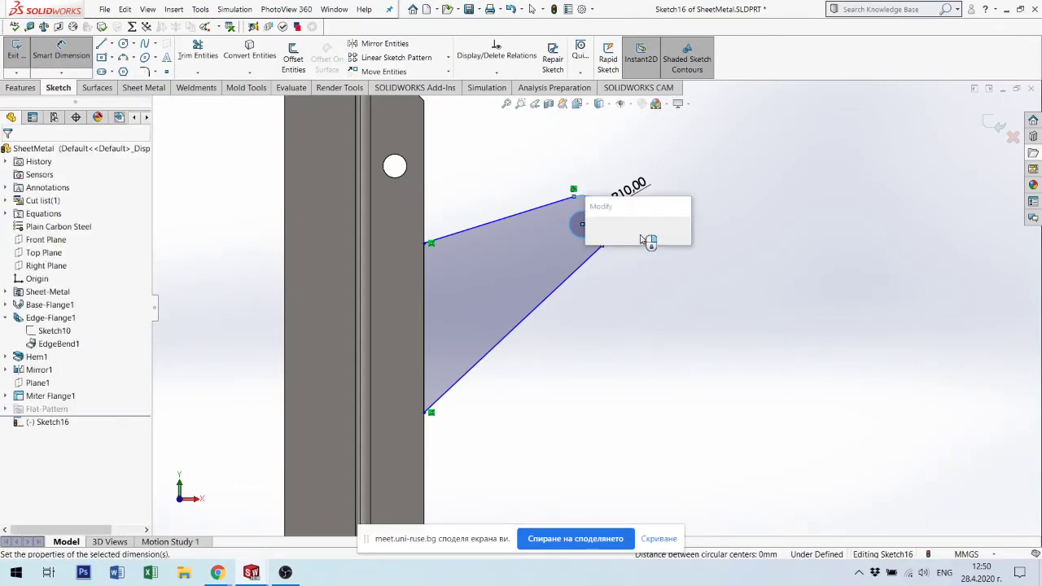
{"action": "key", "text": "Return"}
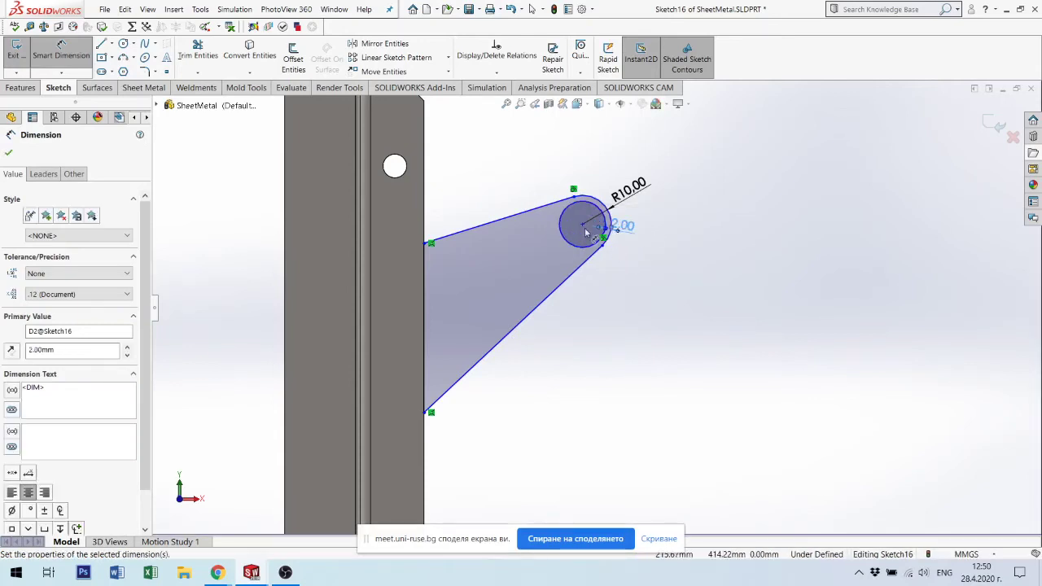
Dimension the hole centre 60 mm from the flange edge and 48 mm below the top corner.
{"action": "left_click", "coordinate": [424, 235]}
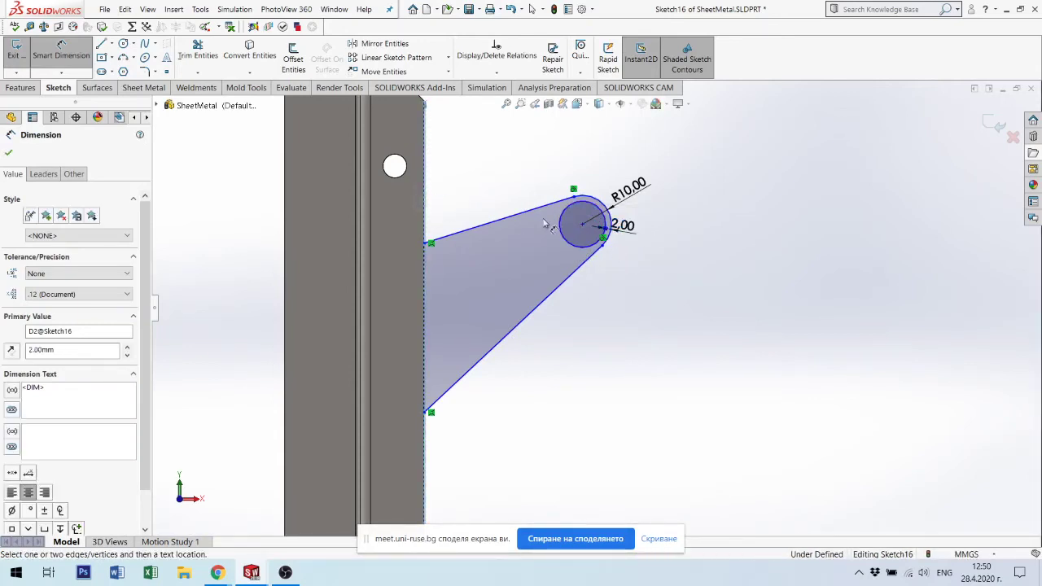
{"action": "left_click", "coordinate": [582, 227]}
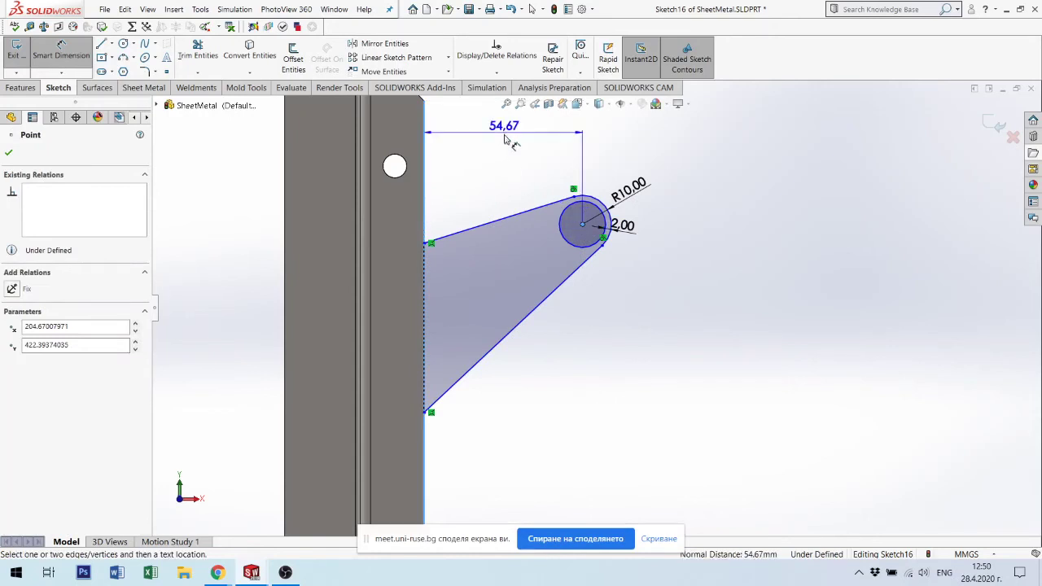
{"action": "left_click", "coordinate": [507, 136]}
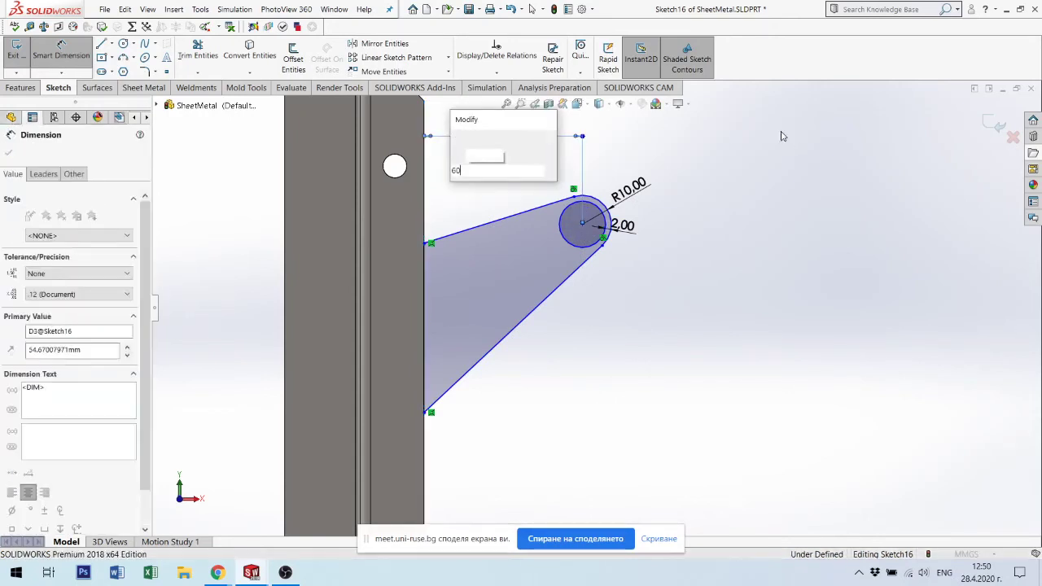
{"action": "type", "text": "60"}
{"action": "key", "text": "Return"}
{"action": "scroll", "coordinate": [586, 305], "scroll_direction": "up", "scroll_amount": 3}
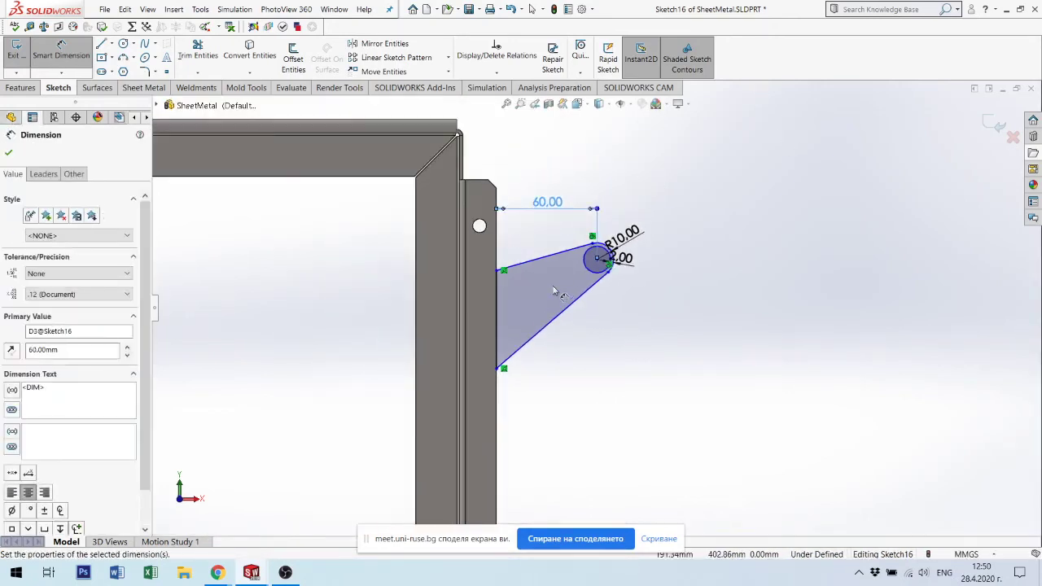
{"action": "left_click", "coordinate": [477, 186]}
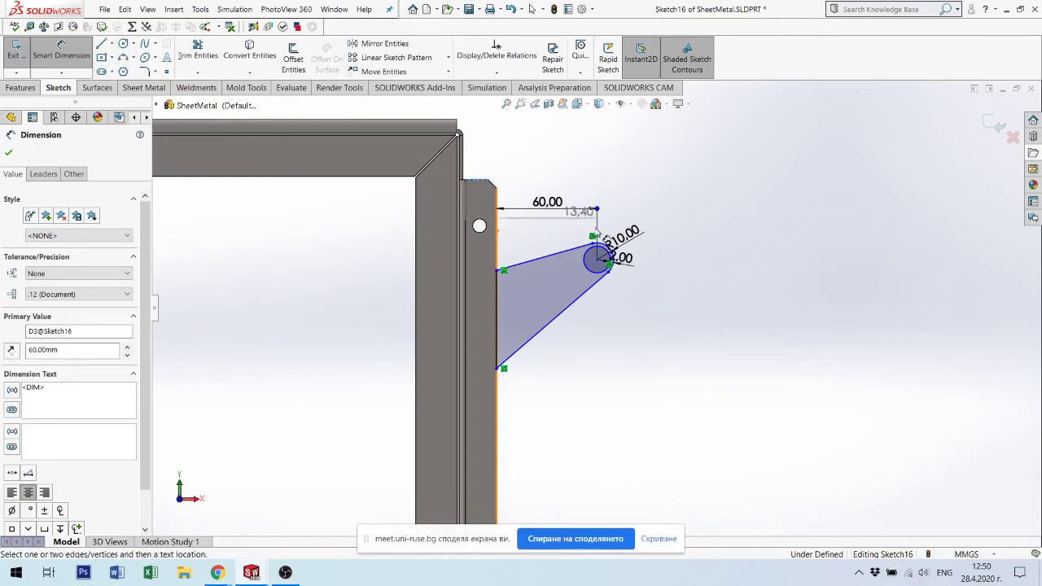
{"action": "left_click", "coordinate": [598, 261]}
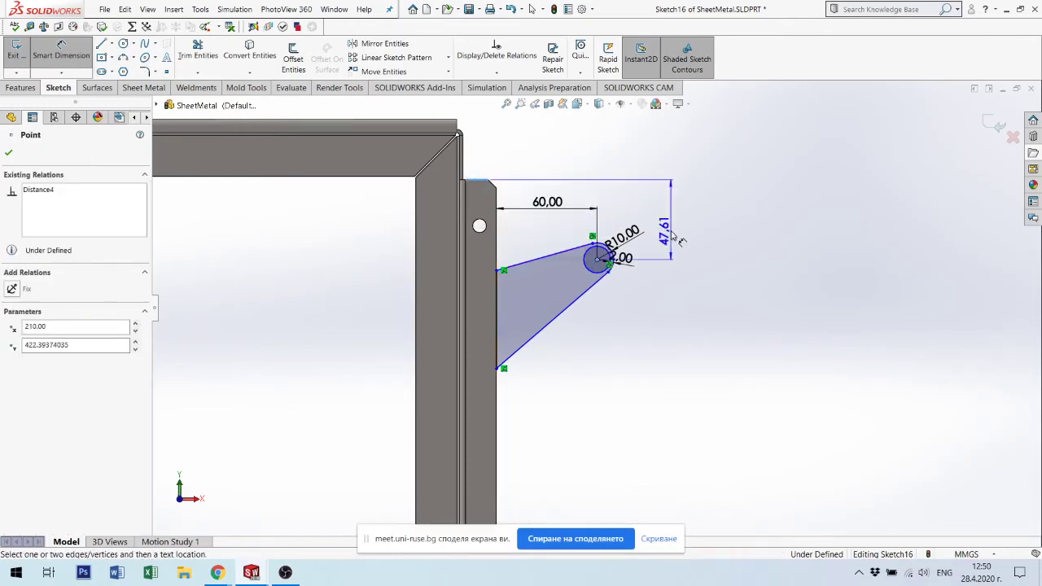
{"action": "left_click", "coordinate": [680, 234]}
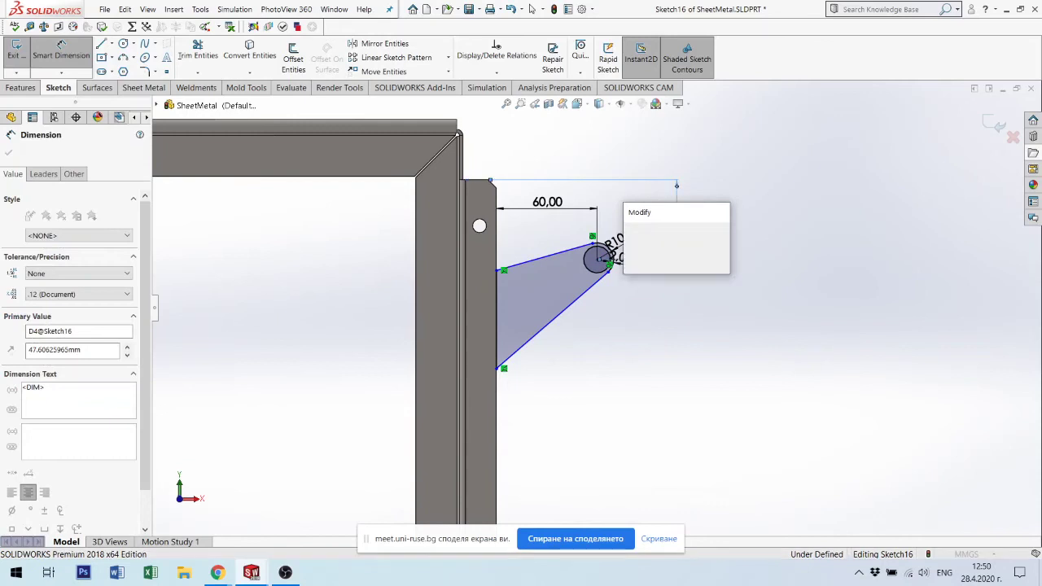
{"action": "key", "text": "Return"}
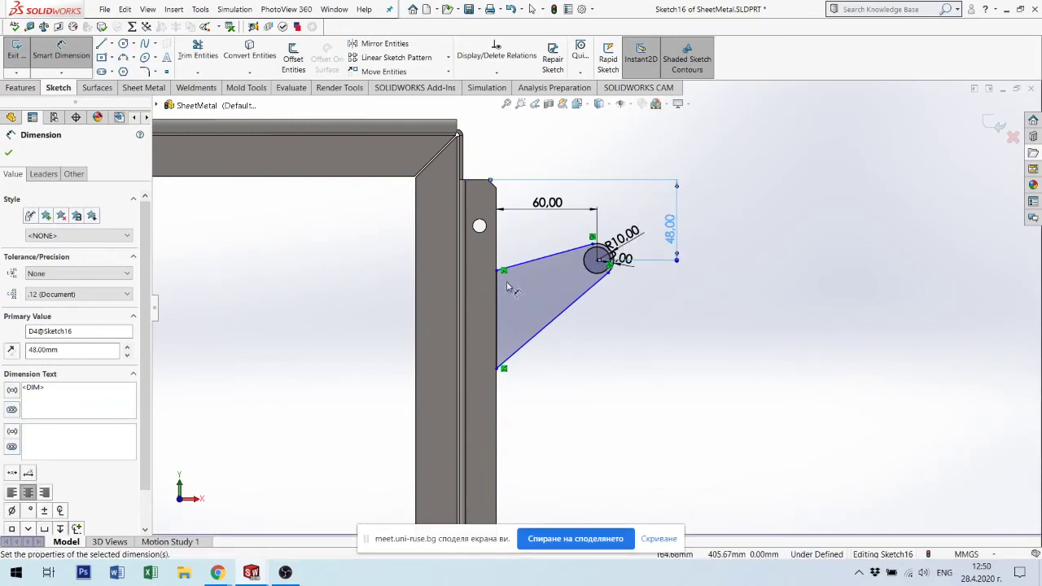
Dimension the tab's upper-left corner 55 mm down and its left edge 60 mm long.
{"action": "scroll", "coordinate": [509, 270], "scroll_direction": "down", "scroll_amount": 1}
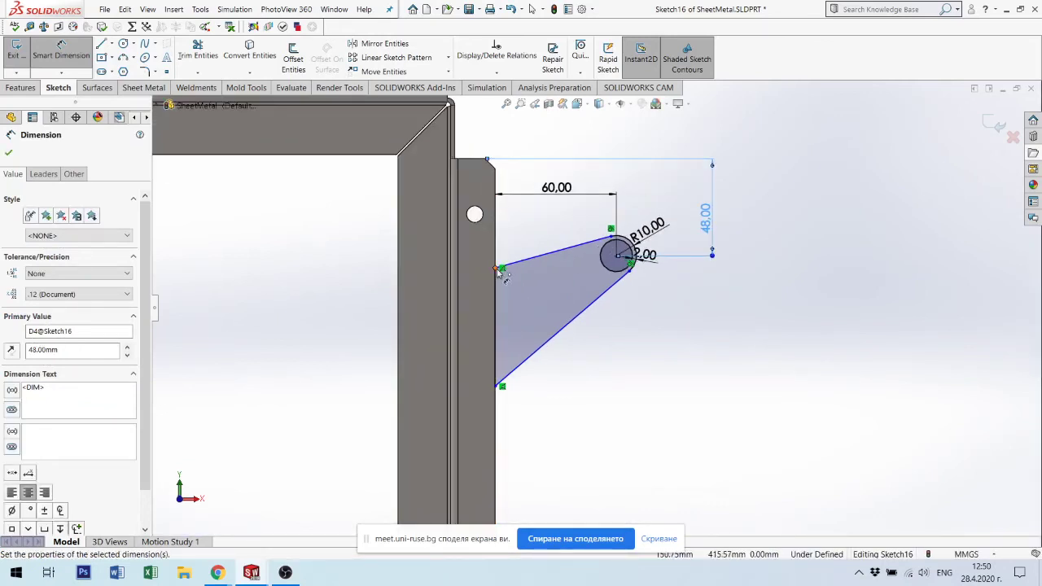
{"action": "left_click", "coordinate": [498, 269]}
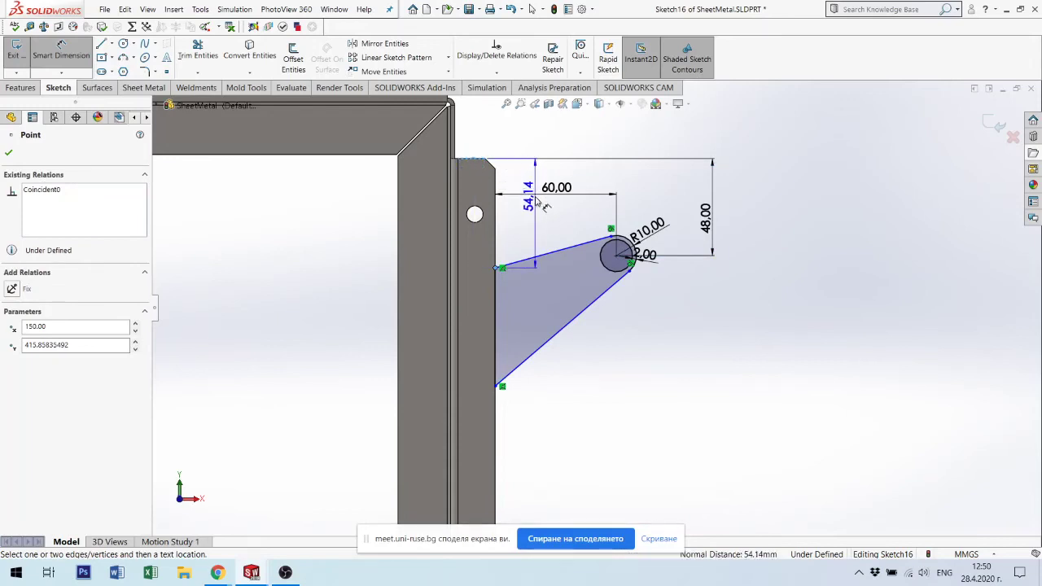
{"action": "left_click", "coordinate": [541, 213]}
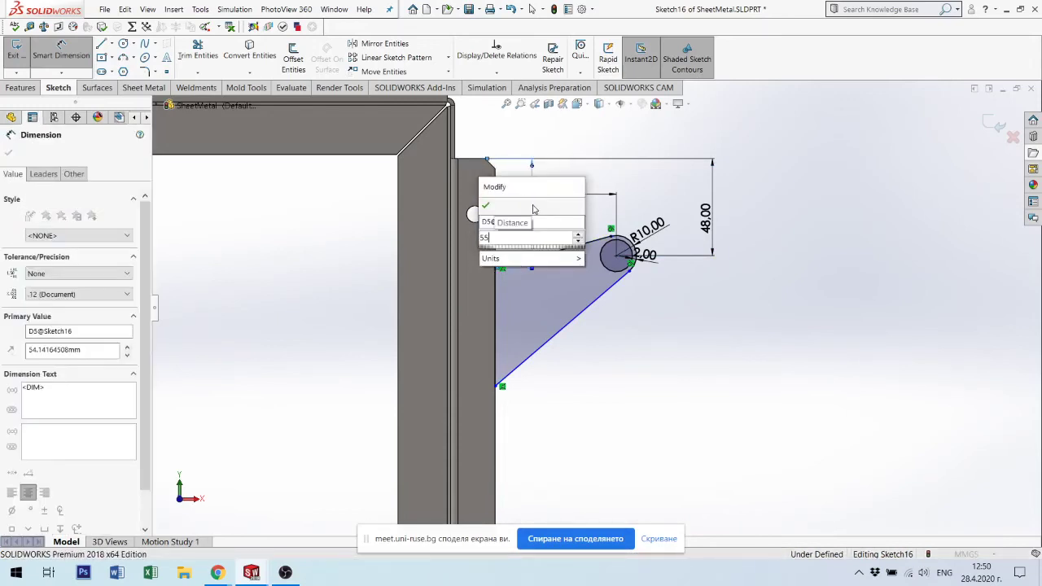
{"action": "type", "text": "55"}
{"action": "key", "text": "Return"}
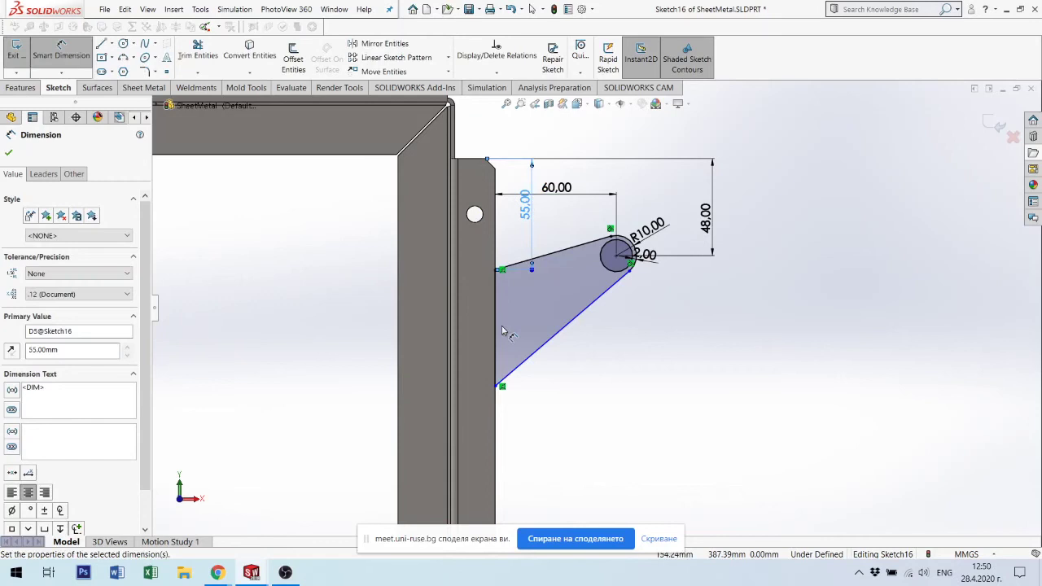
{"action": "left_click", "coordinate": [496, 337]}
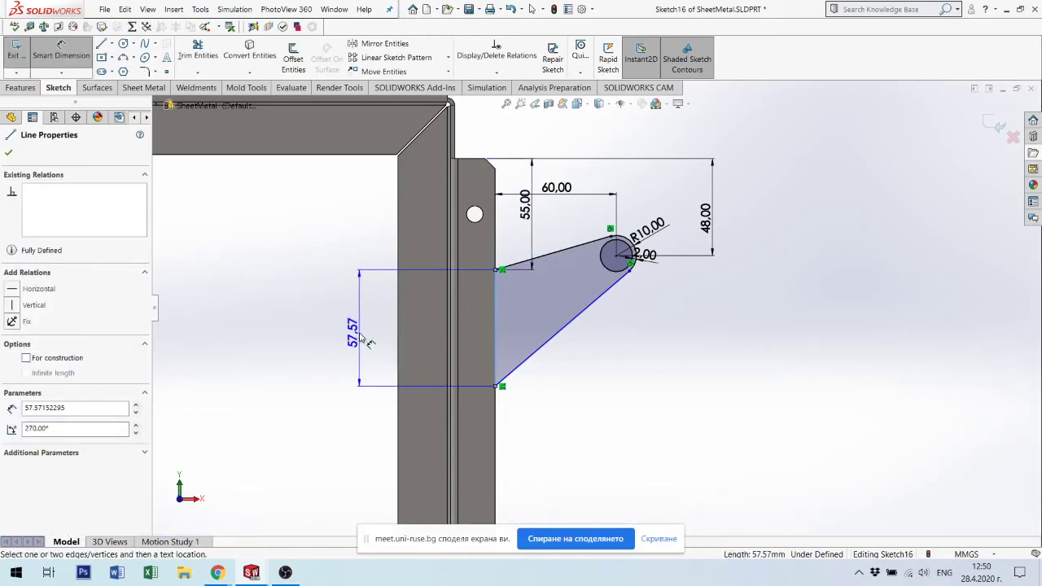
{"action": "left_click", "coordinate": [363, 337]}
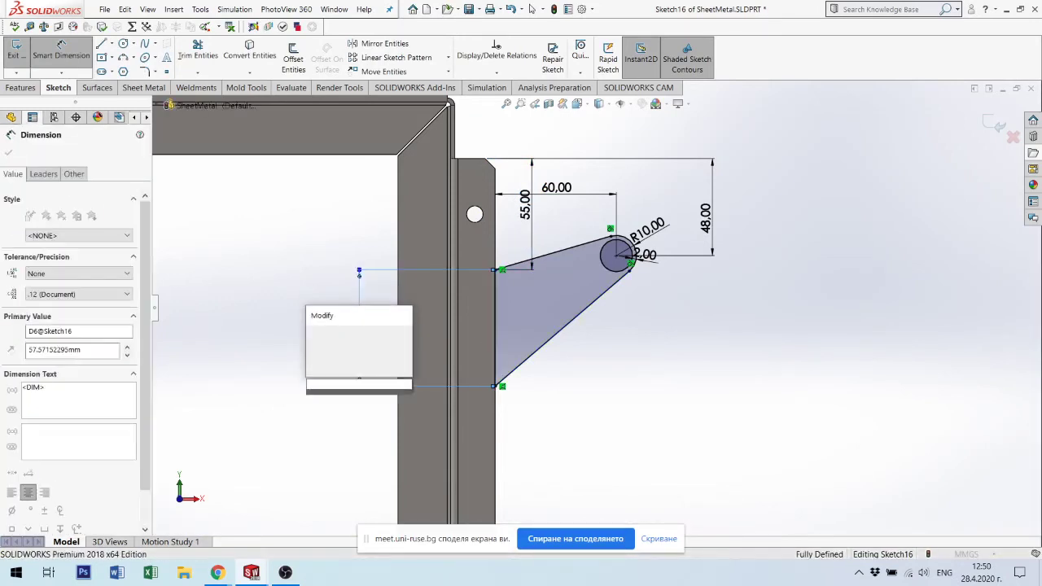
{"action": "key", "text": "Return"}
{"action": "mouse_move", "coordinate": [665, 328]}
{"action": "middle_mouse_down"}
{"action": "mouse_move", "coordinate": [634, 292]}
{"action": "mouse_move", "coordinate": [348, 162]}
{"action": "middle_mouse_up"}
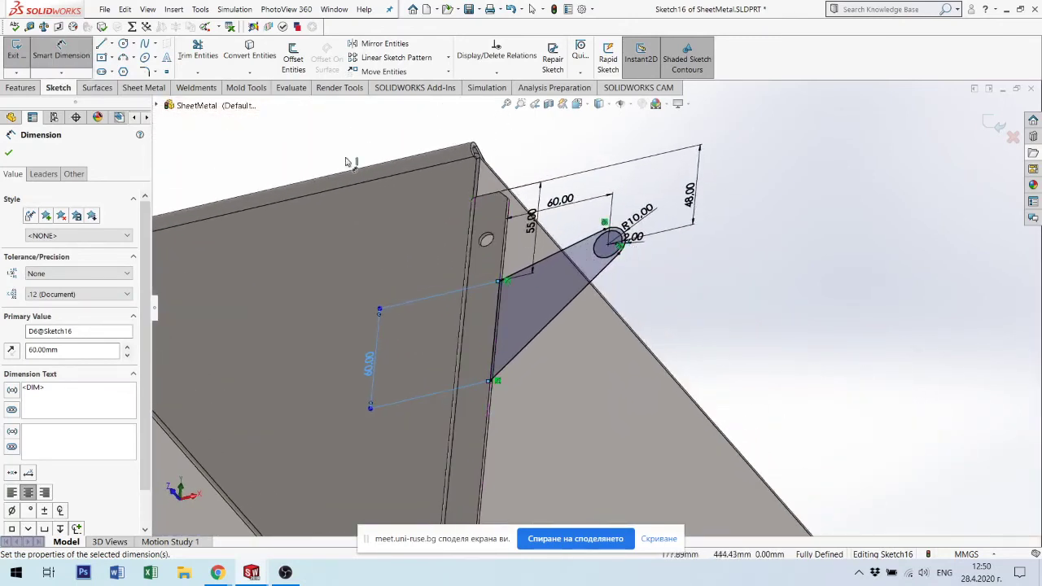
{"action": "left_click", "coordinate": [144, 87]}
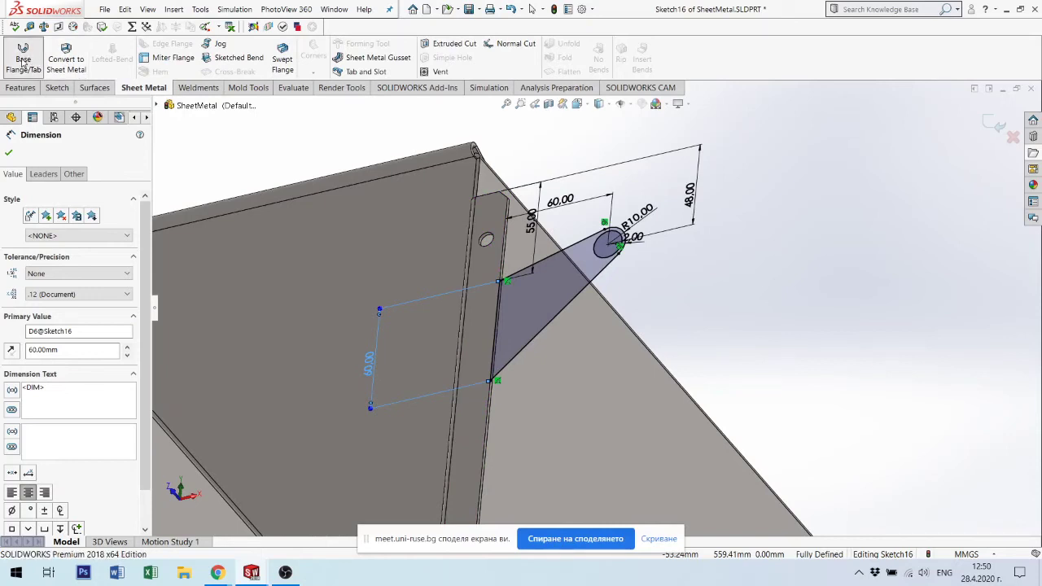
Create a Base Flange/Tab from Sketch16 and inspect the triangular lug with its hole.
{"action": "left_click", "coordinate": [23, 59]}
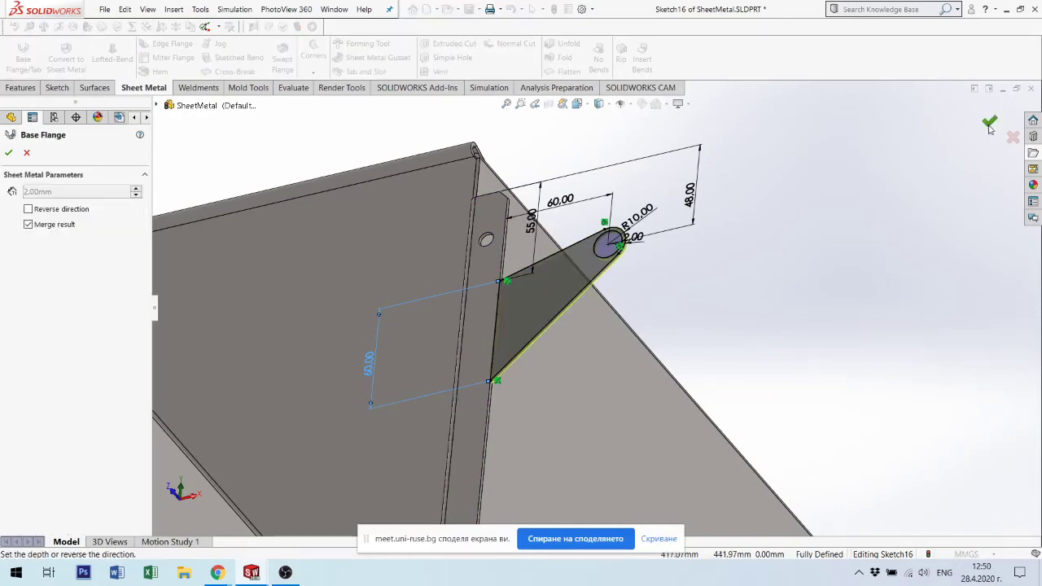
{"action": "left_click", "coordinate": [988, 124]}
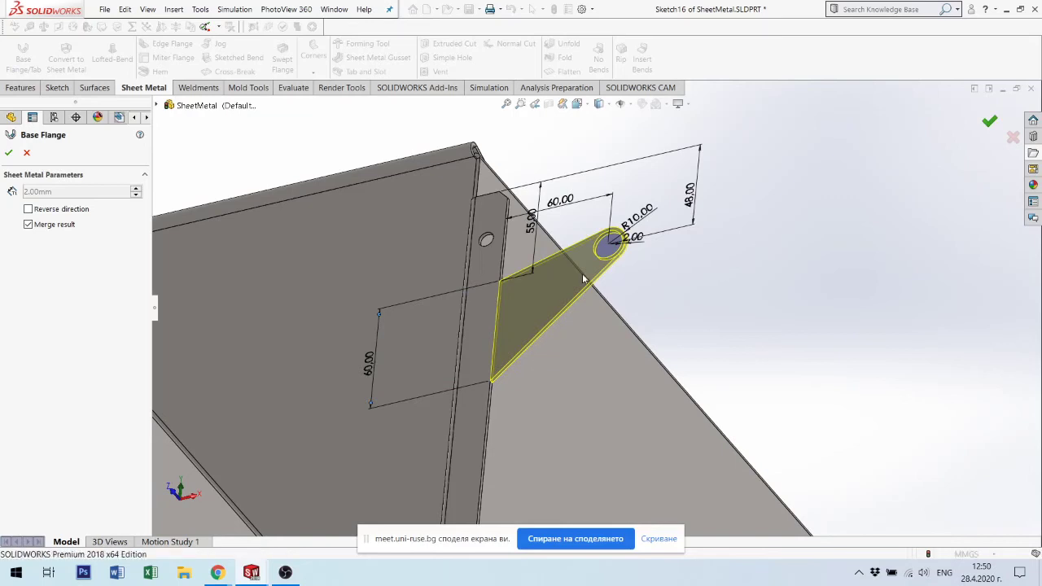
{"action": "mouse_move", "coordinate": [570, 303]}
{"action": "middle_mouse_down"}
{"action": "mouse_move", "coordinate": [537, 352]}
{"action": "mouse_move", "coordinate": [570, 356]}
{"action": "mouse_move", "coordinate": [523, 261]}
{"action": "mouse_move", "coordinate": [586, 264]}
{"action": "middle_mouse_up"}
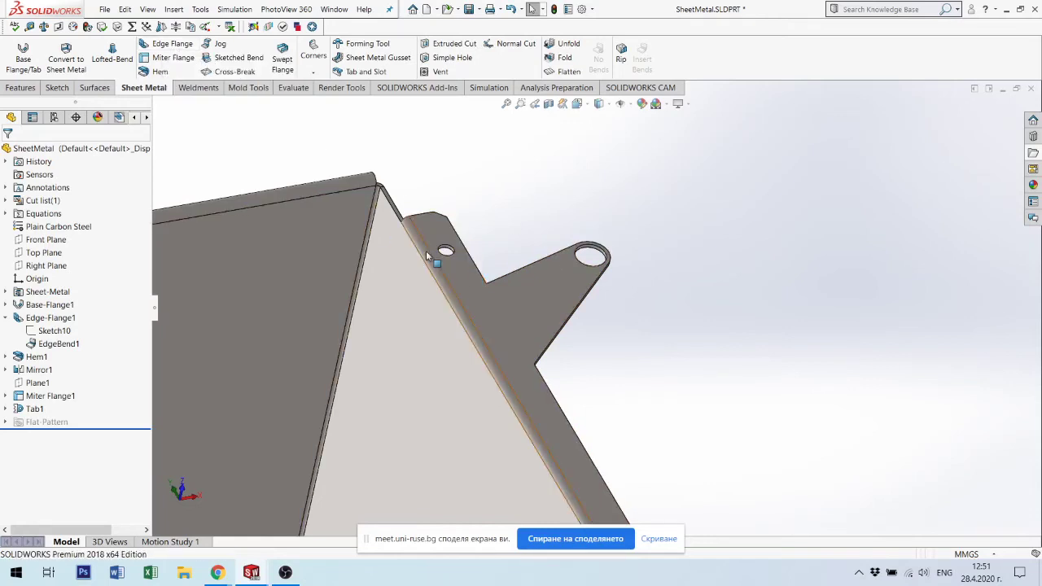
{"action": "middle_click_drag", "start_coordinate": [426, 256], "coordinate": [557, 270]}
{"action": "scroll", "coordinate": [603, 268], "scroll_direction": "up", "scroll_amount": 3}
{"action": "scroll", "coordinate": [637, 271], "scroll_direction": "up", "scroll_amount": 2}
{"action": "scroll", "coordinate": [631, 277], "scroll_direction": "up", "scroll_amount": 2}
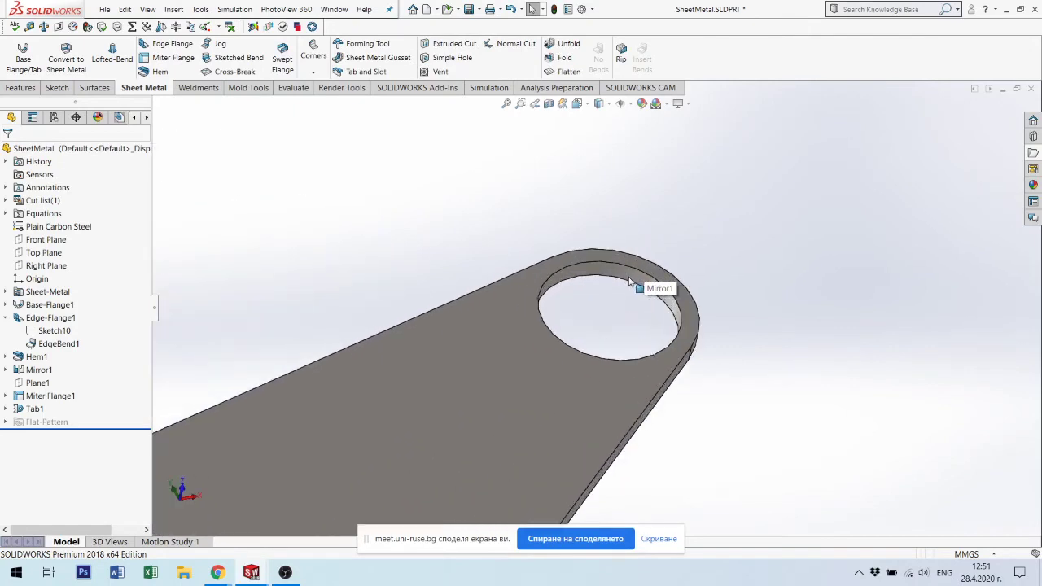
Change the hole's 2.00 mm edge distance to 4 mm and rebuild Tab1.
{"action": "left_click", "coordinate": [629, 281]}
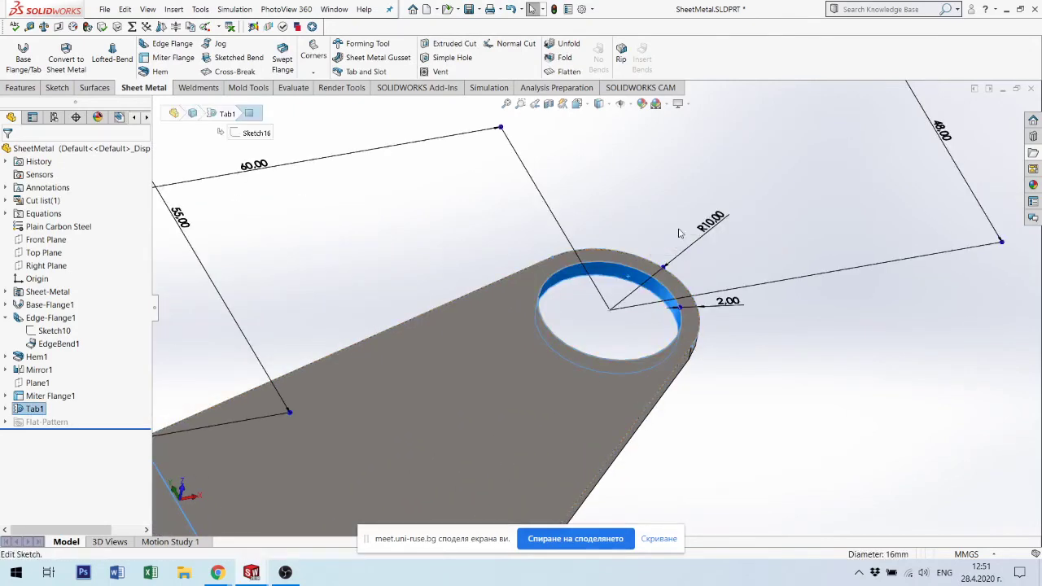
{"action": "left_click", "coordinate": [726, 303]}
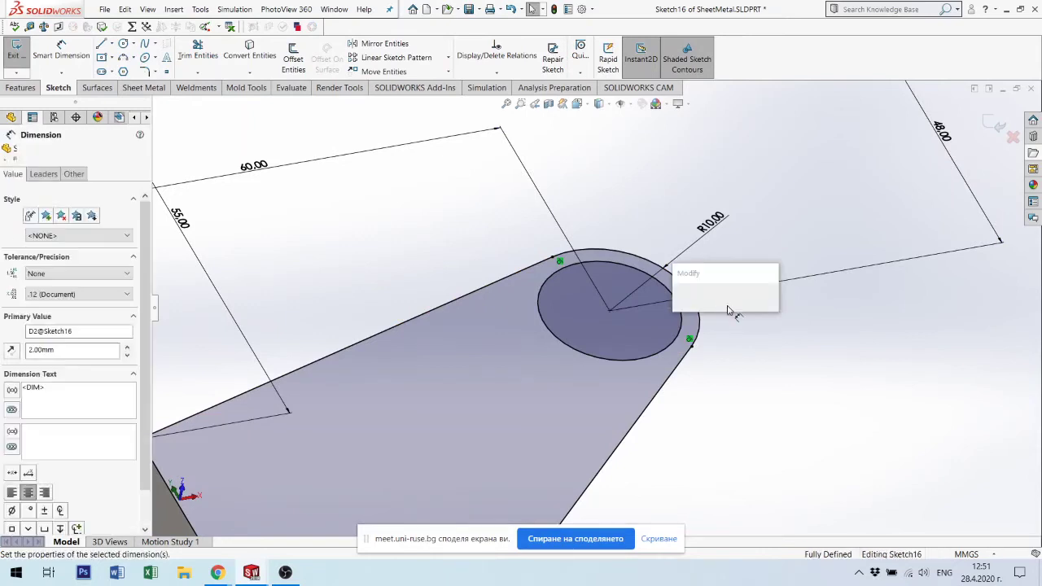
{"action": "type", "text": "4"}
{"action": "key", "text": "Return"}
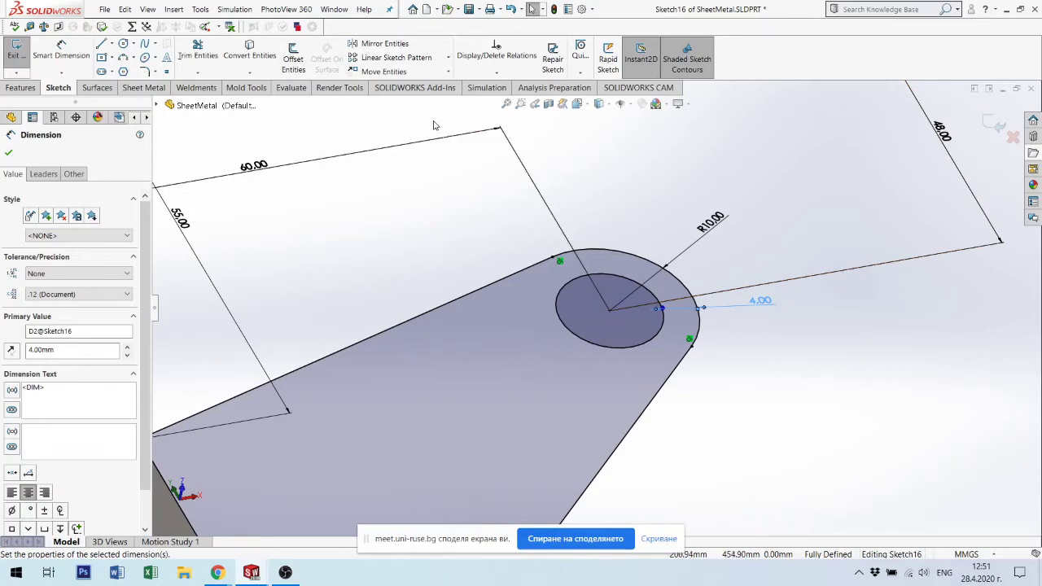
{"action": "left_click", "coordinate": [8, 154]}
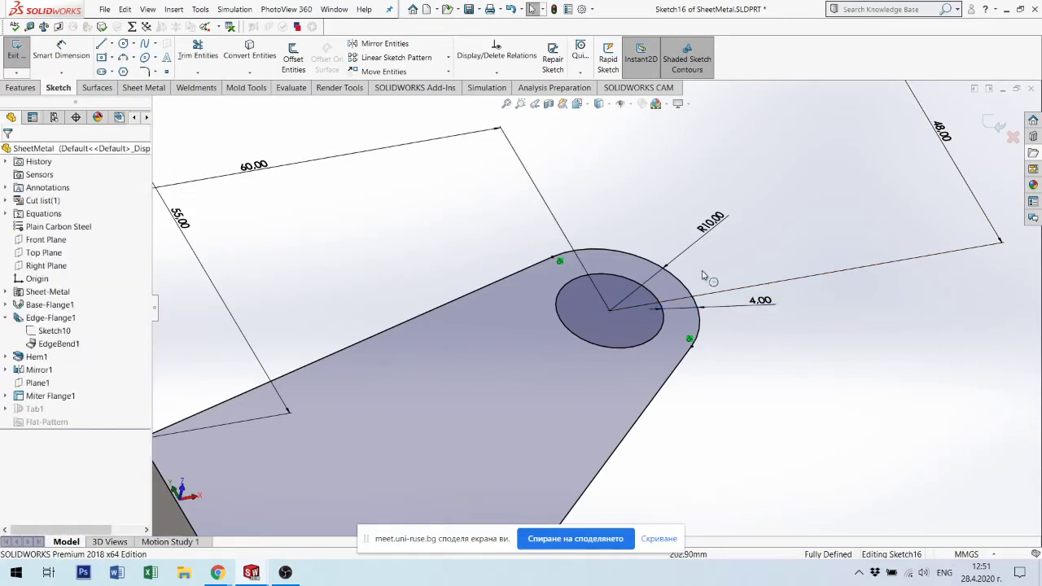
{"action": "left_click", "coordinate": [995, 129]}
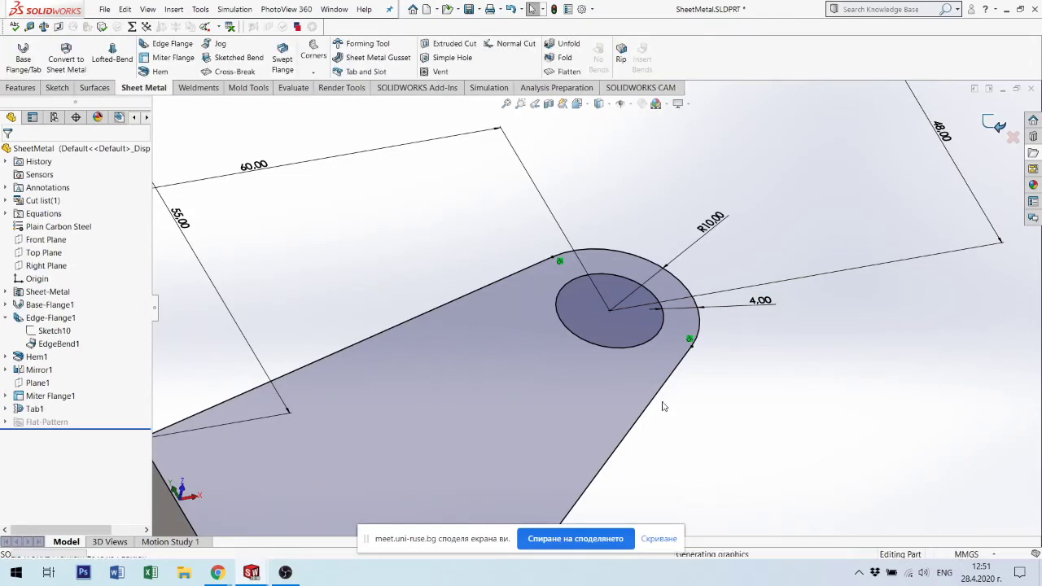
{"action": "middle_click_drag", "start_coordinate": [663, 406], "coordinate": [514, 398]}
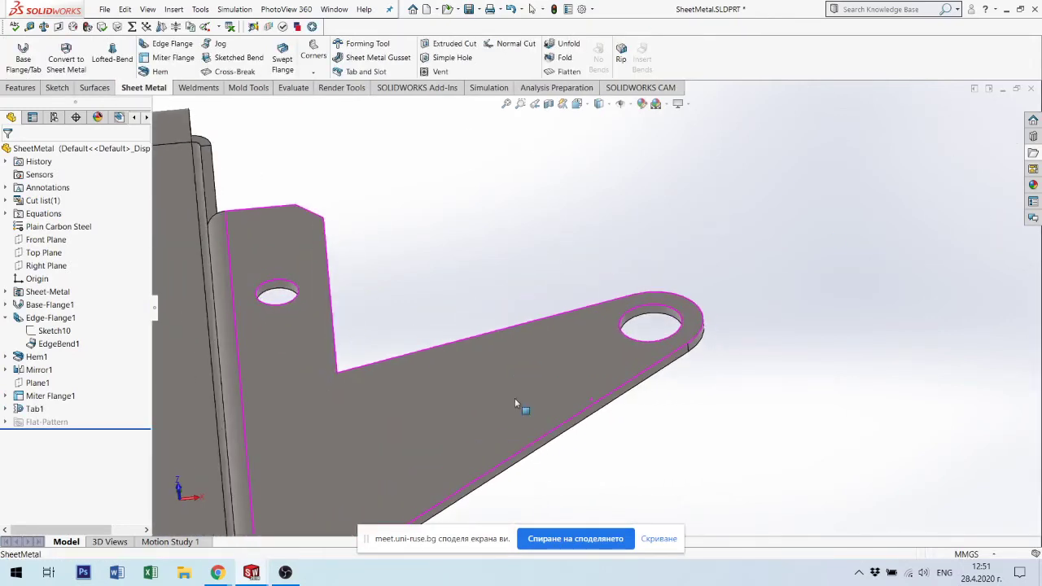
Start a sketch on the tab face and draw a line across it from upper to lower edge.
{"action": "left_click", "coordinate": [432, 350]}
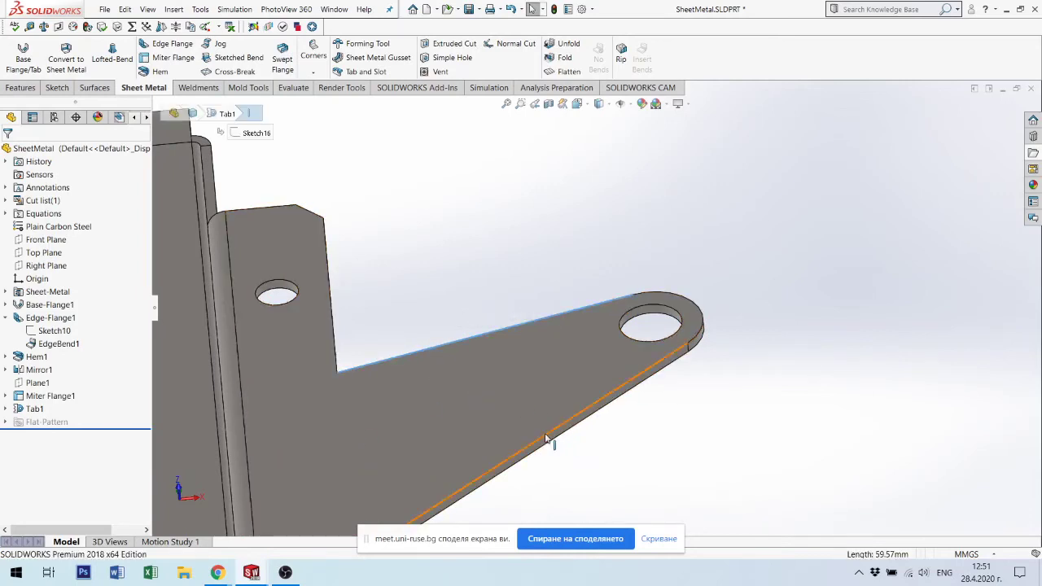
{"action": "left_click", "coordinate": [511, 394]}
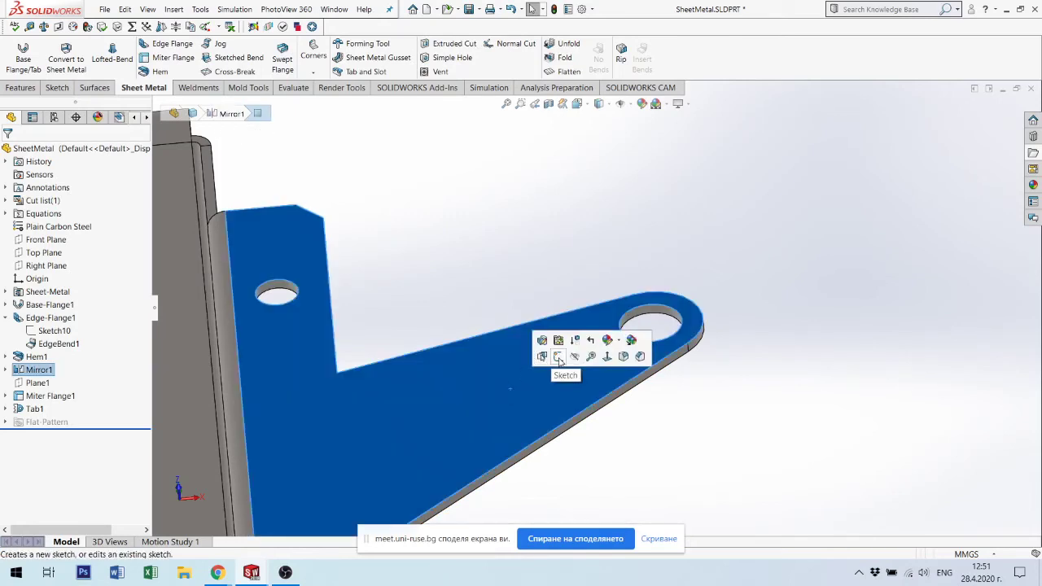
{"action": "left_click", "coordinate": [557, 358]}
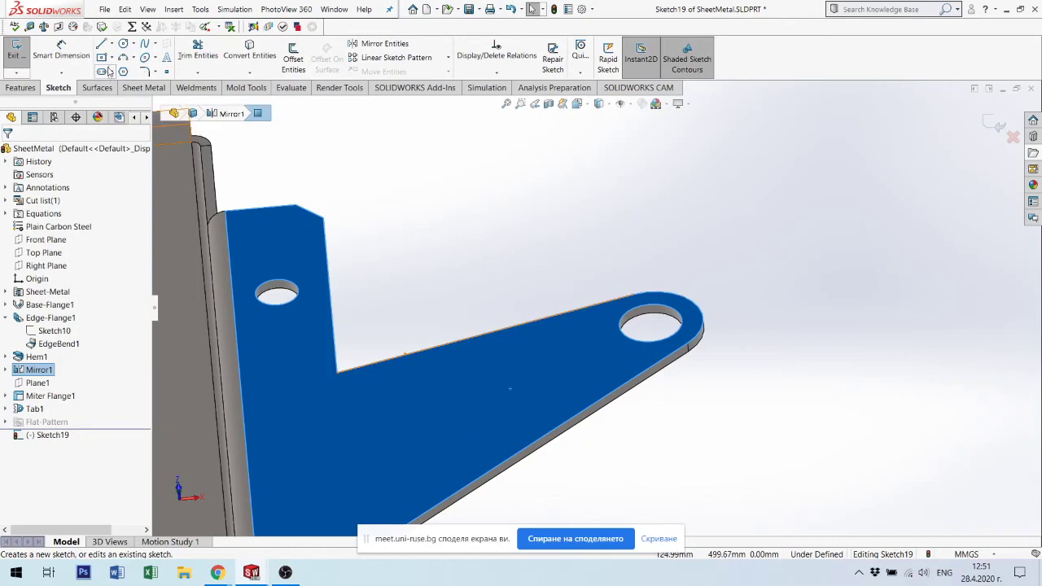
{"action": "left_click", "coordinate": [101, 44]}
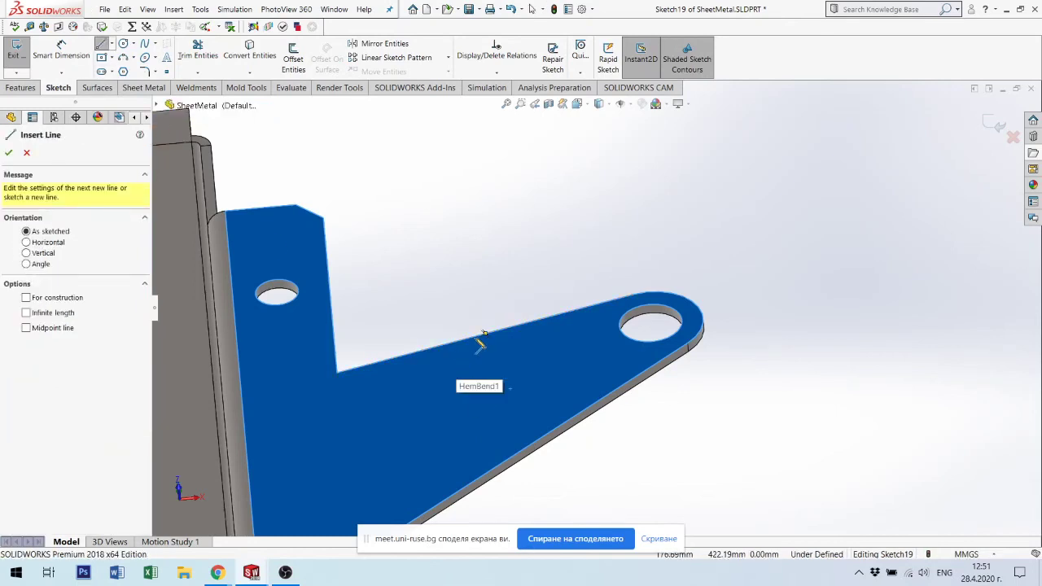
{"action": "left_click", "coordinate": [433, 349]}
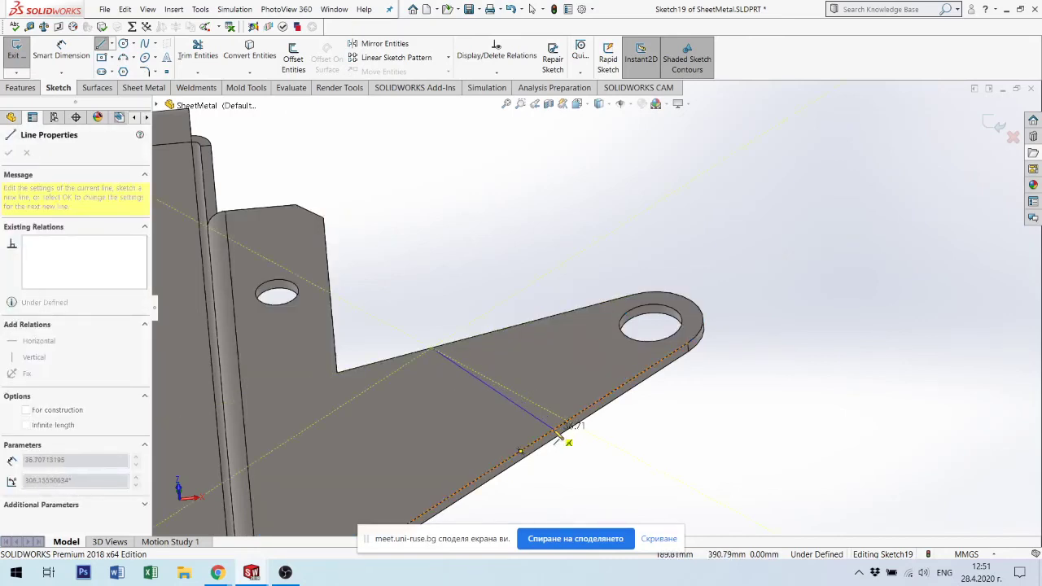
{"action": "left_click", "coordinate": [558, 432]}
{"action": "key", "text": "Escape"}
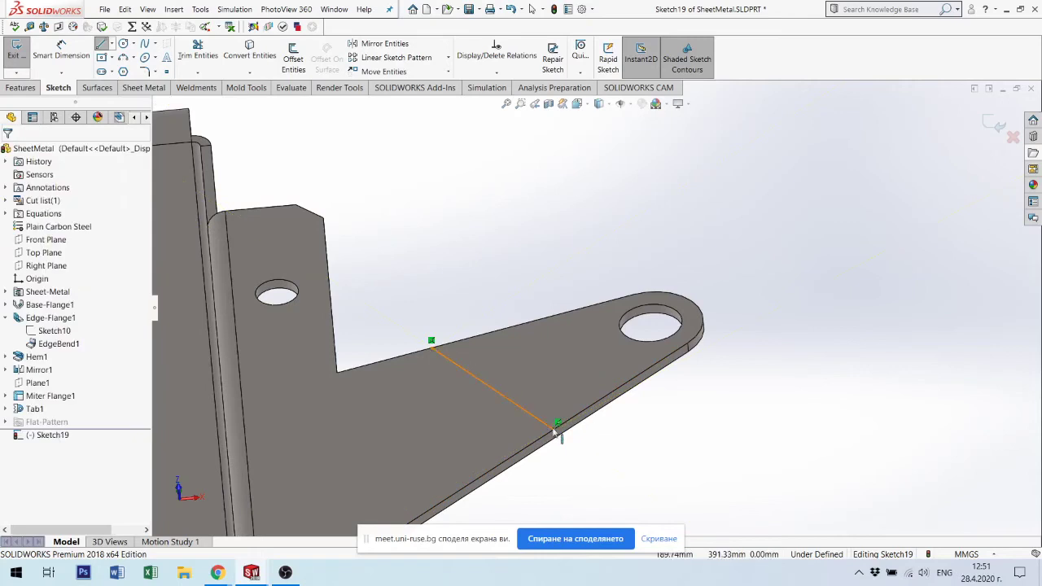
{"action": "key", "text": "ctrl+8"}
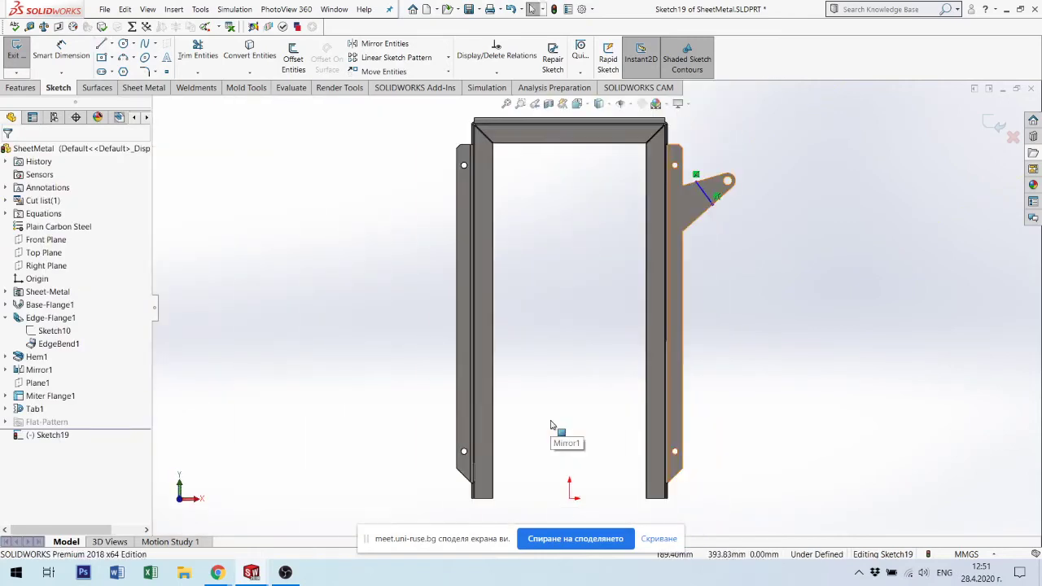
{"action": "scroll", "coordinate": [670, 279], "scroll_direction": "down", "scroll_amount": 2}
{"action": "scroll", "coordinate": [572, 259], "scroll_direction": "down", "scroll_amount": 3}
{"action": "scroll", "coordinate": [573, 259], "scroll_direction": "down", "scroll_amount": 3}
{"action": "scroll", "coordinate": [531, 250], "scroll_direction": "up", "scroll_amount": 3}
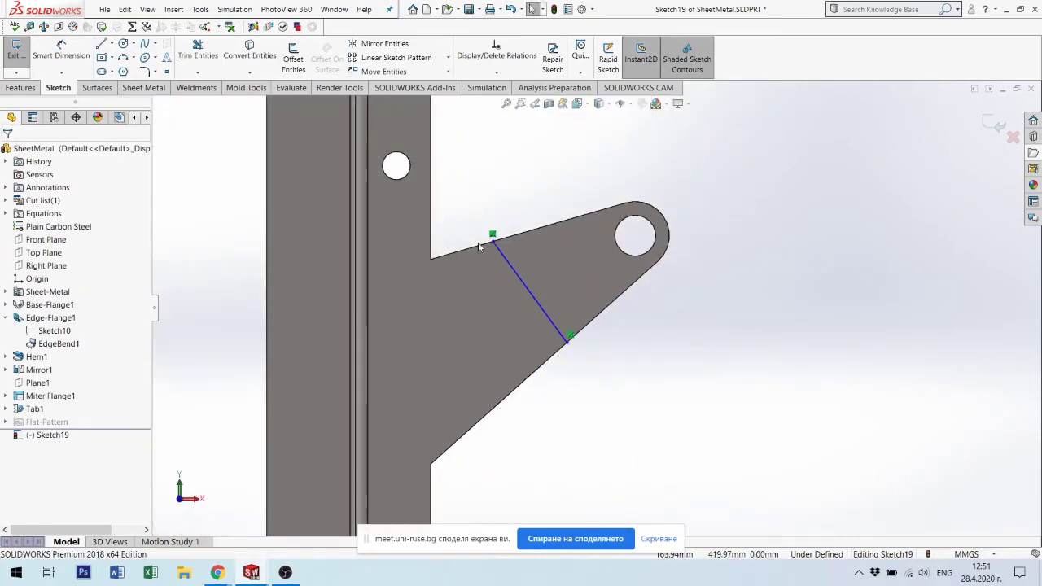
{"action": "scroll", "coordinate": [527, 280], "scroll_direction": "down", "scroll_amount": 2}
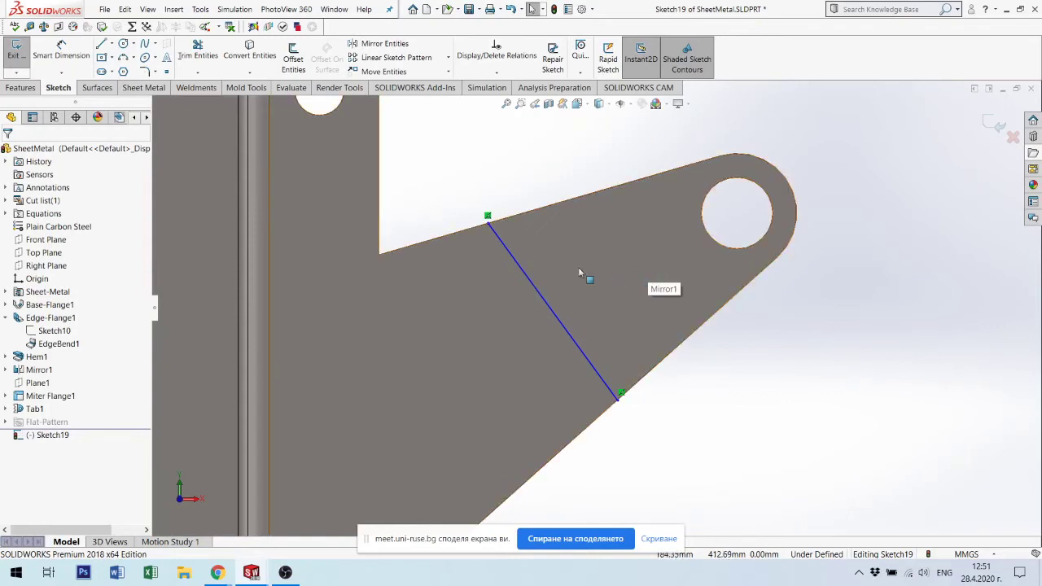
{"action": "scroll", "coordinate": [579, 270], "scroll_direction": "up", "scroll_amount": 2}
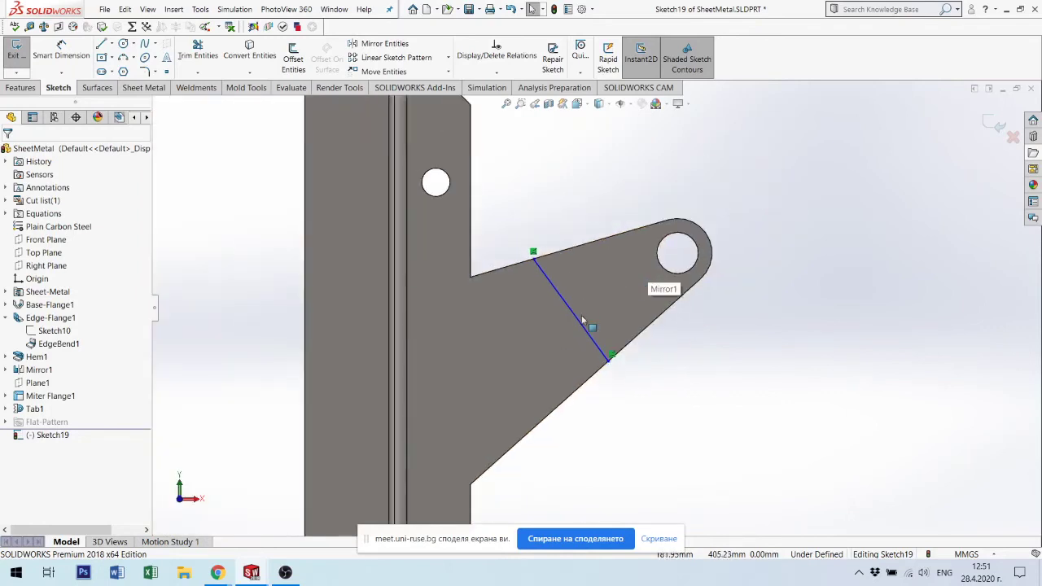
Make the bend line perpendicular to the tab's lower edge.
{"action": "left_click", "coordinate": [628, 354]}
{"action": "left_click", "coordinate": [627, 353], "text": "ctrl"}
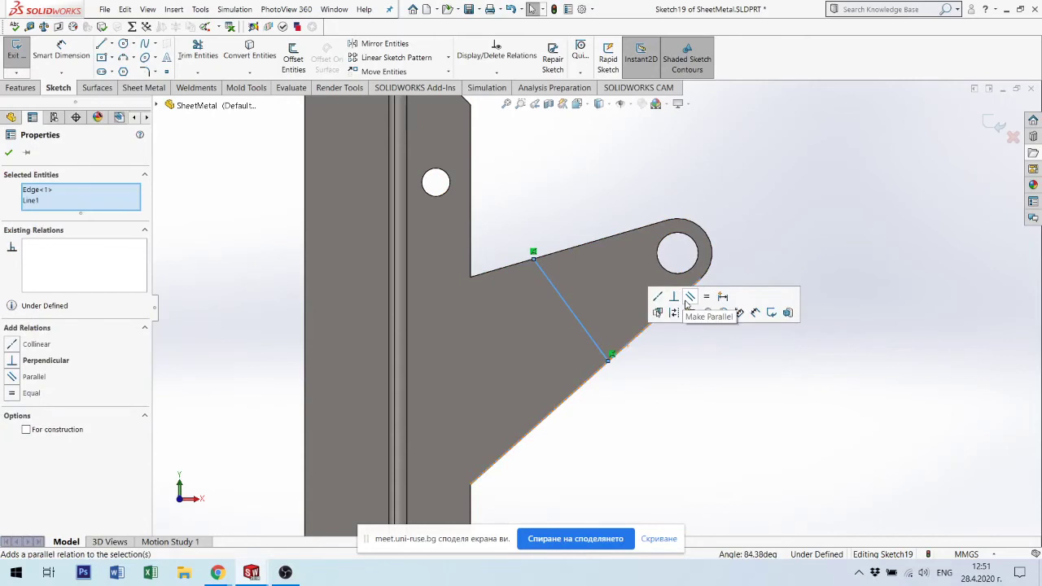
{"action": "left_click", "coordinate": [674, 296]}
{"action": "left_click", "coordinate": [646, 366]}
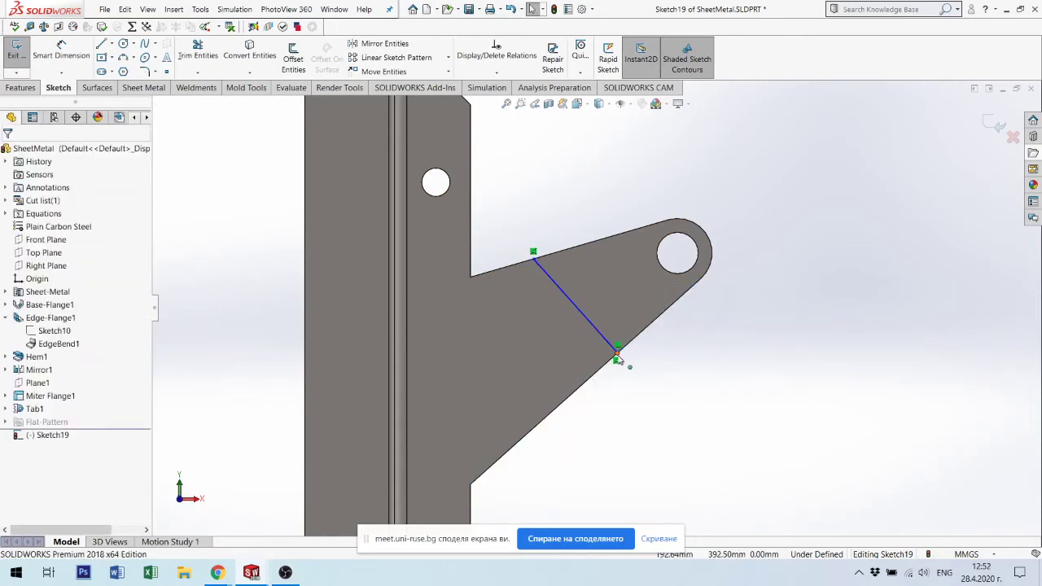
{"action": "left_click_drag", "start_coordinate": [619, 359], "coordinate": [630, 396]}
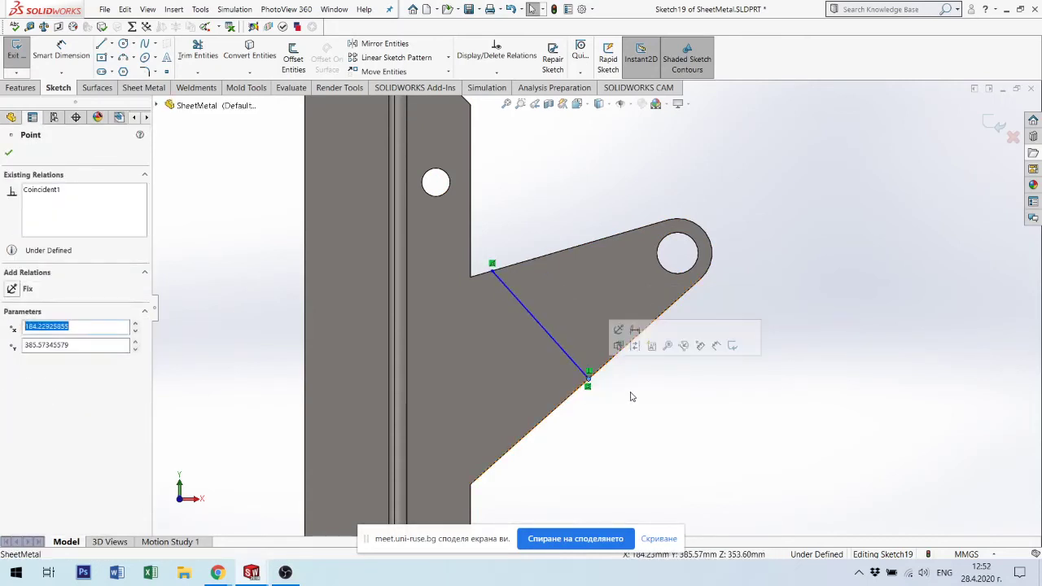
Dimension the bend line 42 mm from the hole.
{"action": "left_click", "coordinate": [61, 48]}
{"action": "left_click", "coordinate": [567, 355]}
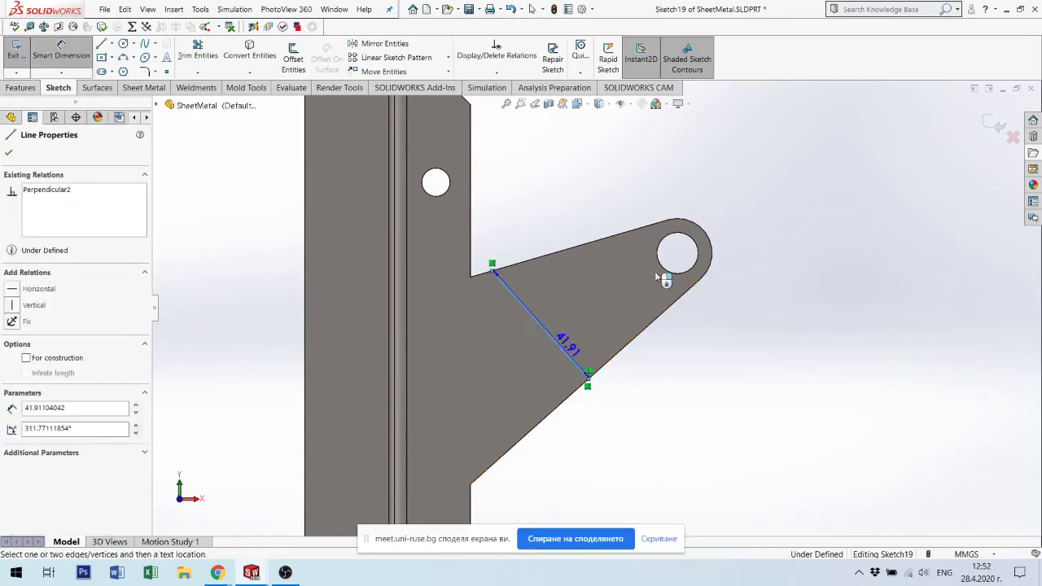
{"action": "left_click", "coordinate": [686, 268]}
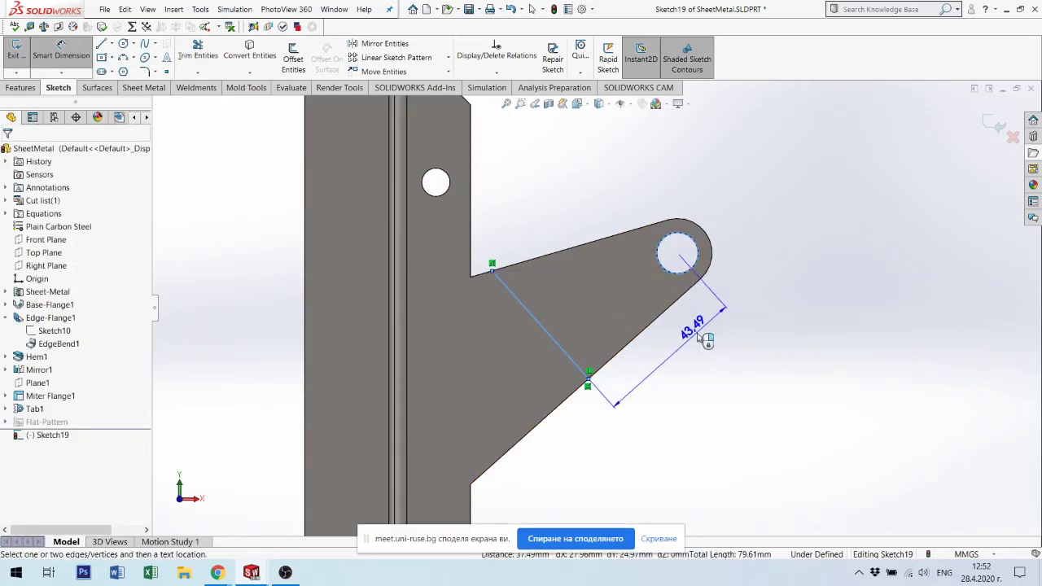
{"action": "left_click", "coordinate": [710, 373]}
{"action": "type", "text": "42"}
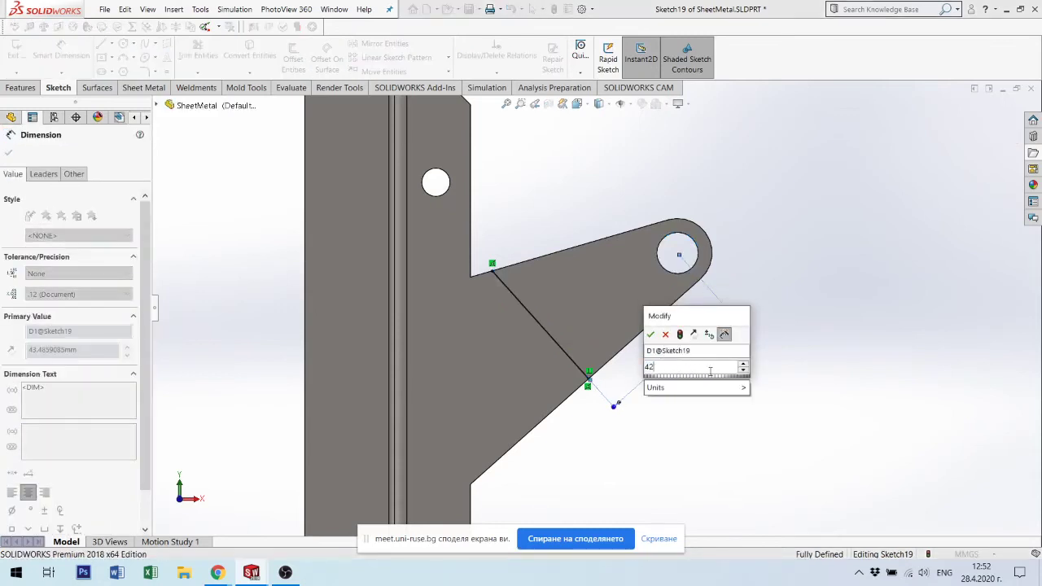
{"action": "key", "text": "Return"}
{"action": "left_click", "coordinate": [805, 407]}
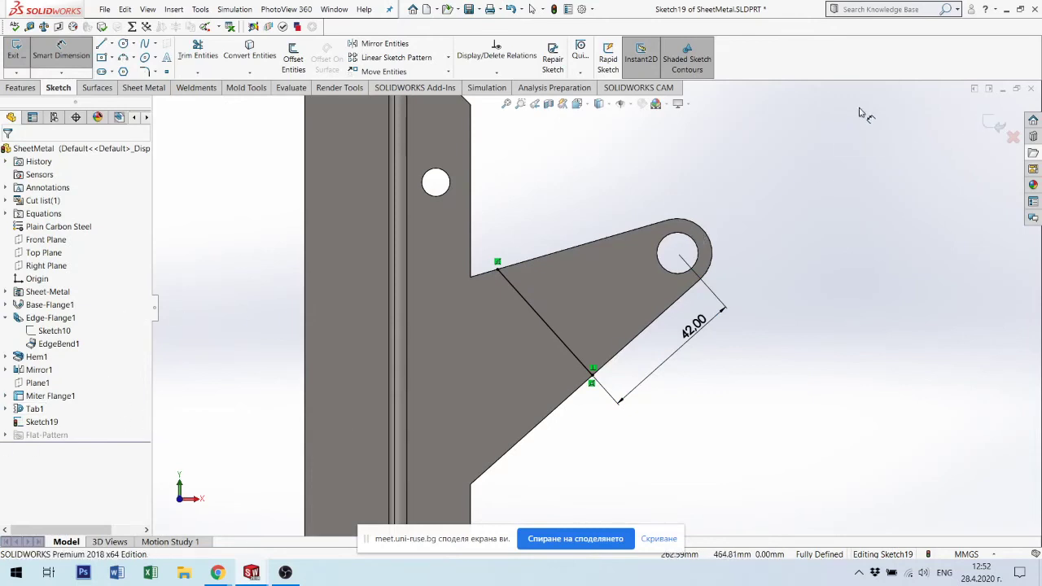
{"action": "left_click", "coordinate": [143, 88]}
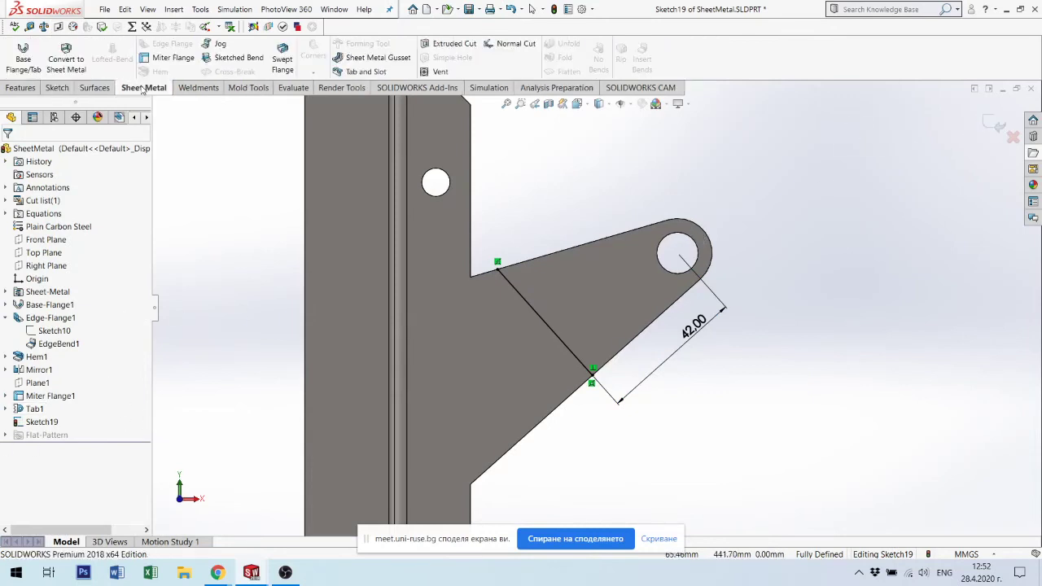
Start a Sketched Bend with the side panel face as the fixed face.
{"action": "left_click", "coordinate": [238, 59]}
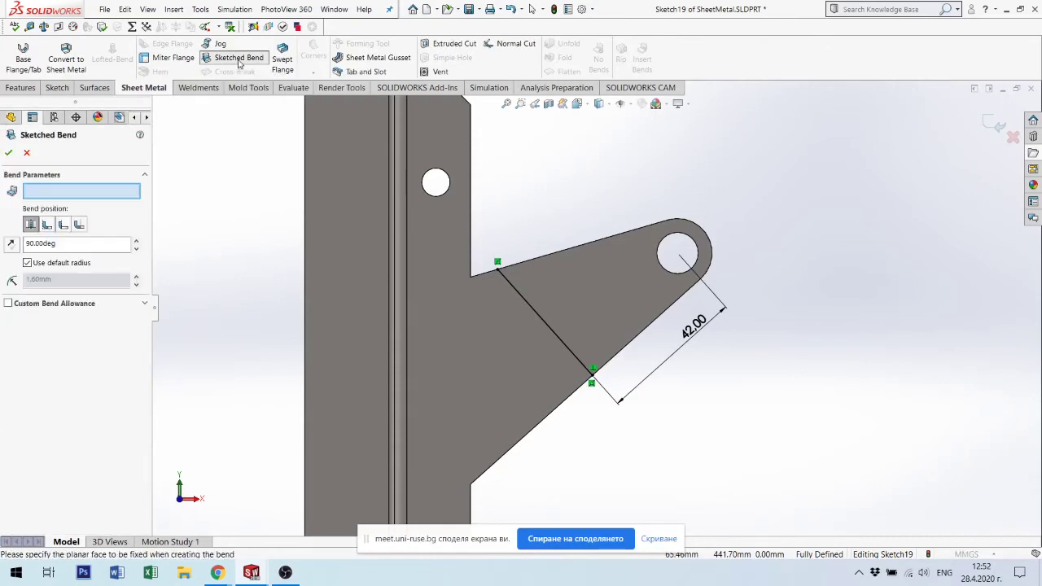
{"action": "mouse_move", "coordinate": [738, 361]}
{"action": "middle_mouse_down"}
{"action": "mouse_move", "coordinate": [744, 310]}
{"action": "mouse_move", "coordinate": [734, 331]}
{"action": "mouse_move", "coordinate": [667, 317]}
{"action": "middle_mouse_up"}
{"action": "scroll", "coordinate": [667, 318], "scroll_direction": "up", "scroll_amount": 3}
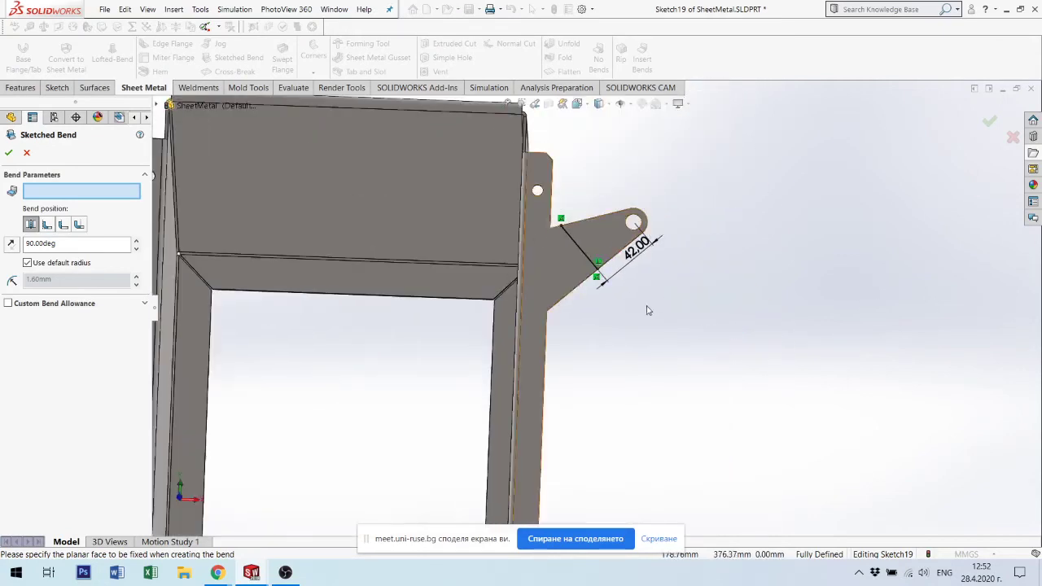
{"action": "left_click", "coordinate": [550, 261]}
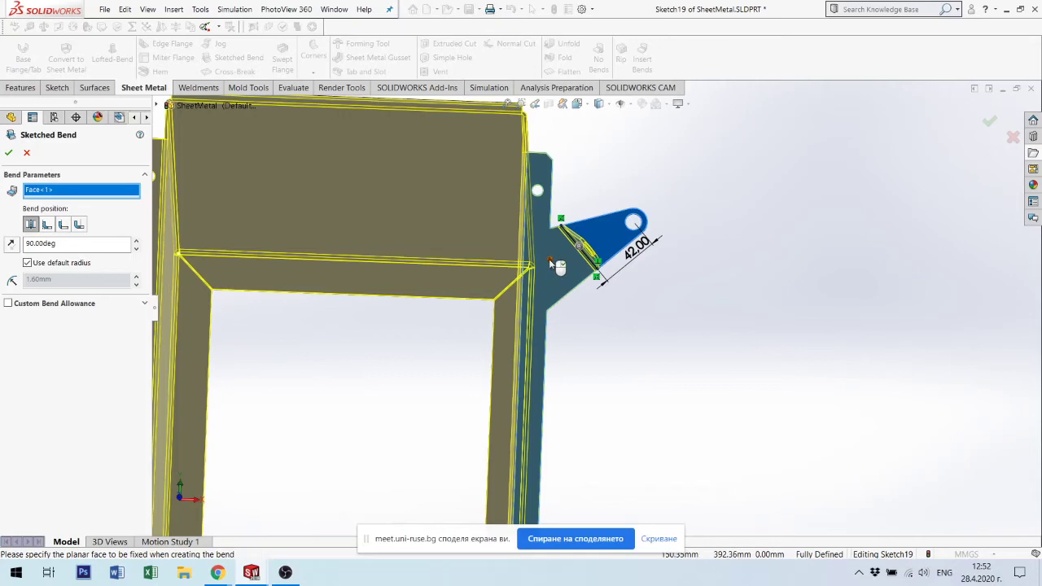
{"action": "mouse_move", "coordinate": [597, 348]}
{"action": "middle_mouse_down"}
{"action": "mouse_move", "coordinate": [619, 309]}
{"action": "mouse_move", "coordinate": [639, 302]}
{"action": "mouse_move", "coordinate": [600, 293]}
{"action": "mouse_move", "coordinate": [573, 339]}
{"action": "mouse_move", "coordinate": [608, 390]}
{"action": "mouse_move", "coordinate": [600, 414]}
{"action": "middle_mouse_up"}
{"action": "scroll", "coordinate": [603, 407], "scroll_direction": "down", "scroll_amount": 5}
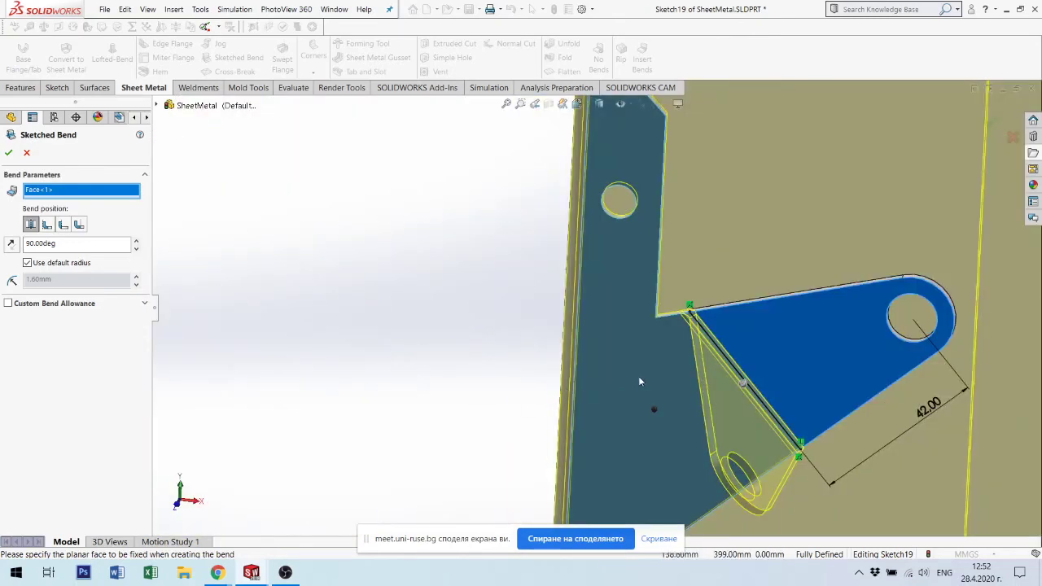
{"action": "scroll", "coordinate": [598, 313], "scroll_direction": "up", "scroll_amount": 3}
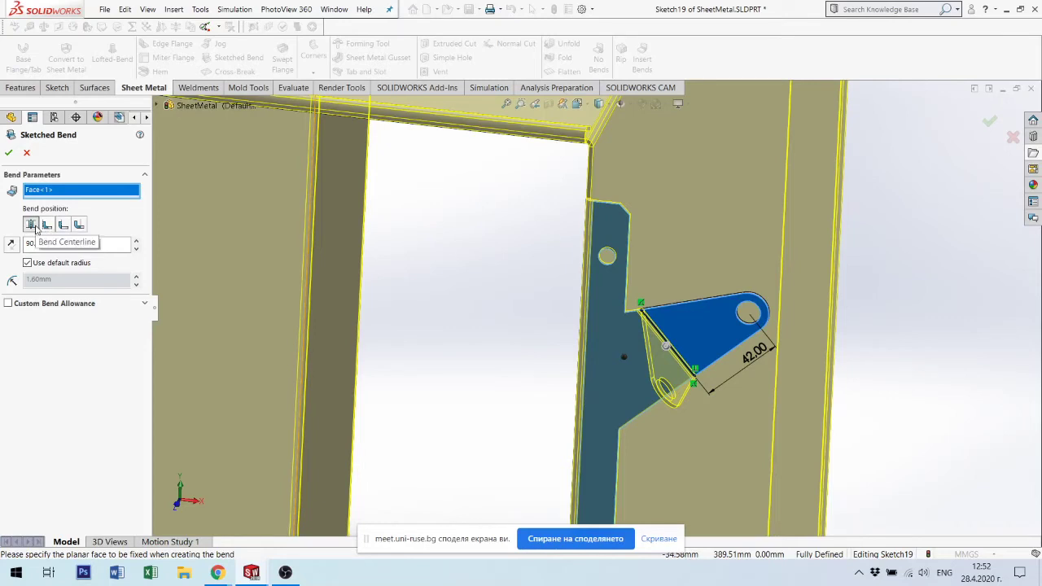
Use Bend Centerline position, reverse the direction, and accept the 90° bend.
{"action": "left_click", "coordinate": [47, 225]}
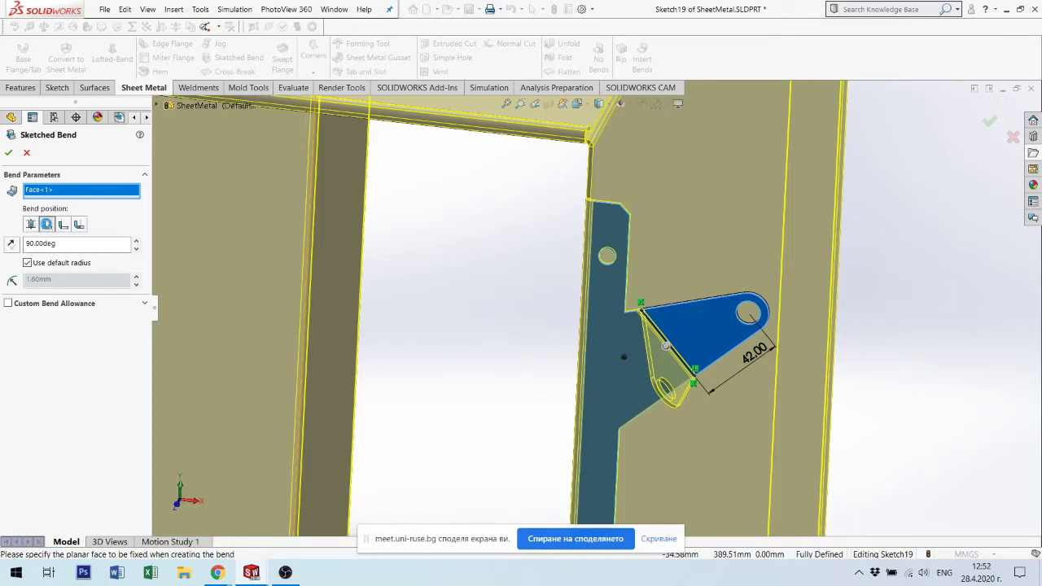
{"action": "left_click", "coordinate": [63, 224]}
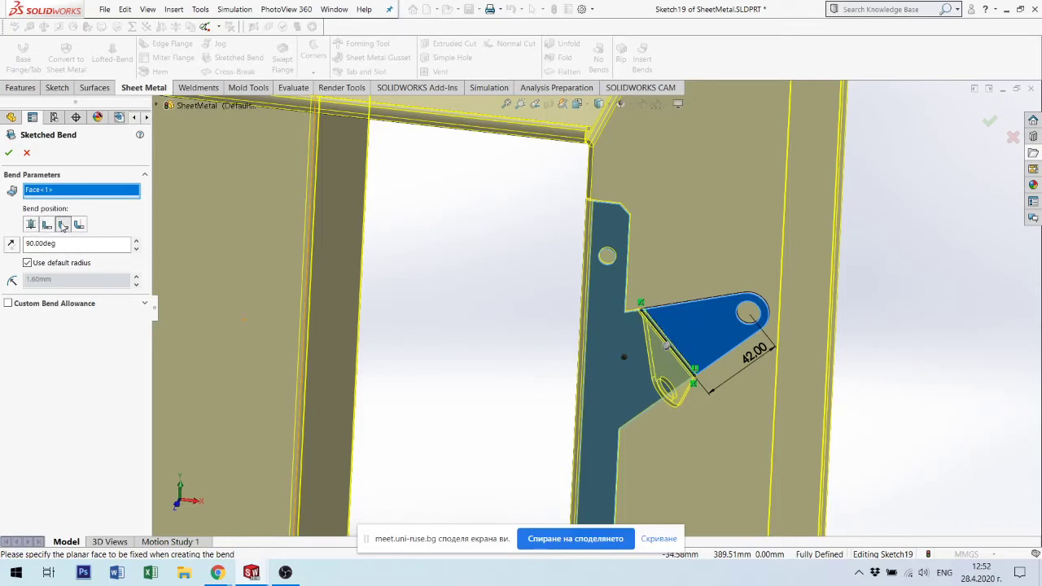
{"action": "left_click", "coordinate": [79, 226]}
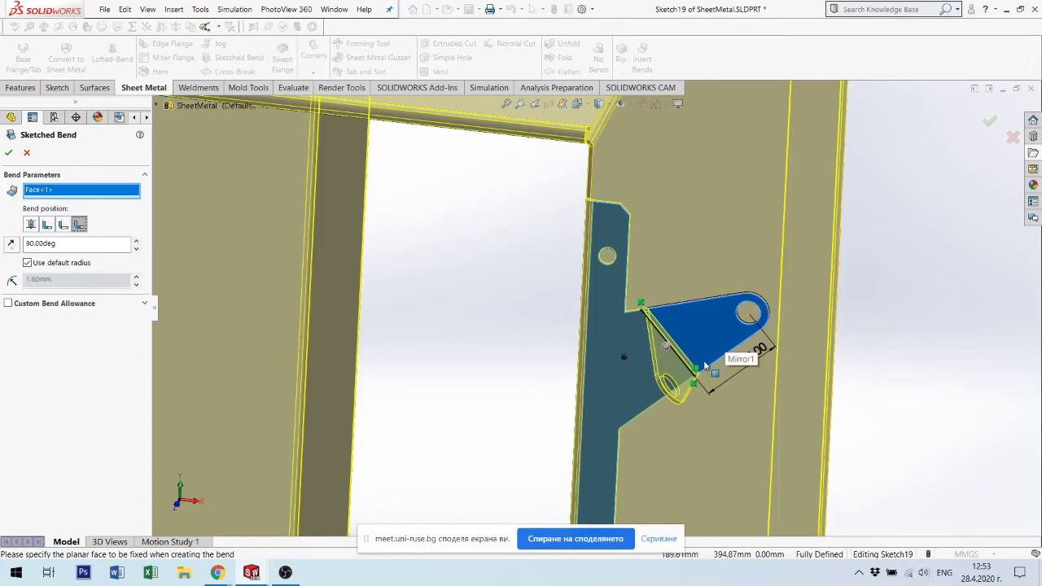
{"action": "left_click", "coordinate": [31, 225]}
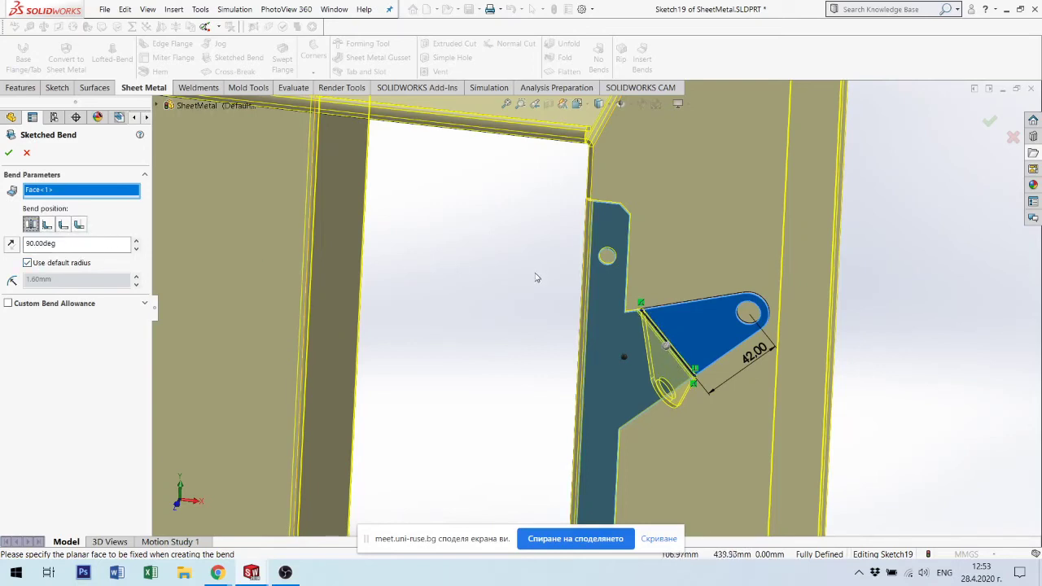
{"action": "mouse_move", "coordinate": [716, 348]}
{"action": "middle_mouse_down"}
{"action": "mouse_move", "coordinate": [712, 264]}
{"action": "mouse_move", "coordinate": [724, 244]}
{"action": "middle_mouse_up"}
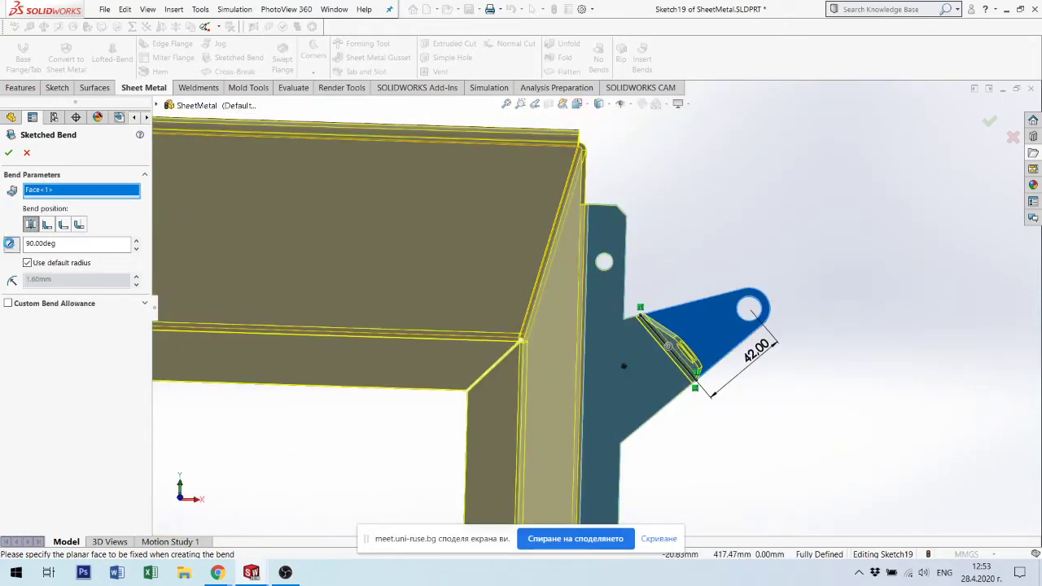
{"action": "left_click", "coordinate": [10, 246]}
{"action": "key", "text": "ctrl+4"}
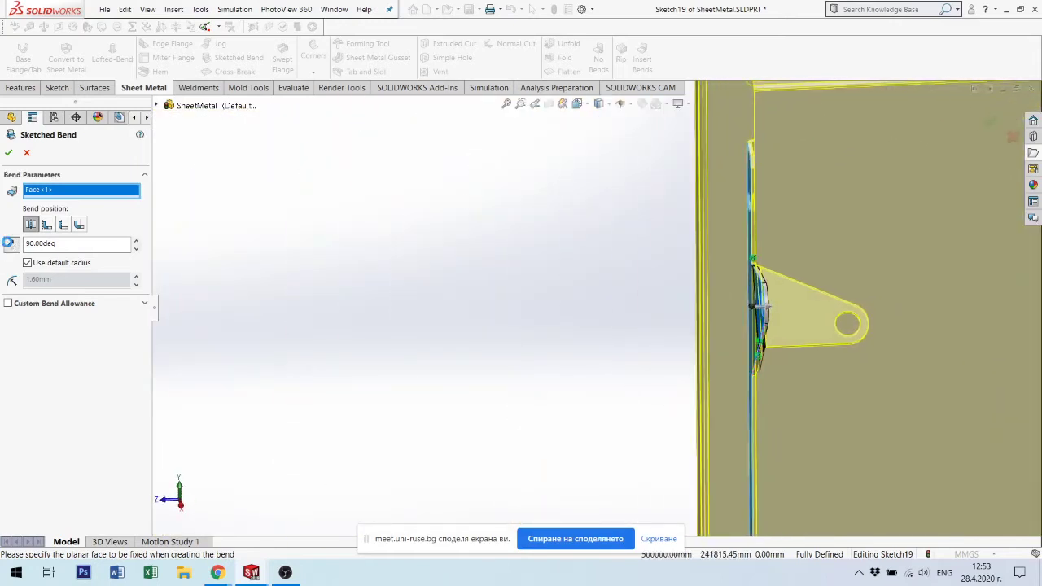
{"action": "left_click", "coordinate": [10, 244]}
{"action": "left_click", "coordinate": [8, 154]}
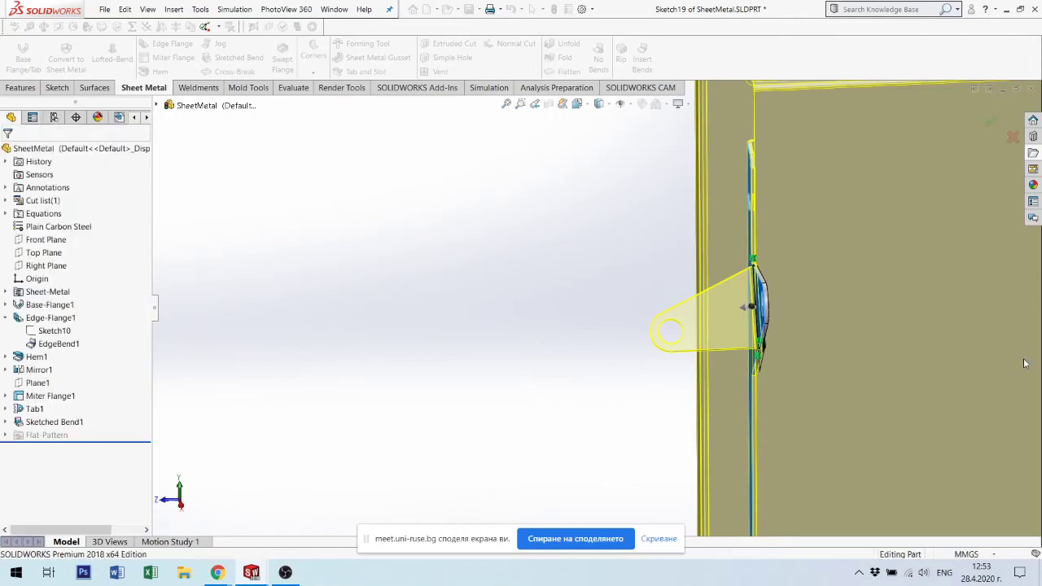
{"action": "mouse_move", "coordinate": [767, 313]}
{"action": "middle_mouse_down"}
{"action": "mouse_move", "coordinate": [798, 328]}
{"action": "mouse_move", "coordinate": [744, 342]}
{"action": "middle_mouse_up"}
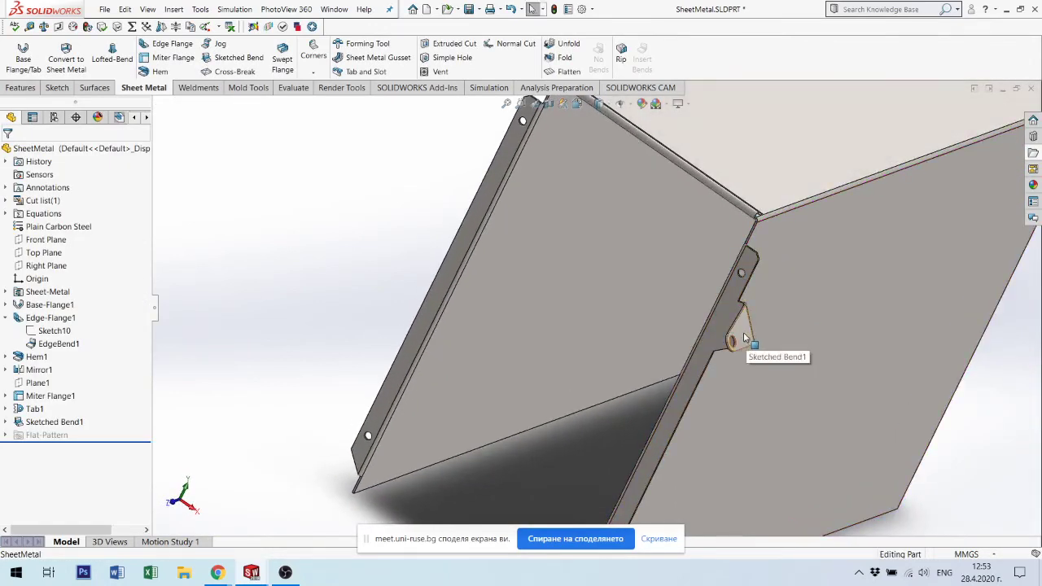
{"action": "middle_click_drag", "start_coordinate": [743, 337], "coordinate": [753, 260]}
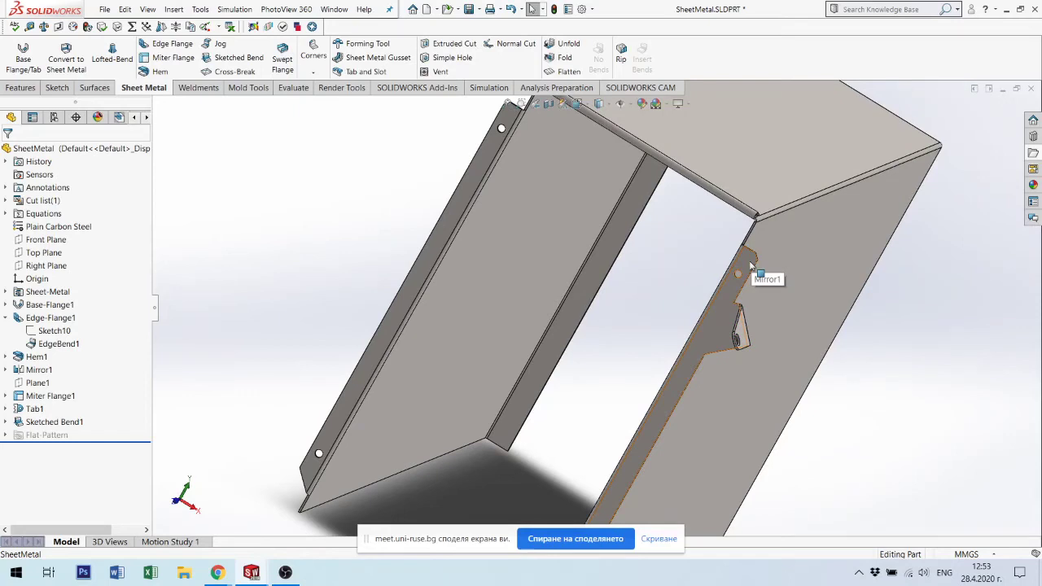
{"action": "middle_click_drag", "start_coordinate": [773, 317], "coordinate": [776, 309]}
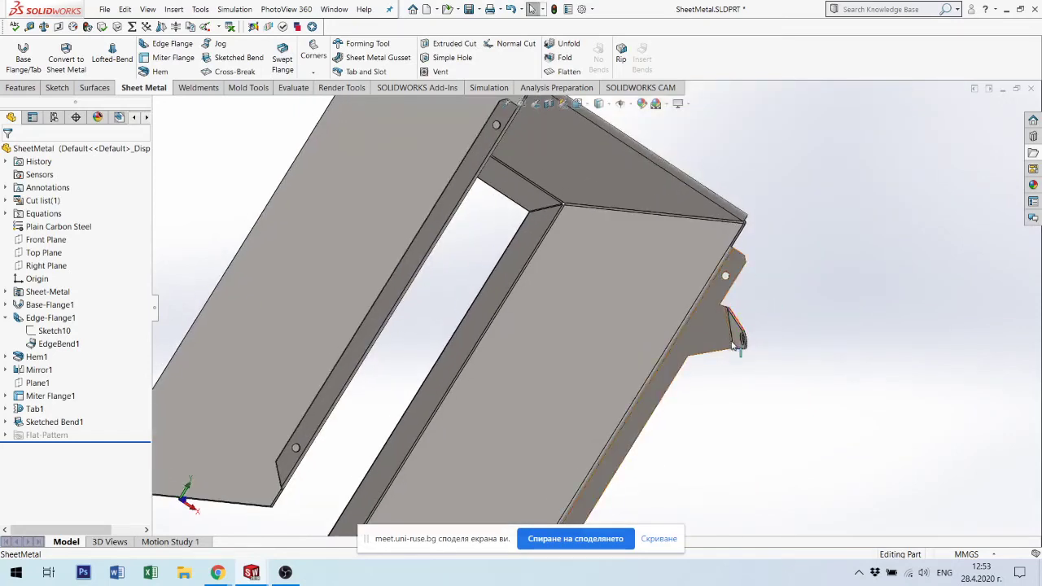
{"action": "mouse_move", "coordinate": [730, 326]}
{"action": "middle_mouse_down"}
{"action": "mouse_move", "coordinate": [646, 342]}
{"action": "mouse_move", "coordinate": [600, 281]}
{"action": "mouse_move", "coordinate": [614, 295]}
{"action": "middle_mouse_up"}
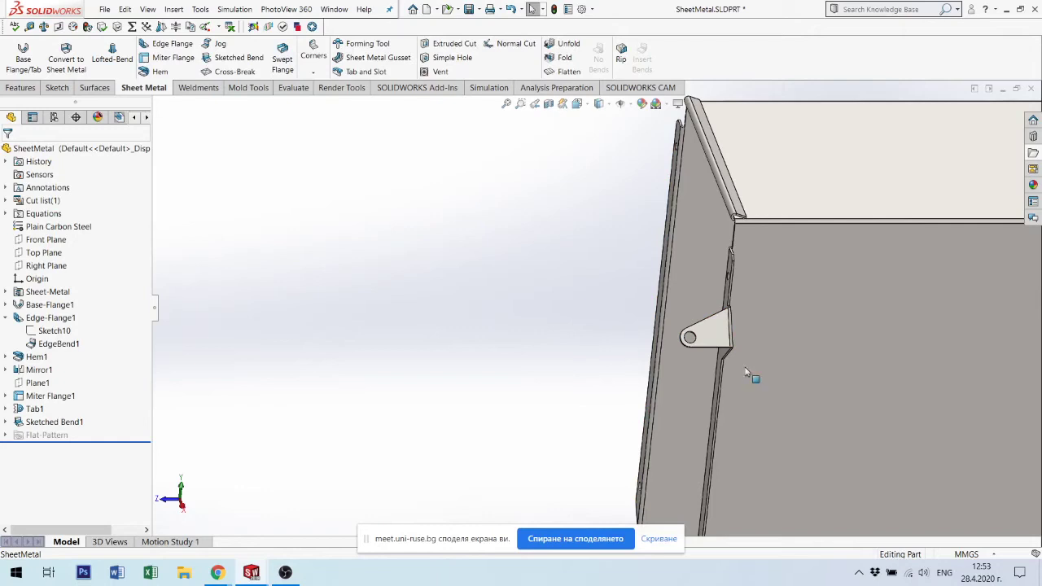
{"action": "middle_click_drag", "start_coordinate": [741, 365], "coordinate": [760, 383]}
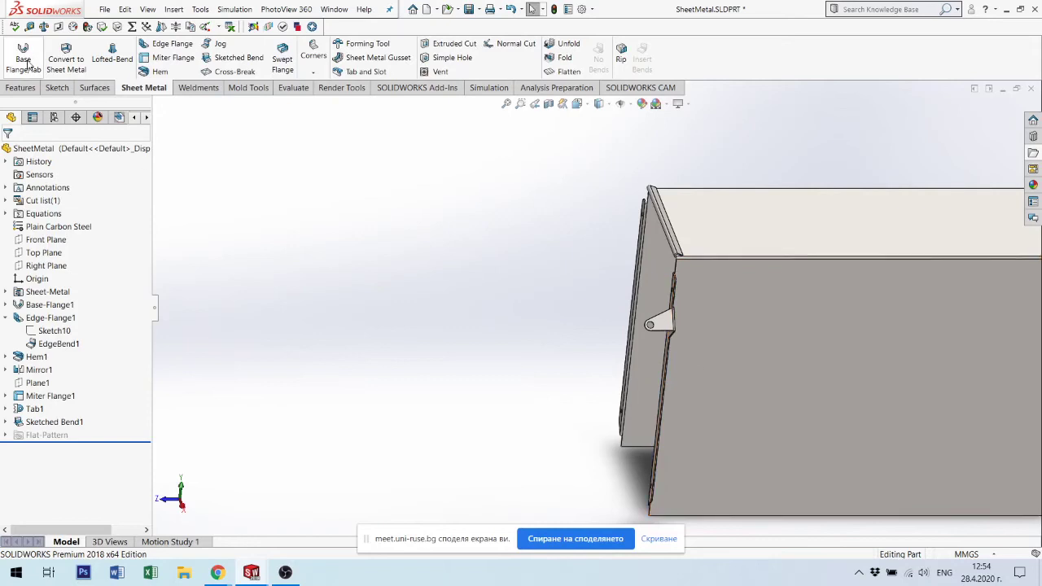
{"action": "scroll", "coordinate": [716, 304], "scroll_direction": "up", "scroll_amount": 3}
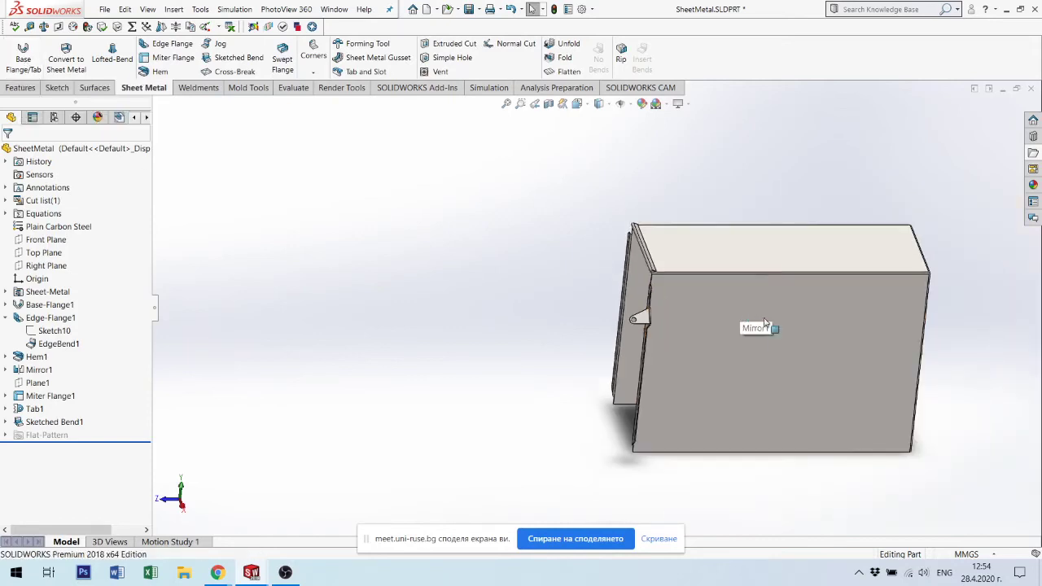
{"action": "scroll", "coordinate": [696, 304], "scroll_direction": "up", "scroll_amount": 2}
{"action": "middle_click_drag", "start_coordinate": [696, 304], "coordinate": [57, 4]}
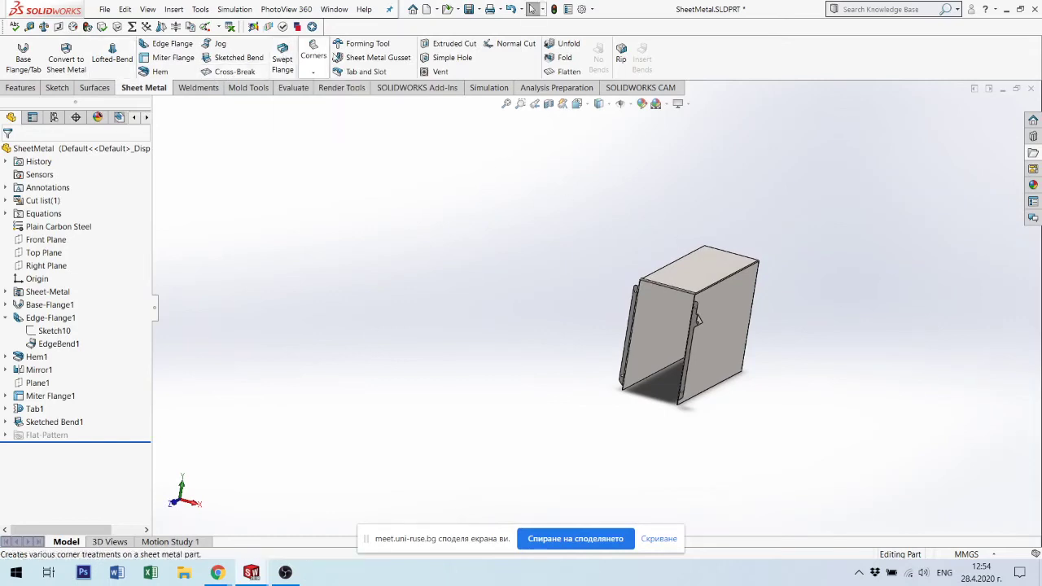
{"action": "scroll", "coordinate": [667, 396], "scroll_direction": "down", "scroll_amount": 1}
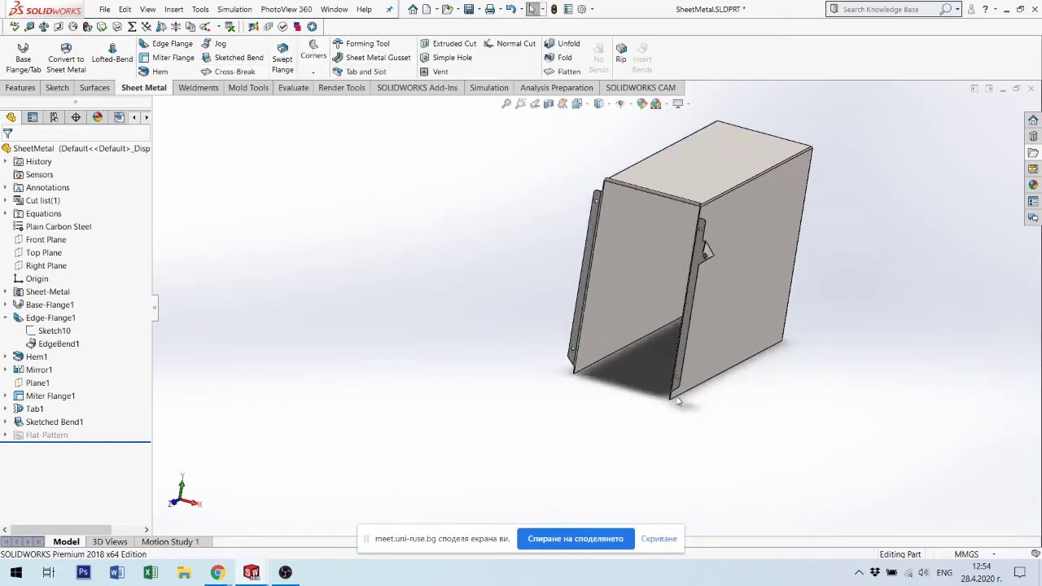
{"action": "scroll", "coordinate": [651, 392], "scroll_direction": "down", "scroll_amount": 4}
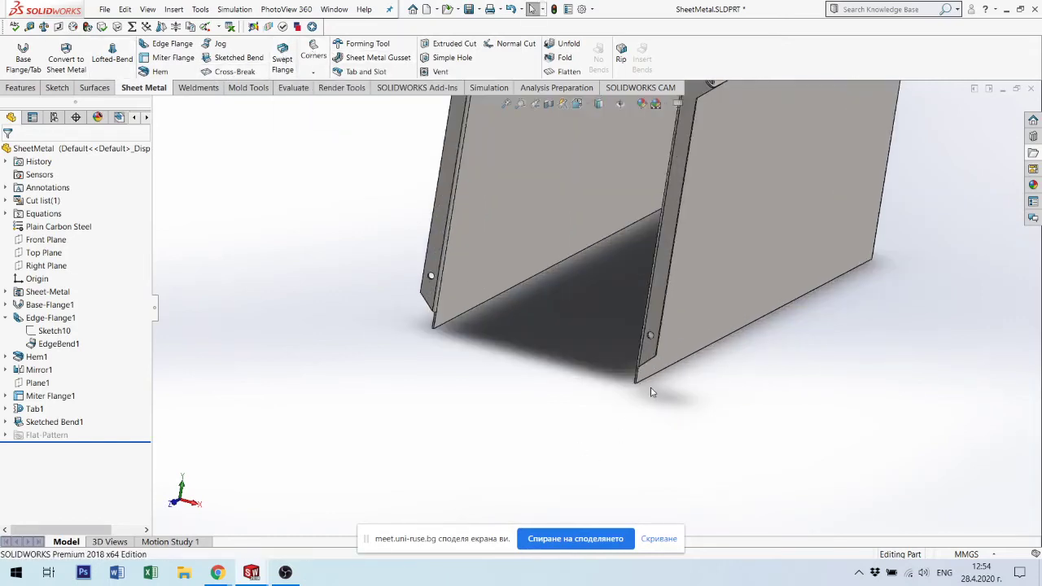
Apply a 5.00 mm fillet Break-Corner to the side plate's bottom corner edge.
{"action": "left_click", "coordinate": [314, 65]}
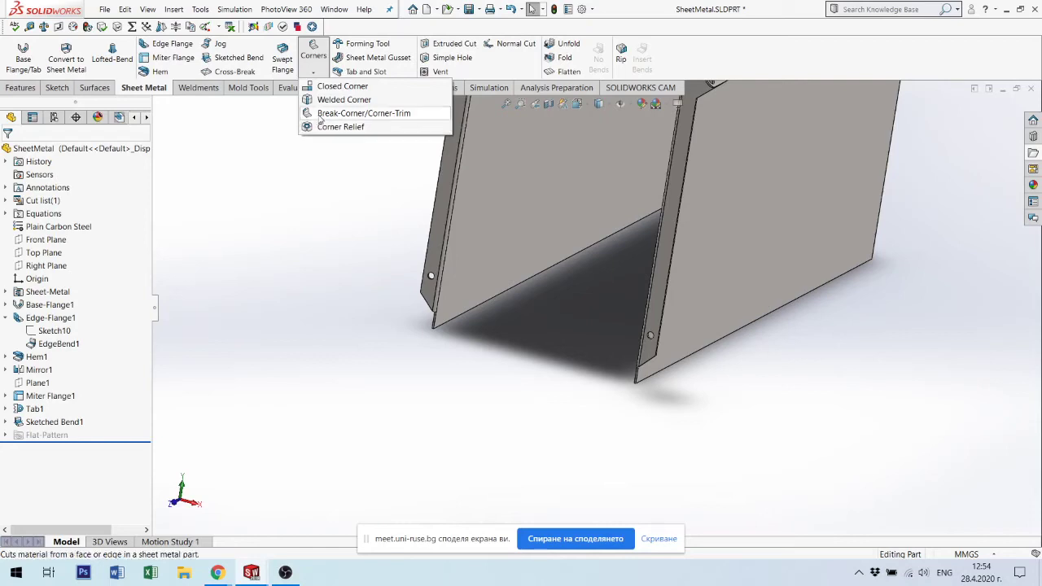
{"action": "left_click", "coordinate": [345, 113]}
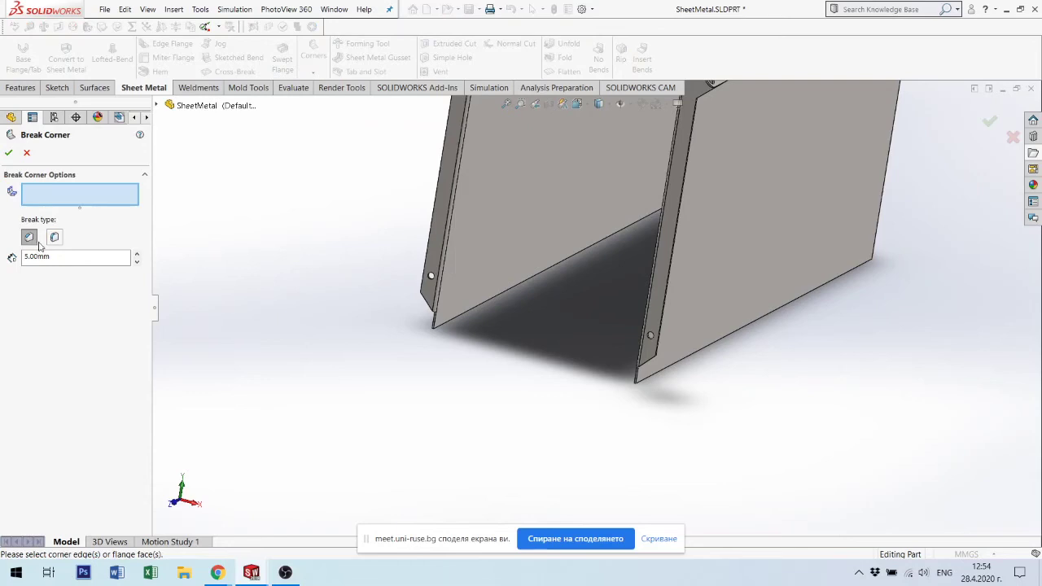
{"action": "left_click", "coordinate": [54, 237]}
{"action": "scroll", "coordinate": [627, 387], "scroll_direction": "down", "scroll_amount": 3}
{"action": "scroll", "coordinate": [627, 387], "scroll_direction": "down", "scroll_amount": 2}
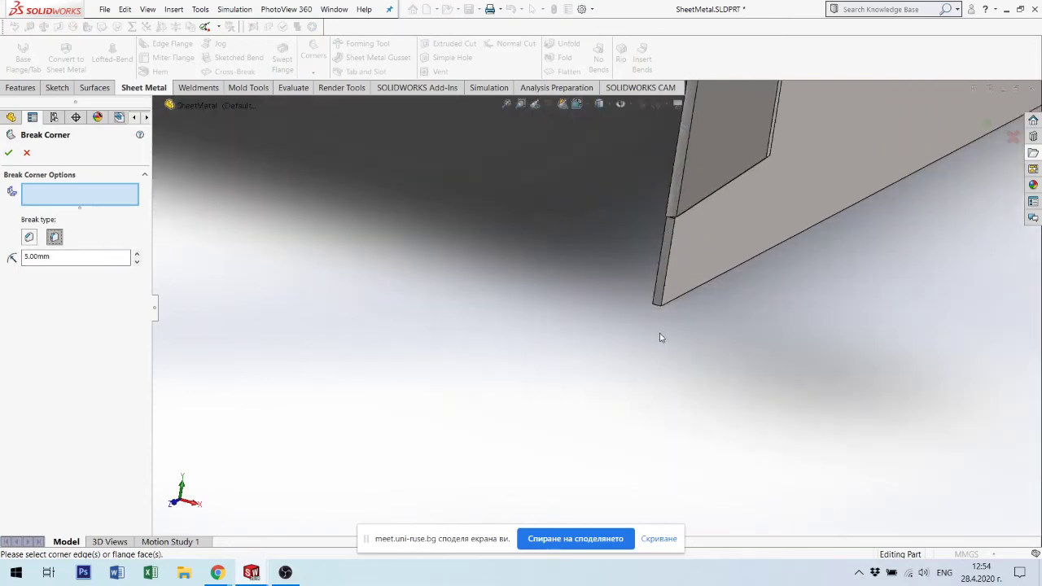
{"action": "scroll", "coordinate": [659, 333], "scroll_direction": "down", "scroll_amount": 2}
{"action": "left_click", "coordinate": [634, 269]}
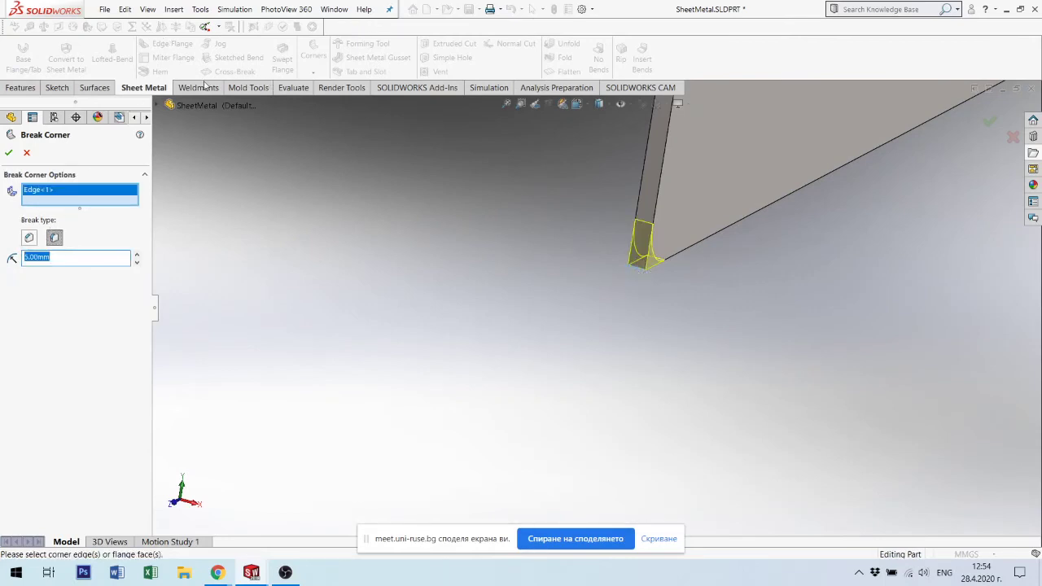
{"action": "left_click", "coordinate": [9, 153]}
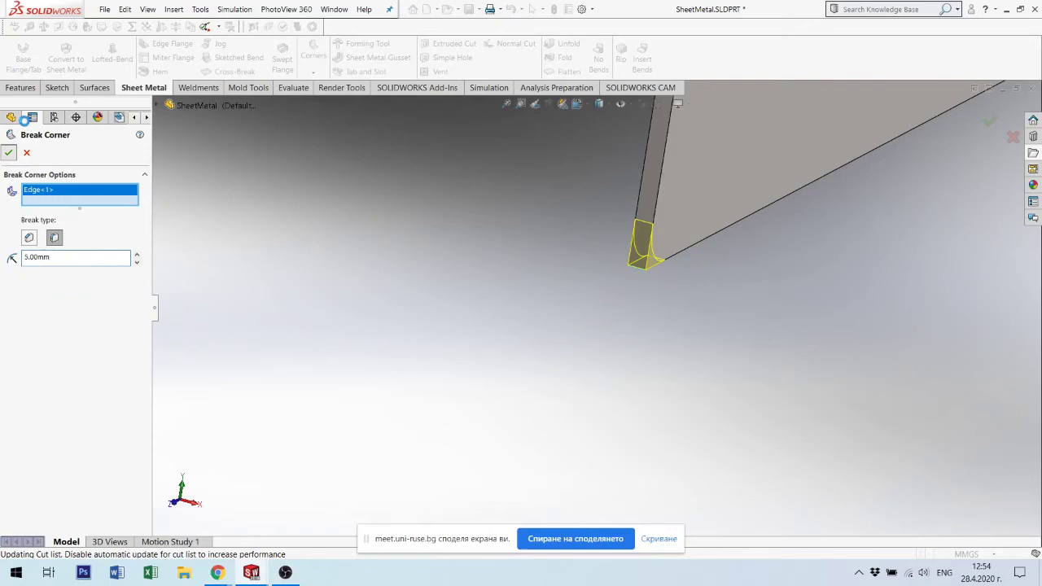
{"action": "scroll", "coordinate": [732, 326], "scroll_direction": "up", "scroll_amount": 1}
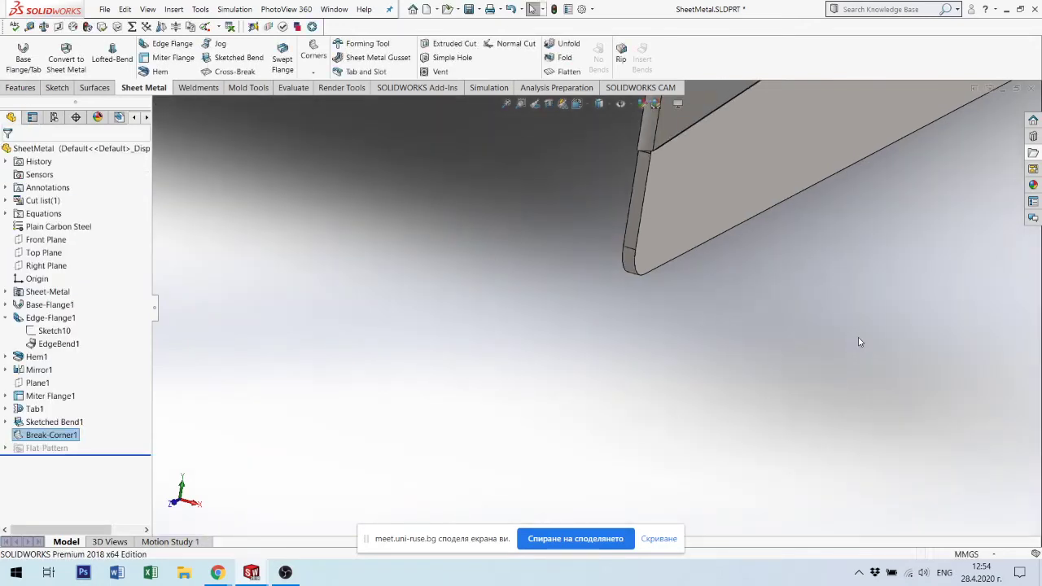
{"action": "scroll", "coordinate": [668, 350], "scroll_direction": "up", "scroll_amount": 1}
{"action": "scroll", "coordinate": [423, 309], "scroll_direction": "up", "scroll_amount": 1}
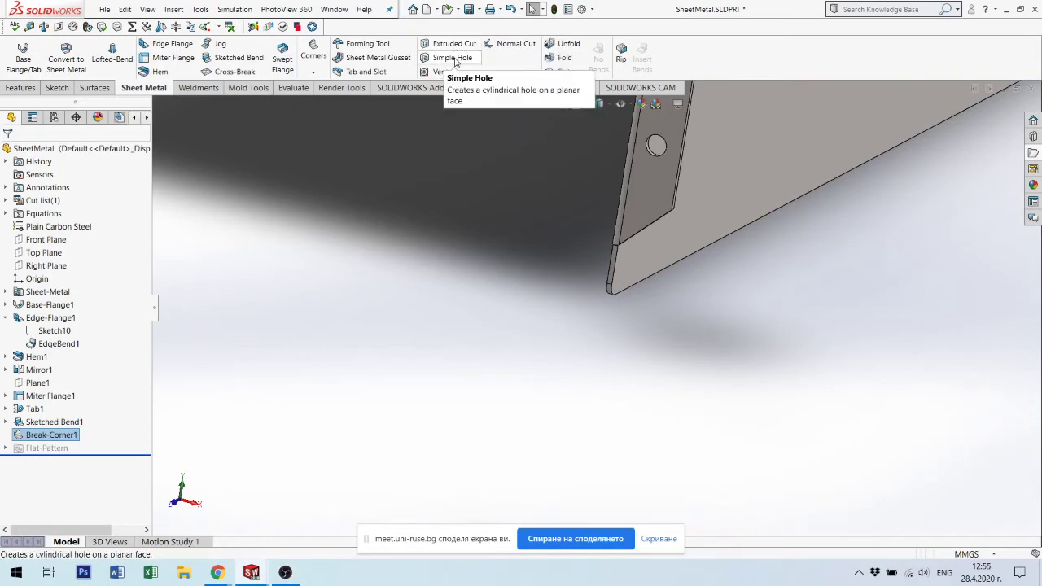
{"action": "mouse_move", "coordinate": [995, 235]}
{"action": "middle_mouse_down"}
{"action": "mouse_move", "coordinate": [688, 180]}
{"action": "mouse_move", "coordinate": [675, 210]}
{"action": "middle_mouse_up"}
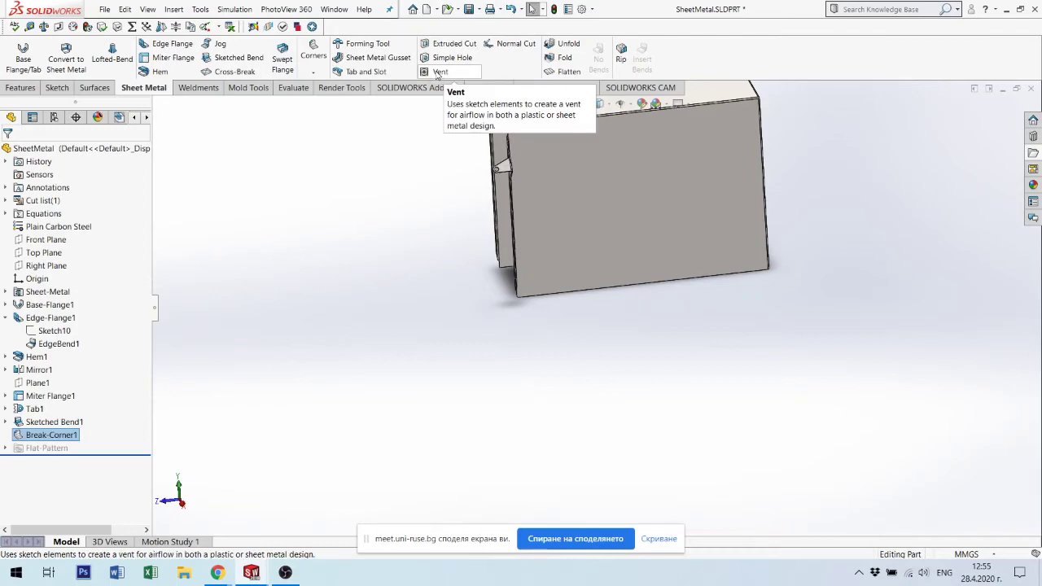
{"action": "left_click", "coordinate": [438, 72]}
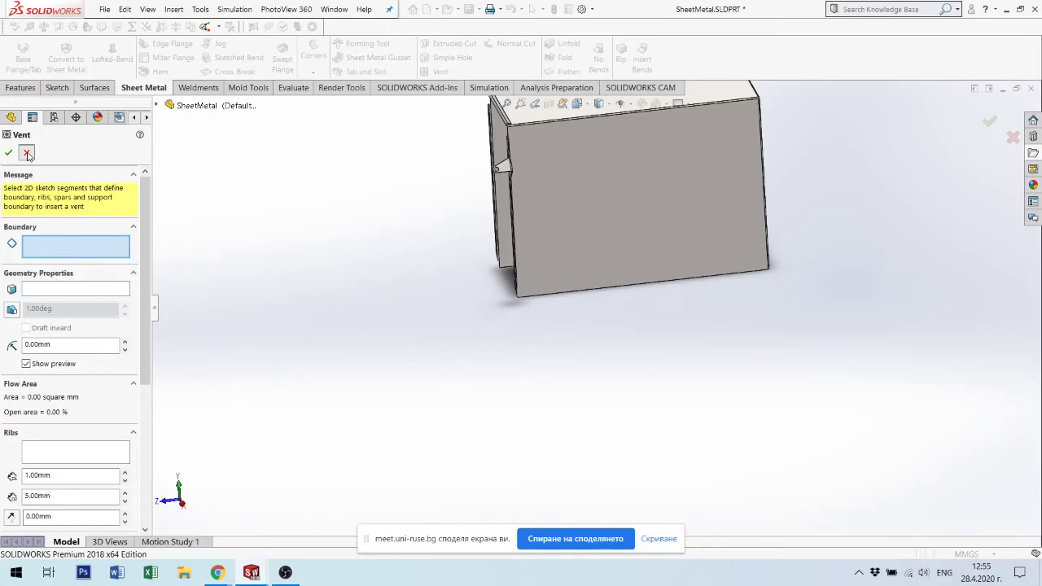
{"action": "left_click", "coordinate": [26, 154]}
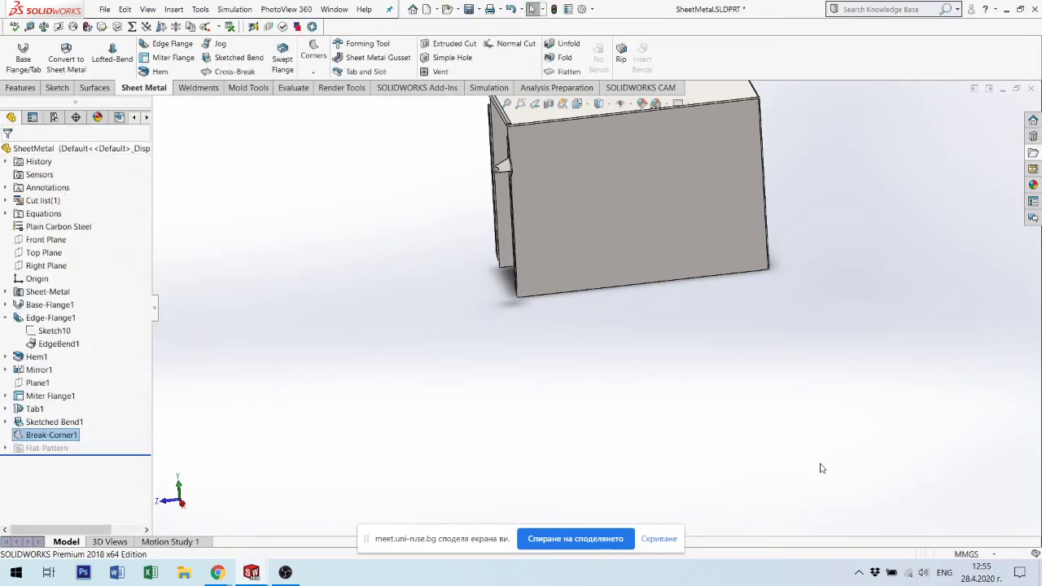
Sketch on the large front face a vertical centerline rising from the bottom edge's midpoint.
{"action": "scroll", "coordinate": [632, 200], "scroll_direction": "up", "scroll_amount": 3}
{"action": "mouse_move", "coordinate": [633, 200]}
{"action": "middle_mouse_down"}
{"action": "mouse_move", "coordinate": [610, 144]}
{"action": "mouse_move", "coordinate": [615, 199]}
{"action": "mouse_move", "coordinate": [651, 249]}
{"action": "mouse_move", "coordinate": [600, 239]}
{"action": "mouse_move", "coordinate": [599, 202]}
{"action": "mouse_move", "coordinate": [599, 261]}
{"action": "middle_mouse_up"}
{"action": "scroll", "coordinate": [633, 226], "scroll_direction": "down", "scroll_amount": 2}
{"action": "left_click", "coordinate": [603, 253]}
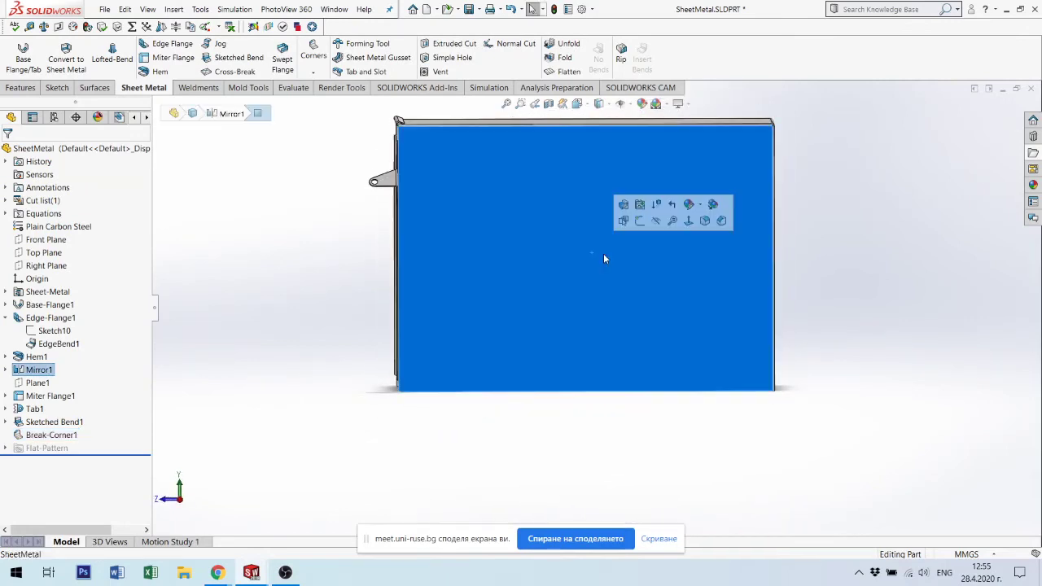
{"action": "left_click", "coordinate": [638, 221]}
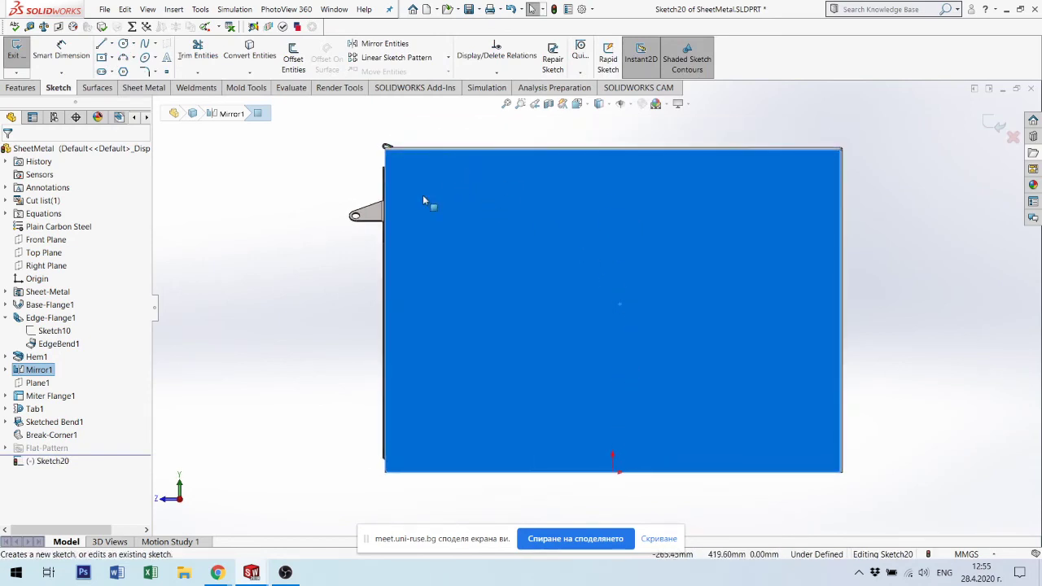
{"action": "left_click", "coordinate": [110, 45]}
{"action": "left_click", "coordinate": [122, 72]}
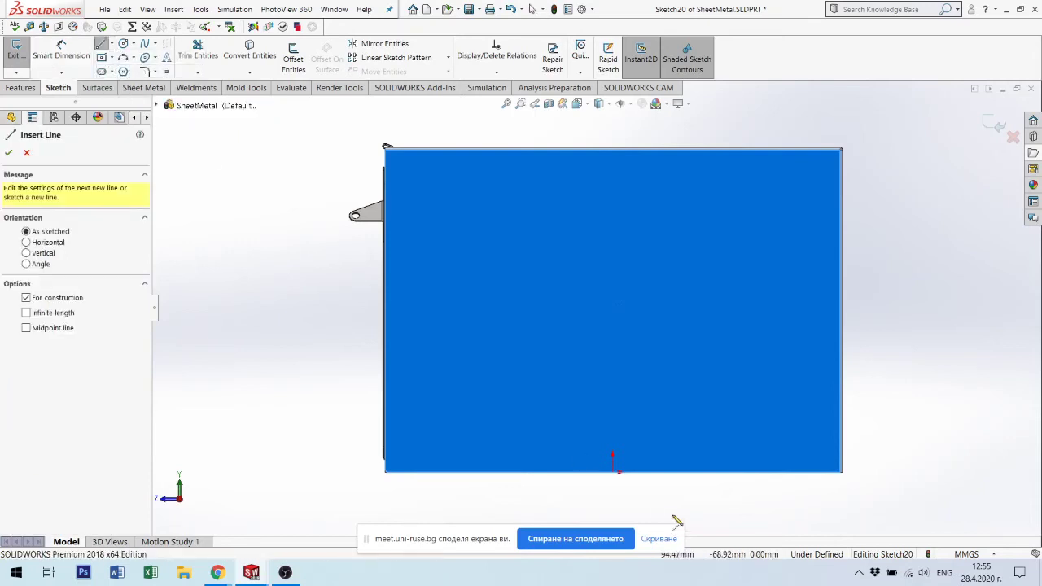
{"action": "left_click", "coordinate": [613, 473]}
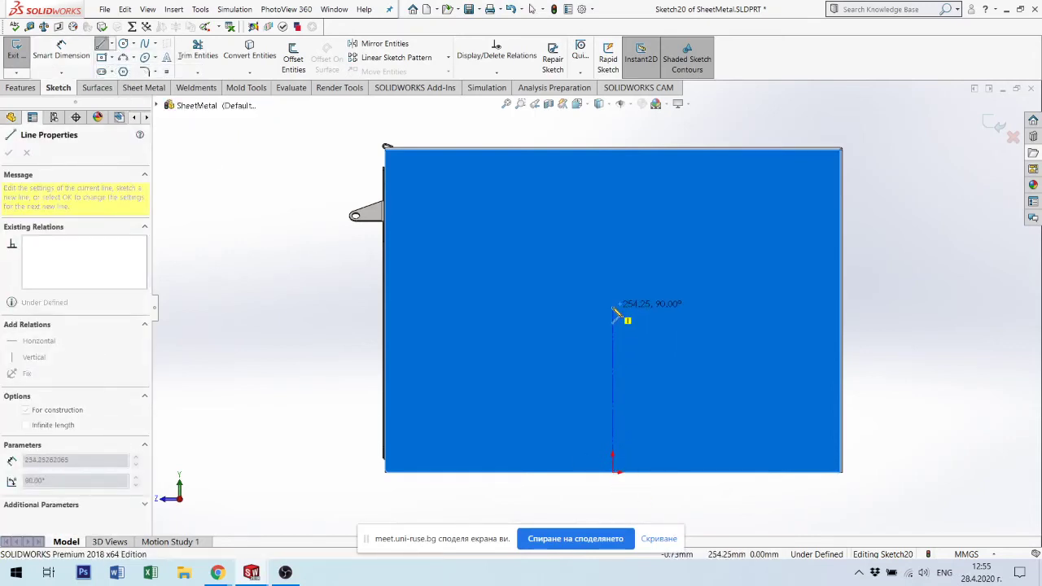
{"action": "left_click", "coordinate": [613, 309]}
{"action": "key", "text": "Escape"}
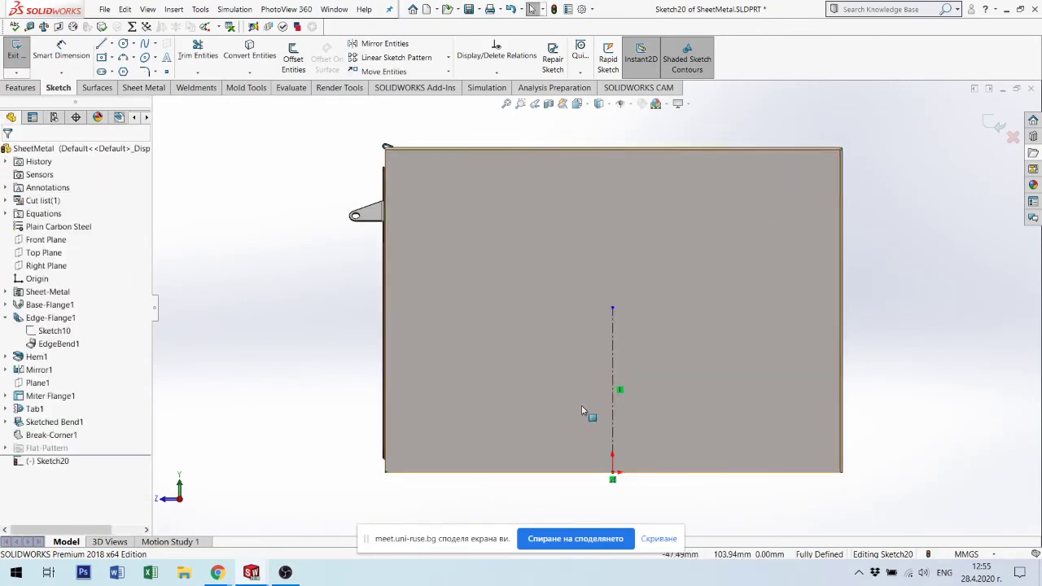
Dimension the centerline to 250 mm long.
{"action": "left_click", "coordinate": [68, 42]}
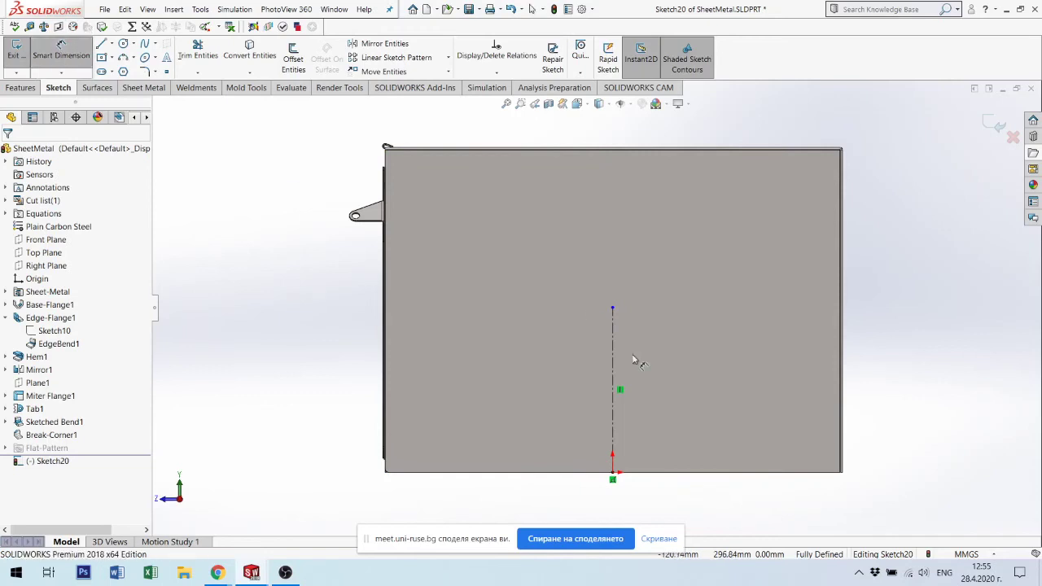
{"action": "left_click", "coordinate": [614, 366]}
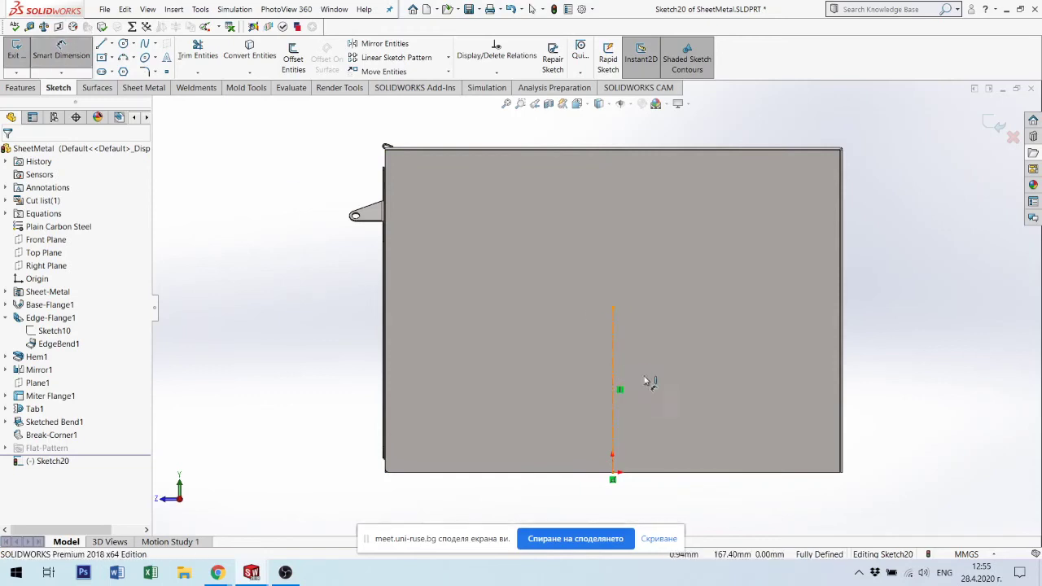
{"action": "left_click", "coordinate": [656, 382]}
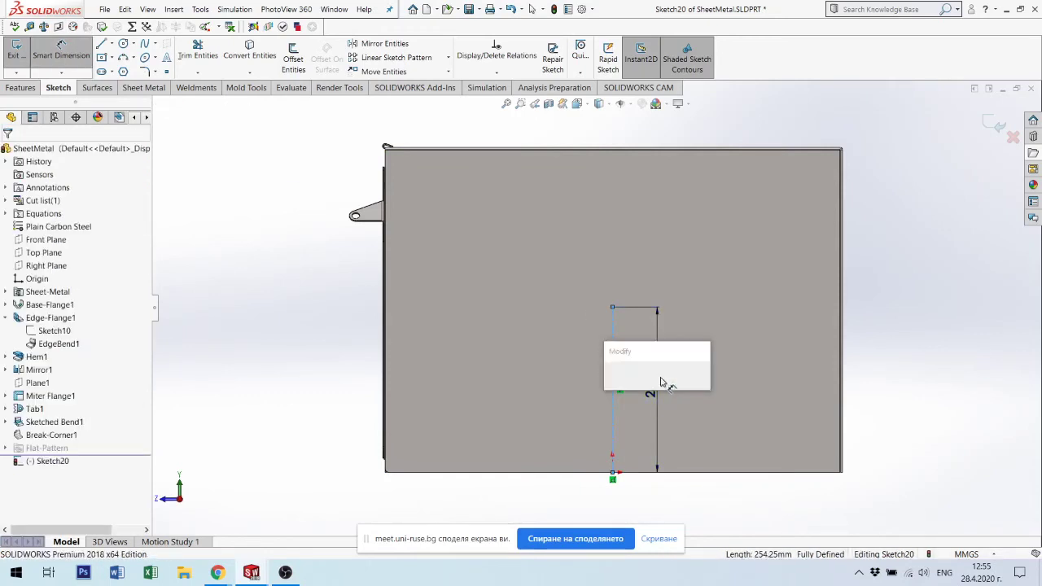
{"action": "type", "text": "250"}
{"action": "key", "text": "Return"}
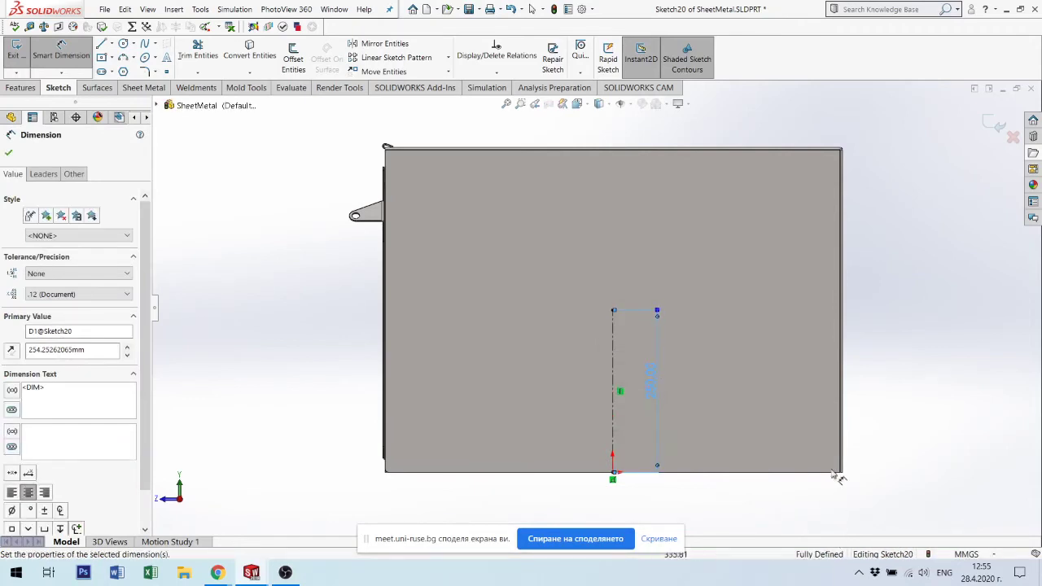
{"action": "left_click", "coordinate": [547, 250]}
{"action": "scroll", "coordinate": [628, 314], "scroll_direction": "down", "scroll_amount": 3}
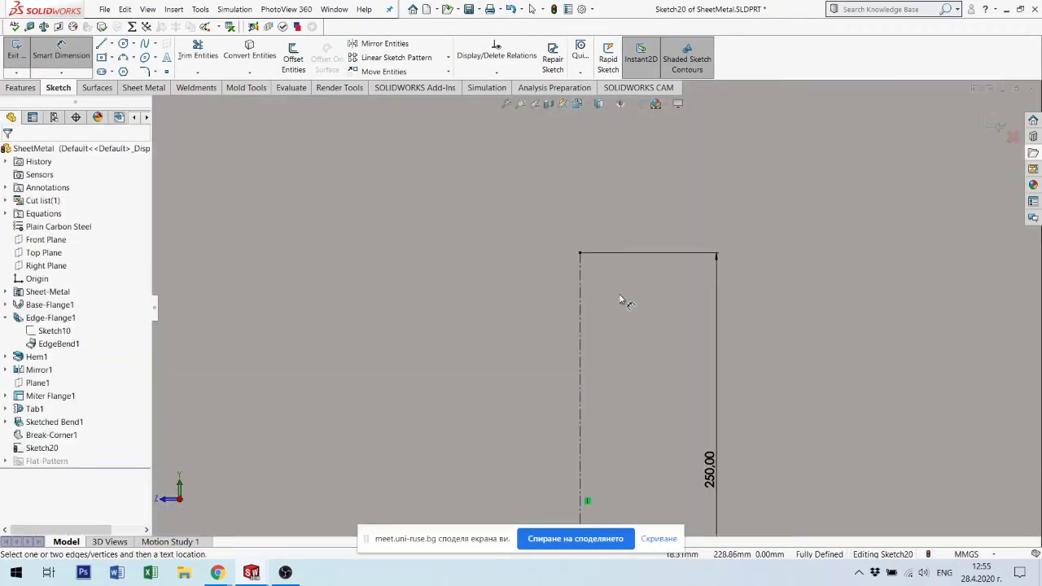
Draw eight concentric circles on the centreline's top end, radii from about 89 mm down to about 46 mm and smaller.
{"action": "left_click", "coordinate": [125, 45]}
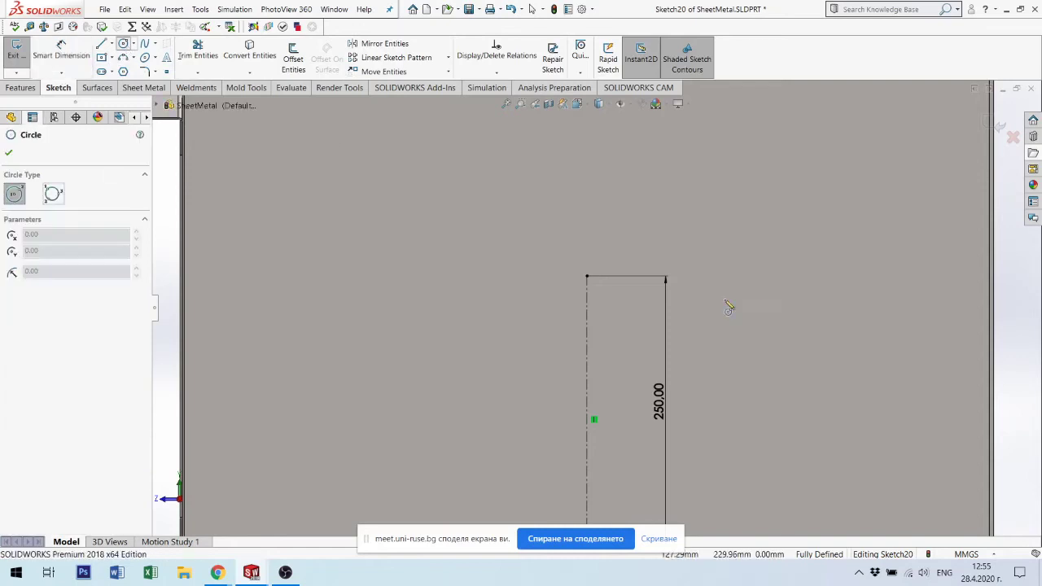
{"action": "left_click", "coordinate": [586, 277]}
{"action": "left_click", "coordinate": [659, 206]}
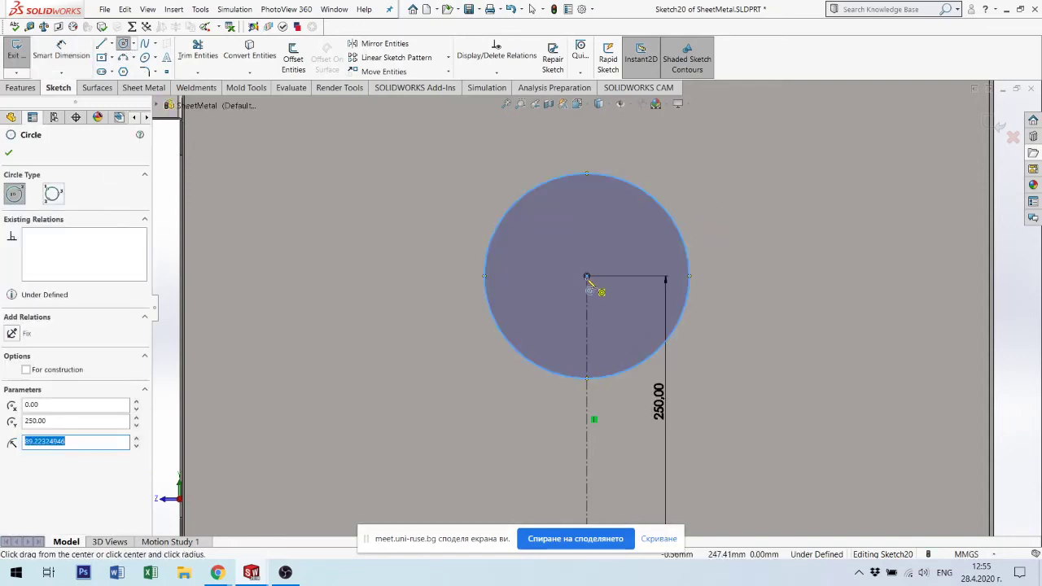
{"action": "left_click", "coordinate": [587, 277]}
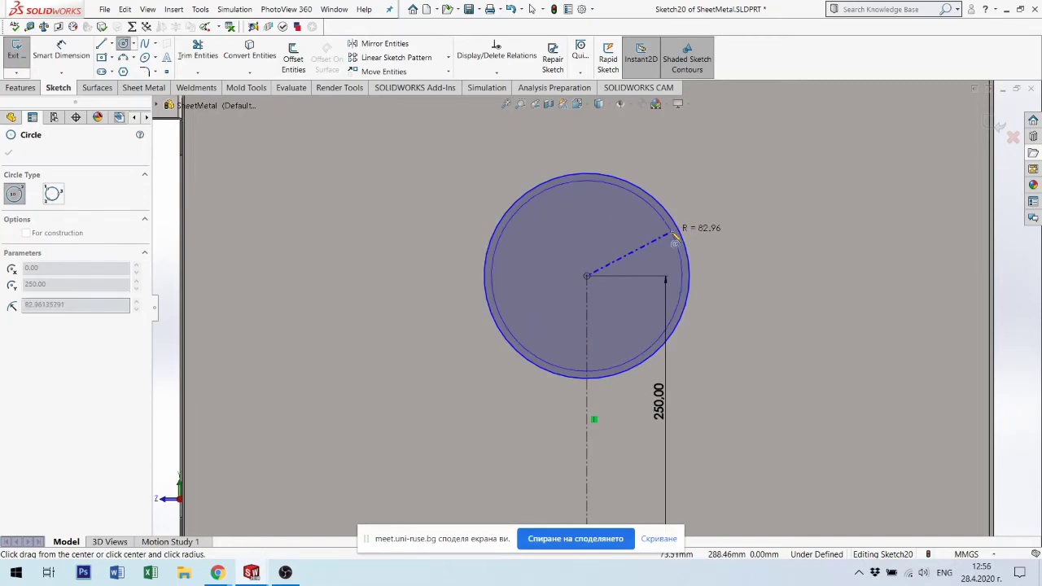
{"action": "left_click", "coordinate": [674, 236]}
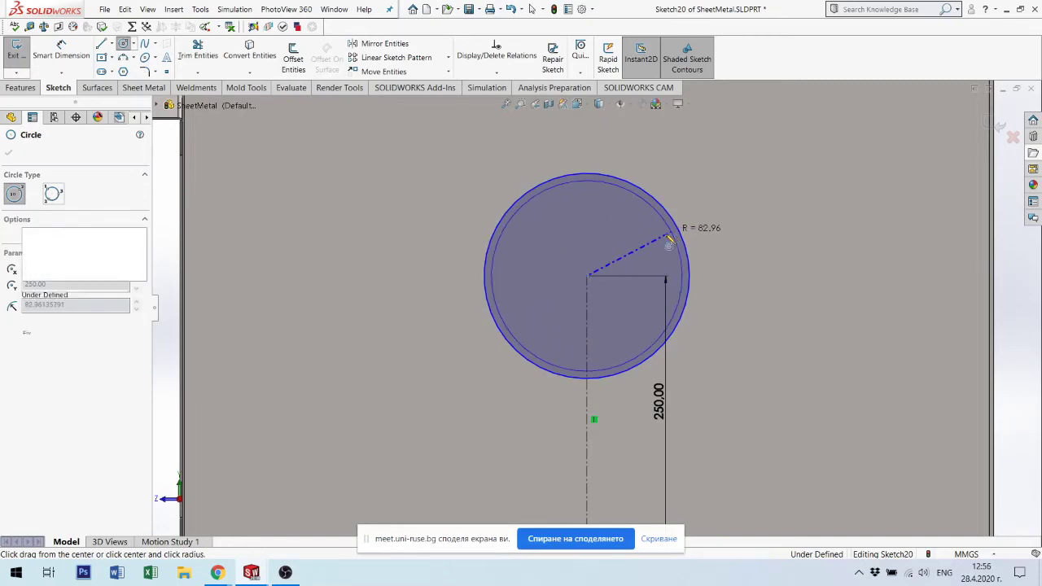
{"action": "left_click", "coordinate": [587, 278]}
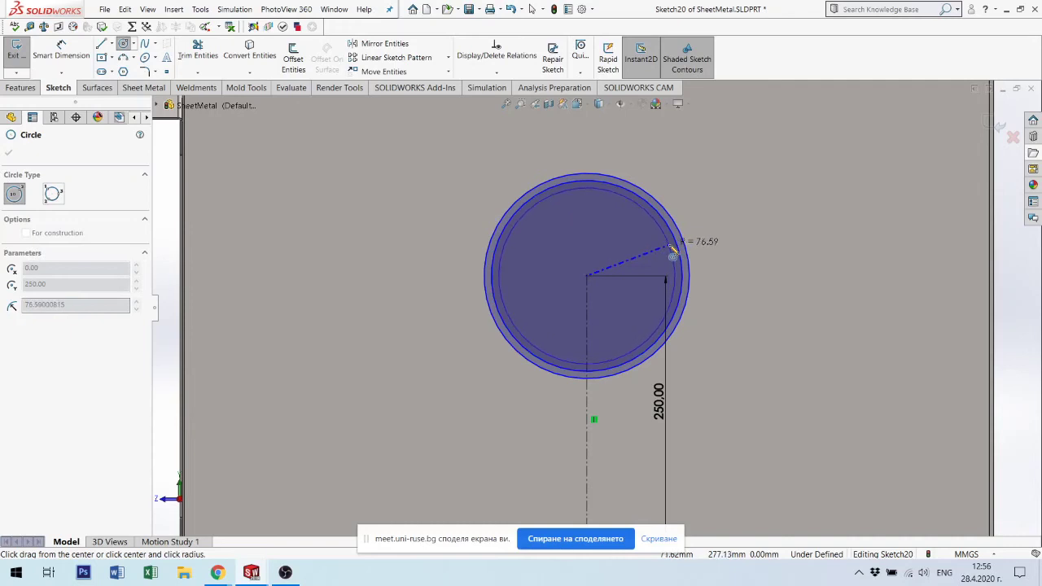
{"action": "left_click", "coordinate": [669, 256]}
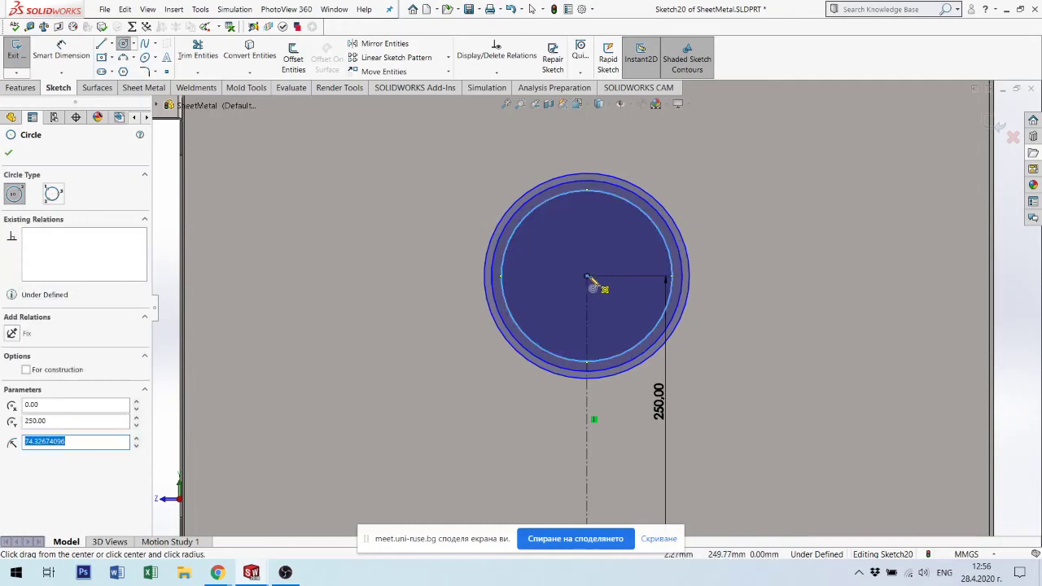
{"action": "left_click", "coordinate": [587, 278]}
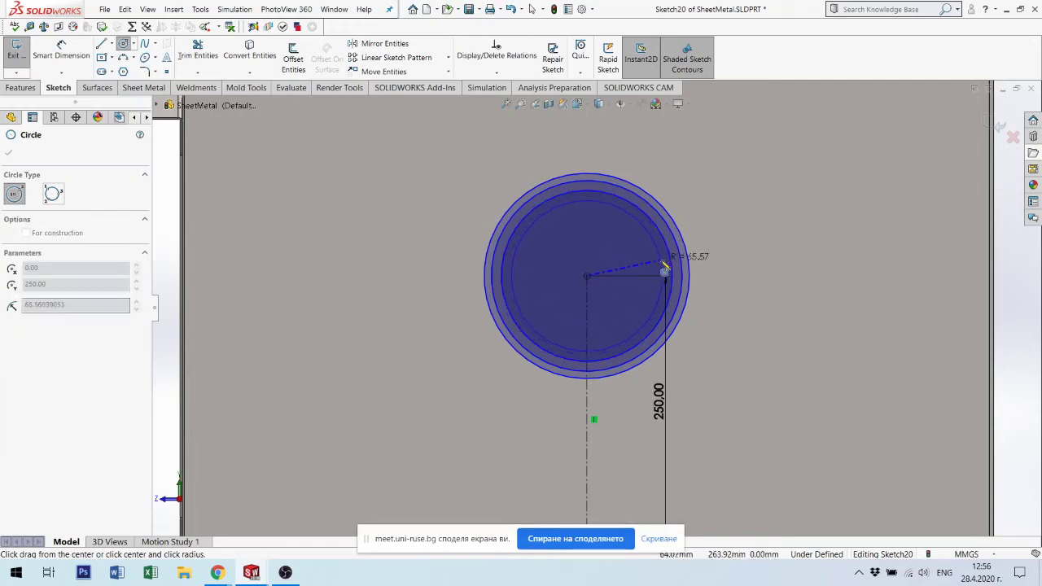
{"action": "left_click", "coordinate": [665, 271]}
{"action": "left_click", "coordinate": [586, 278]}
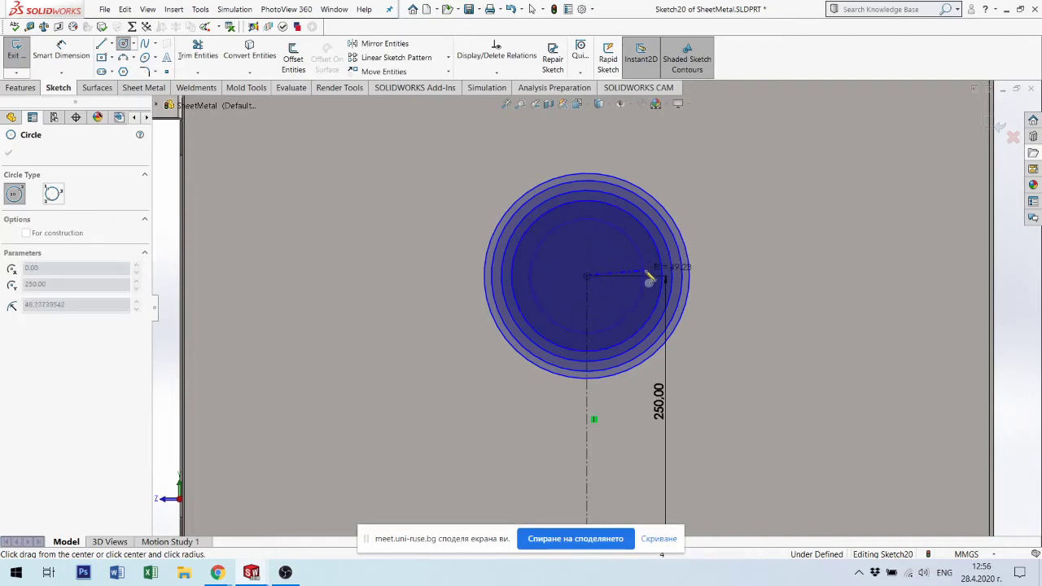
{"action": "left_click", "coordinate": [655, 281]}
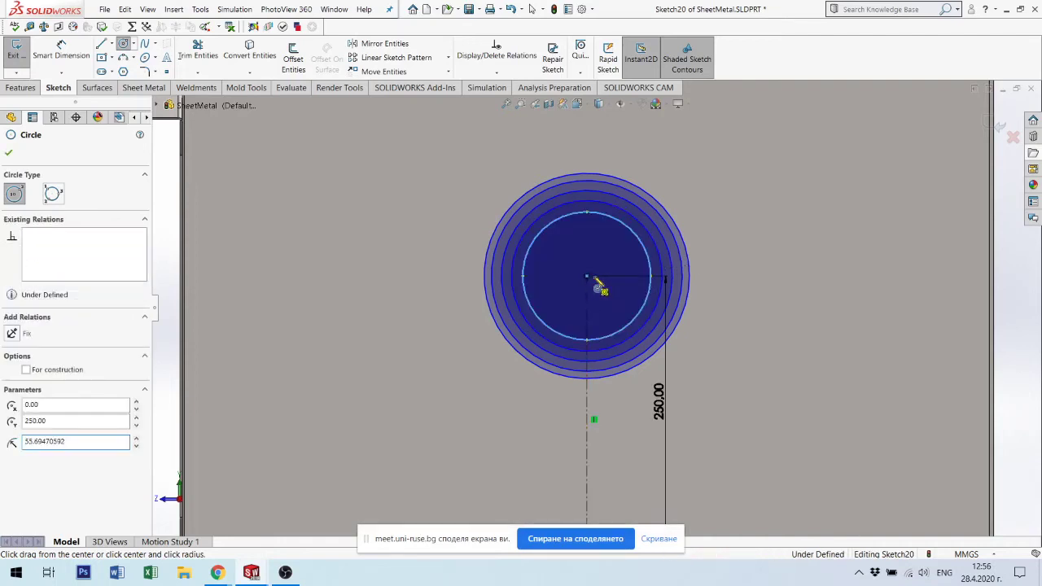
{"action": "left_click", "coordinate": [587, 277]}
{"action": "left_click", "coordinate": [643, 280]}
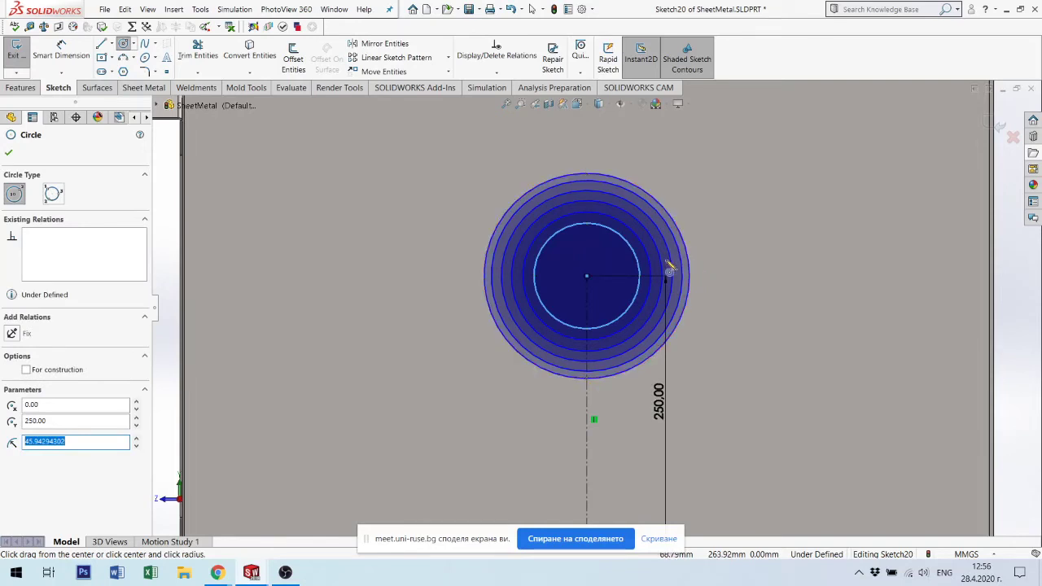
{"action": "left_click", "coordinate": [587, 278]}
{"action": "left_click", "coordinate": [621, 280]}
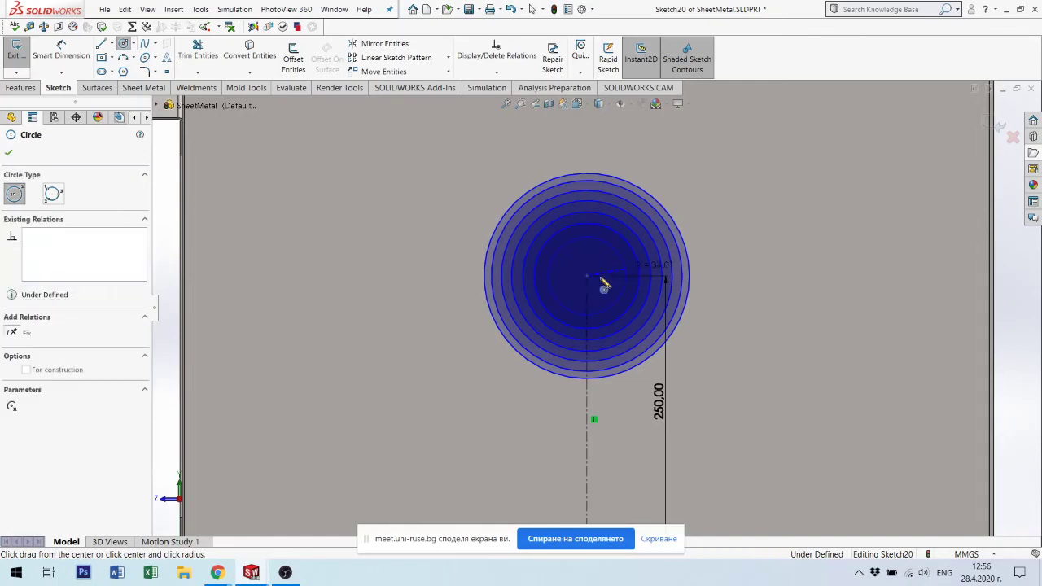
{"action": "left_click", "coordinate": [587, 279]}
{"action": "left_click", "coordinate": [618, 285]}
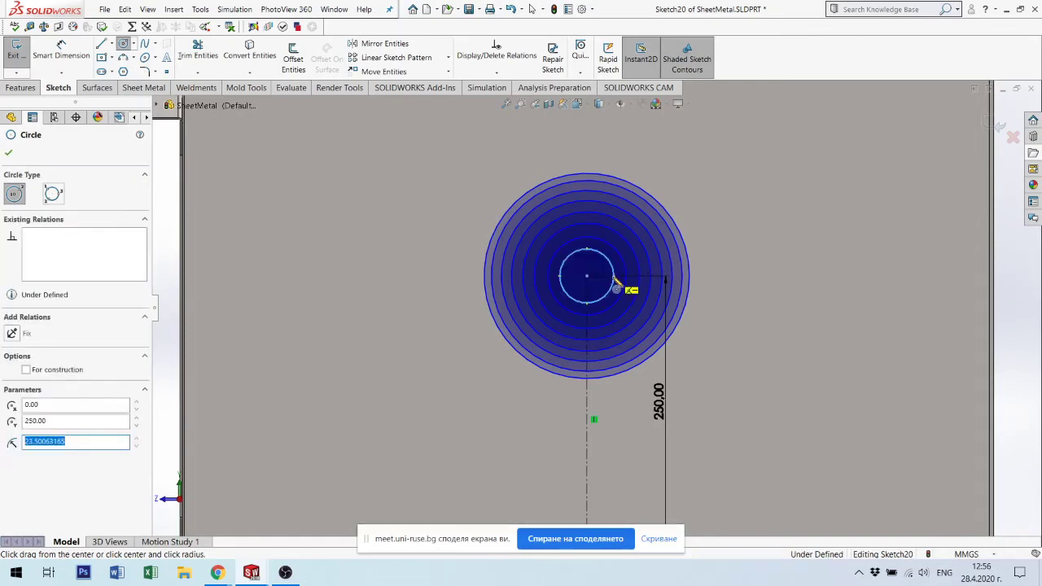
{"action": "left_click", "coordinate": [10, 153]}
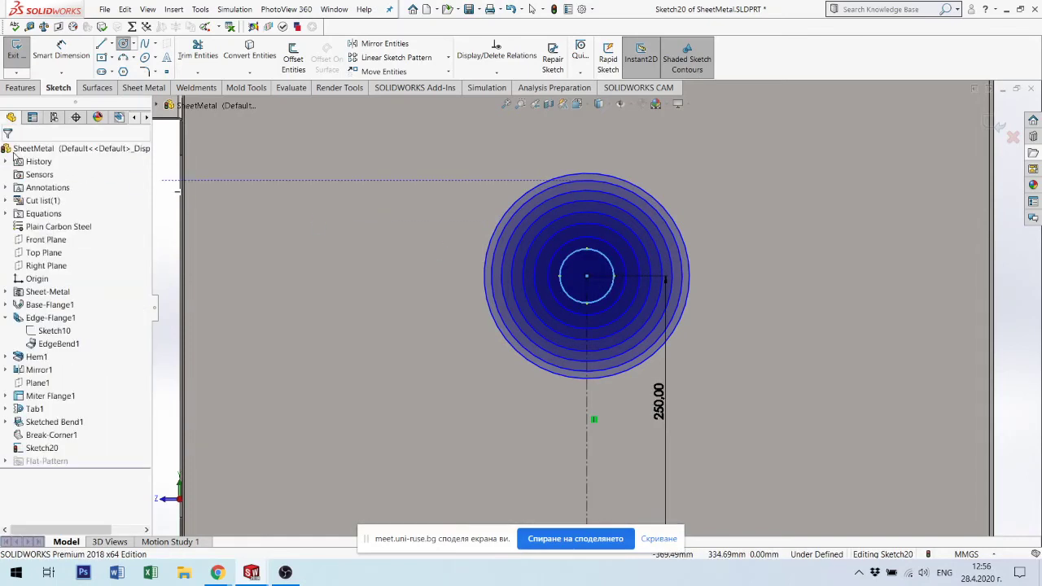
Draw a diagonal construction centreline from the circle centre out to the outer circle.
{"action": "left_click", "coordinate": [773, 305]}
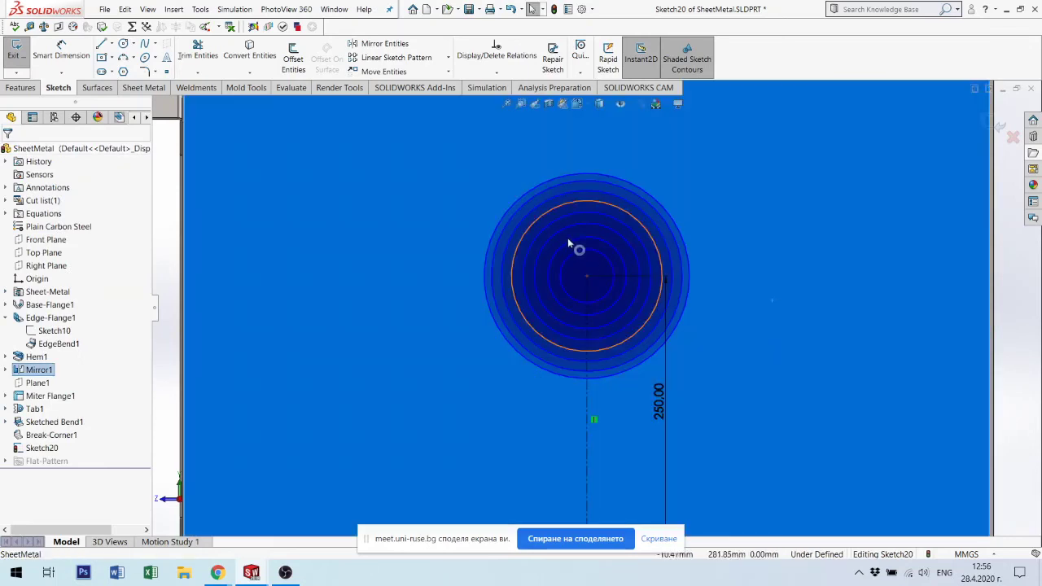
{"action": "scroll", "coordinate": [635, 235], "scroll_direction": "up", "scroll_amount": 2}
{"action": "scroll", "coordinate": [616, 250], "scroll_direction": "down", "scroll_amount": 2}
{"action": "scroll", "coordinate": [549, 437], "scroll_direction": "down", "scroll_amount": 3}
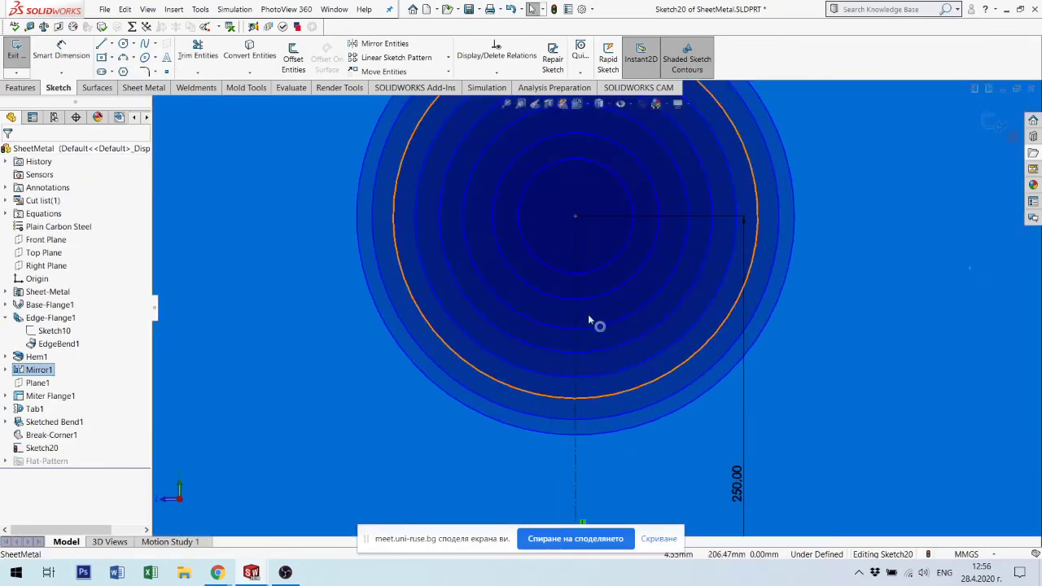
{"action": "left_click", "coordinate": [113, 45]}
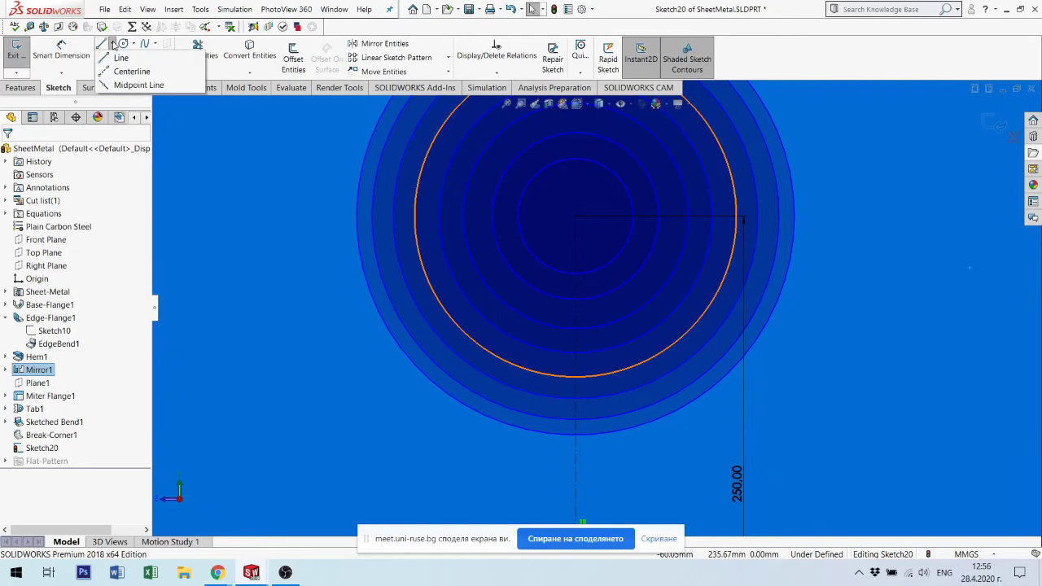
{"action": "left_click", "coordinate": [128, 72]}
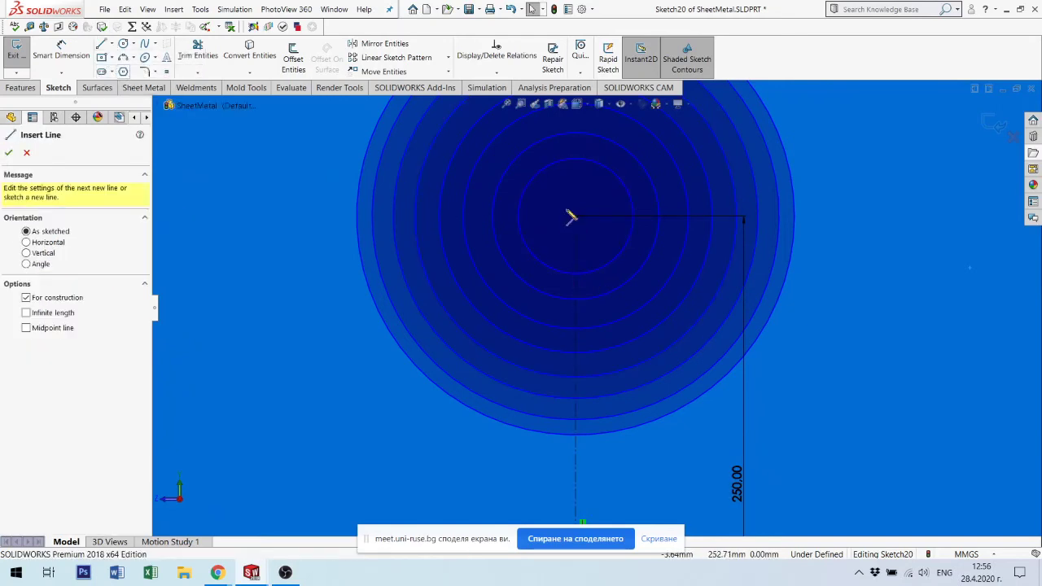
{"action": "left_click", "coordinate": [575, 218]}
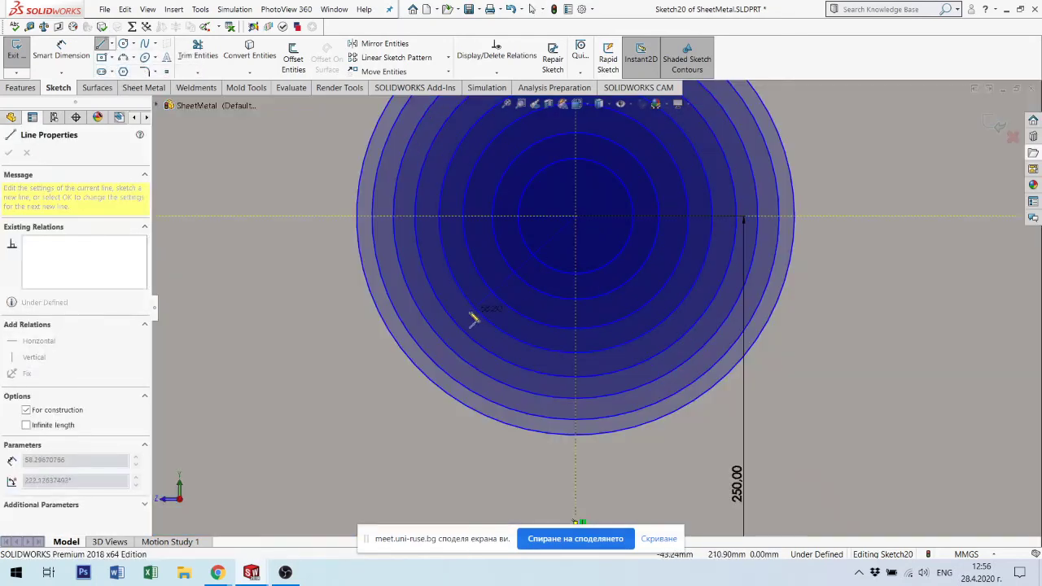
{"action": "left_click", "coordinate": [428, 374]}
{"action": "key", "text": "Escape"}
{"action": "key", "text": "Escape"}
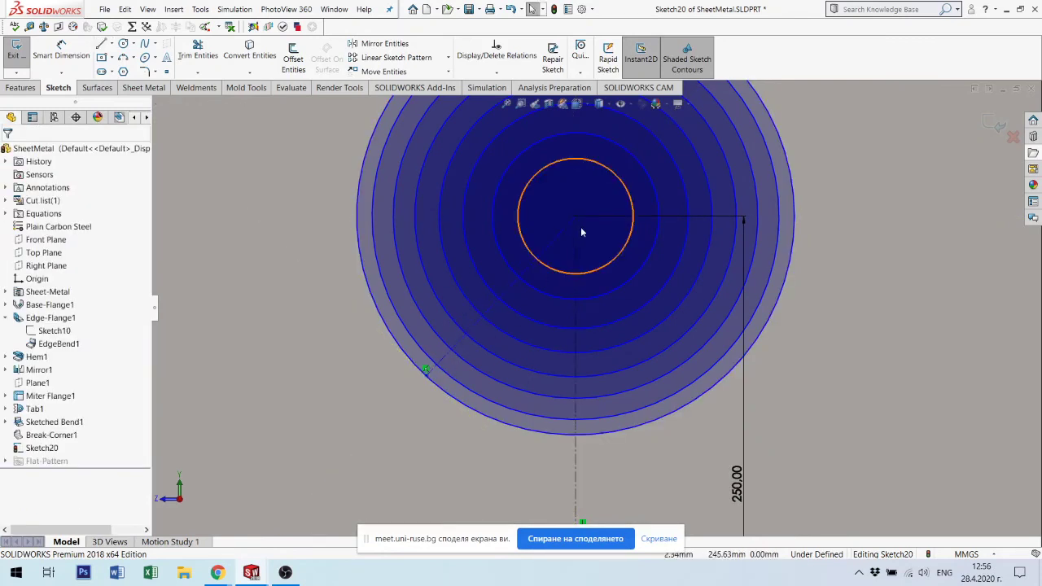
Dimension the diagonal centreline at 45° to the vertical centreline.
{"action": "left_click", "coordinate": [68, 50]}
{"action": "left_click", "coordinate": [545, 246]}
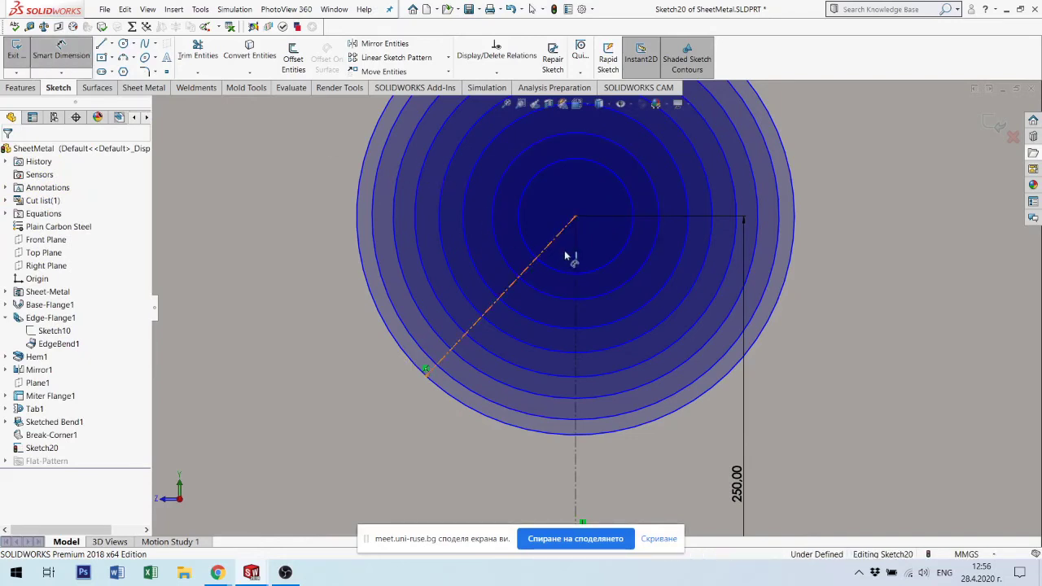
{"action": "left_click", "coordinate": [575, 276]}
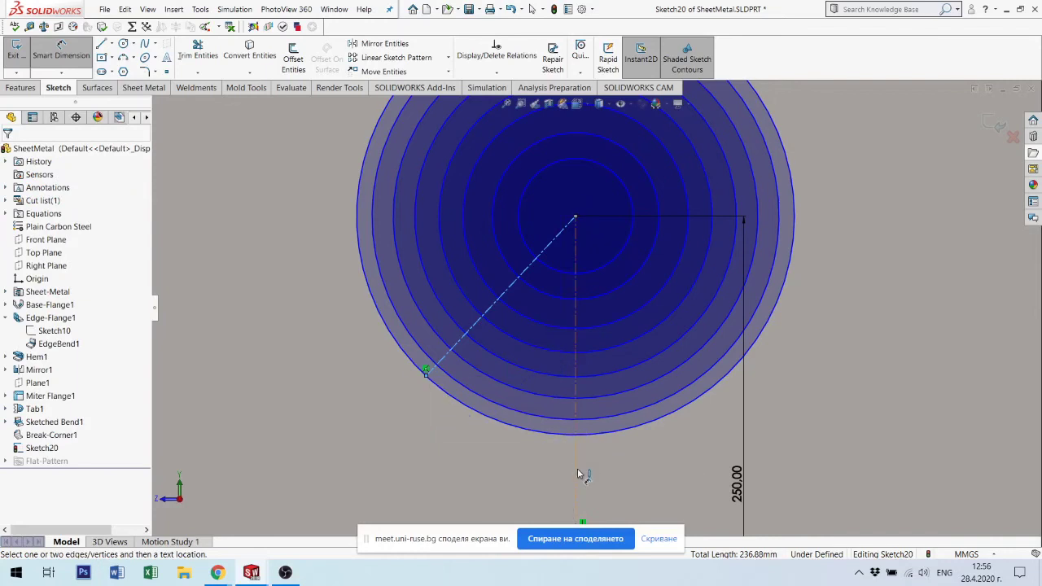
{"action": "key", "text": "Escape"}
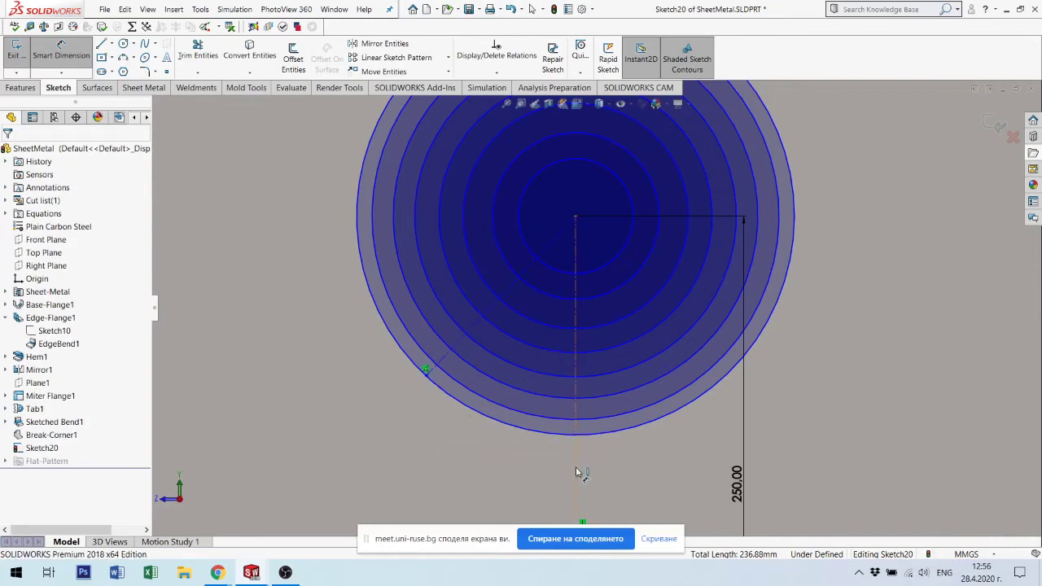
{"action": "left_click", "coordinate": [444, 352]}
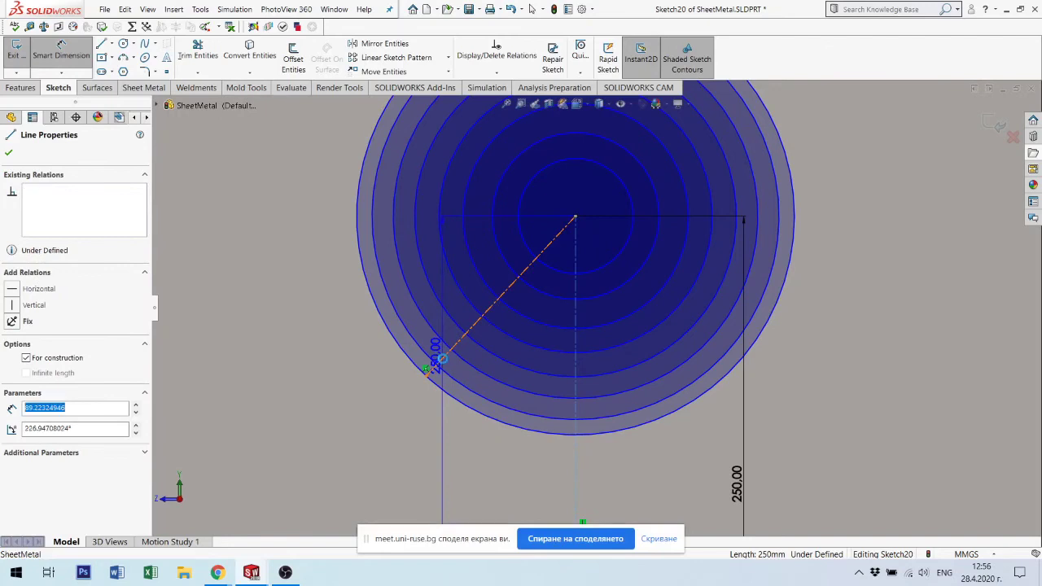
{"action": "left_click", "coordinate": [435, 446]}
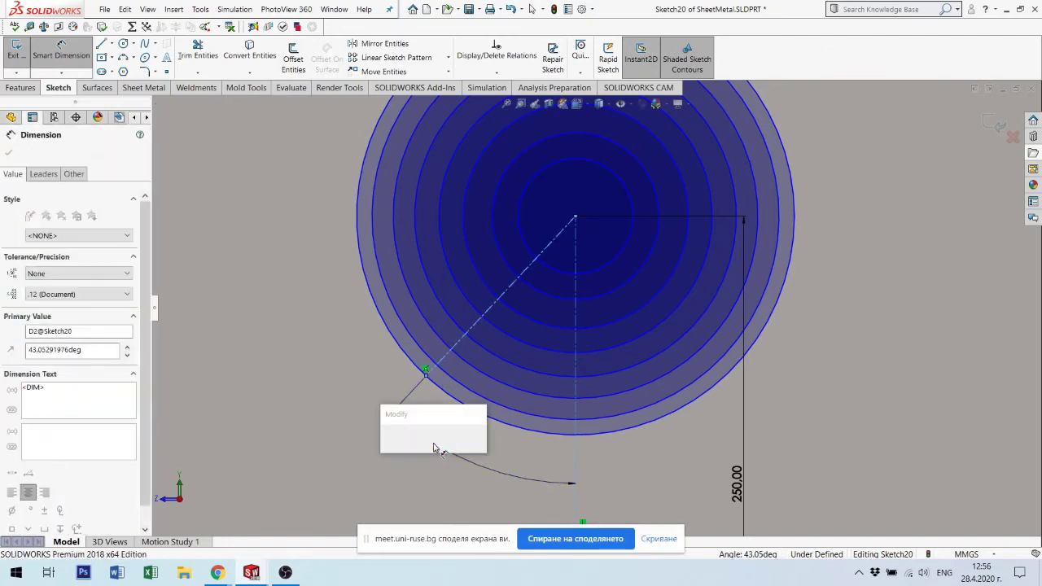
{"action": "type", "text": "45"}
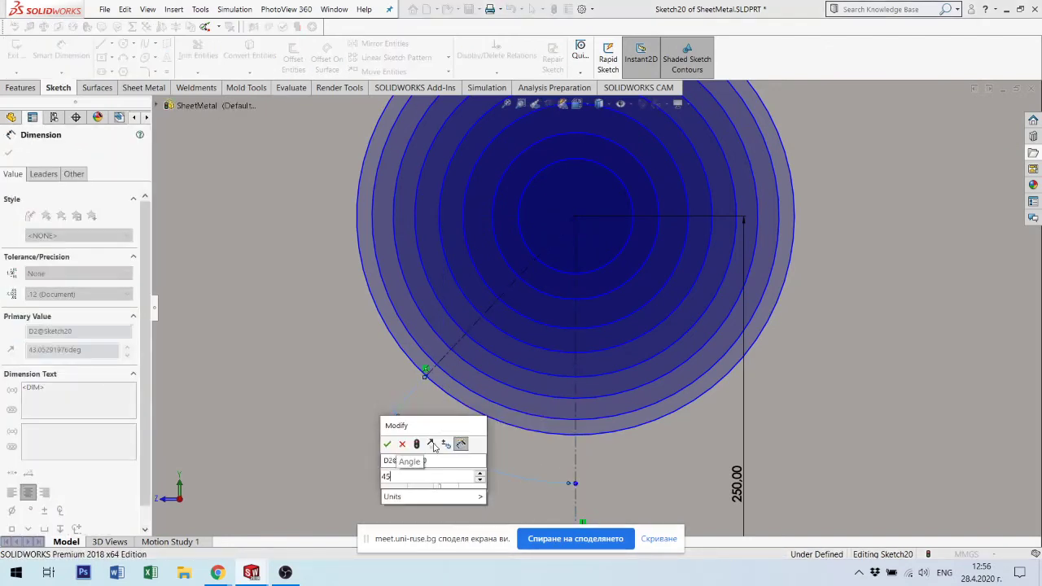
{"action": "key", "text": "Return"}
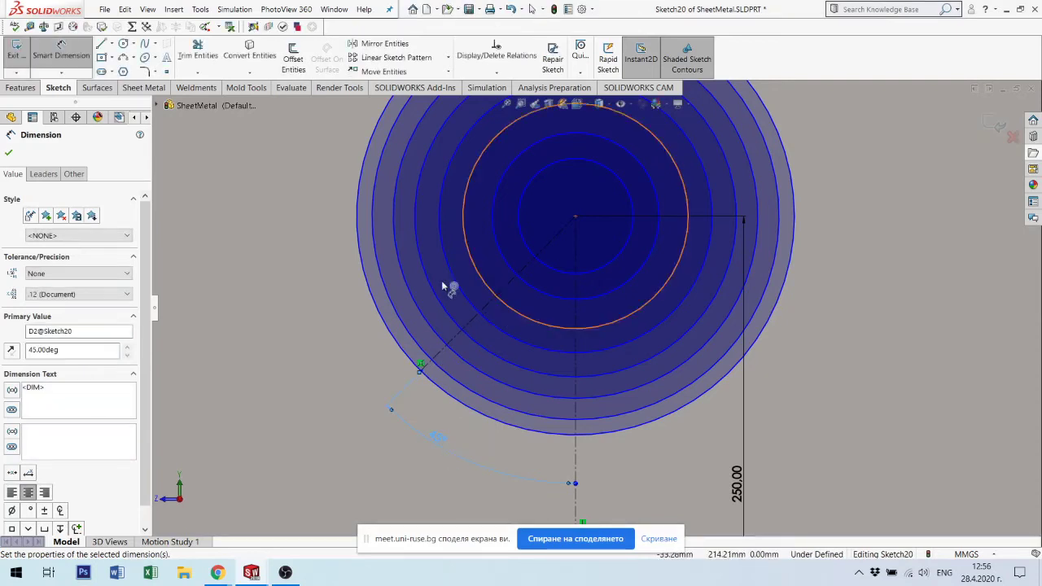
{"action": "key", "text": "Escape"}
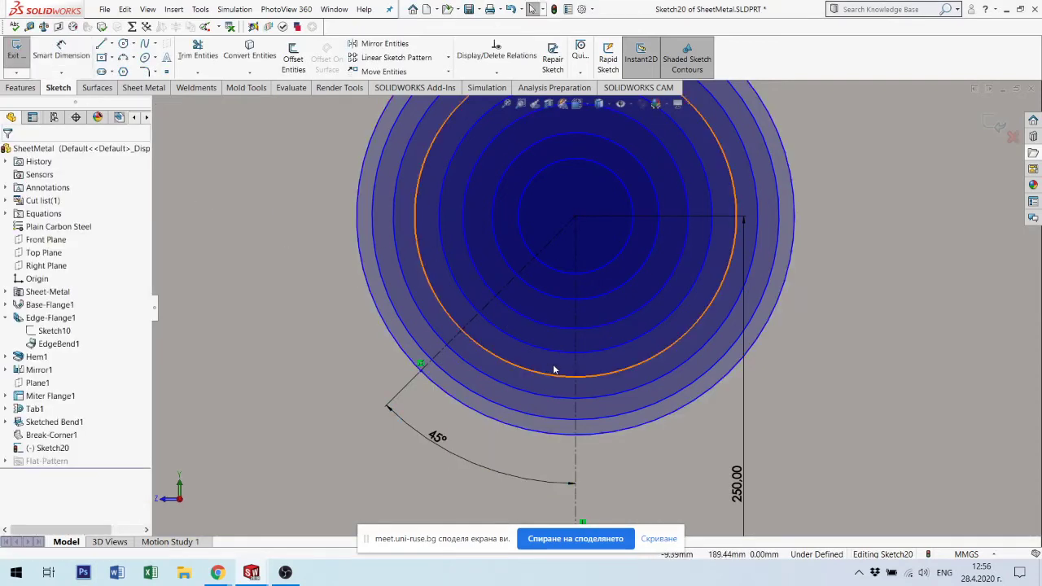
Select the vertical 250 mm centreline together with the 45° centreline for offsetting.
{"action": "left_click", "coordinate": [577, 365]}
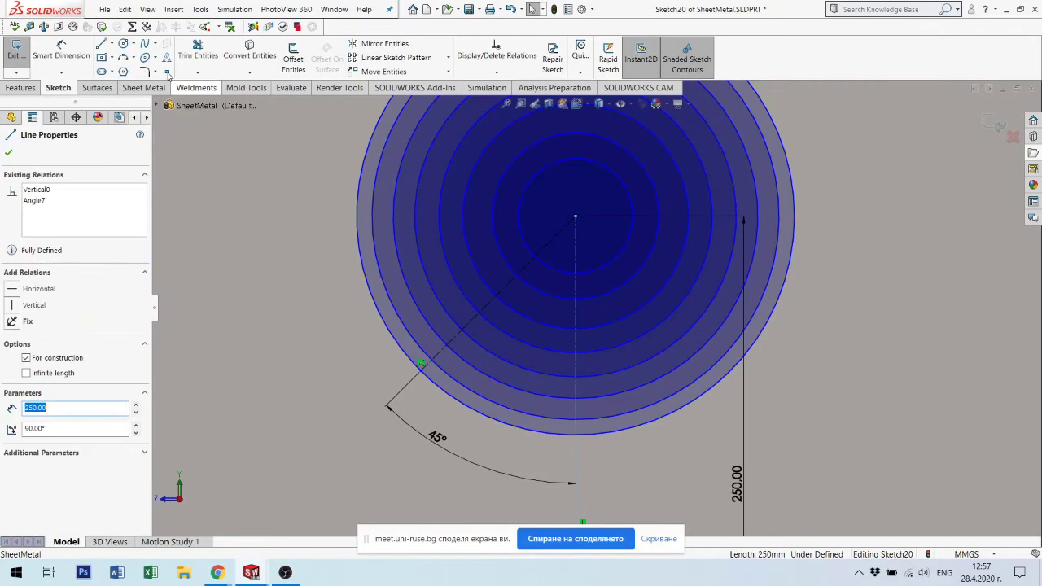
{"action": "left_click", "coordinate": [465, 322], "text": "ctrl"}
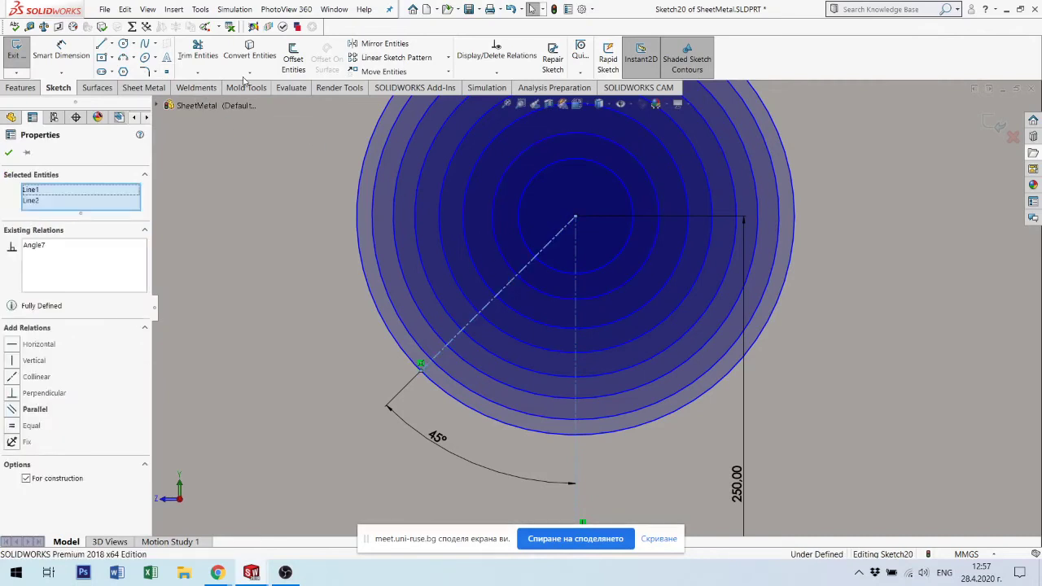
{"action": "left_click", "coordinate": [296, 54]}
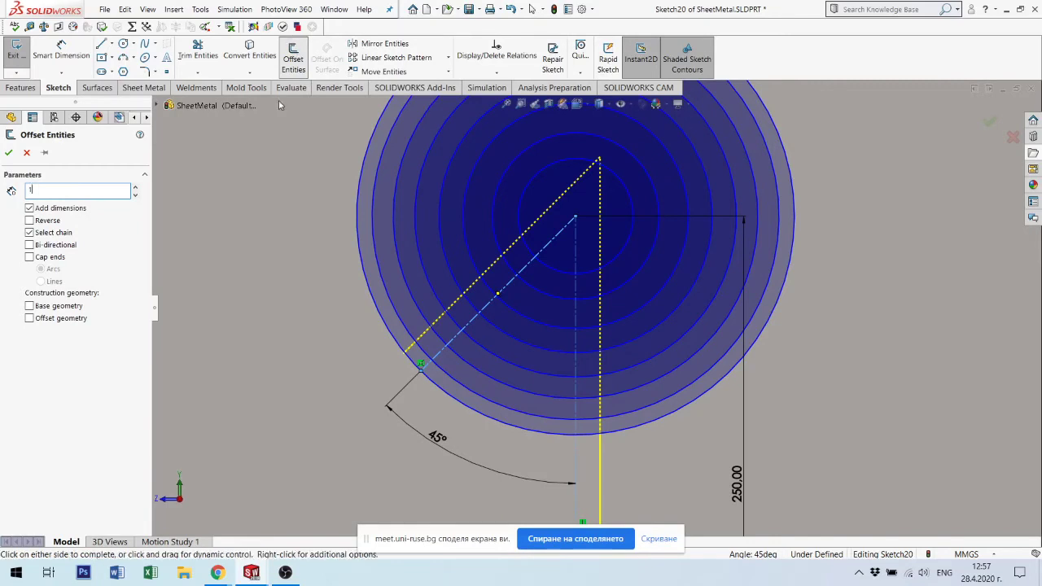
Offset both centrelines by 1.00 mm, reversed toward the wedge, without chain selection.
{"action": "left_click", "coordinate": [29, 232]}
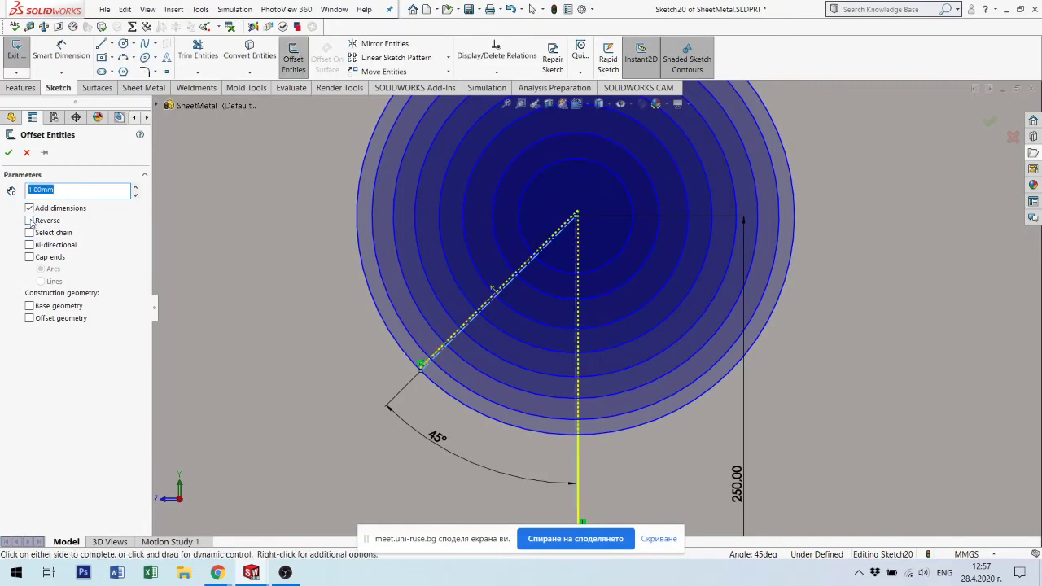
{"action": "left_click", "coordinate": [30, 221]}
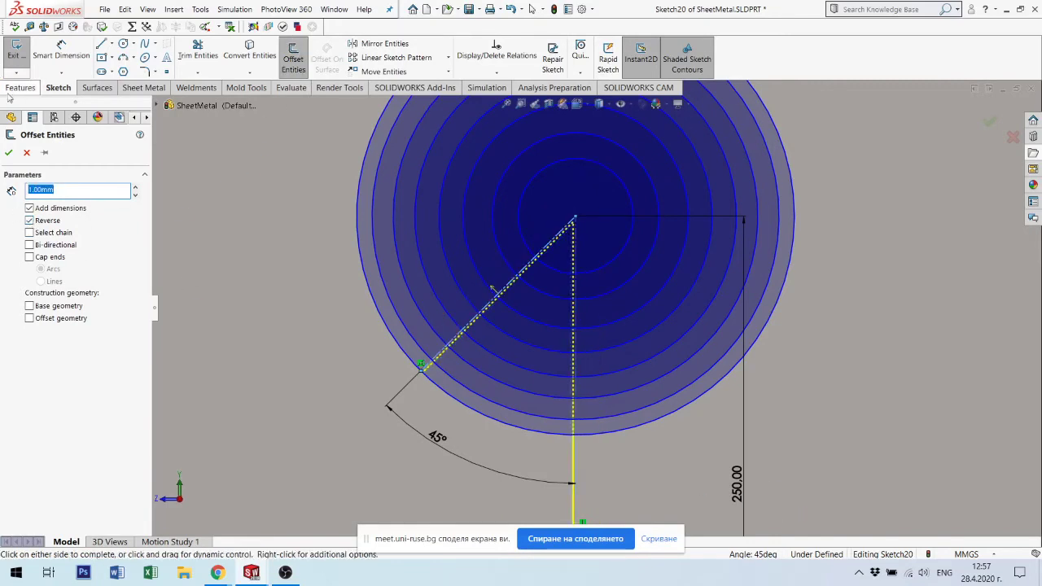
{"action": "left_click", "coordinate": [8, 152]}
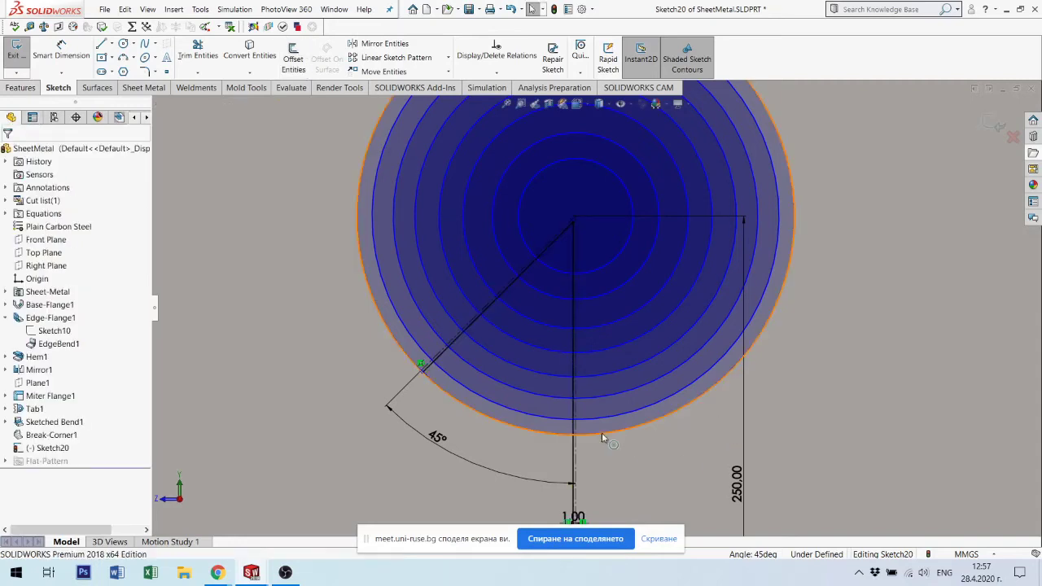
{"action": "scroll", "coordinate": [573, 424], "scroll_direction": "down", "scroll_amount": 2}
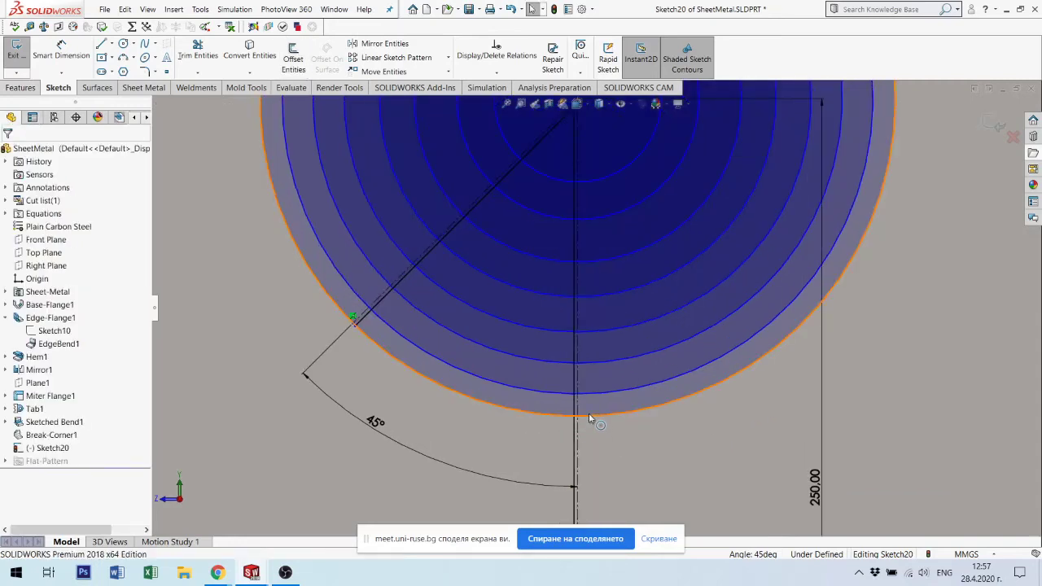
{"action": "scroll", "coordinate": [588, 417], "scroll_direction": "up", "scroll_amount": 2}
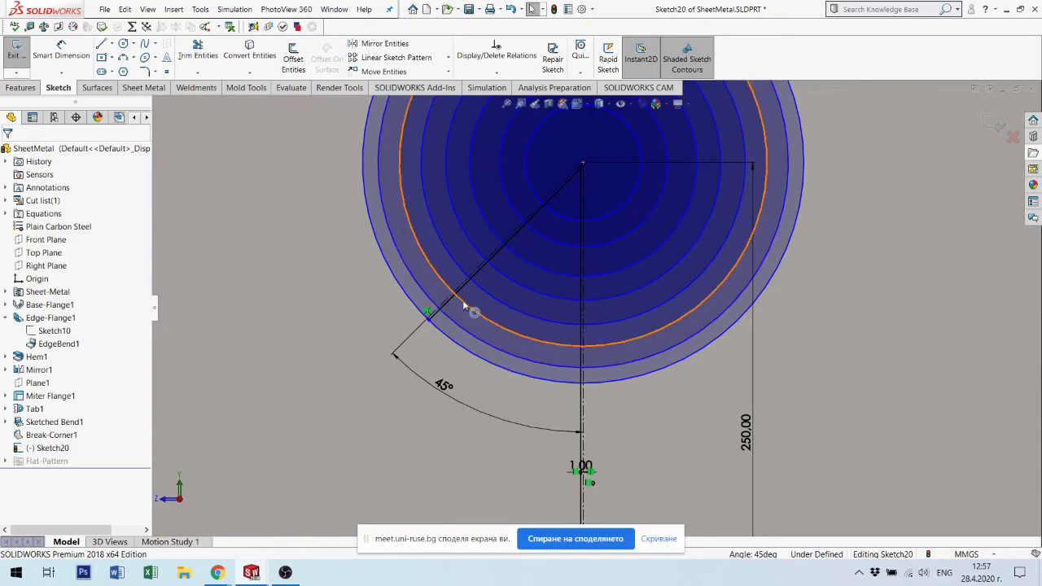
{"action": "scroll", "coordinate": [464, 308], "scroll_direction": "down", "scroll_amount": 2}
{"action": "scroll", "coordinate": [459, 321], "scroll_direction": "down", "scroll_amount": 2}
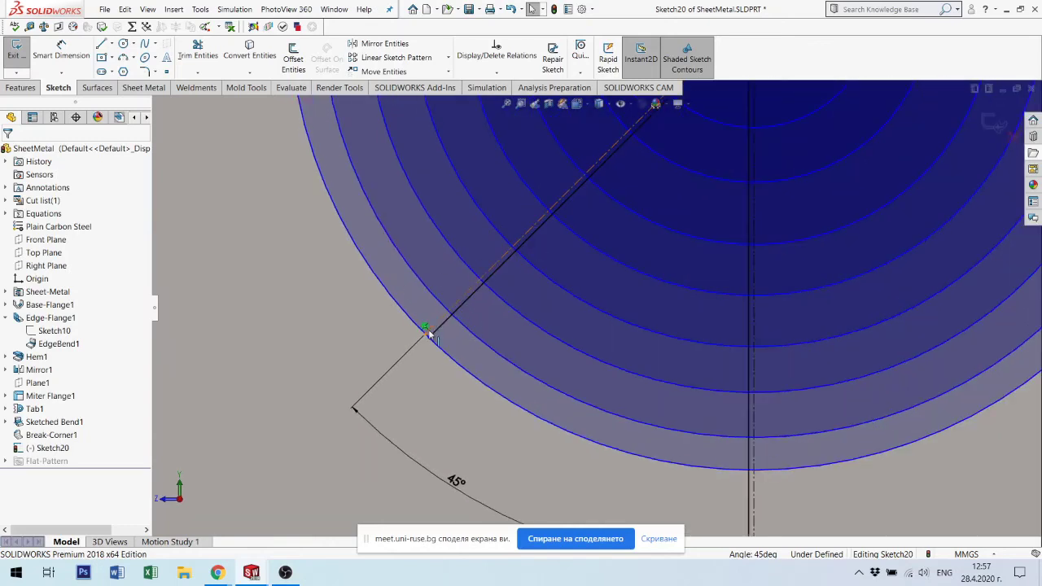
Trim away the outer arc pieces lying beyond the 45° line.
{"action": "left_click", "coordinate": [196, 55]}
{"action": "scroll", "coordinate": [419, 342], "scroll_direction": "down", "scroll_amount": 2}
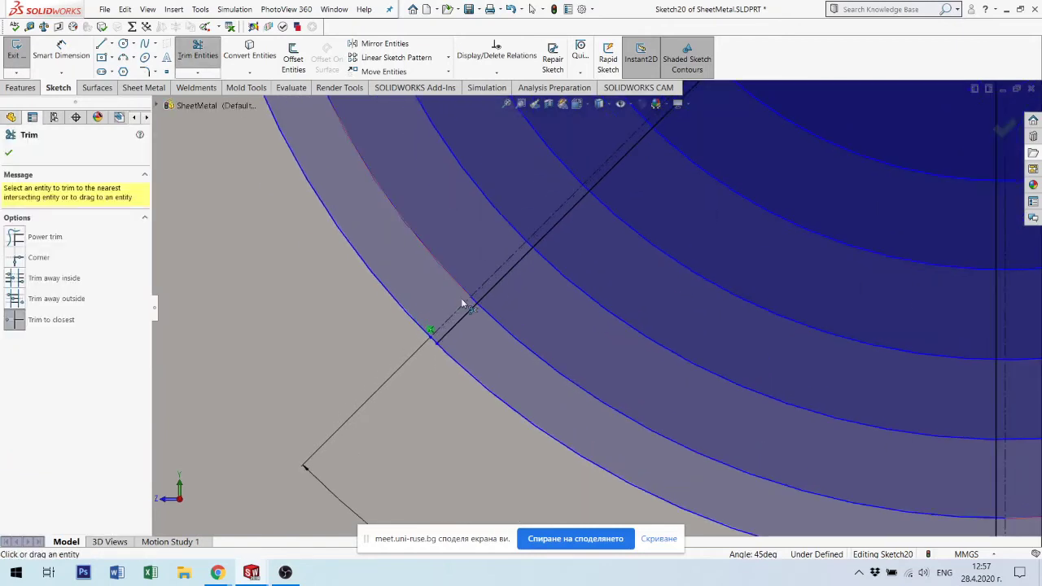
{"action": "left_click", "coordinate": [462, 304]}
{"action": "scroll", "coordinate": [434, 356], "scroll_direction": "down", "scroll_amount": 1}
{"action": "left_click", "coordinate": [444, 364]}
{"action": "left_click", "coordinate": [498, 305]}
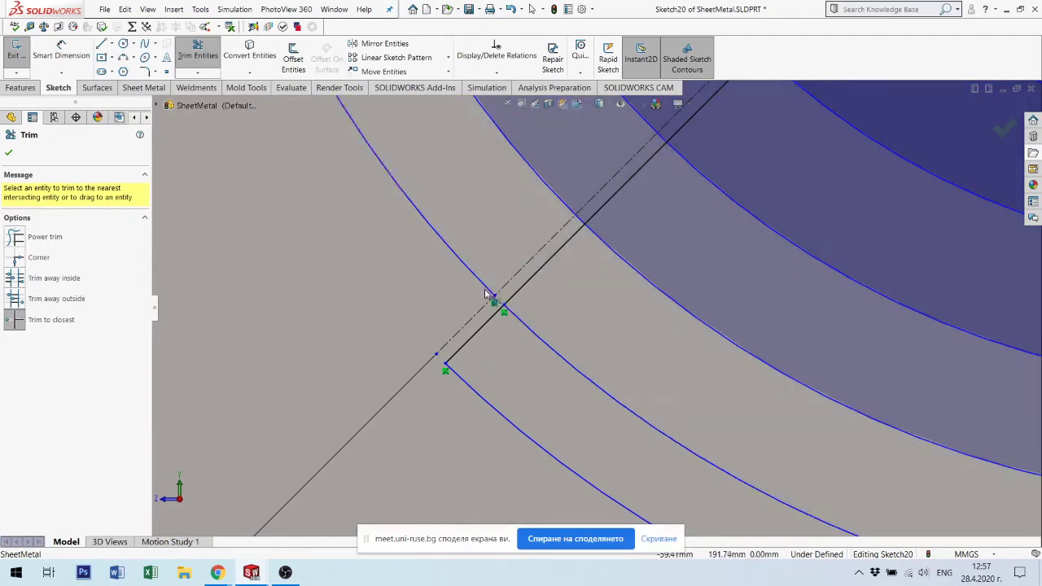
{"action": "left_click", "coordinate": [571, 213]}
{"action": "left_click", "coordinate": [571, 209]}
{"action": "left_click", "coordinate": [643, 124]}
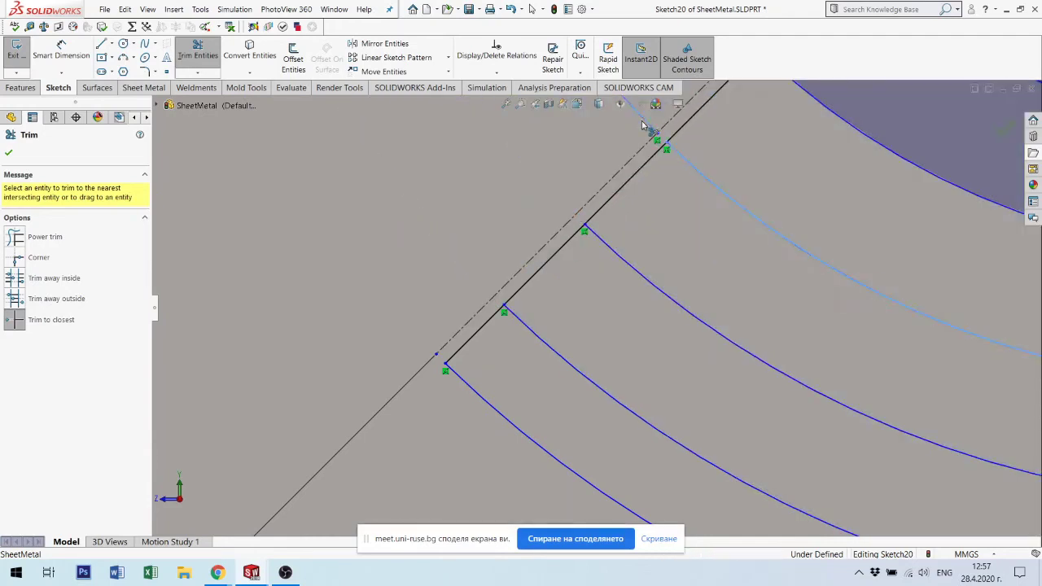
Trim the line–circle crossings and cut the remaining circles down to arcs inside the wedge.
{"action": "scroll", "coordinate": [596, 314], "scroll_direction": "down", "scroll_amount": 5}
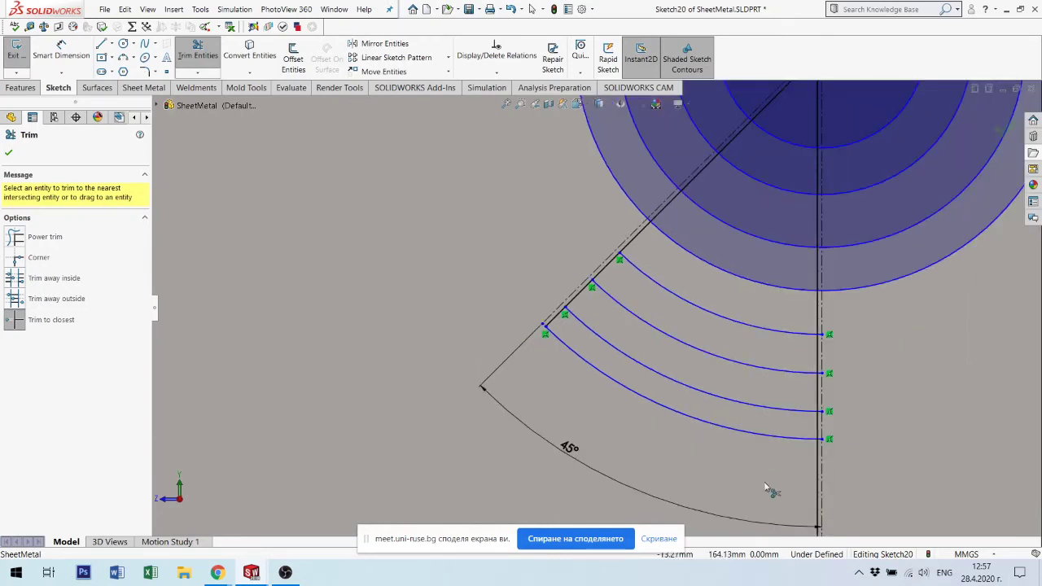
{"action": "scroll", "coordinate": [813, 366], "scroll_direction": "down", "scroll_amount": 3}
{"action": "scroll", "coordinate": [767, 366], "scroll_direction": "down", "scroll_amount": 3}
{"action": "scroll", "coordinate": [541, 205], "scroll_direction": "down", "scroll_amount": 1}
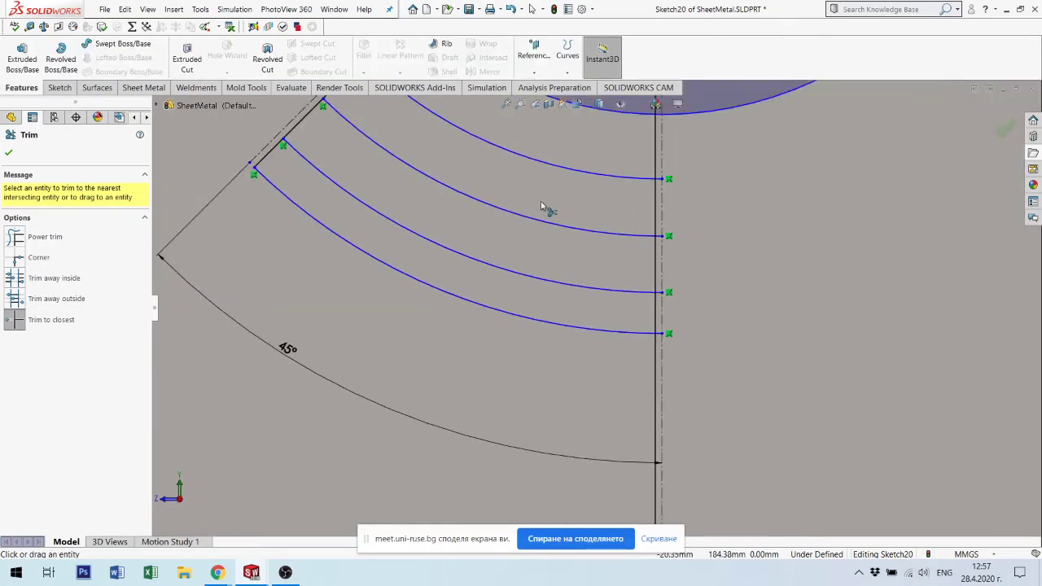
{"action": "scroll", "coordinate": [542, 205], "scroll_direction": "up", "scroll_amount": 3}
{"action": "scroll", "coordinate": [538, 184], "scroll_direction": "up", "scroll_amount": 1}
{"action": "scroll", "coordinate": [578, 195], "scroll_direction": "down", "scroll_amount": 3}
{"action": "scroll", "coordinate": [557, 395], "scroll_direction": "down", "scroll_amount": 3}
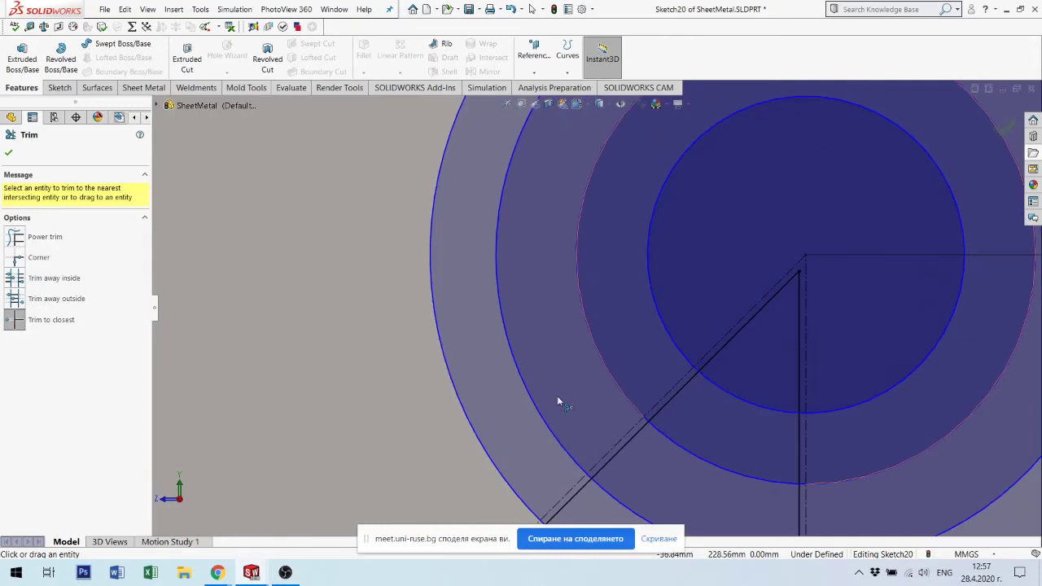
{"action": "scroll", "coordinate": [558, 400], "scroll_direction": "up", "scroll_amount": 3}
{"action": "scroll", "coordinate": [561, 433], "scroll_direction": "down", "scroll_amount": 2}
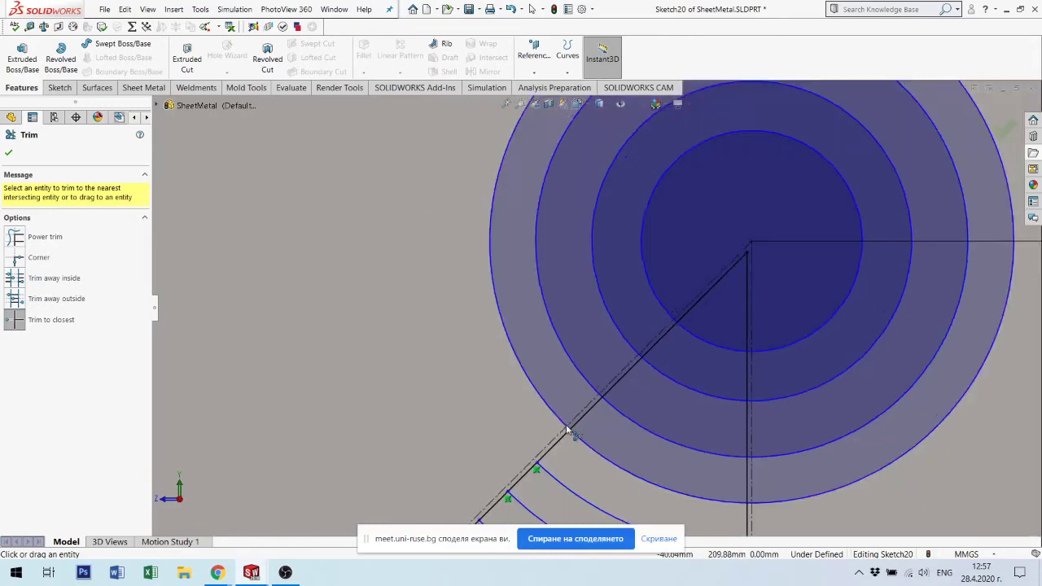
{"action": "scroll", "coordinate": [570, 423], "scroll_direction": "down", "scroll_amount": 2}
{"action": "left_click", "coordinate": [575, 417]}
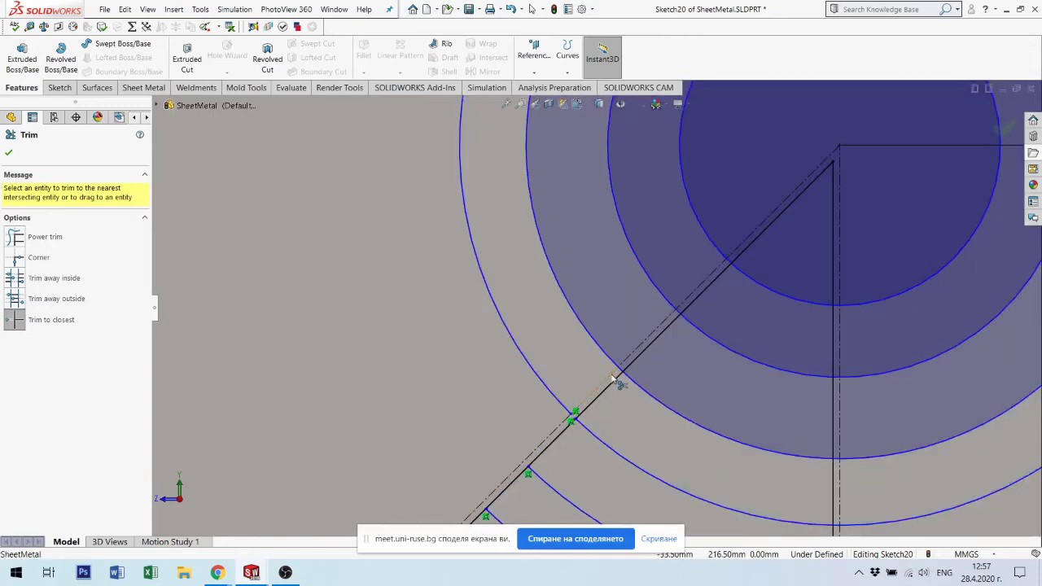
{"action": "left_click", "coordinate": [621, 374]}
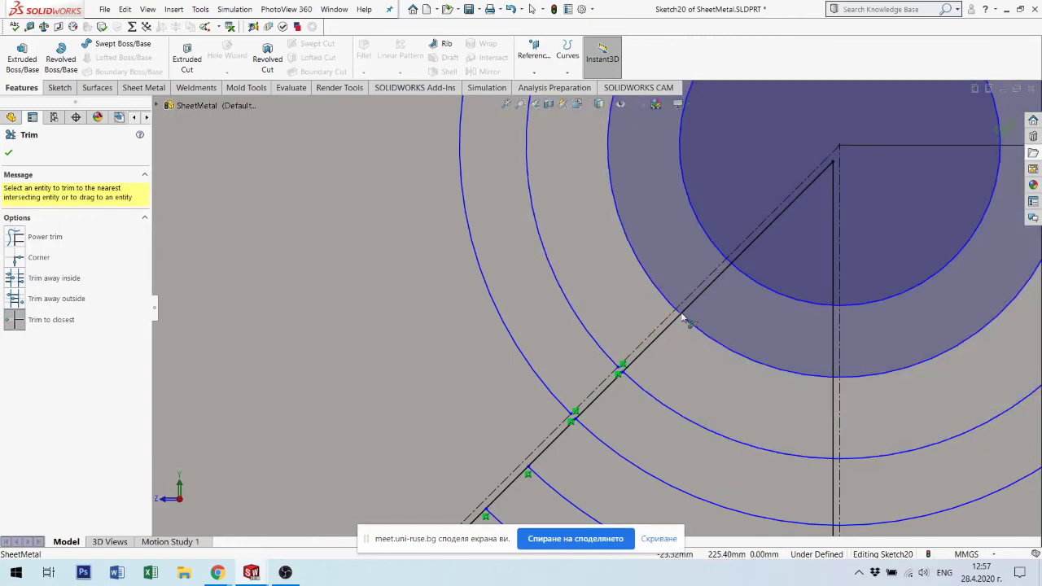
{"action": "left_click", "coordinate": [680, 315]}
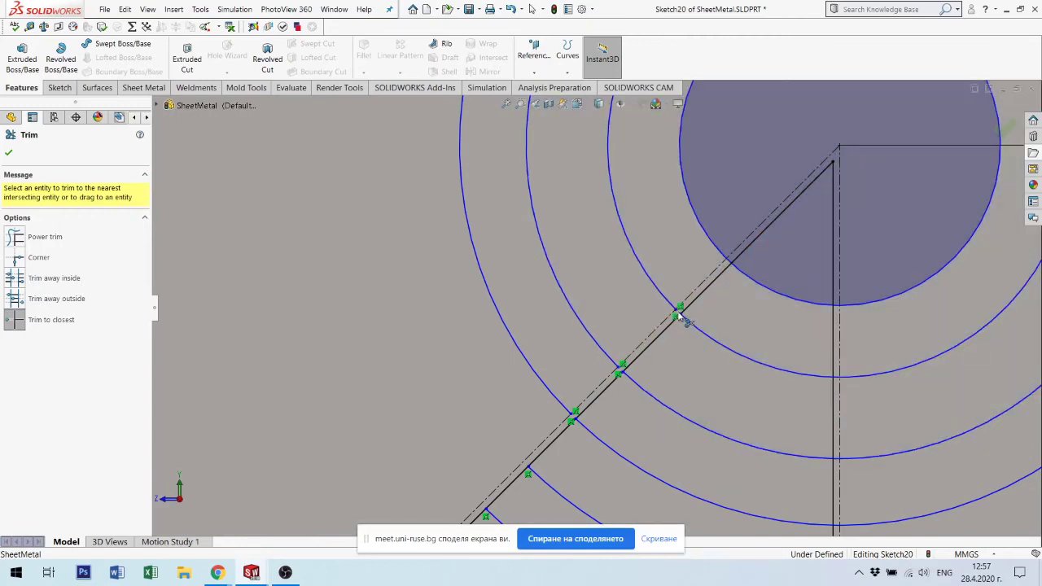
{"action": "left_click", "coordinate": [725, 252]}
{"action": "left_click", "coordinate": [661, 293]}
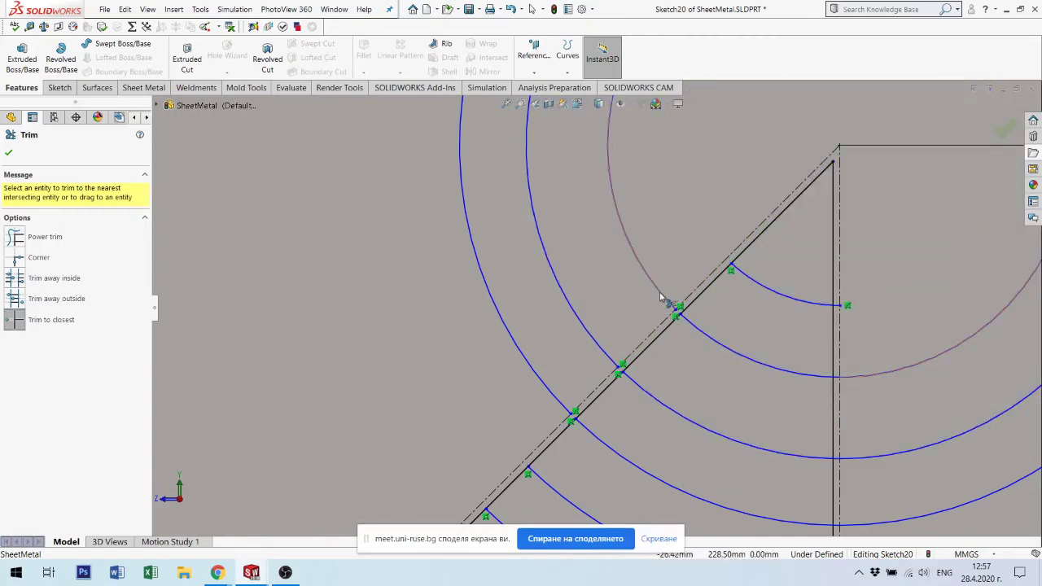
{"action": "left_click", "coordinate": [589, 331]}
{"action": "left_click", "coordinate": [543, 380]}
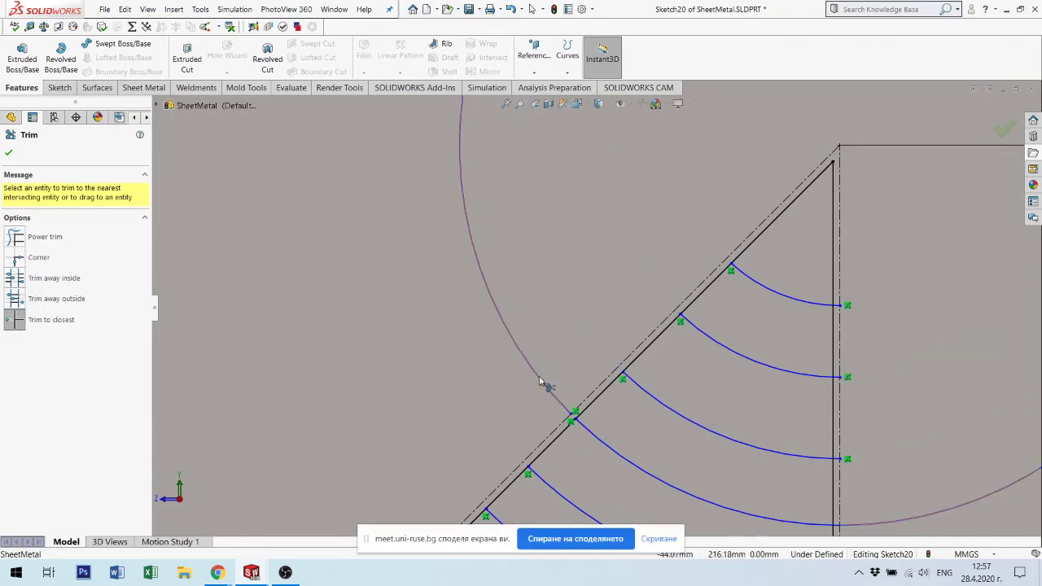
Remove the vertical and diagonal wedge segments between the upper, middle and lower arcs.
{"action": "scroll", "coordinate": [803, 367], "scroll_direction": "down", "scroll_amount": 3}
{"action": "scroll", "coordinate": [773, 397], "scroll_direction": "down", "scroll_amount": 3}
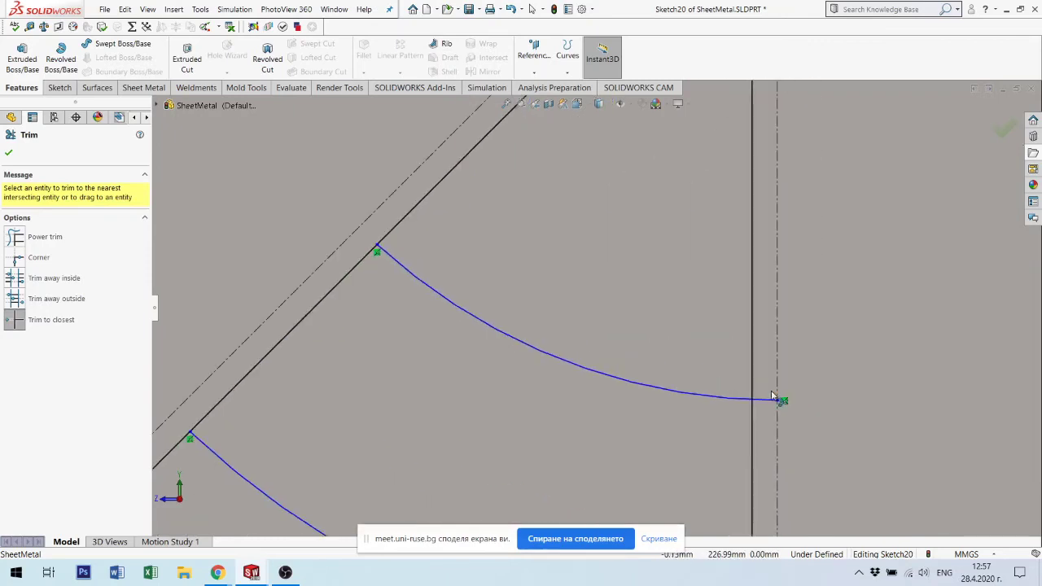
{"action": "scroll", "coordinate": [772, 422], "scroll_direction": "up", "scroll_amount": 3}
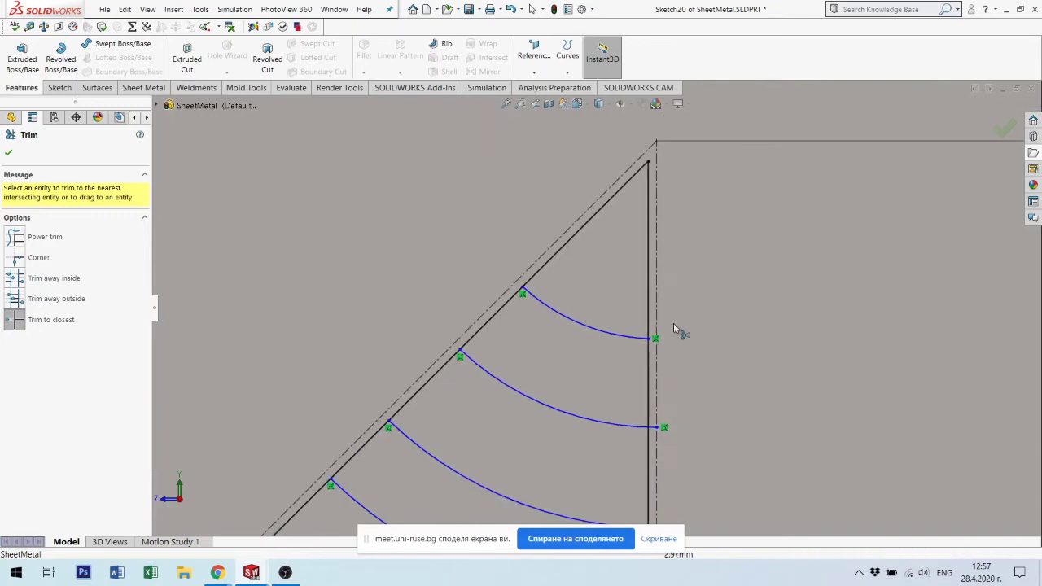
{"action": "left_click", "coordinate": [649, 282]}
{"action": "left_click", "coordinate": [599, 214]}
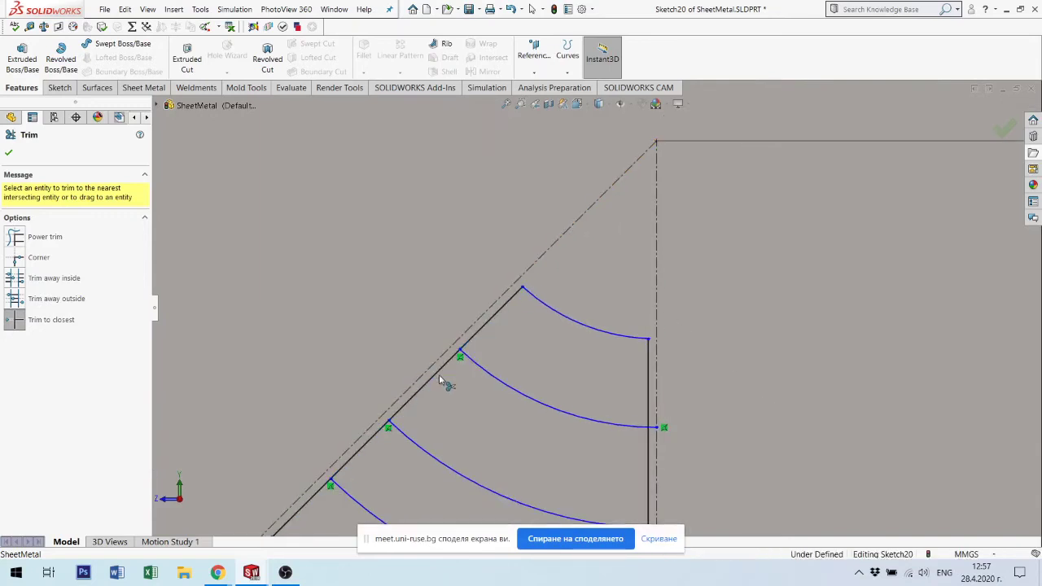
{"action": "left_click", "coordinate": [439, 379]}
{"action": "left_click", "coordinate": [650, 474]}
{"action": "scroll", "coordinate": [651, 456], "scroll_direction": "down", "scroll_amount": 3}
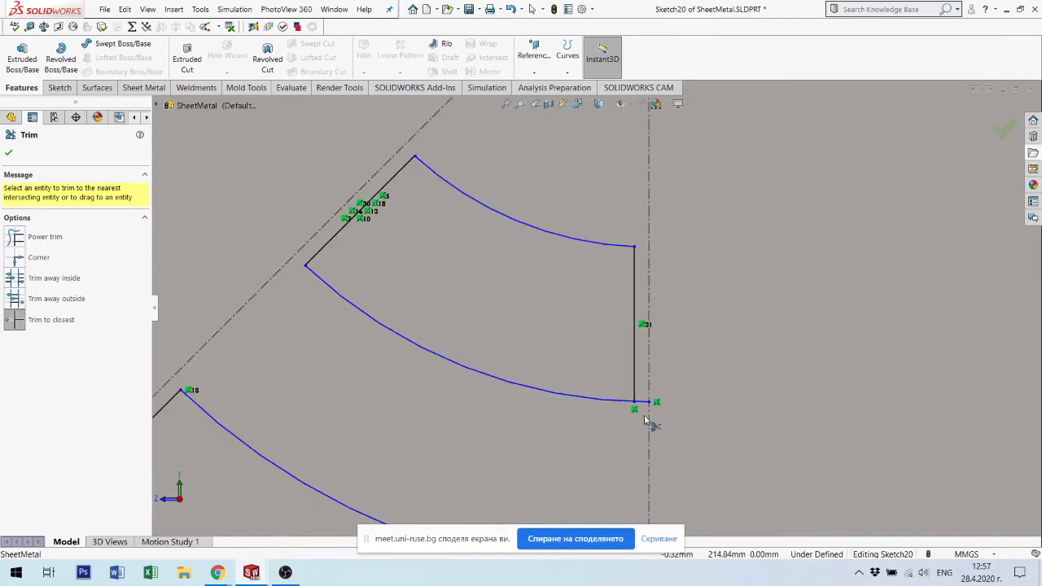
Trim the vertical line pieces between arc ends and below the lowest arc.
{"action": "left_click", "coordinate": [644, 405]}
{"action": "scroll", "coordinate": [639, 399], "scroll_direction": "up", "scroll_amount": 2}
{"action": "scroll", "coordinate": [619, 370], "scroll_direction": "up", "scroll_amount": 2}
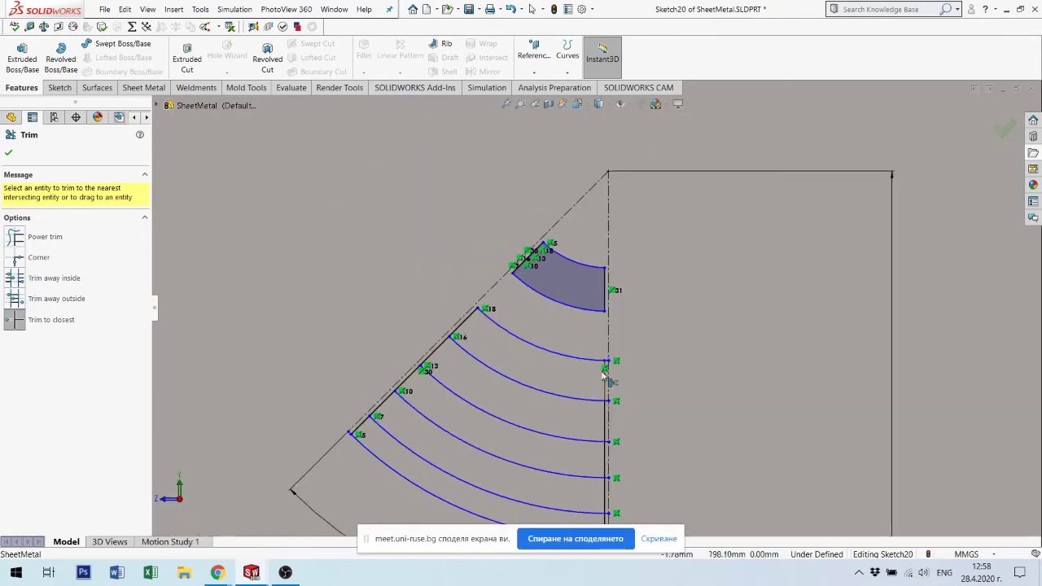
{"action": "scroll", "coordinate": [610, 358], "scroll_direction": "up", "scroll_amount": 2}
{"action": "scroll", "coordinate": [610, 354], "scroll_direction": "down", "scroll_amount": 1}
{"action": "scroll", "coordinate": [610, 354], "scroll_direction": "down", "scroll_amount": 2}
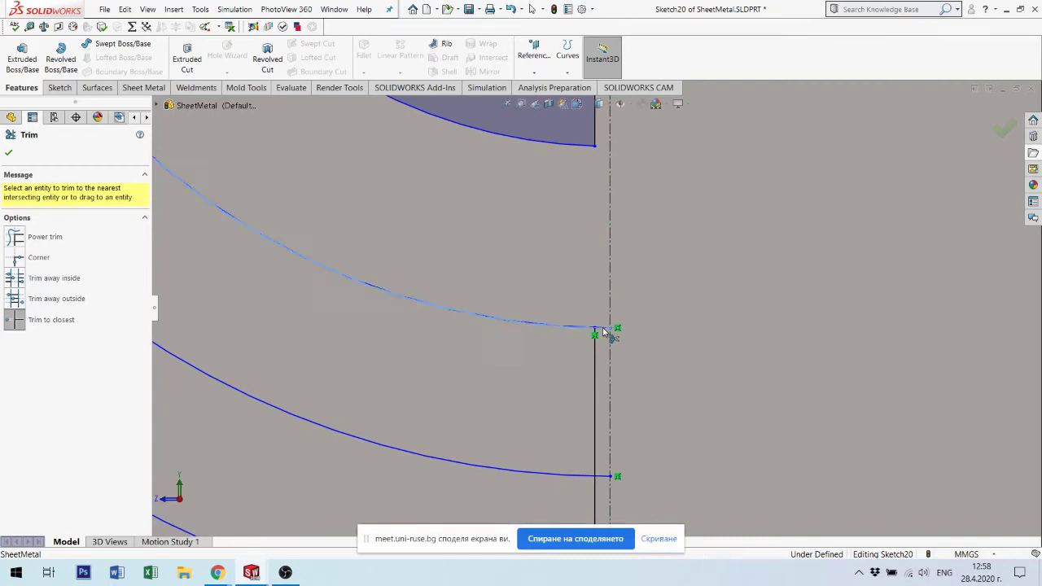
{"action": "scroll", "coordinate": [603, 484], "scroll_direction": "up", "scroll_amount": 2}
{"action": "scroll", "coordinate": [605, 480], "scroll_direction": "up", "scroll_amount": 1}
{"action": "scroll", "coordinate": [604, 468], "scroll_direction": "down", "scroll_amount": 2}
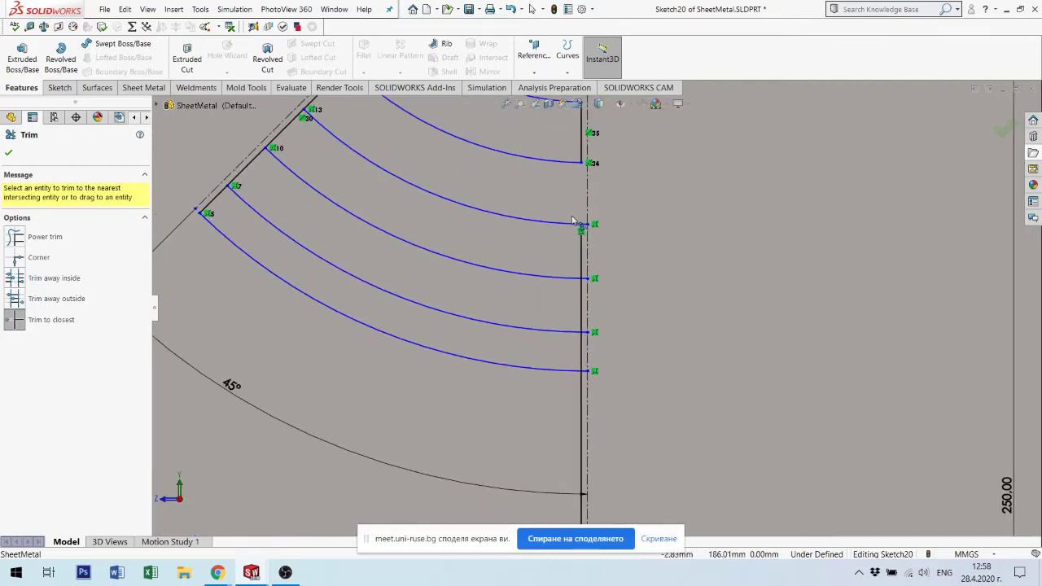
{"action": "scroll", "coordinate": [576, 227], "scroll_direction": "down", "scroll_amount": 2}
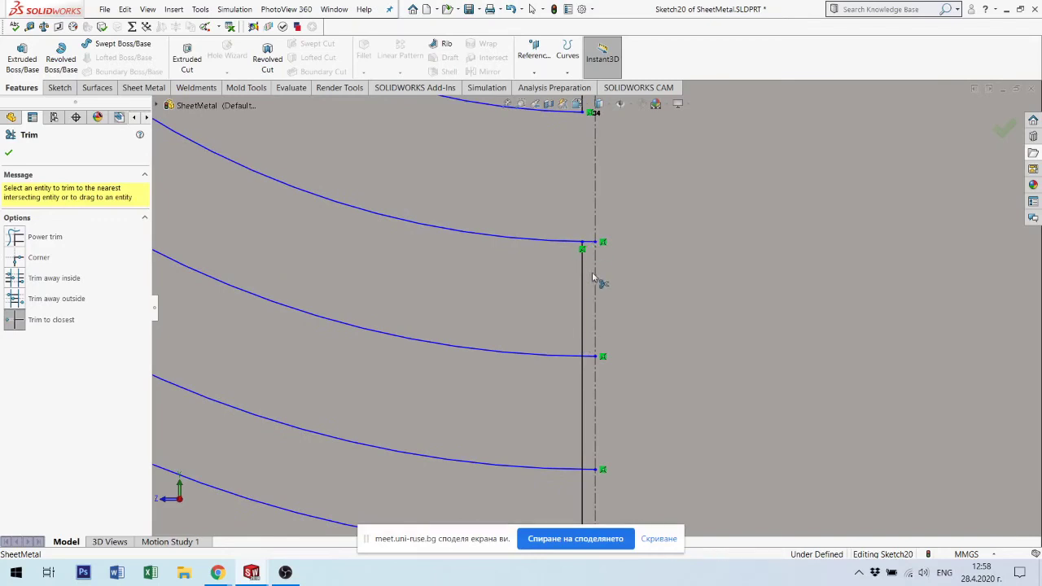
{"action": "left_click", "coordinate": [584, 375]}
{"action": "scroll", "coordinate": [592, 486], "scroll_direction": "up", "scroll_amount": 2}
{"action": "scroll", "coordinate": [591, 414], "scroll_direction": "down", "scroll_amount": 2}
{"action": "left_click", "coordinate": [583, 424]}
Remove the angled-edge pieces between the slots and finish trimming.
{"action": "scroll", "coordinate": [602, 477], "scroll_direction": "up", "scroll_amount": 2}
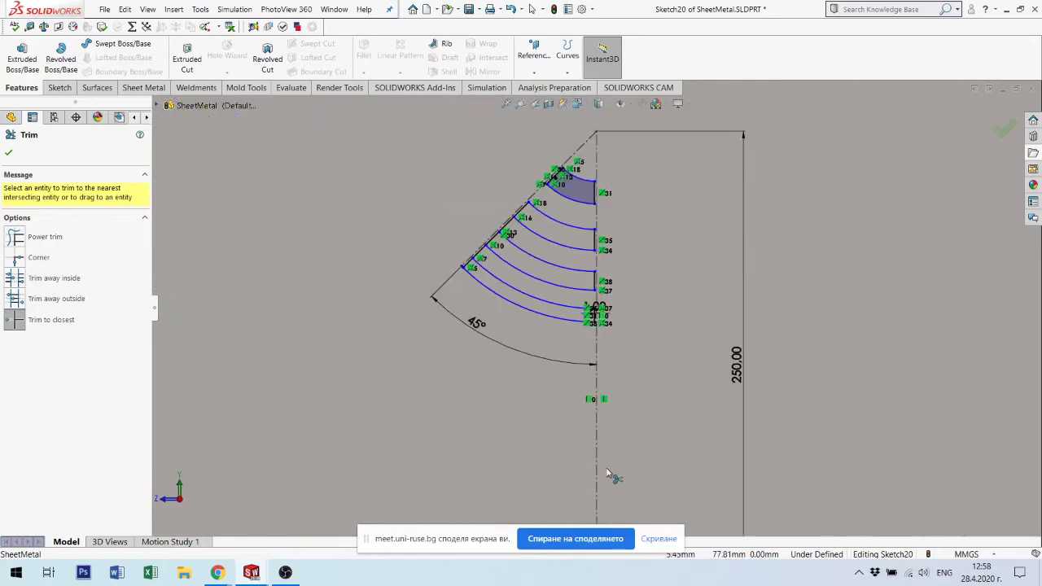
{"action": "scroll", "coordinate": [603, 477], "scroll_direction": "up", "scroll_amount": 2}
{"action": "scroll", "coordinate": [604, 481], "scroll_direction": "up", "scroll_amount": 2}
{"action": "scroll", "coordinate": [607, 470], "scroll_direction": "up", "scroll_amount": 1}
{"action": "scroll", "coordinate": [585, 167], "scroll_direction": "down", "scroll_amount": 2}
{"action": "scroll", "coordinate": [554, 244], "scroll_direction": "down", "scroll_amount": 2}
{"action": "scroll", "coordinate": [489, 326], "scroll_direction": "down", "scroll_amount": 2}
{"action": "scroll", "coordinate": [407, 418], "scroll_direction": "down", "scroll_amount": 2}
{"action": "left_click", "coordinate": [411, 407]}
{"action": "left_click", "coordinate": [584, 233]}
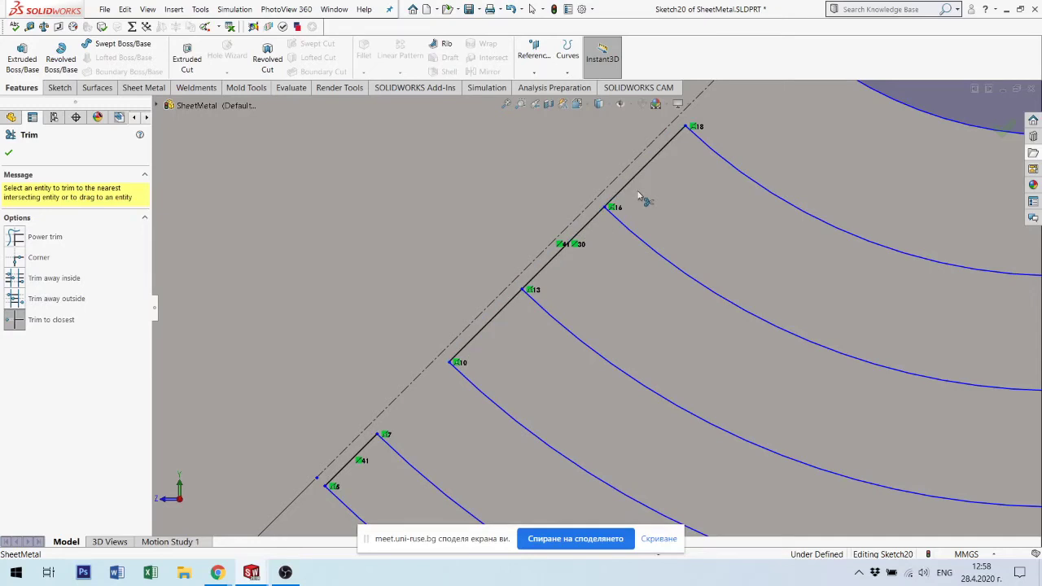
{"action": "scroll", "coordinate": [696, 322], "scroll_direction": "up", "scroll_amount": 2}
{"action": "scroll", "coordinate": [700, 342], "scroll_direction": "up", "scroll_amount": 2}
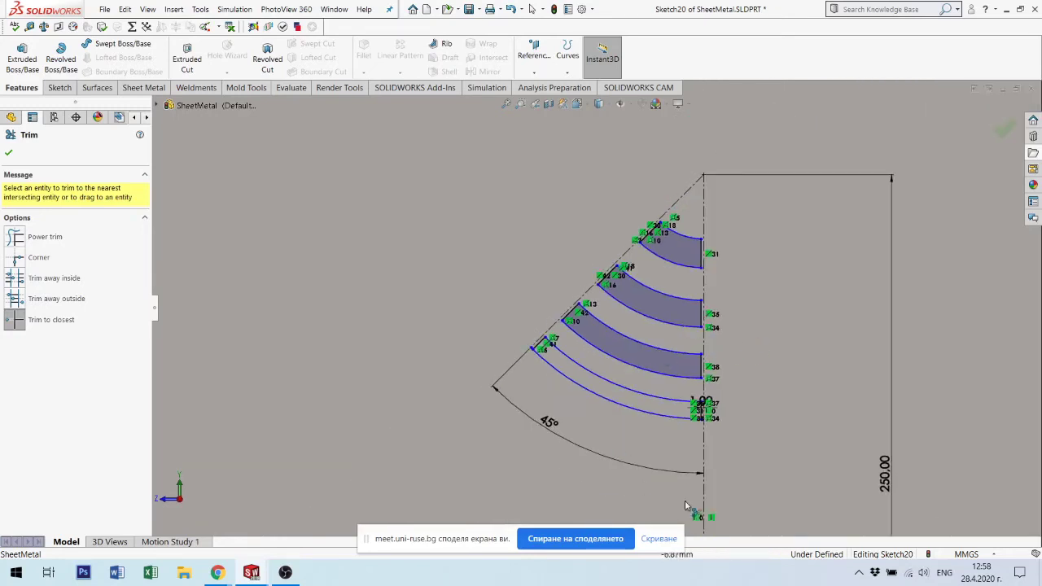
{"action": "scroll", "coordinate": [696, 435], "scroll_direction": "down", "scroll_amount": 2}
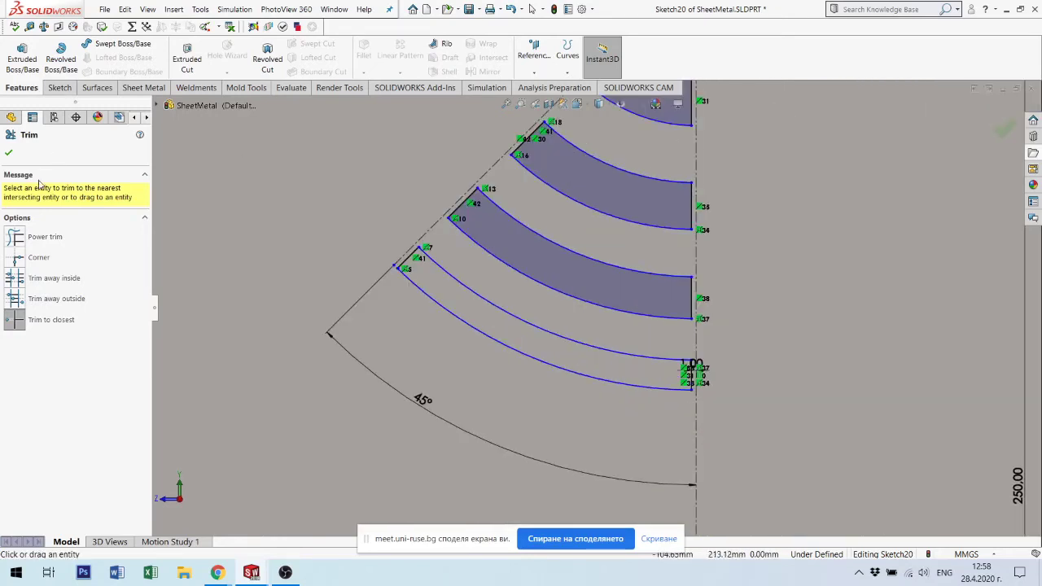
{"action": "left_click", "coordinate": [10, 156]}
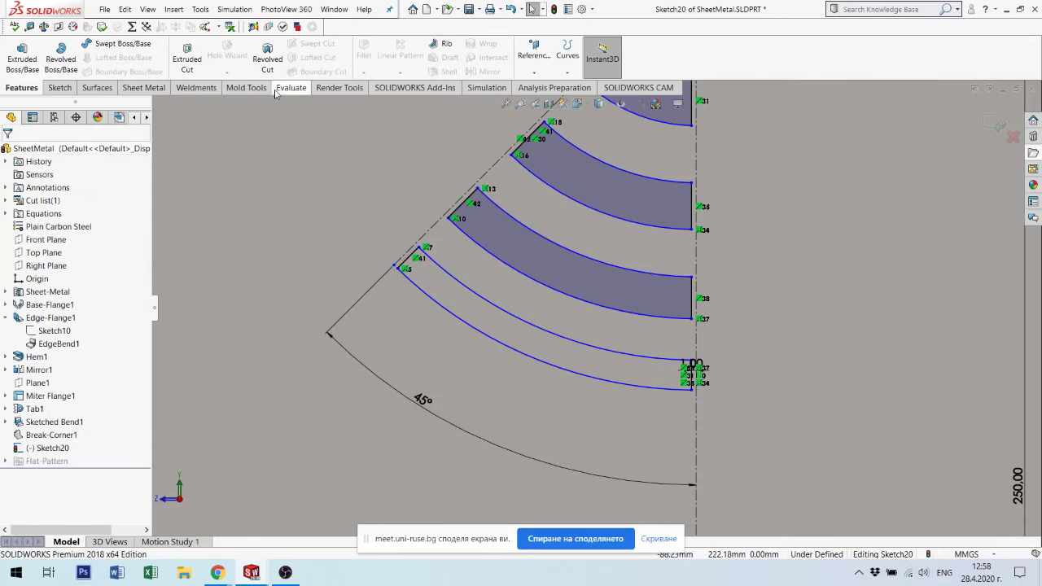
{"action": "left_click", "coordinate": [146, 87]}
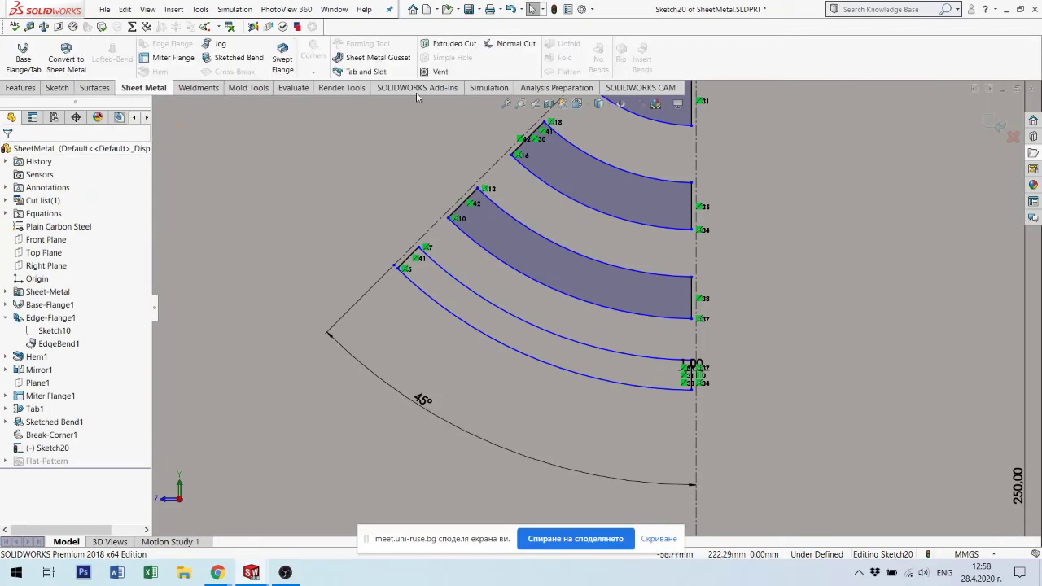
Try a Vent with the outer arc as its boundary, then dismiss it unmade.
{"action": "left_click", "coordinate": [443, 72]}
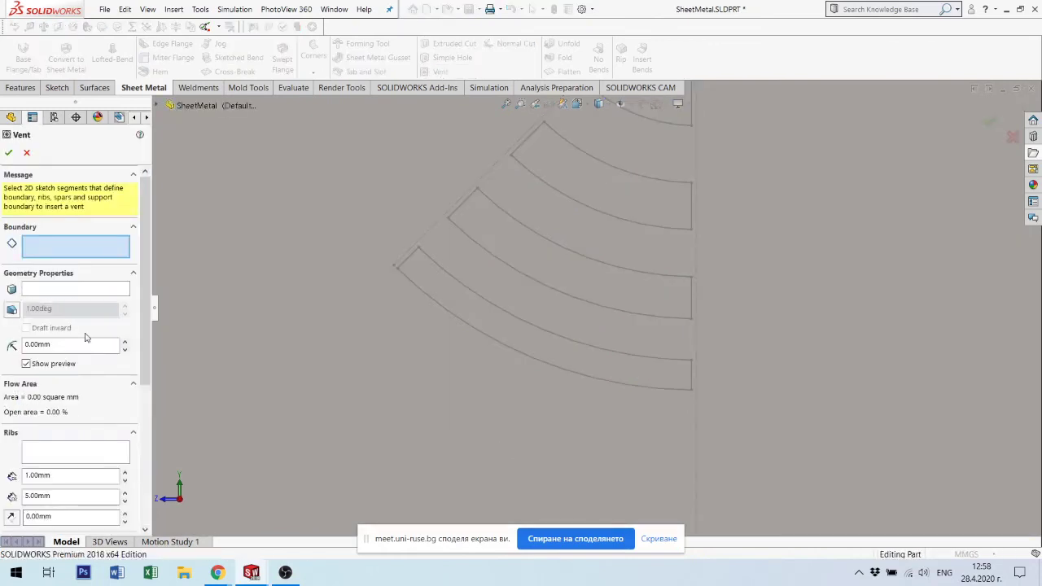
{"action": "left_click", "coordinate": [497, 342]}
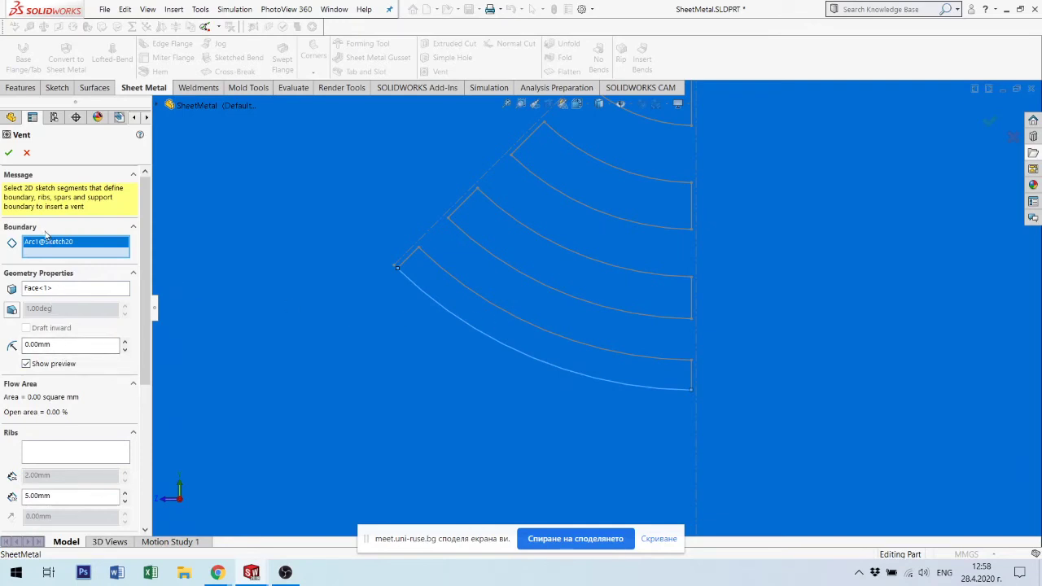
{"action": "left_click", "coordinate": [27, 153]}
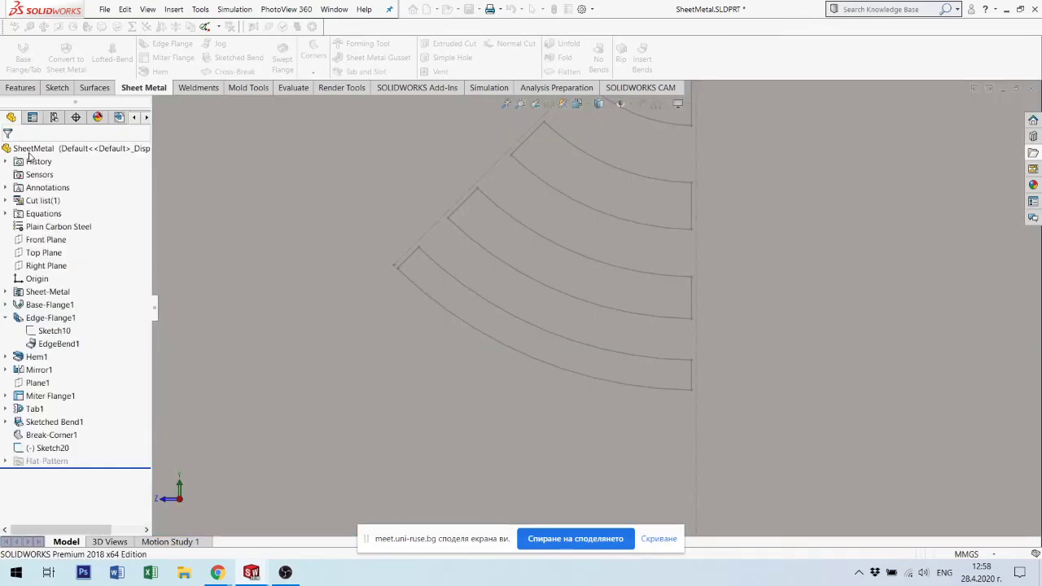
{"action": "scroll", "coordinate": [606, 233], "scroll_direction": "up", "scroll_amount": 3}
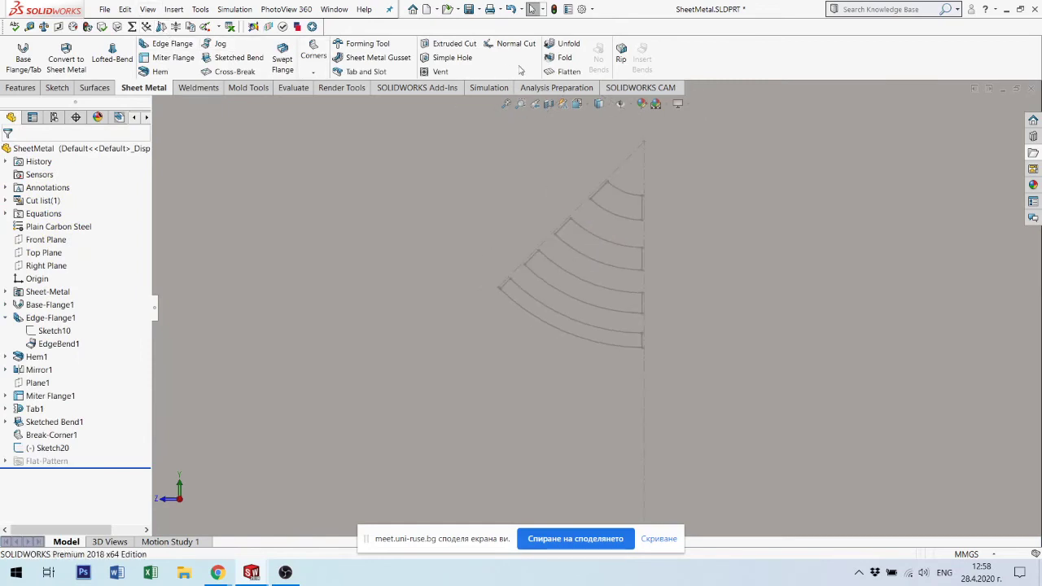
Preview a 10.00 mm blind extruded cut through the top curved slot, then cancel it.
{"action": "left_click", "coordinate": [440, 43]}
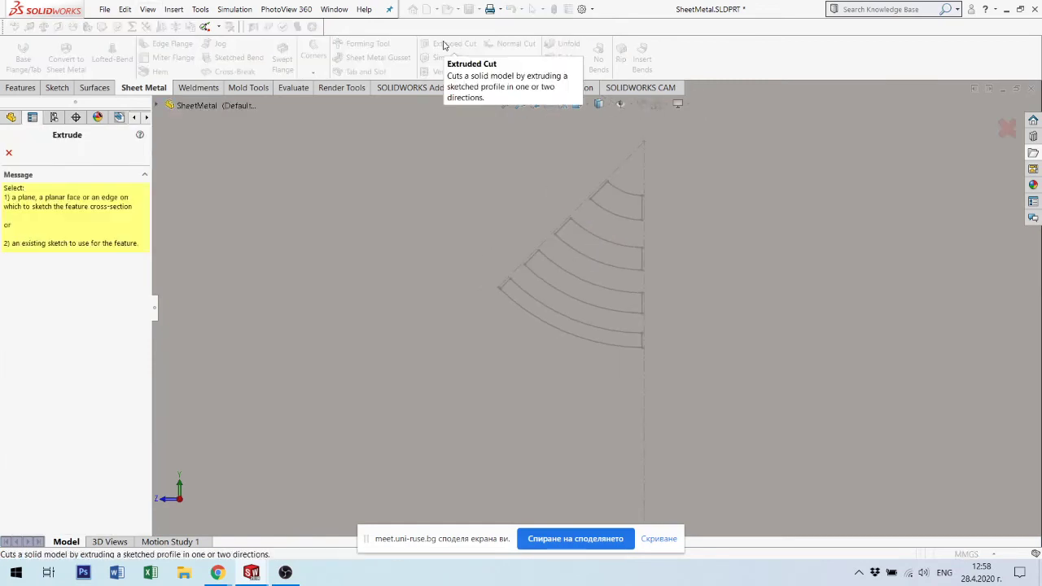
{"action": "left_click", "coordinate": [616, 272]}
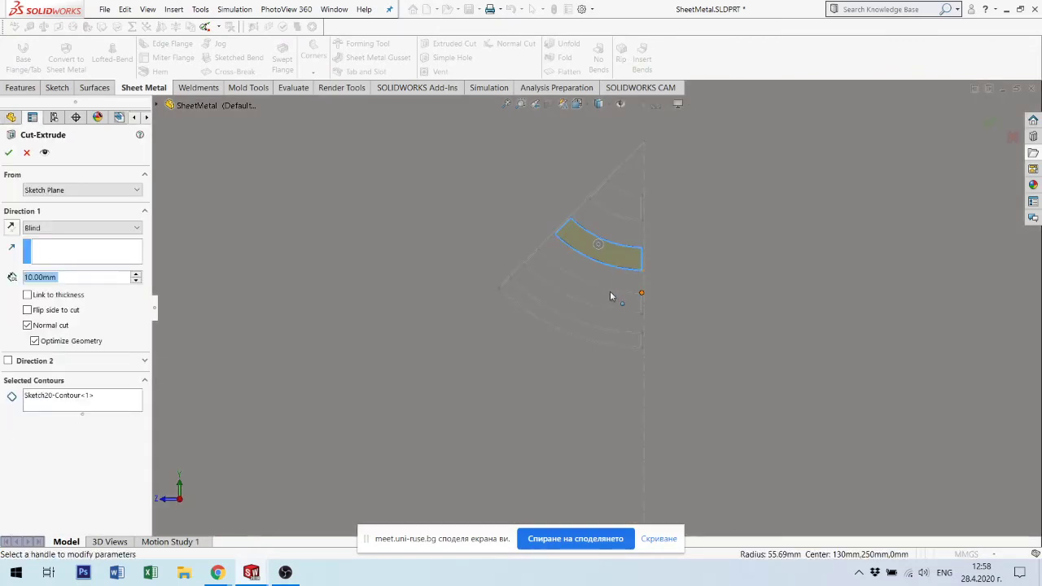
{"action": "left_click", "coordinate": [63, 277]}
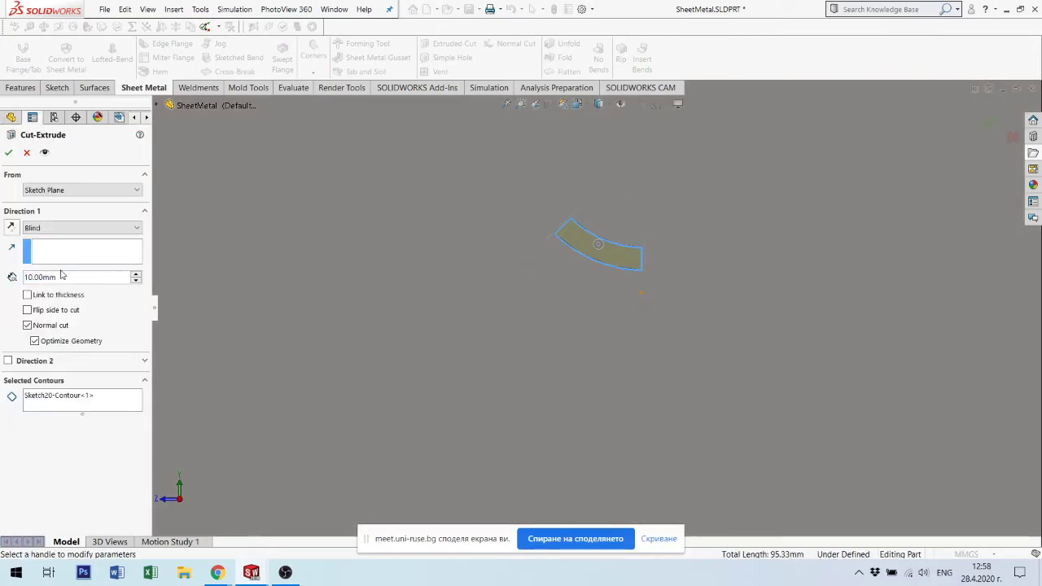
{"action": "left_click", "coordinate": [27, 153]}
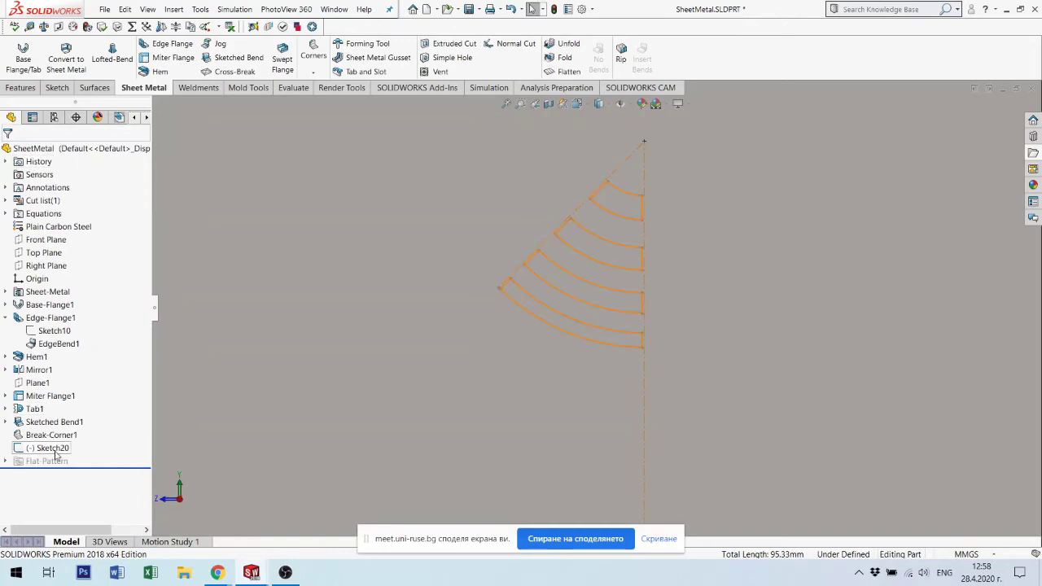
Open Sketch20 for editing and zoom in on its four arc bands.
{"action": "left_click", "coordinate": [51, 448]}
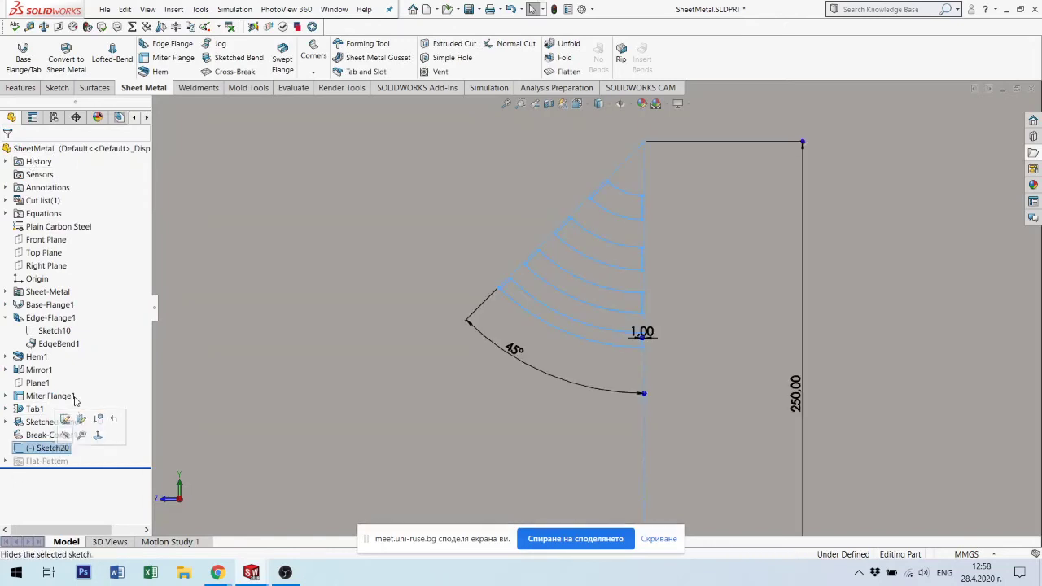
{"action": "left_click", "coordinate": [465, 381]}
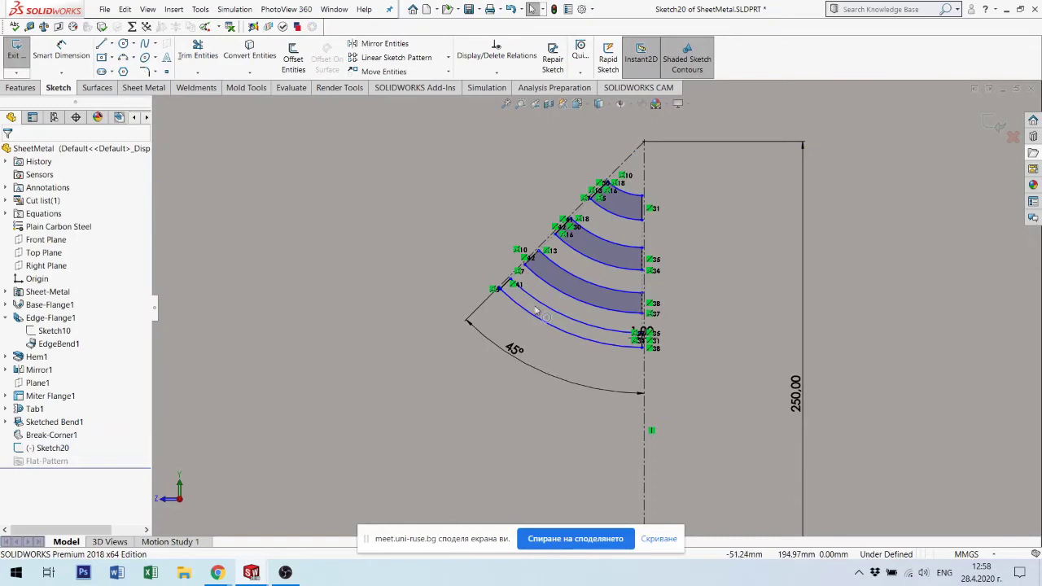
{"action": "scroll", "coordinate": [620, 319], "scroll_direction": "down", "scroll_amount": 3}
{"action": "scroll", "coordinate": [364, 257], "scroll_direction": "down", "scroll_amount": 3}
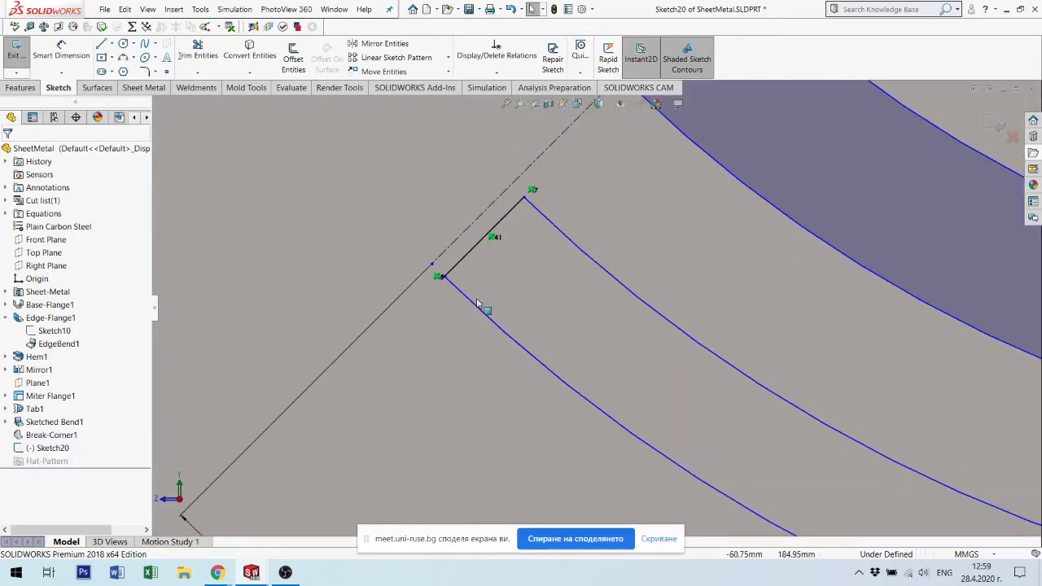
{"action": "scroll", "coordinate": [933, 325], "scroll_direction": "up", "scroll_amount": 3}
{"action": "scroll", "coordinate": [932, 326], "scroll_direction": "up", "scroll_amount": 2}
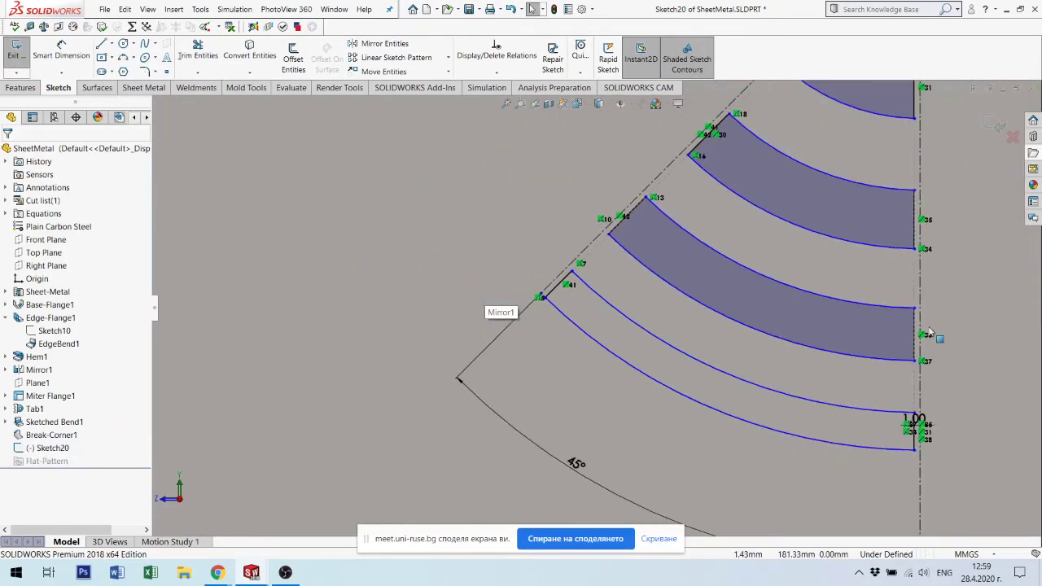
{"action": "scroll", "coordinate": [740, 374], "scroll_direction": "down", "scroll_amount": 3}
{"action": "scroll", "coordinate": [638, 368], "scroll_direction": "down", "scroll_amount": 3}
{"action": "scroll", "coordinate": [592, 374], "scroll_direction": "down", "scroll_amount": 3}
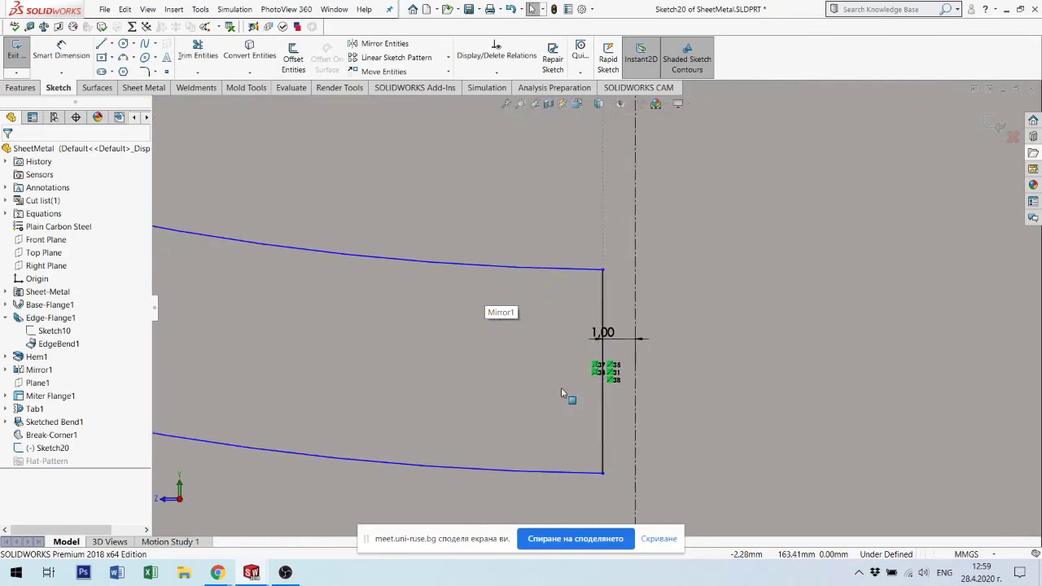
{"action": "scroll", "coordinate": [561, 388], "scroll_direction": "up", "scroll_amount": 3}
{"action": "scroll", "coordinate": [449, 379], "scroll_direction": "up", "scroll_amount": 2}
{"action": "scroll", "coordinate": [294, 237], "scroll_direction": "up", "scroll_amount": 2}
{"action": "scroll", "coordinate": [478, 289], "scroll_direction": "down", "scroll_amount": 5}
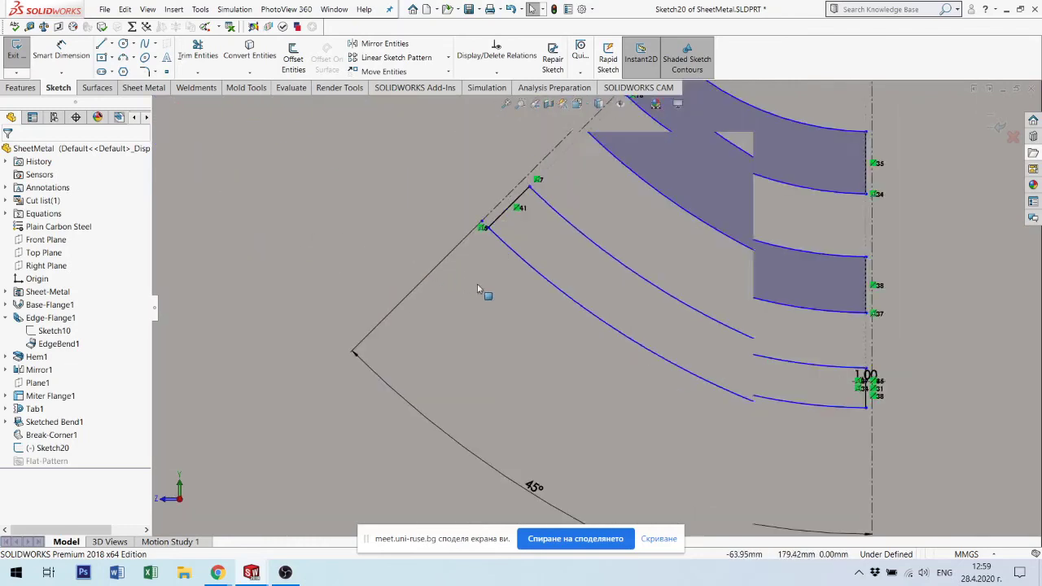
{"action": "scroll", "coordinate": [478, 289], "scroll_direction": "down", "scroll_amount": 3}
{"action": "scroll", "coordinate": [604, 225], "scroll_direction": "down", "scroll_amount": 1}
{"action": "scroll", "coordinate": [619, 219], "scroll_direction": "up", "scroll_amount": 2}
{"action": "scroll", "coordinate": [627, 195], "scroll_direction": "down", "scroll_amount": 2}
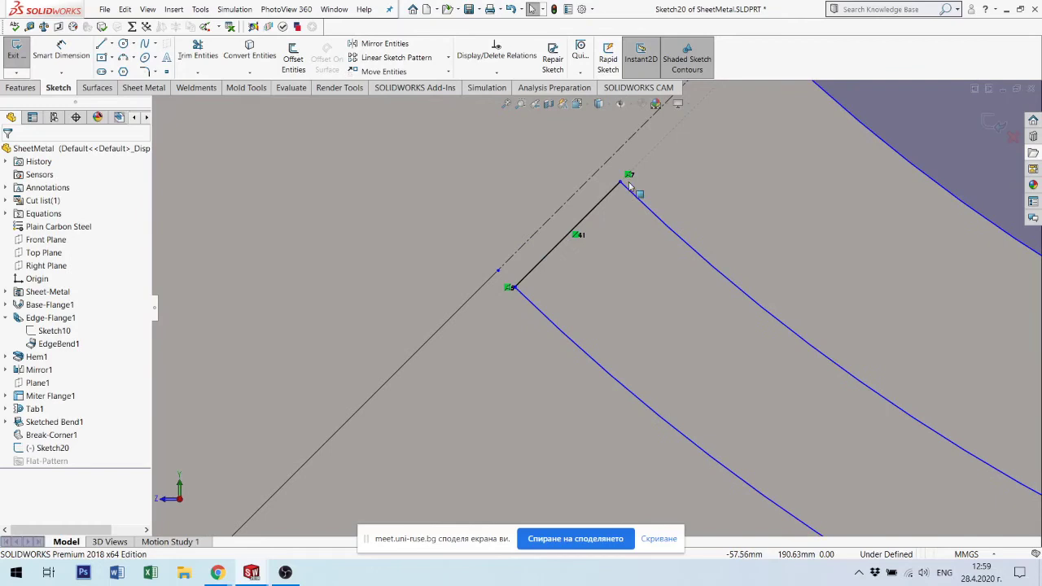
{"action": "scroll", "coordinate": [629, 185], "scroll_direction": "up", "scroll_amount": 2}
{"action": "scroll", "coordinate": [732, 301], "scroll_direction": "up", "scroll_amount": 2}
{"action": "scroll", "coordinate": [579, 180], "scroll_direction": "up", "scroll_amount": 2}
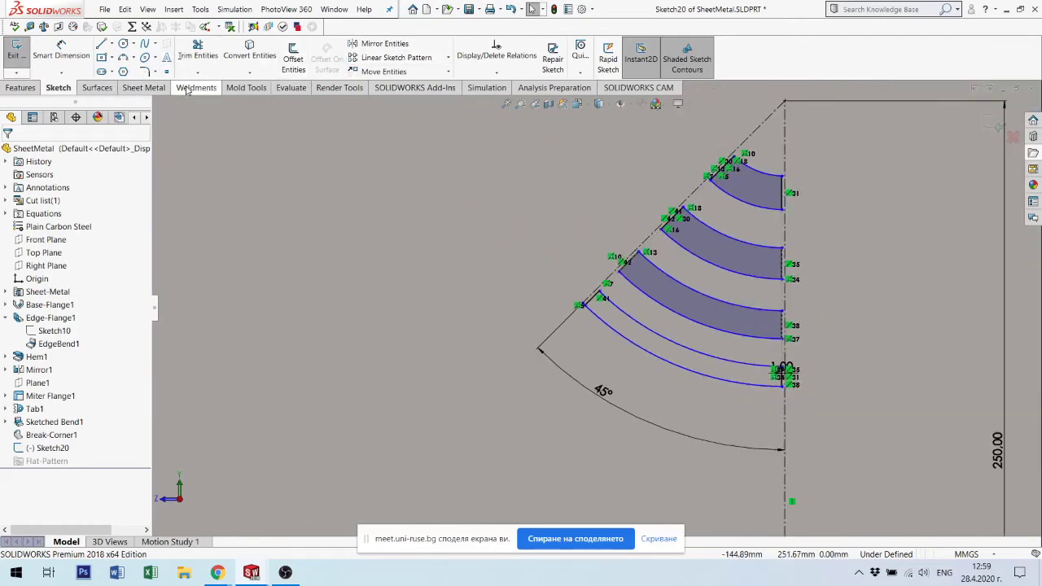
Cut all four arc bands through the panel as a blind 10.00 mm extruded cut.
{"action": "left_click", "coordinate": [143, 88]}
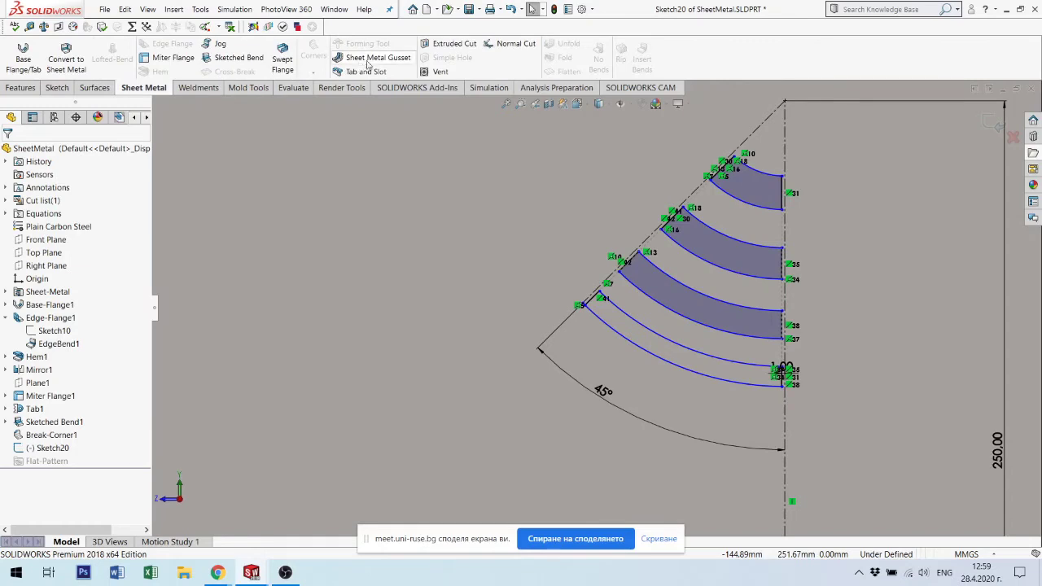
{"action": "left_click", "coordinate": [448, 44]}
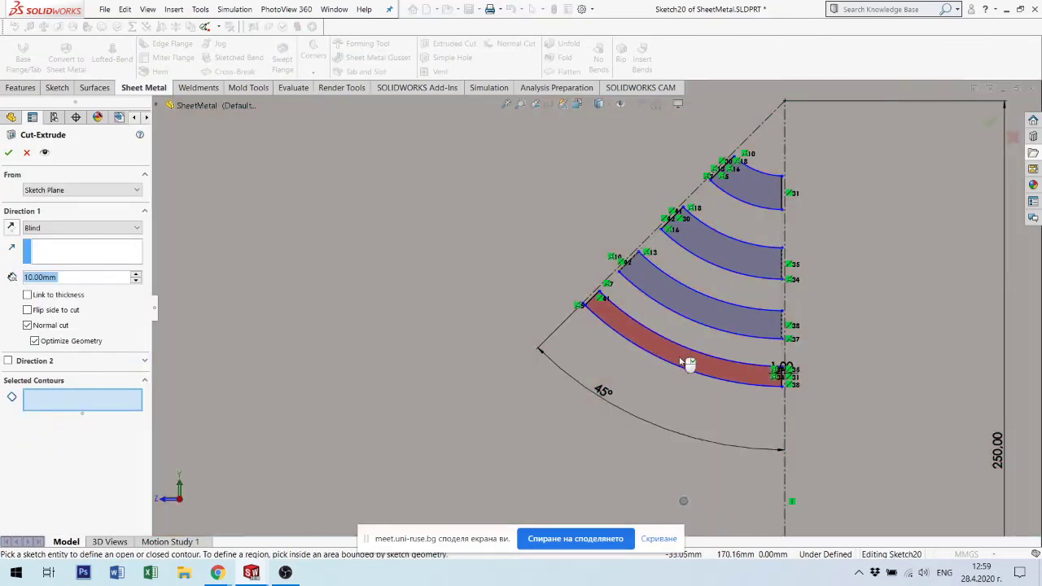
{"action": "left_click", "coordinate": [682, 362]}
{"action": "left_click", "coordinate": [704, 314]}
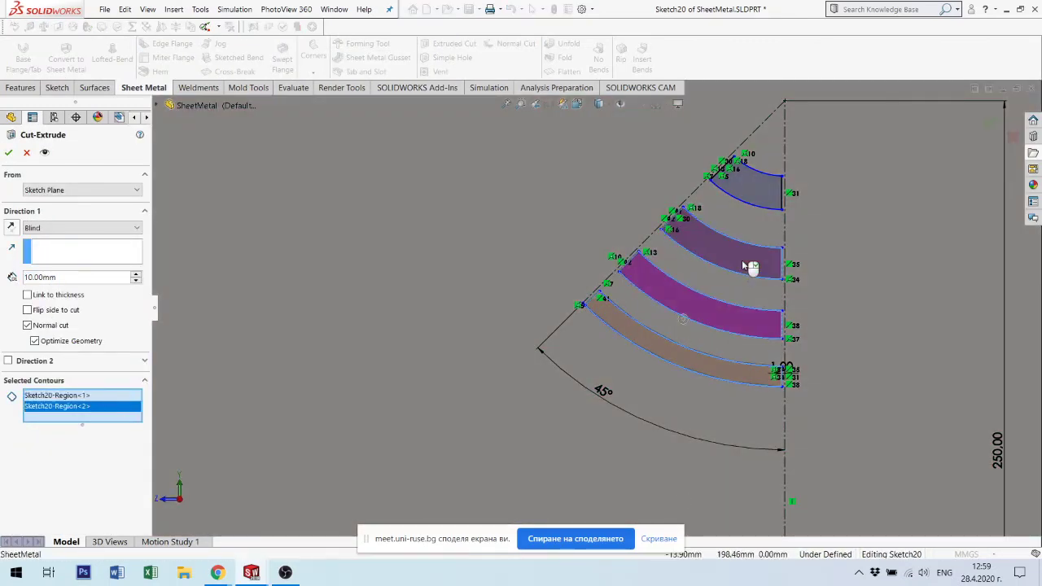
{"action": "left_click", "coordinate": [751, 270]}
{"action": "left_click", "coordinate": [760, 198]}
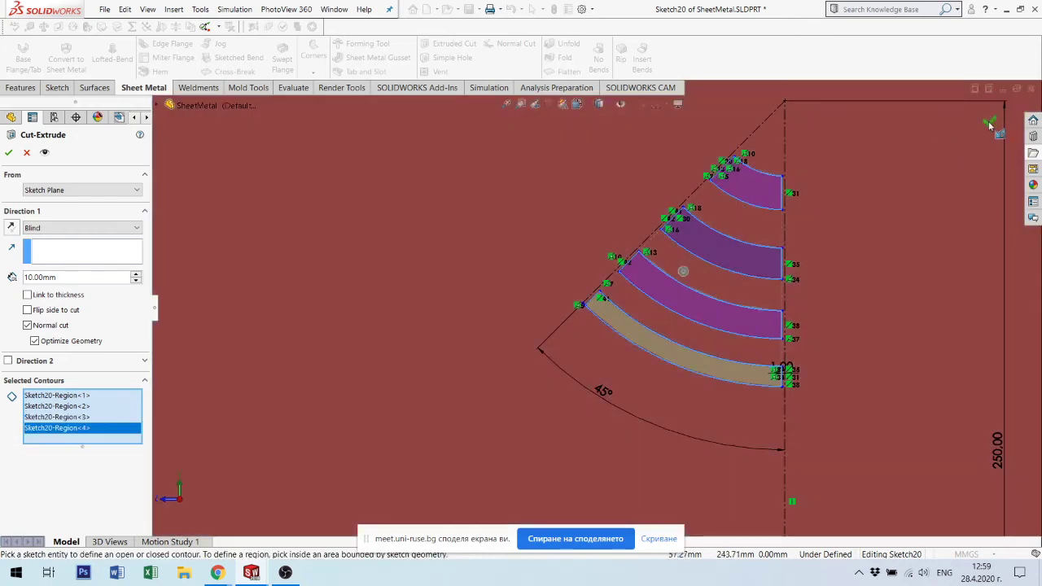
{"action": "left_click", "coordinate": [988, 122]}
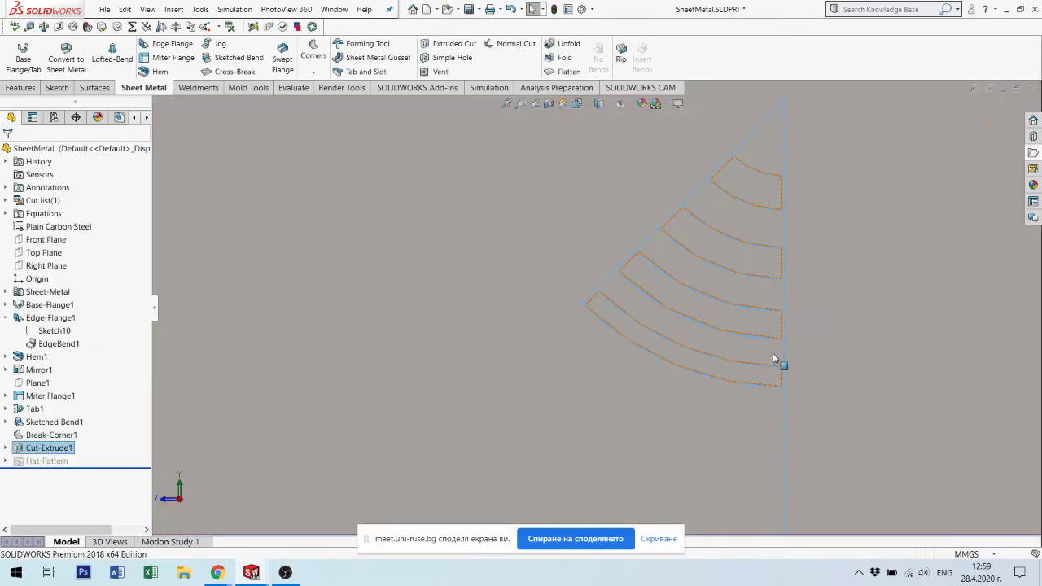
Orbit and zoom around the panel to inspect the four curved slots of Cut-Extrude1.
{"action": "middle_click_drag", "start_coordinate": [725, 344], "coordinate": [769, 412]}
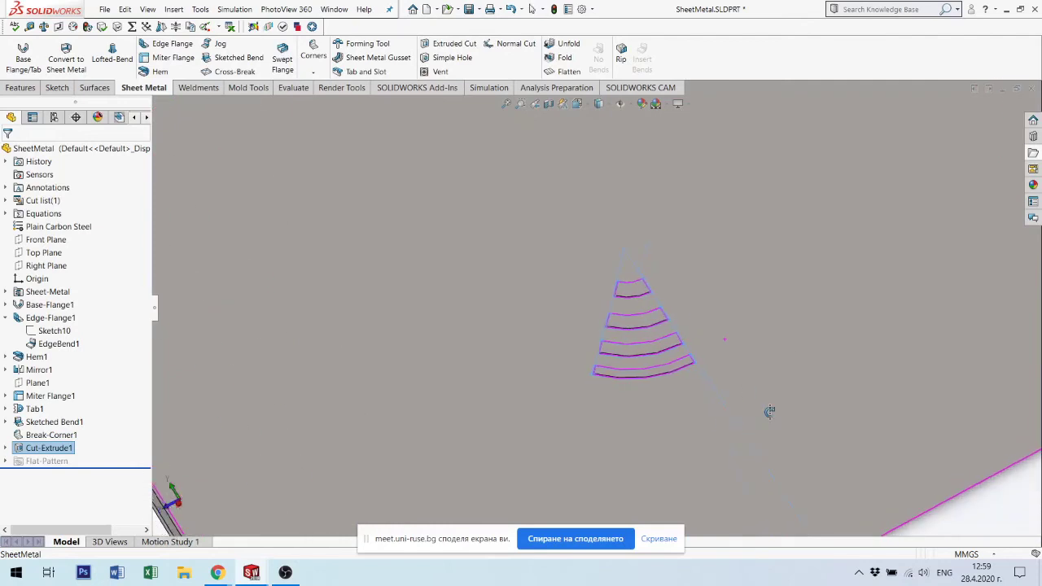
{"action": "scroll", "coordinate": [716, 374], "scroll_direction": "up", "scroll_amount": 5}
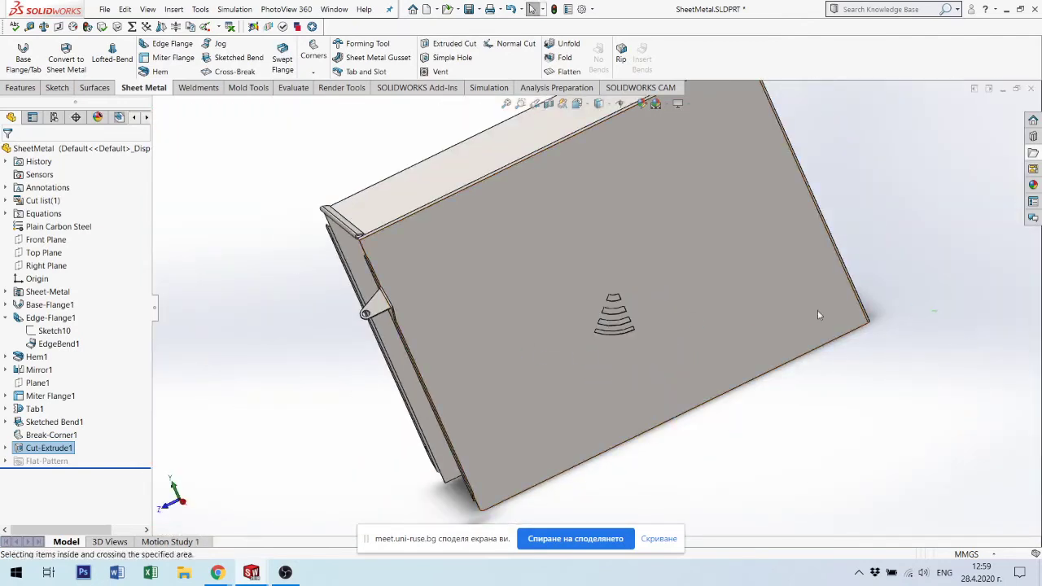
{"action": "scroll", "coordinate": [616, 313], "scroll_direction": "down", "scroll_amount": 2}
{"action": "scroll", "coordinate": [622, 322], "scroll_direction": "down", "scroll_amount": 2}
{"action": "scroll", "coordinate": [628, 327], "scroll_direction": "down", "scroll_amount": 2}
{"action": "scroll", "coordinate": [633, 332], "scroll_direction": "down", "scroll_amount": 1}
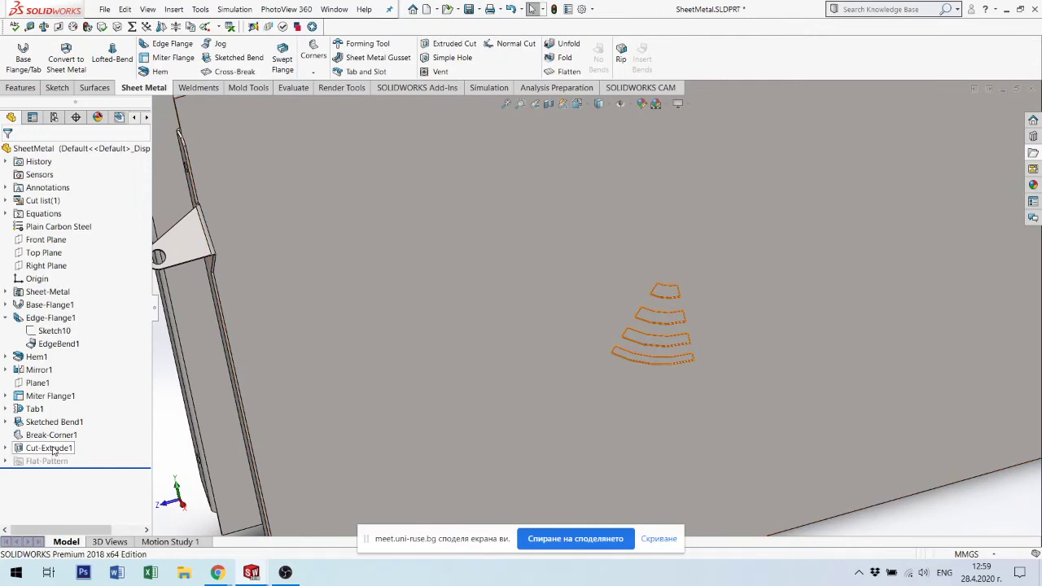
{"action": "scroll", "coordinate": [714, 354], "scroll_direction": "up", "scroll_amount": 3}
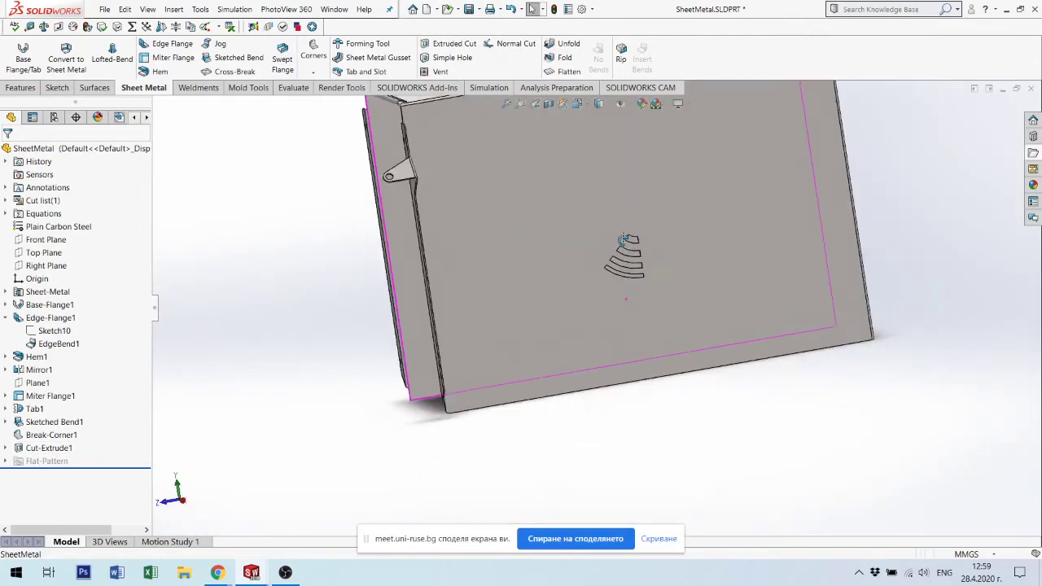
{"action": "middle_click_drag", "start_coordinate": [625, 240], "coordinate": [614, 360]}
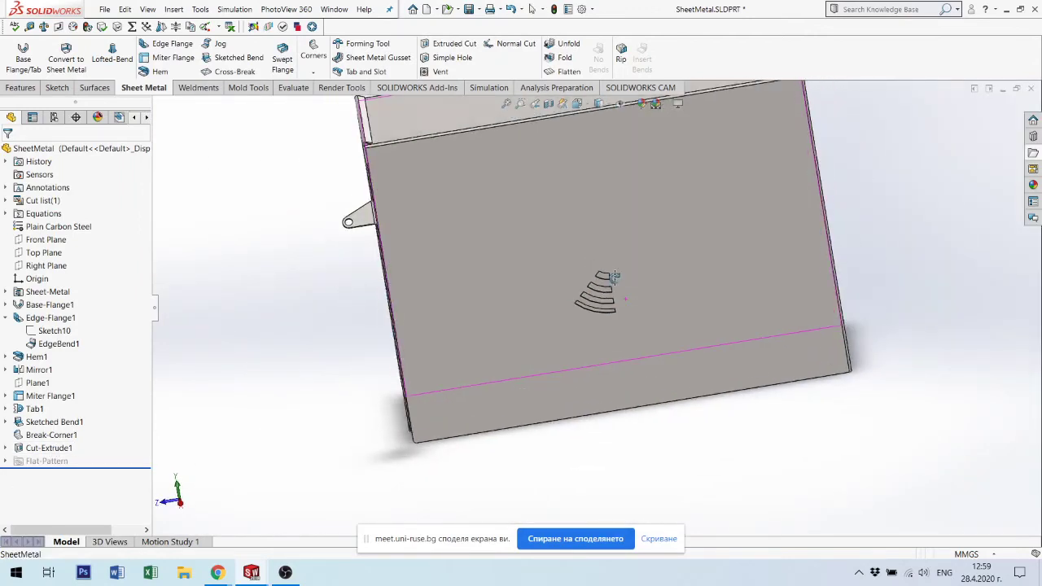
Bring up the Features tools and orbit the box to a three-quarter view.
{"action": "left_click", "coordinate": [20, 88]}
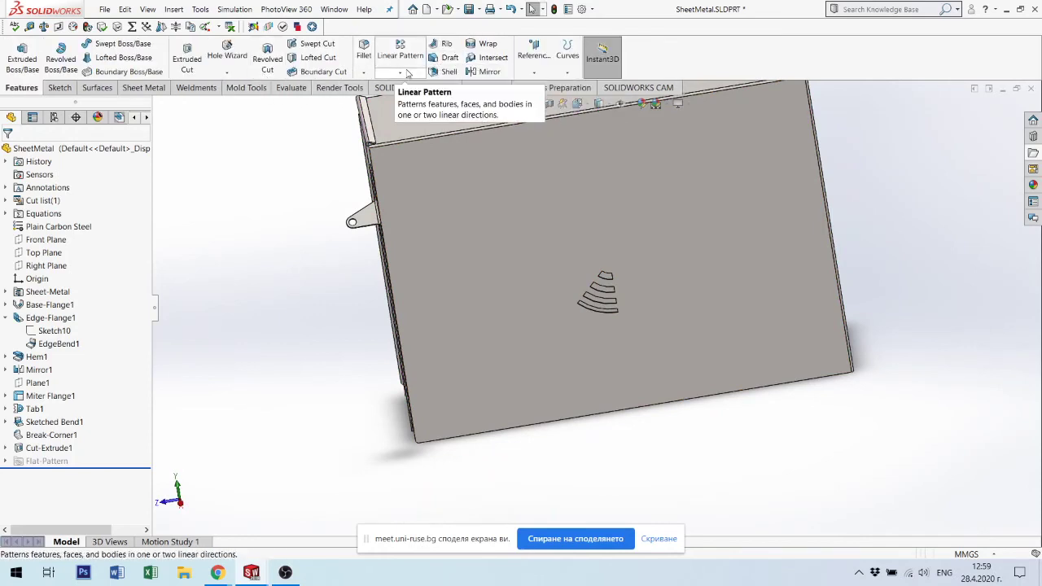
{"action": "scroll", "coordinate": [642, 321], "scroll_direction": "up", "scroll_amount": 3}
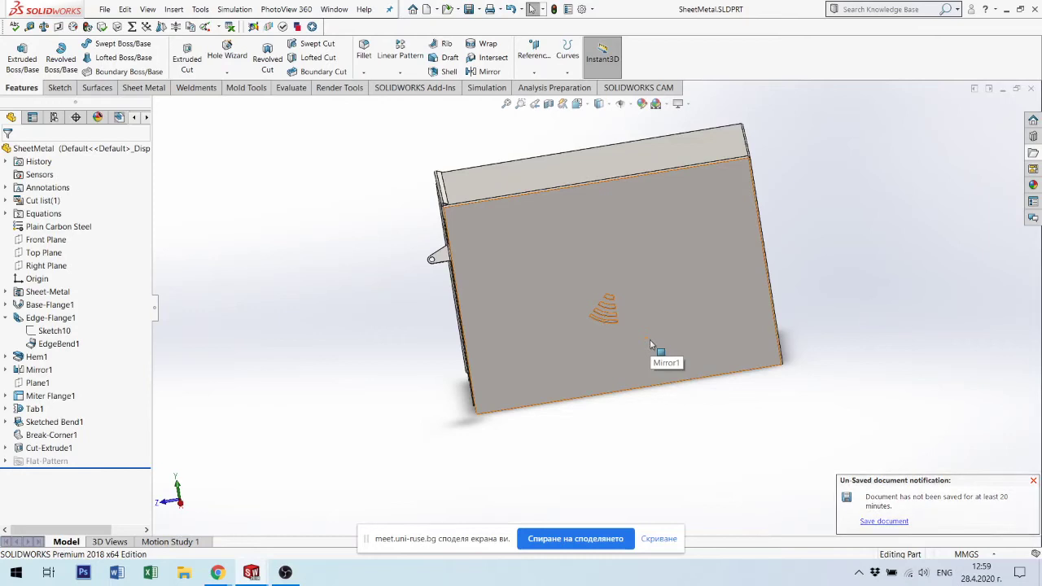
{"action": "middle_click_drag", "start_coordinate": [465, 342], "coordinate": [377, 110]}
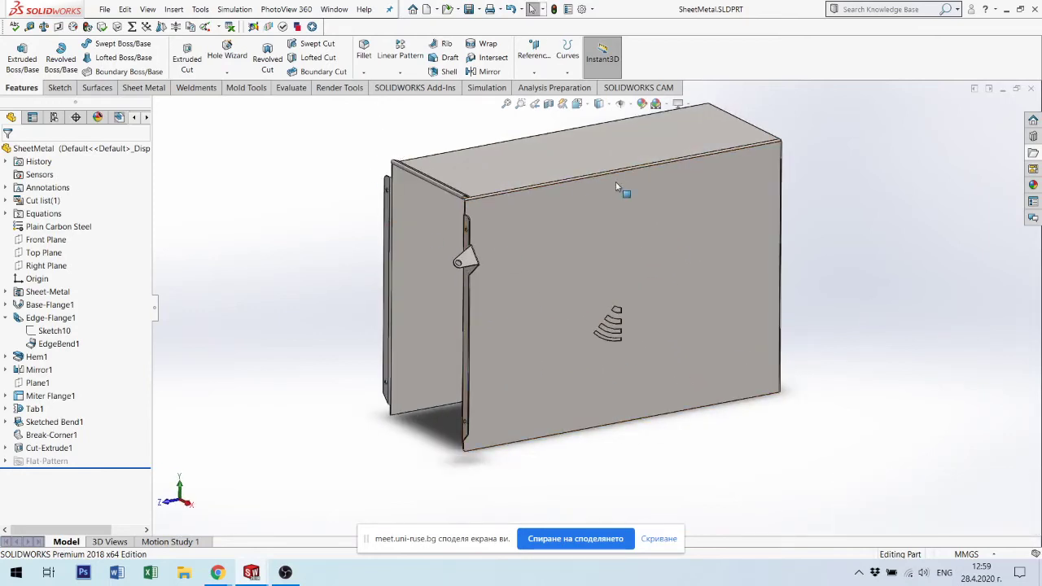
{"action": "middle_click_drag", "start_coordinate": [616, 186], "coordinate": [492, 265]}
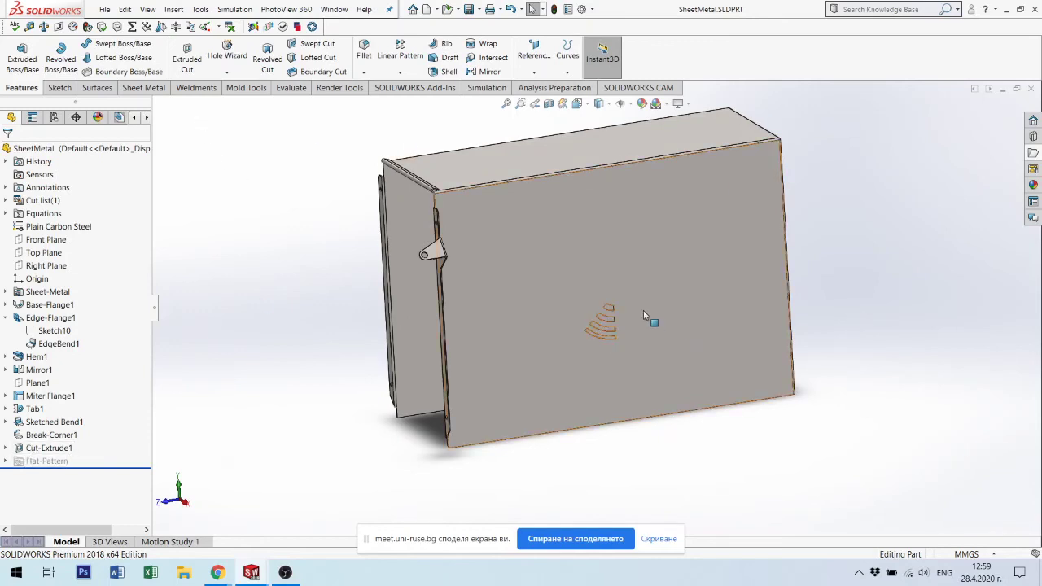
{"action": "scroll", "coordinate": [643, 310], "scroll_direction": "down", "scroll_amount": 5}
{"action": "scroll", "coordinate": [609, 309], "scroll_direction": "down", "scroll_amount": 3}
{"action": "scroll", "coordinate": [553, 294], "scroll_direction": "up", "scroll_amount": 1}
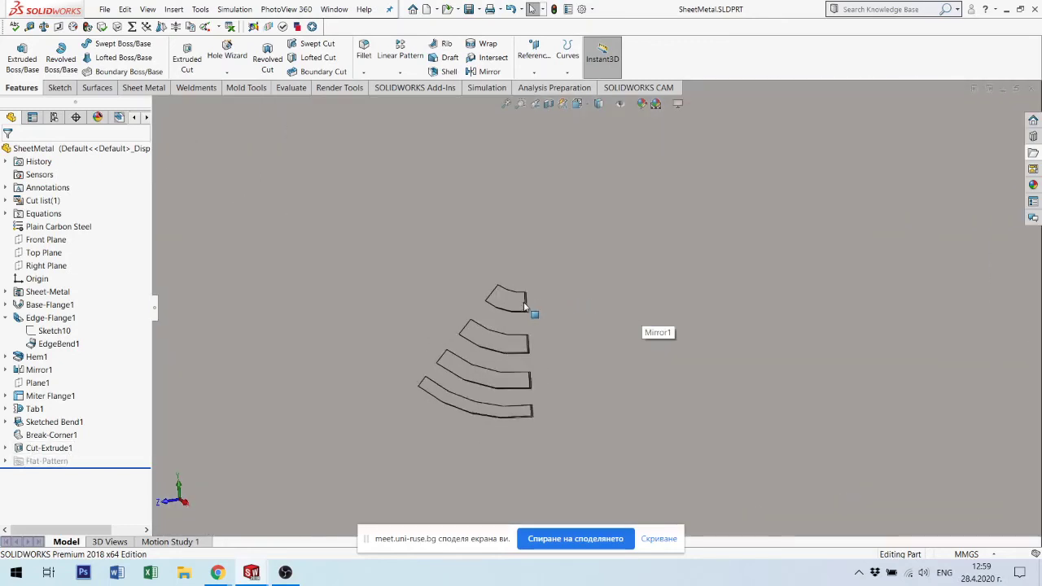
{"action": "scroll", "coordinate": [488, 290], "scroll_direction": "up", "scroll_amount": 2}
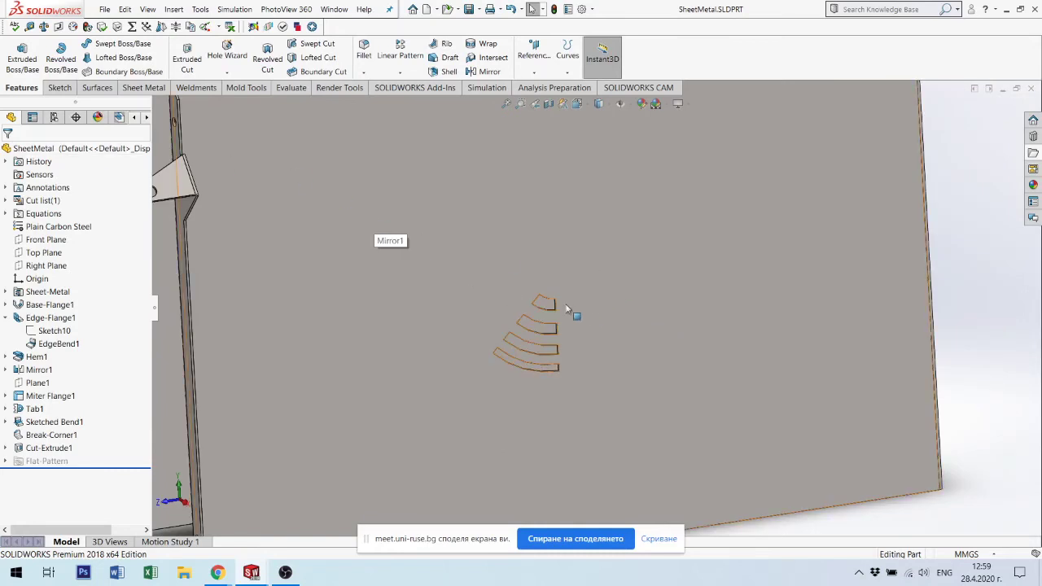
{"action": "scroll", "coordinate": [568, 309], "scroll_direction": "down", "scroll_amount": 2}
{"action": "scroll", "coordinate": [521, 338], "scroll_direction": "down", "scroll_amount": 3}
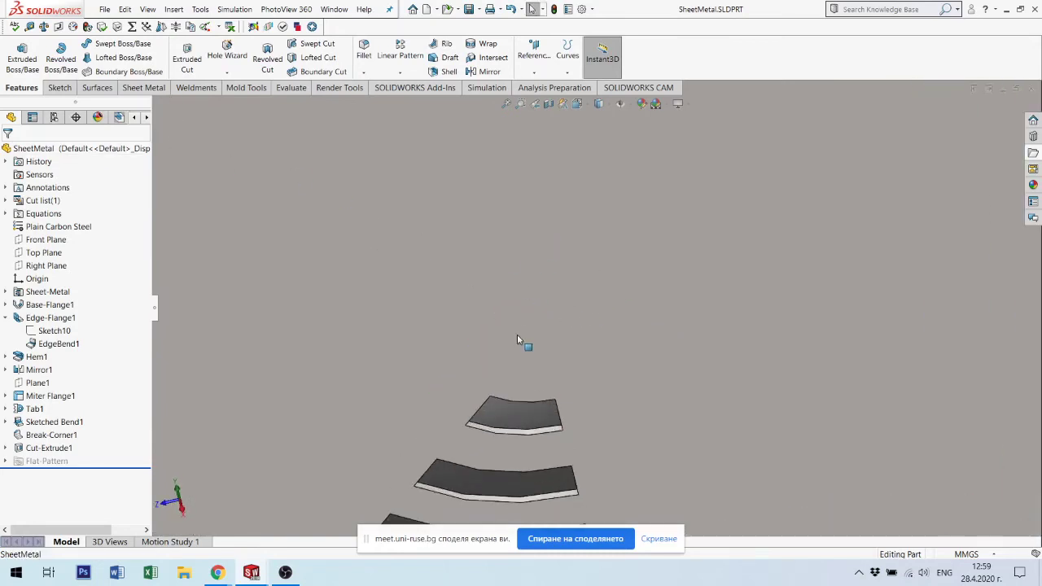
{"action": "scroll", "coordinate": [530, 437], "scroll_direction": "down", "scroll_amount": 2}
Create reference axis Axis1 from a curved face of a vent slot.
{"action": "left_click", "coordinate": [544, 463]}
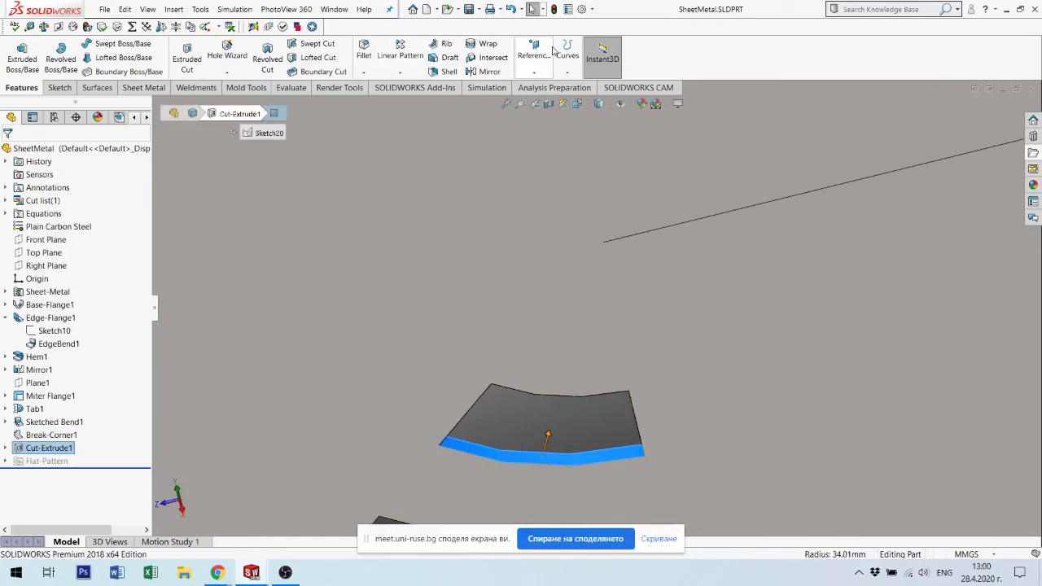
{"action": "left_click", "coordinate": [536, 74]}
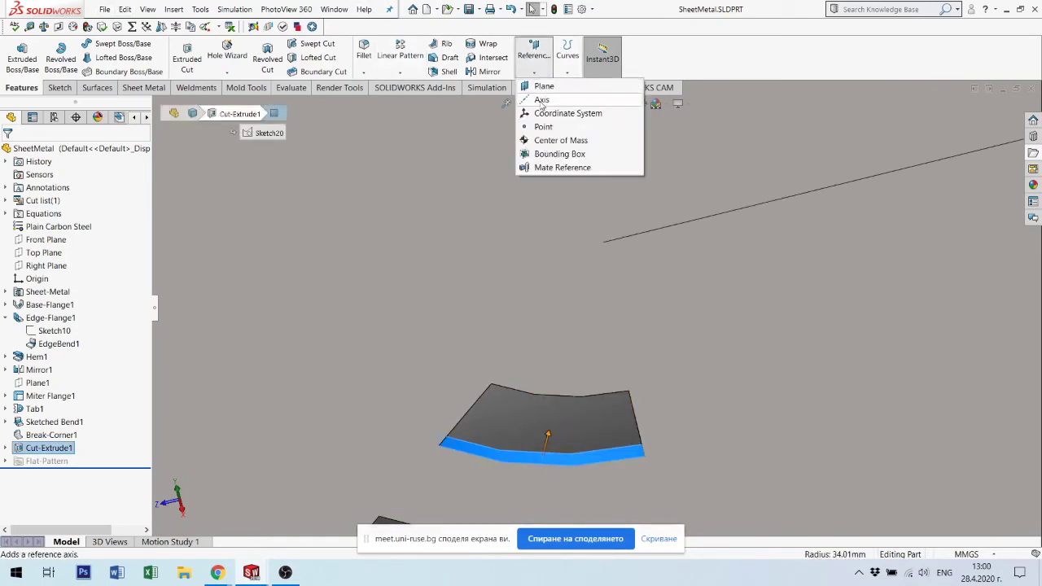
{"action": "left_click", "coordinate": [539, 98]}
{"action": "scroll", "coordinate": [579, 261], "scroll_direction": "up", "scroll_amount": 2}
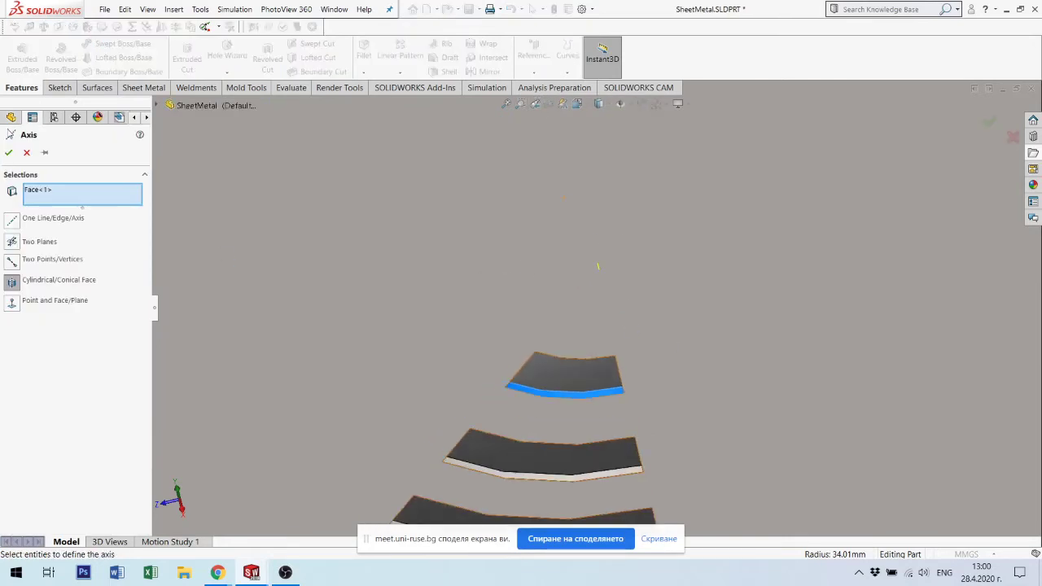
{"action": "left_click", "coordinate": [9, 153]}
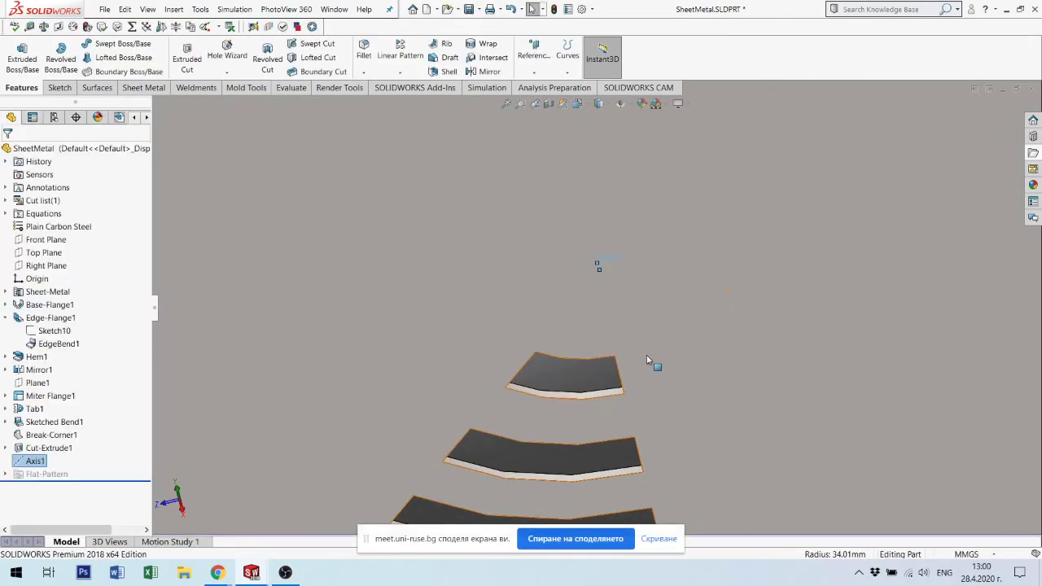
Pattern Cut-Extrude1 circularly around Axis1 with 8 equally spaced instances over 360°.
{"action": "left_click", "coordinate": [36, 449]}
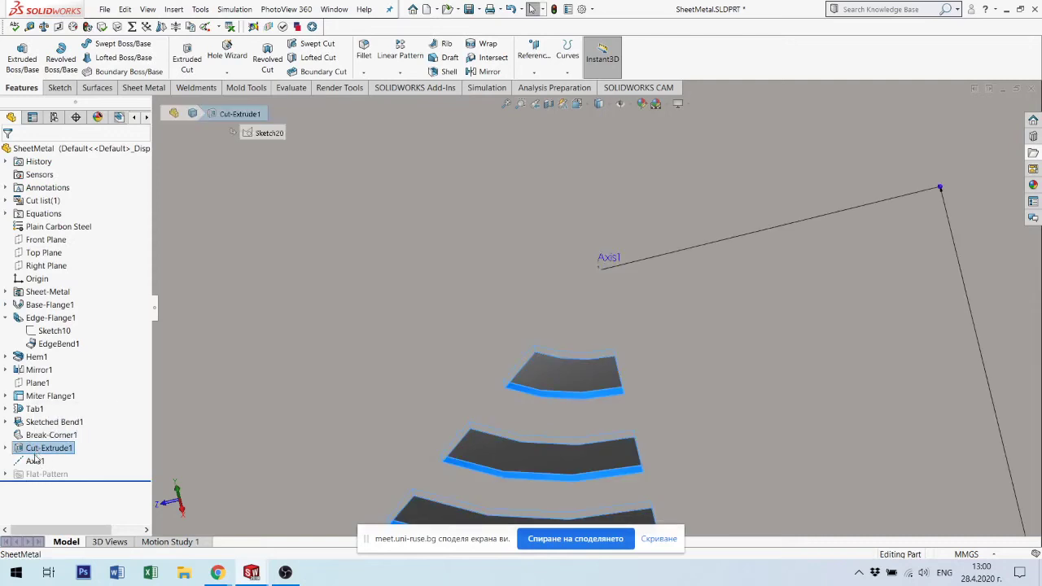
{"action": "left_click", "coordinate": [35, 462], "text": "ctrl"}
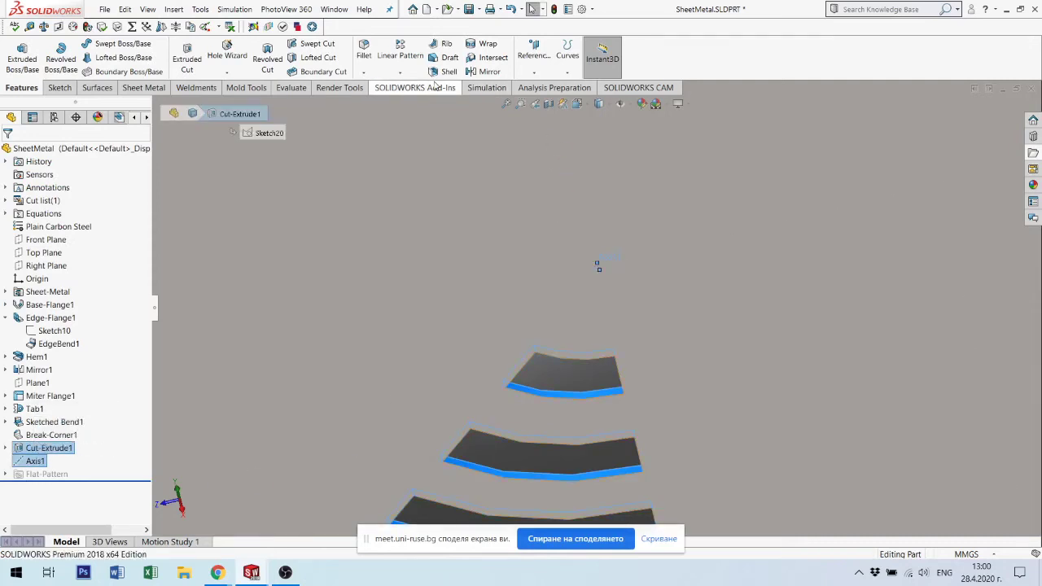
{"action": "left_click", "coordinate": [401, 73]}
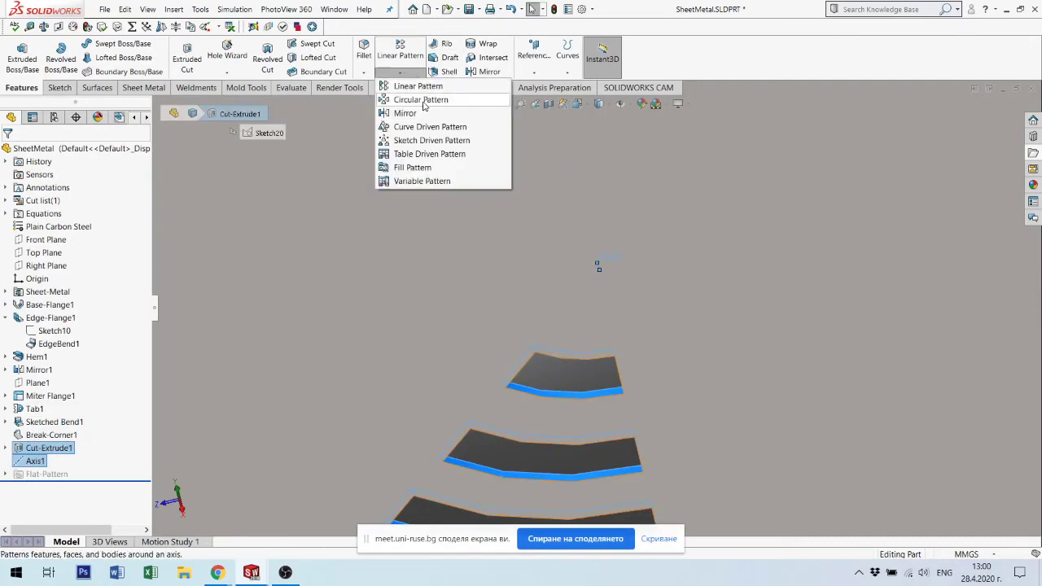
{"action": "left_click", "coordinate": [423, 101]}
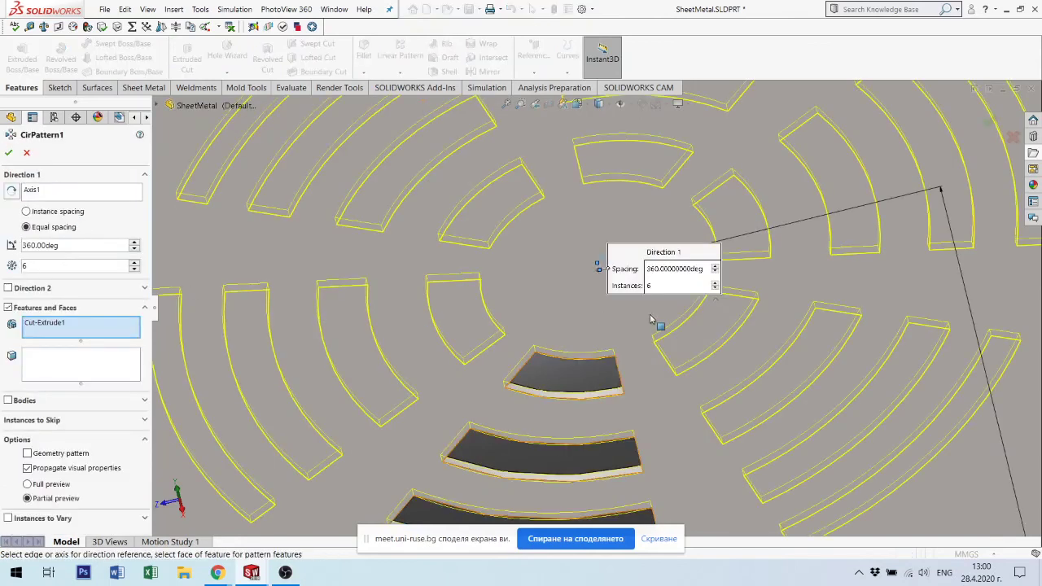
{"action": "scroll", "coordinate": [657, 322], "scroll_direction": "up", "scroll_amount": 5}
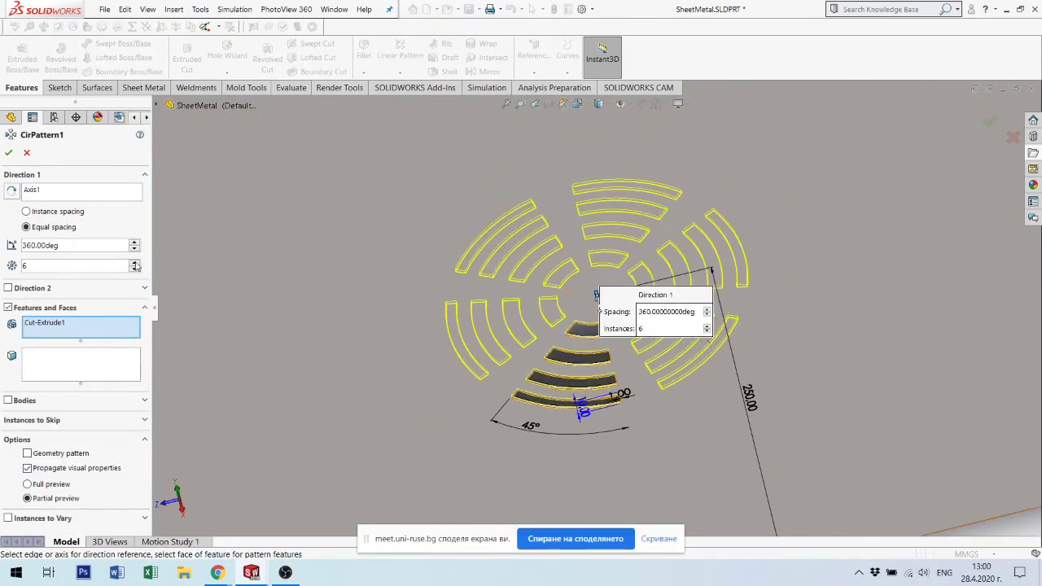
{"action": "left_click", "coordinate": [135, 263]}
{"action": "left_click", "coordinate": [135, 263]}
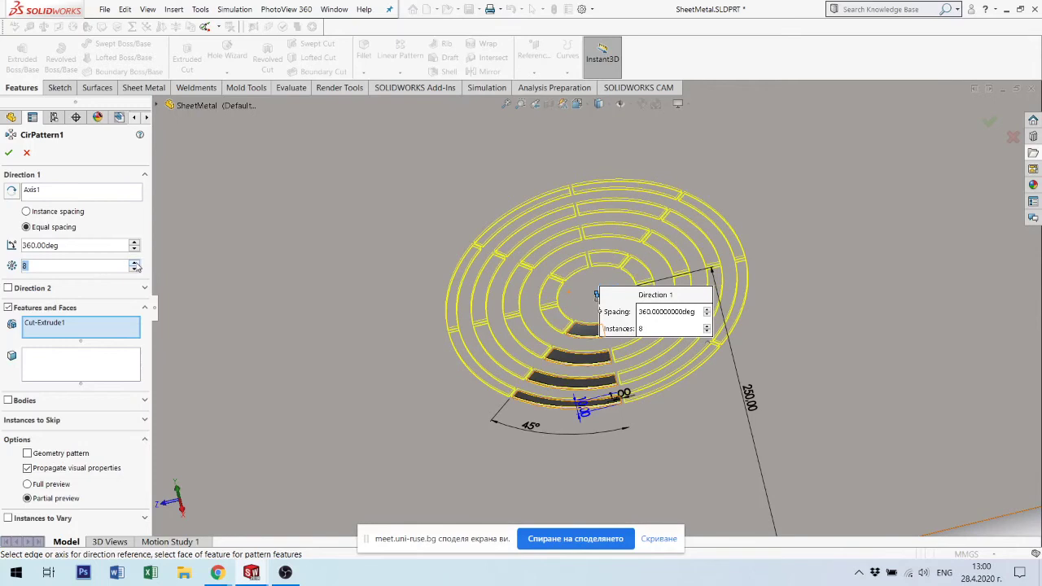
{"action": "left_click", "coordinate": [9, 153]}
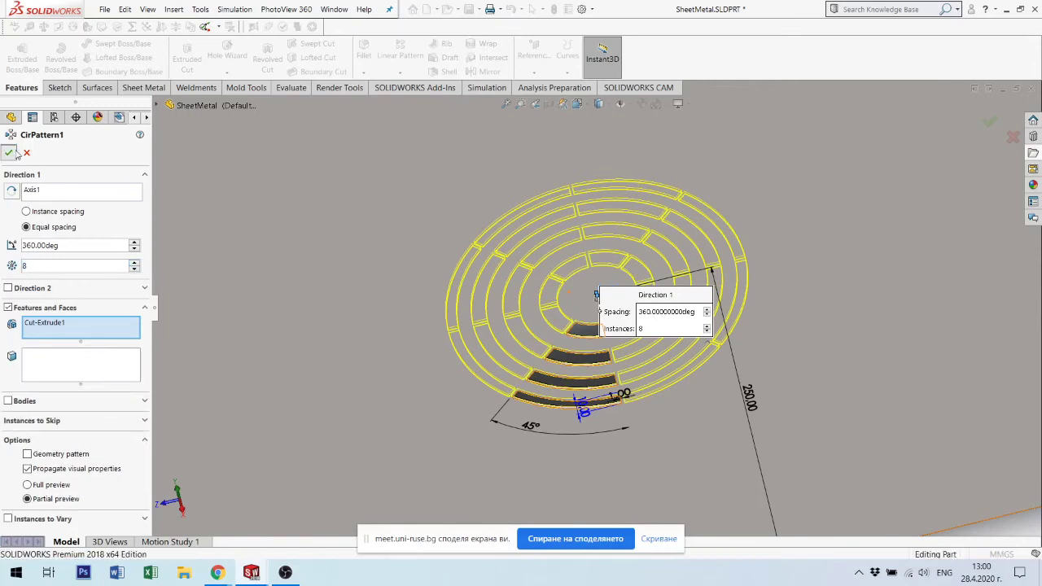
Orbit around the box, then view the circular vent pattern face-on.
{"action": "scroll", "coordinate": [626, 342], "scroll_direction": "down", "scroll_amount": 4}
{"action": "middle_click_drag", "start_coordinate": [627, 342], "coordinate": [786, 311]}
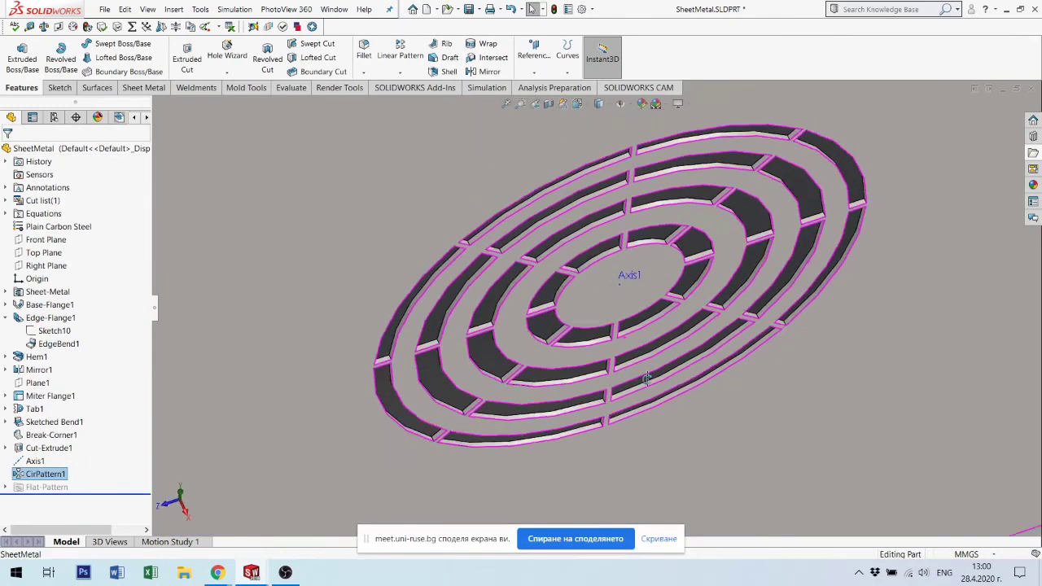
{"action": "scroll", "coordinate": [785, 312], "scroll_direction": "up", "scroll_amount": 5}
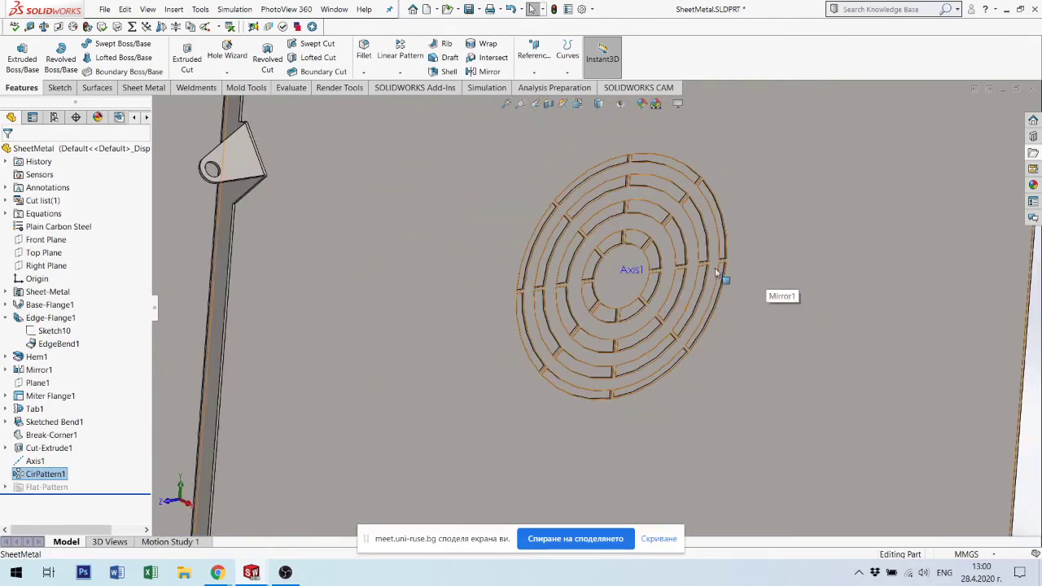
{"action": "mouse_move", "coordinate": [724, 281]}
{"action": "middle_mouse_down"}
{"action": "mouse_move", "coordinate": [738, 293]}
{"action": "mouse_move", "coordinate": [697, 233]}
{"action": "middle_mouse_up"}
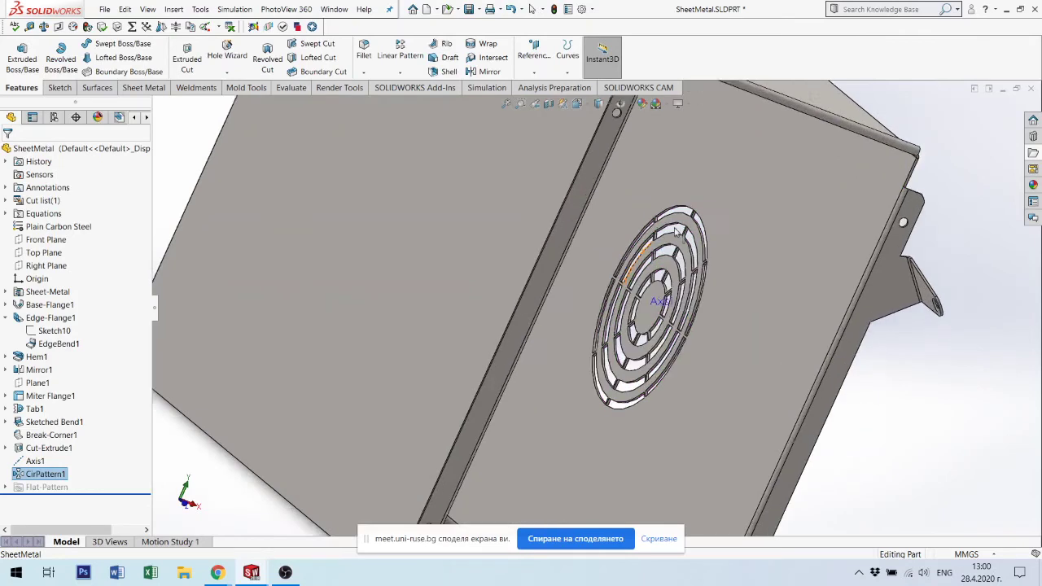
{"action": "scroll", "coordinate": [697, 233], "scroll_direction": "down", "scroll_amount": 4}
{"action": "scroll", "coordinate": [664, 236], "scroll_direction": "down", "scroll_amount": 2}
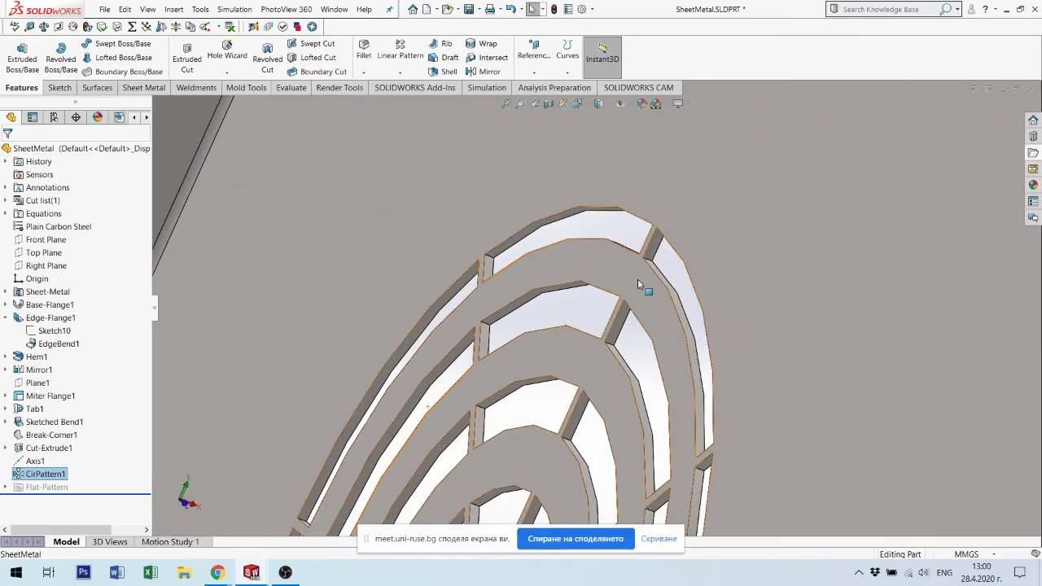
{"action": "key", "text": "ctrl+8"}
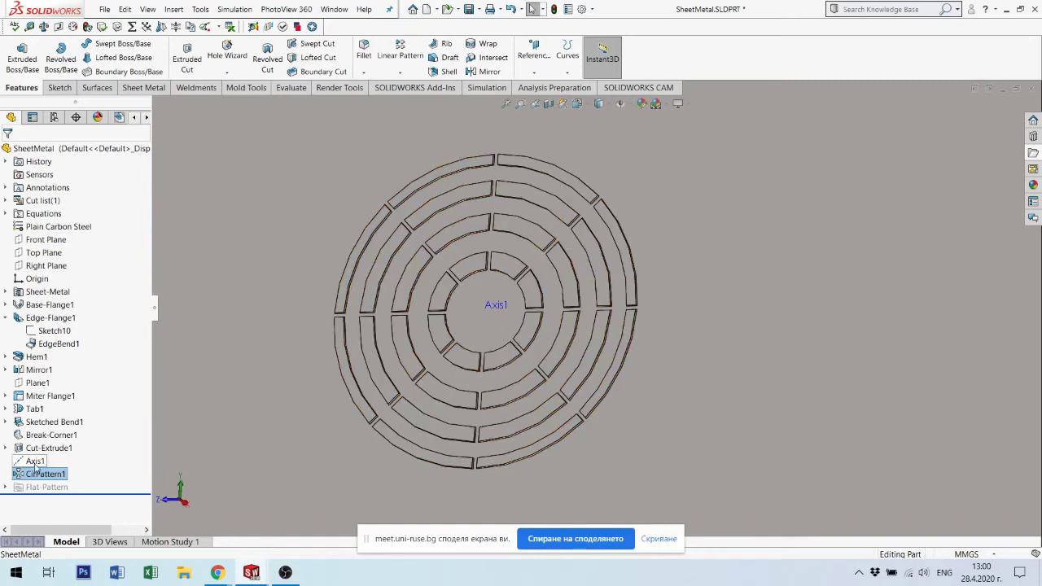
{"action": "scroll", "coordinate": [442, 372], "scroll_direction": "down", "scroll_amount": 3}
{"action": "scroll", "coordinate": [516, 356], "scroll_direction": "down", "scroll_amount": 3}
{"action": "scroll", "coordinate": [558, 354], "scroll_direction": "down", "scroll_amount": 2}
{"action": "scroll", "coordinate": [562, 360], "scroll_direction": "down", "scroll_amount": 2}
{"action": "scroll", "coordinate": [565, 361], "scroll_direction": "down", "scroll_amount": 1}
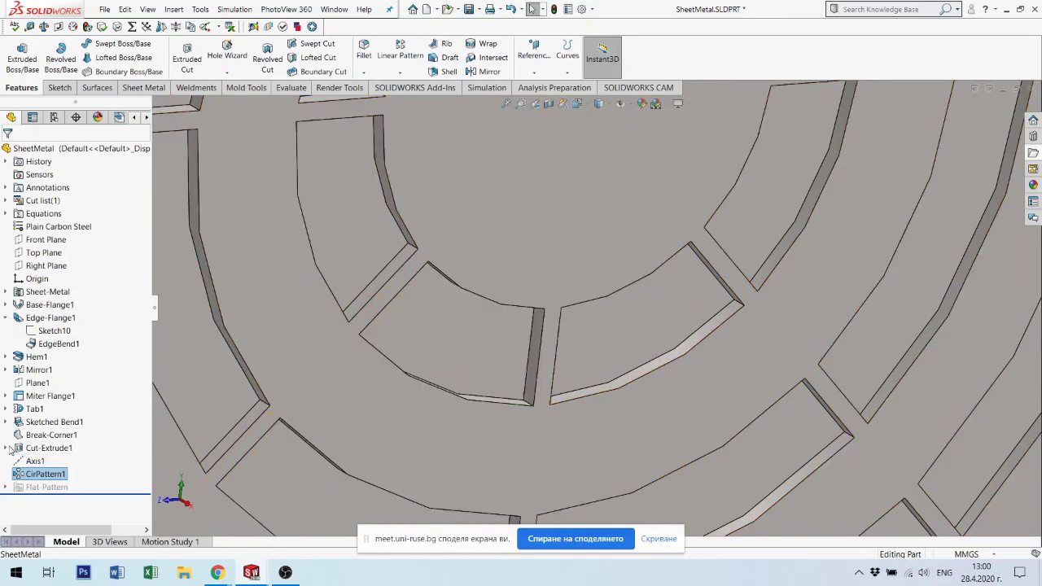
Edit Sketch20 of the vent cut and change its 1.00 mm dimension to 2.5 mm.
{"action": "left_click", "coordinate": [7, 447]}
{"action": "left_click", "coordinate": [57, 460]}
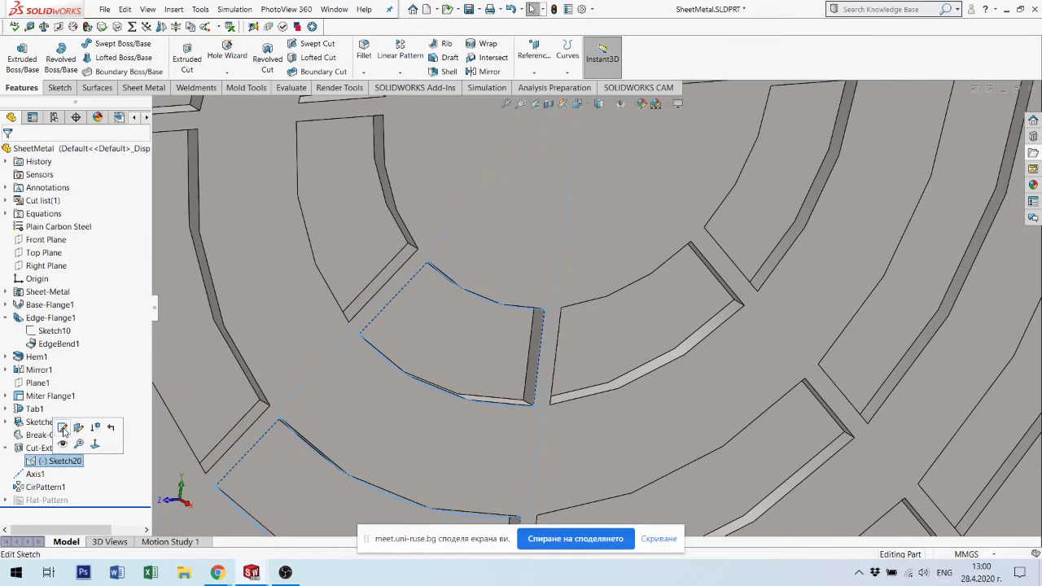
{"action": "left_click", "coordinate": [63, 429]}
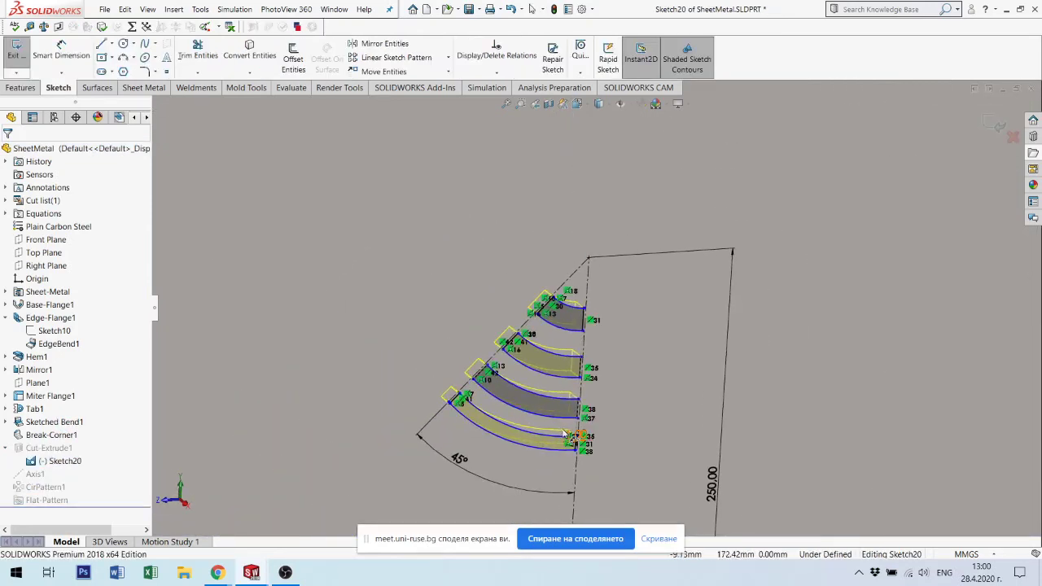
{"action": "scroll", "coordinate": [564, 434], "scroll_direction": "down", "scroll_amount": 3}
{"action": "scroll", "coordinate": [570, 411], "scroll_direction": "down", "scroll_amount": 3}
{"action": "scroll", "coordinate": [568, 399], "scroll_direction": "down", "scroll_amount": 2}
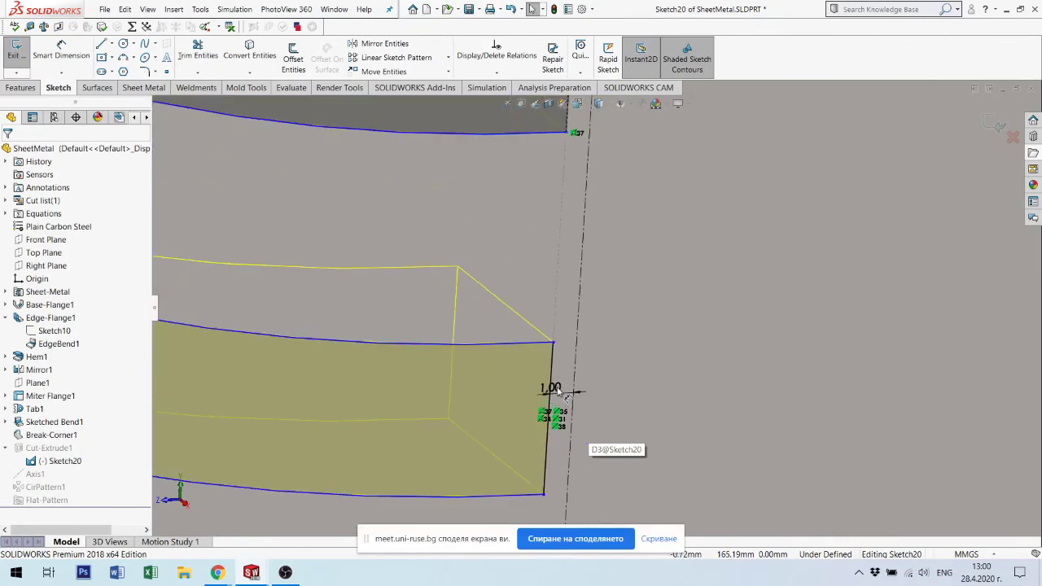
{"action": "double_click", "coordinate": [559, 391]}
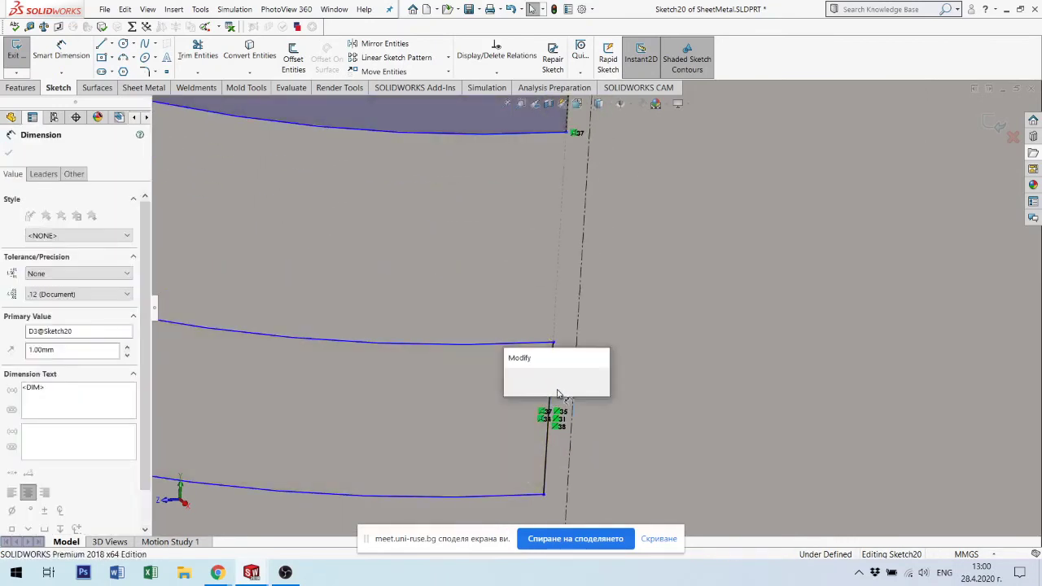
{"action": "type", "text": "2.5"}
{"action": "key", "text": "Return"}
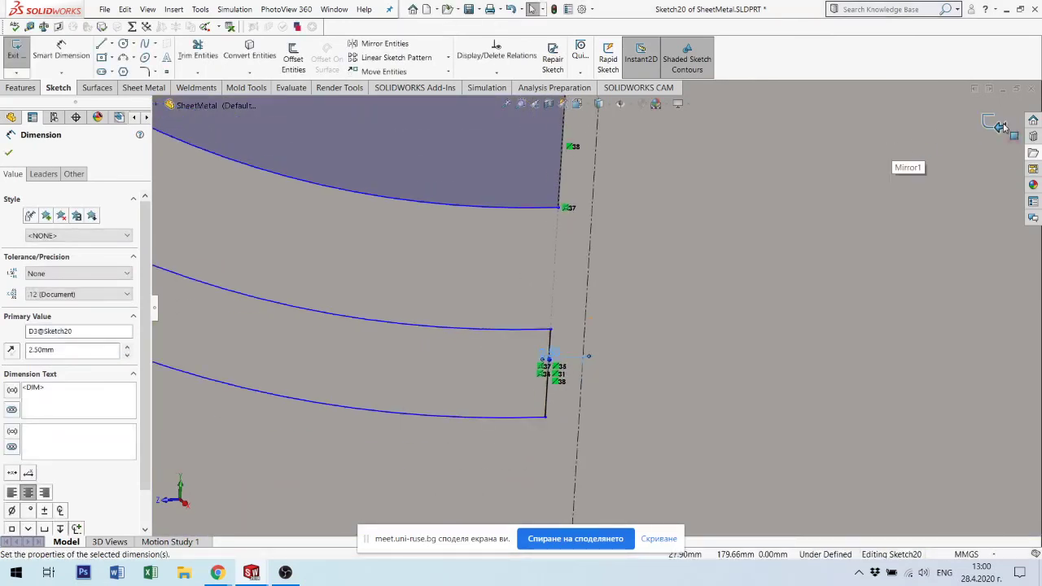
Exit the sketch and rebuild so the patterned vent updates, then view the whole box.
{"action": "left_click", "coordinate": [809, 213]}
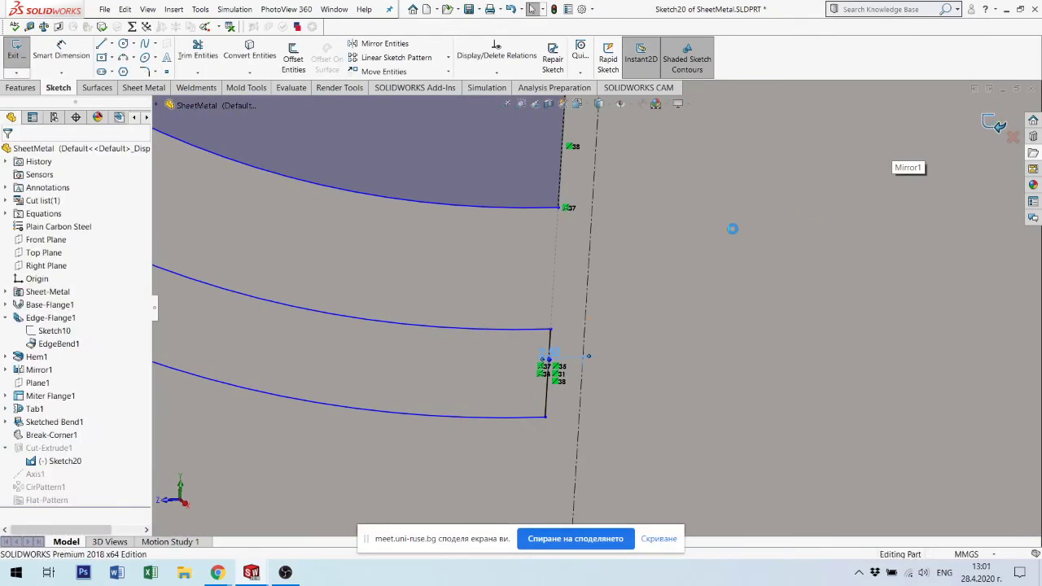
{"action": "key", "text": "ctrl+b"}
{"action": "scroll", "coordinate": [664, 314], "scroll_direction": "up", "scroll_amount": 3}
{"action": "scroll", "coordinate": [607, 316], "scroll_direction": "up", "scroll_amount": 3}
{"action": "scroll", "coordinate": [595, 279], "scroll_direction": "up", "scroll_amount": 3}
{"action": "scroll", "coordinate": [589, 261], "scroll_direction": "up", "scroll_amount": 5}
{"action": "mouse_move", "coordinate": [589, 261]}
{"action": "middle_mouse_down"}
{"action": "mouse_move", "coordinate": [530, 247]}
{"action": "mouse_move", "coordinate": [554, 272]}
{"action": "mouse_move", "coordinate": [567, 225]}
{"action": "middle_mouse_up"}
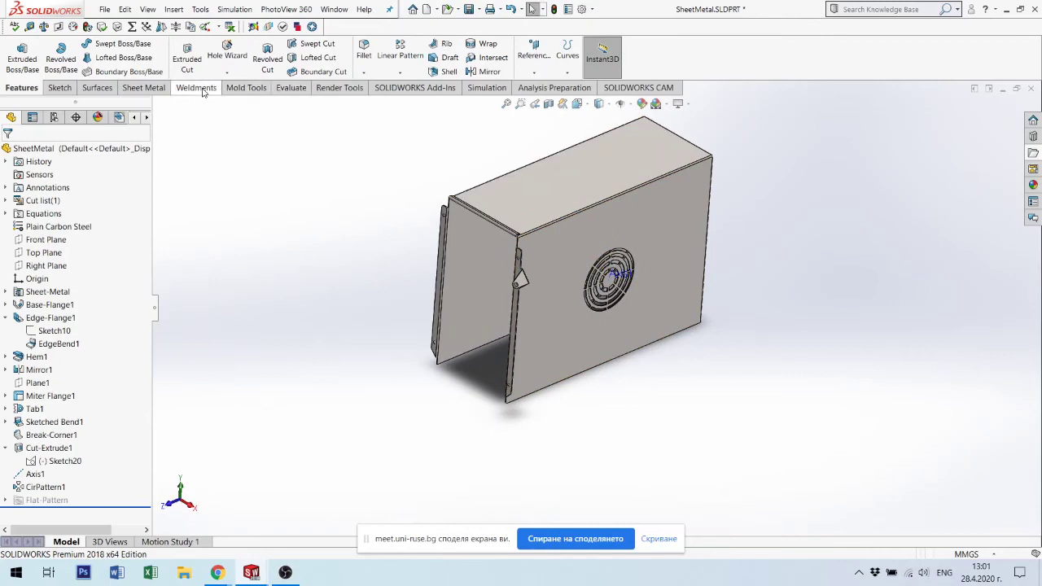
Unfold the enclosure into its flat pattern with Flatten and orient it front-facing.
{"action": "left_click", "coordinate": [143, 88]}
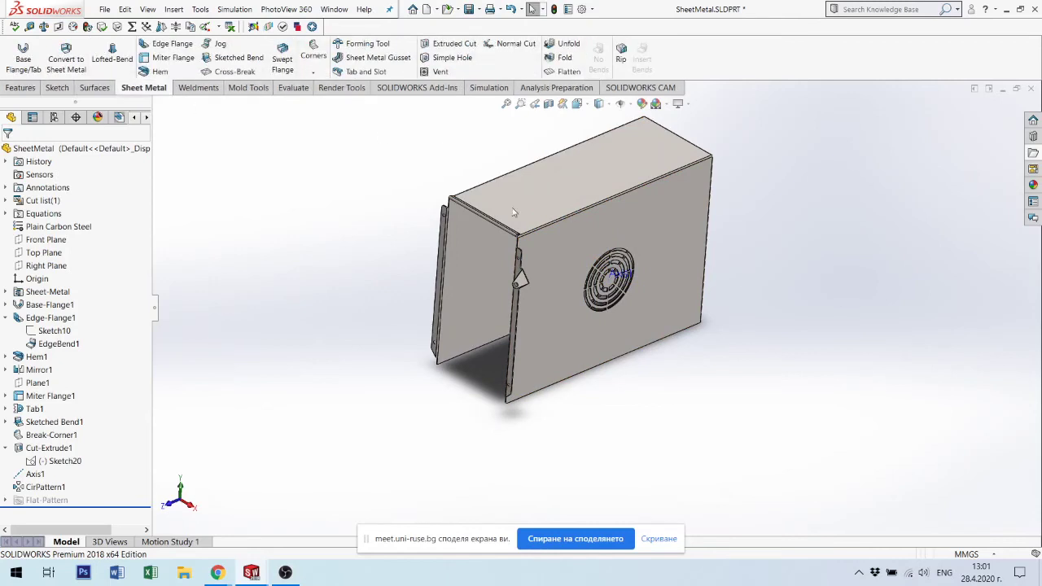
{"action": "middle_click_drag", "start_coordinate": [767, 279], "coordinate": [580, 74]}
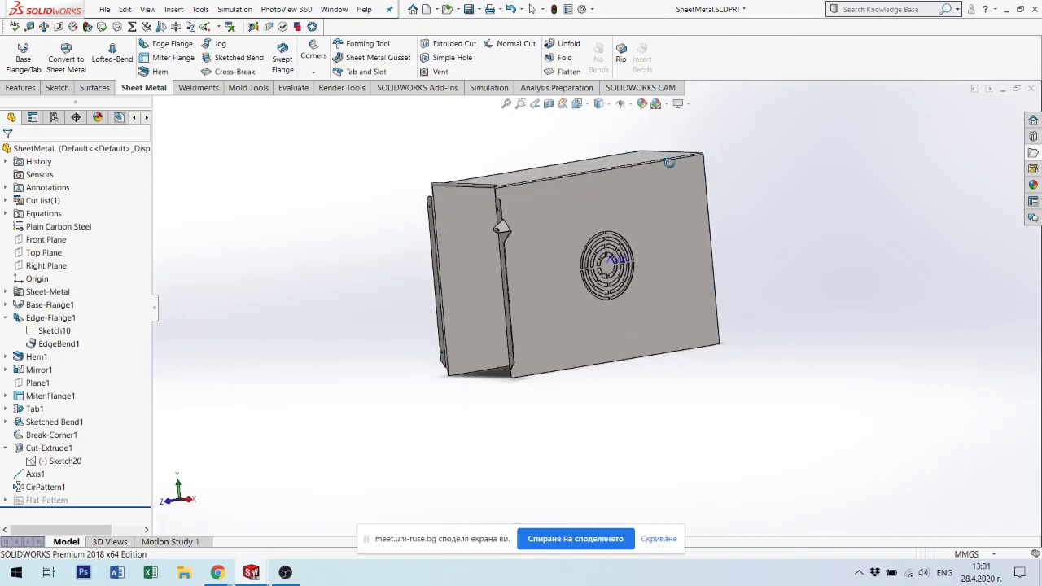
{"action": "left_click", "coordinate": [567, 72]}
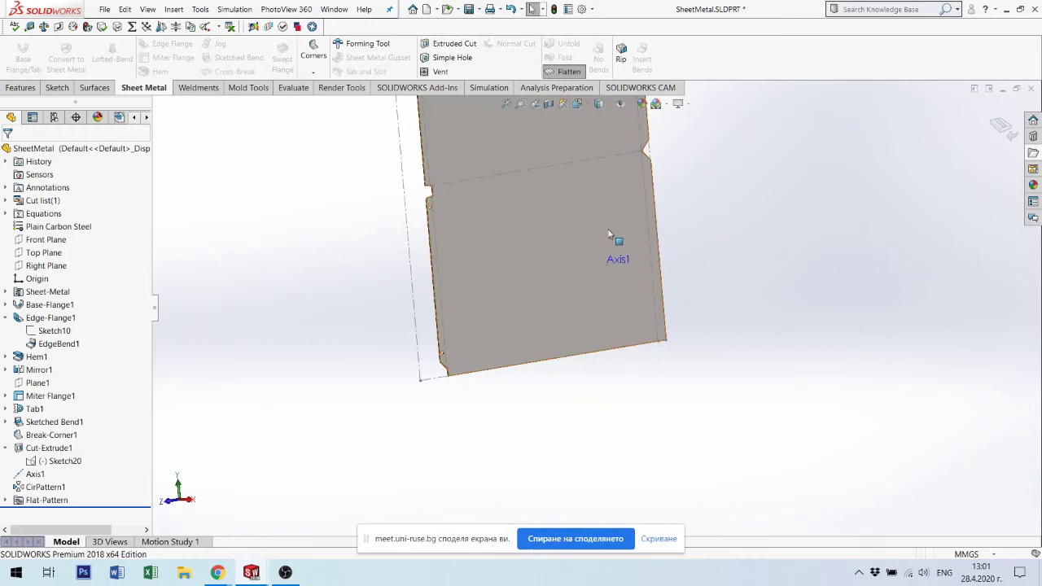
{"action": "scroll", "coordinate": [634, 331], "scroll_direction": "up", "scroll_amount": 2}
{"action": "middle_click_drag", "start_coordinate": [605, 237], "coordinate": [547, 277]}
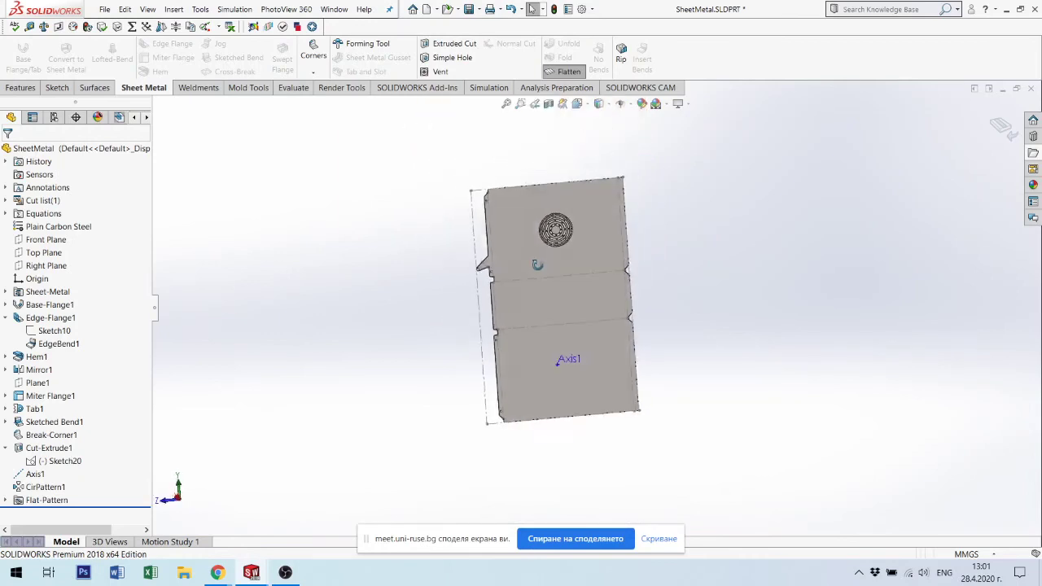
{"action": "scroll", "coordinate": [470, 302], "scroll_direction": "down", "scroll_amount": 3}
{"action": "scroll", "coordinate": [449, 302], "scroll_direction": "down", "scroll_amount": 2}
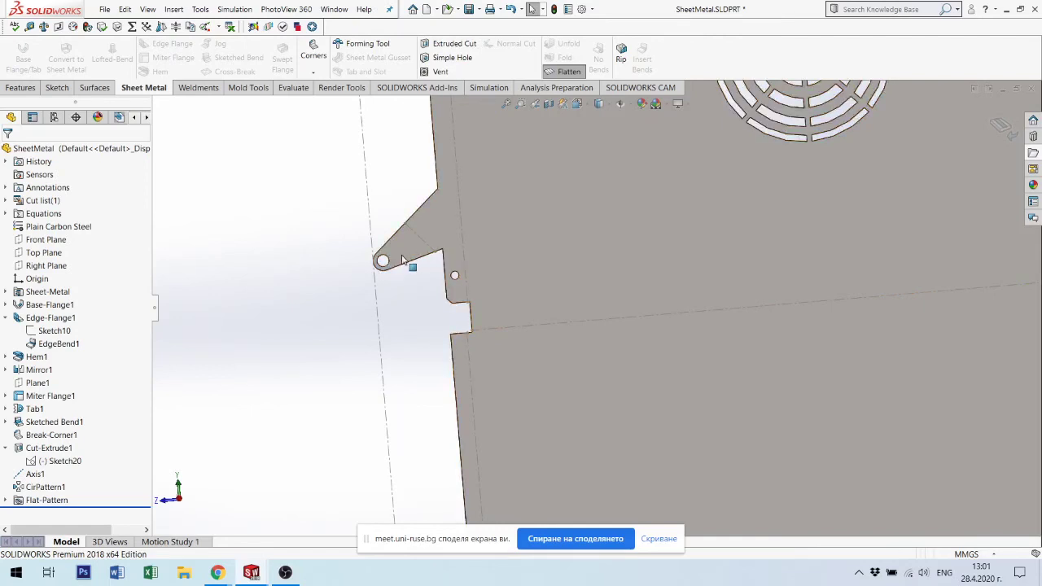
{"action": "scroll", "coordinate": [438, 262], "scroll_direction": "up", "scroll_amount": 1}
{"action": "scroll", "coordinate": [625, 282], "scroll_direction": "up", "scroll_amount": 2}
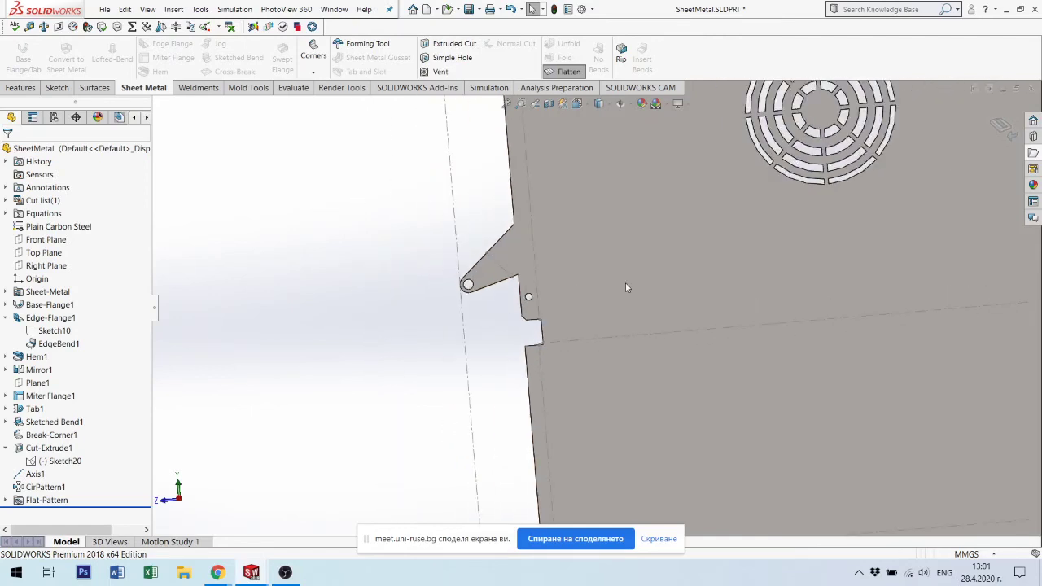
{"action": "scroll", "coordinate": [797, 315], "scroll_direction": "up", "scroll_amount": 2}
{"action": "scroll", "coordinate": [701, 324], "scroll_direction": "up", "scroll_amount": 2}
{"action": "scroll", "coordinate": [700, 324], "scroll_direction": "up", "scroll_amount": 2}
{"action": "middle_click_drag", "start_coordinate": [659, 320], "coordinate": [672, 350]}
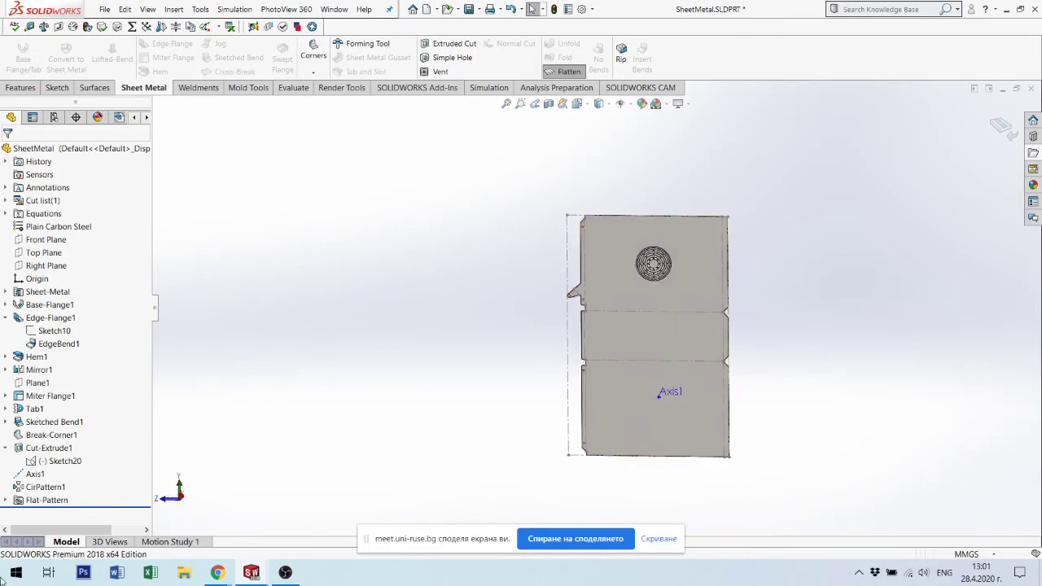
Hide Axis1, view the flat sheet face-on, and zoom toward the vent area.
{"action": "left_click", "coordinate": [38, 477]}
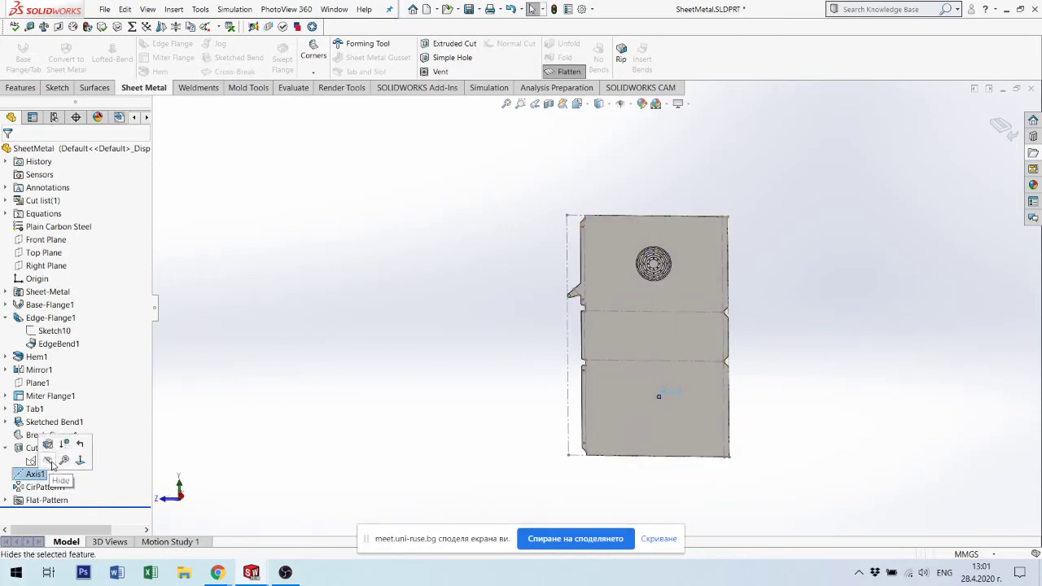
{"action": "left_click", "coordinate": [49, 461]}
{"action": "left_click", "coordinate": [680, 408]}
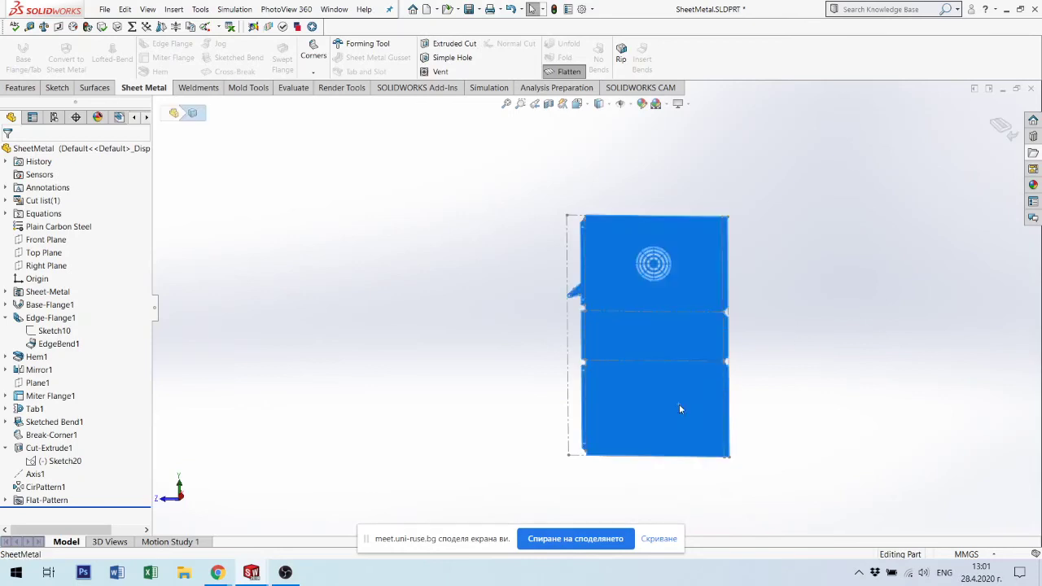
{"action": "key", "text": "ctrl+8"}
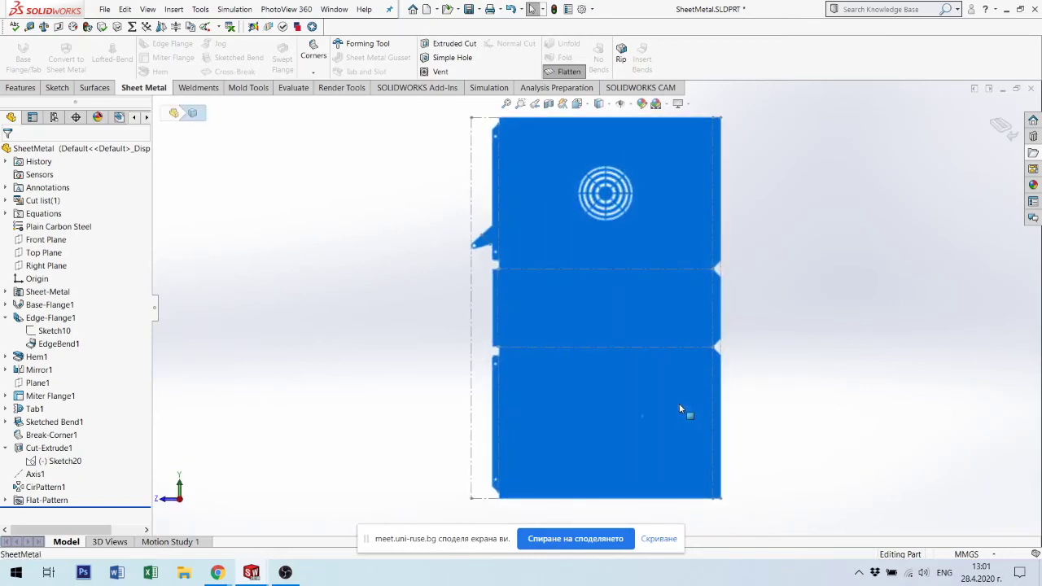
{"action": "left_click", "coordinate": [842, 300]}
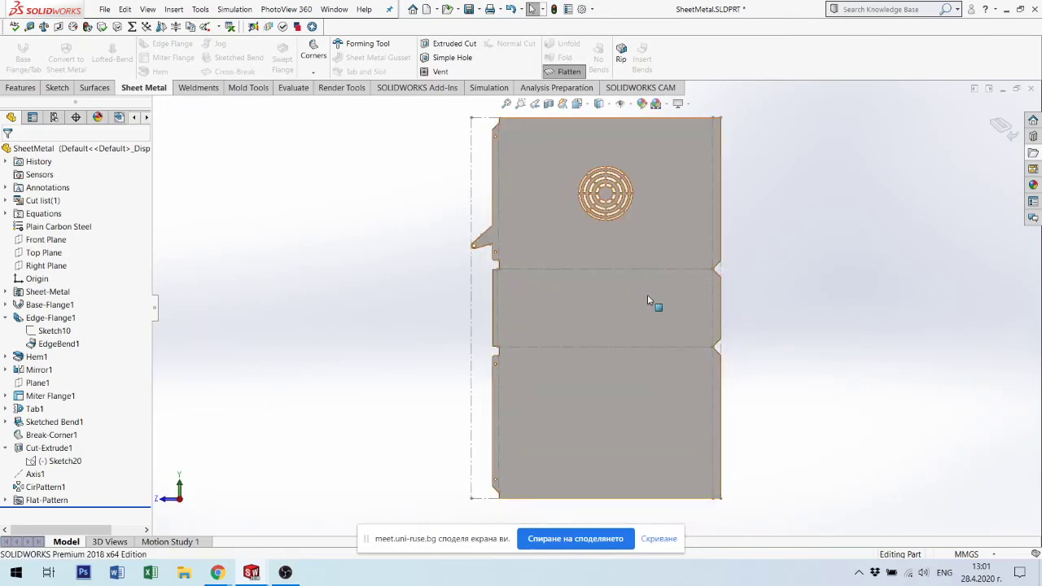
{"action": "scroll", "coordinate": [692, 265], "scroll_direction": "down", "scroll_amount": 3}
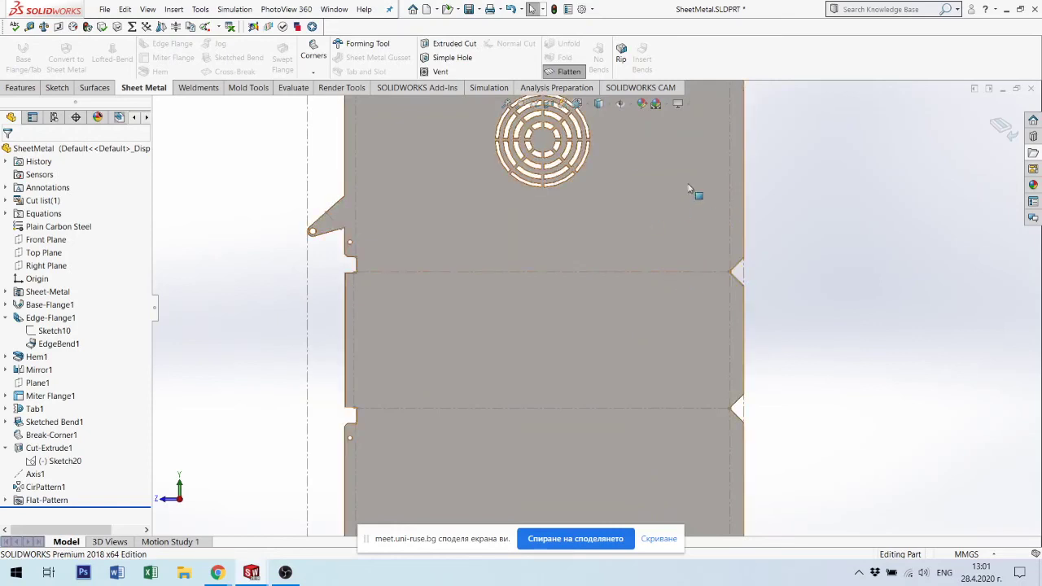
{"action": "scroll", "coordinate": [676, 153], "scroll_direction": "up", "scroll_amount": 2}
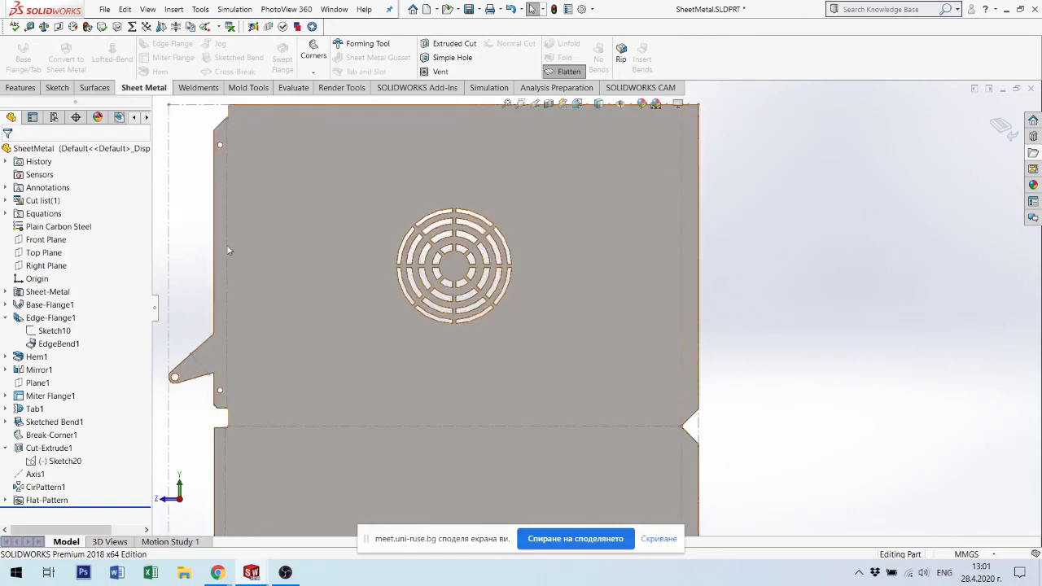
Start a new sketch on the flat sheet face and zoom to the vertical line.
{"action": "right_click", "coordinate": [558, 212]}
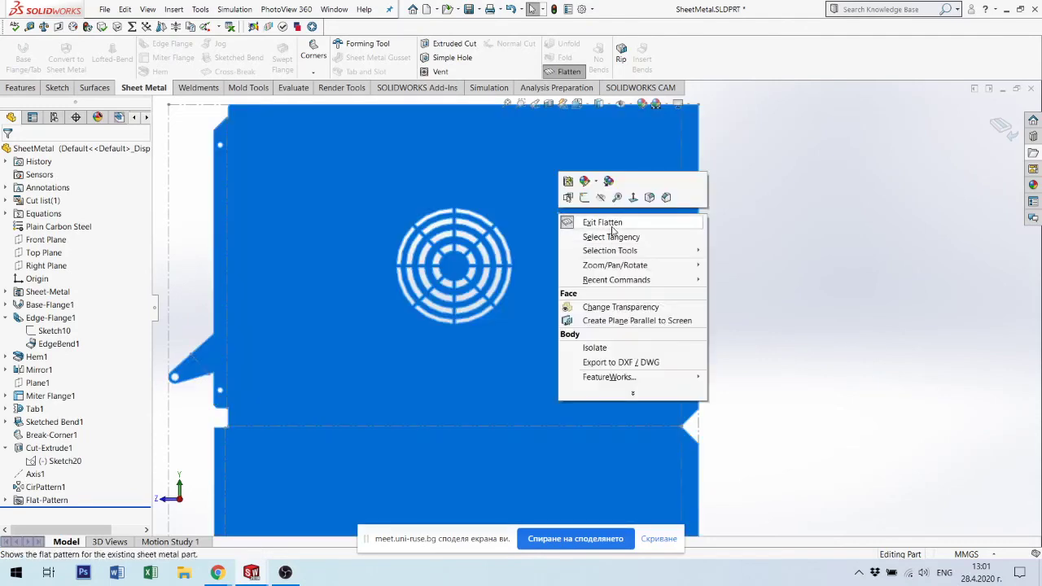
{"action": "left_click", "coordinate": [585, 197]}
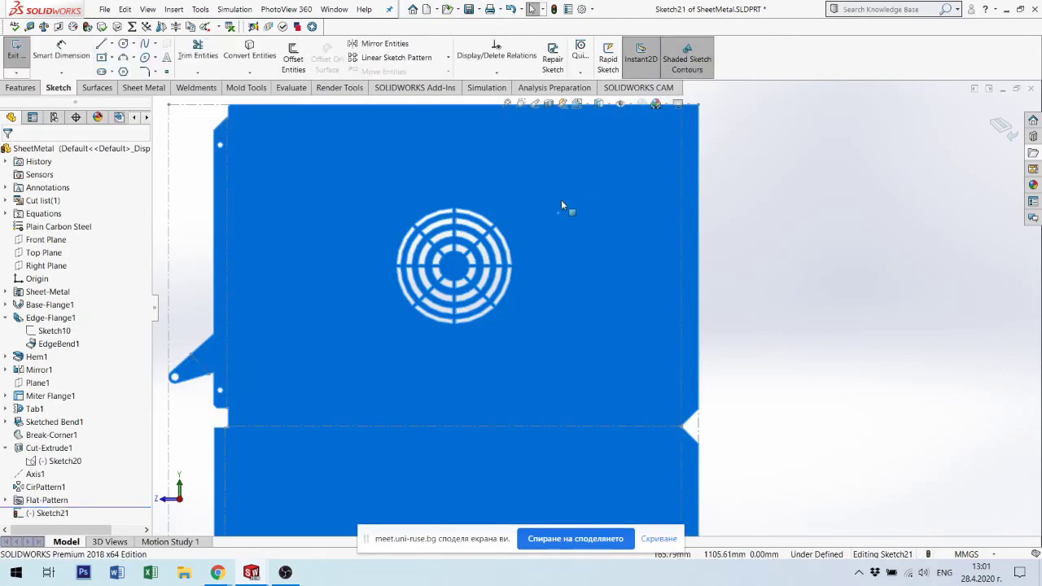
{"action": "scroll", "coordinate": [643, 287], "scroll_direction": "up", "scroll_amount": 4}
{"action": "scroll", "coordinate": [540, 413], "scroll_direction": "up", "scroll_amount": 3}
{"action": "scroll", "coordinate": [540, 414], "scroll_direction": "down", "scroll_amount": 5}
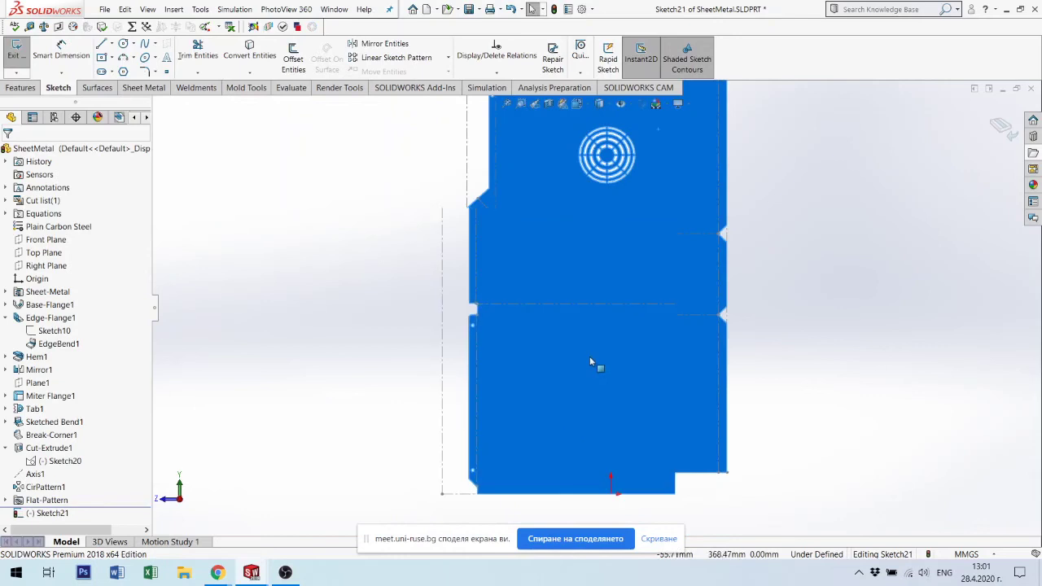
{"action": "scroll", "coordinate": [597, 363], "scroll_direction": "down", "scroll_amount": 2}
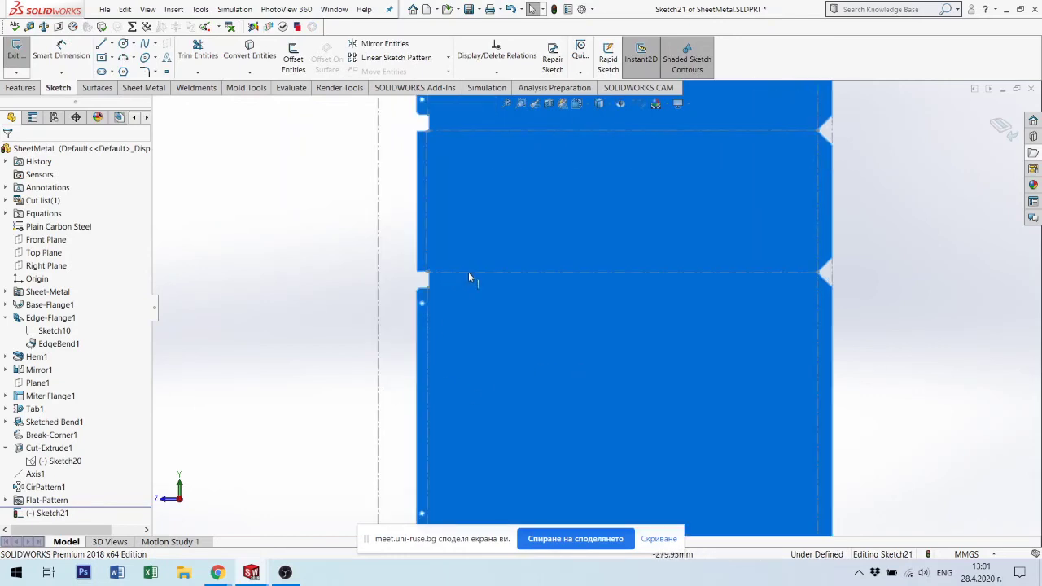
{"action": "scroll", "coordinate": [592, 178], "scroll_direction": "up", "scroll_amount": 2}
{"action": "scroll", "coordinate": [542, 219], "scroll_direction": "up", "scroll_amount": 2}
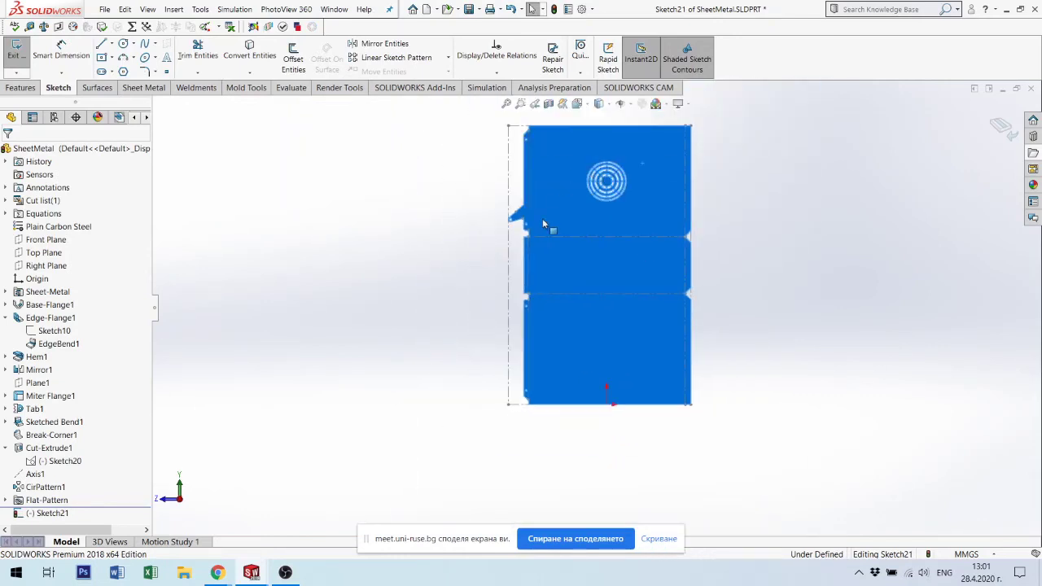
{"action": "scroll", "coordinate": [542, 218], "scroll_direction": "down", "scroll_amount": 5}
{"action": "scroll", "coordinate": [558, 224], "scroll_direction": "down", "scroll_amount": 2}
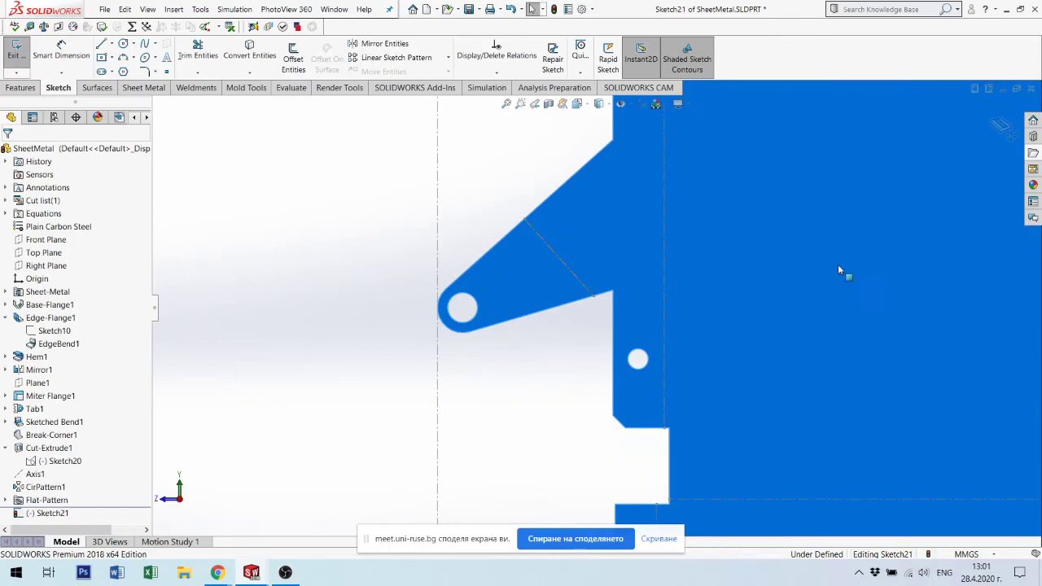
{"action": "scroll", "coordinate": [870, 273], "scroll_direction": "up", "scroll_amount": 1}
{"action": "scroll", "coordinate": [902, 273], "scroll_direction": "up", "scroll_amount": 1}
{"action": "scroll", "coordinate": [936, 289], "scroll_direction": "up", "scroll_amount": 2}
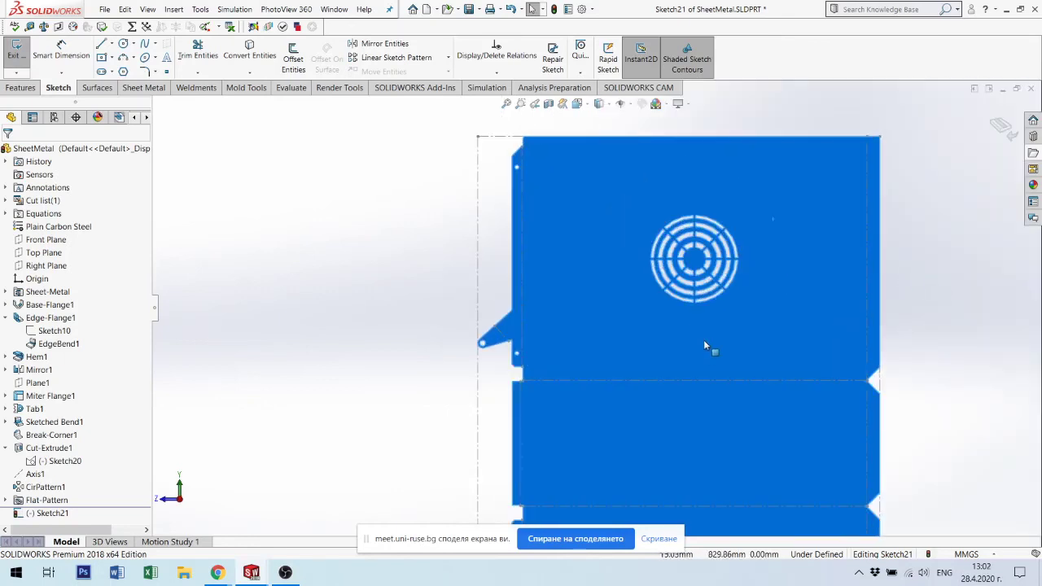
{"action": "scroll", "coordinate": [705, 346], "scroll_direction": "up", "scroll_amount": 2}
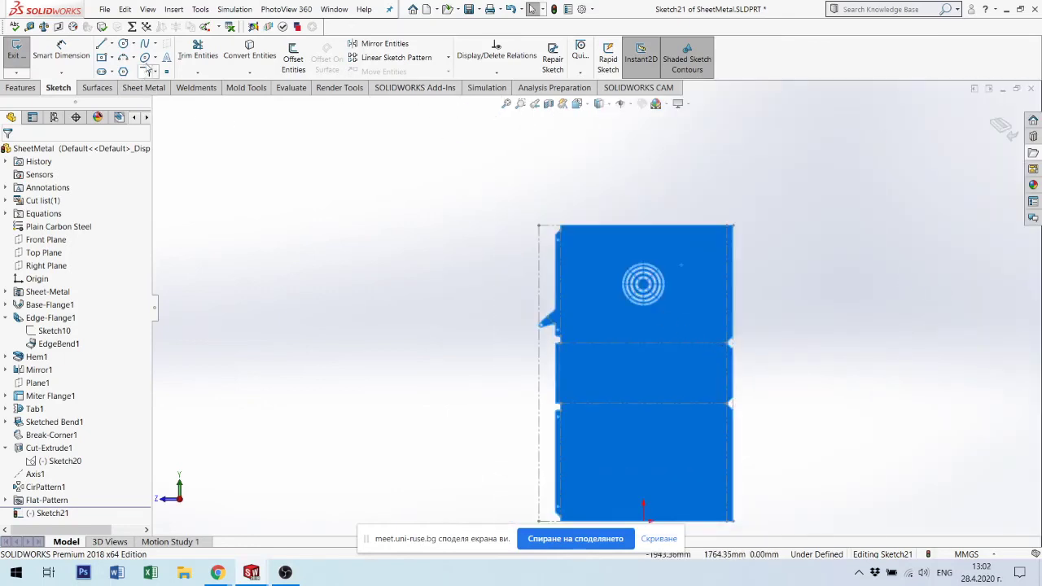
{"action": "scroll", "coordinate": [805, 317], "scroll_direction": "down", "scroll_amount": 2}
{"action": "scroll", "coordinate": [580, 235], "scroll_direction": "down", "scroll_amount": 2}
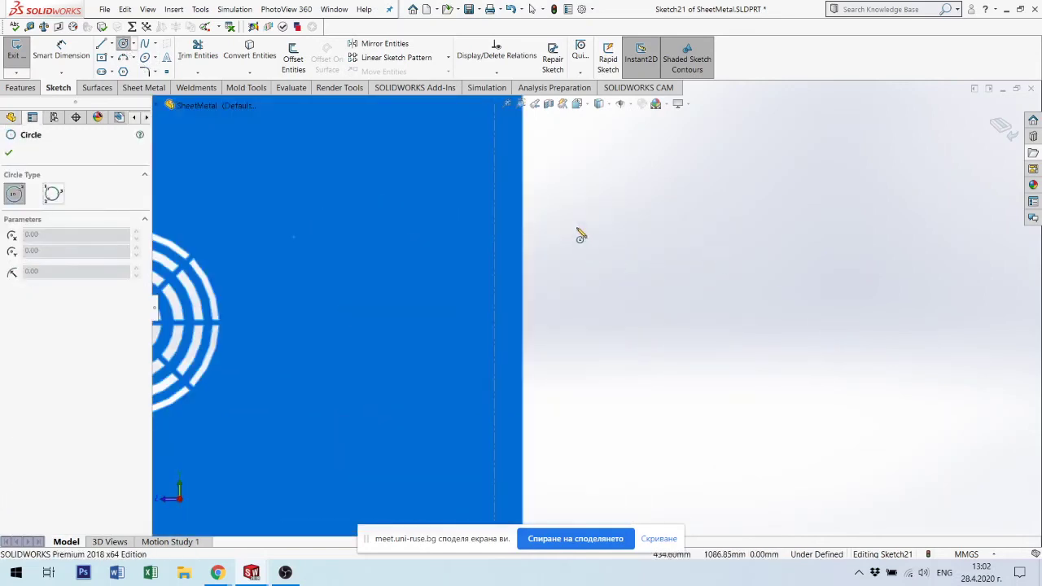
Draw two small circles on the vertical line, one near its top and one near its bottom.
{"action": "left_click", "coordinate": [495, 154]}
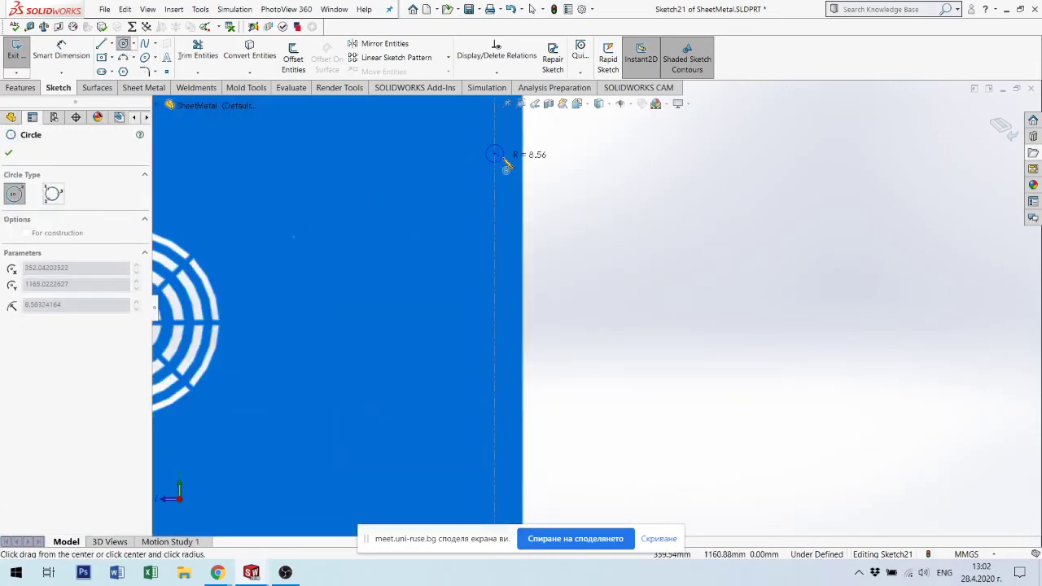
{"action": "left_click", "coordinate": [500, 160]}
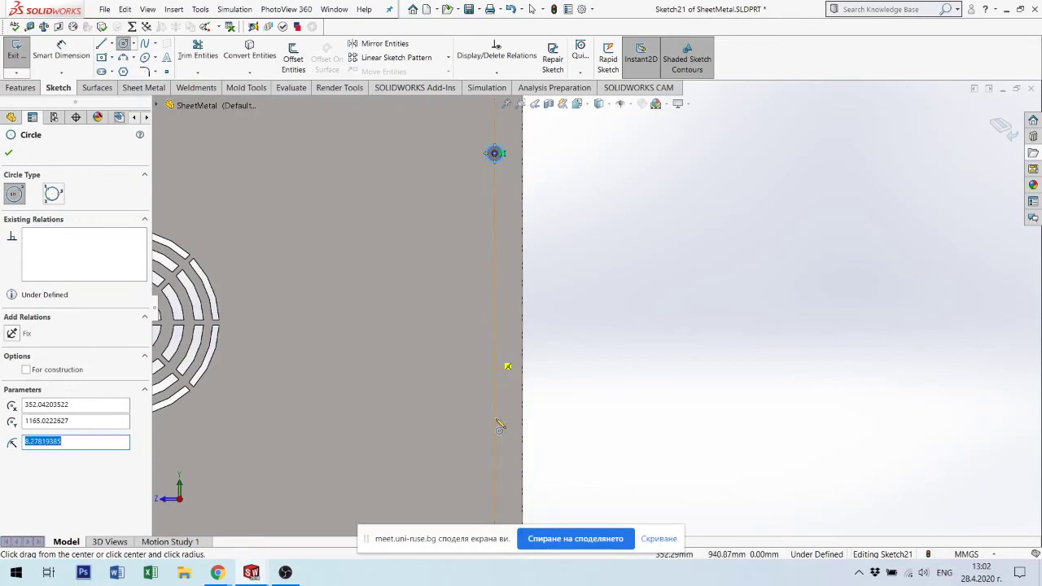
{"action": "left_click", "coordinate": [495, 499]}
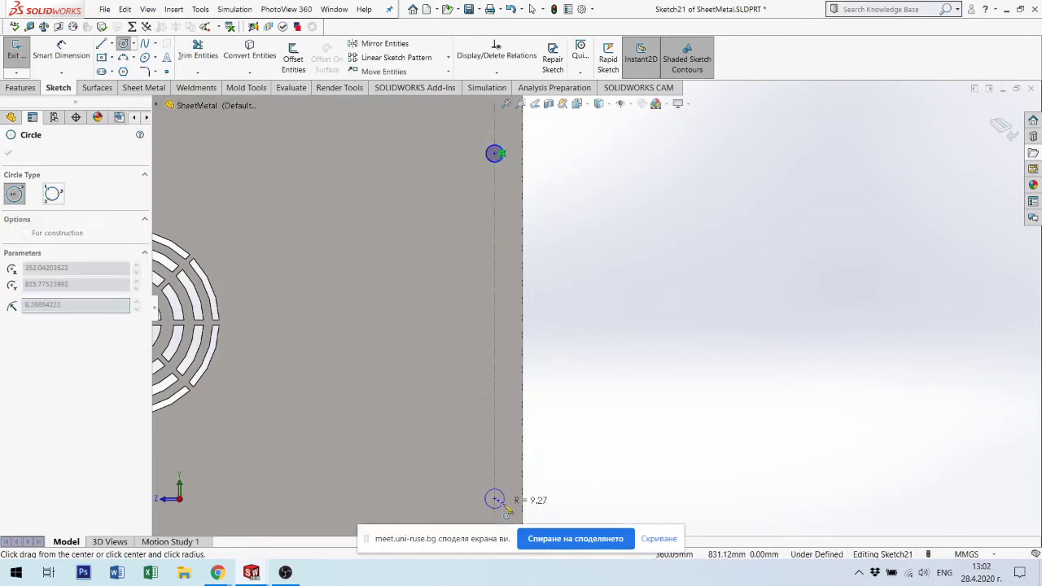
{"action": "left_click", "coordinate": [506, 508]}
{"action": "key", "text": "Escape"}
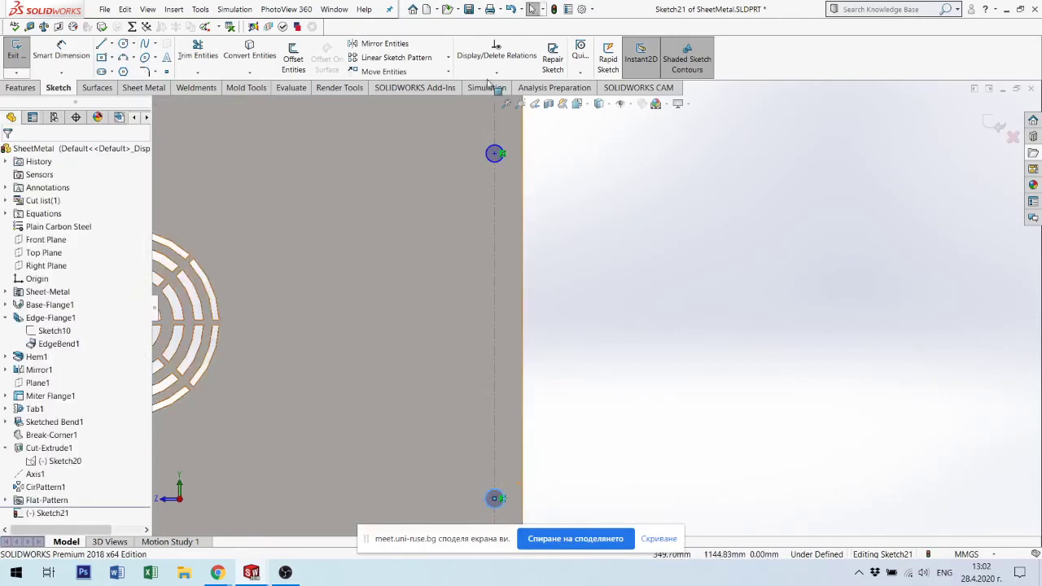
Make both circles equal and dimension their diameter as 1.20 mm.
{"action": "left_click", "coordinate": [495, 154]}
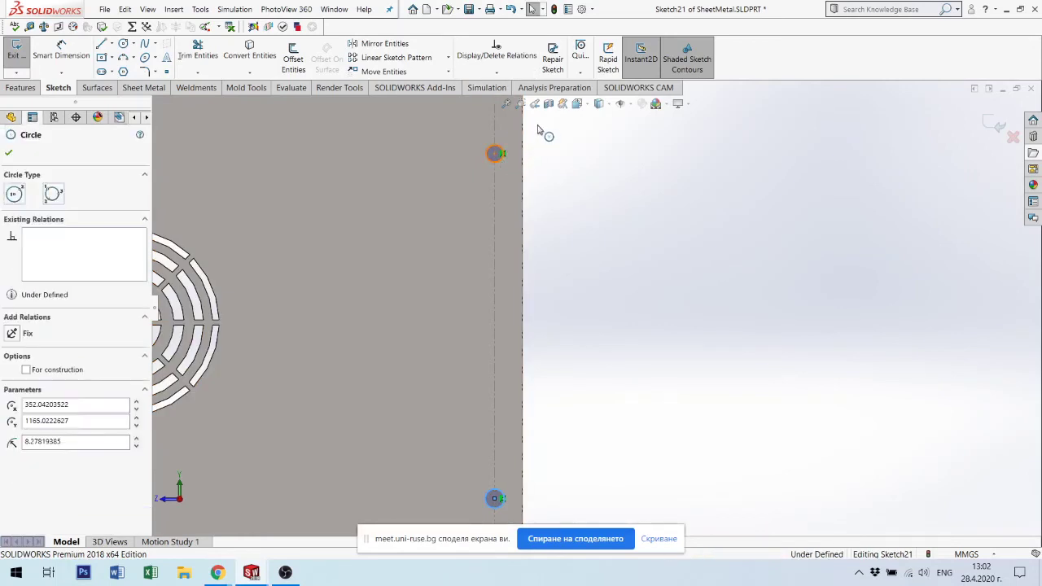
{"action": "left_click", "coordinate": [495, 498], "text": "ctrl"}
{"action": "left_click", "coordinate": [12, 394]}
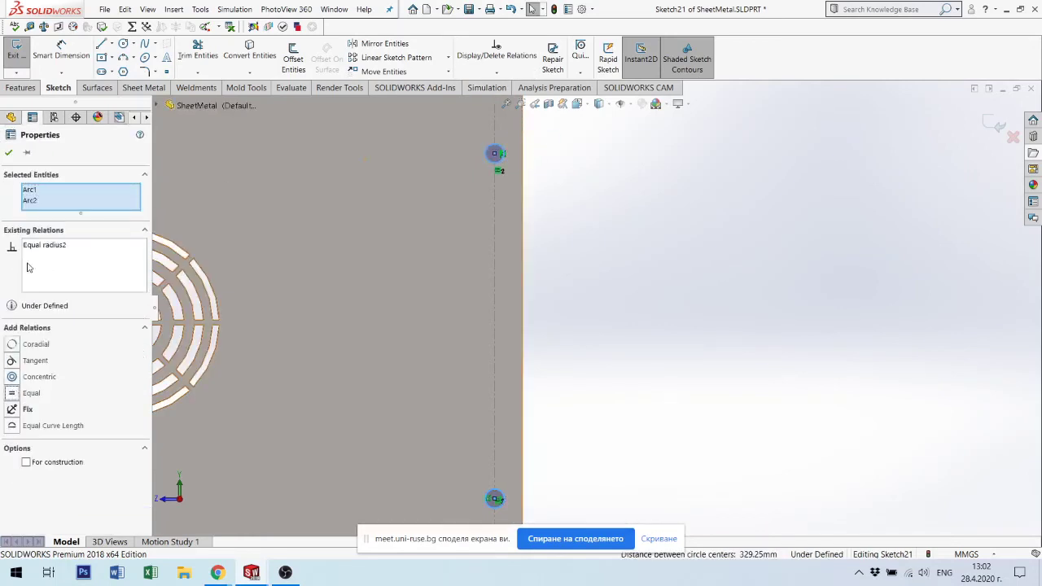
{"action": "left_click", "coordinate": [61, 49]}
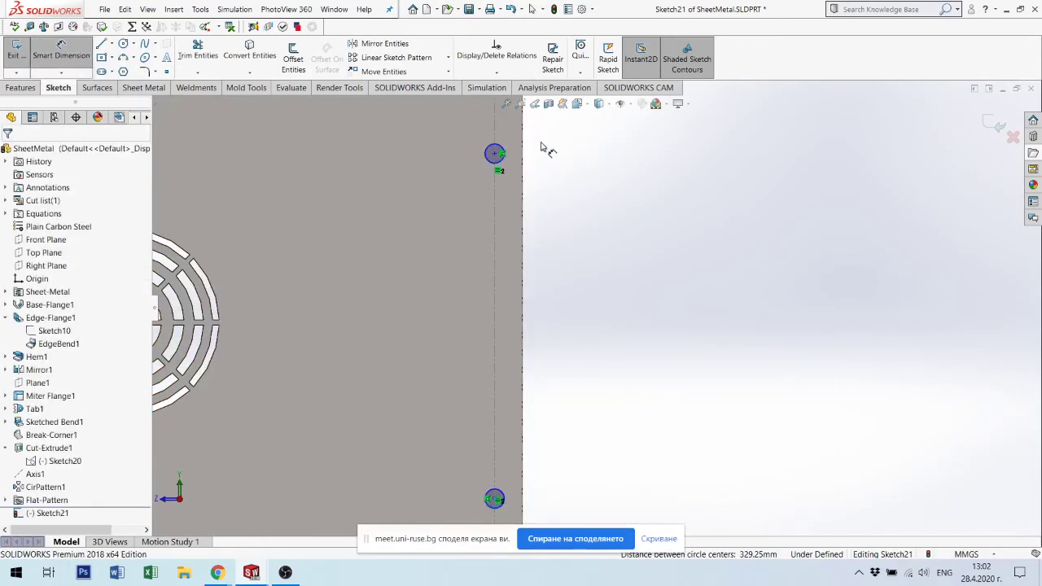
{"action": "left_click", "coordinate": [494, 154]}
{"action": "left_click", "coordinate": [570, 186]}
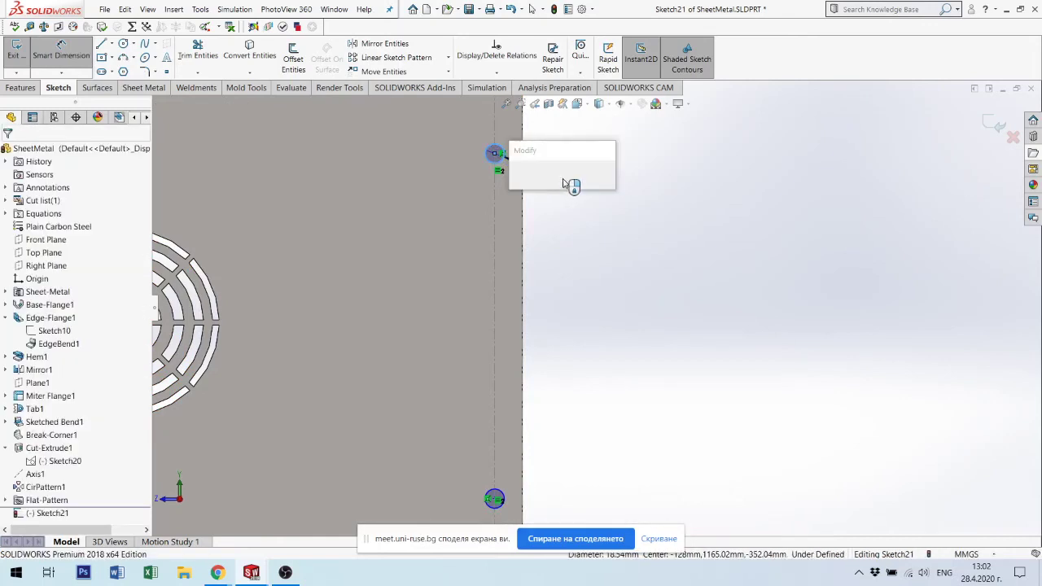
{"action": "type", "text": "1.2"}
{"action": "key", "text": "Return"}
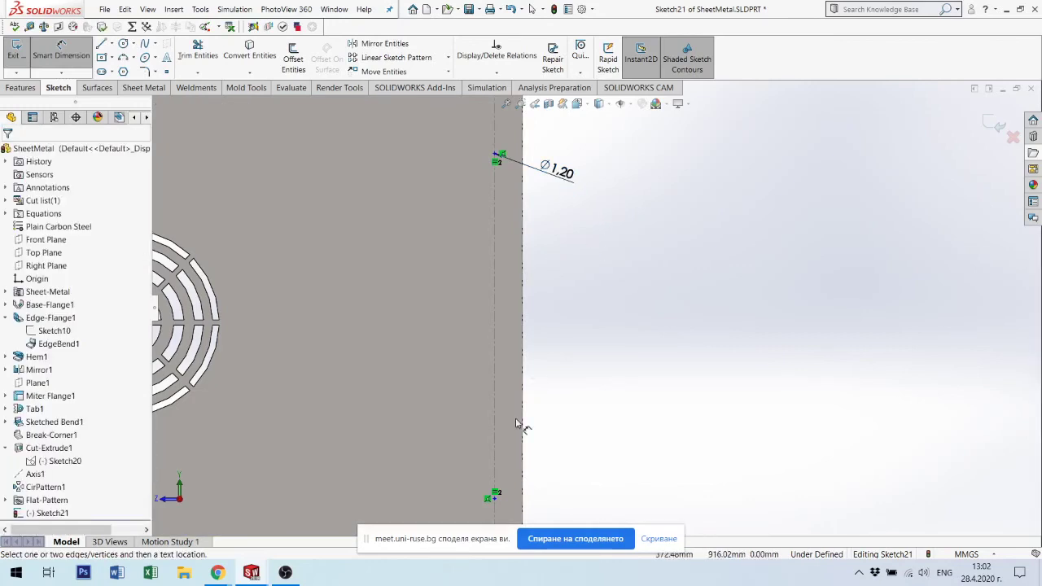
{"action": "scroll", "coordinate": [516, 427], "scroll_direction": "down", "scroll_amount": 3}
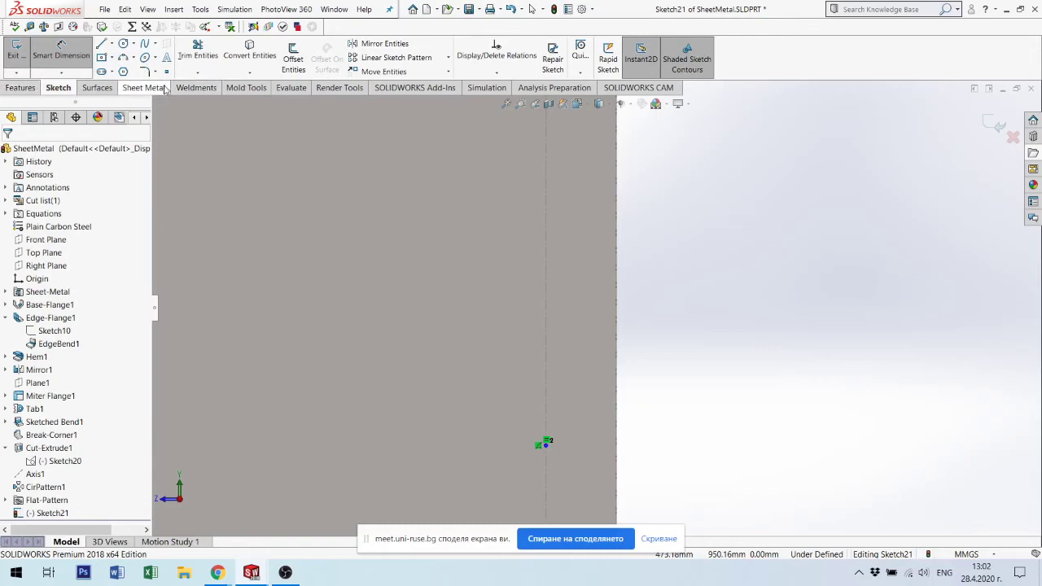
{"action": "left_click", "coordinate": [147, 87]}
Extrude-cut the two Ø1.20 circles Up To Next as holes, then zoom to fit the part.
{"action": "left_click", "coordinate": [446, 43]}
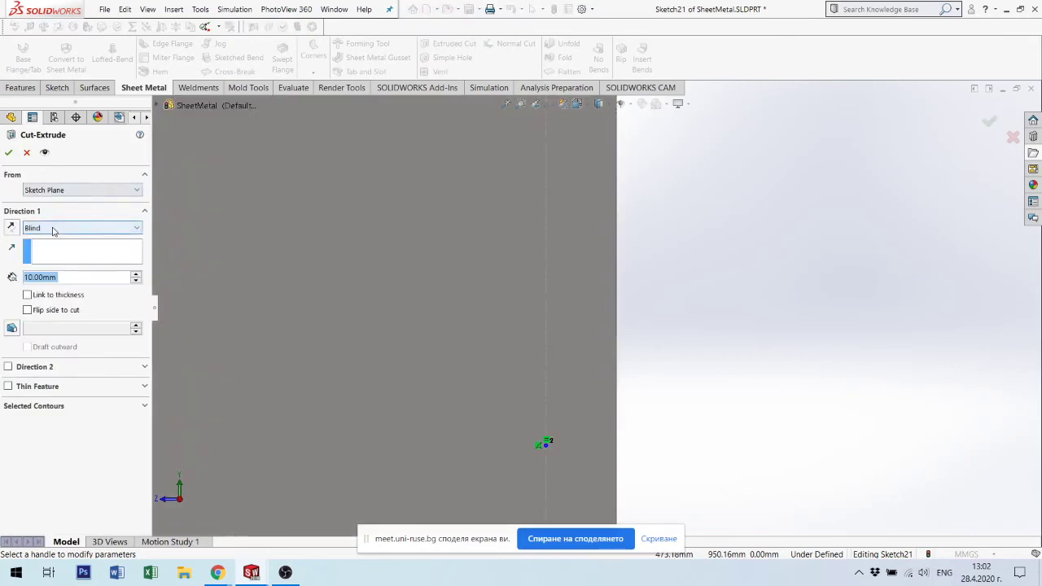
{"action": "left_click", "coordinate": [53, 229]}
{"action": "left_click", "coordinate": [64, 259]}
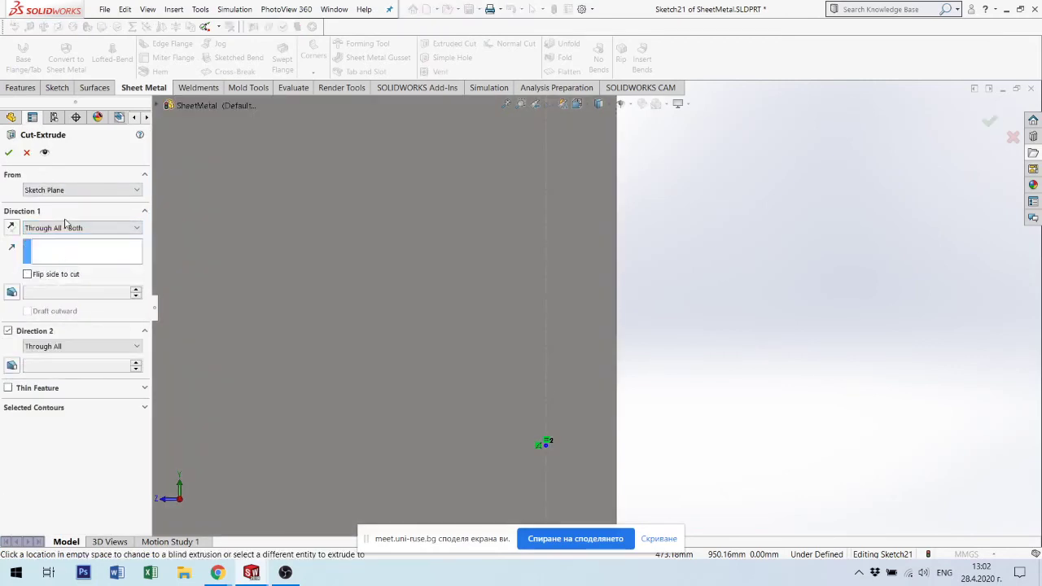
{"action": "left_click", "coordinate": [65, 227]}
{"action": "left_click", "coordinate": [57, 265]}
{"action": "left_click", "coordinate": [9, 153]}
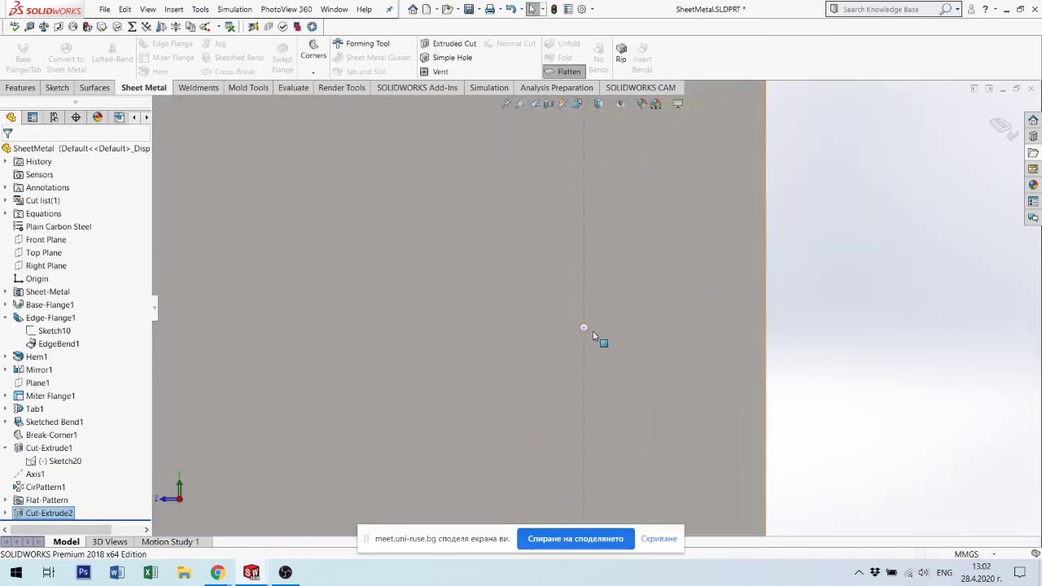
{"action": "scroll", "coordinate": [593, 335], "scroll_direction": "down", "scroll_amount": 2}
{"action": "scroll", "coordinate": [598, 337], "scroll_direction": "down", "scroll_amount": 1}
{"action": "scroll", "coordinate": [575, 321], "scroll_direction": "down", "scroll_amount": 2}
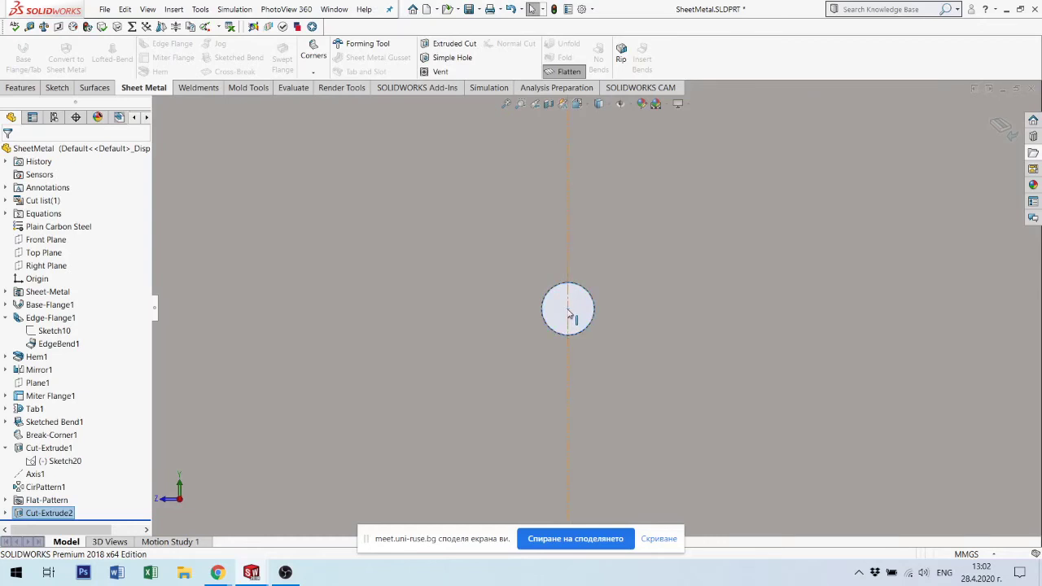
{"action": "scroll", "coordinate": [569, 317], "scroll_direction": "up", "scroll_amount": 2}
{"action": "scroll", "coordinate": [581, 303], "scroll_direction": "up", "scroll_amount": 2}
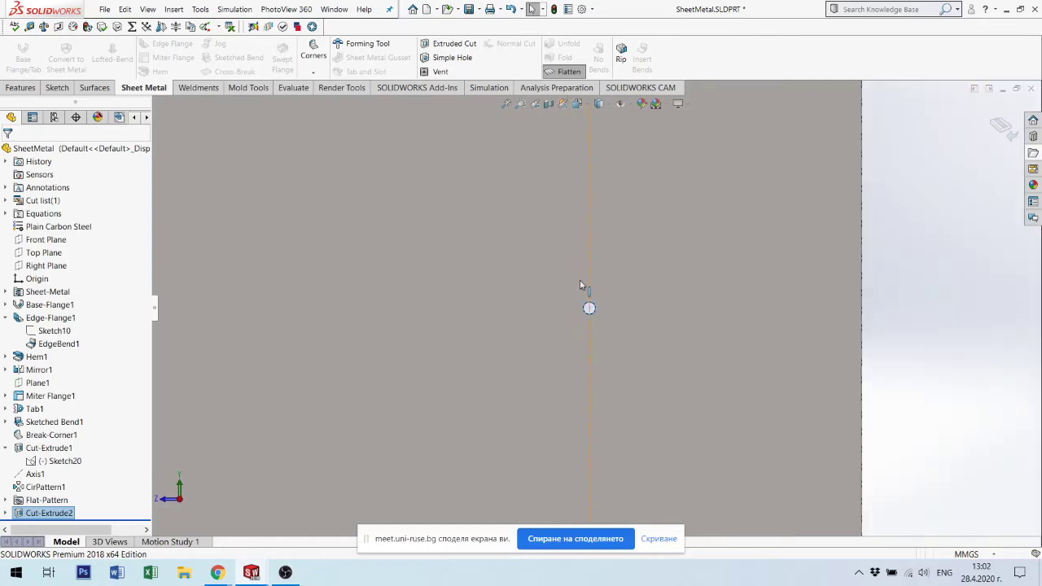
{"action": "scroll", "coordinate": [586, 290], "scroll_direction": "up", "scroll_amount": 1}
{"action": "scroll", "coordinate": [594, 311], "scroll_direction": "up", "scroll_amount": 1}
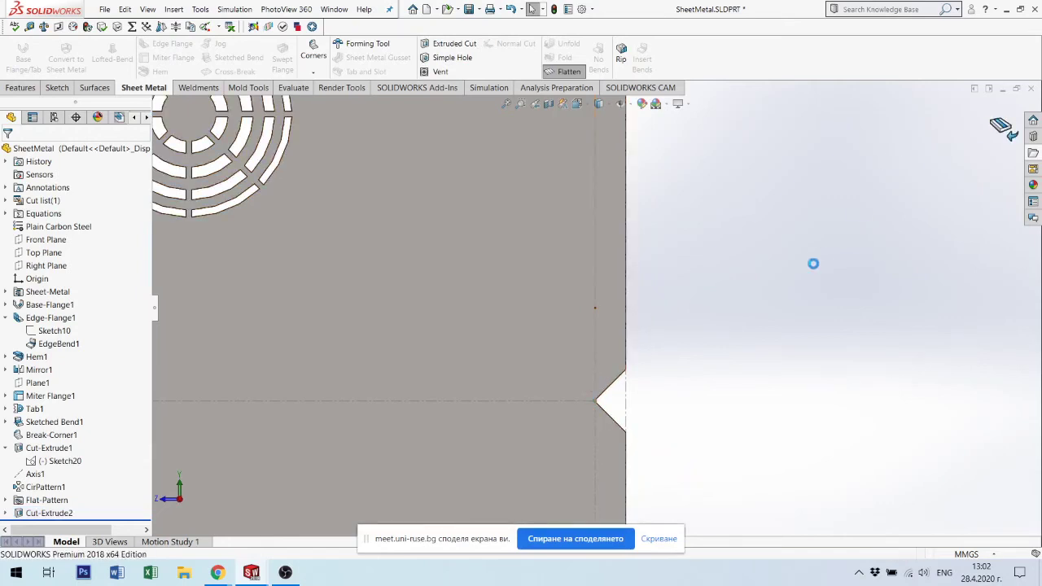
{"action": "key", "text": "f"}
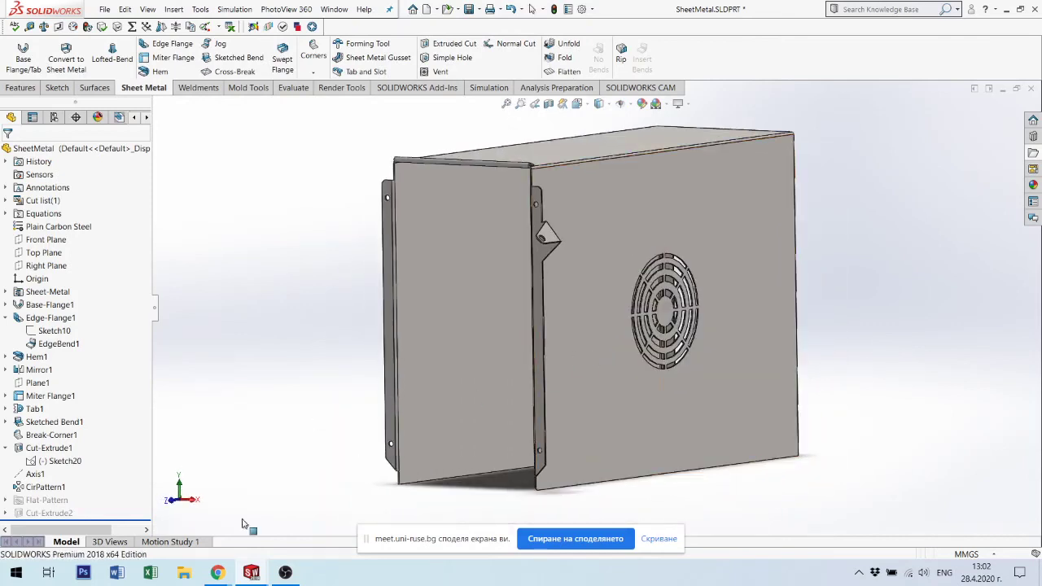
Orbit around the enclosure to inspect Cut-Extrude2, then flatten it to show the flat pattern.
{"action": "left_click", "coordinate": [31, 514]}
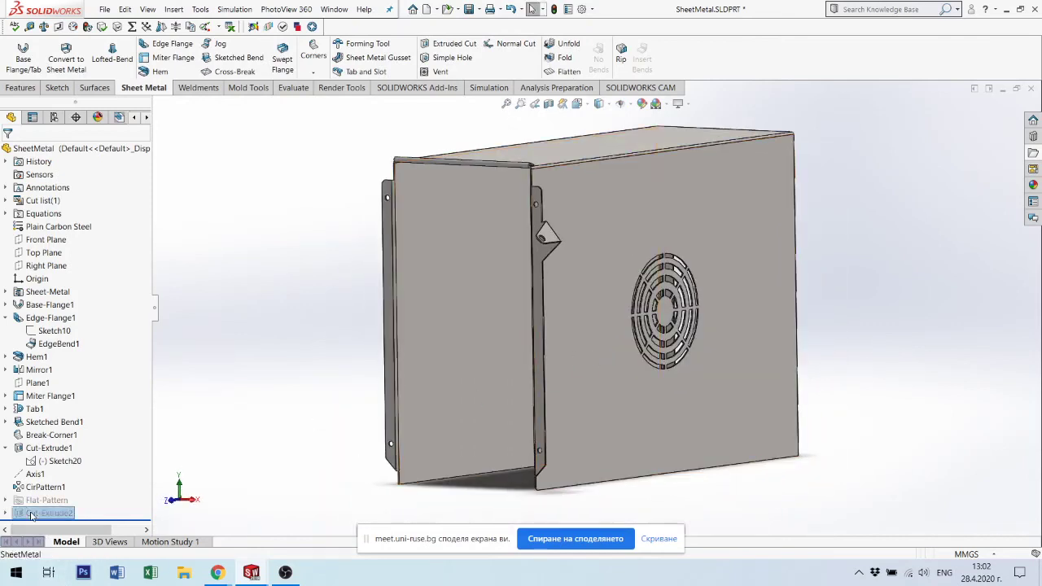
{"action": "mouse_move", "coordinate": [624, 328]}
{"action": "middle_mouse_down"}
{"action": "mouse_move", "coordinate": [592, 292]}
{"action": "mouse_move", "coordinate": [623, 313]}
{"action": "middle_mouse_up"}
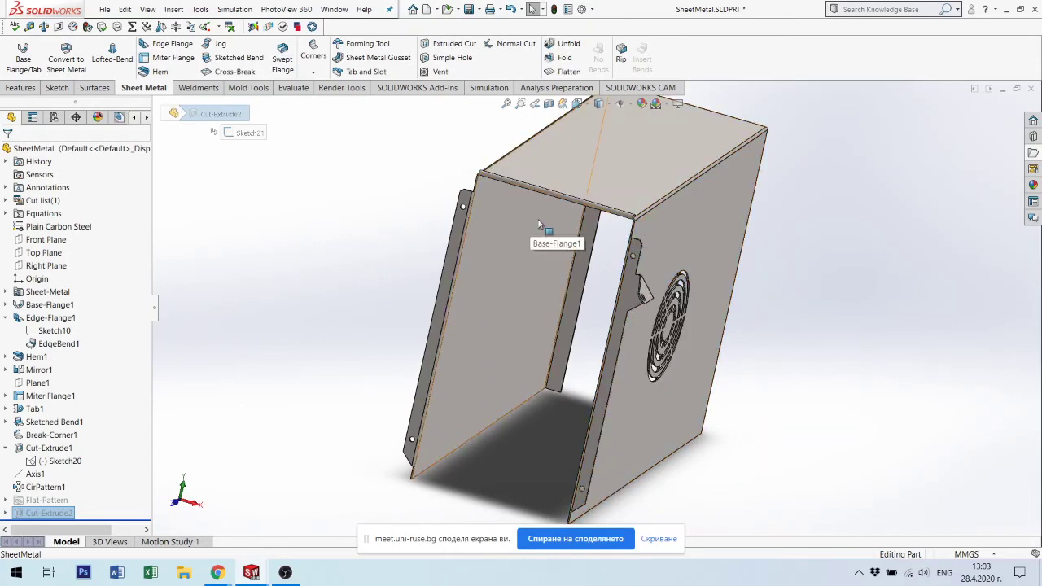
{"action": "scroll", "coordinate": [562, 217], "scroll_direction": "up", "scroll_amount": 4}
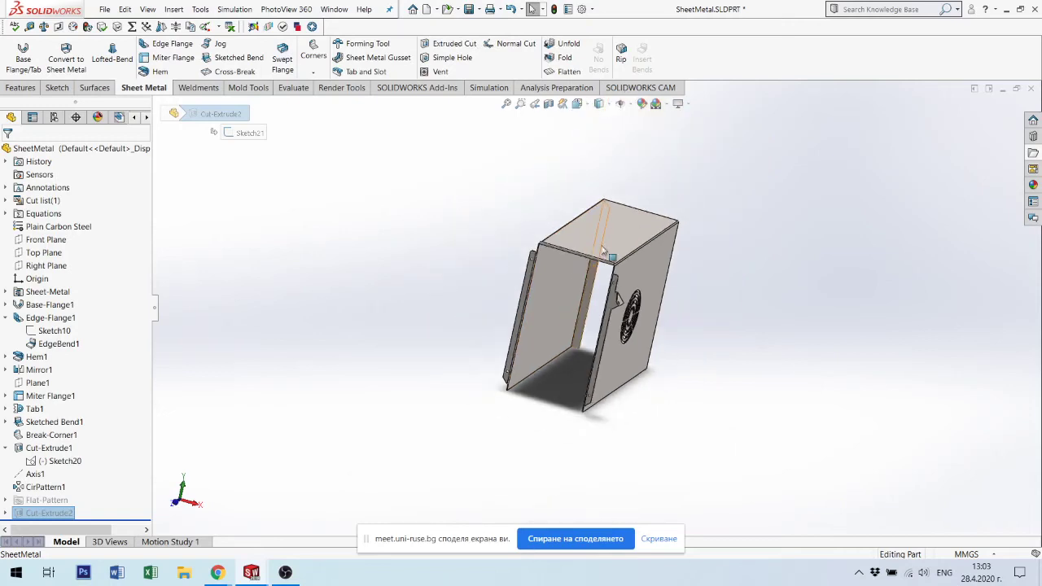
{"action": "mouse_move", "coordinate": [616, 279]}
{"action": "middle_mouse_down"}
{"action": "mouse_move", "coordinate": [454, 225]}
{"action": "mouse_move", "coordinate": [716, 263]}
{"action": "middle_mouse_up"}
{"action": "scroll", "coordinate": [548, 325], "scroll_direction": "down", "scroll_amount": 3}
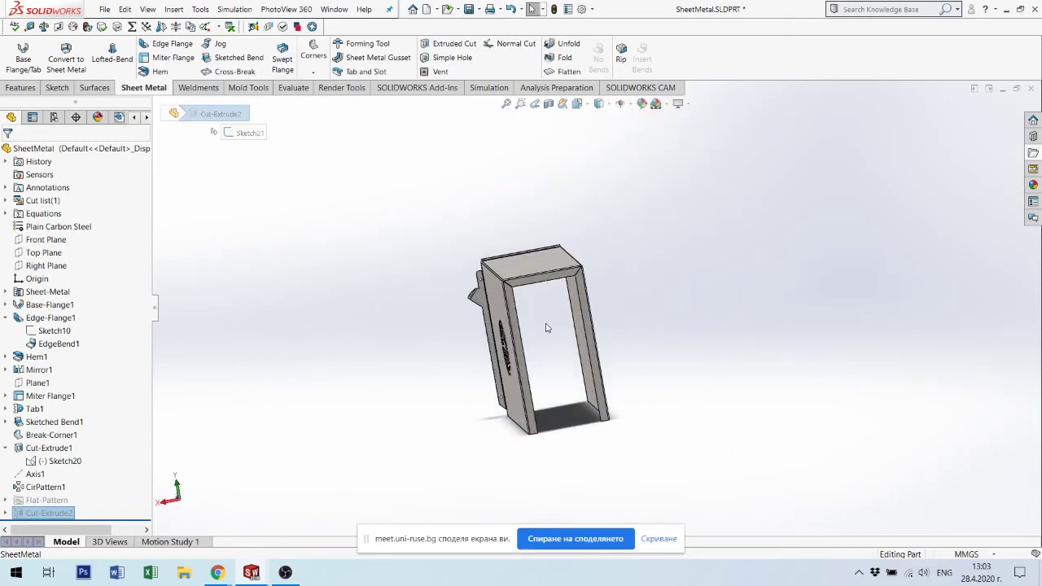
{"action": "mouse_move", "coordinate": [608, 326]}
{"action": "middle_mouse_down"}
{"action": "mouse_move", "coordinate": [639, 406]}
{"action": "mouse_move", "coordinate": [603, 316]}
{"action": "middle_mouse_up"}
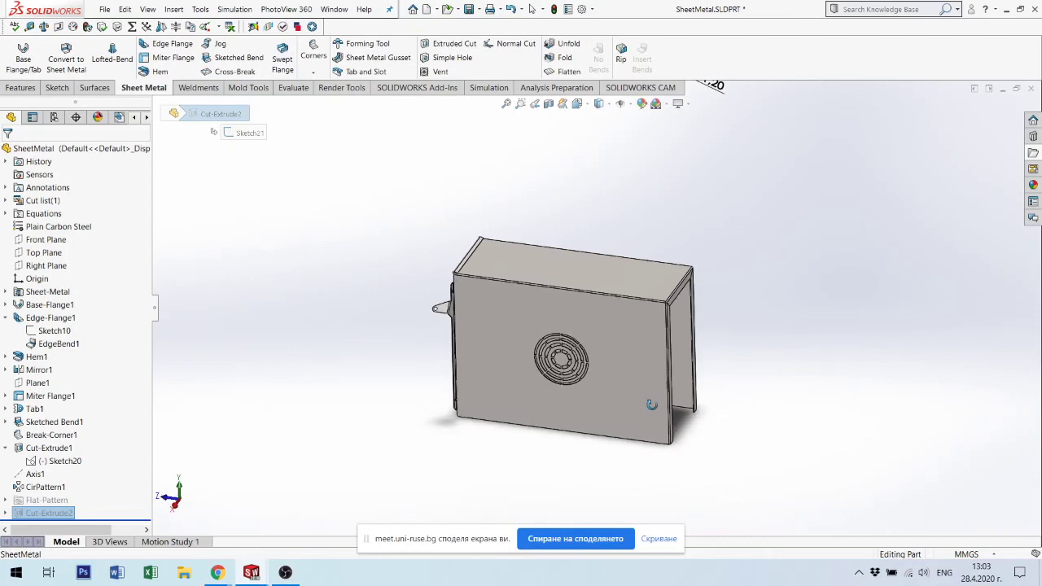
{"action": "scroll", "coordinate": [624, 314], "scroll_direction": "up", "scroll_amount": 2}
{"action": "scroll", "coordinate": [623, 313], "scroll_direction": "down", "scroll_amount": 3}
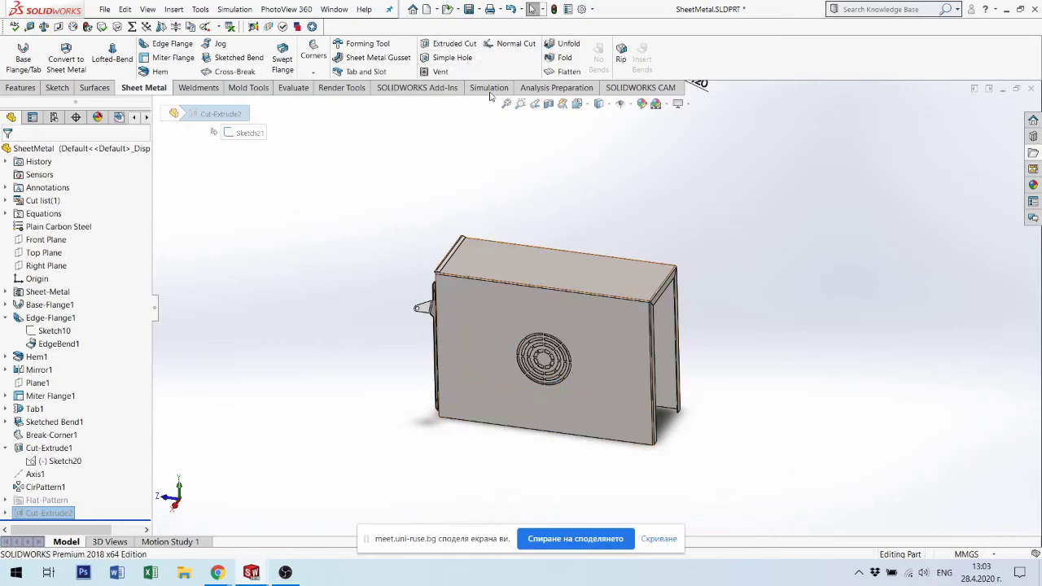
{"action": "left_click", "coordinate": [561, 72]}
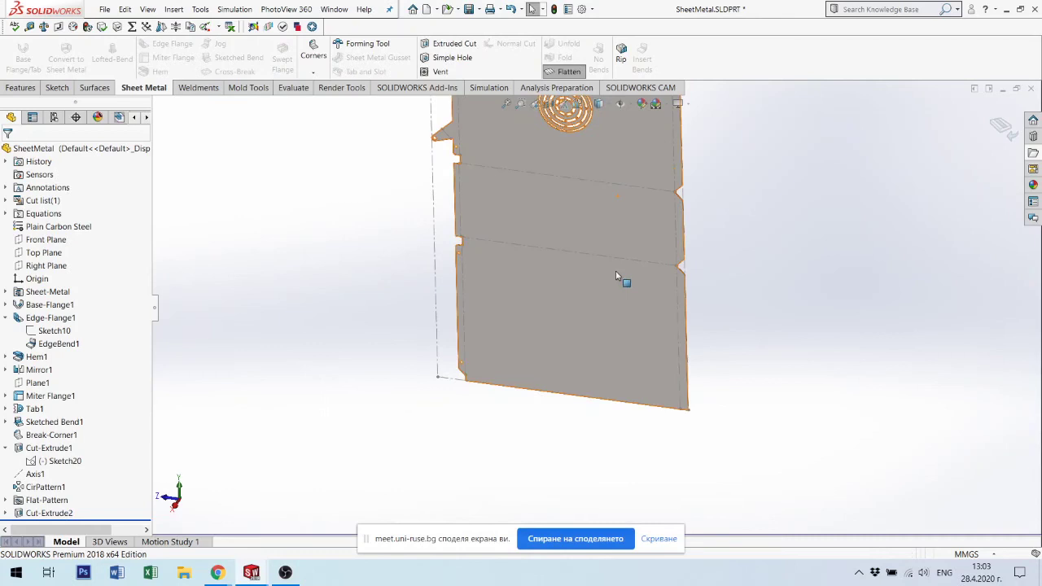
Export the flat face to DXF / DWG as SheetMetal.DXF with the Dxf (*.dxf) file type.
{"action": "scroll", "coordinate": [595, 260], "scroll_direction": "up", "scroll_amount": 3}
{"action": "scroll", "coordinate": [595, 244], "scroll_direction": "down", "scroll_amount": 4}
{"action": "mouse_move", "coordinate": [607, 275]}
{"action": "middle_mouse_down"}
{"action": "mouse_move", "coordinate": [641, 200]}
{"action": "mouse_move", "coordinate": [623, 205]}
{"action": "middle_mouse_up"}
{"action": "right_click", "coordinate": [589, 376]}
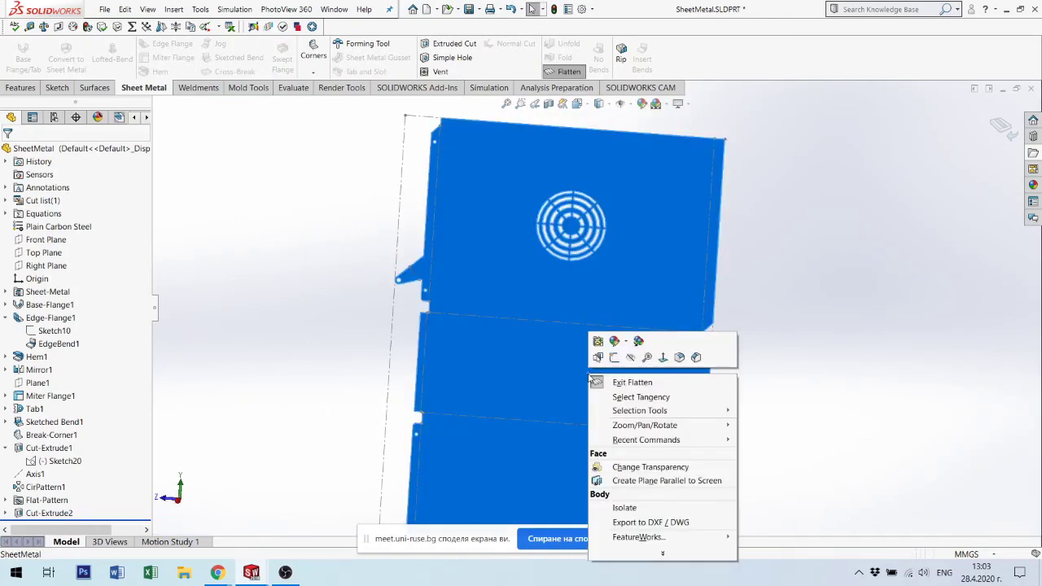
{"action": "left_click", "coordinate": [560, 378]}
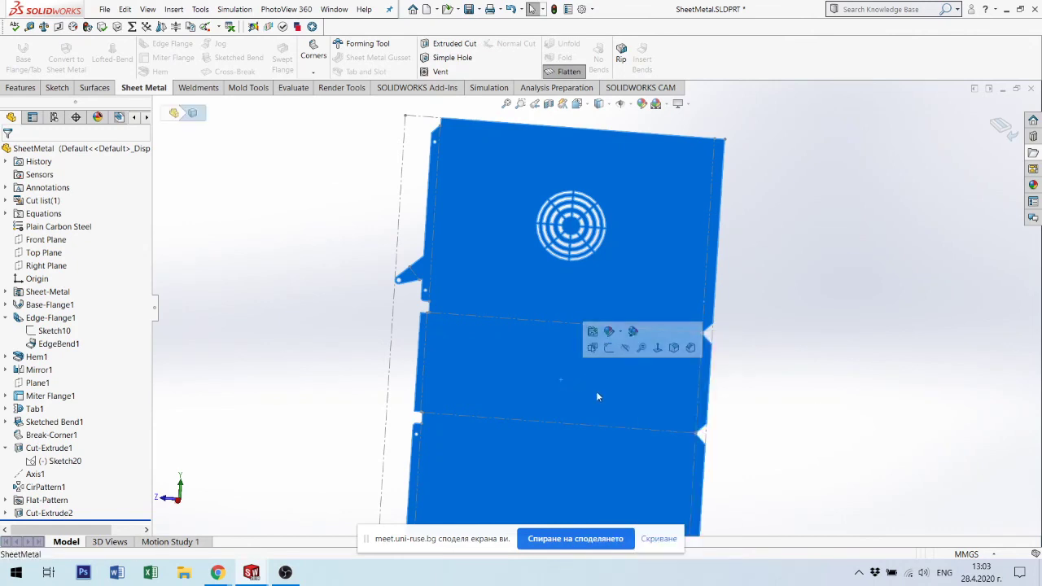
{"action": "right_click", "coordinate": [597, 396]}
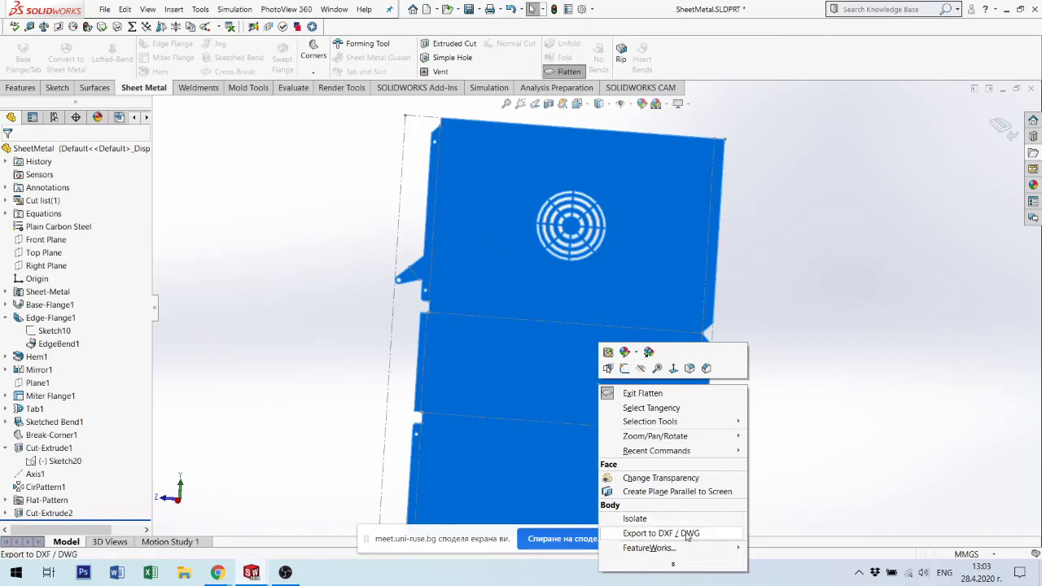
{"action": "left_click", "coordinate": [687, 534]}
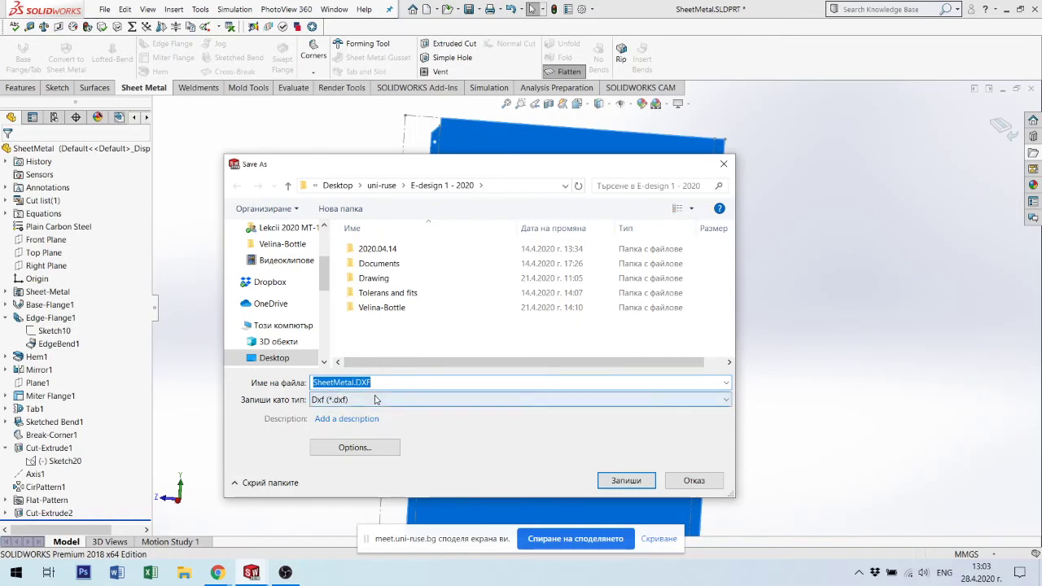
{"action": "left_click", "coordinate": [385, 399]}
{"action": "left_click", "coordinate": [385, 413]}
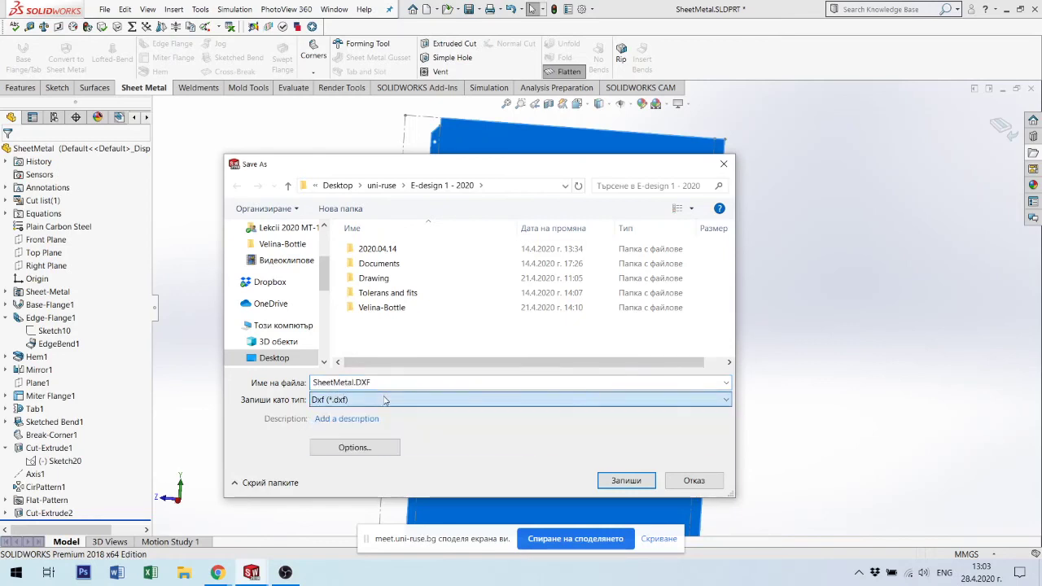
{"action": "left_click", "coordinate": [627, 480]}
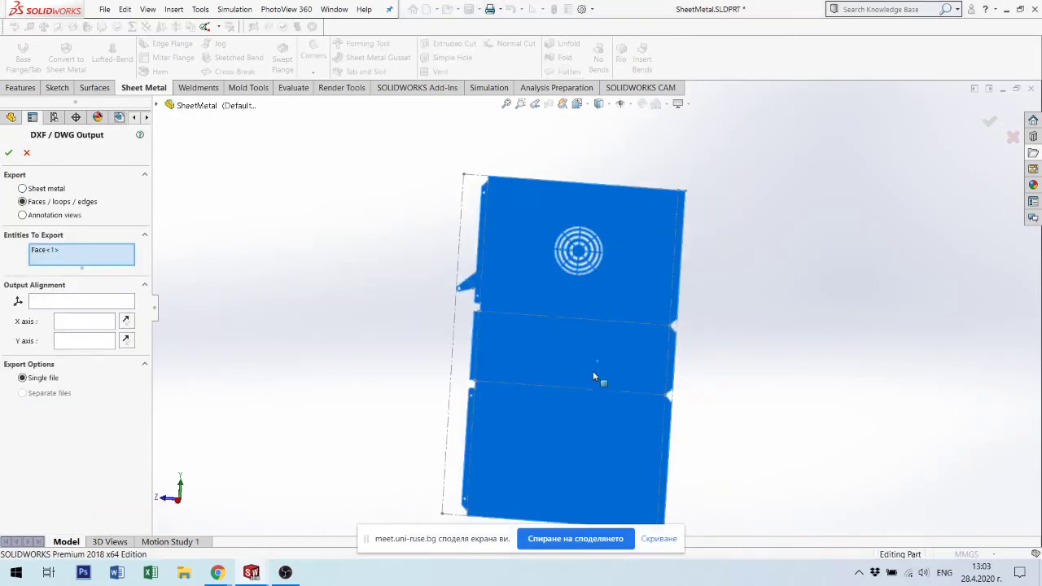
Set the DXF output alignment, view the flat face Normal To, and save the cleaned-up SheetMetal.DXF.
{"action": "left_click", "coordinate": [62, 302]}
{"action": "scroll", "coordinate": [584, 479], "scroll_direction": "down", "scroll_amount": 2}
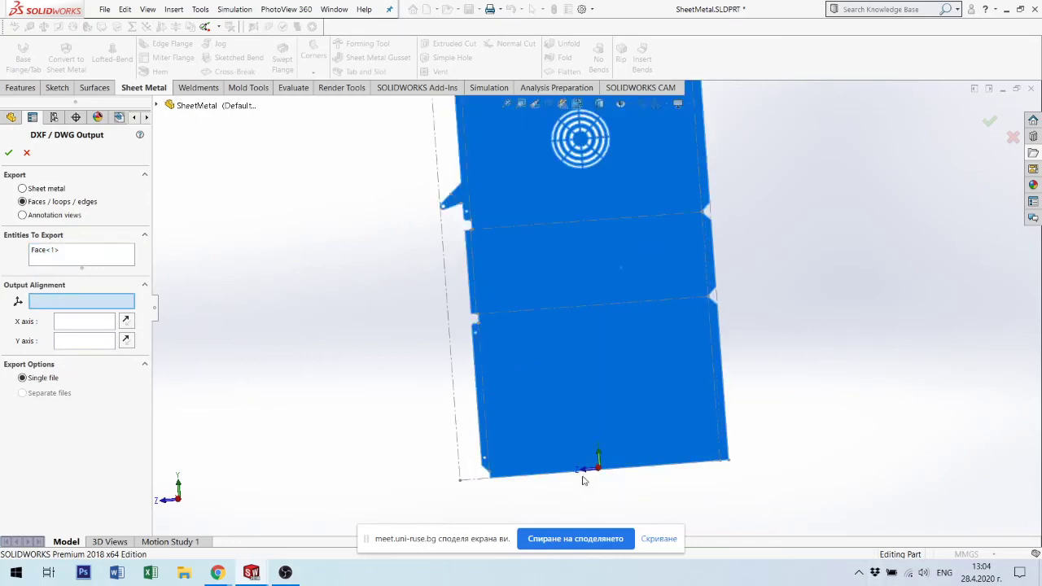
{"action": "scroll", "coordinate": [594, 476], "scroll_direction": "down", "scroll_amount": 2}
{"action": "scroll", "coordinate": [612, 419], "scroll_direction": "down", "scroll_amount": 2}
{"action": "scroll", "coordinate": [612, 416], "scroll_direction": "down", "scroll_amount": 2}
{"action": "middle_click_drag", "start_coordinate": [606, 346], "coordinate": [615, 362]}
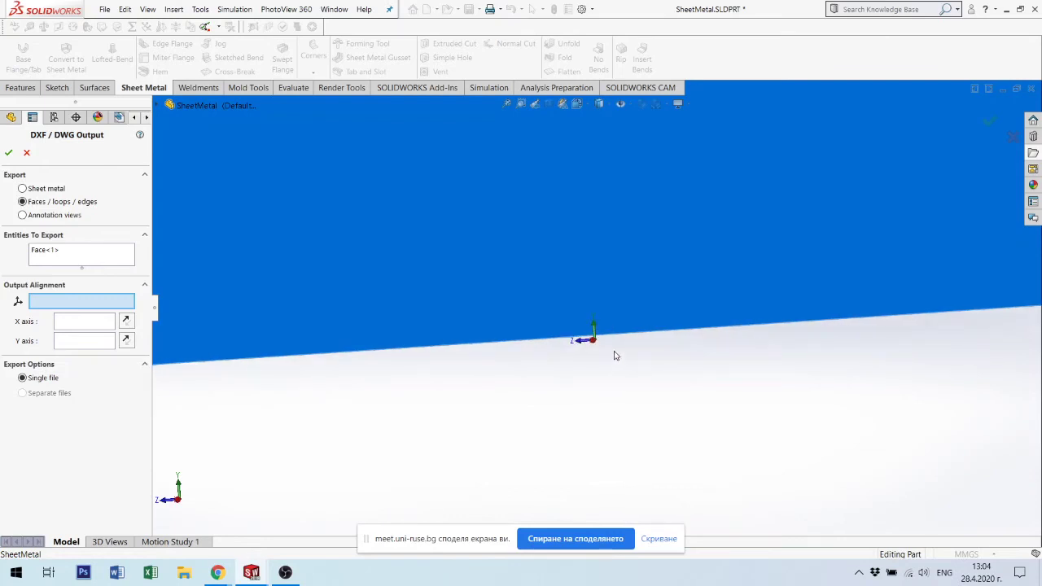
{"action": "key", "text": "ctrl+8"}
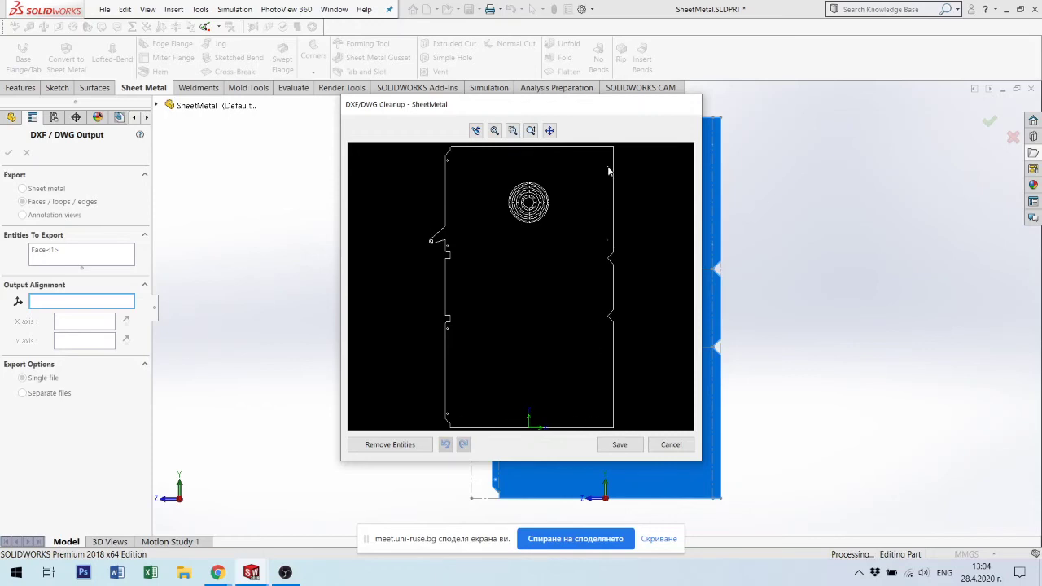
{"action": "left_click", "coordinate": [624, 446]}
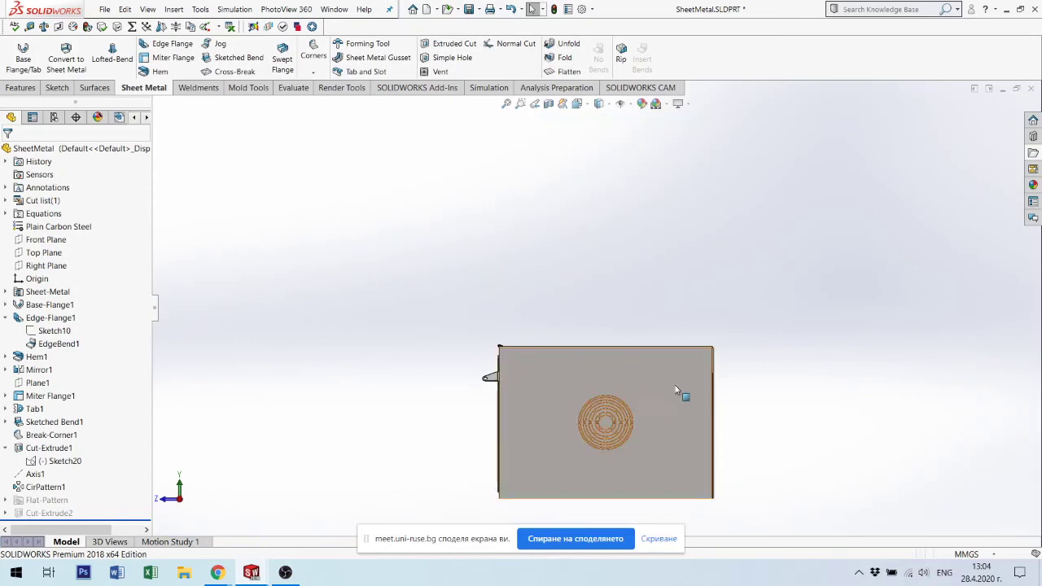
{"action": "key", "text": "ctrl+7"}
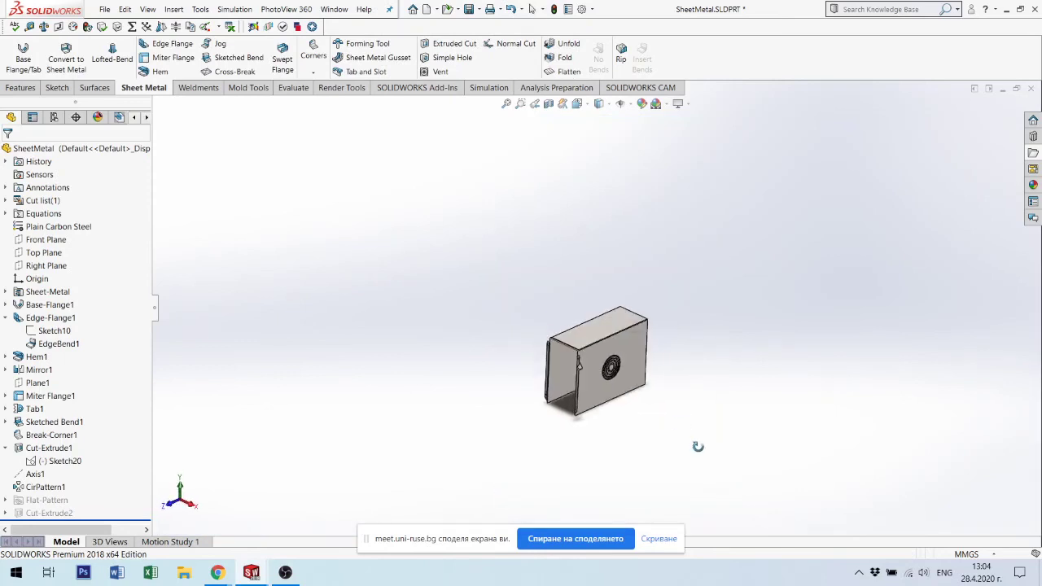
{"action": "scroll", "coordinate": [627, 429], "scroll_direction": "down", "scroll_amount": 3}
{"action": "scroll", "coordinate": [549, 307], "scroll_direction": "down", "scroll_amount": 2}
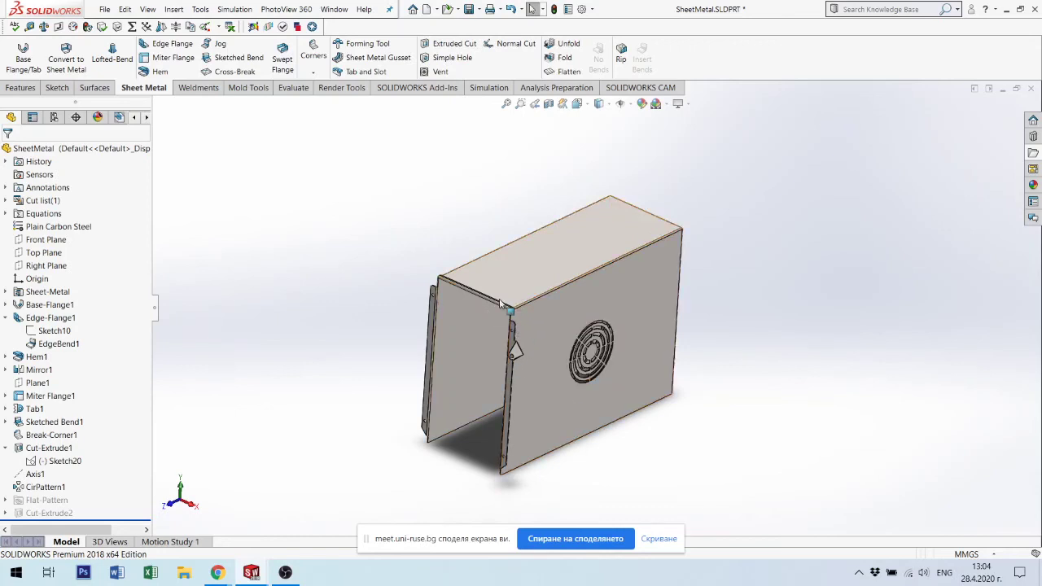
{"action": "middle_click_drag", "start_coordinate": [538, 472], "coordinate": [595, 225]}
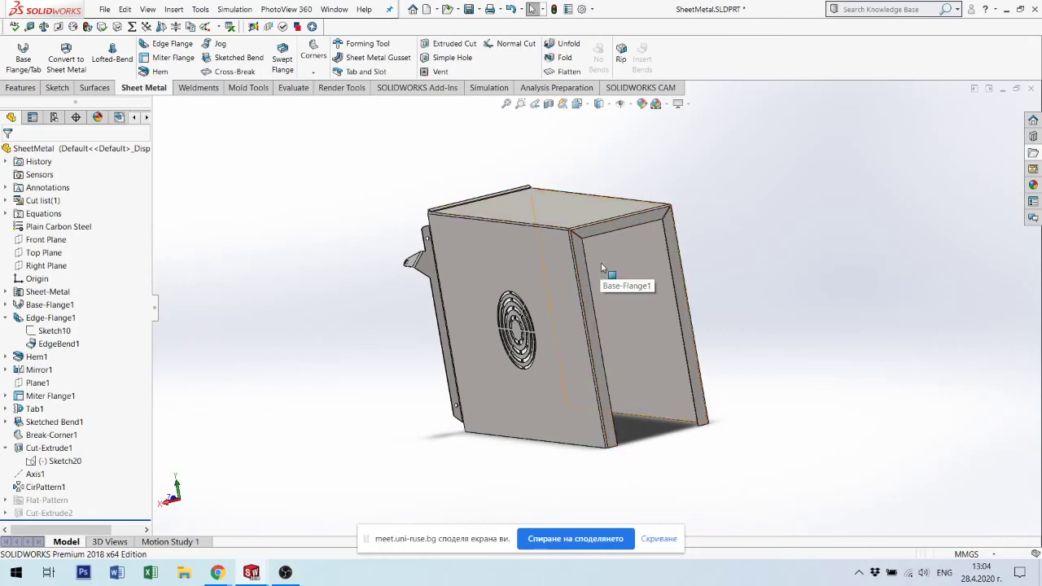
{"action": "mouse_move", "coordinate": [601, 262]}
{"action": "middle_mouse_down"}
{"action": "mouse_move", "coordinate": [714, 269]}
{"action": "mouse_move", "coordinate": [695, 262]}
{"action": "middle_mouse_up"}
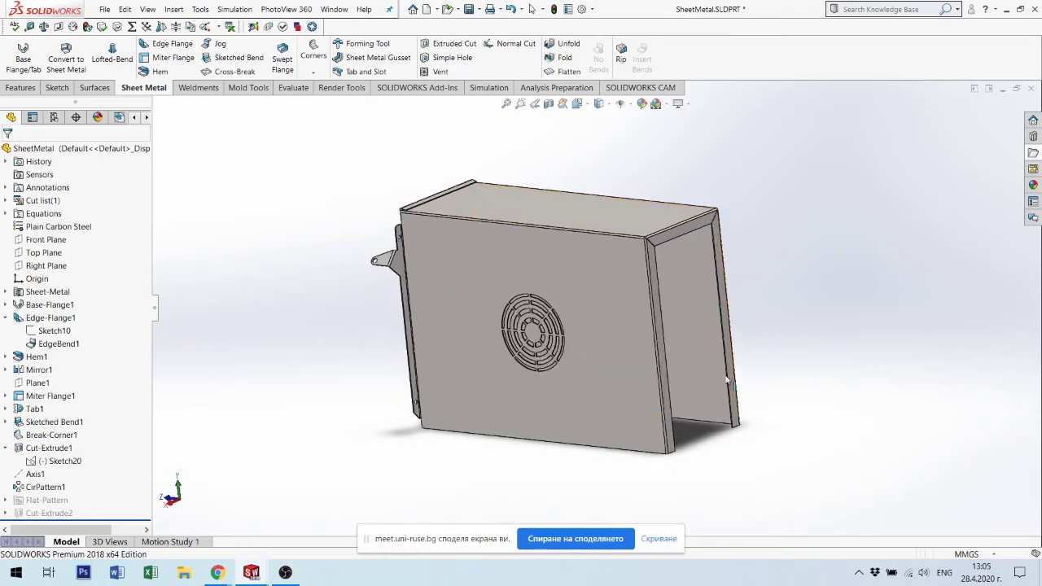
{"action": "scroll", "coordinate": [589, 373], "scroll_direction": "up", "scroll_amount": 3}
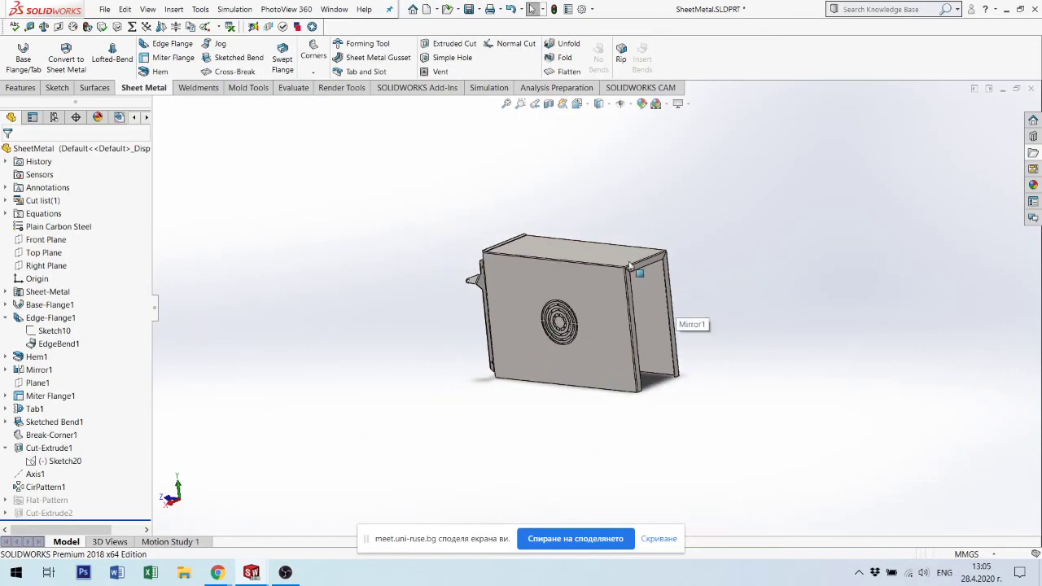
{"action": "scroll", "coordinate": [675, 321], "scroll_direction": "down", "scroll_amount": 3}
{"action": "scroll", "coordinate": [526, 389], "scroll_direction": "up", "scroll_amount": 1}
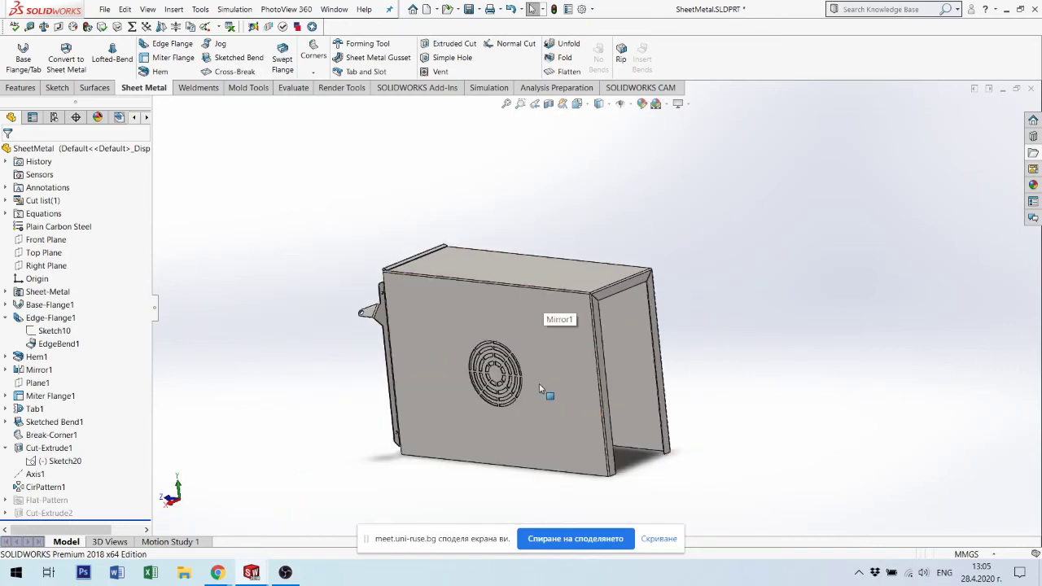
{"action": "mouse_move", "coordinate": [539, 388]}
{"action": "middle_mouse_down"}
{"action": "mouse_move", "coordinate": [535, 309]}
{"action": "mouse_move", "coordinate": [574, 332]}
{"action": "middle_mouse_up"}
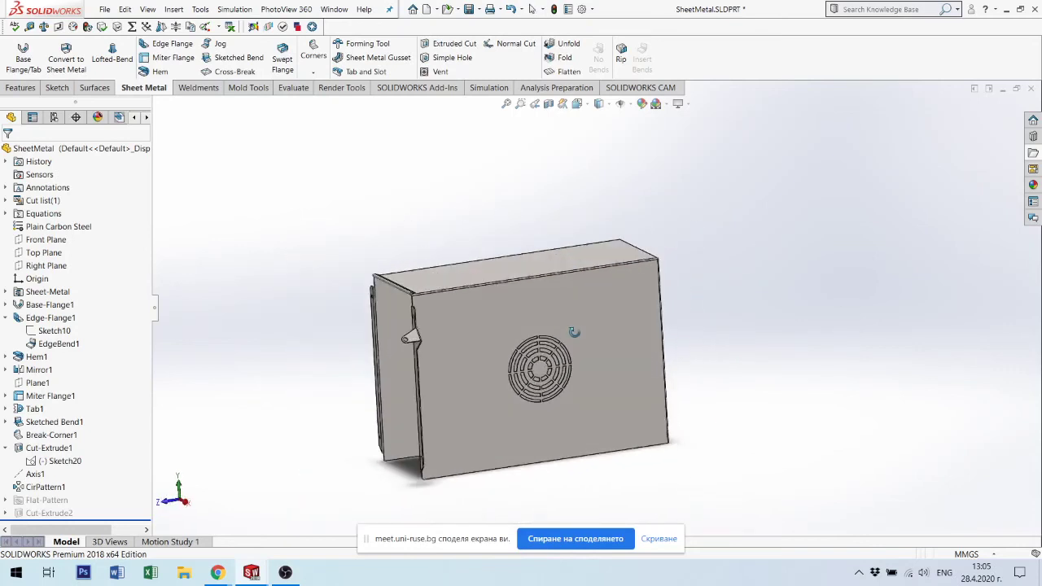
{"action": "scroll", "coordinate": [570, 342], "scroll_direction": "down", "scroll_amount": 2}
{"action": "scroll", "coordinate": [570, 341], "scroll_direction": "down", "scroll_amount": 1}
{"action": "mouse_move", "coordinate": [615, 421]}
{"action": "middle_mouse_down"}
{"action": "mouse_move", "coordinate": [586, 365]}
{"action": "mouse_move", "coordinate": [524, 396]}
{"action": "mouse_move", "coordinate": [535, 430]}
{"action": "mouse_move", "coordinate": [565, 314]}
{"action": "middle_mouse_up"}
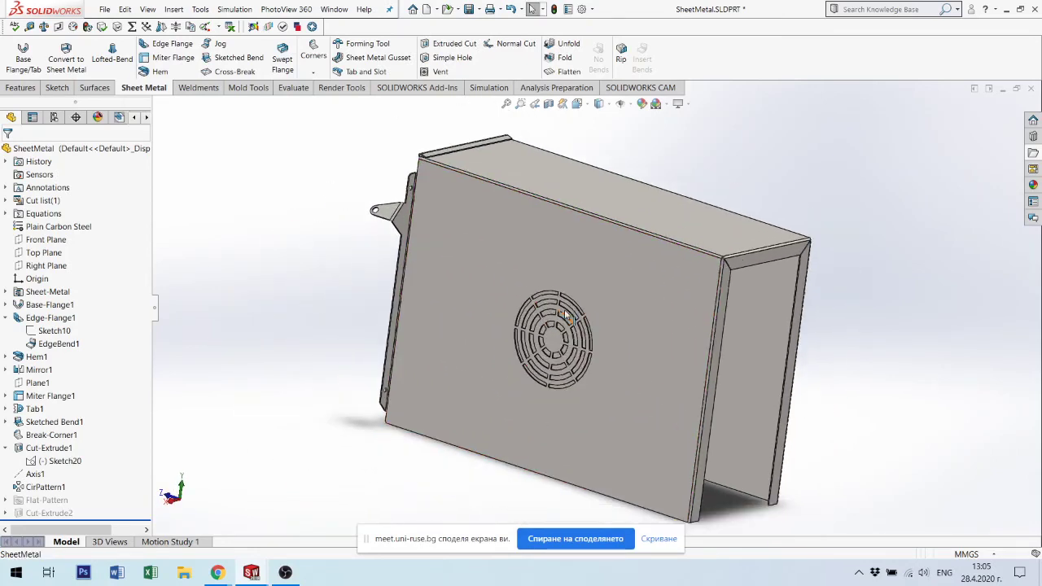
{"action": "scroll", "coordinate": [602, 309], "scroll_direction": "up", "scroll_amount": 2}
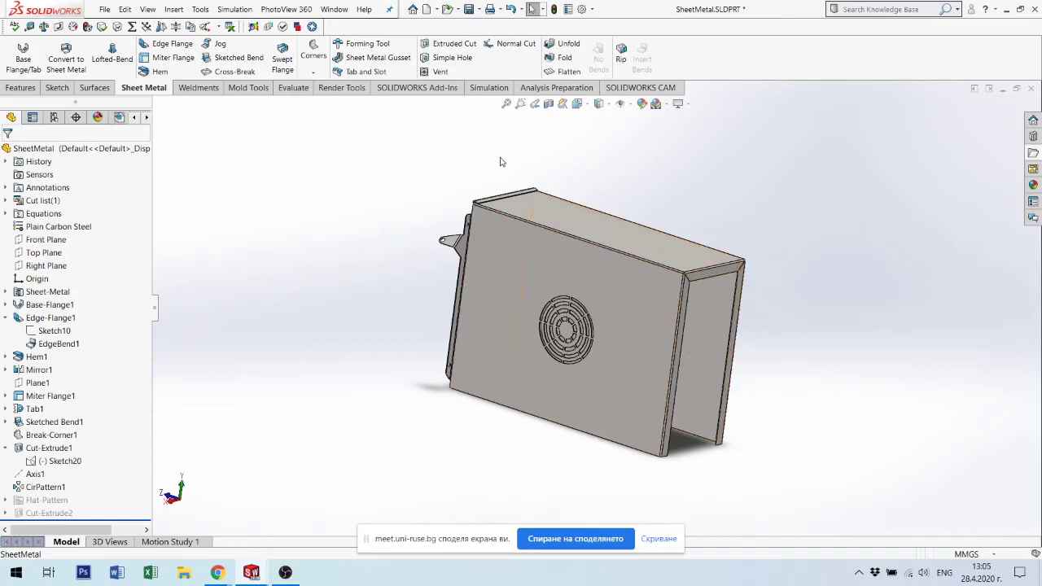
{"action": "mouse_move", "coordinate": [623, 369]}
{"action": "middle_mouse_down"}
{"action": "mouse_move", "coordinate": [518, 424]}
{"action": "mouse_move", "coordinate": [572, 286]}
{"action": "middle_mouse_up"}
{"action": "mouse_move", "coordinate": [629, 250]}
{"action": "middle_mouse_down"}
{"action": "mouse_move", "coordinate": [610, 245]}
{"action": "mouse_move", "coordinate": [660, 379]}
{"action": "middle_mouse_up"}
{"action": "scroll", "coordinate": [623, 252], "scroll_direction": "up", "scroll_amount": 2}
{"action": "scroll", "coordinate": [621, 277], "scroll_direction": "up", "scroll_amount": 3}
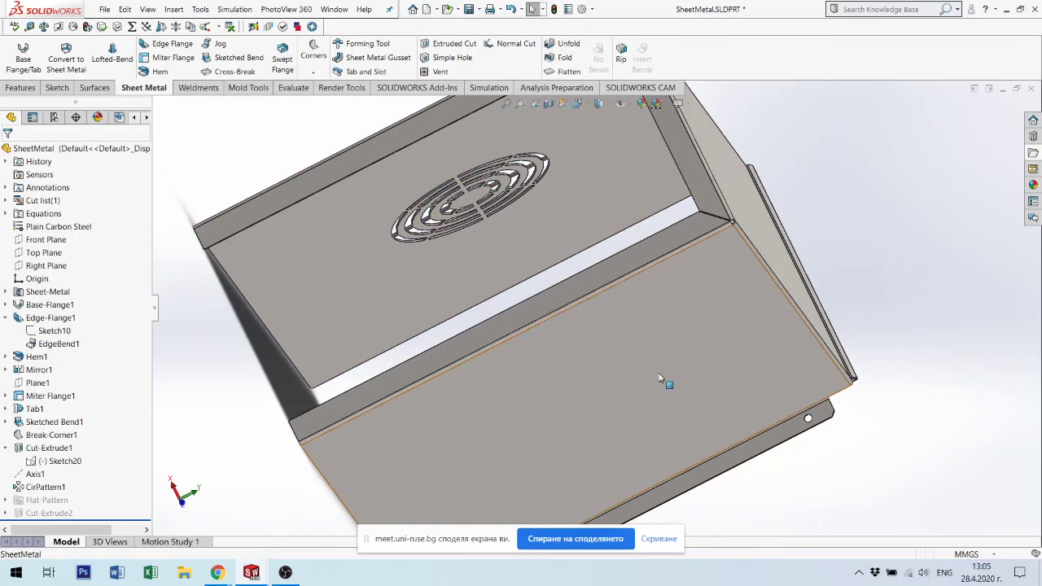
{"action": "scroll", "coordinate": [643, 363], "scroll_direction": "up", "scroll_amount": 3}
{"action": "scroll", "coordinate": [628, 348], "scroll_direction": "up", "scroll_amount": 2}
{"action": "mouse_move", "coordinate": [623, 344]}
{"action": "middle_mouse_down"}
{"action": "mouse_move", "coordinate": [516, 262]}
{"action": "mouse_move", "coordinate": [572, 225]}
{"action": "mouse_move", "coordinate": [589, 170]}
{"action": "mouse_move", "coordinate": [561, 184]}
{"action": "middle_mouse_up"}
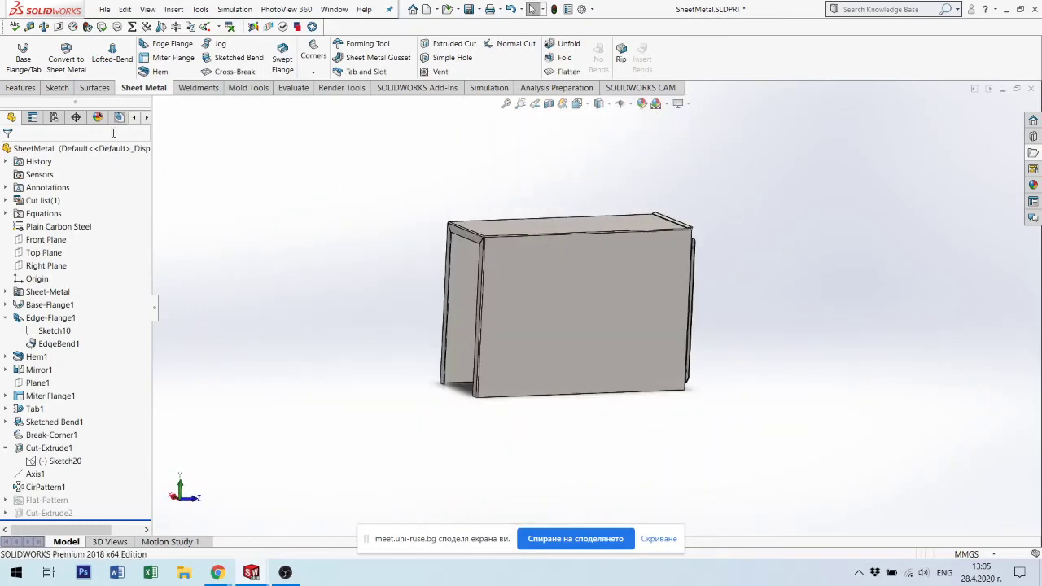
{"action": "mouse_move", "coordinate": [483, 251]}
{"action": "middle_mouse_down"}
{"action": "mouse_move", "coordinate": [513, 263]}
{"action": "mouse_move", "coordinate": [489, 309]}
{"action": "middle_mouse_up"}
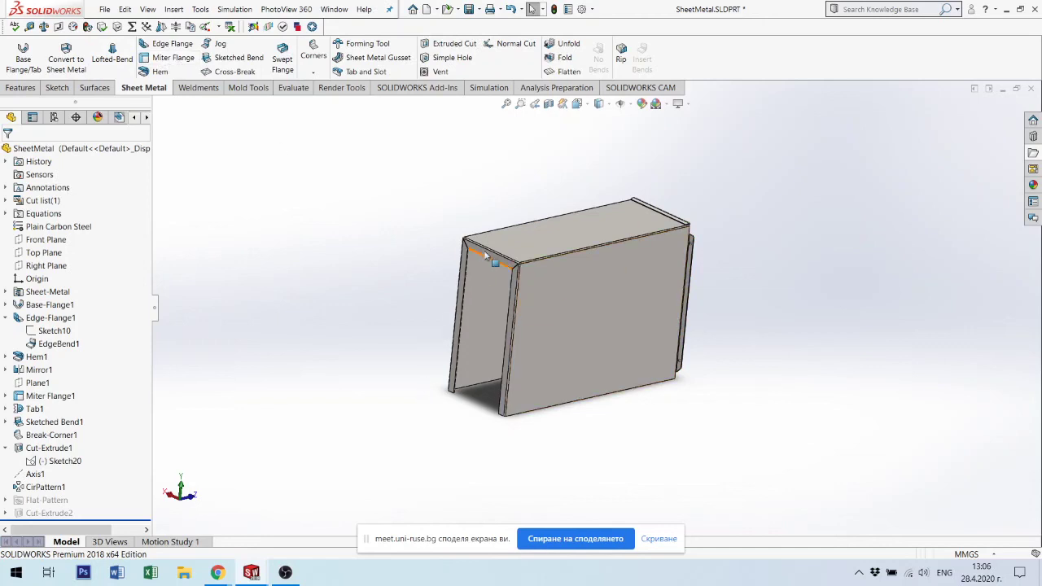
Inspect the sheet-metal box's top hem and fan-grille side, and browse the Sketch and Weldments tools.
{"action": "scroll", "coordinate": [515, 274], "scroll_direction": "down", "scroll_amount": 1}
{"action": "scroll", "coordinate": [537, 269], "scroll_direction": "down", "scroll_amount": 2}
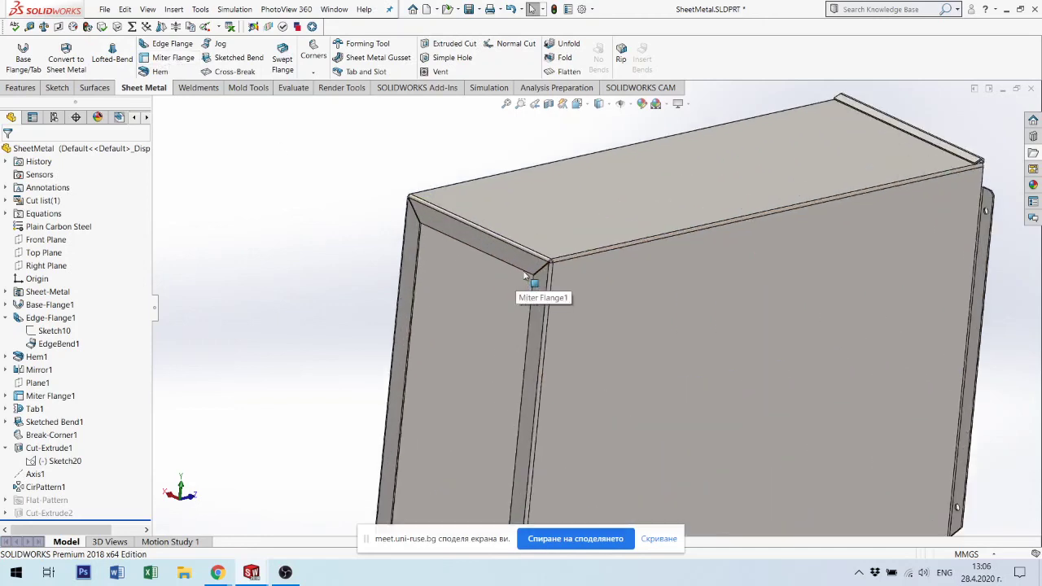
{"action": "scroll", "coordinate": [551, 265], "scroll_direction": "down", "scroll_amount": 2}
{"action": "scroll", "coordinate": [562, 273], "scroll_direction": "down", "scroll_amount": 1}
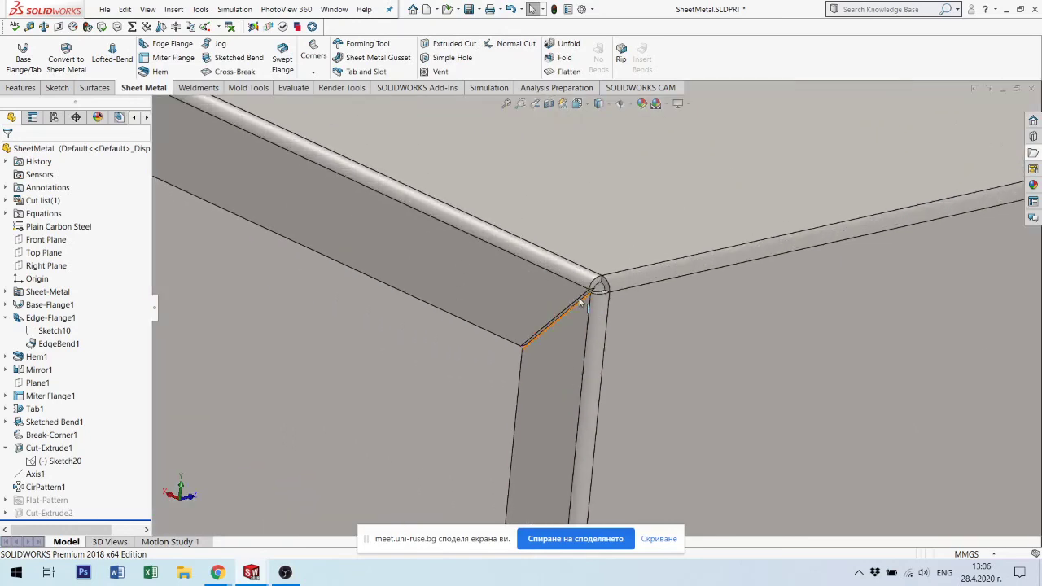
{"action": "scroll", "coordinate": [557, 321], "scroll_direction": "up", "scroll_amount": 2}
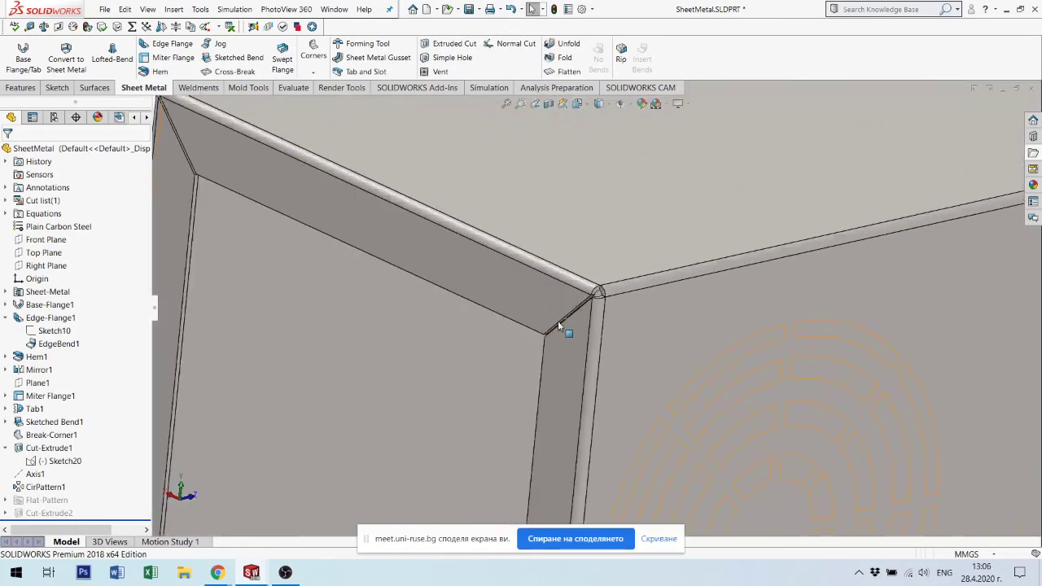
{"action": "scroll", "coordinate": [558, 321], "scroll_direction": "up", "scroll_amount": 1}
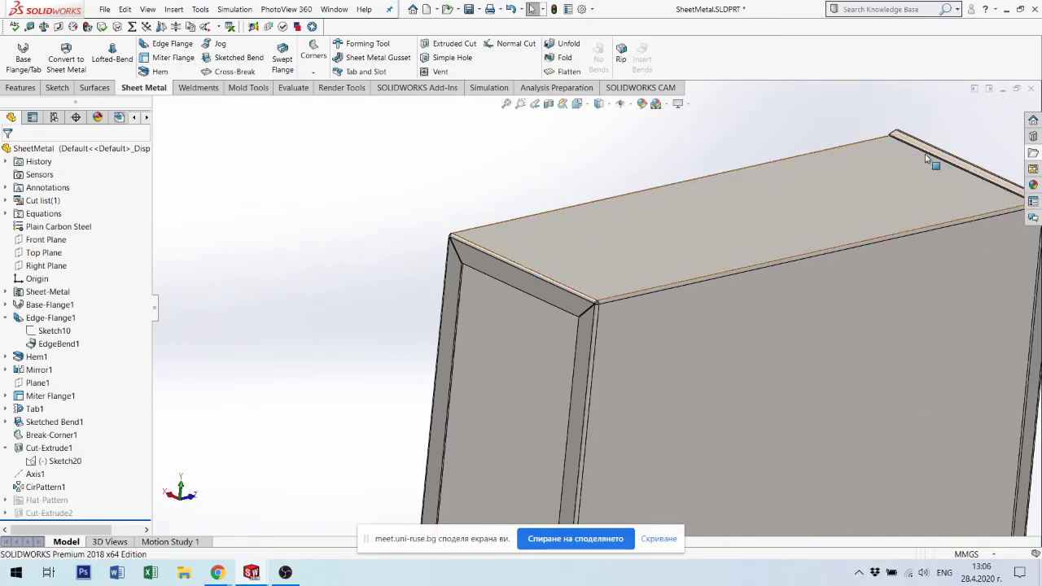
{"action": "scroll", "coordinate": [753, 228], "scroll_direction": "up", "scroll_amount": 2}
{"action": "scroll", "coordinate": [753, 228], "scroll_direction": "down", "scroll_amount": 2}
{"action": "middle_click_drag", "start_coordinate": [809, 233], "coordinate": [816, 280]}
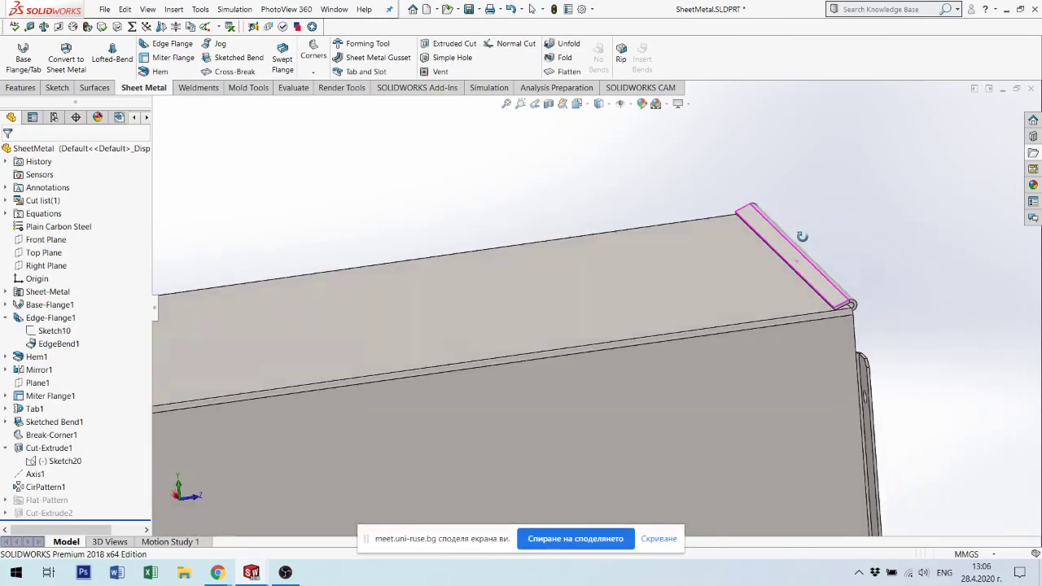
{"action": "scroll", "coordinate": [816, 279], "scroll_direction": "up", "scroll_amount": 1}
{"action": "scroll", "coordinate": [658, 256], "scroll_direction": "up", "scroll_amount": 1}
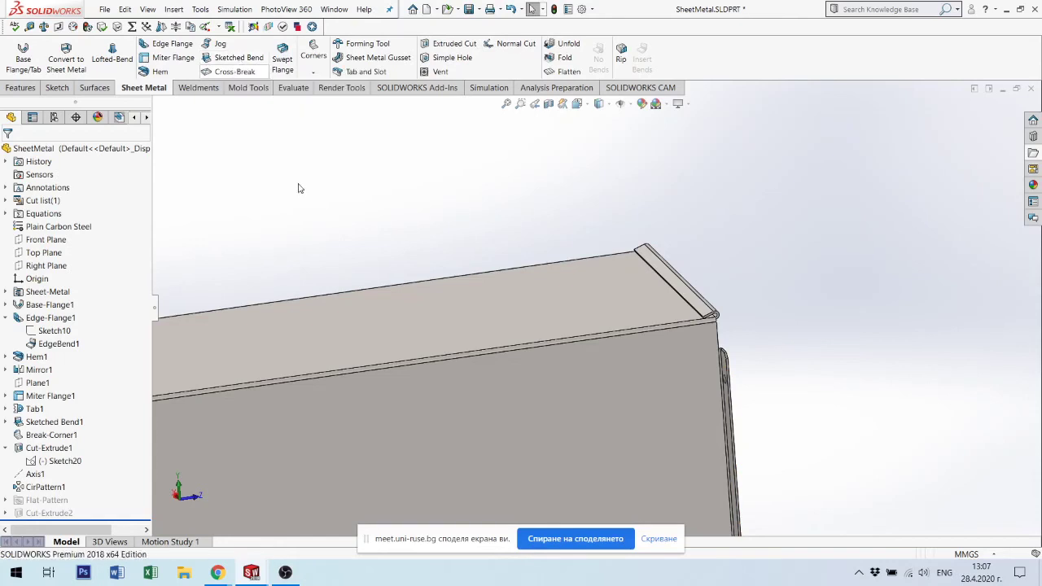
{"action": "scroll", "coordinate": [308, 453], "scroll_direction": "up", "scroll_amount": 2}
{"action": "scroll", "coordinate": [307, 454], "scroll_direction": "up", "scroll_amount": 3}
{"action": "scroll", "coordinate": [591, 302], "scroll_direction": "down", "scroll_amount": 3}
{"action": "scroll", "coordinate": [590, 301], "scroll_direction": "up", "scroll_amount": 3}
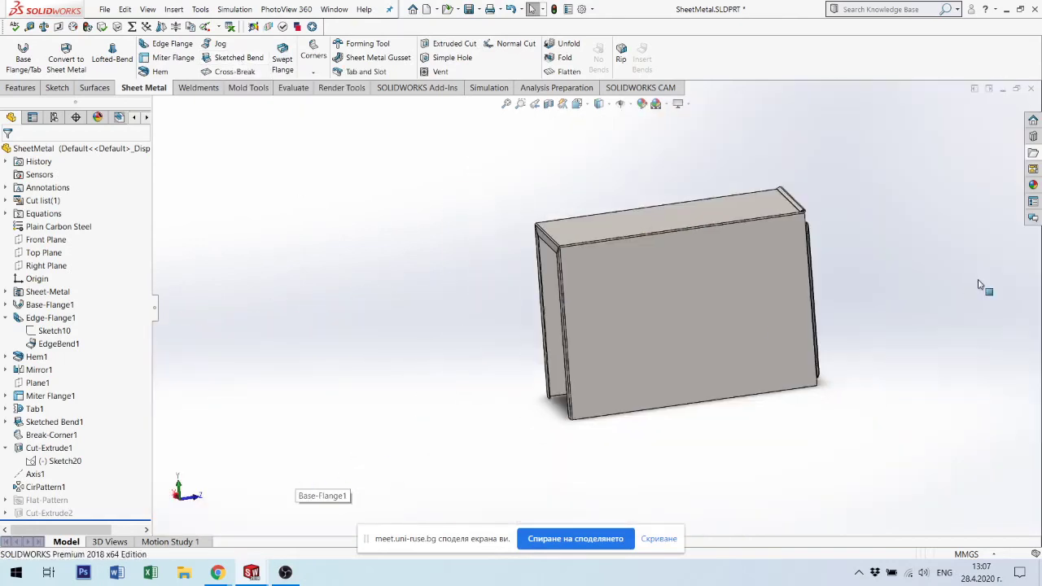
{"action": "middle_click_drag", "start_coordinate": [775, 254], "coordinate": [780, 277]}
{"action": "scroll", "coordinate": [780, 277], "scroll_direction": "down", "scroll_amount": 3}
{"action": "scroll", "coordinate": [749, 249], "scroll_direction": "down", "scroll_amount": 2}
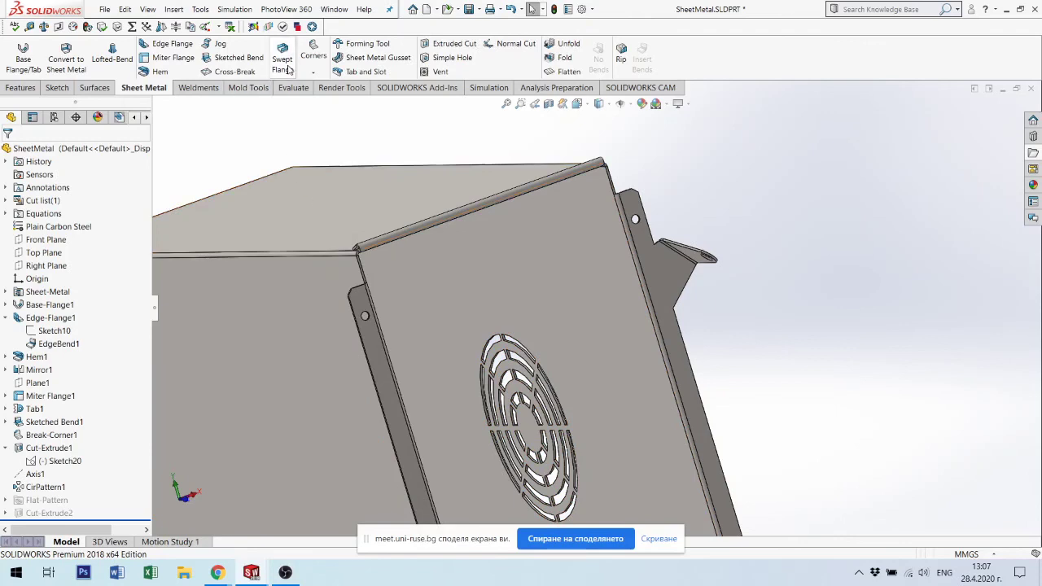
{"action": "scroll", "coordinate": [286, 65], "scroll_direction": "down", "scroll_amount": 2}
{"action": "scroll", "coordinate": [293, 62], "scroll_direction": "down", "scroll_amount": 1}
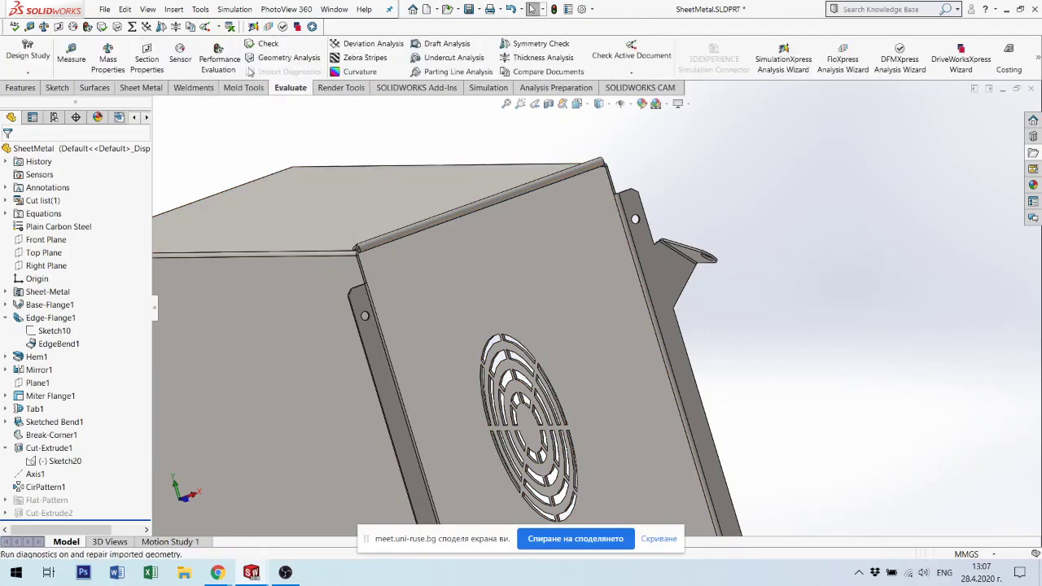
{"action": "scroll", "coordinate": [276, 66], "scroll_direction": "up", "scroll_amount": 3}
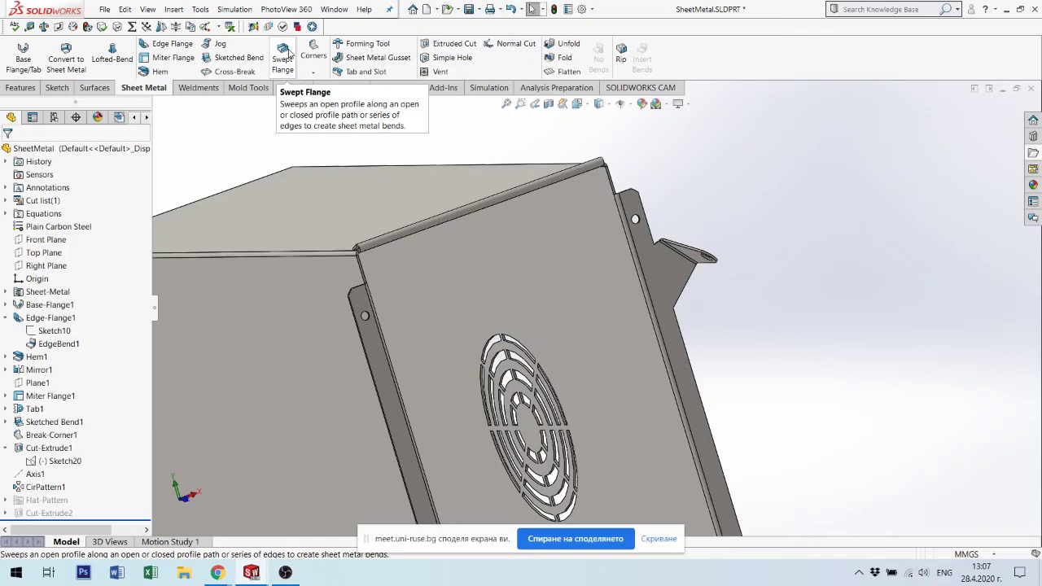
{"action": "scroll", "coordinate": [453, 356], "scroll_direction": "up", "scroll_amount": 3}
{"action": "mouse_move", "coordinate": [454, 355]}
{"action": "middle_mouse_down"}
{"action": "mouse_move", "coordinate": [604, 296]}
{"action": "mouse_move", "coordinate": [607, 256]}
{"action": "middle_mouse_up"}
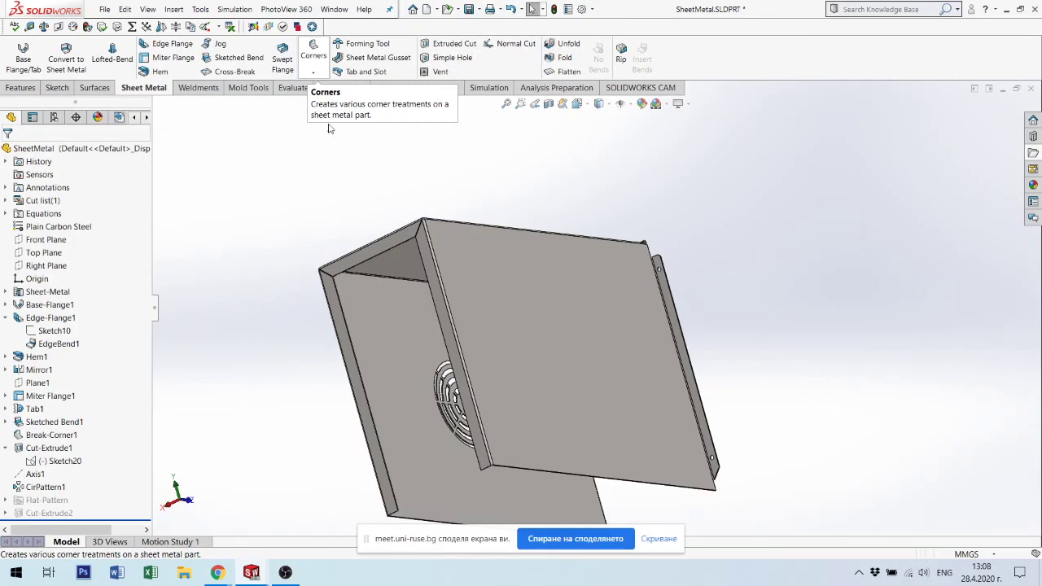
{"action": "scroll", "coordinate": [483, 461], "scroll_direction": "down", "scroll_amount": 1}
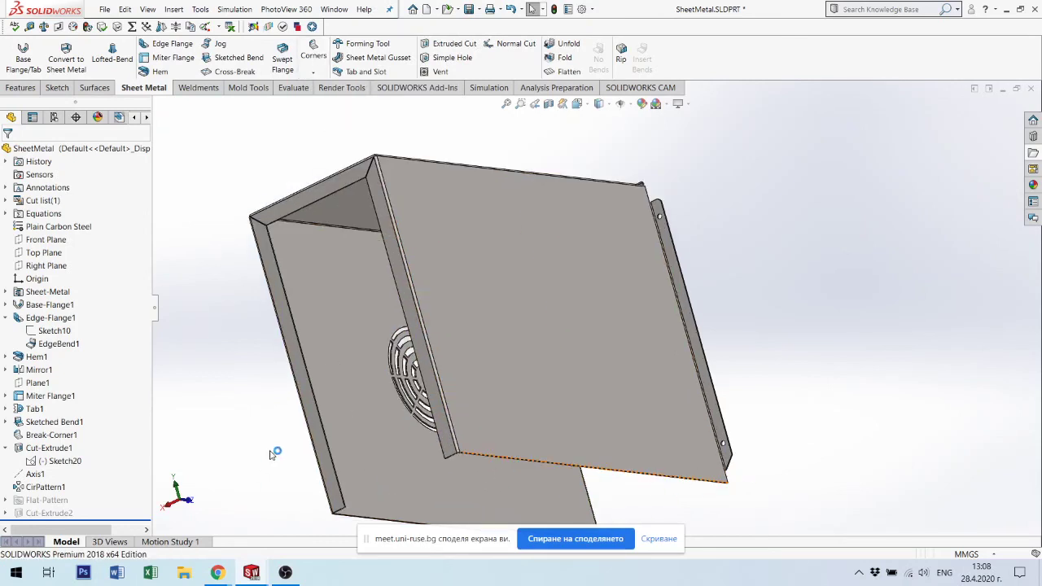
{"action": "key", "text": "z"}
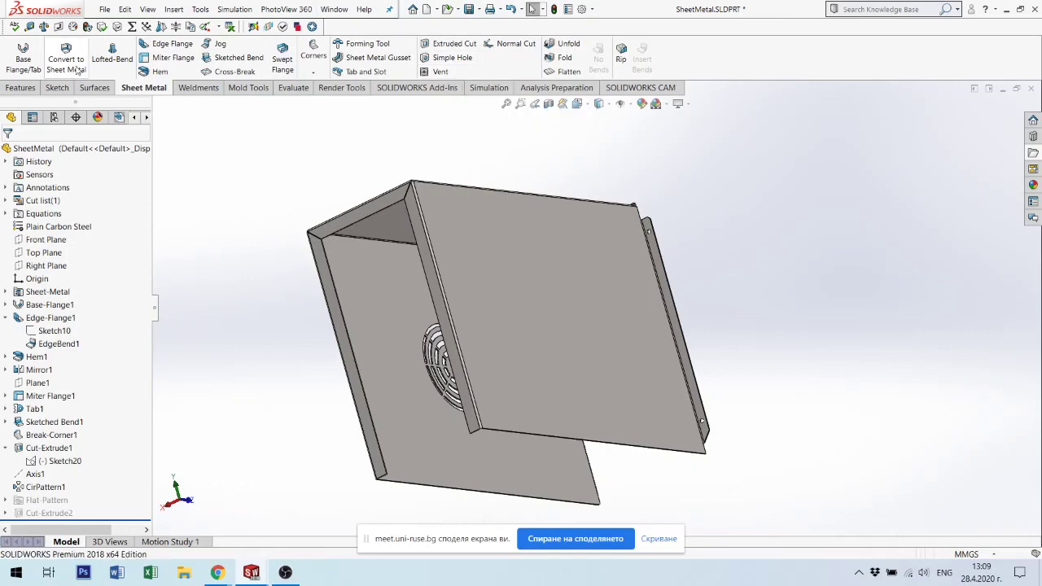
{"action": "left_click", "coordinate": [57, 88]}
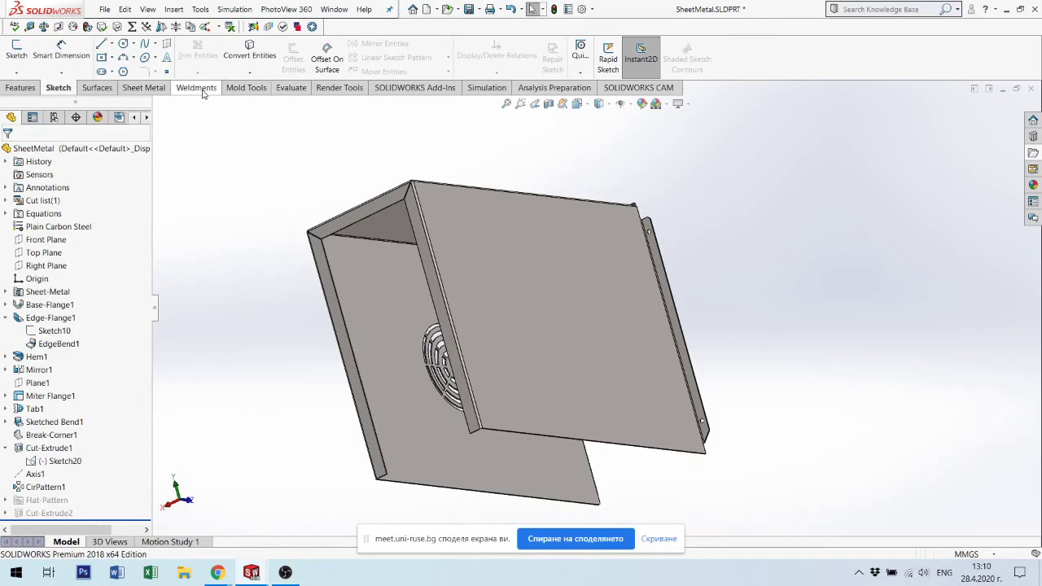
{"action": "left_click", "coordinate": [203, 93]}
{"action": "left_click", "coordinate": [136, 90]}
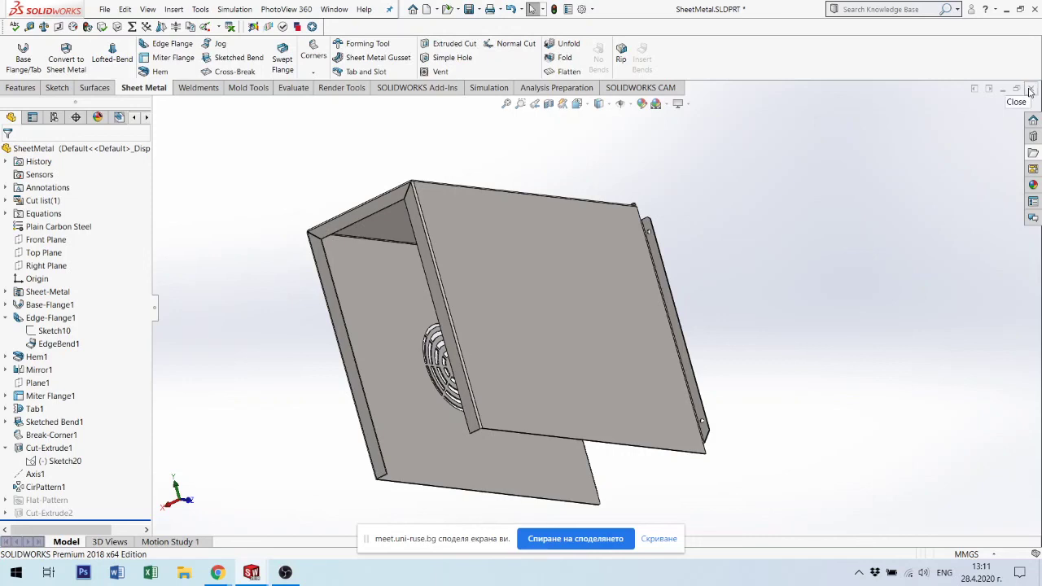
Close the box part with Save All and create a new Part document.
{"action": "left_click", "coordinate": [1031, 91]}
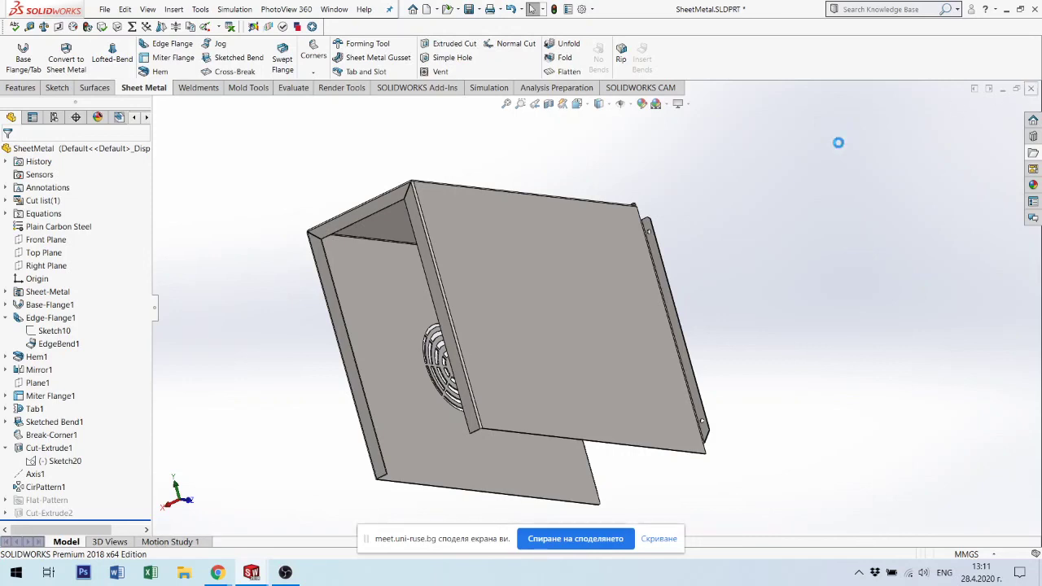
{"action": "left_click", "coordinate": [481, 259]}
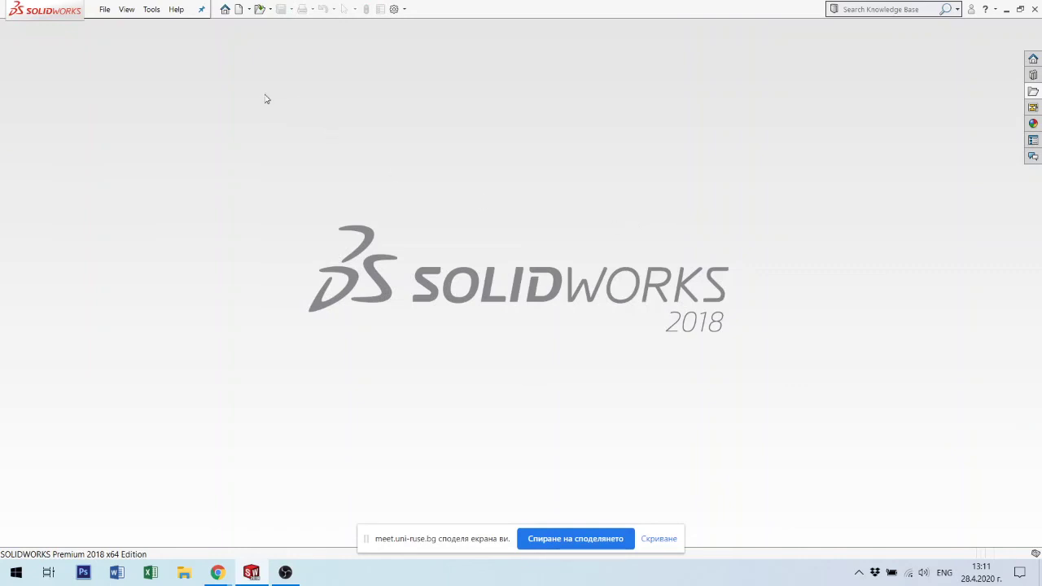
{"action": "left_click", "coordinate": [238, 9]}
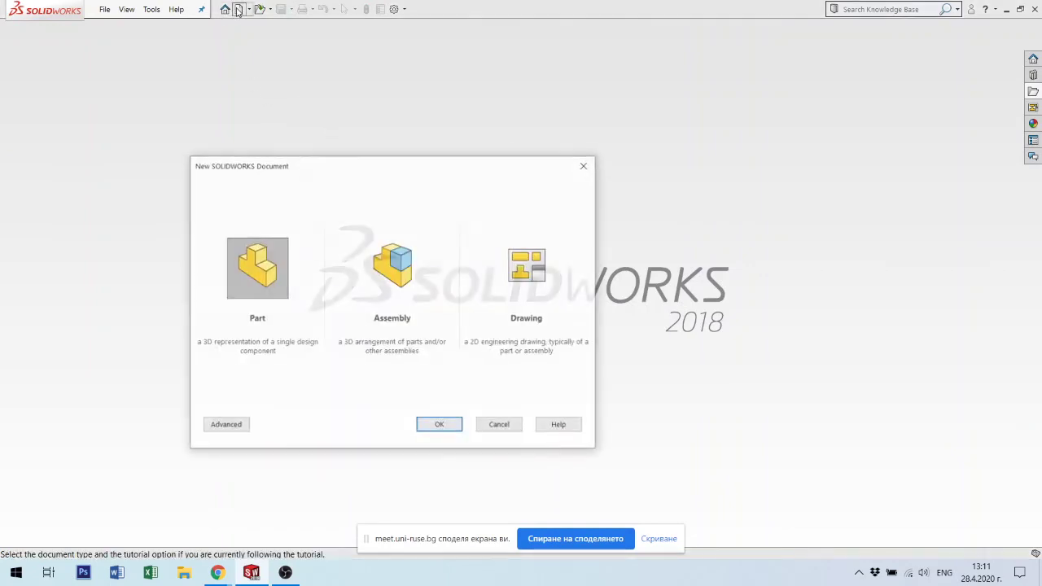
{"action": "left_click", "coordinate": [436, 424]}
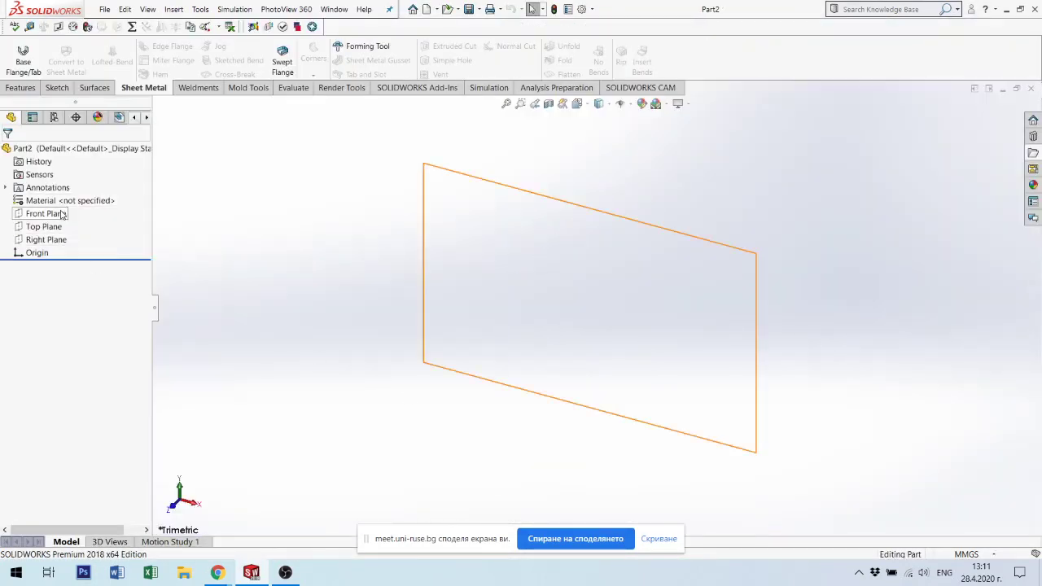
{"action": "left_click", "coordinate": [62, 214]}
Draw a centre rectangle at the origin on the Front Plane.
{"action": "left_click", "coordinate": [73, 197]}
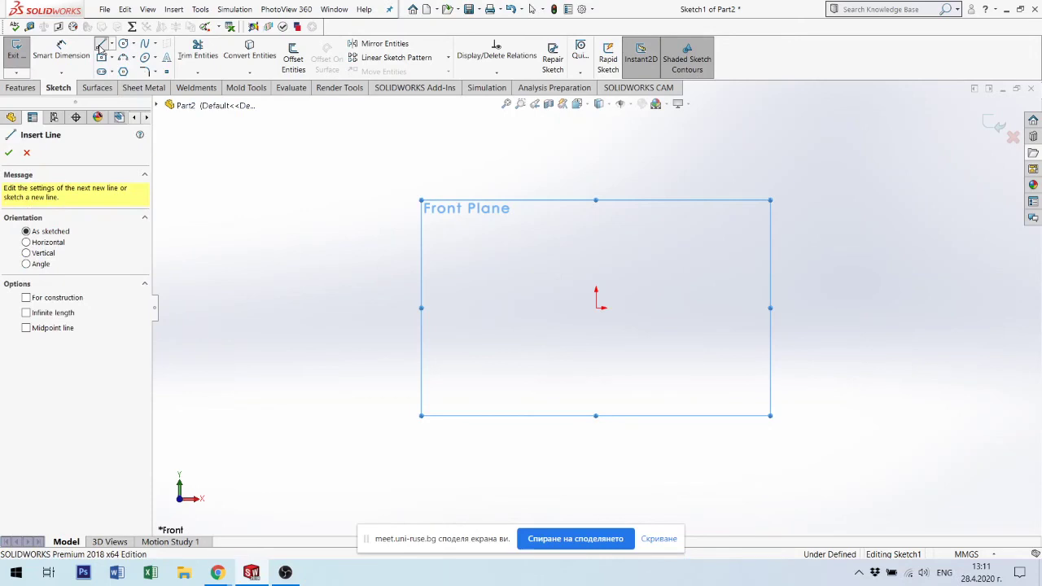
{"action": "left_click", "coordinate": [102, 57]}
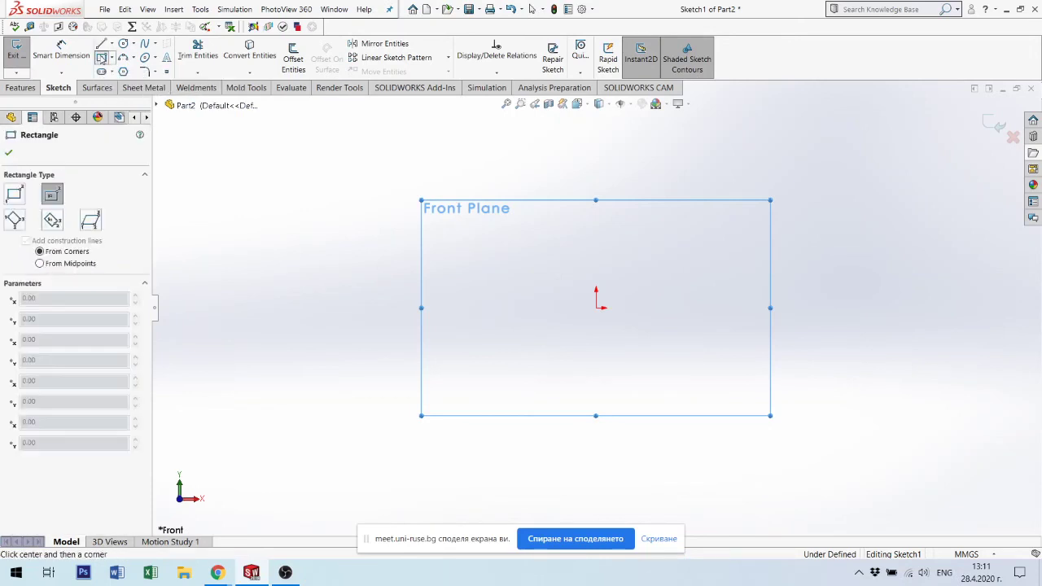
{"action": "left_click", "coordinate": [597, 307]}
{"action": "left_click", "coordinate": [713, 358]}
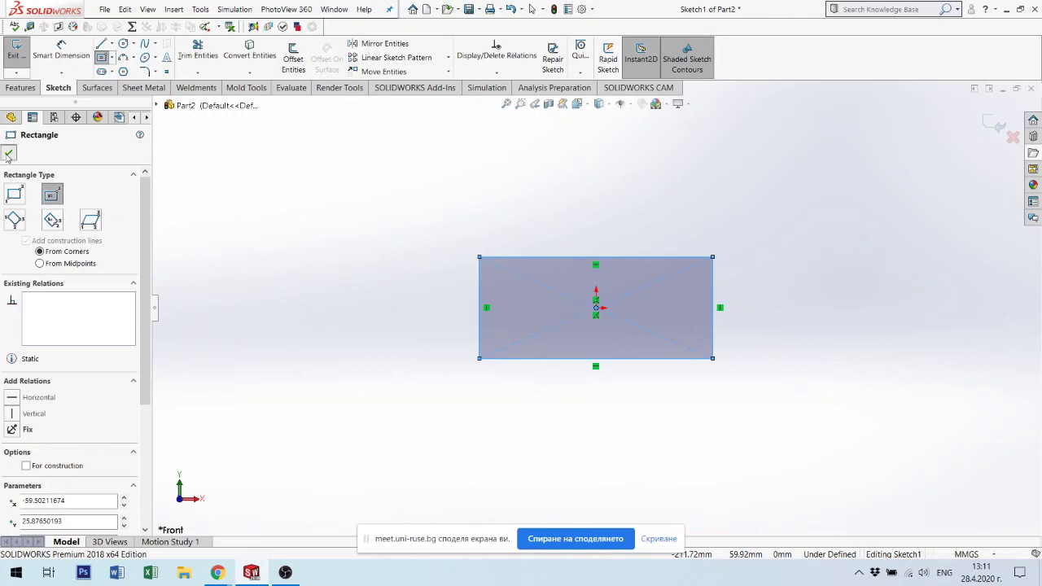
{"action": "left_click", "coordinate": [8, 155]}
Make the diagonals and bottom edge construction lines, keeping three solid sides, then exit the sketch.
{"action": "key", "text": "ctrl+a"}
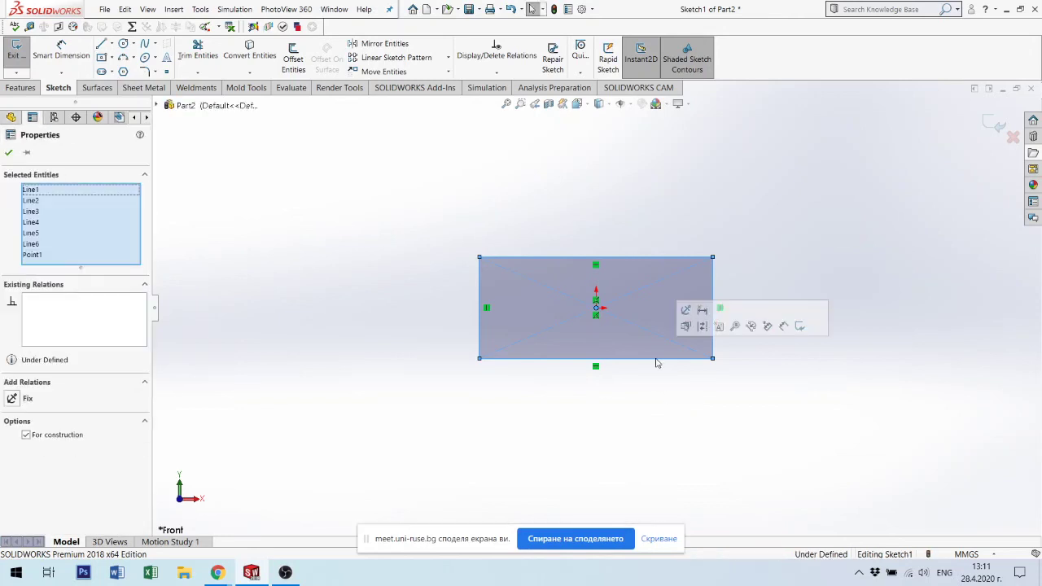
{"action": "left_click", "coordinate": [703, 326]}
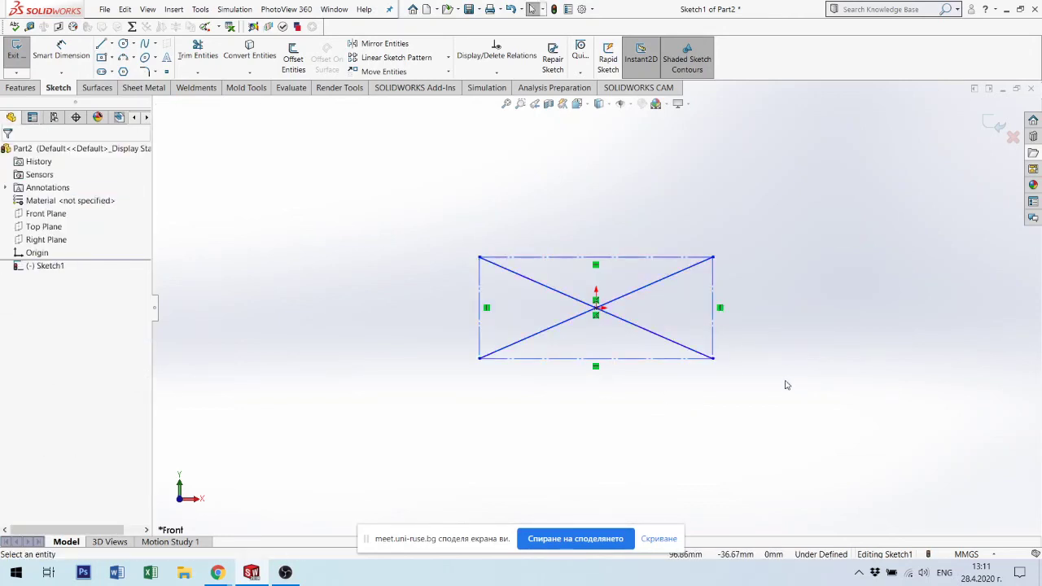
{"action": "left_click", "coordinate": [710, 342]}
{"action": "left_click", "coordinate": [756, 304]}
{"action": "left_click", "coordinate": [763, 308]}
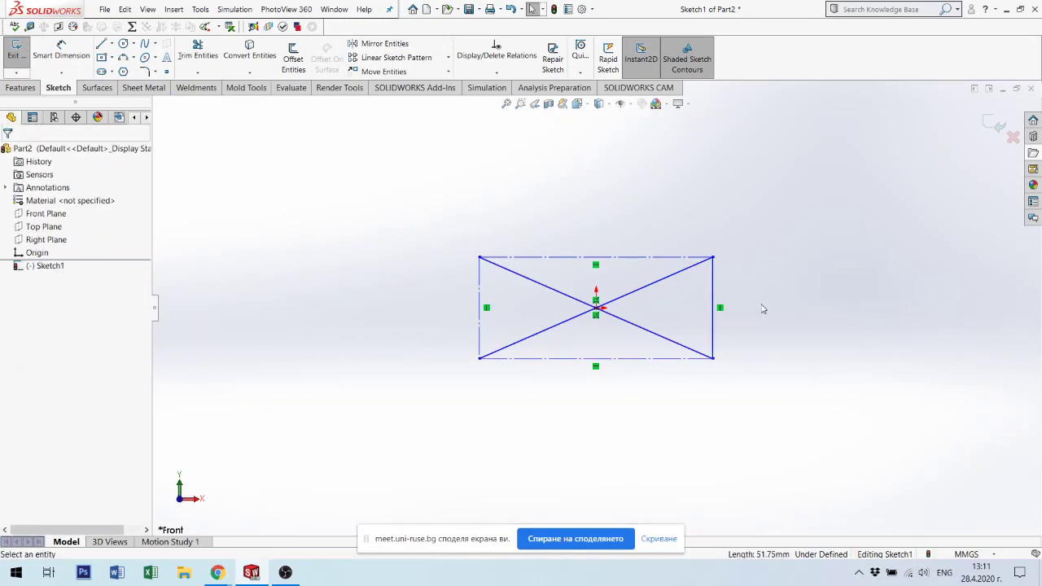
{"action": "left_click", "coordinate": [629, 258]}
{"action": "left_click", "coordinate": [781, 310]}
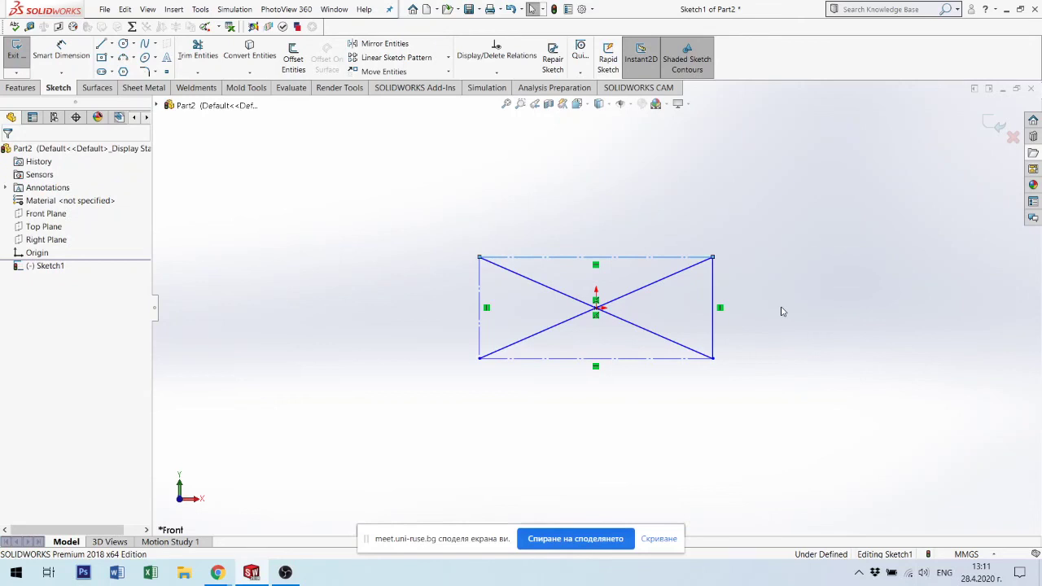
{"action": "key", "text": "ctrl+z"}
{"action": "key", "text": "ctrl+z"}
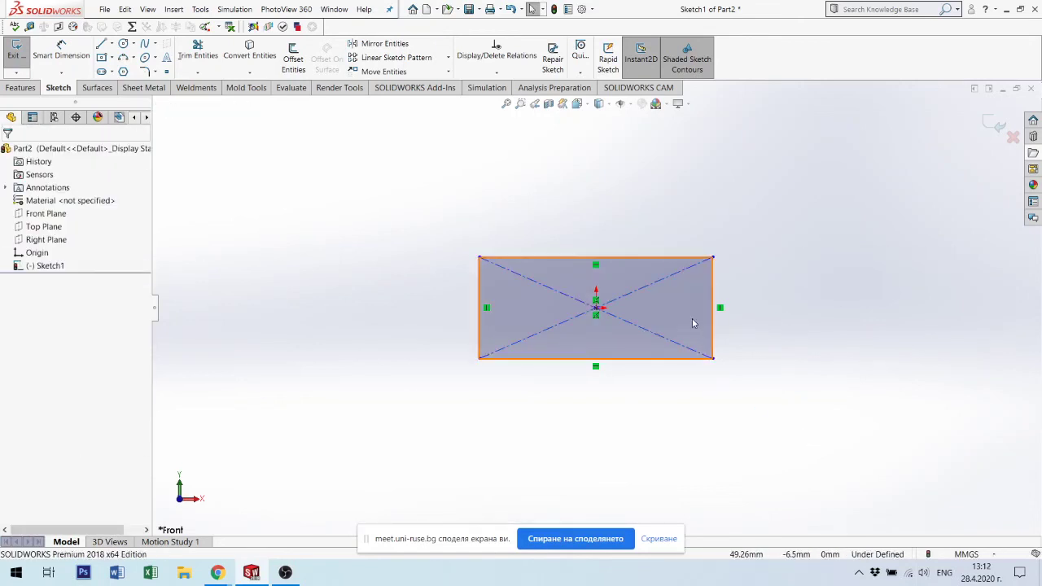
{"action": "left_click", "coordinate": [691, 358]}
{"action": "left_click", "coordinate": [733, 327]}
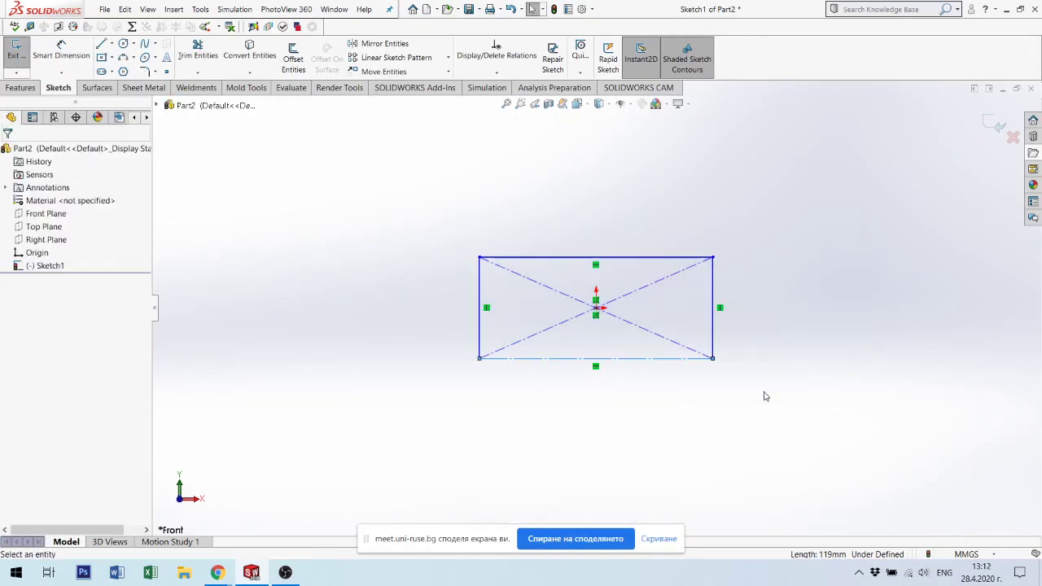
{"action": "mouse_move", "coordinate": [728, 349]}
{"action": "middle_mouse_down"}
{"action": "mouse_move", "coordinate": [699, 391]}
{"action": "mouse_move", "coordinate": [708, 405]}
{"action": "middle_mouse_up"}
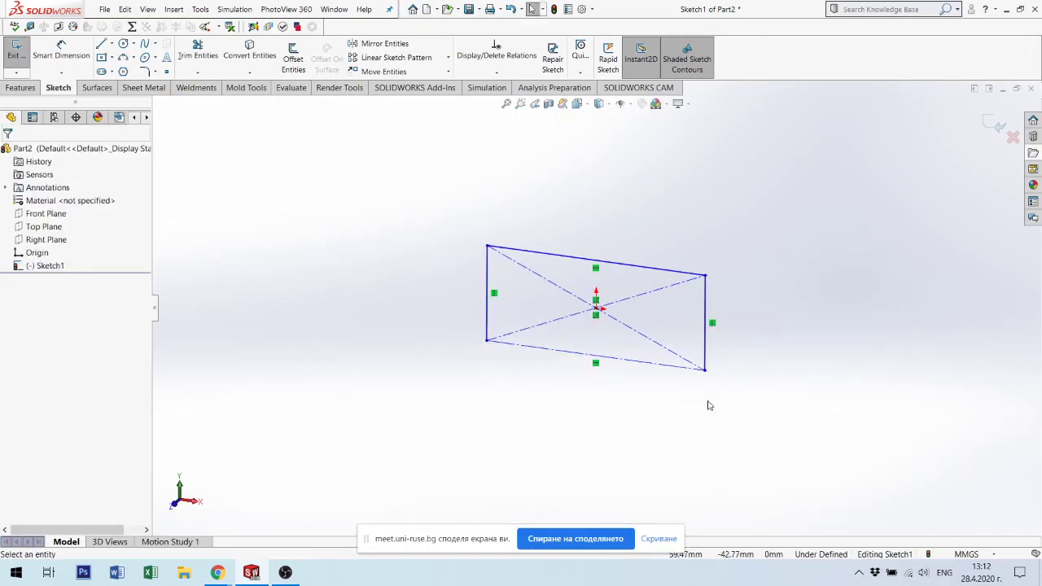
{"action": "left_click", "coordinate": [995, 123]}
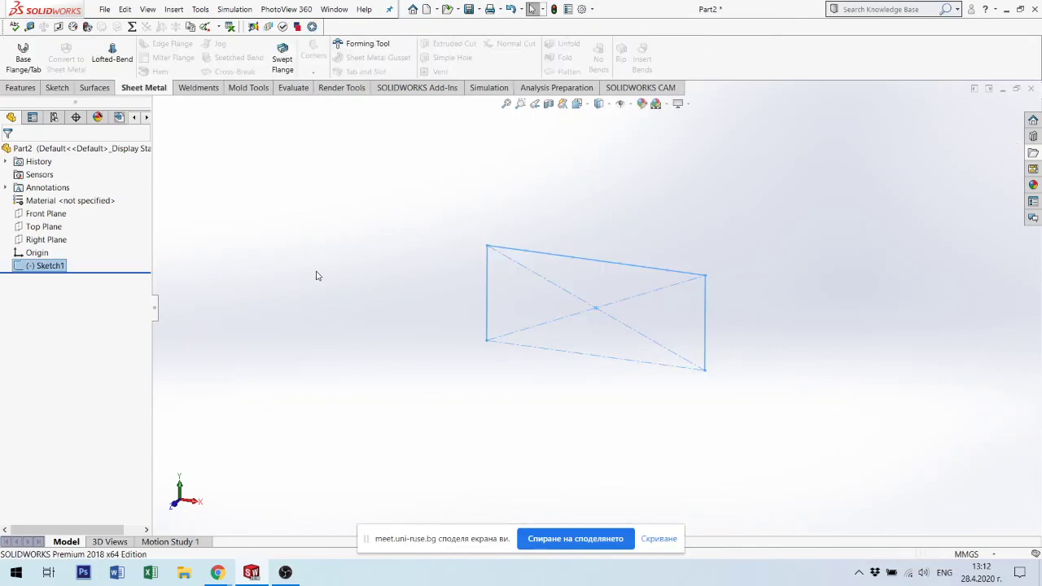
Insert a reference plane from the Front Plane with a 90 mm offset.
{"action": "left_click", "coordinate": [45, 214]}
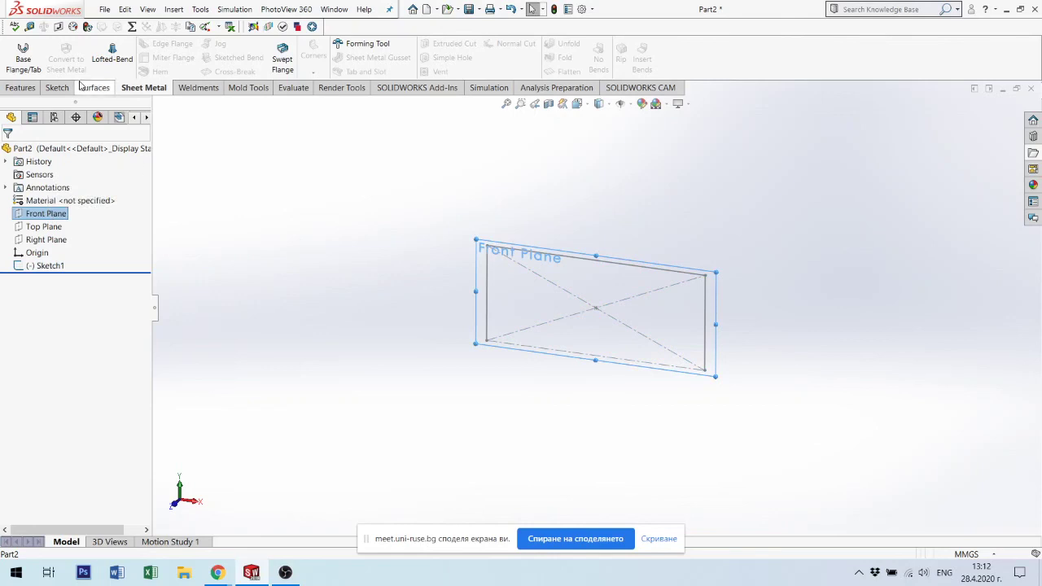
{"action": "left_click", "coordinate": [20, 91]}
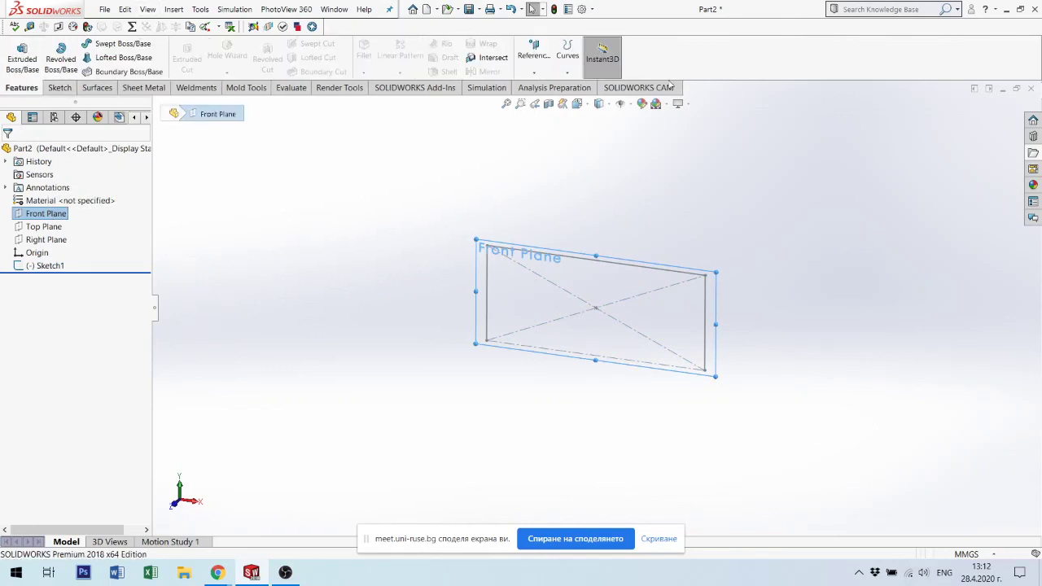
{"action": "left_click", "coordinate": [174, 10]}
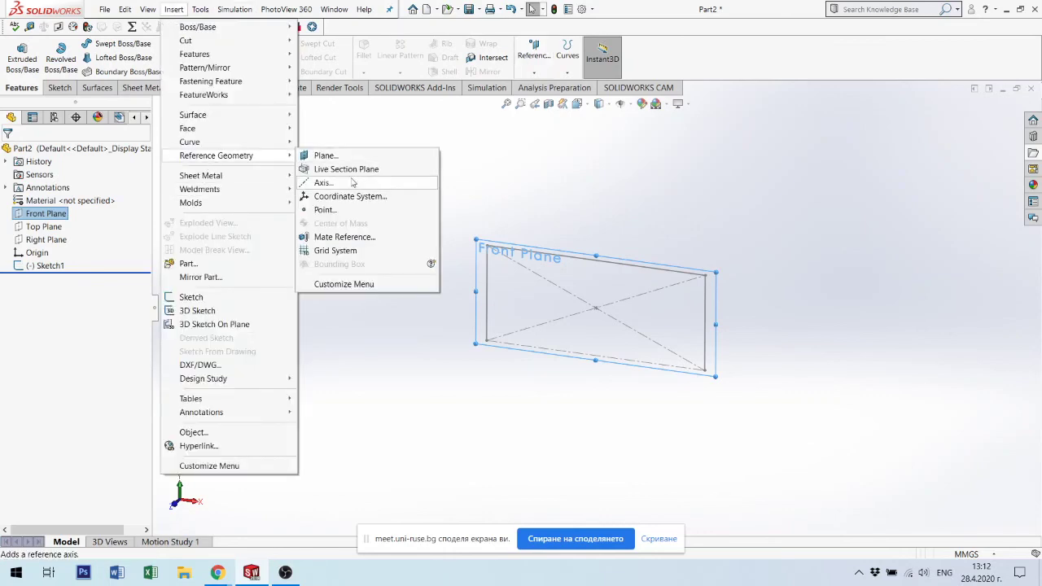
{"action": "left_click", "coordinate": [346, 156]}
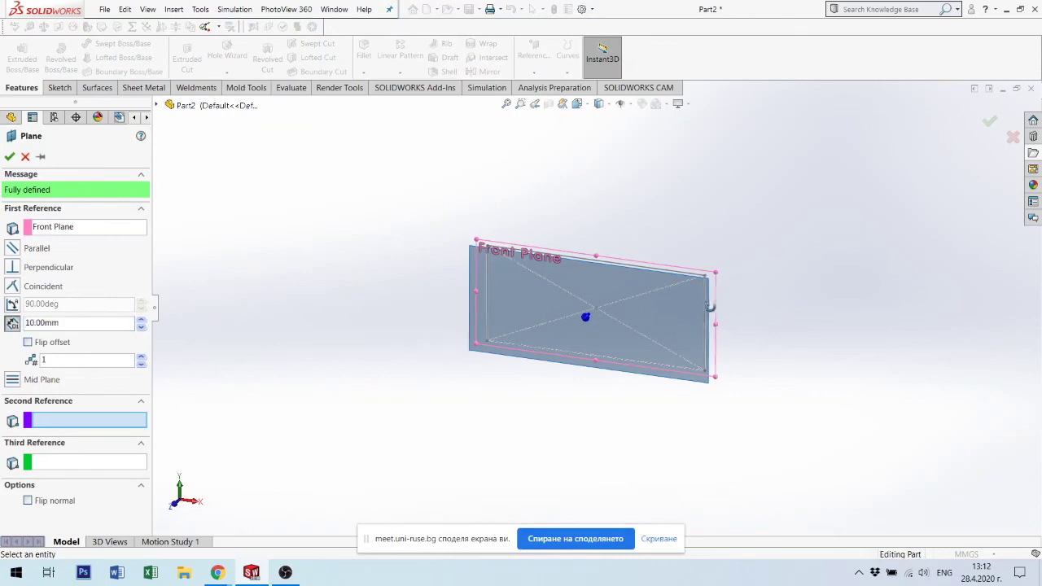
{"action": "middle_click_drag", "start_coordinate": [710, 307], "coordinate": [696, 343]}
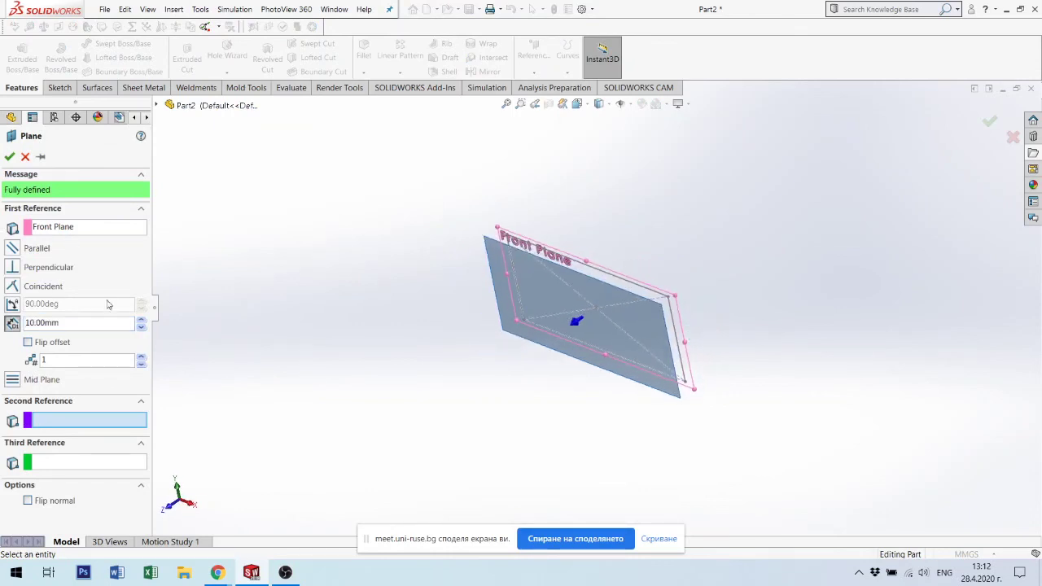
{"action": "left_click", "coordinate": [142, 321]}
{"action": "left_click", "coordinate": [142, 321]}
{"action": "left_click", "coordinate": [142, 321]}
{"action": "left_click", "coordinate": [141, 322]}
{"action": "left_click", "coordinate": [142, 321]}
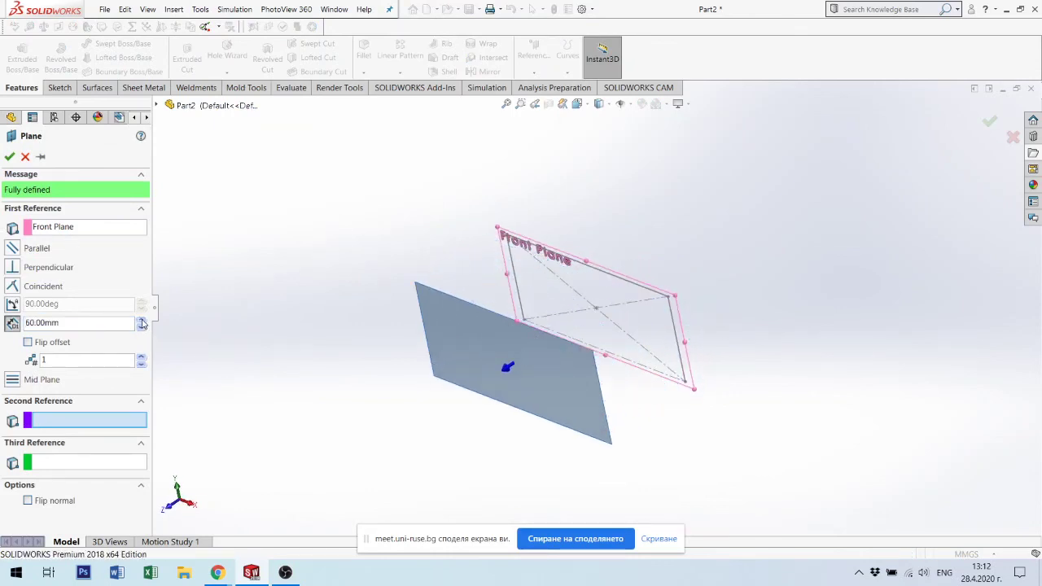
{"action": "left_click", "coordinate": [141, 323]}
{"action": "left_click", "coordinate": [141, 323]}
{"action": "left_click", "coordinate": [142, 323]}
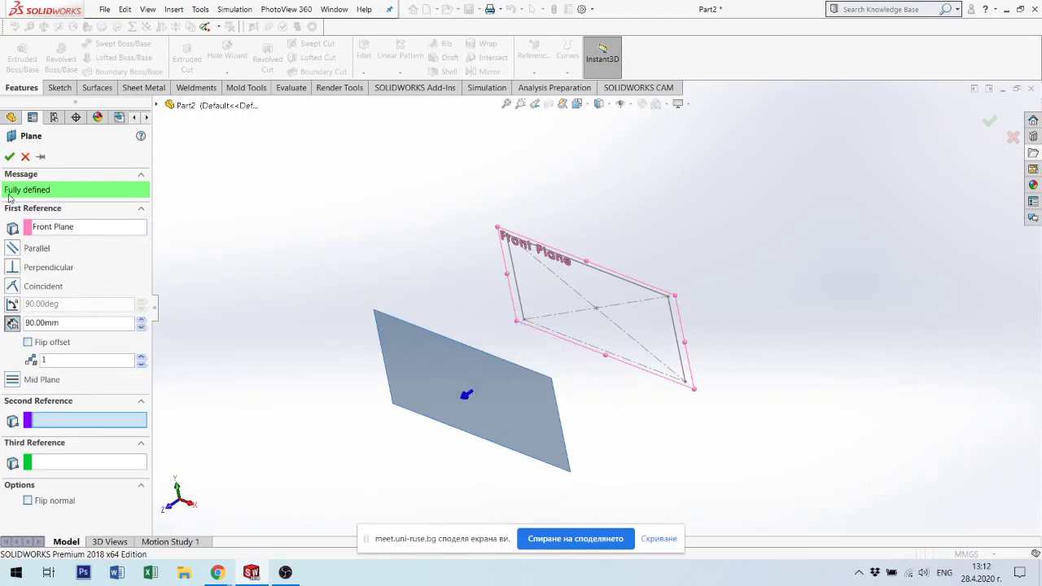
{"action": "left_click", "coordinate": [9, 157]}
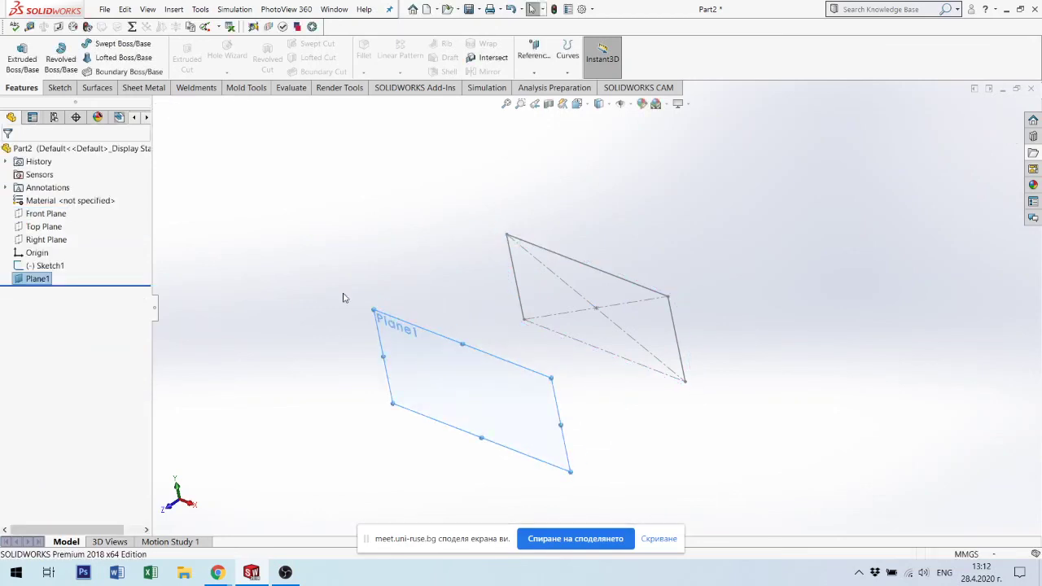
On Plane1, draw a tall three-point arc with both ends on the rectangle's bottom line.
{"action": "right_click", "coordinate": [51, 279]}
{"action": "left_click", "coordinate": [67, 259]}
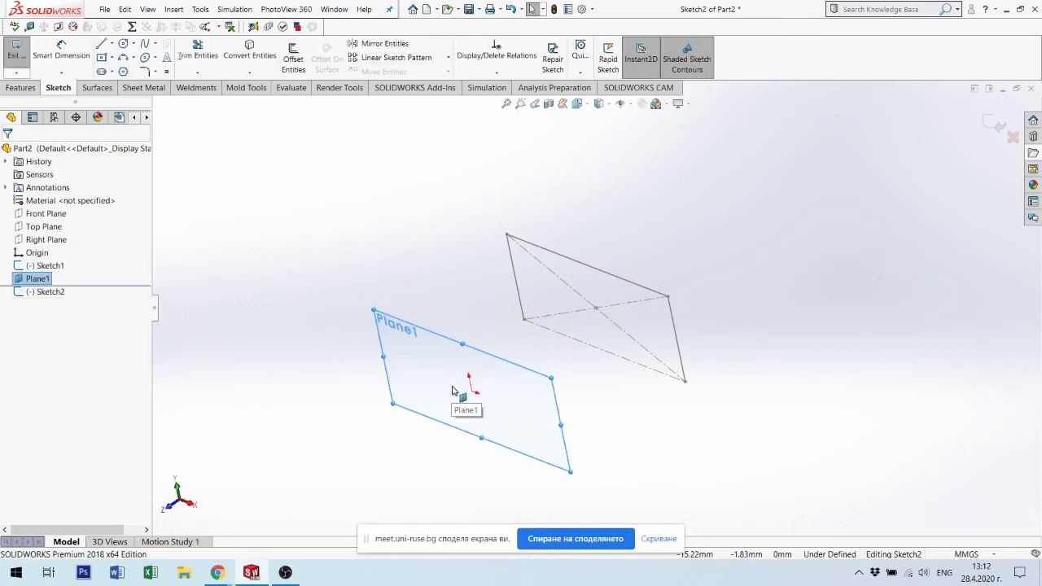
{"action": "key", "text": "ctrl+8"}
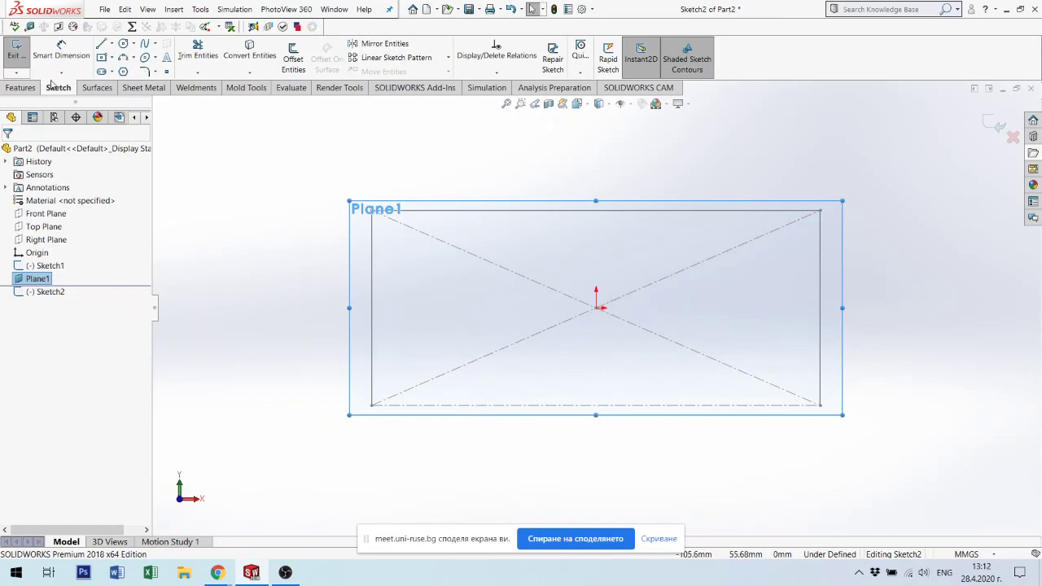
{"action": "left_click", "coordinate": [123, 59]}
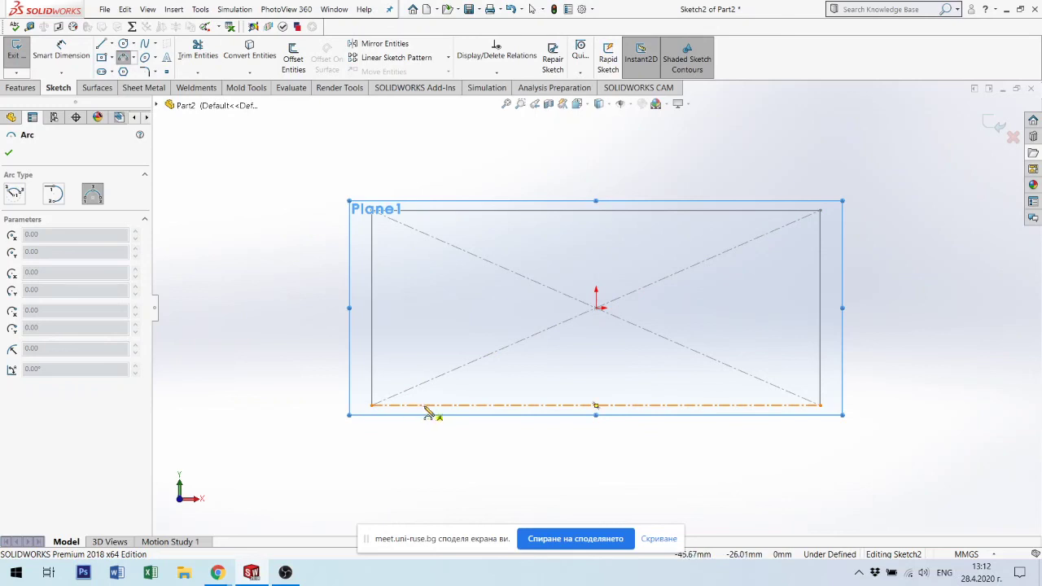
{"action": "left_click", "coordinate": [425, 406]}
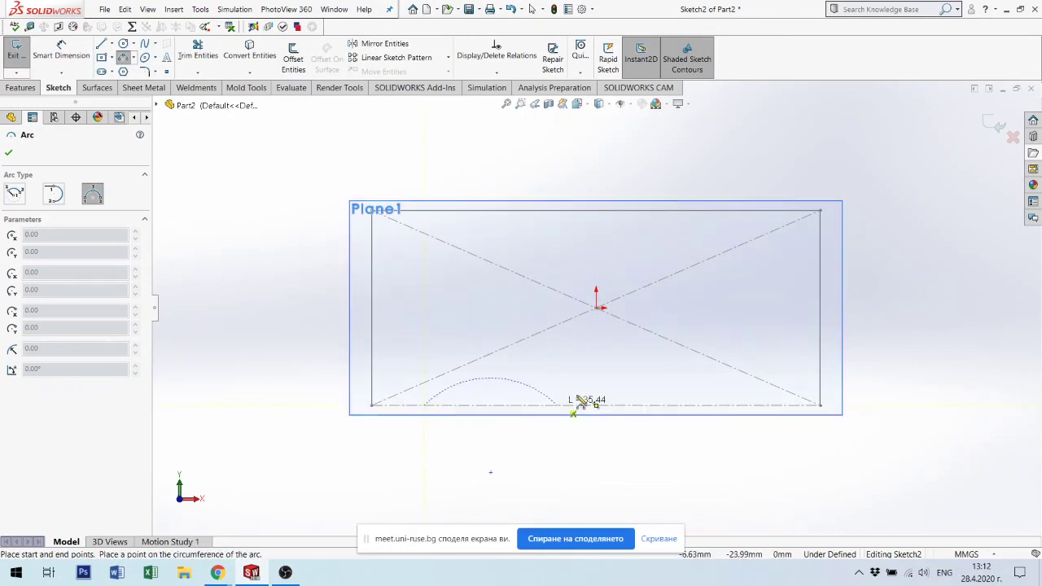
{"action": "left_click", "coordinate": [789, 405]}
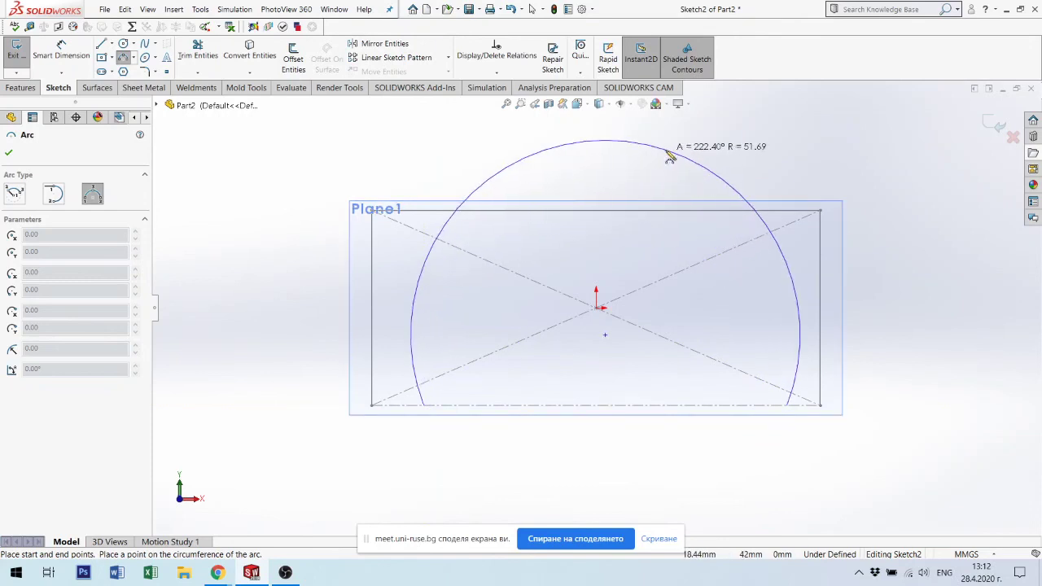
{"action": "scroll", "coordinate": [669, 159], "scroll_direction": "up", "scroll_amount": 2}
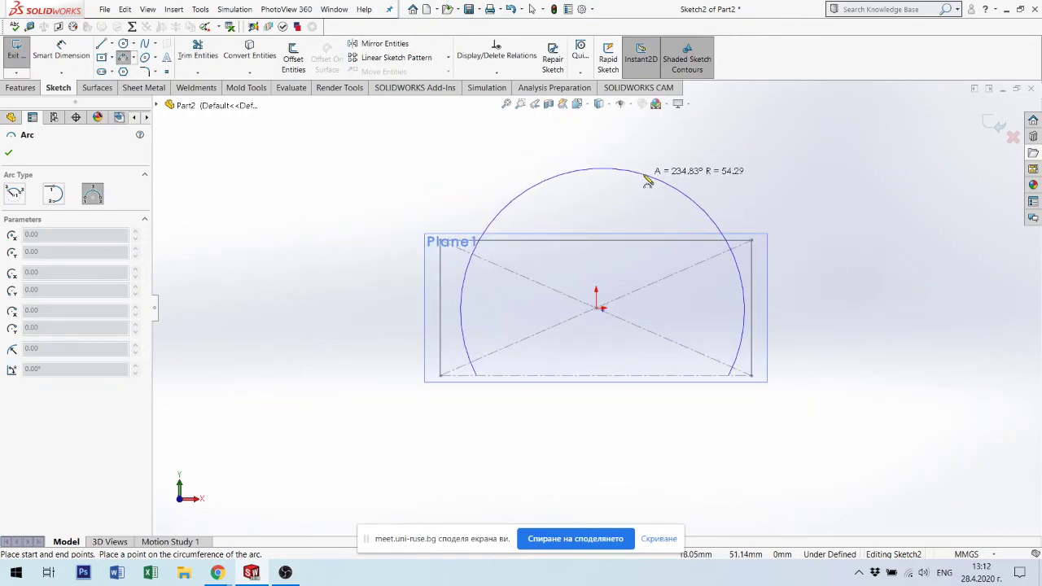
{"action": "left_click", "coordinate": [649, 183]}
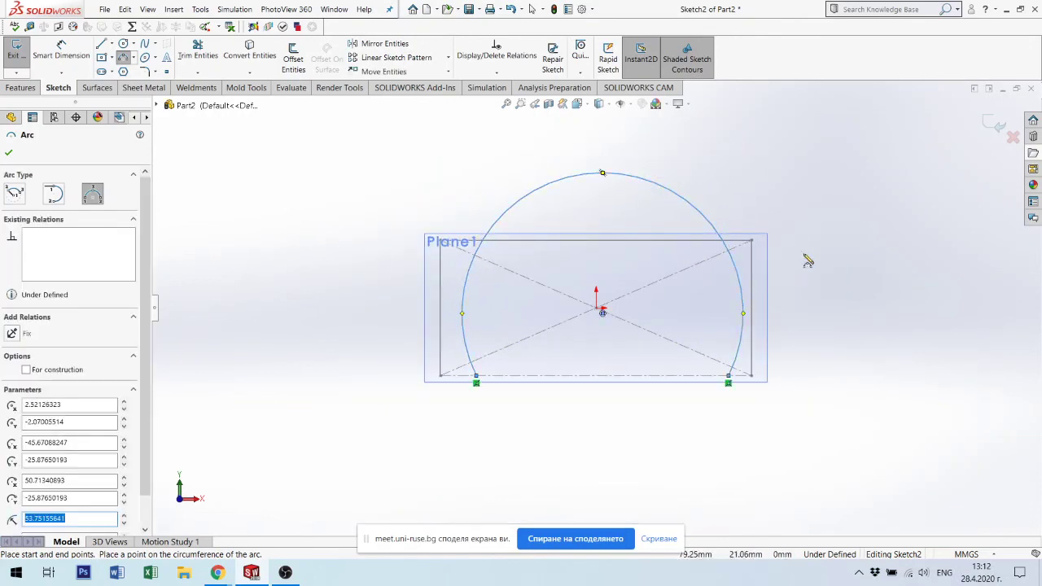
{"action": "middle_click_drag", "start_coordinate": [749, 268], "coordinate": [937, 178]}
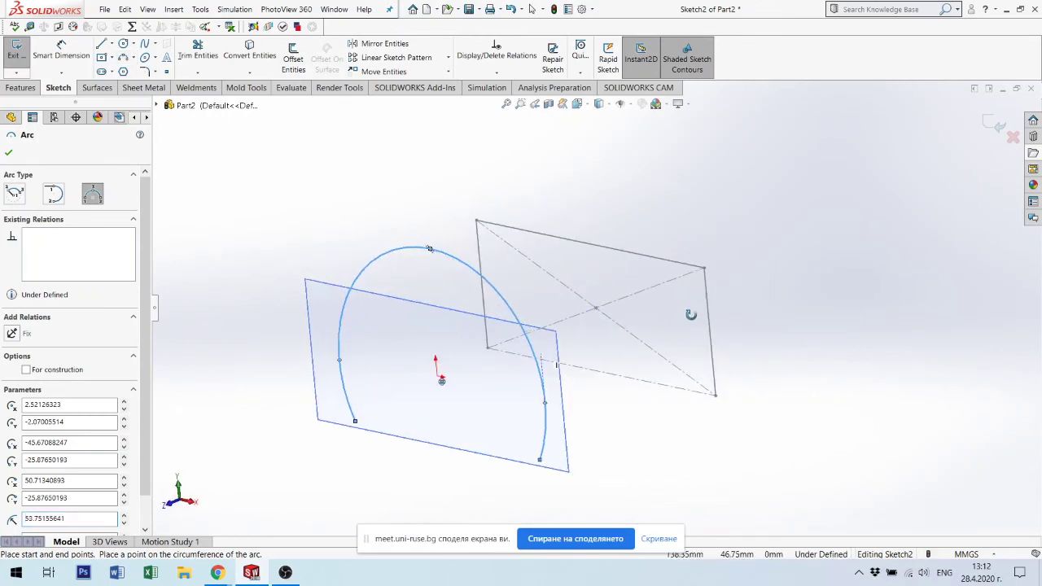
{"action": "left_click", "coordinate": [994, 124]}
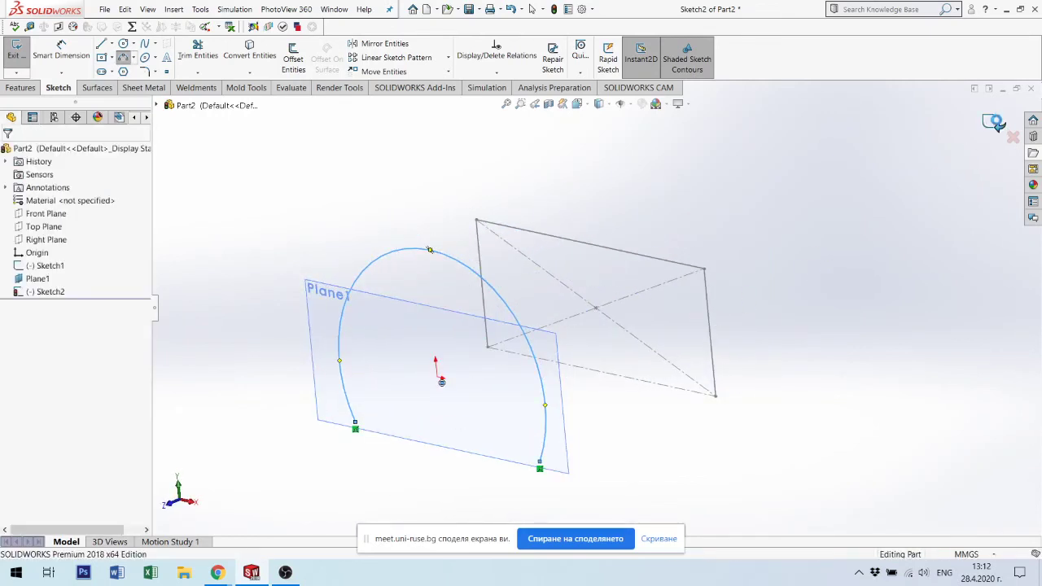
Hide Plane1 and orbit to view the rectangle and arc sketches together.
{"action": "left_click", "coordinate": [37, 278]}
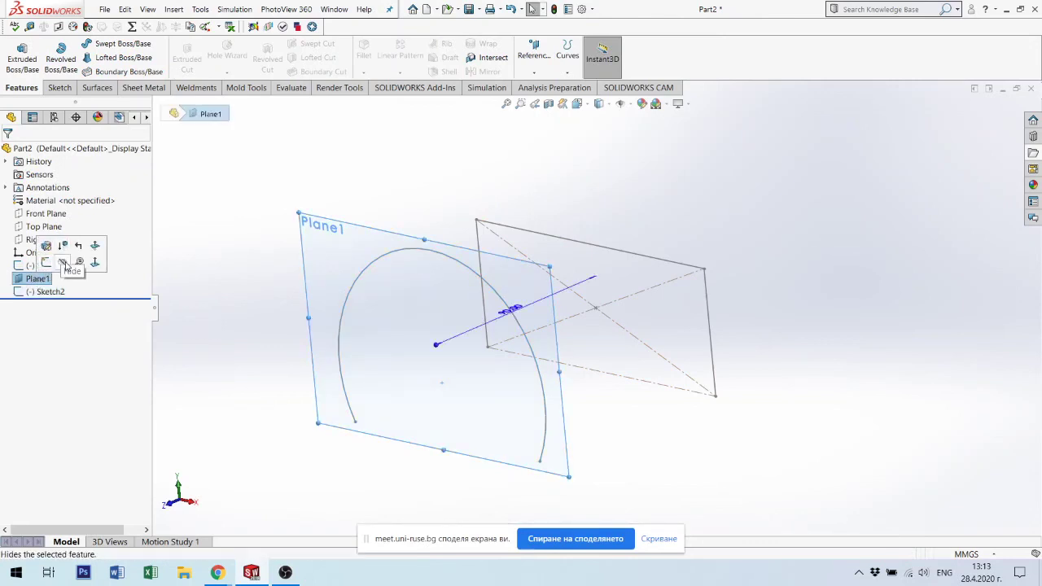
{"action": "left_click", "coordinate": [63, 261]}
{"action": "middle_click_drag", "start_coordinate": [747, 376], "coordinate": [691, 315]}
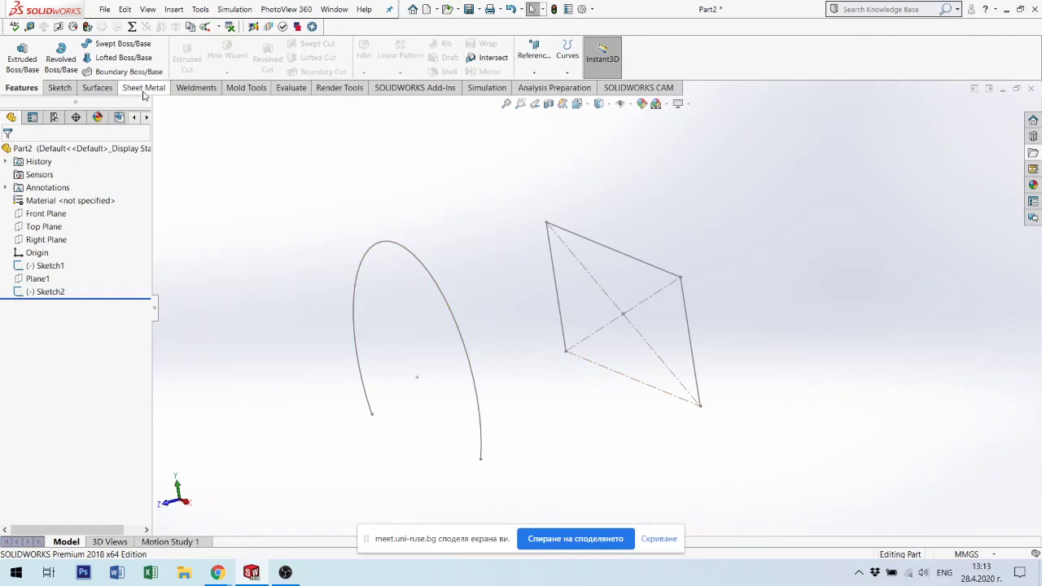
Create a Lofted-Bend between Sketch1 and Sketch2 and inspect the resulting sheet-metal body.
{"action": "left_click", "coordinate": [144, 89]}
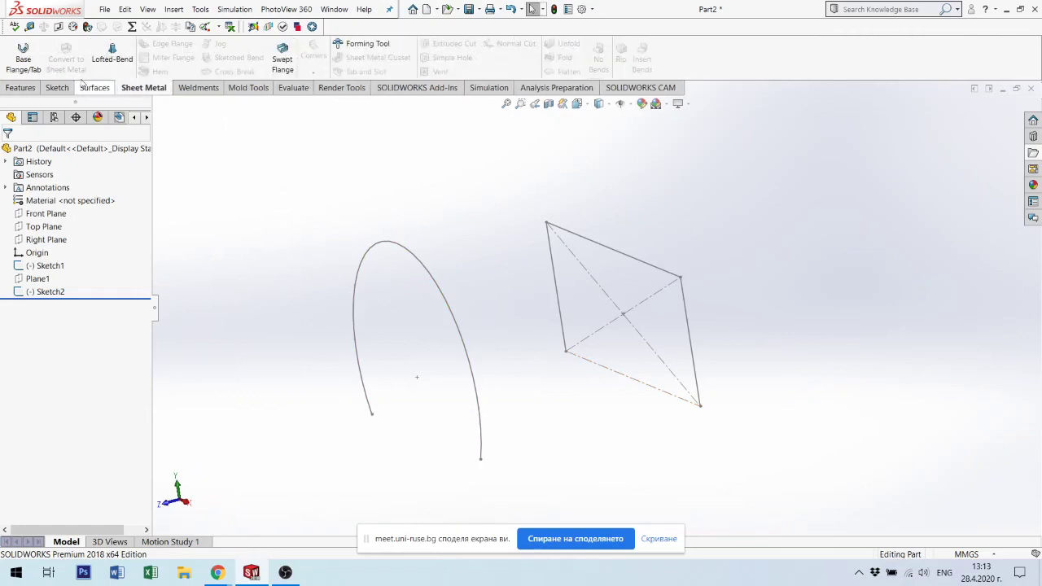
{"action": "left_click", "coordinate": [112, 51]}
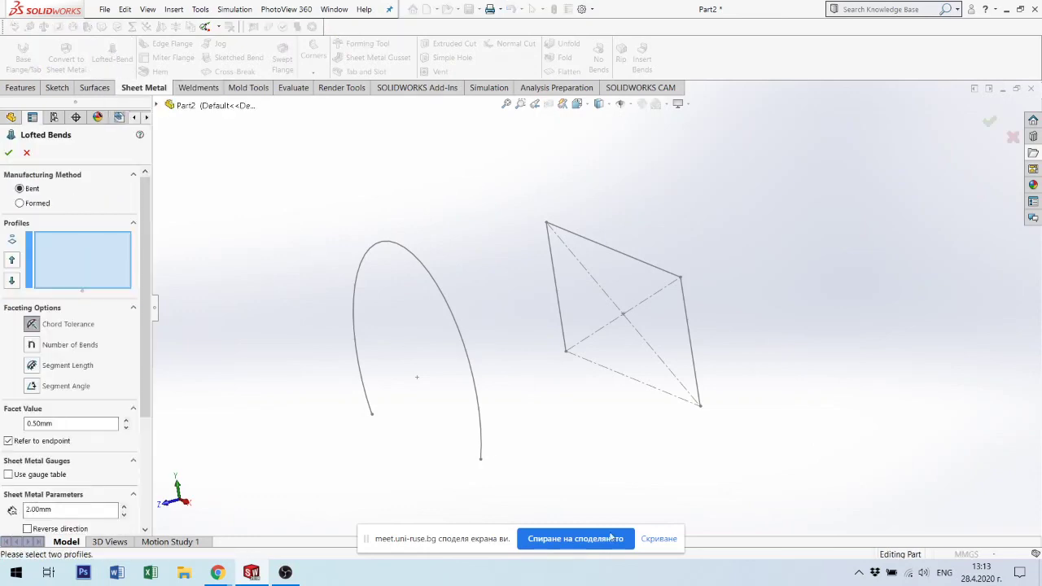
{"action": "left_click", "coordinate": [700, 407]}
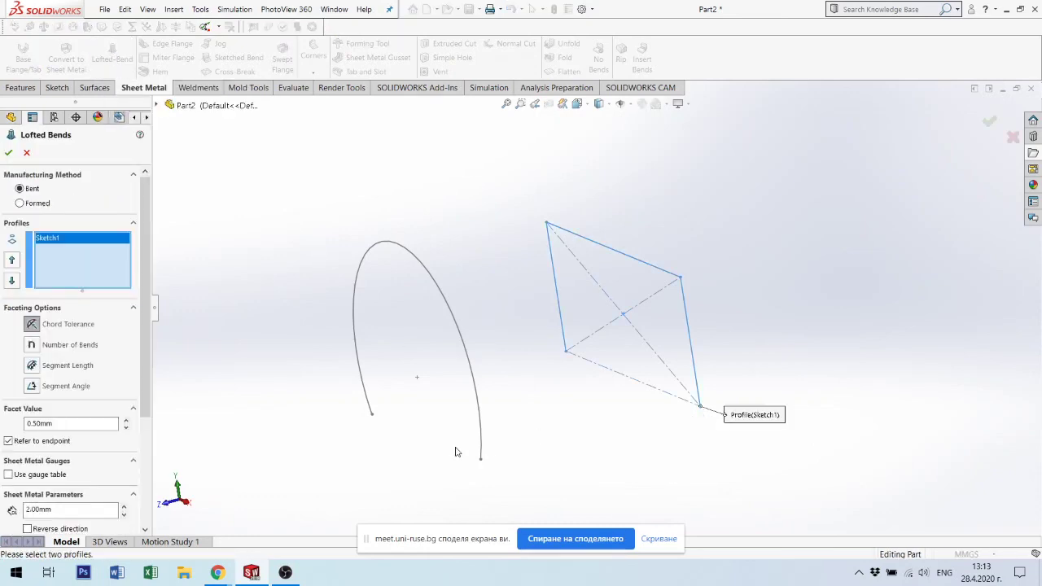
{"action": "left_click", "coordinate": [481, 462]}
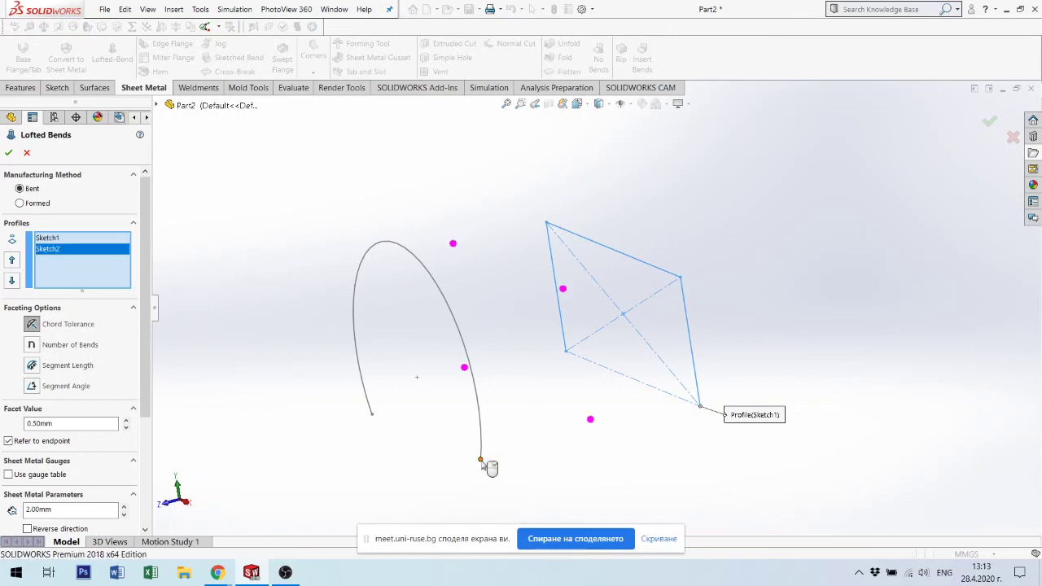
{"action": "middle_click_drag", "start_coordinate": [703, 329], "coordinate": [707, 349]}
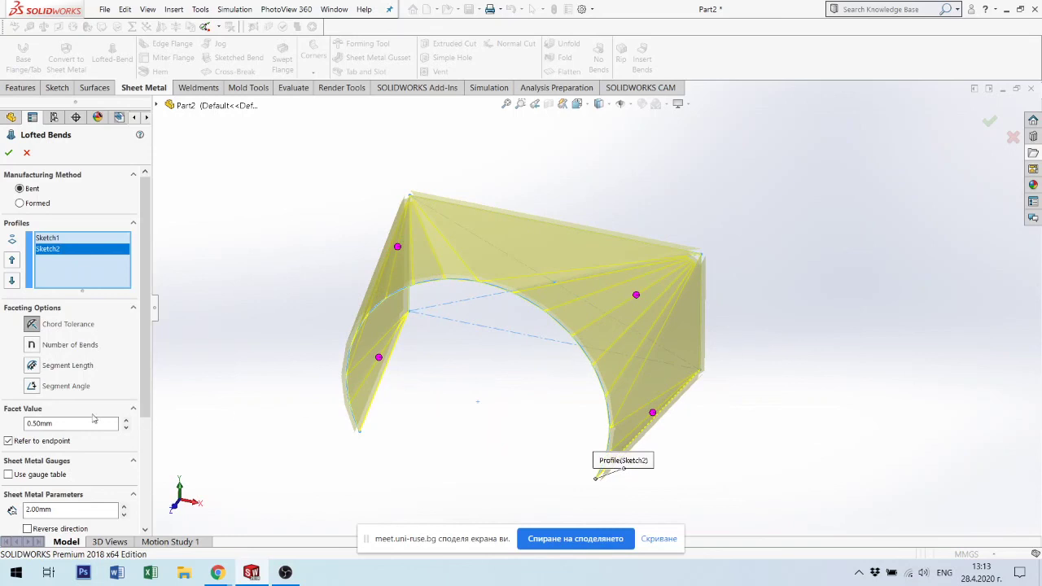
{"action": "left_click", "coordinate": [9, 153]}
{"action": "middle_click_drag", "start_coordinate": [713, 286], "coordinate": [674, 337]}
Orbit around the tunnel, expand Lofted Bends1 in the tree and select Sketch1.
{"action": "scroll", "coordinate": [643, 326], "scroll_direction": "down", "scroll_amount": 2}
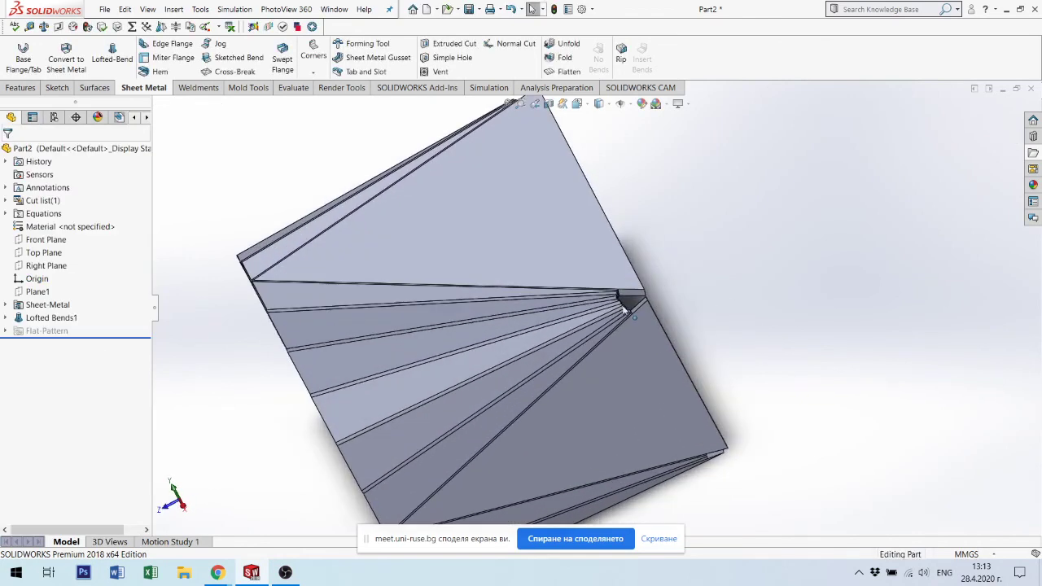
{"action": "scroll", "coordinate": [623, 313], "scroll_direction": "down", "scroll_amount": 3}
{"action": "scroll", "coordinate": [603, 319], "scroll_direction": "up", "scroll_amount": 4}
{"action": "middle_click_drag", "start_coordinate": [603, 319], "coordinate": [553, 297]}
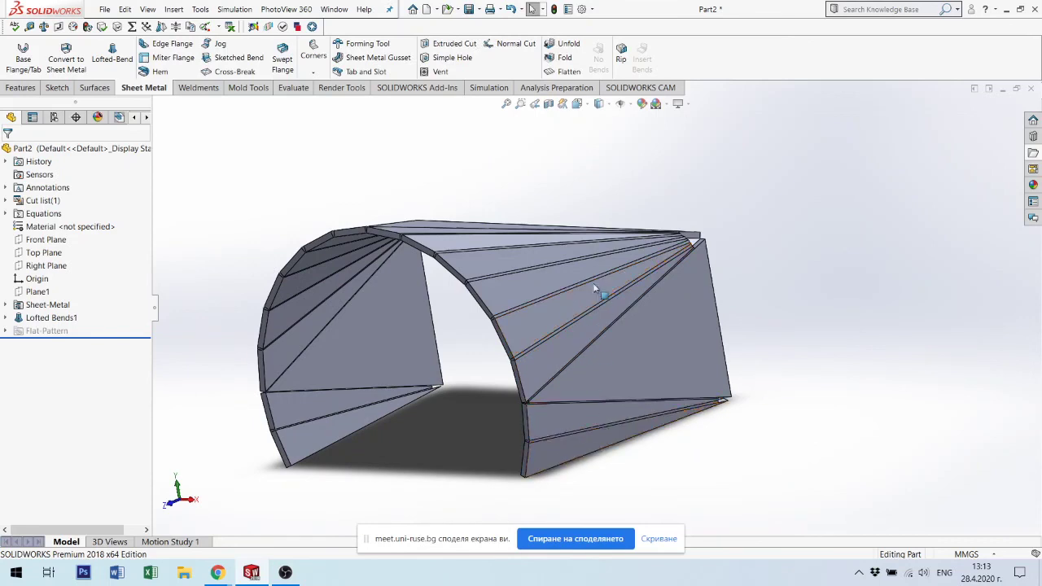
{"action": "scroll", "coordinate": [537, 423], "scroll_direction": "down", "scroll_amount": 2}
{"action": "middle_click_drag", "start_coordinate": [537, 421], "coordinate": [549, 391]}
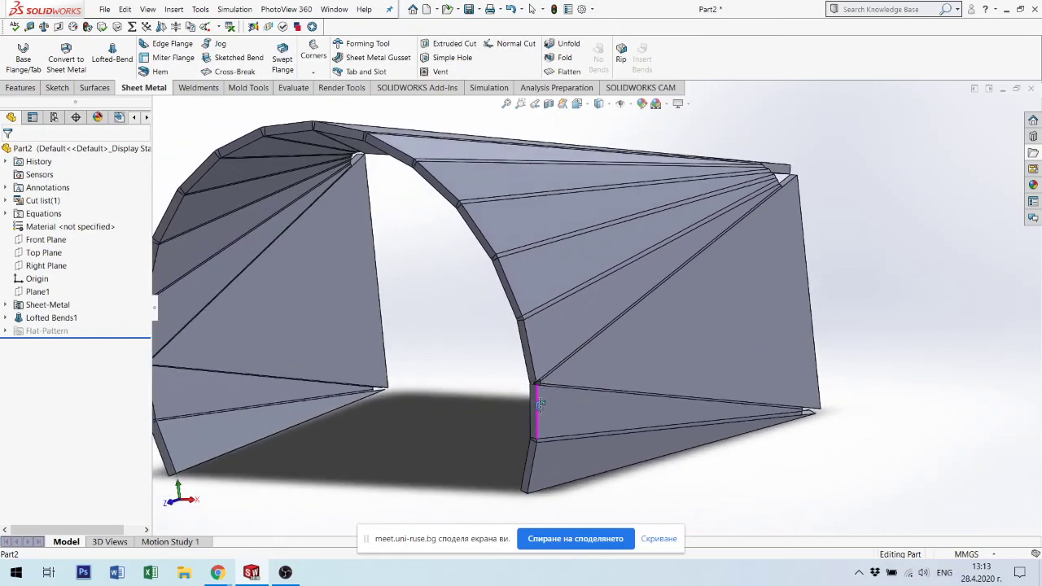
{"action": "left_click", "coordinate": [6, 319]}
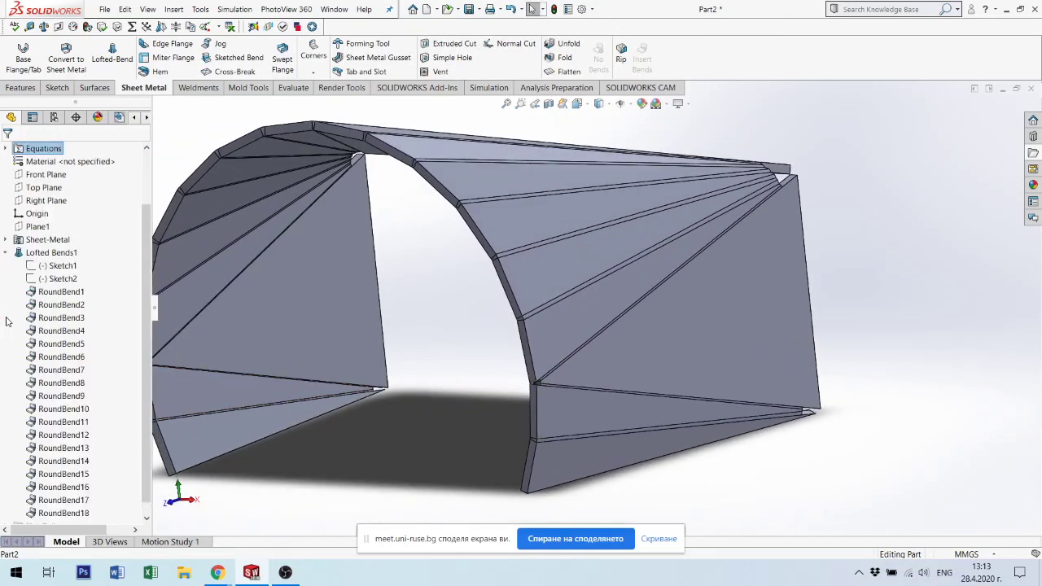
{"action": "left_click", "coordinate": [63, 267]}
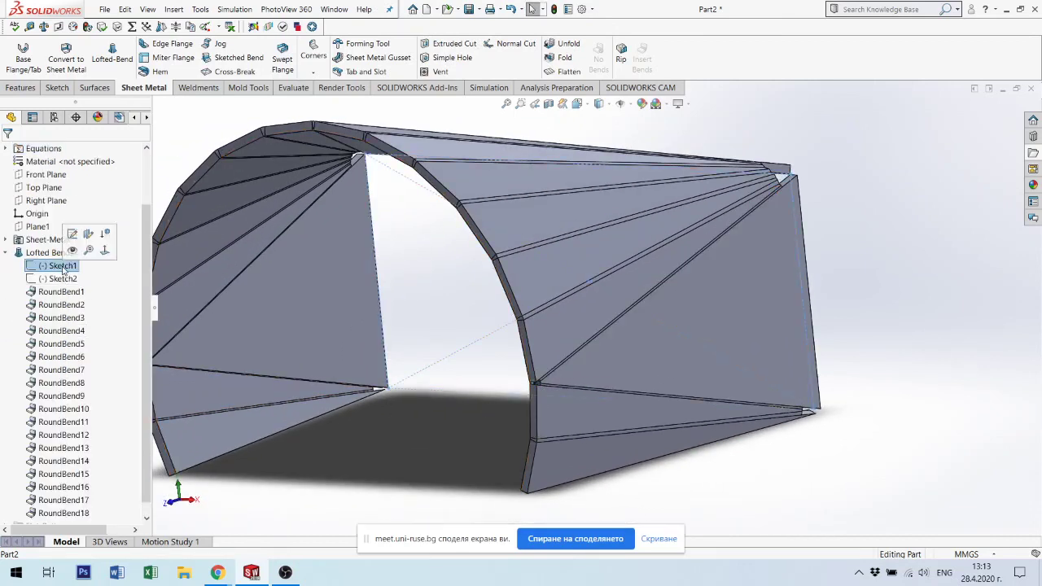
Edit Sketch1 in front view and dimension the rectangle's top and right edges.
{"action": "left_click", "coordinate": [72, 234]}
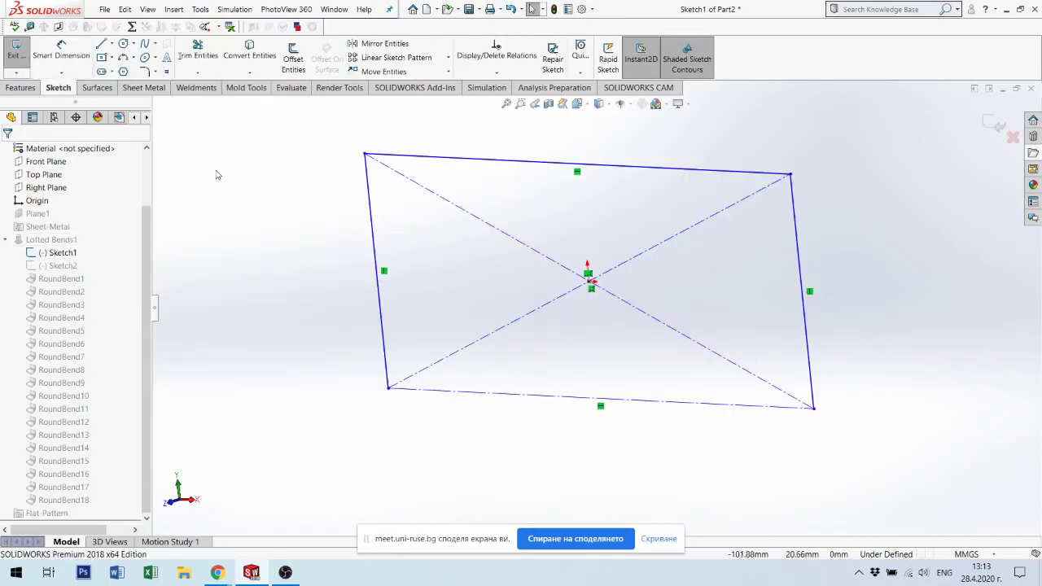
{"action": "key", "text": "ctrl+1"}
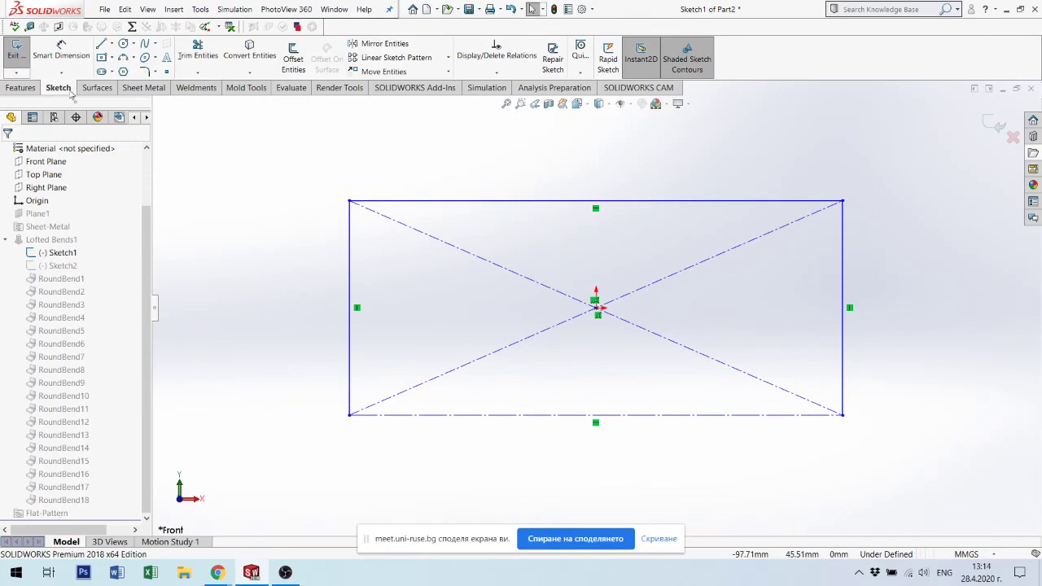
{"action": "left_click", "coordinate": [62, 54]}
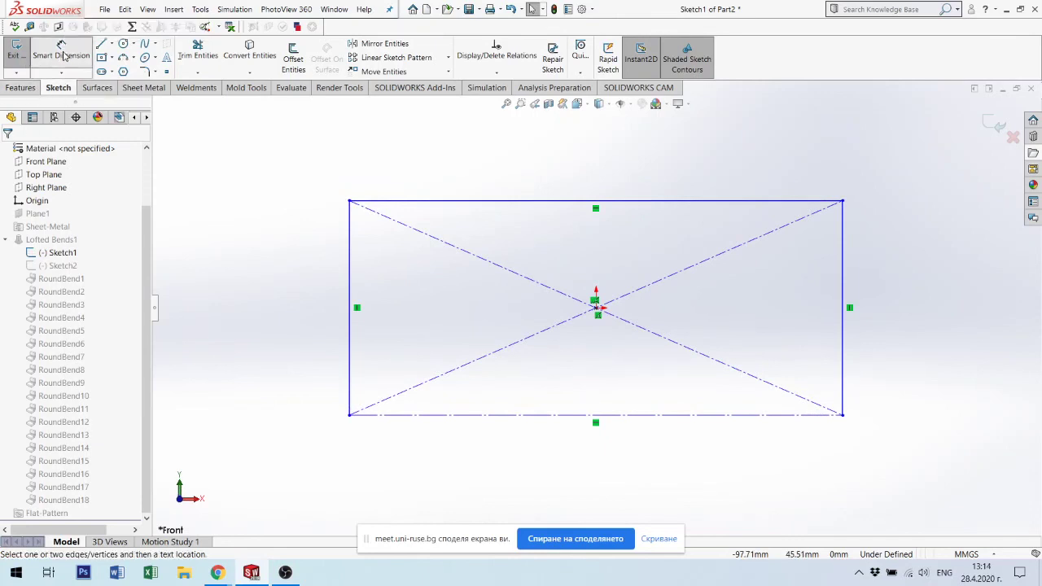
{"action": "key", "text": "z"}
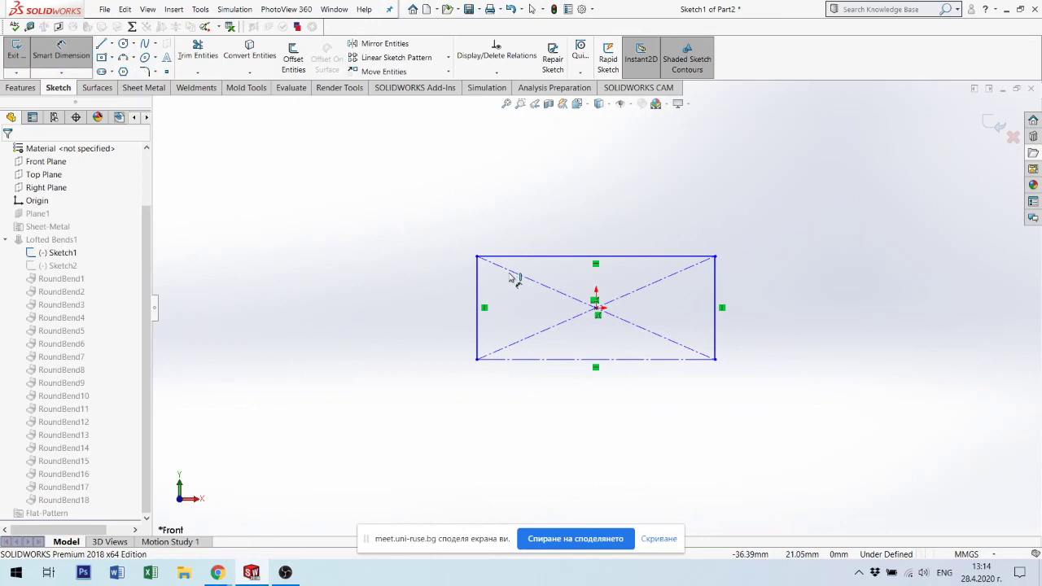
{"action": "left_click", "coordinate": [594, 256]}
{"action": "left_click", "coordinate": [594, 210]}
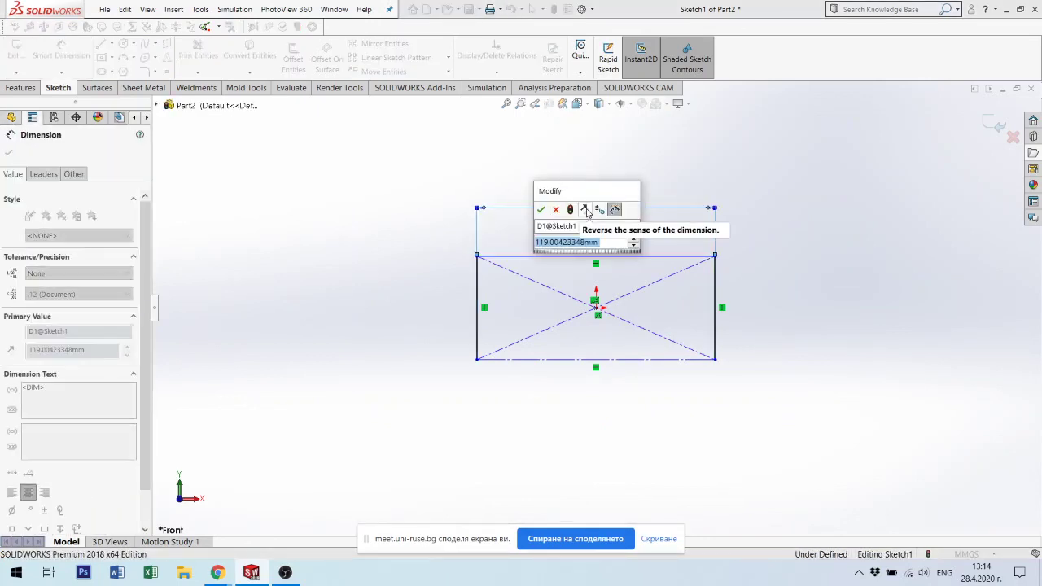
{"action": "type", "text": "30"}
{"action": "key", "text": "Return"}
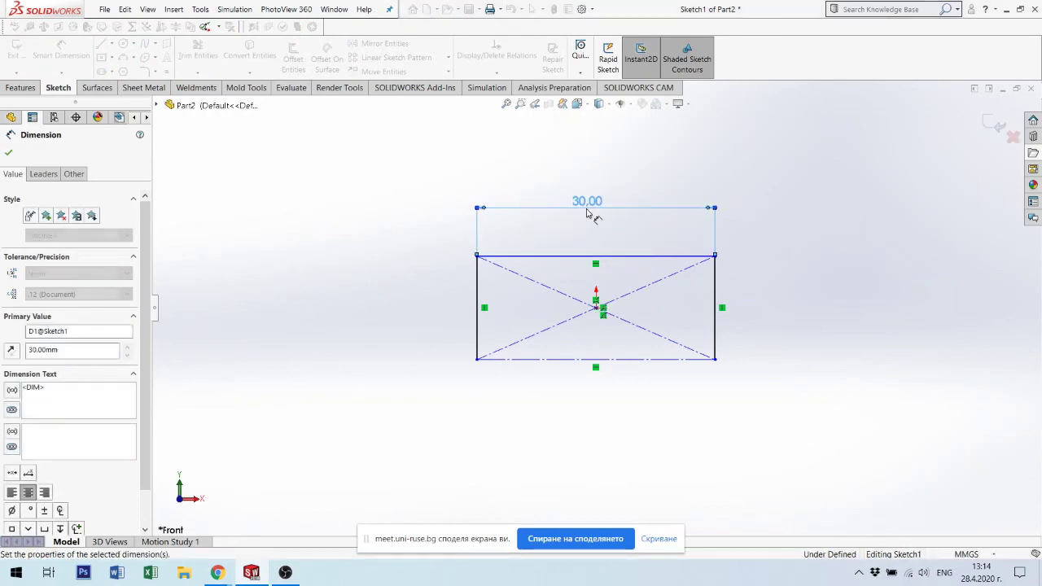
{"action": "left_click", "coordinate": [718, 323]}
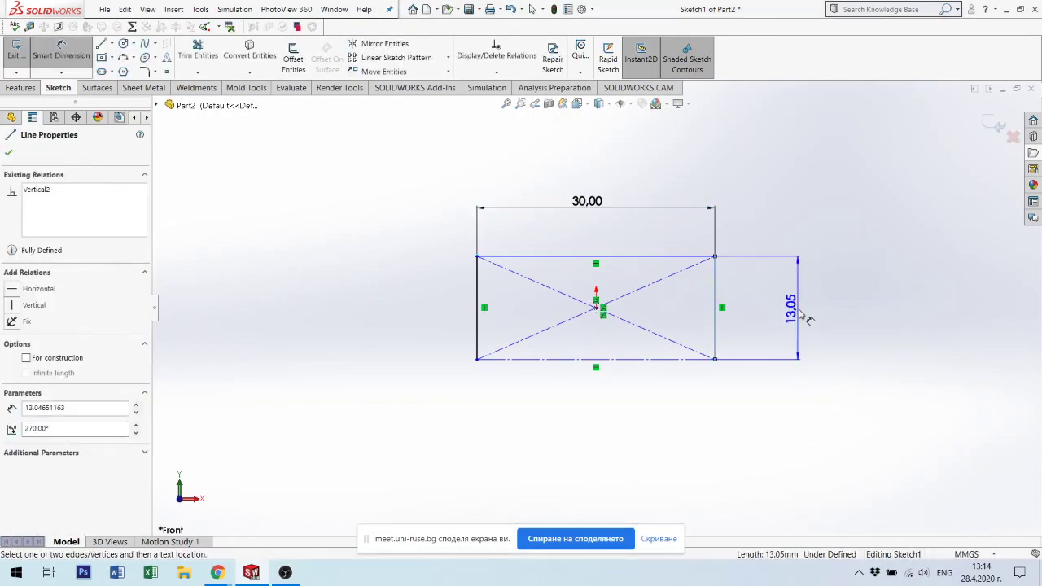
{"action": "left_click", "coordinate": [810, 308]}
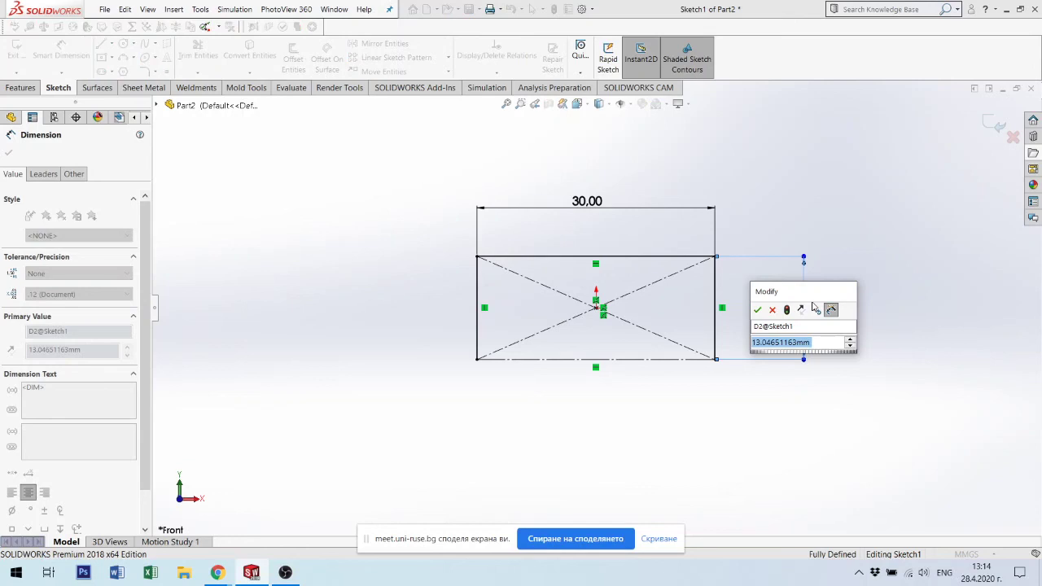
{"action": "key", "text": "Return"}
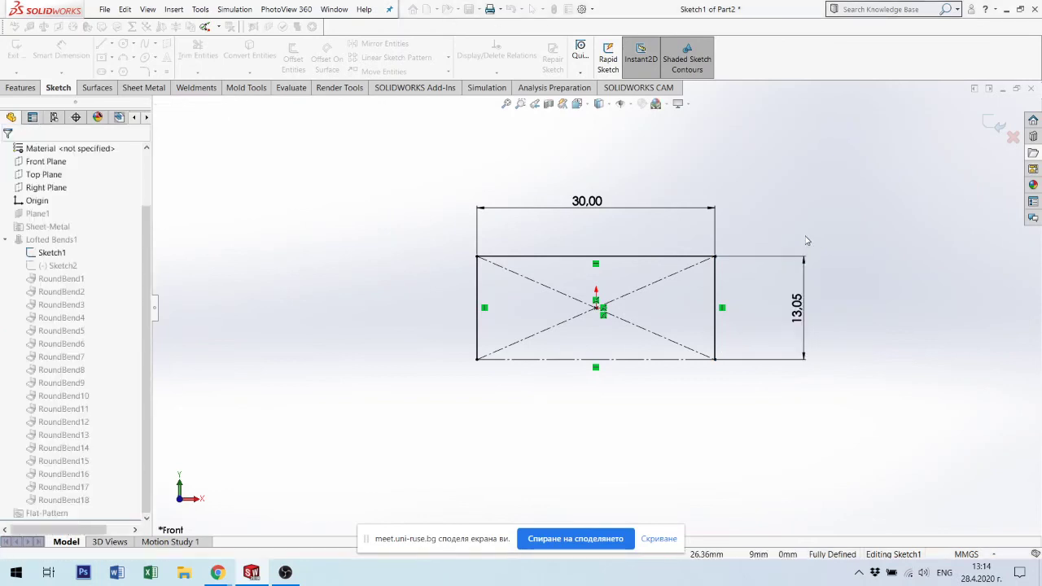
Correct the rectangle's width to 300 mm and add the 150 mm height dimension.
{"action": "key", "text": "ctrl+z"}
{"action": "key", "text": "ctrl+z"}
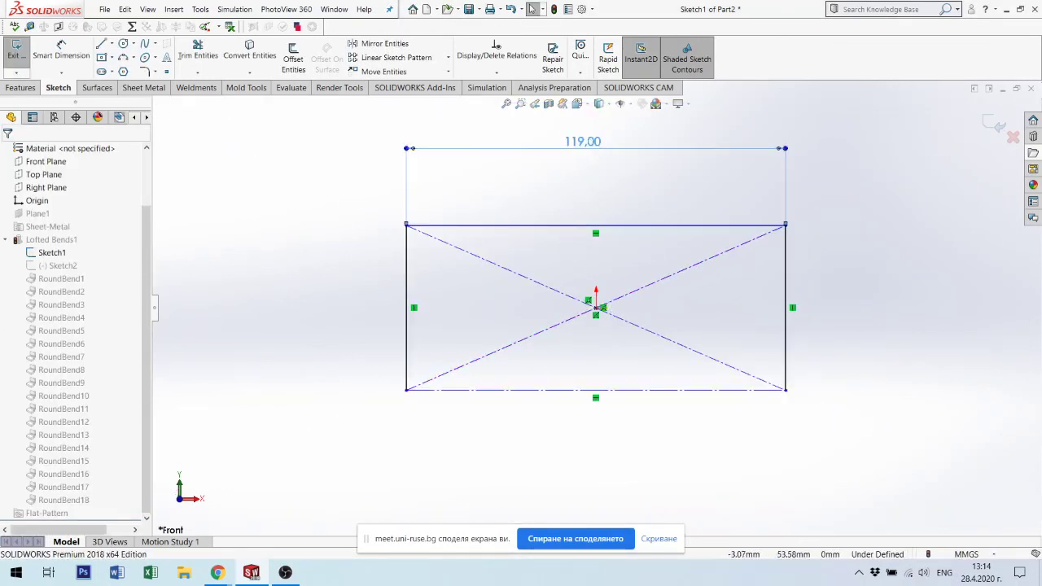
{"action": "double_click", "coordinate": [591, 143]}
{"action": "type", "text": "300"}
{"action": "key", "text": "Return"}
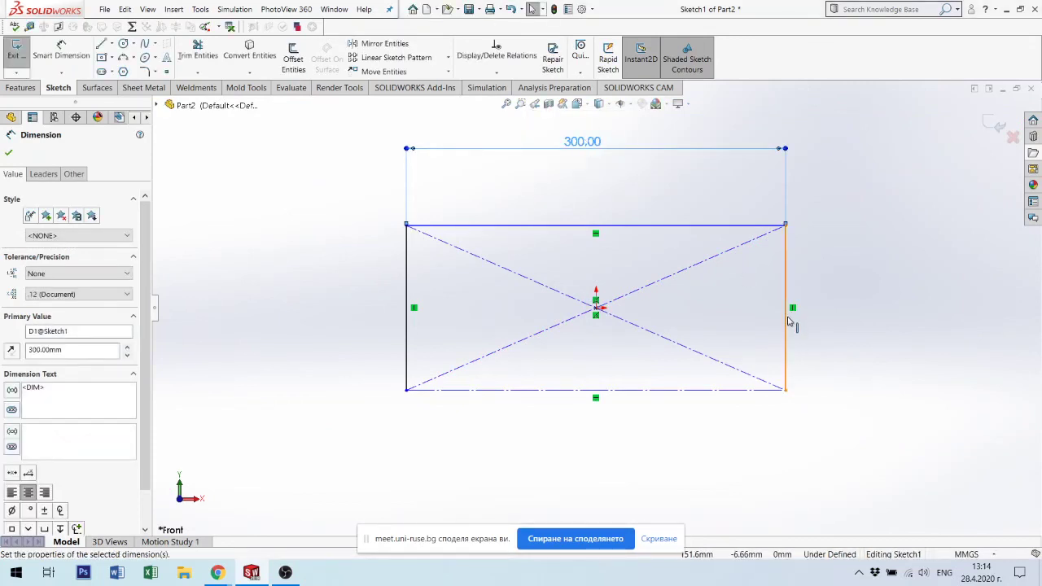
{"action": "left_click", "coordinate": [54, 62]}
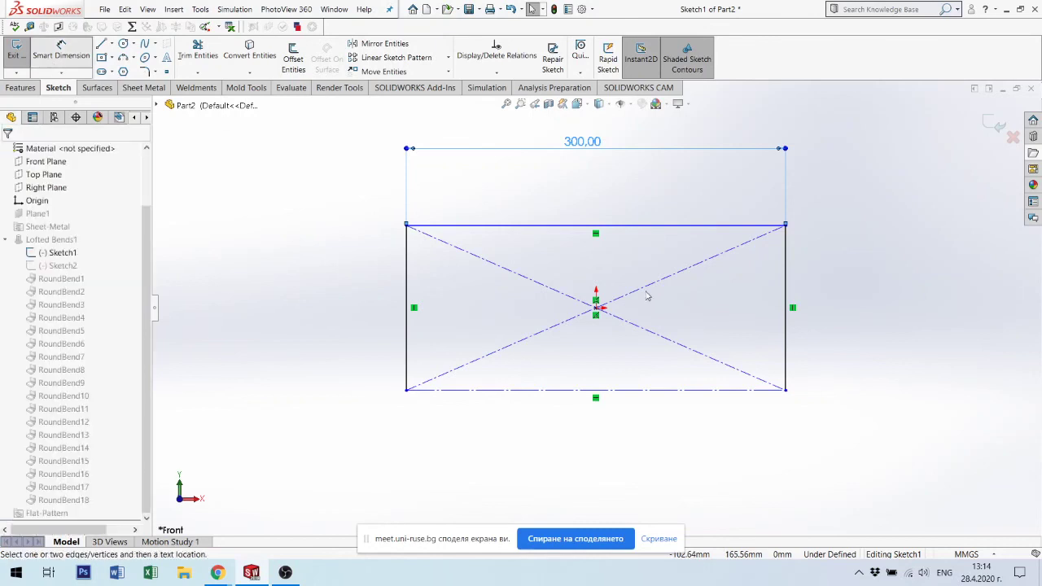
{"action": "left_click", "coordinate": [786, 354]}
{"action": "left_click", "coordinate": [872, 329]}
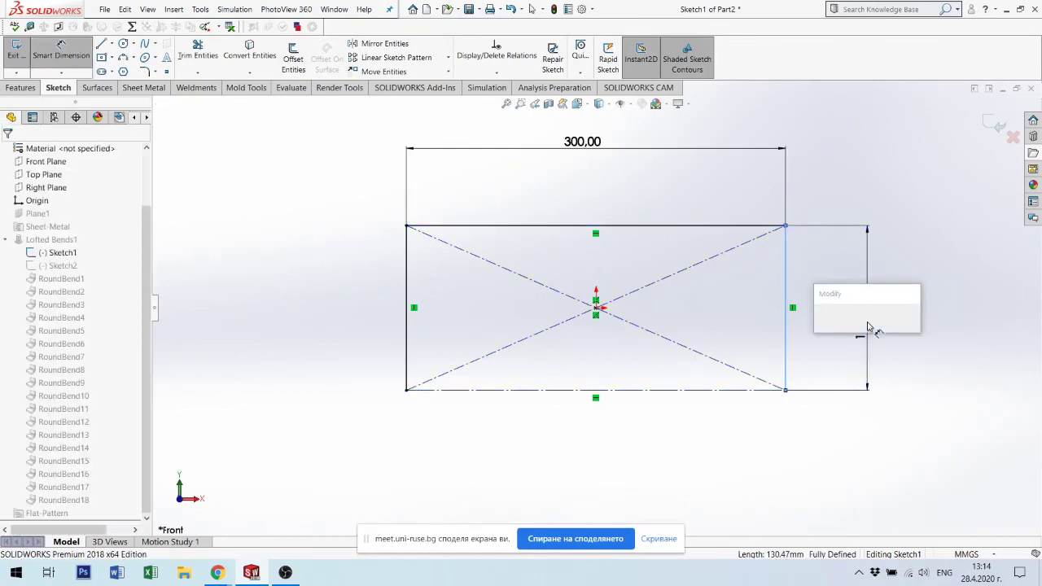
{"action": "type", "text": "="}
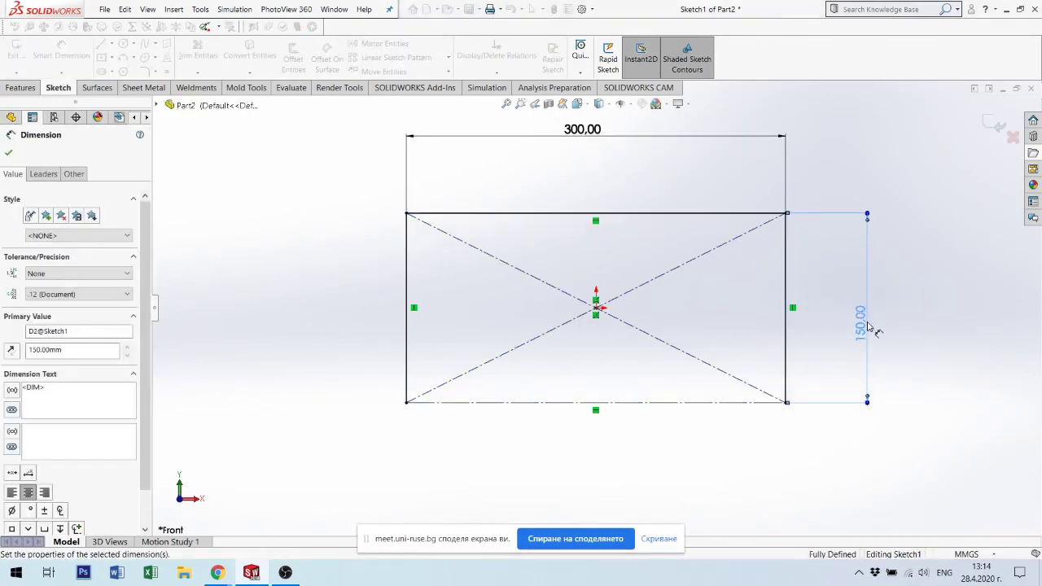
{"action": "left_click", "coordinate": [151, 72]}
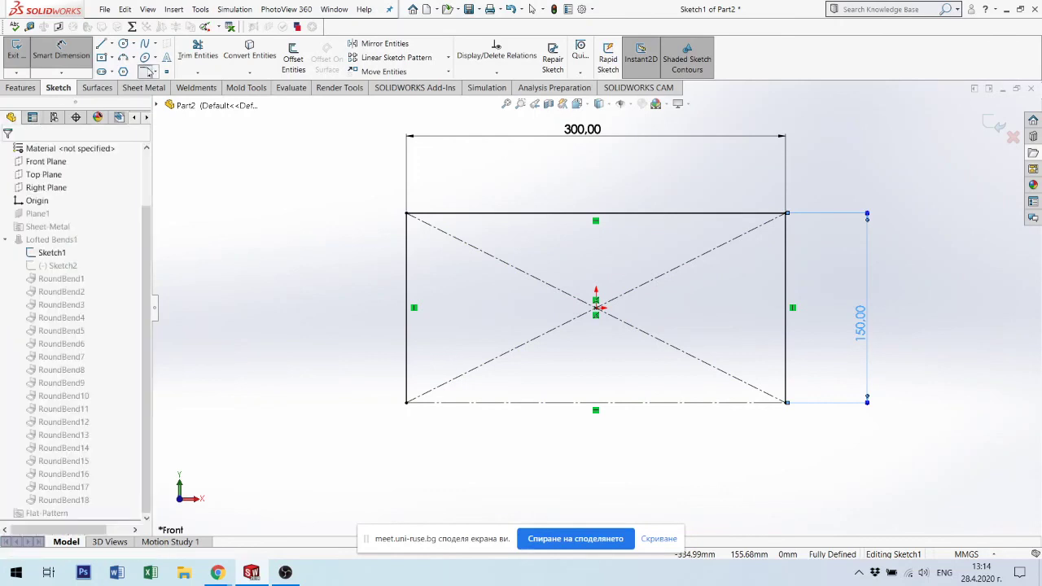
Fillet both top corners of the rectangle at 30 mm and exit to rebuild the tunnel.
{"action": "left_click", "coordinate": [784, 214]}
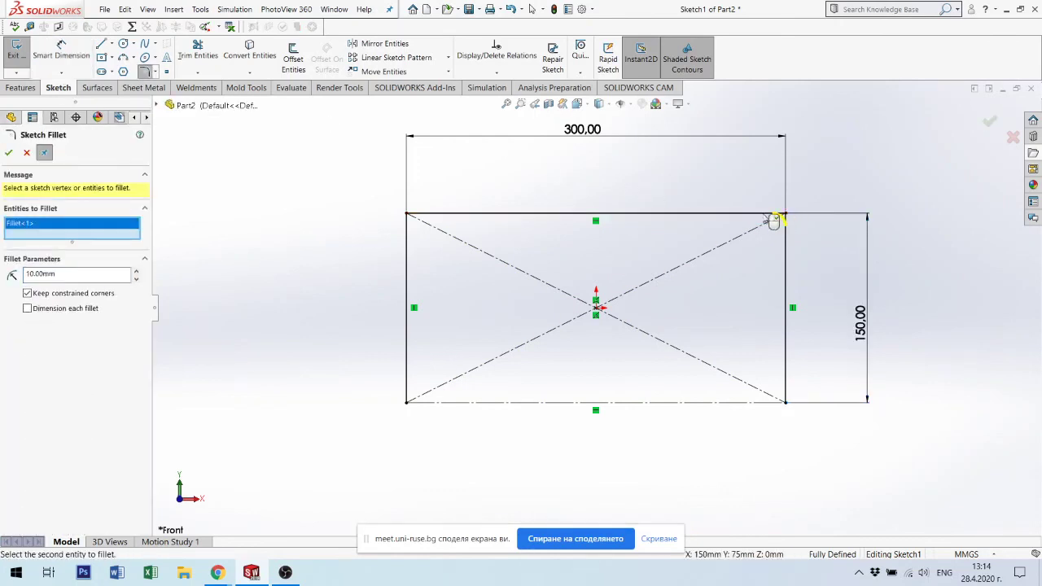
{"action": "left_click", "coordinate": [404, 215]}
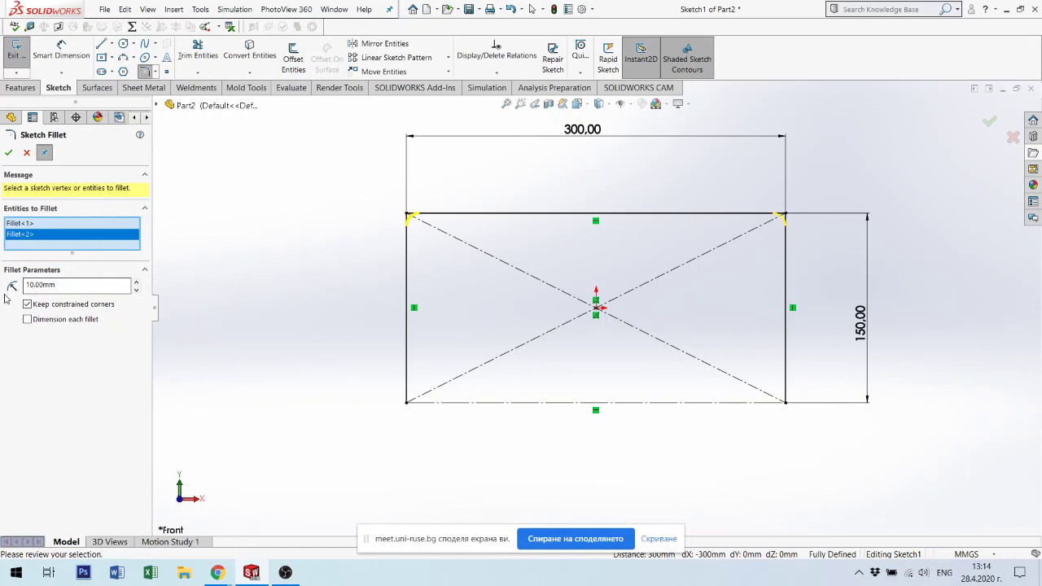
{"action": "left_click", "coordinate": [137, 282]}
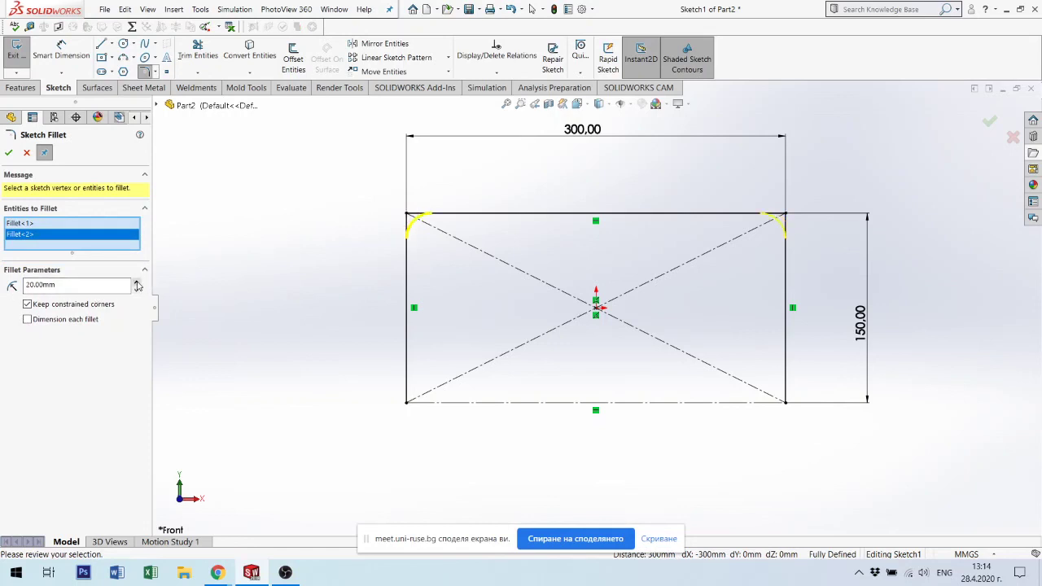
{"action": "left_click", "coordinate": [8, 154]}
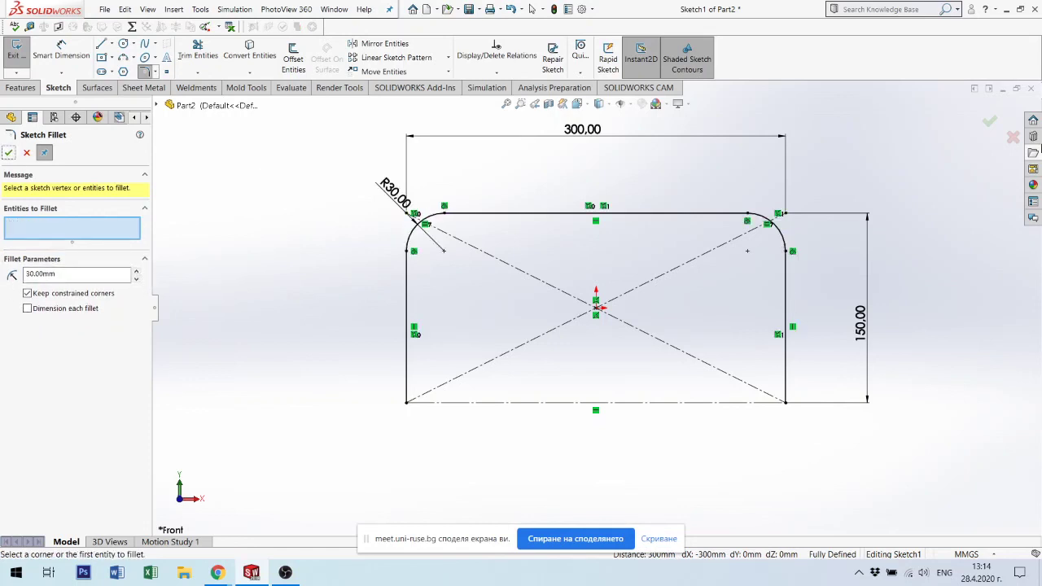
{"action": "left_click", "coordinate": [989, 121]}
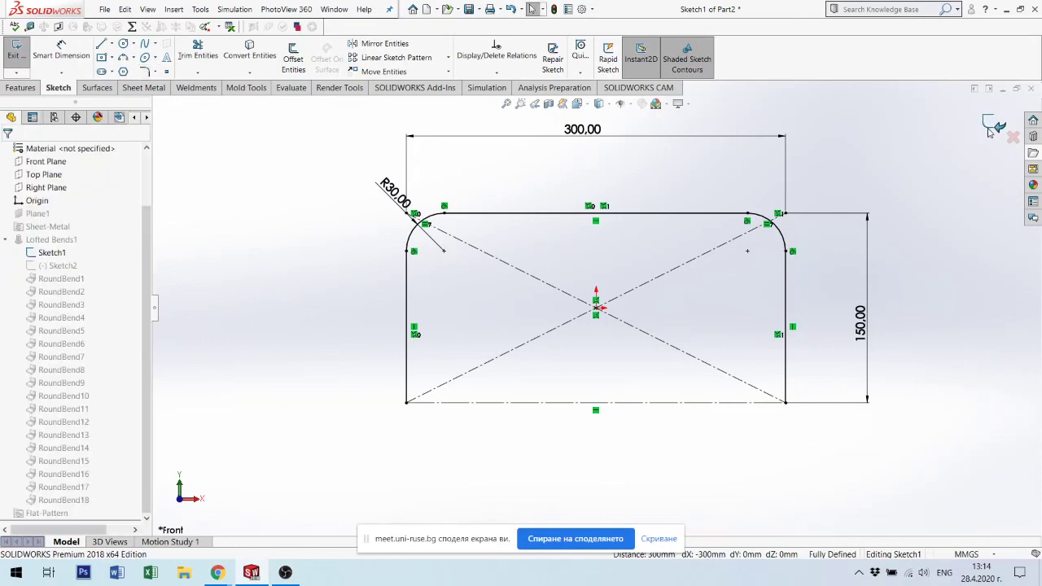
{"action": "left_click", "coordinate": [993, 124]}
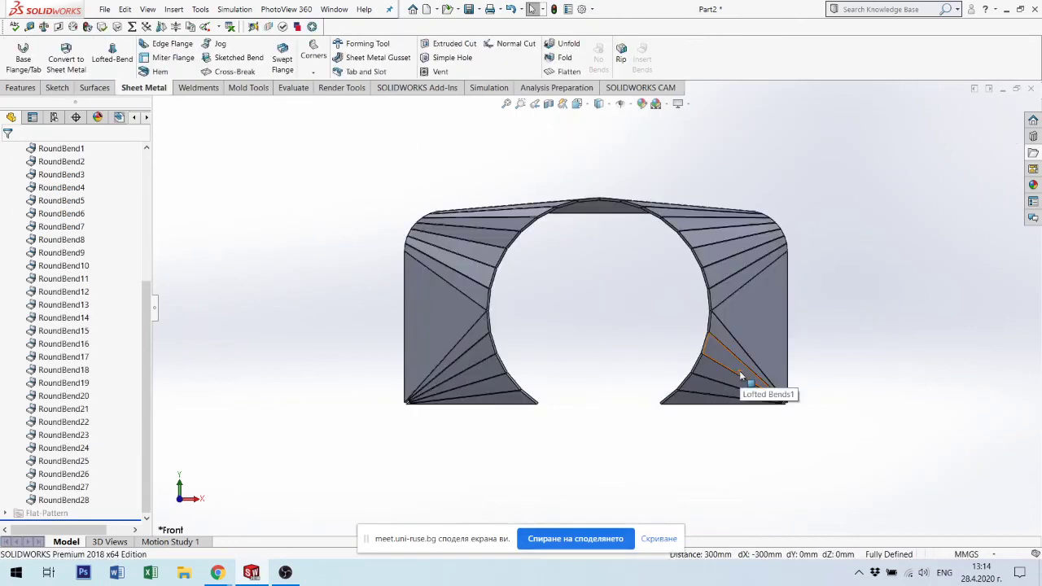
Zoom around the rebuilt tunnel and select Sketch2 in the tree.
{"action": "scroll", "coordinate": [661, 324], "scroll_direction": "down", "scroll_amount": 3}
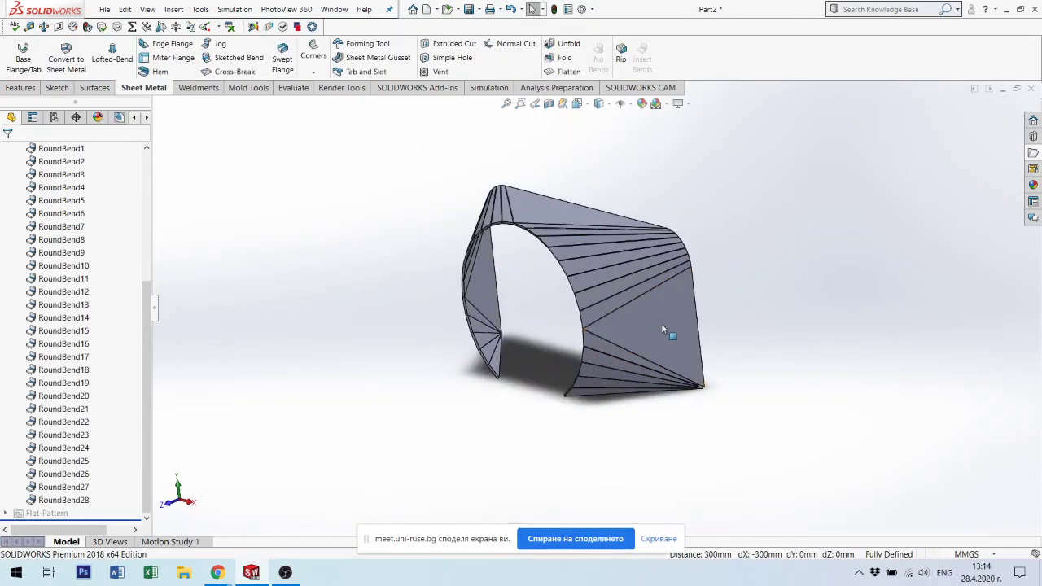
{"action": "scroll", "coordinate": [661, 323], "scroll_direction": "down", "scroll_amount": 1}
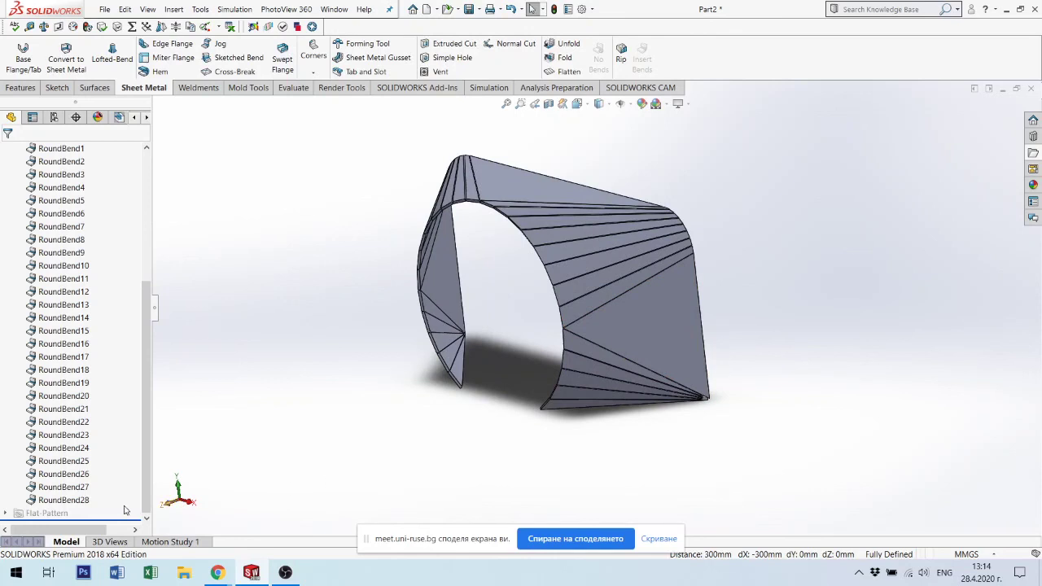
{"action": "scroll", "coordinate": [49, 342], "scroll_direction": "up", "scroll_amount": 2}
{"action": "scroll", "coordinate": [47, 336], "scroll_direction": "up", "scroll_amount": 4}
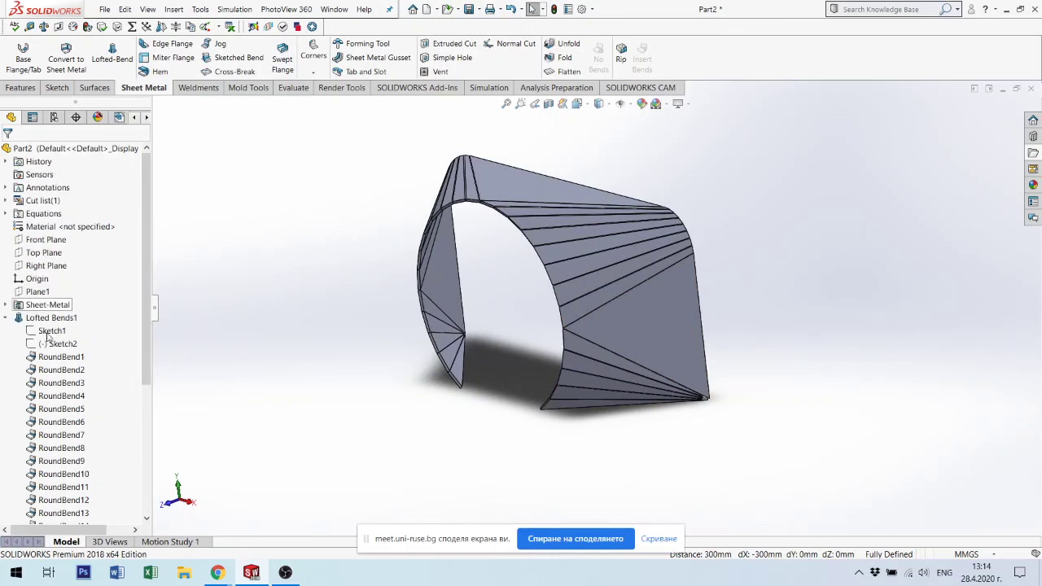
{"action": "left_click", "coordinate": [50, 342]}
Edit Sketch2 and set a 100 mm gap between the arc's endpoints.
{"action": "left_click", "coordinate": [62, 310]}
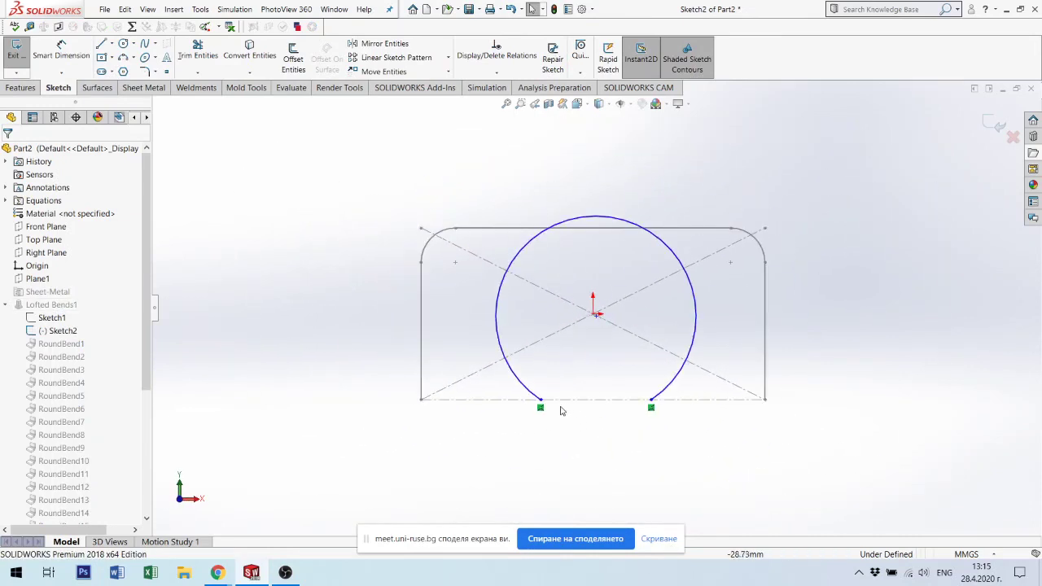
{"action": "left_click", "coordinate": [89, 51]}
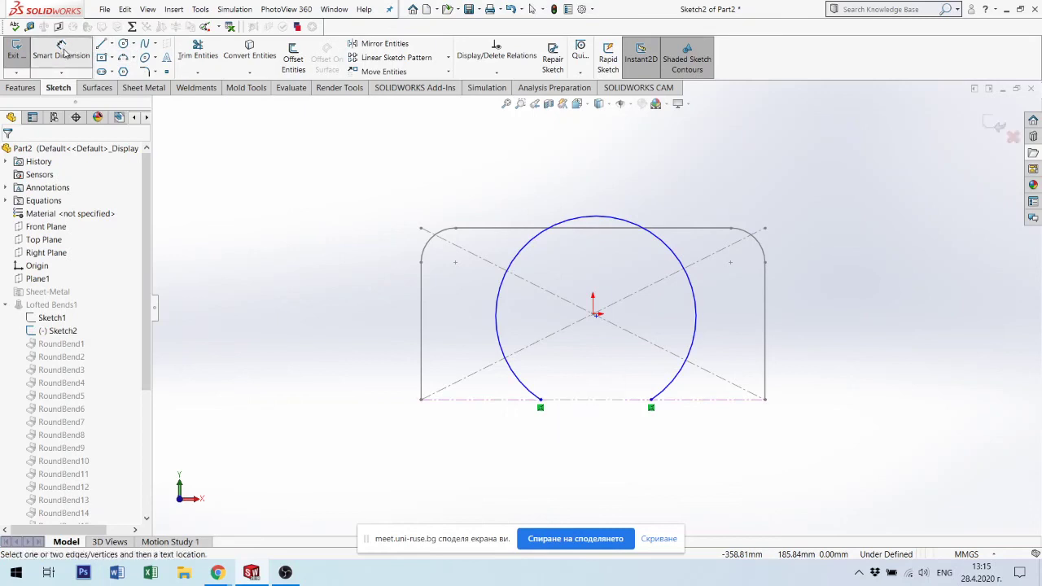
{"action": "left_click", "coordinate": [540, 400]}
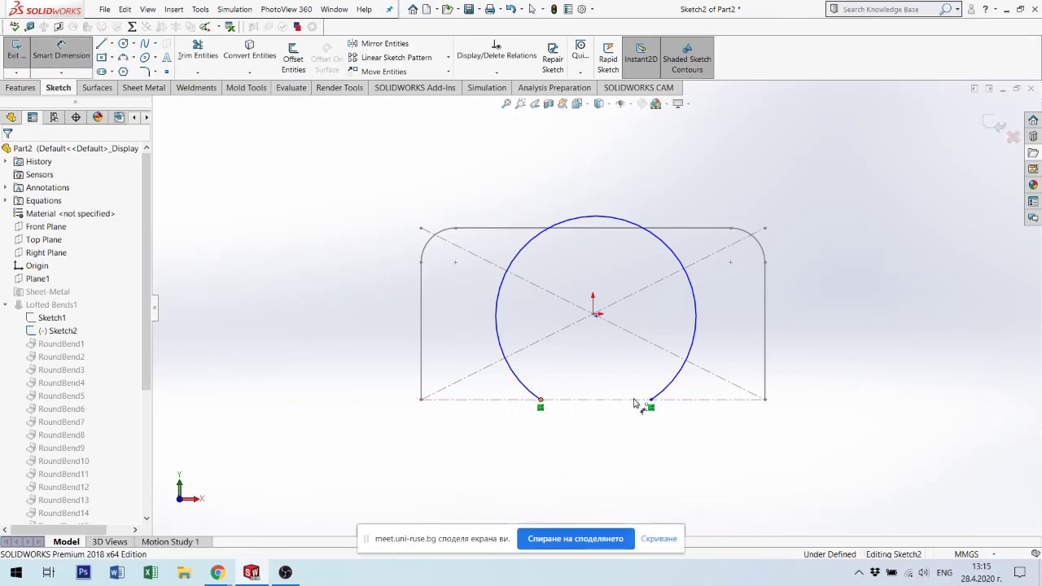
{"action": "left_click", "coordinate": [651, 400]}
{"action": "left_click", "coordinate": [596, 440]}
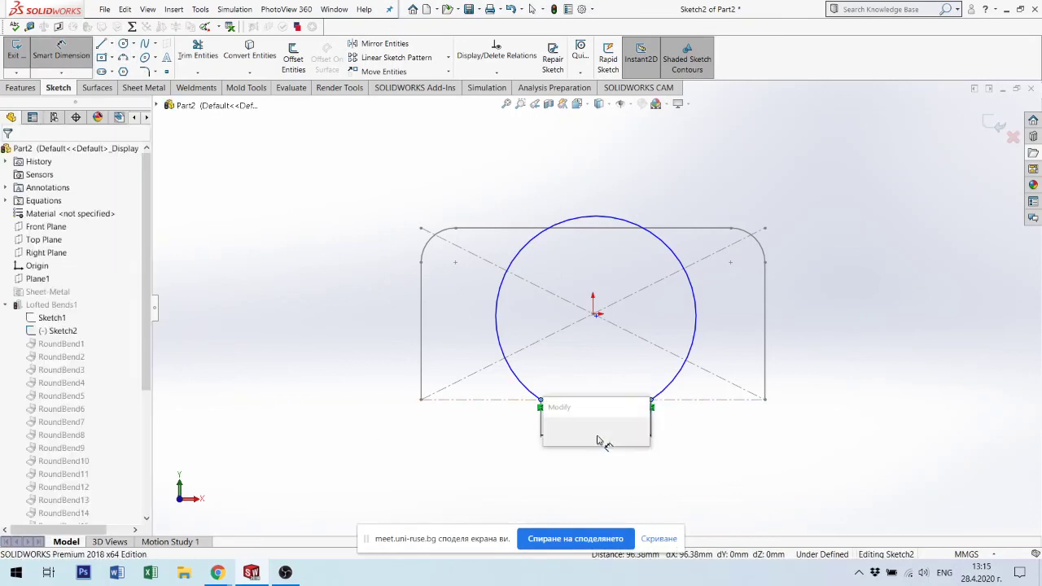
{"action": "type", "text": "100"}
{"action": "key", "text": "Return"}
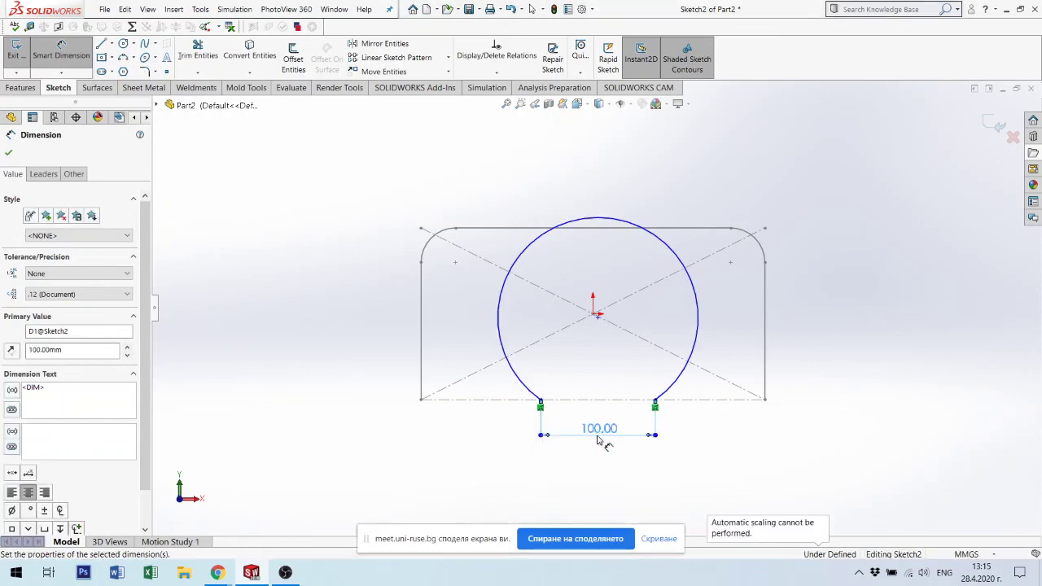
Give the arc a 100 mm radius and align its centre vertically with the origin.
{"action": "left_click", "coordinate": [674, 252]}
{"action": "left_click", "coordinate": [736, 175]}
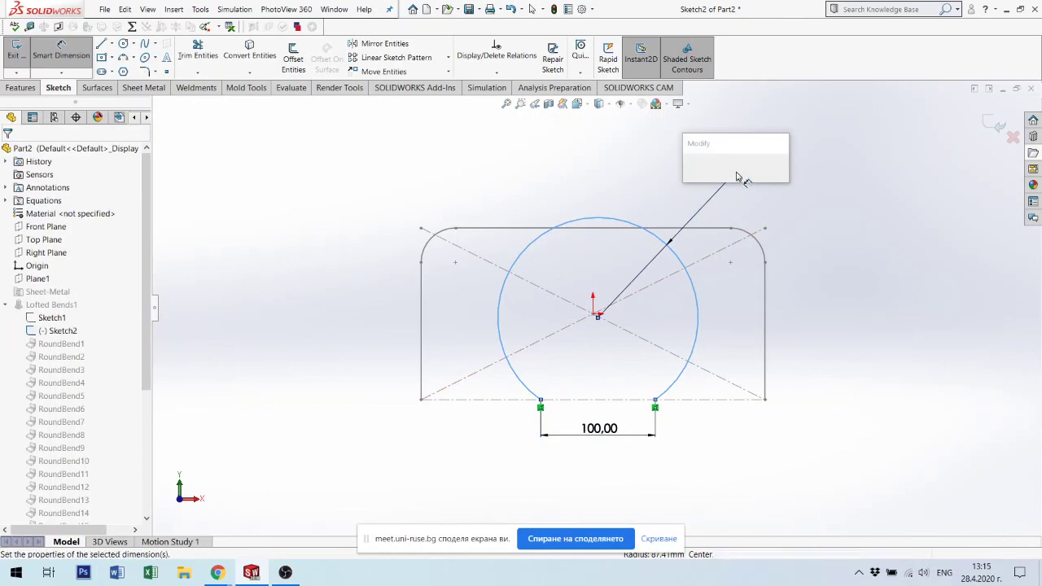
{"action": "type", "text": "100"}
{"action": "key", "text": "Return"}
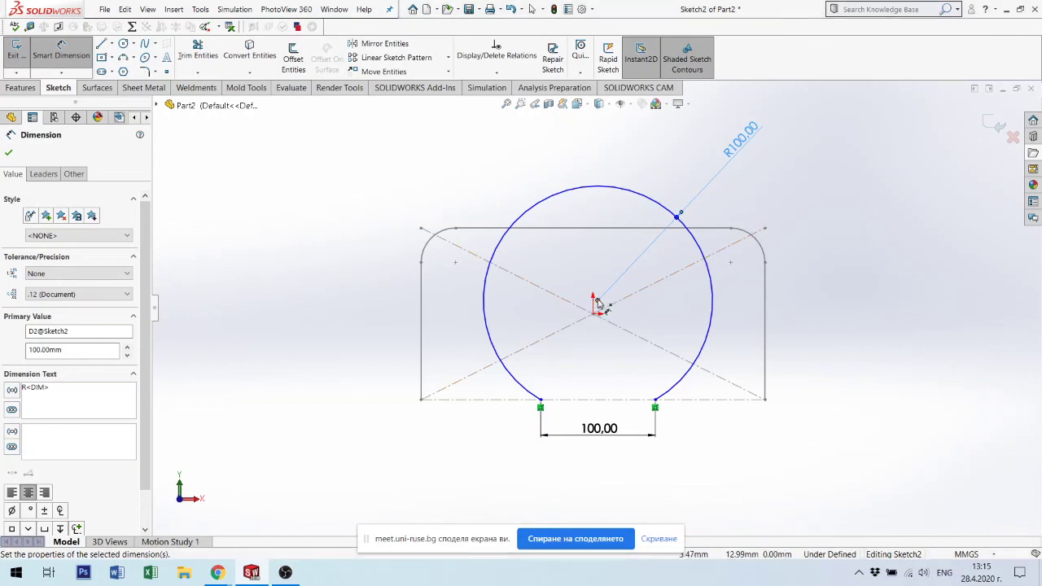
{"action": "key", "text": "Escape"}
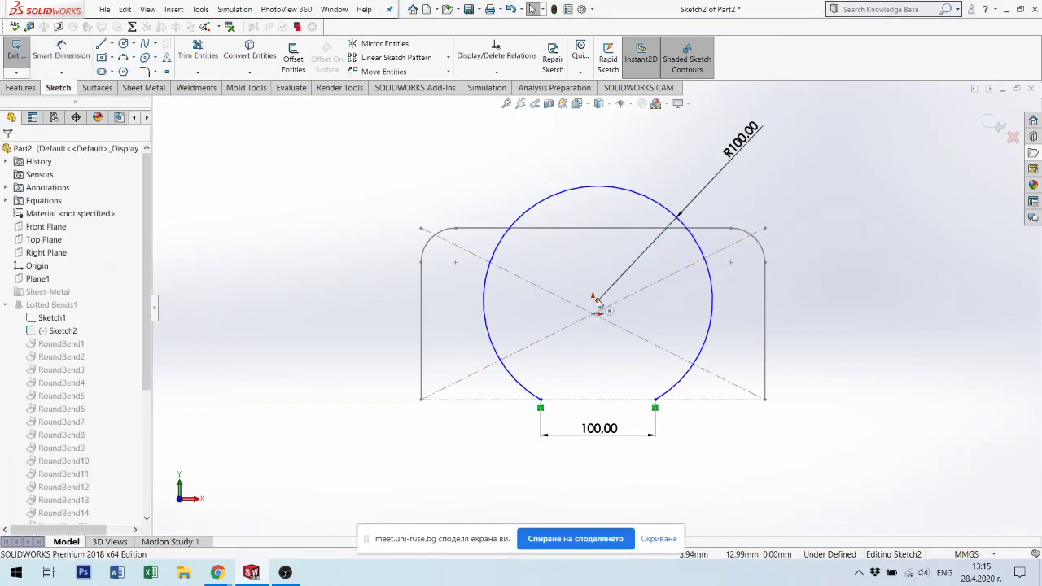
{"action": "left_click", "coordinate": [597, 299]}
{"action": "left_click", "coordinate": [592, 313], "text": "ctrl"}
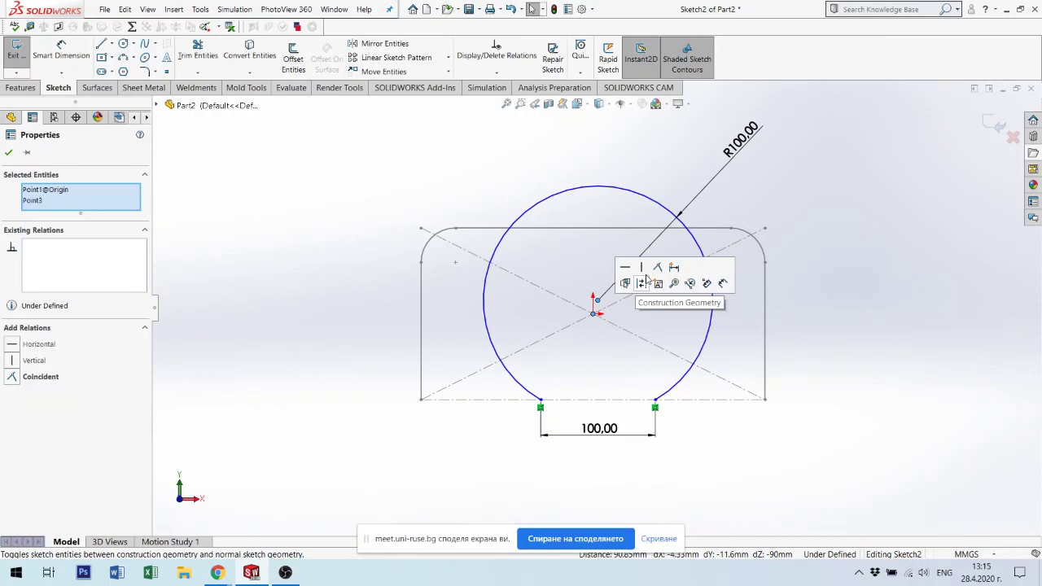
{"action": "left_click", "coordinate": [641, 267]}
{"action": "left_click", "coordinate": [870, 225]}
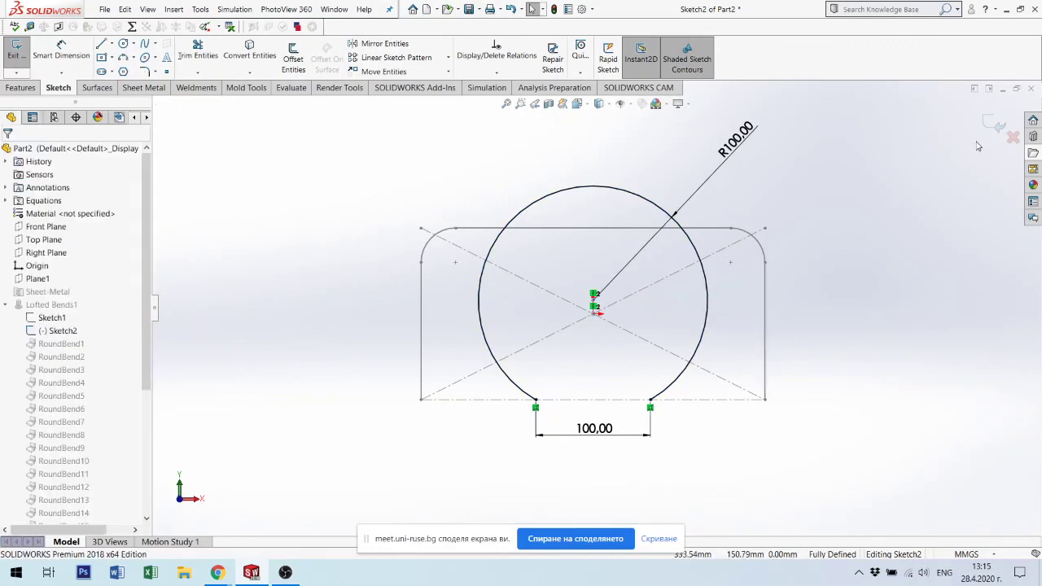
Change the arc radius to 160 mm and widen the gap between its ends to 220 mm.
{"action": "double_click", "coordinate": [745, 143]}
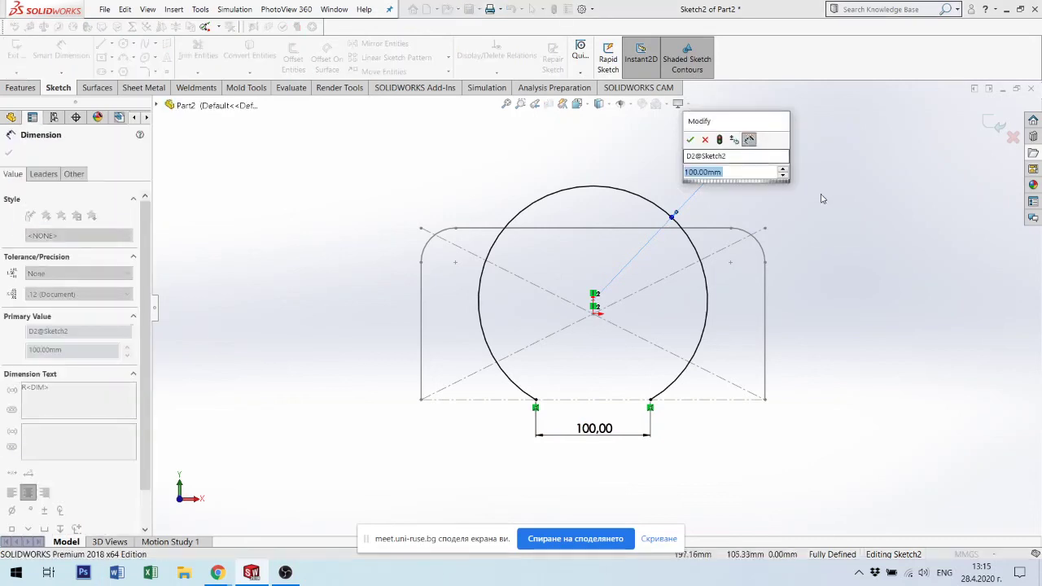
{"action": "type", "text": "160"}
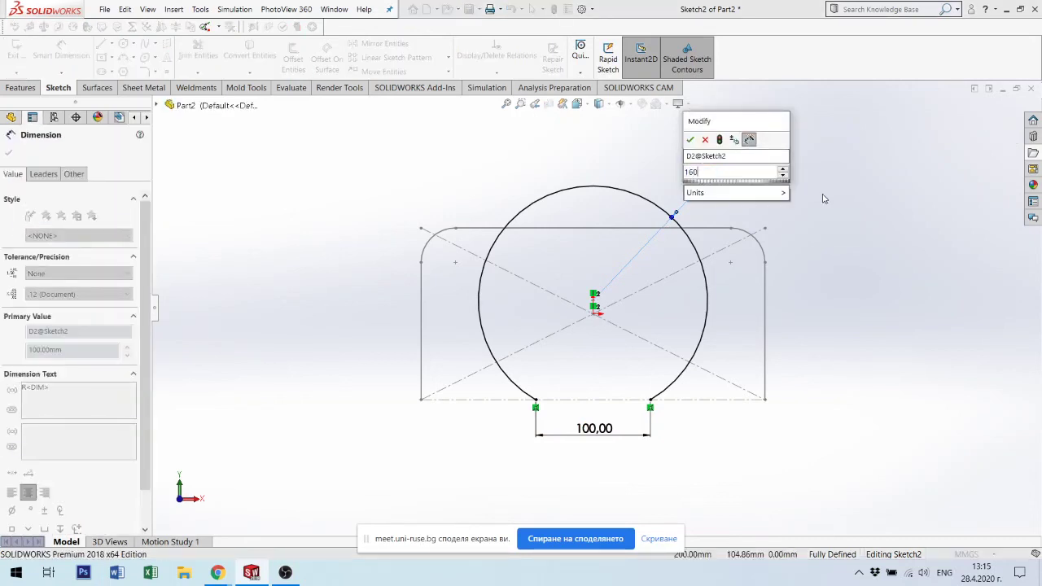
{"action": "key", "text": "Return"}
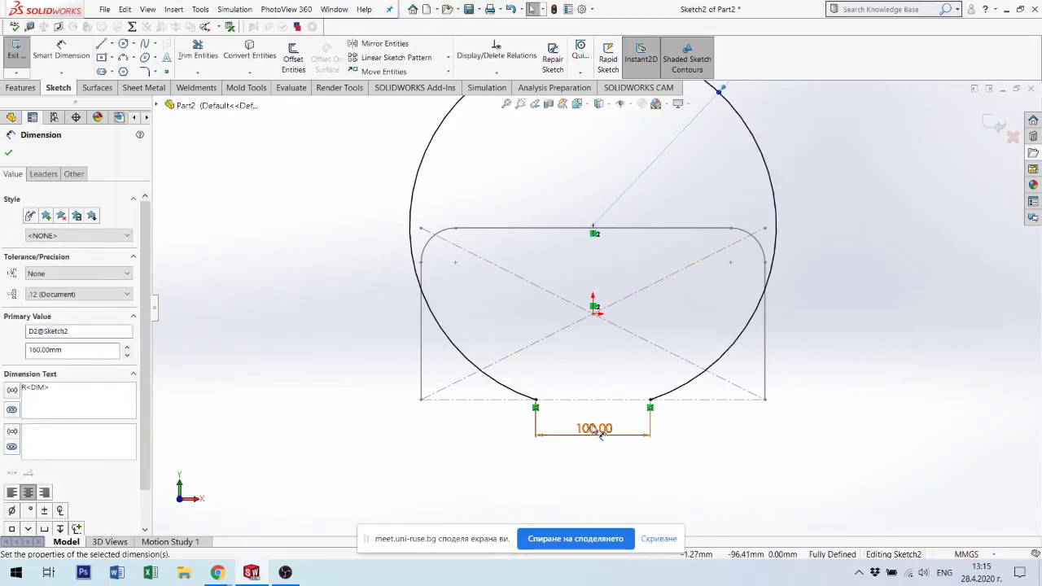
{"action": "double_click", "coordinate": [599, 430]}
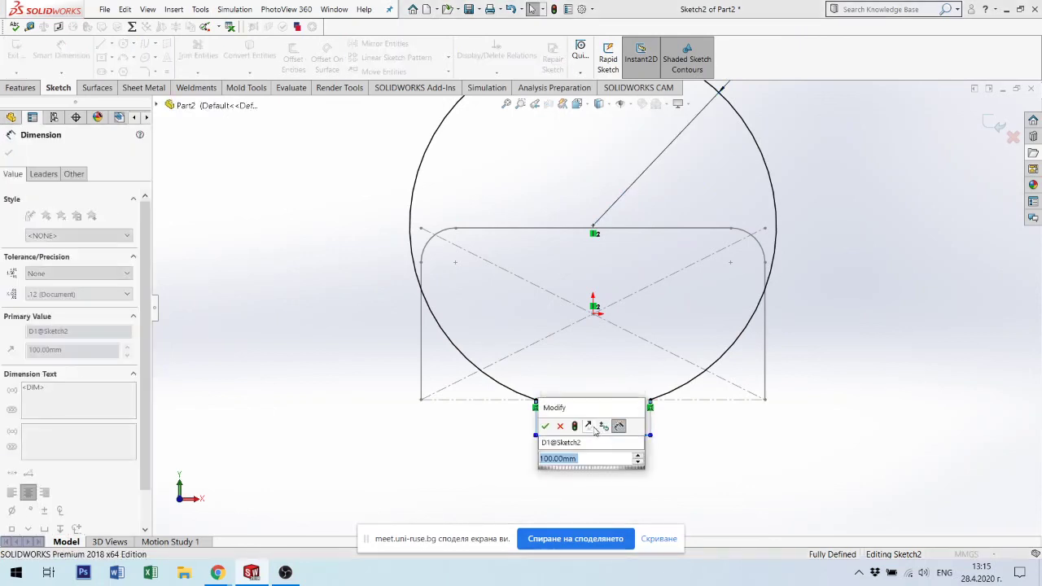
{"action": "type", "text": "200"}
{"action": "key", "text": "Return"}
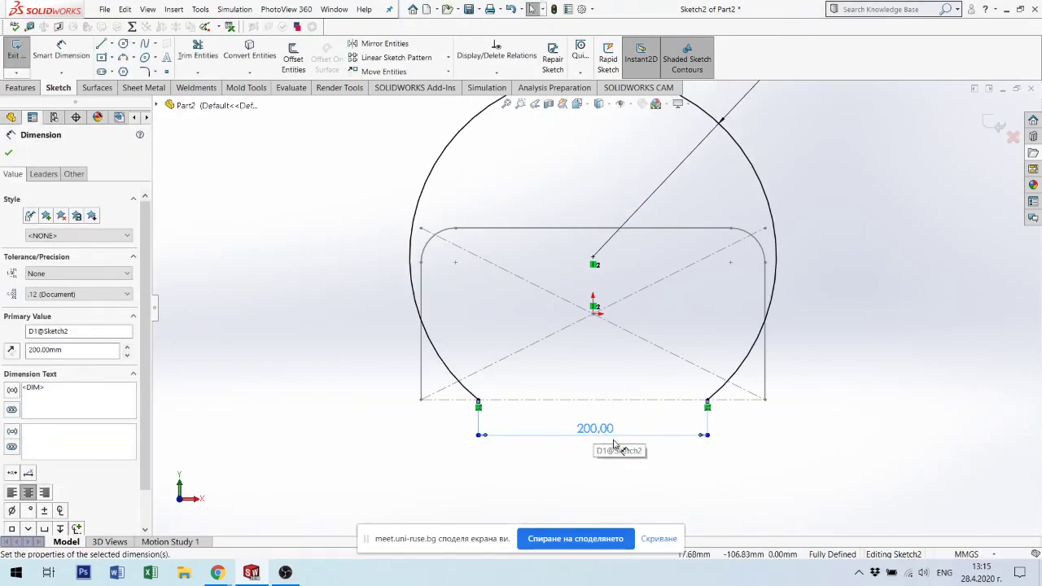
{"action": "double_click", "coordinate": [597, 430]}
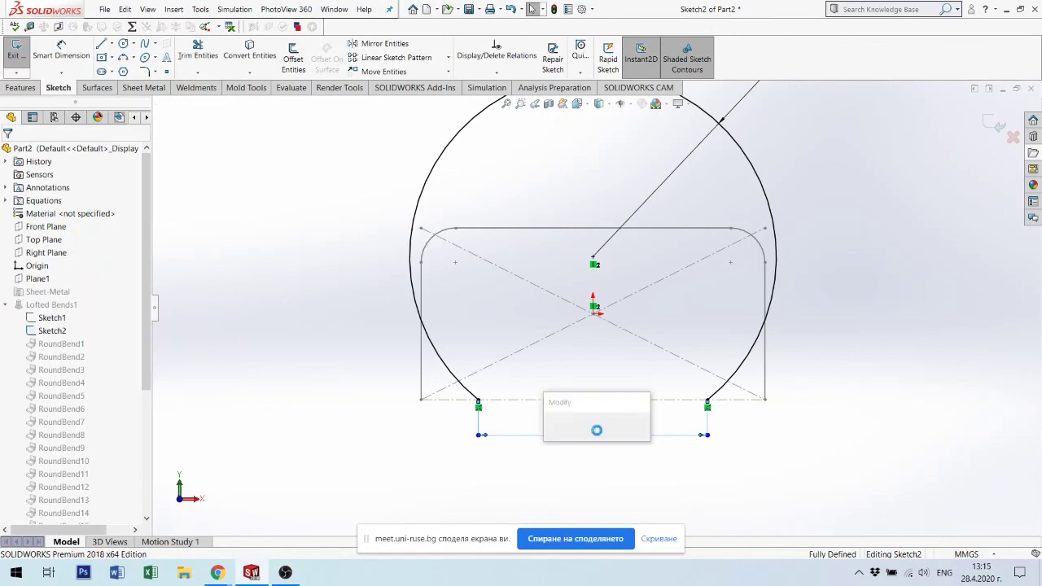
{"action": "type", "text": "220"}
{"action": "key", "text": "Return"}
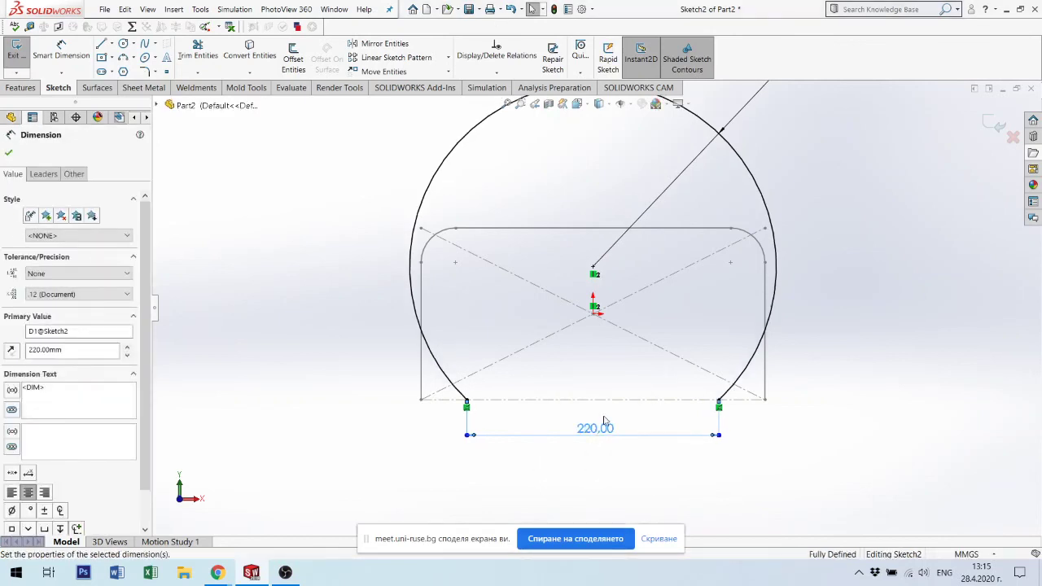
Reduce the arc radius from R160 to R140 mm.
{"action": "scroll", "coordinate": [679, 334], "scroll_direction": "up", "scroll_amount": 3}
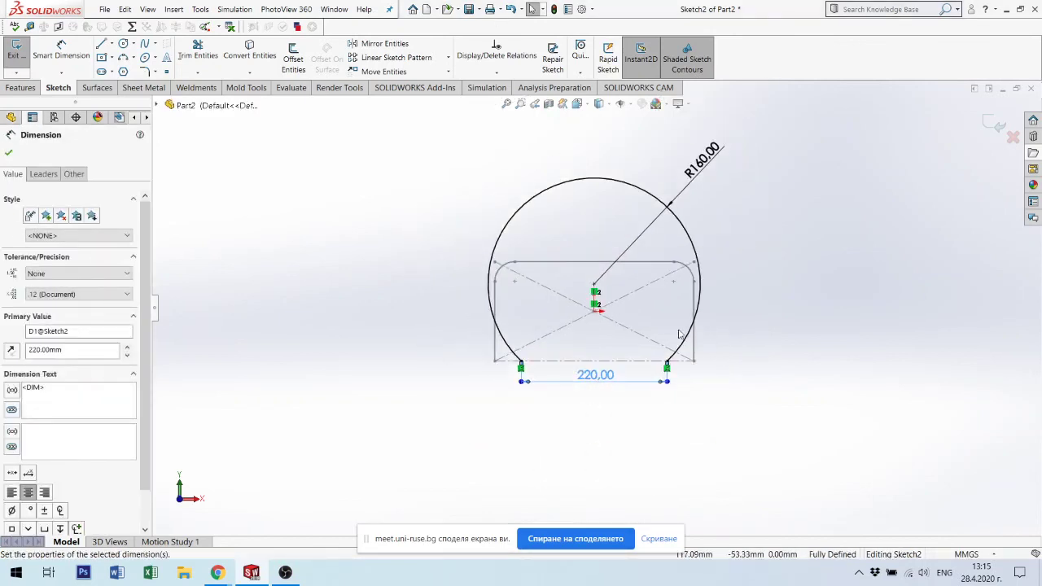
{"action": "double_click", "coordinate": [704, 161]}
{"action": "left_click", "coordinate": [704, 160]}
{"action": "type", "text": "1"}
{"action": "key", "text": "Return"}
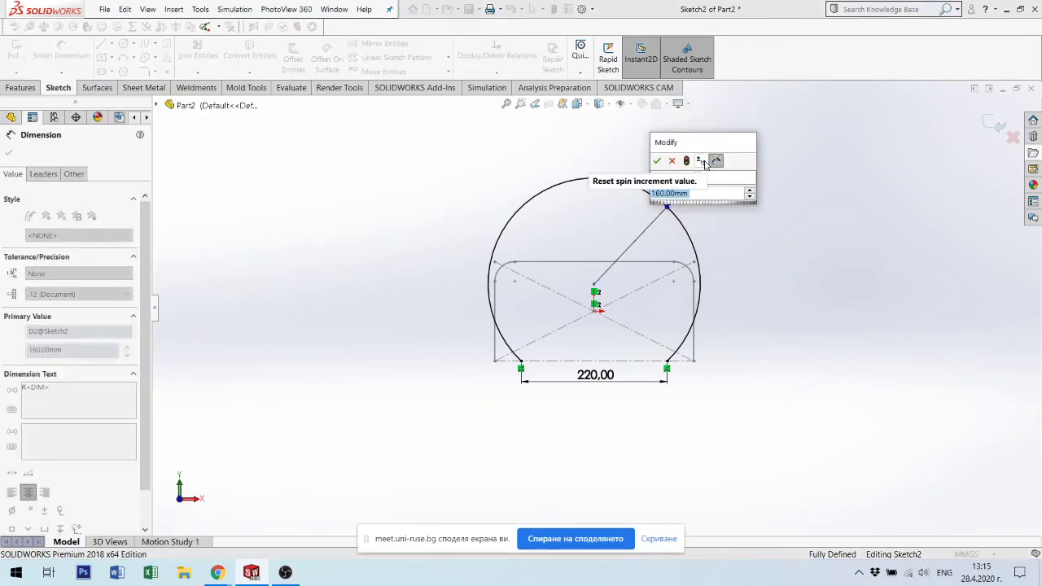
{"action": "type", "text": "140"}
{"action": "key", "text": "Return"}
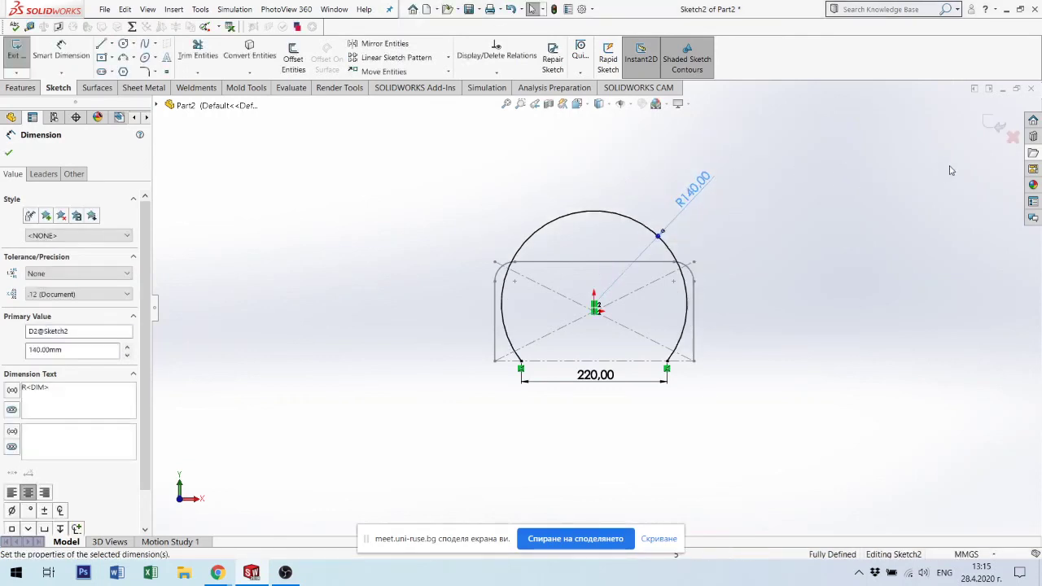
{"action": "left_click", "coordinate": [989, 127]}
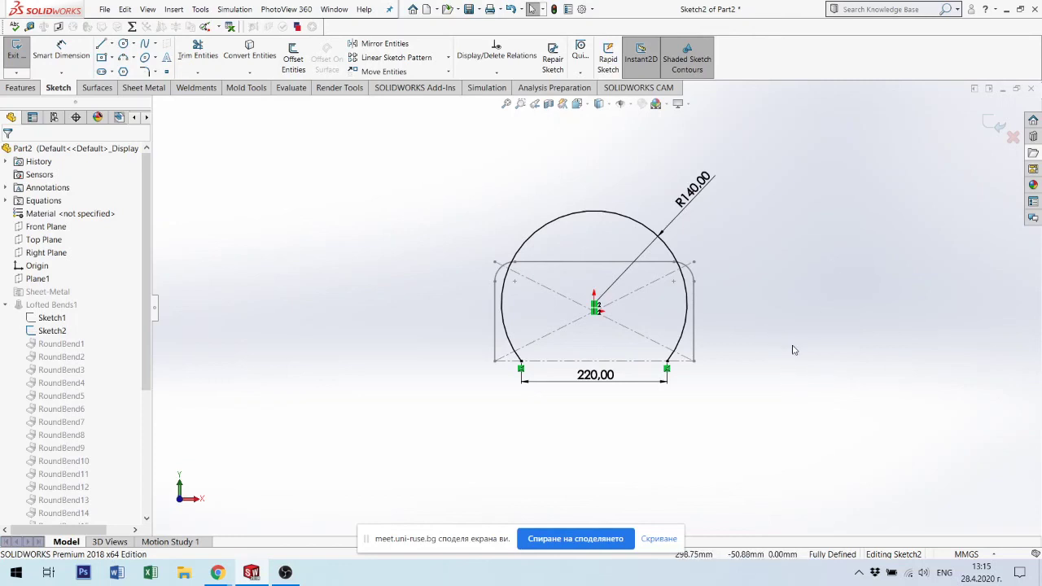
Exit Sketch2 to rebuild Lofted Bends1, then set Plane1's offset from the Front Plane to 200 mm.
{"action": "key", "text": "z"}
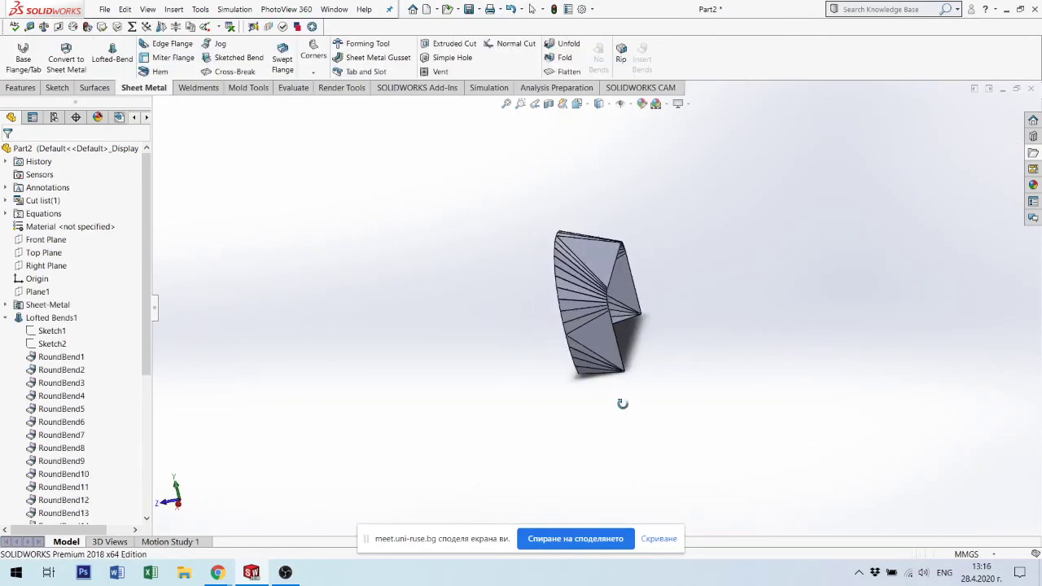
{"action": "middle_click_drag", "start_coordinate": [616, 274], "coordinate": [582, 255]}
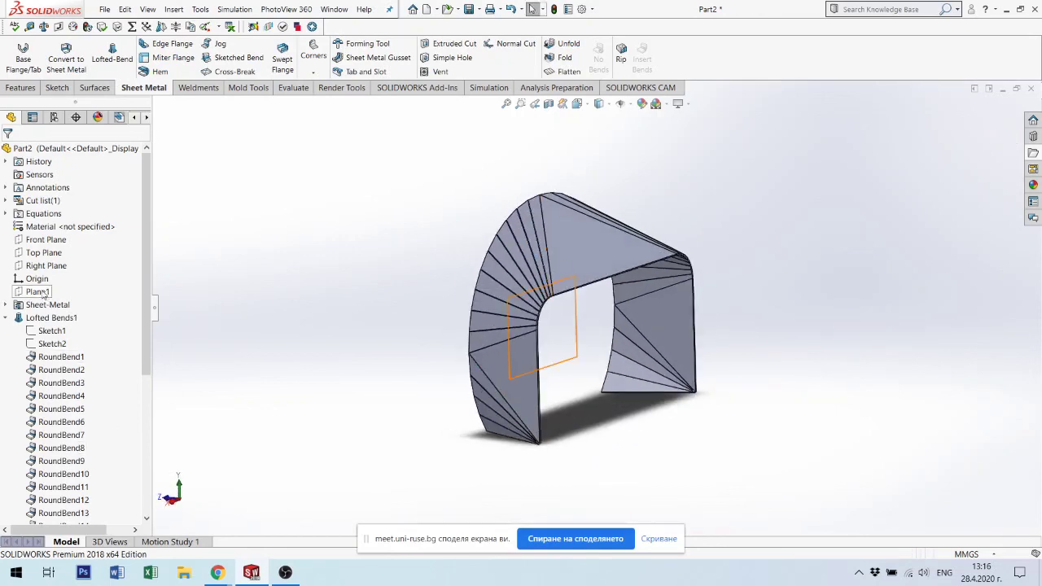
{"action": "left_click", "coordinate": [36, 291]}
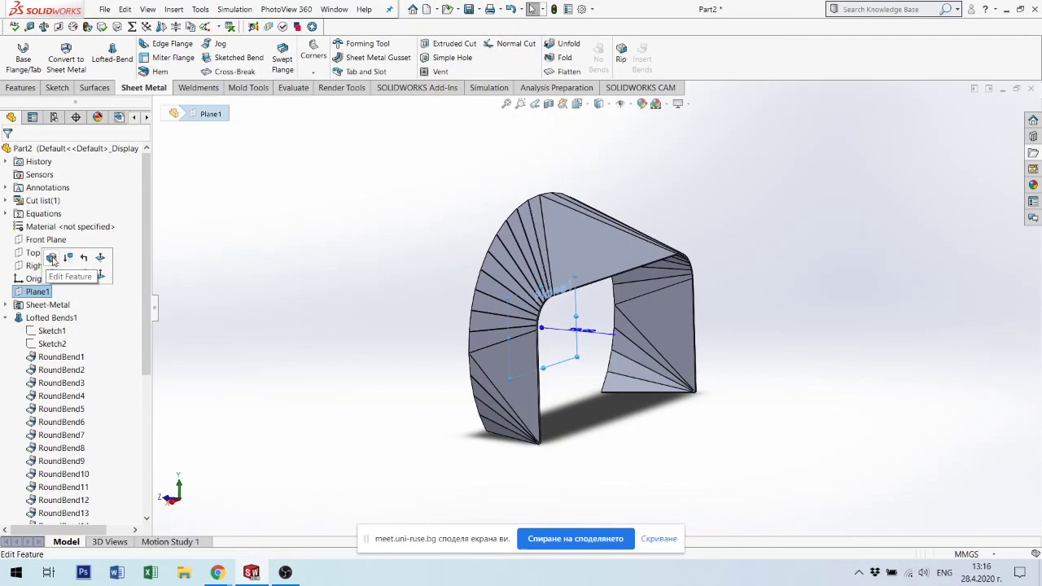
{"action": "left_click", "coordinate": [51, 258]}
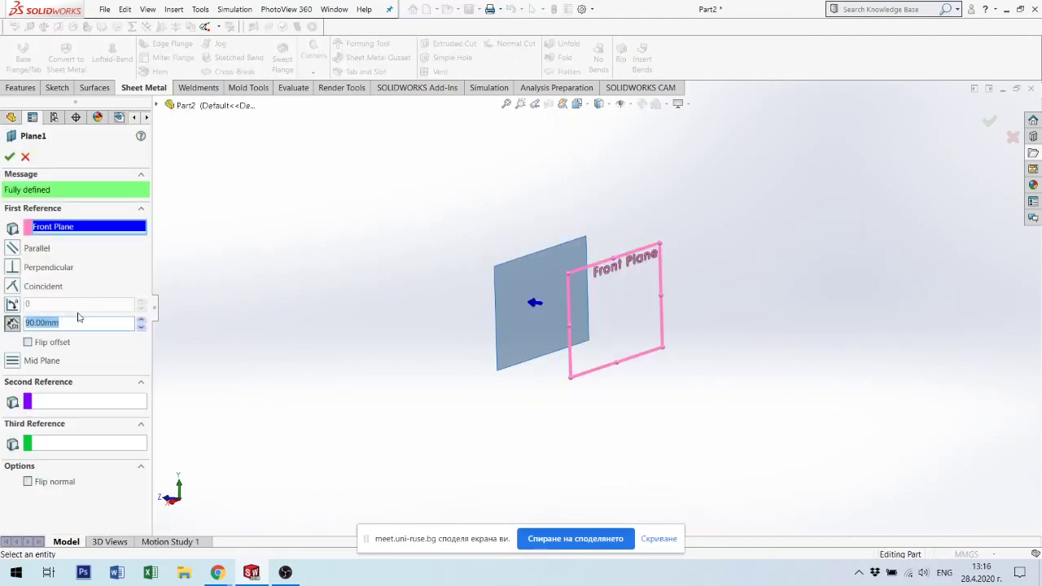
{"action": "type", "text": "0"}
{"action": "key", "text": "Return"}
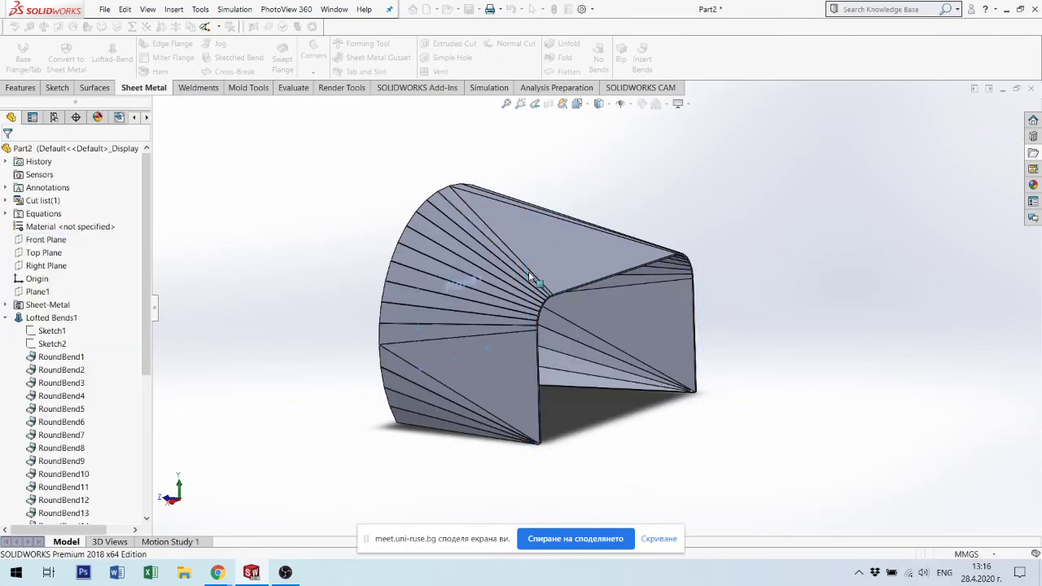
{"action": "mouse_move", "coordinate": [527, 274]}
{"action": "middle_mouse_down"}
{"action": "mouse_move", "coordinate": [591, 241]}
{"action": "mouse_move", "coordinate": [604, 422]}
{"action": "middle_mouse_up"}
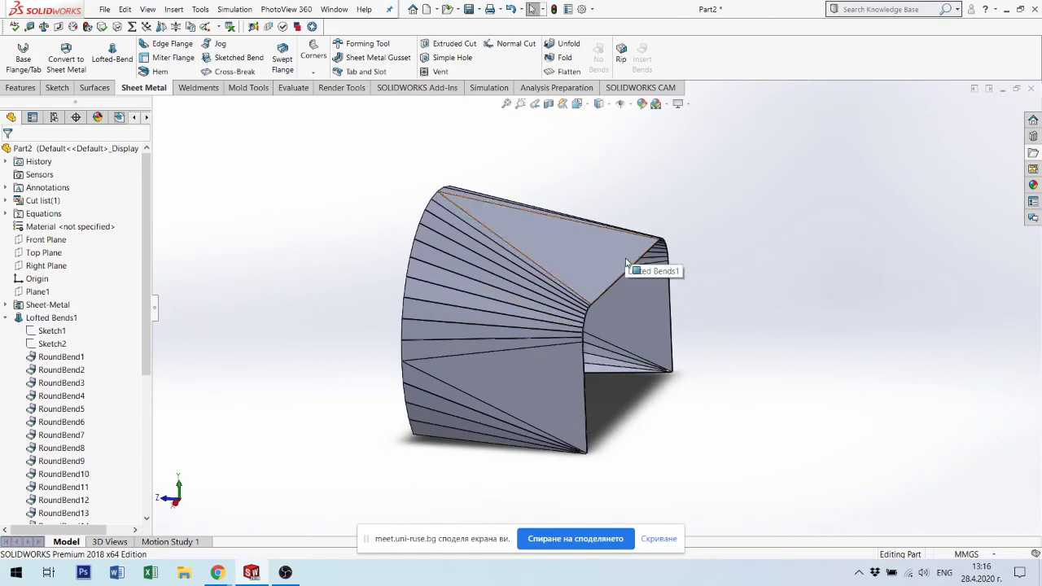
{"action": "middle_click_drag", "start_coordinate": [625, 269], "coordinate": [689, 275]}
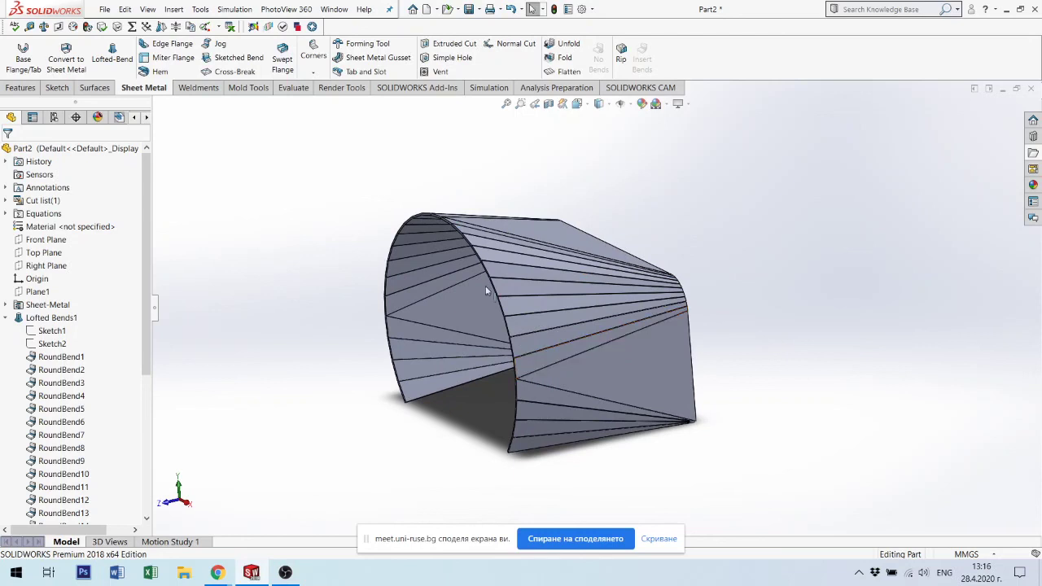
{"action": "middle_click_drag", "start_coordinate": [519, 354], "coordinate": [561, 402]}
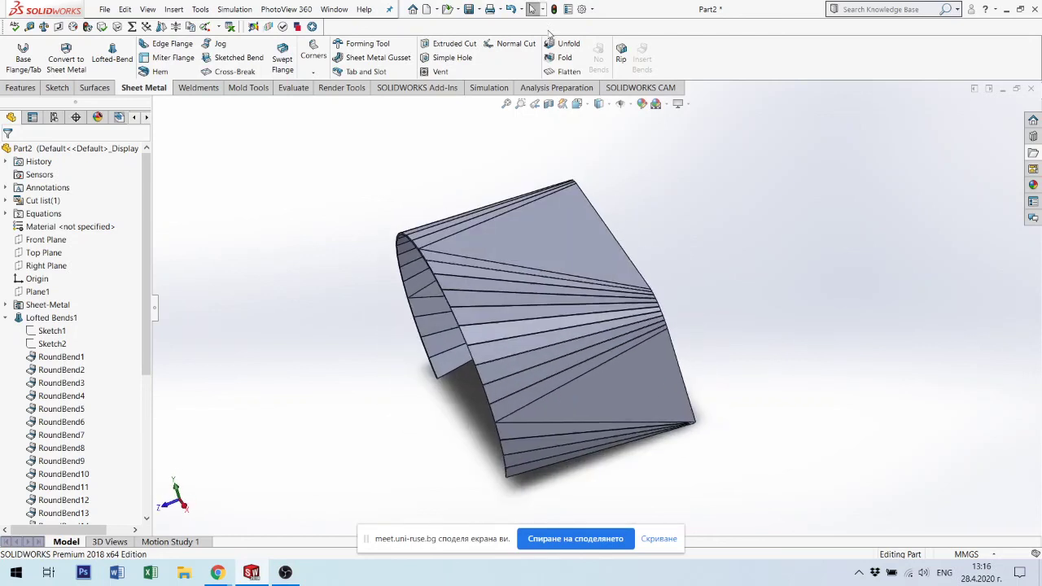
{"action": "left_click", "coordinate": [557, 72]}
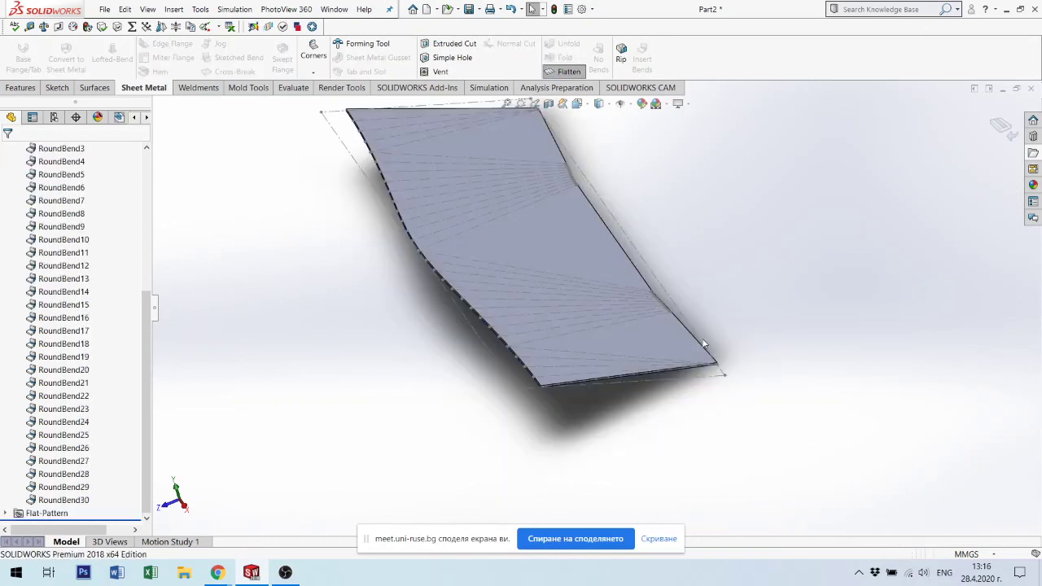
{"action": "mouse_move", "coordinate": [563, 307]}
{"action": "middle_mouse_down"}
{"action": "mouse_move", "coordinate": [564, 190]}
{"action": "mouse_move", "coordinate": [575, 279]}
{"action": "middle_mouse_up"}
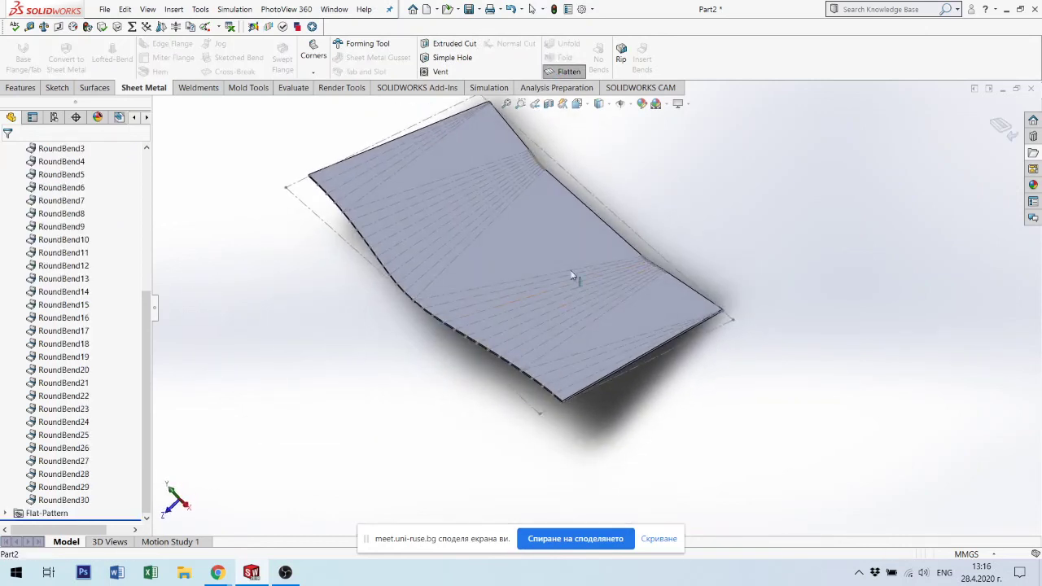
{"action": "left_click", "coordinate": [551, 231]}
{"action": "key", "text": "ctrl+8"}
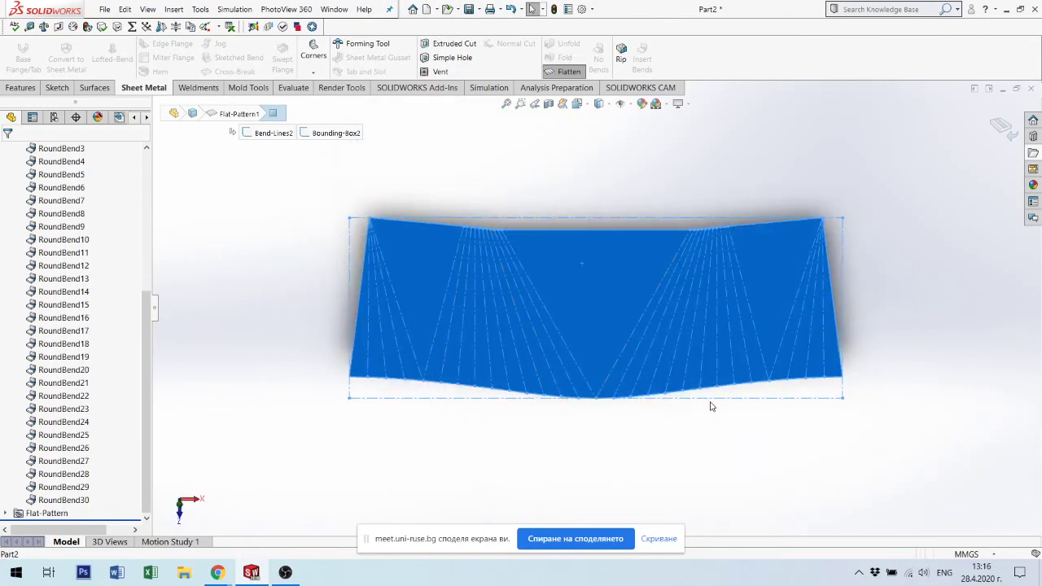
{"action": "left_click", "coordinate": [999, 130]}
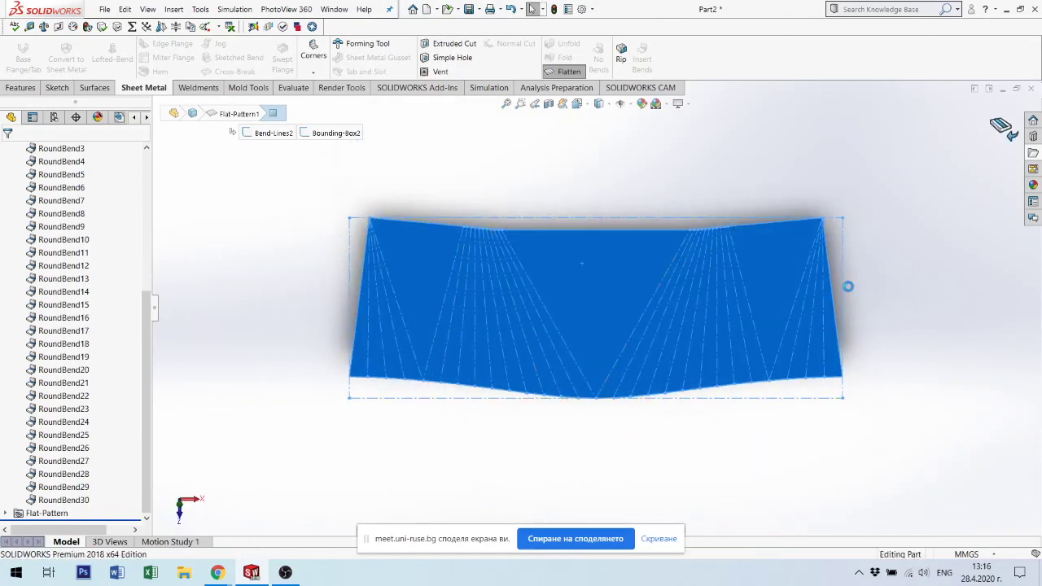
{"action": "mouse_move", "coordinate": [798, 353]}
{"action": "middle_mouse_down"}
{"action": "mouse_move", "coordinate": [716, 191]}
{"action": "mouse_move", "coordinate": [675, 261]}
{"action": "middle_mouse_up"}
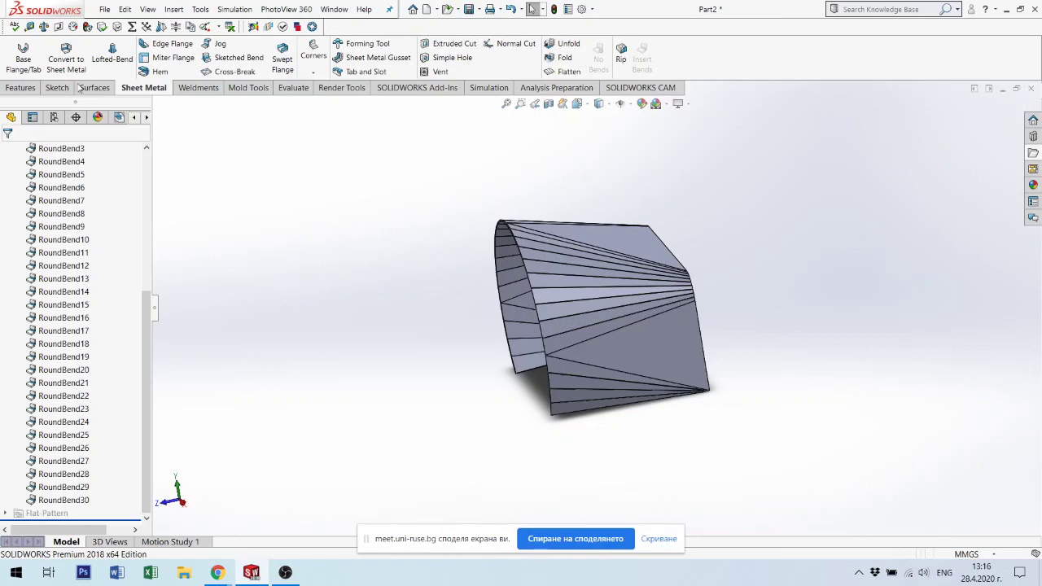
Close Part2 and choose Don't Save to discard the changes.
{"action": "middle_click_drag", "start_coordinate": [600, 288], "coordinate": [677, 342]}
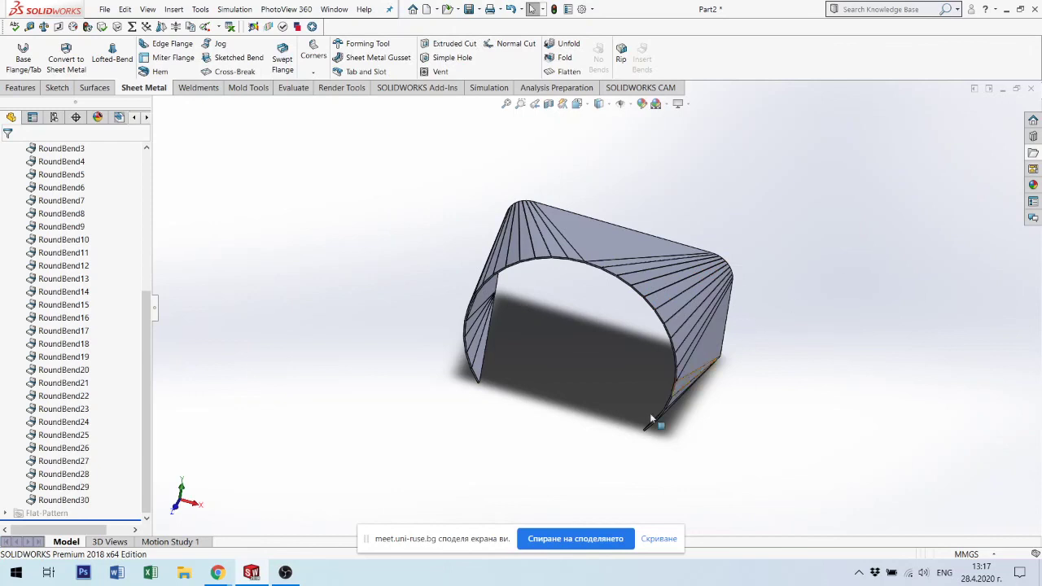
{"action": "mouse_move", "coordinate": [736, 361]}
{"action": "middle_mouse_down"}
{"action": "mouse_move", "coordinate": [654, 449]}
{"action": "mouse_move", "coordinate": [674, 342]}
{"action": "mouse_move", "coordinate": [721, 326]}
{"action": "mouse_move", "coordinate": [756, 353]}
{"action": "mouse_move", "coordinate": [735, 342]}
{"action": "mouse_move", "coordinate": [697, 363]}
{"action": "middle_mouse_up"}
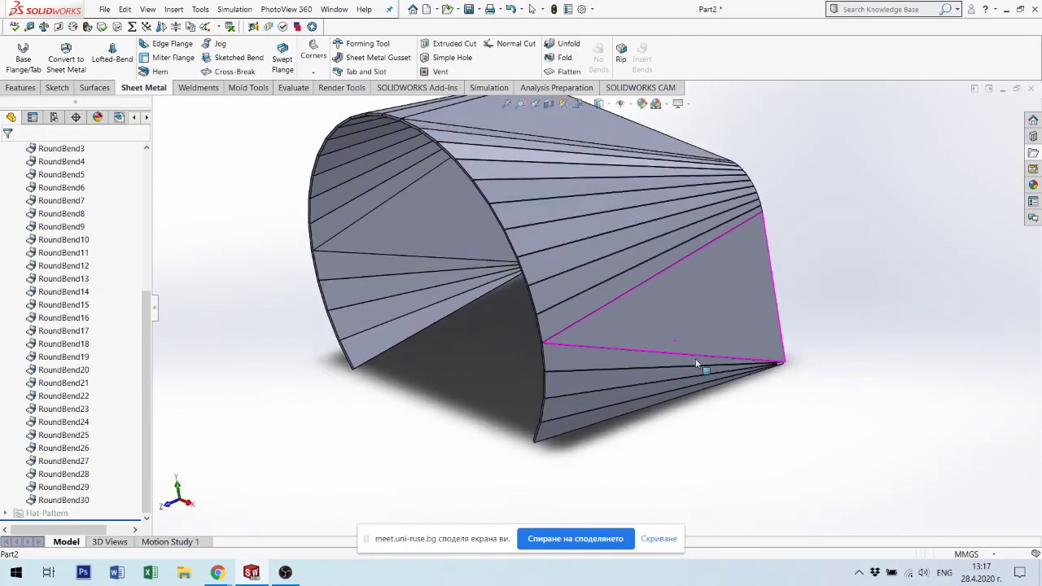
{"action": "left_click", "coordinate": [1032, 89]}
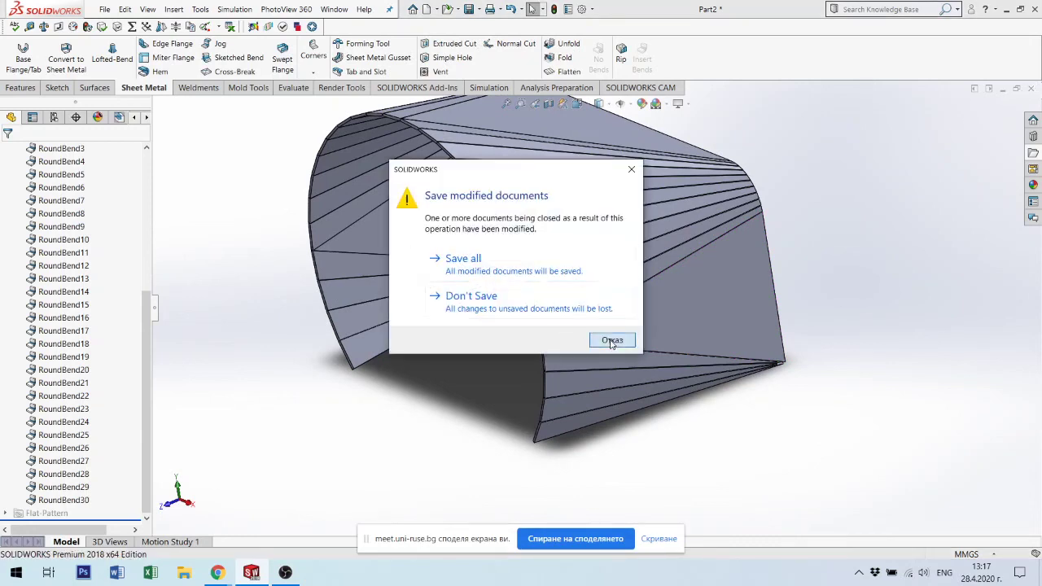
{"action": "left_click", "coordinate": [491, 307]}
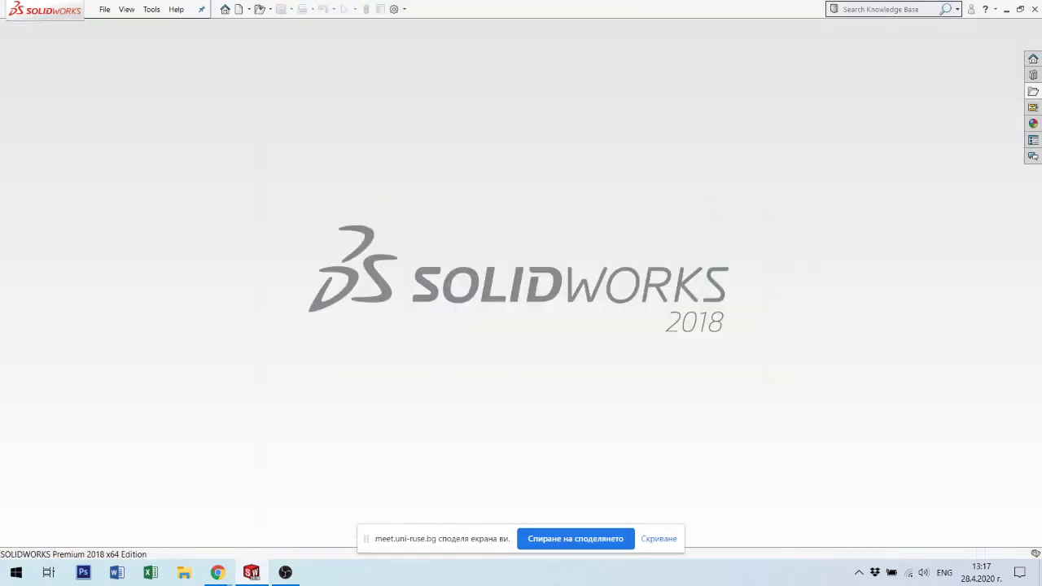